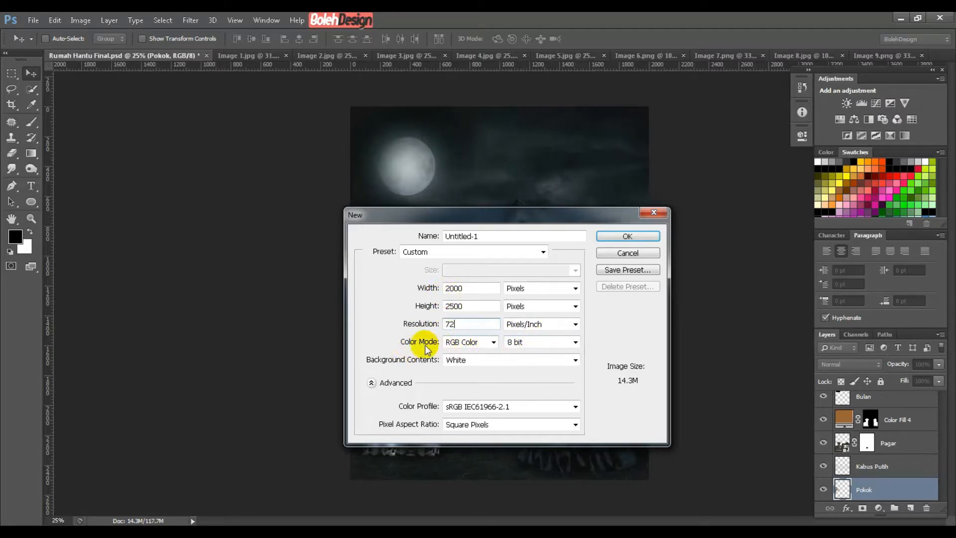
Step: Create a new document of 2000 x 2500 pixels at 72 pixels/inch, RGB Color 8 bit, with a white background
{"action": "left_click", "coordinate": [617, 237]}
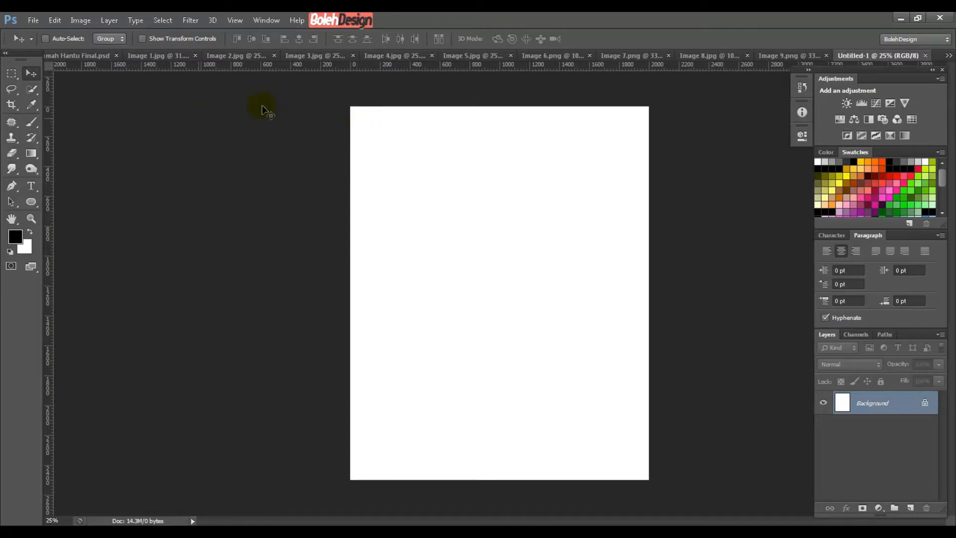
Step: Switch to Image 1.jpg and show the green Color Fill 1 layer beneath the masked gate photo
{"action": "left_click", "coordinate": [169, 57]}
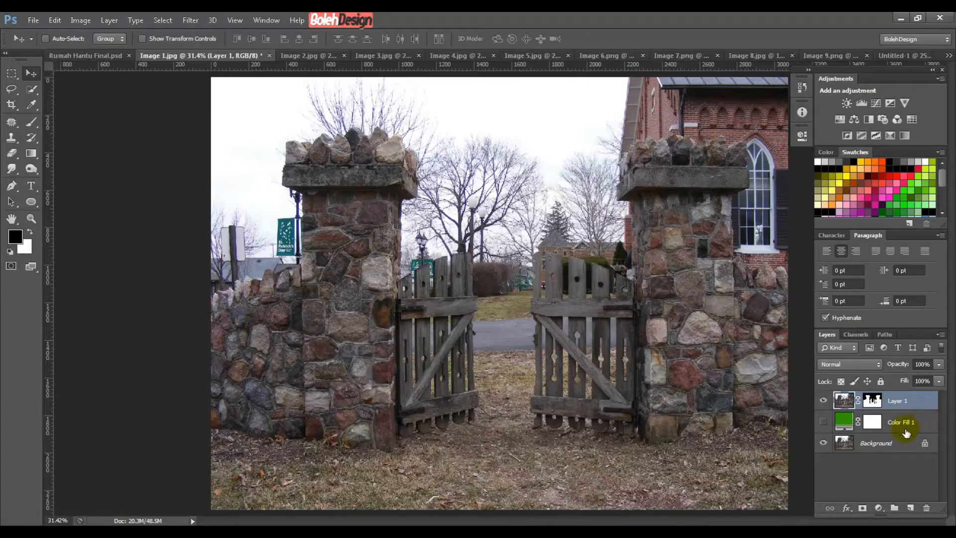
{"action": "left_click", "coordinate": [824, 421]}
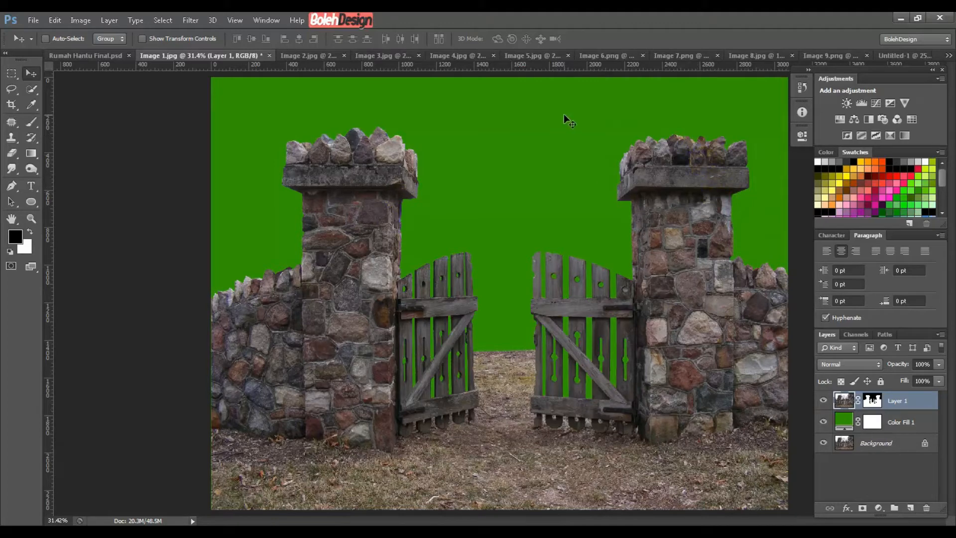
Step: Start a Pen tool path down the inner edge of the left gate's end board, from the green area toward the bottom rail
{"action": "key", "text": "ctrl+plus"}
{"action": "key", "text": "ctrl+plus"}
{"action": "key", "text": "ctrl+plus"}
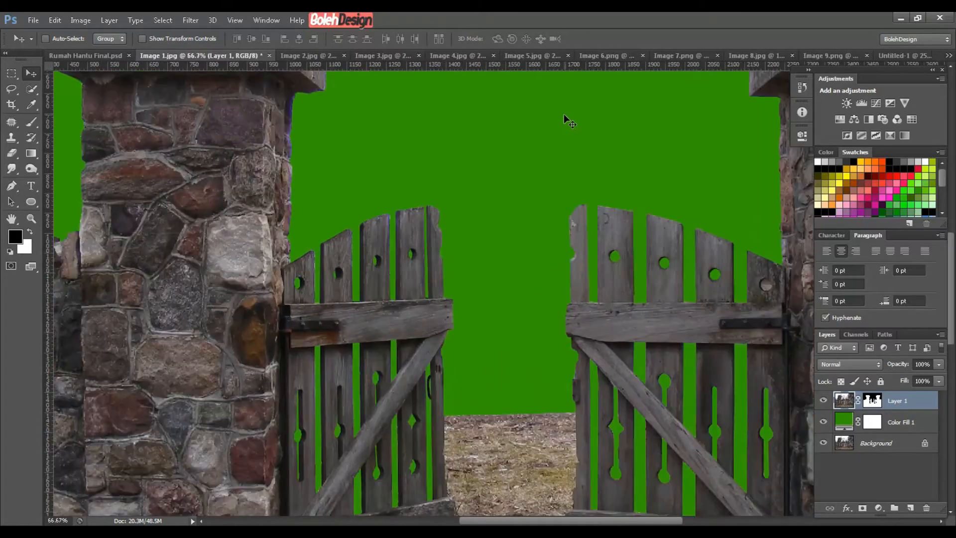
{"action": "key", "text": "ctrl+plus"}
{"action": "left_click_drag", "start_coordinate": [528, 379], "coordinate": [495, 182]}
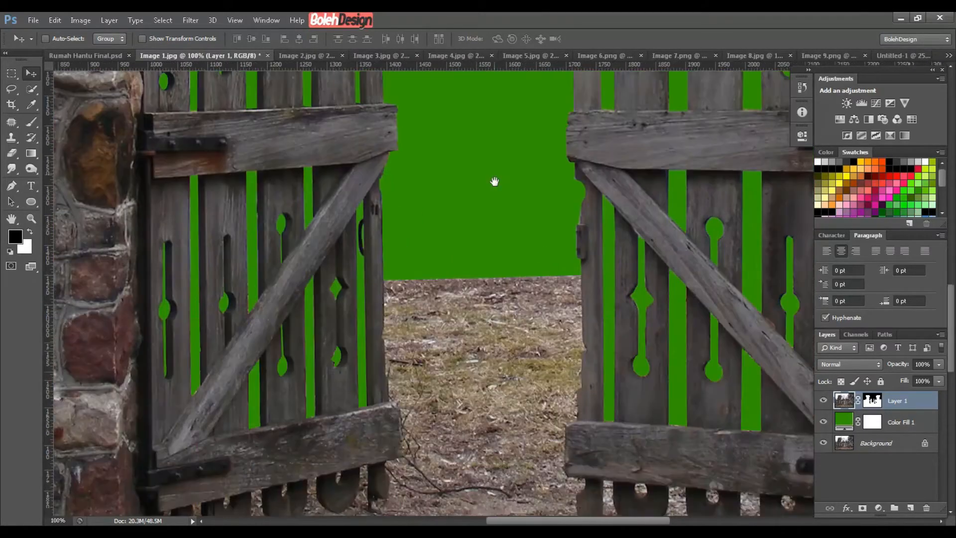
{"action": "left_click_drag", "start_coordinate": [477, 368], "coordinate": [470, 294]}
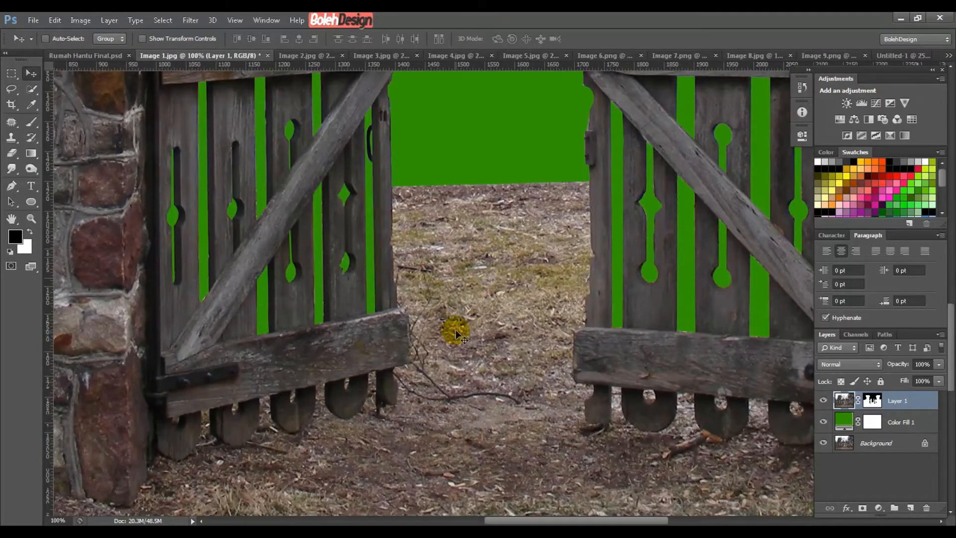
{"action": "key", "text": "ctrl+plus"}
{"action": "left_click_drag", "start_coordinate": [448, 320], "coordinate": [418, 345]}
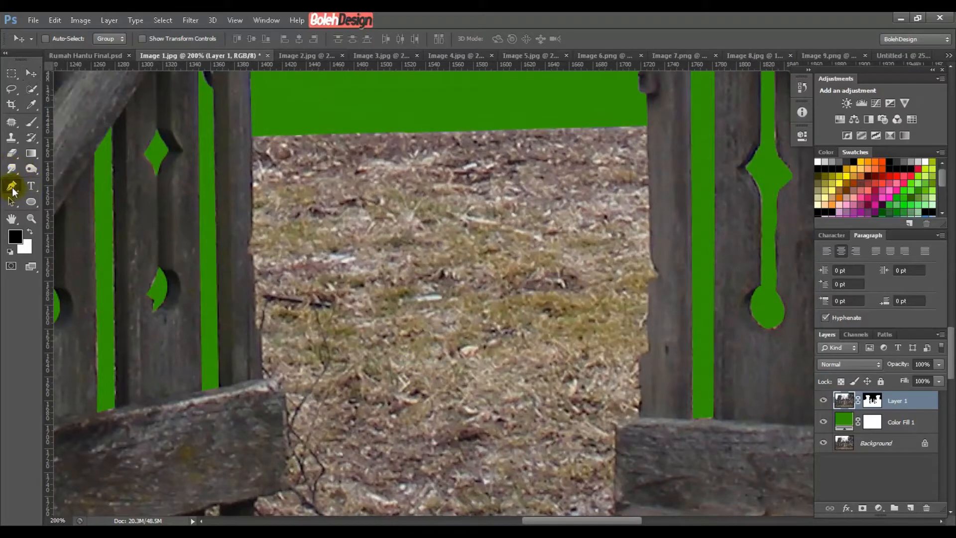
{"action": "left_click", "coordinate": [11, 186]}
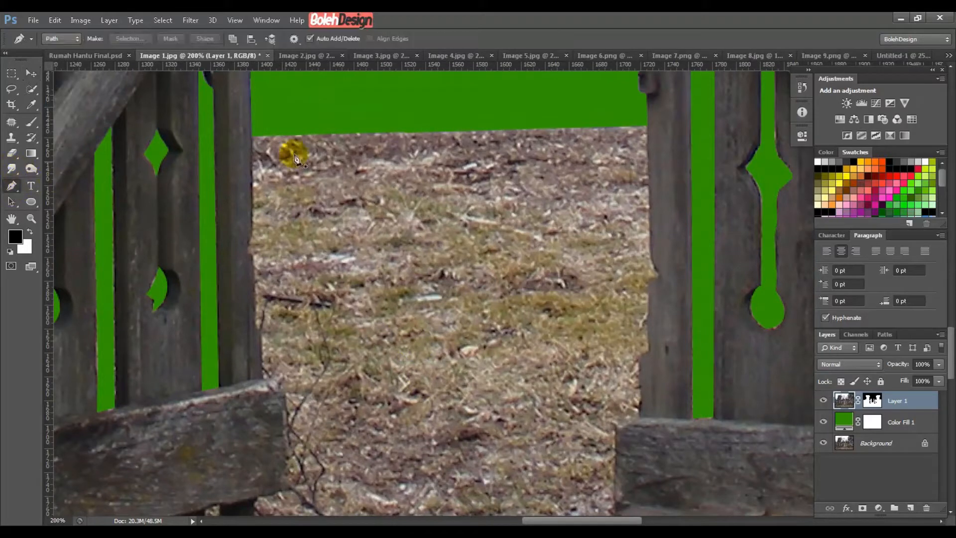
{"action": "left_click", "coordinate": [252, 128]}
{"action": "left_click", "coordinate": [252, 233]}
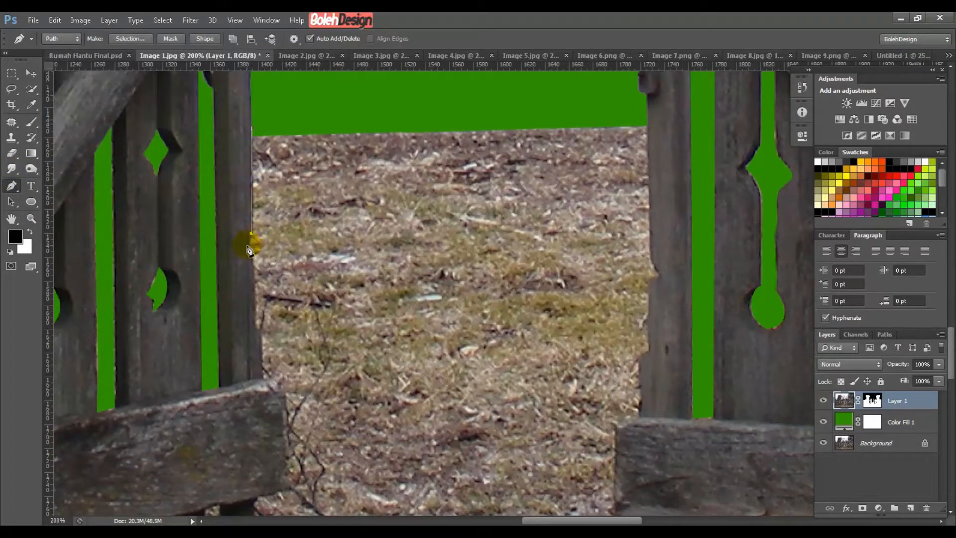
{"action": "left_click", "coordinate": [248, 246]}
{"action": "left_click", "coordinate": [254, 272]}
{"action": "left_click", "coordinate": [257, 325]}
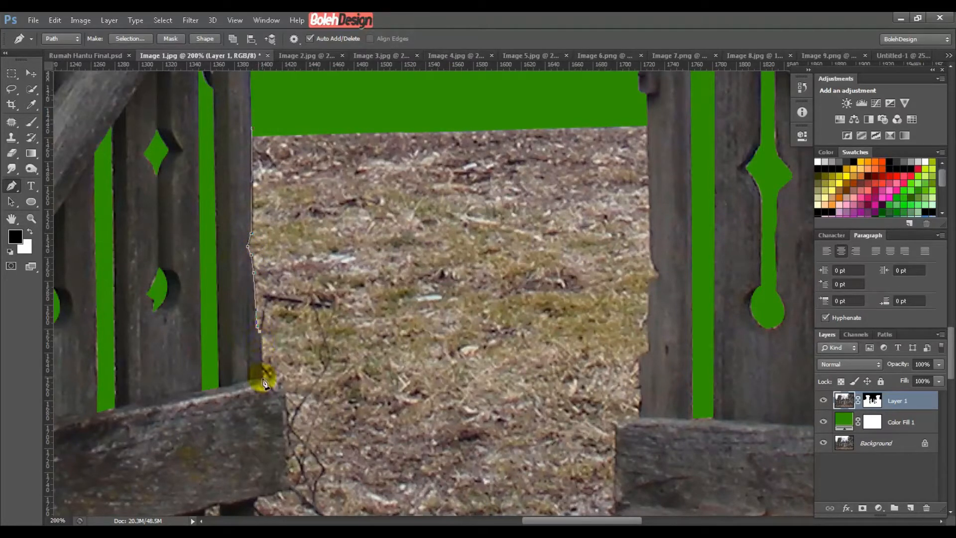
Step: Continue the path around the end of the left gate's bottom rail and down the picket foot beneath it
{"action": "left_click_drag", "start_coordinate": [283, 401], "coordinate": [282, 160]}
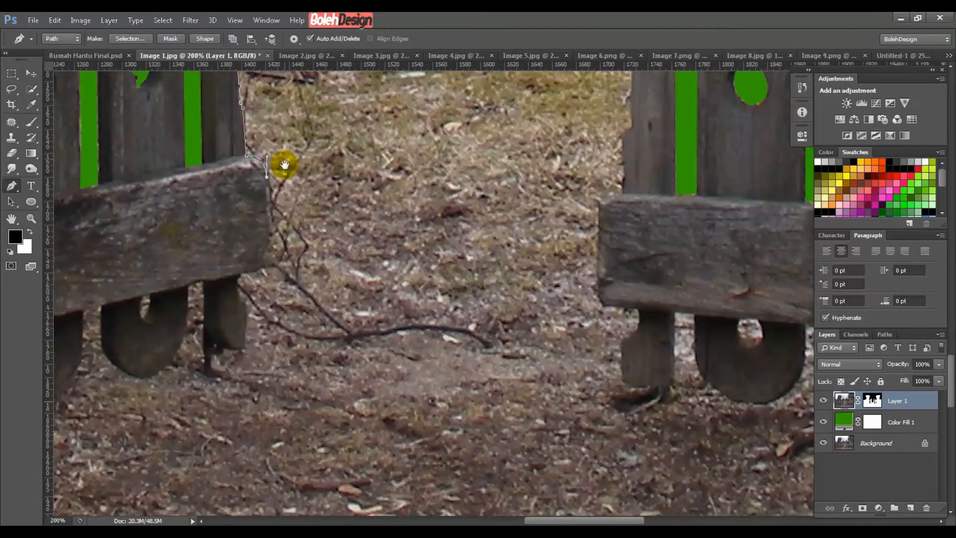
{"action": "left_click", "coordinate": [273, 264]}
{"action": "left_click", "coordinate": [246, 273]}
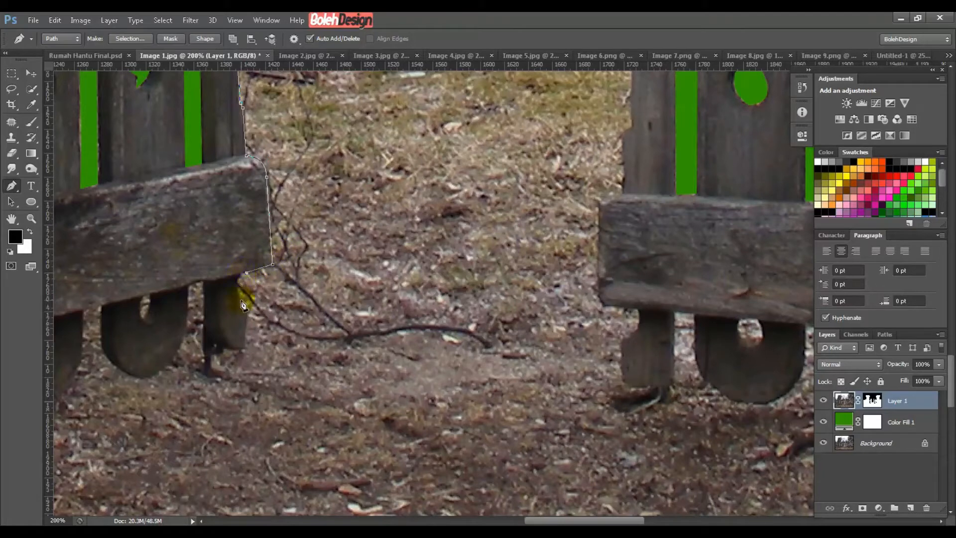
{"action": "left_click_drag", "start_coordinate": [248, 304], "coordinate": [268, 318]}
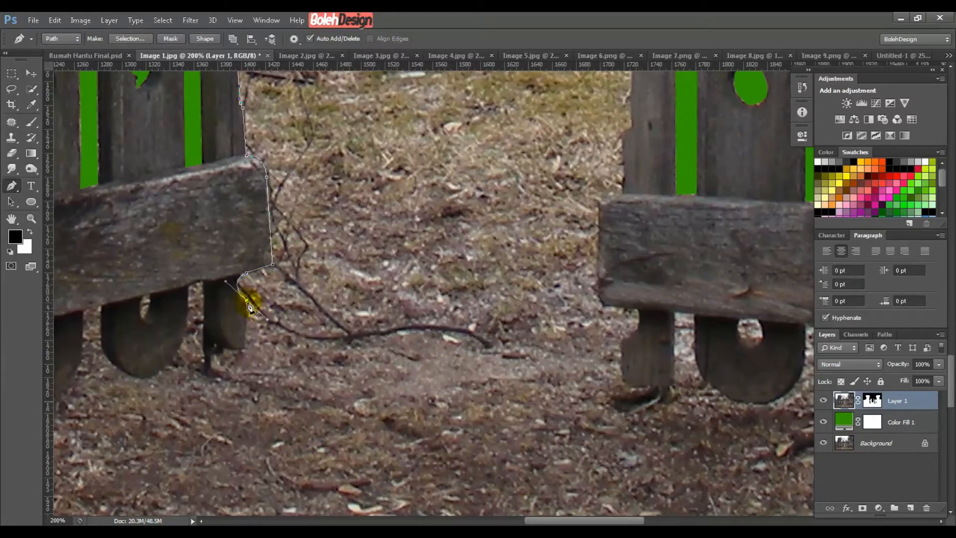
{"action": "left_click", "coordinate": [246, 344]}
Step: Extend the path across the ground of the gateway to the base of the right gate's picket foot
{"action": "left_click", "coordinate": [306, 378]}
{"action": "left_click", "coordinate": [395, 405]}
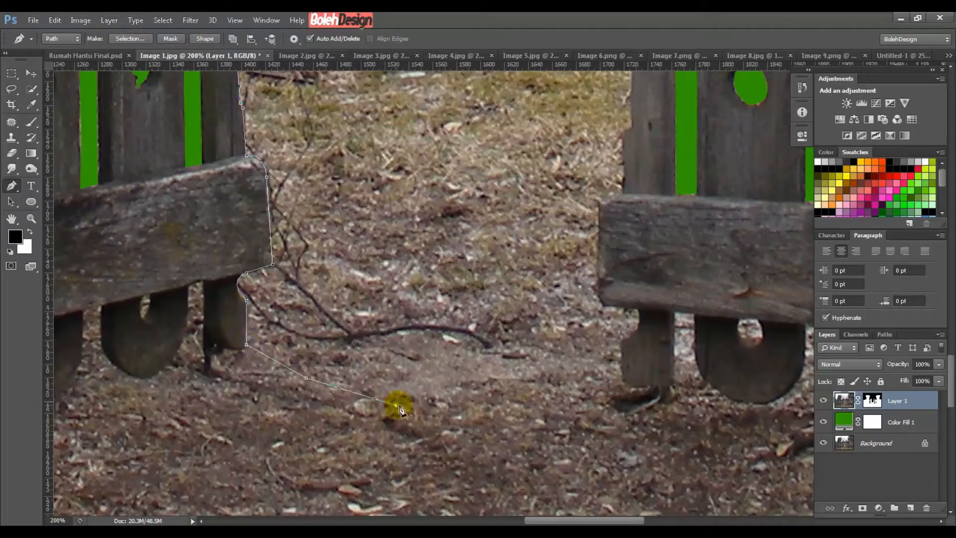
{"action": "left_click", "coordinate": [492, 394]}
{"action": "left_click", "coordinate": [597, 402]}
{"action": "left_click", "coordinate": [625, 383]}
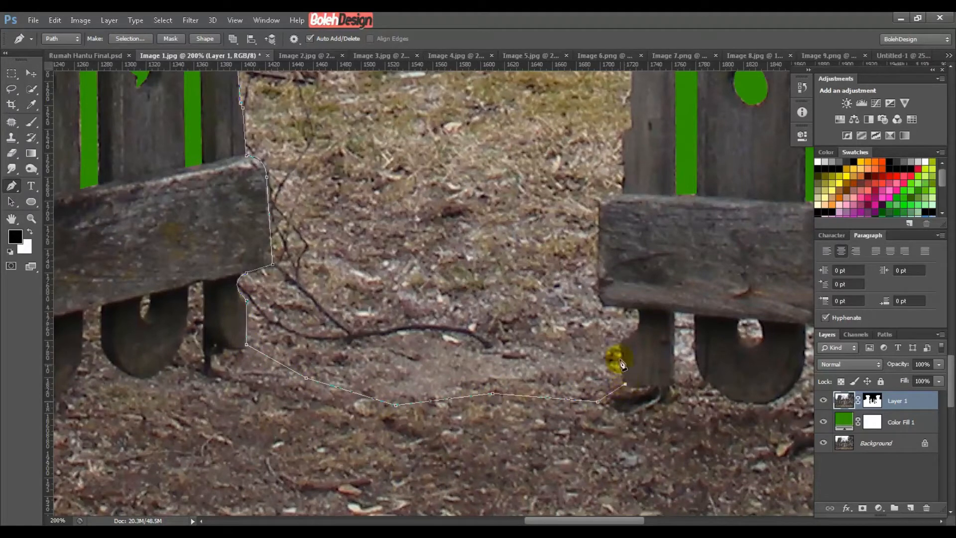
Step: Trace the path up the right gate's picket foot and around the end of its bottom rail
{"action": "left_click", "coordinate": [619, 342]}
{"action": "left_click_drag", "start_coordinate": [638, 308], "coordinate": [628, 283]}
{"action": "left_click", "coordinate": [639, 311]}
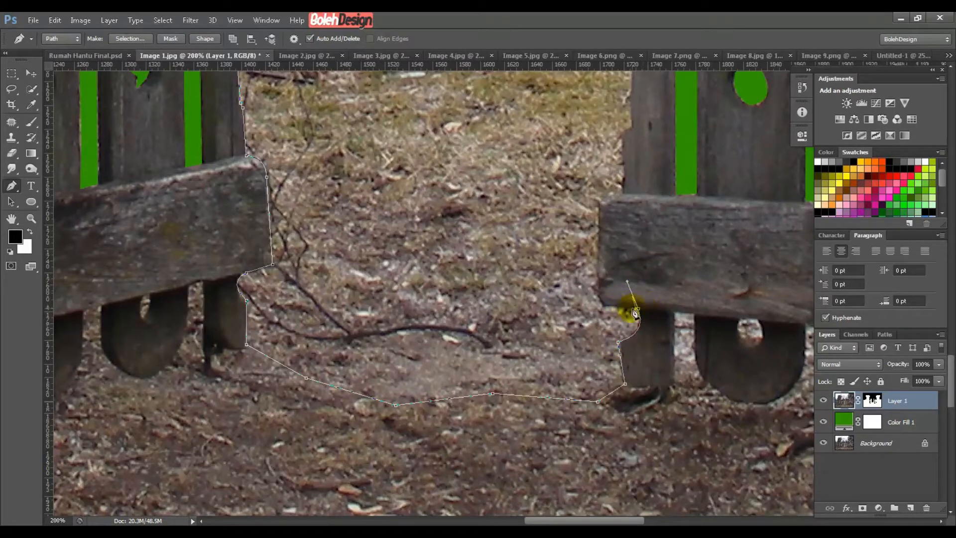
{"action": "left_click_drag", "start_coordinate": [638, 313], "coordinate": [642, 314]}
{"action": "left_click", "coordinate": [604, 305]}
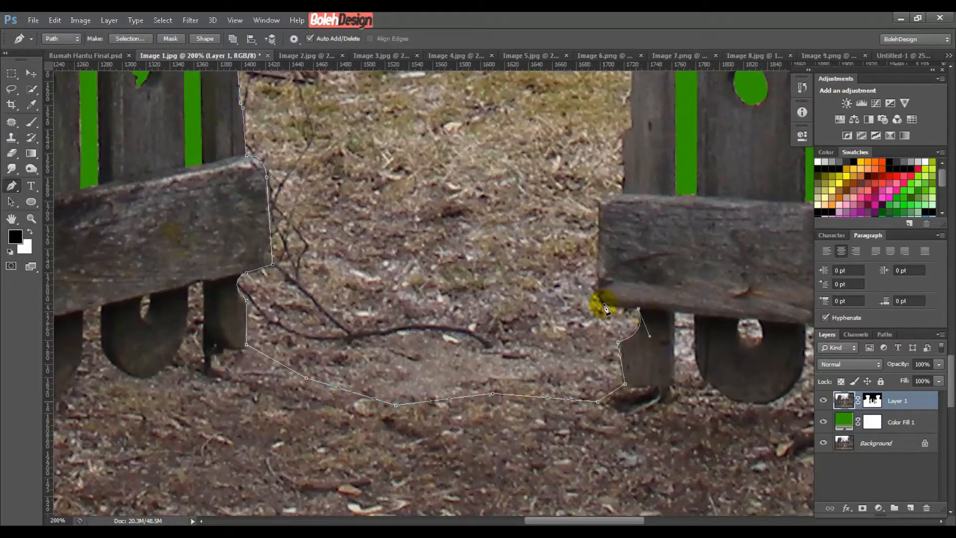
{"action": "left_click", "coordinate": [598, 205]}
{"action": "left_click", "coordinate": [606, 196]}
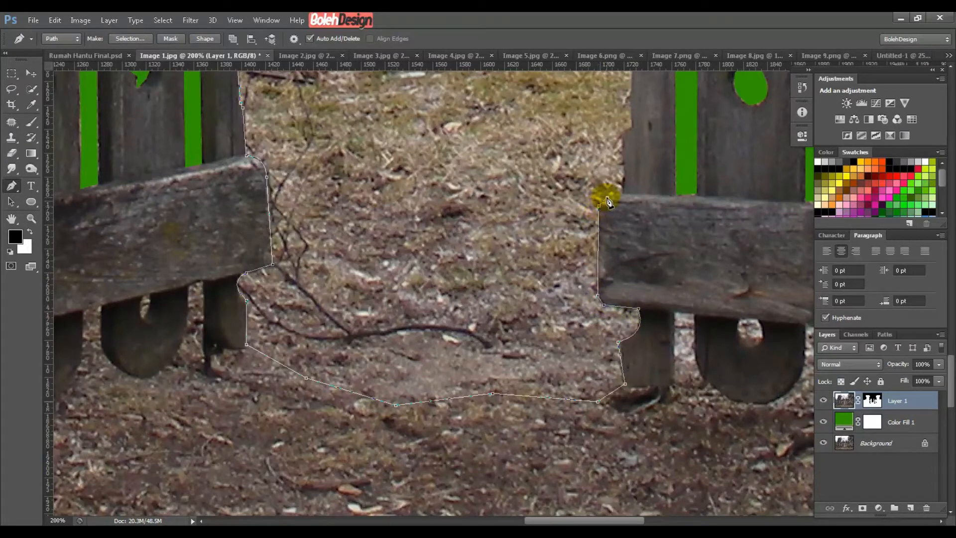
Step: Continue the path up the inner edge of the right gate's end board, following the notches in the wood
{"action": "left_click", "coordinate": [623, 135]}
{"action": "left_click_drag", "start_coordinate": [605, 105], "coordinate": [583, 378]}
{"action": "left_click", "coordinate": [610, 331]}
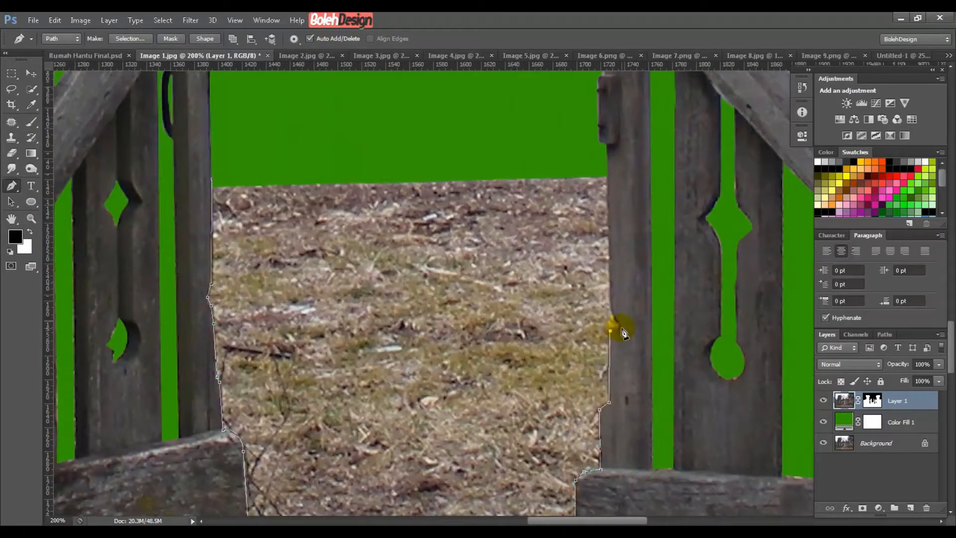
{"action": "left_click", "coordinate": [622, 329]}
{"action": "left_click_drag", "start_coordinate": [610, 282], "coordinate": [610, 241]}
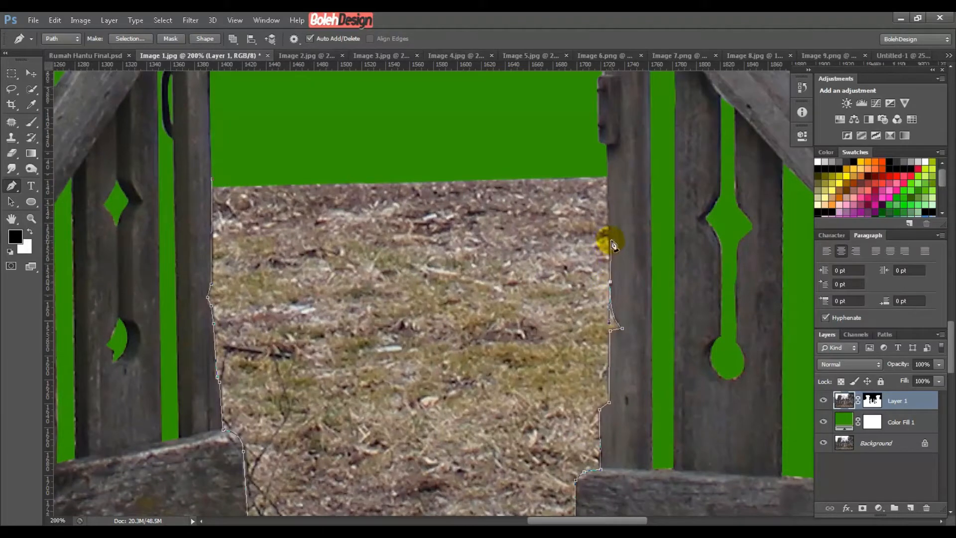
{"action": "left_click", "coordinate": [611, 283]}
Step: Close the path through the green area between the gates and convert it into a selection
{"action": "left_click", "coordinate": [608, 170]}
{"action": "left_click", "coordinate": [471, 126]}
{"action": "left_click", "coordinate": [270, 169]}
{"action": "left_click", "coordinate": [212, 181]}
{"action": "left_click", "coordinate": [125, 38]}
{"action": "left_click", "coordinate": [521, 202]}
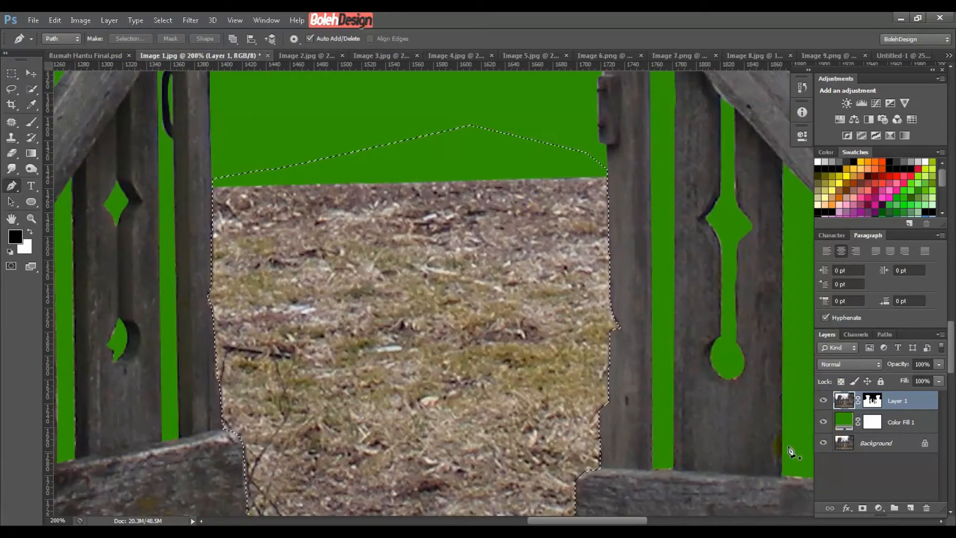
Step: Target Layer 1's mask and set the Gradient tool to the linear black-to-transparent preset
{"action": "left_click", "coordinate": [837, 402]}
{"action": "left_click", "coordinate": [871, 401]}
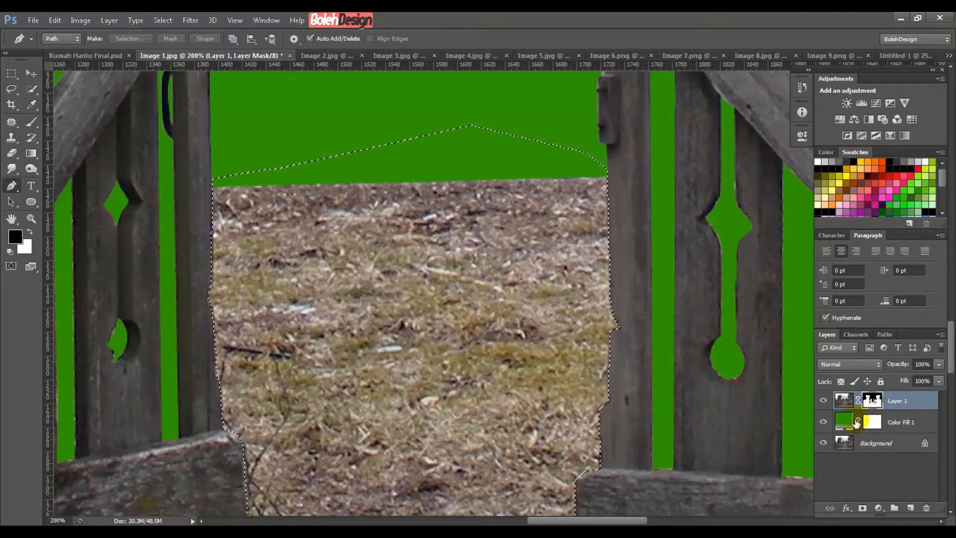
{"action": "left_click", "coordinate": [876, 401]}
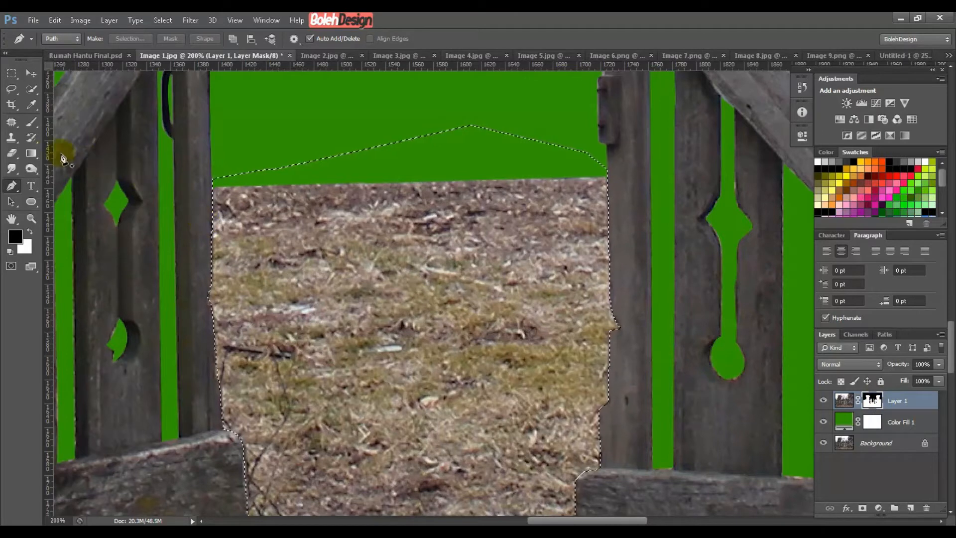
{"action": "left_click", "coordinate": [35, 154]}
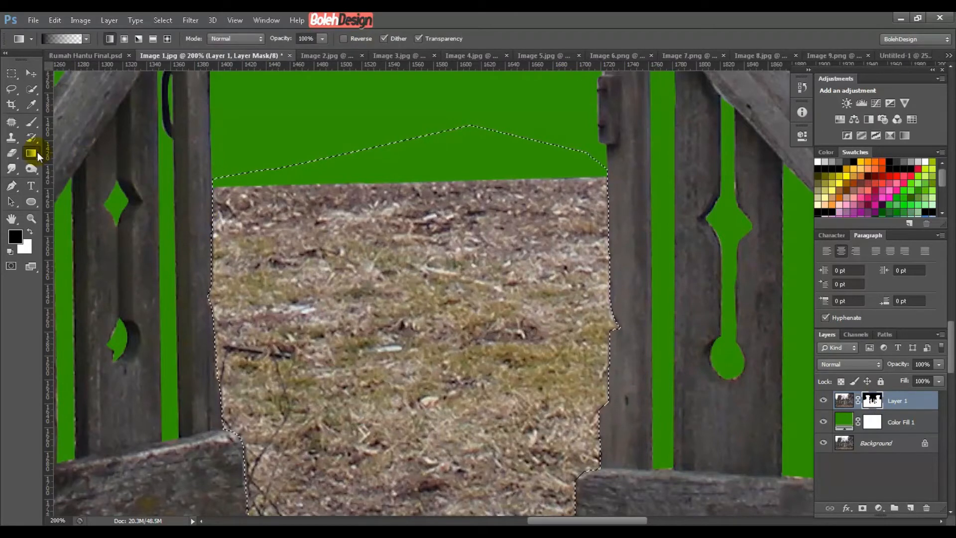
{"action": "left_click", "coordinate": [88, 39]}
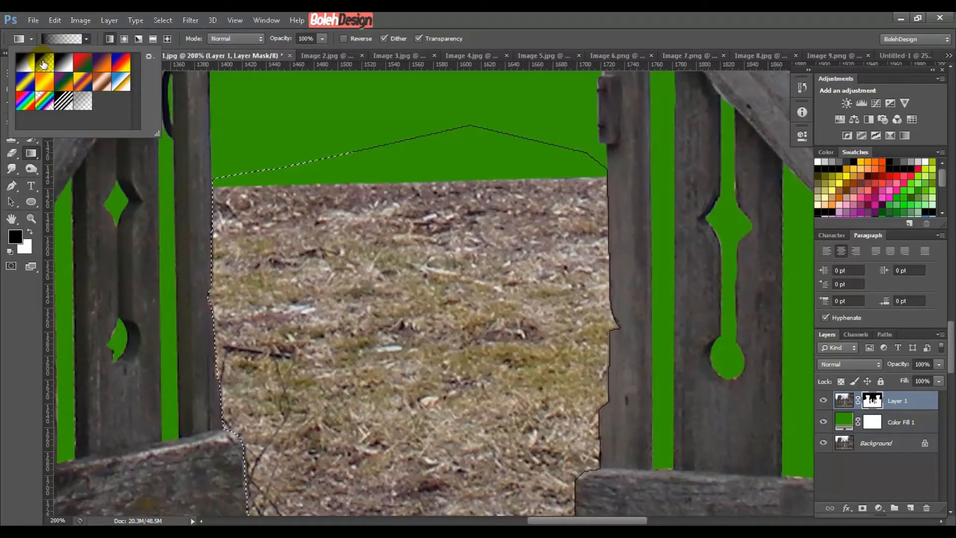
{"action": "left_click", "coordinate": [43, 64]}
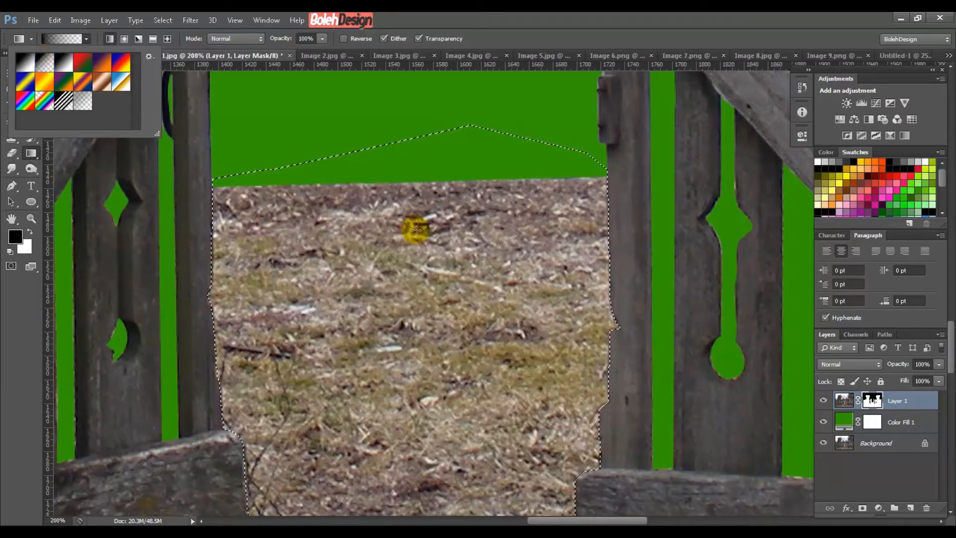
{"action": "key", "text": "ctrl+minus"}
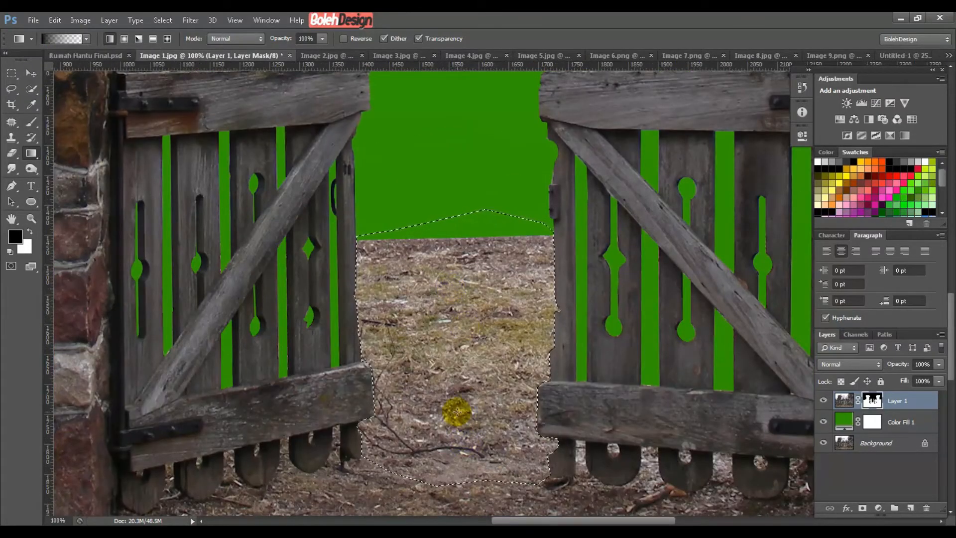
Step: Try fading the selected ground between the gates with downward gradients on the mask, undoing each attempt
{"action": "left_click_drag", "start_coordinate": [457, 410], "coordinate": [460, 468]}
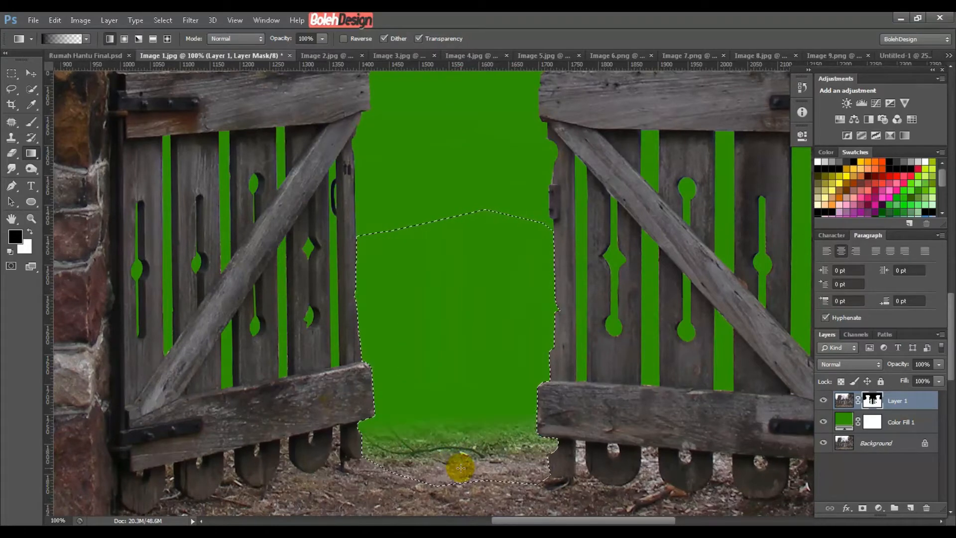
{"action": "key", "text": "ctrl+z"}
{"action": "left_click_drag", "start_coordinate": [444, 414], "coordinate": [444, 471]}
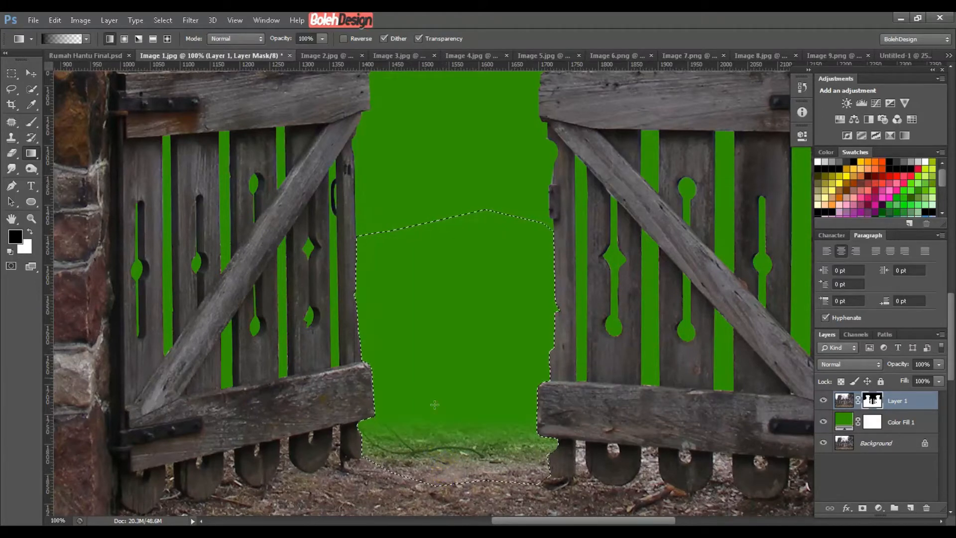
{"action": "key", "text": "ctrl+z"}
Step: Mask out the selected ground between the gates with a short downward gradient ending near the picket feet, and clear the selection
{"action": "left_click_drag", "start_coordinate": [446, 414], "coordinate": [450, 454]}
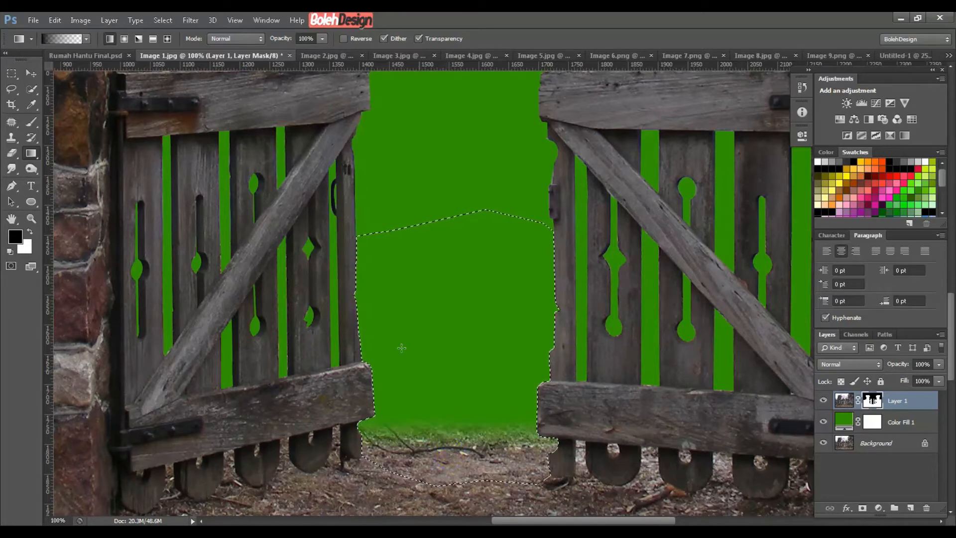
{"action": "key", "text": "ctrl+t"}
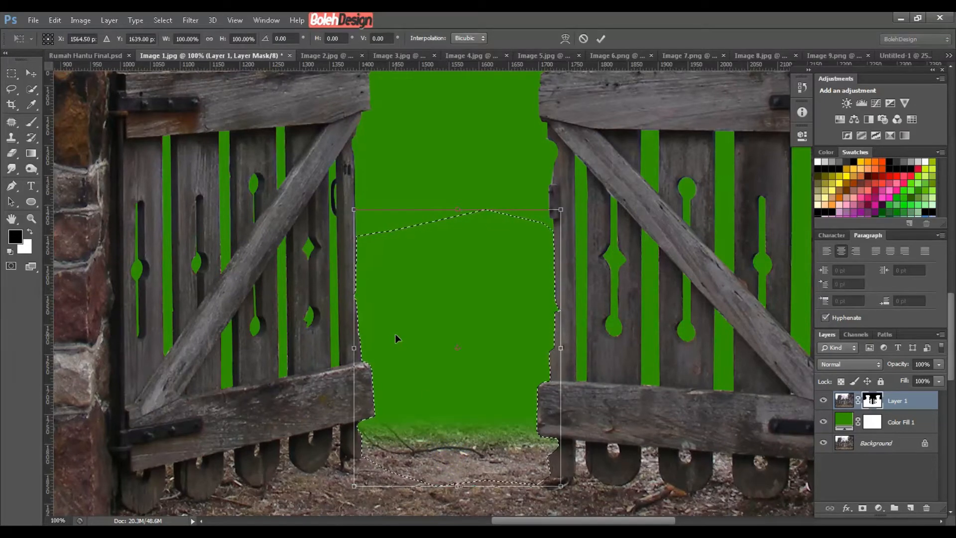
{"action": "left_click", "coordinate": [36, 70]}
{"action": "left_click", "coordinate": [320, 175]}
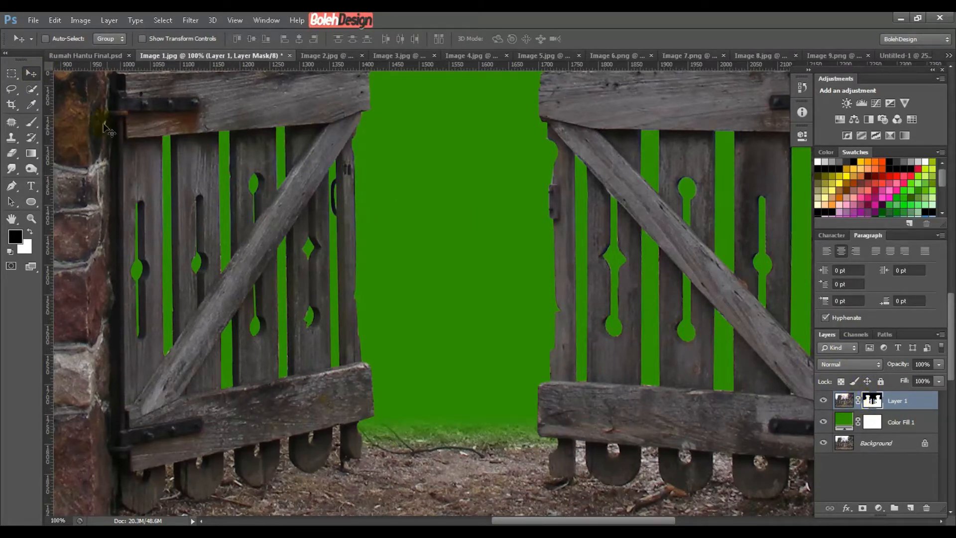
Step: Copy the masked gate layer into the Untitled-1 document, position it across the canvas, and convert it to a Smart Object
{"action": "left_click_drag", "start_coordinate": [583, 231], "coordinate": [530, 325]}
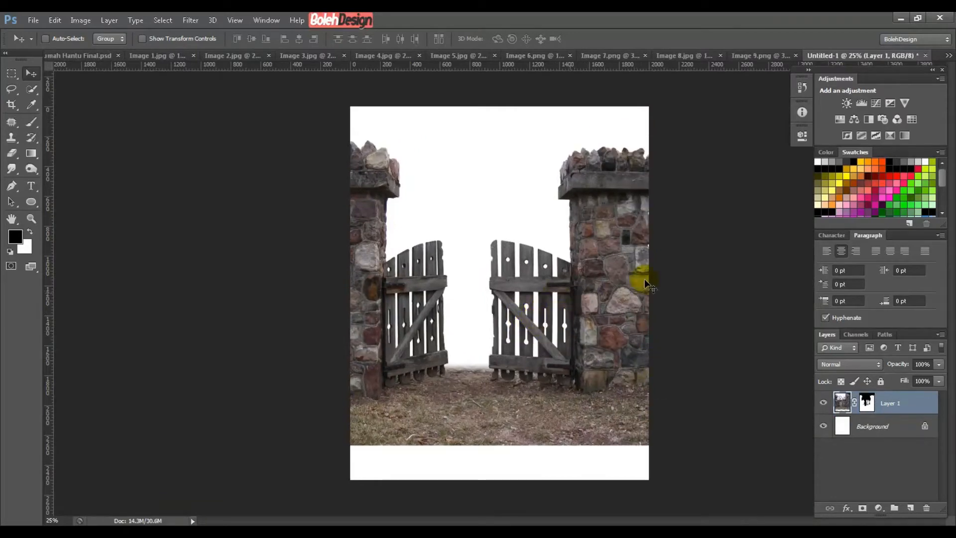
{"action": "right_click", "coordinate": [915, 410]}
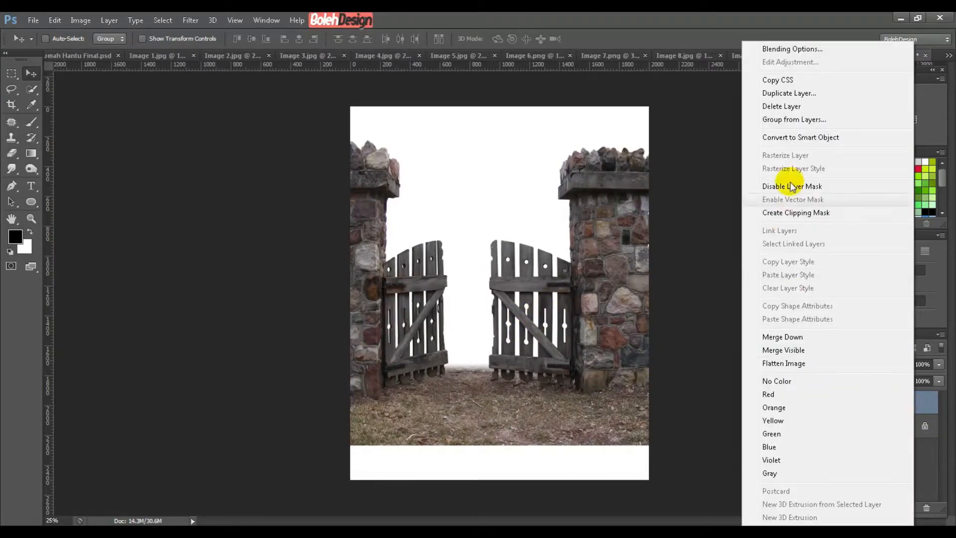
{"action": "left_click", "coordinate": [807, 129]}
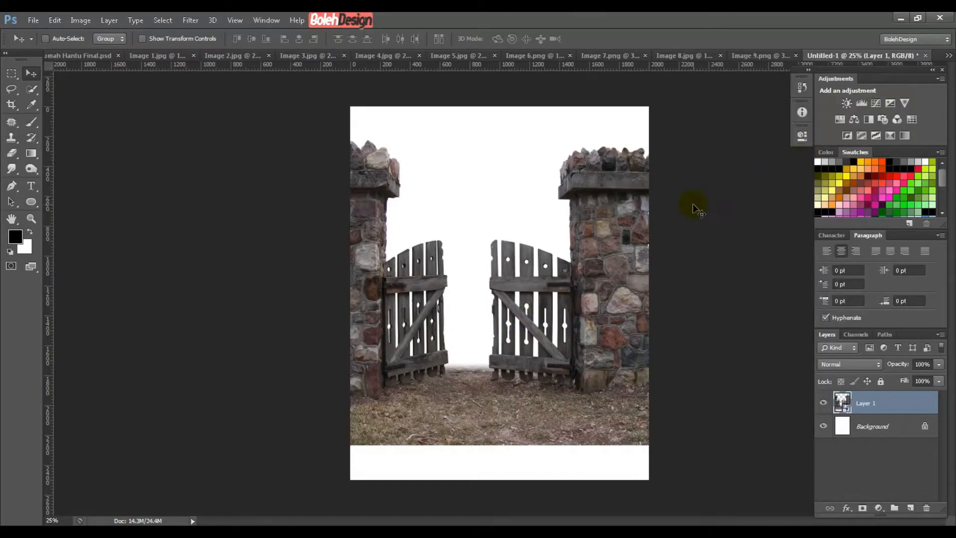
Step: Scale the gate layer proportionally to about 65.5% so it spans the canvas width, and move it down to the canvas's bottom edge
{"action": "key", "text": "ctrl+t"}
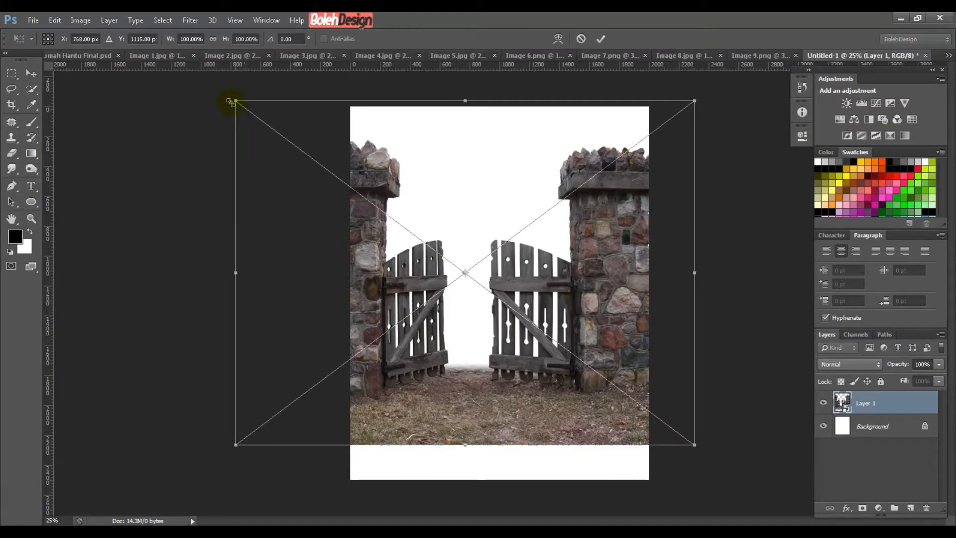
{"action": "left_click_drag", "start_coordinate": [236, 98], "coordinate": [348, 187]}
{"action": "left_click_drag", "start_coordinate": [693, 188], "coordinate": [642, 215]}
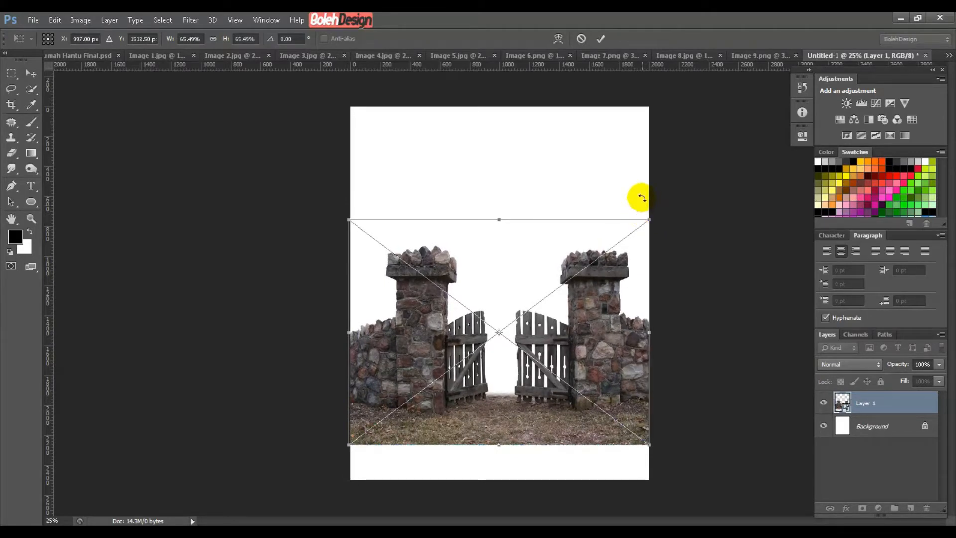
{"action": "key", "text": "Return"}
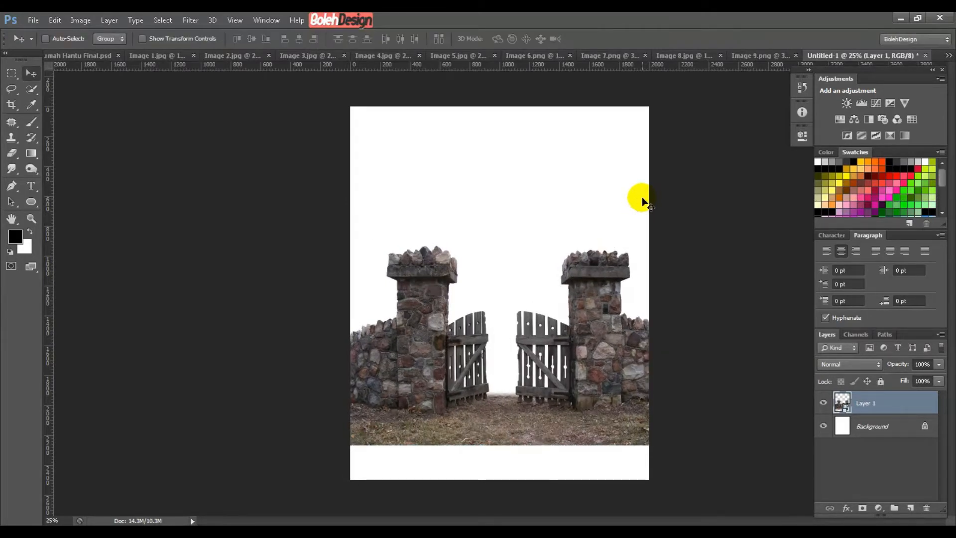
{"action": "left_click_drag", "start_coordinate": [598, 328], "coordinate": [599, 364]}
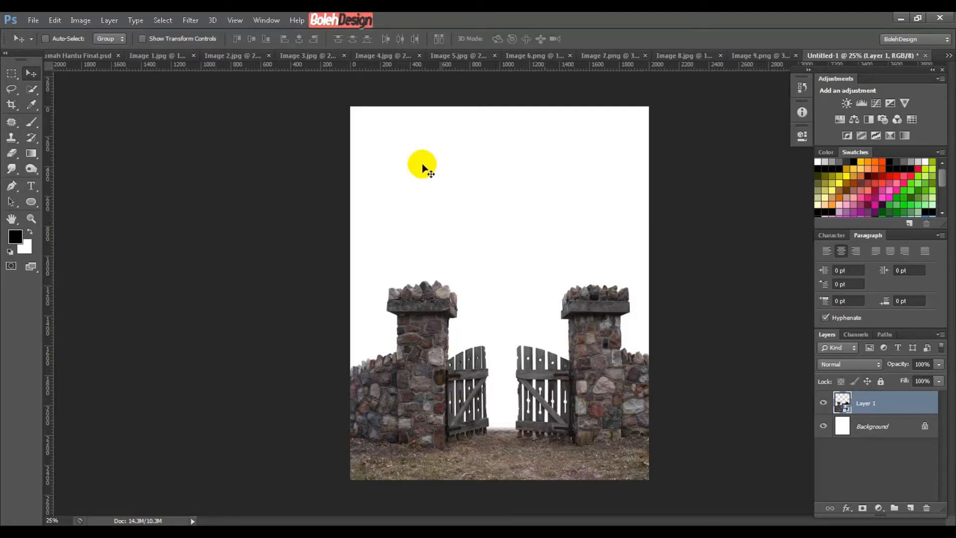
Step: In Image 3.jpg, show the green Color Fill 1 layer behind the house cutout and select Layer 1
{"action": "left_click", "coordinate": [227, 58]}
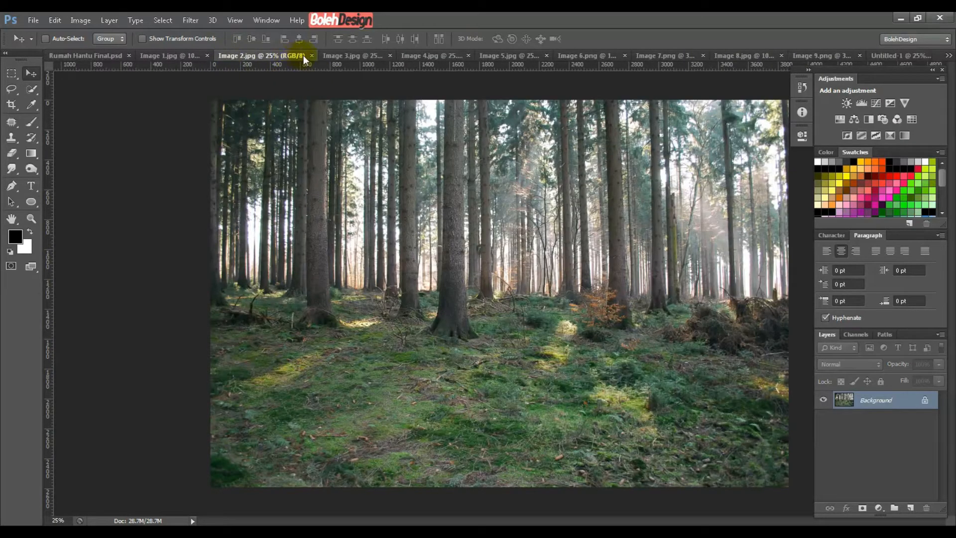
{"action": "left_click", "coordinate": [333, 55]}
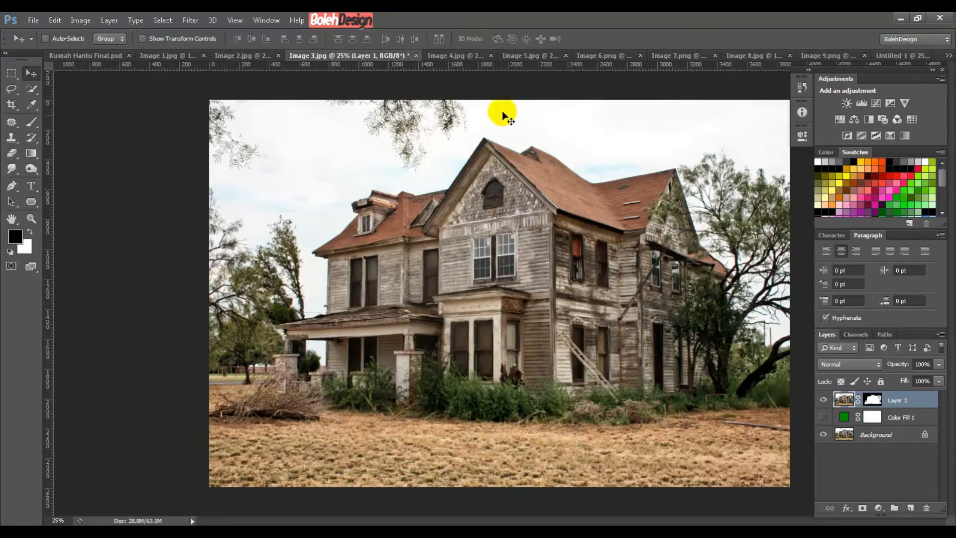
{"action": "left_click", "coordinate": [907, 420]}
{"action": "left_click", "coordinate": [823, 417]}
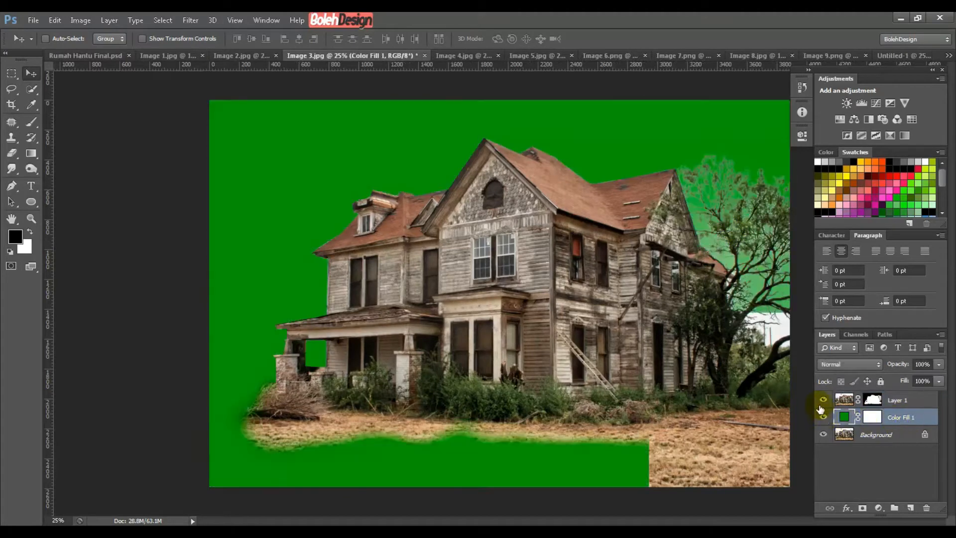
{"action": "left_click", "coordinate": [855, 403]}
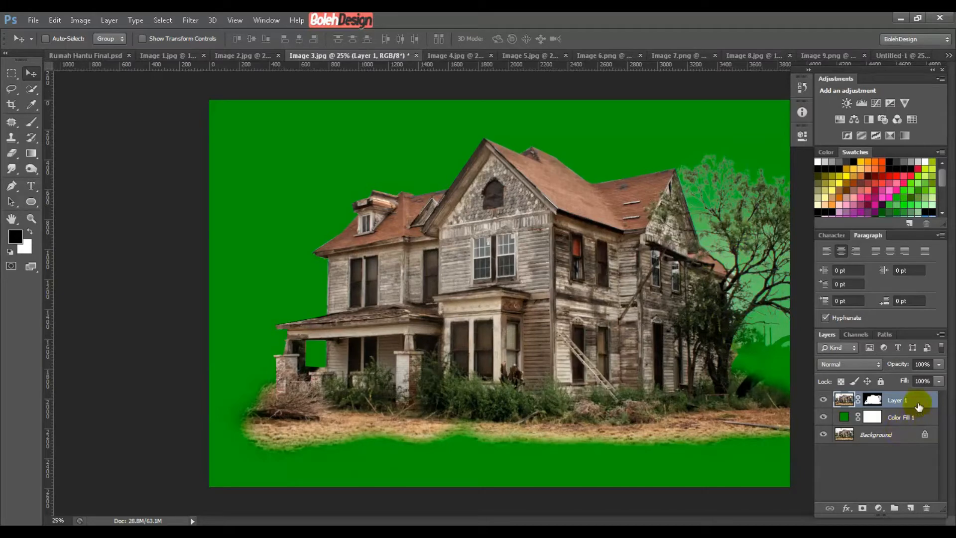
Step: Copy the masked house layer into Untitled-1 as a Smart Object placed below the gate layer
{"action": "left_click_drag", "start_coordinate": [462, 190], "coordinate": [451, 236]}
{"action": "left_click", "coordinate": [896, 395]}
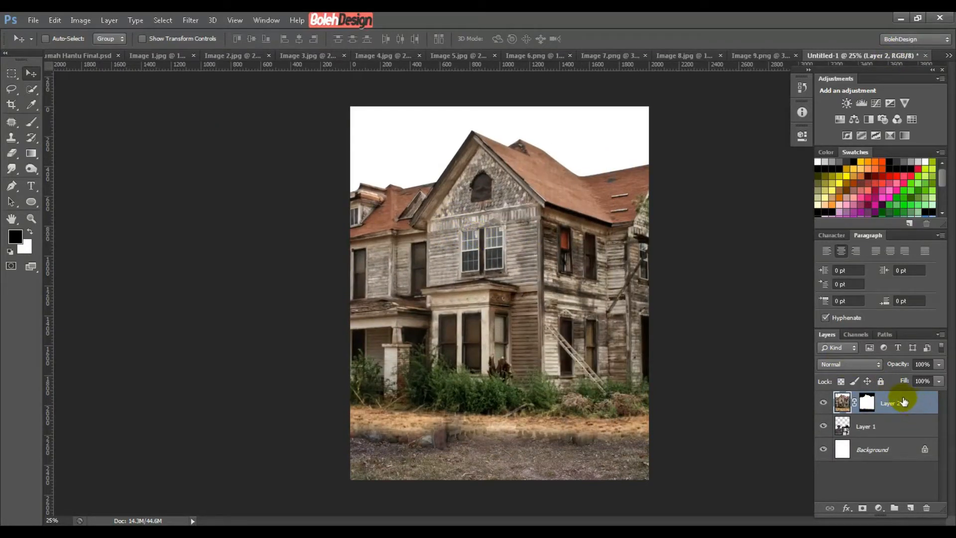
{"action": "right_click", "coordinate": [913, 402]}
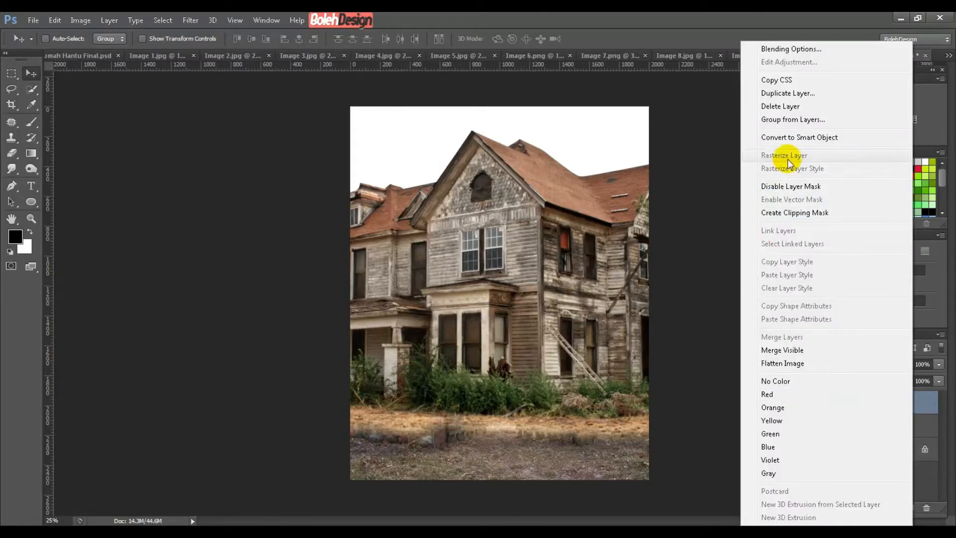
{"action": "left_click", "coordinate": [792, 137]}
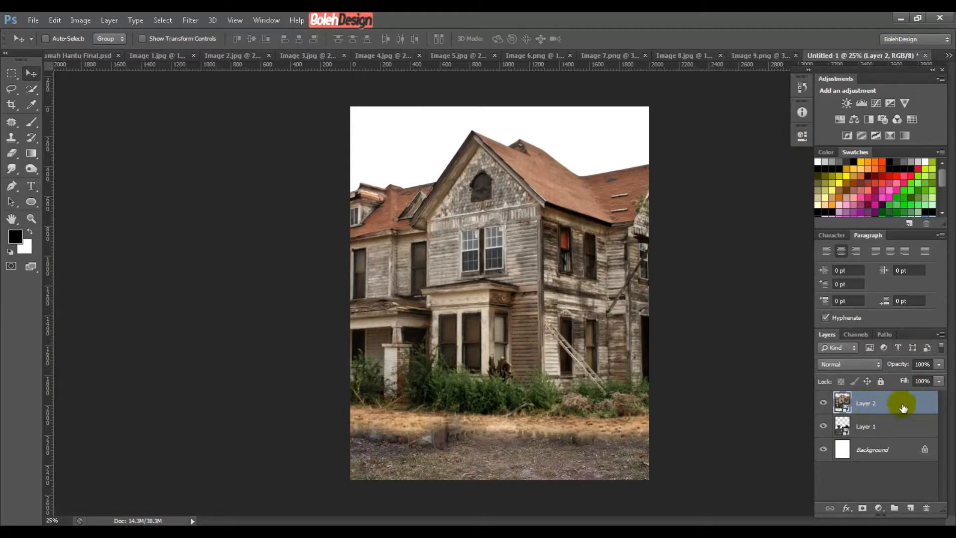
{"action": "left_click_drag", "start_coordinate": [903, 408], "coordinate": [899, 435]}
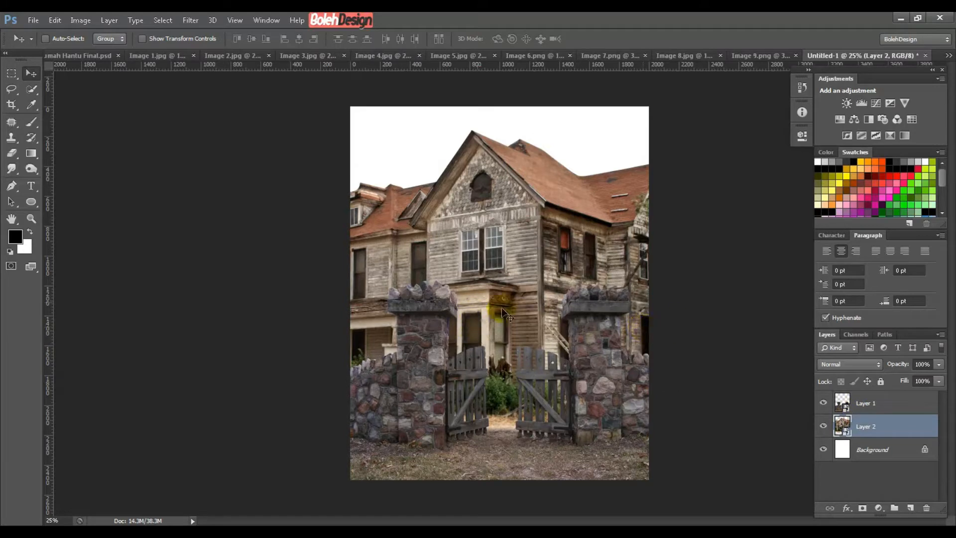
Step: Scale the house layer proportionally to about 52.6% and position it behind the gate, toward the canvas's right side
{"action": "left_click_drag", "start_coordinate": [529, 299], "coordinate": [561, 247]}
{"action": "key", "text": "ctrl+t"}
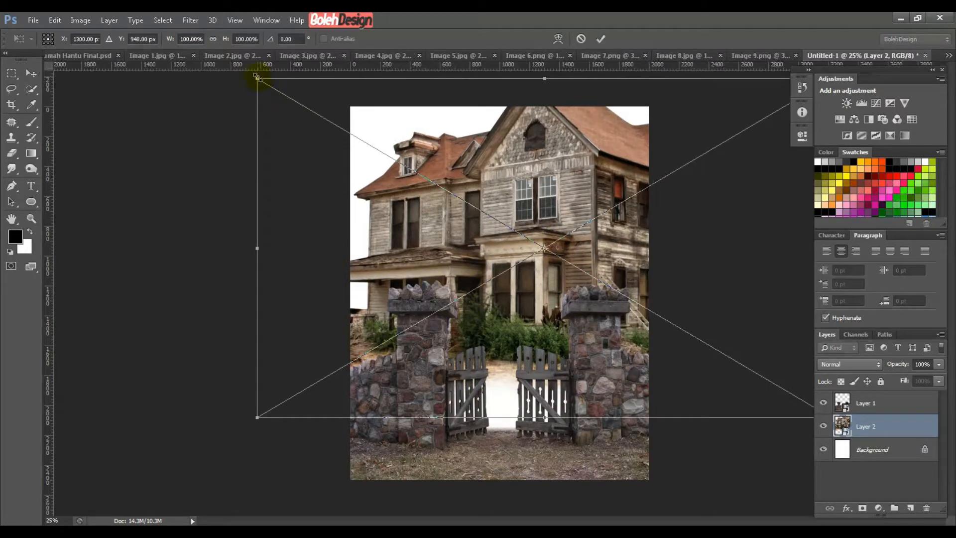
{"action": "left_click_drag", "start_coordinate": [257, 77], "coordinate": [506, 225]}
{"action": "left_click_drag", "start_coordinate": [583, 250], "coordinate": [467, 203]}
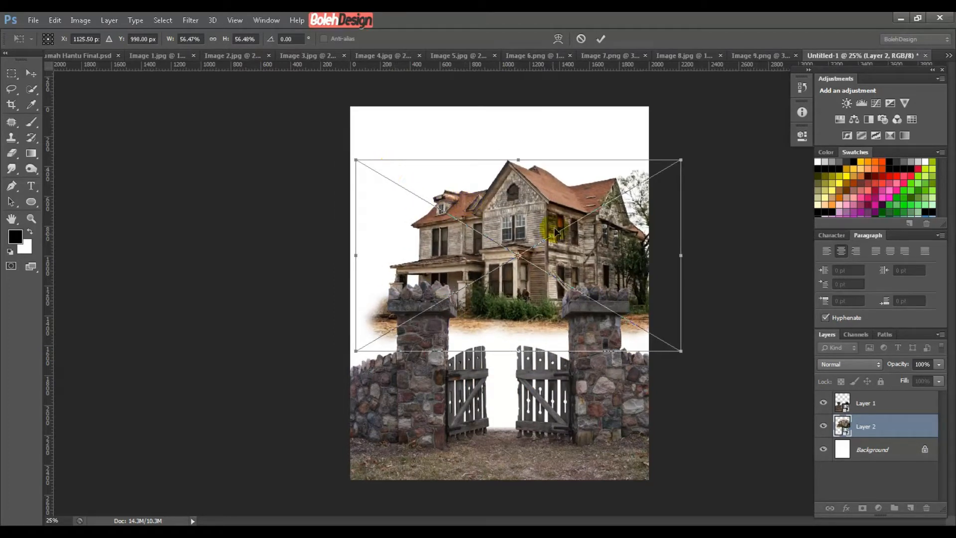
{"action": "left_click_drag", "start_coordinate": [546, 212], "coordinate": [542, 223]}
{"action": "left_click_drag", "start_coordinate": [357, 174], "coordinate": [384, 182]}
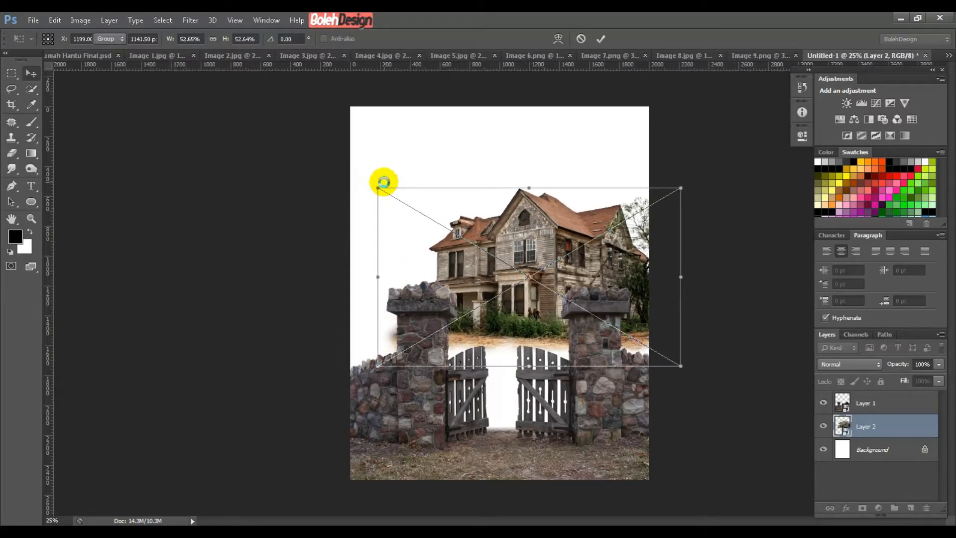
{"action": "key", "text": "Return"}
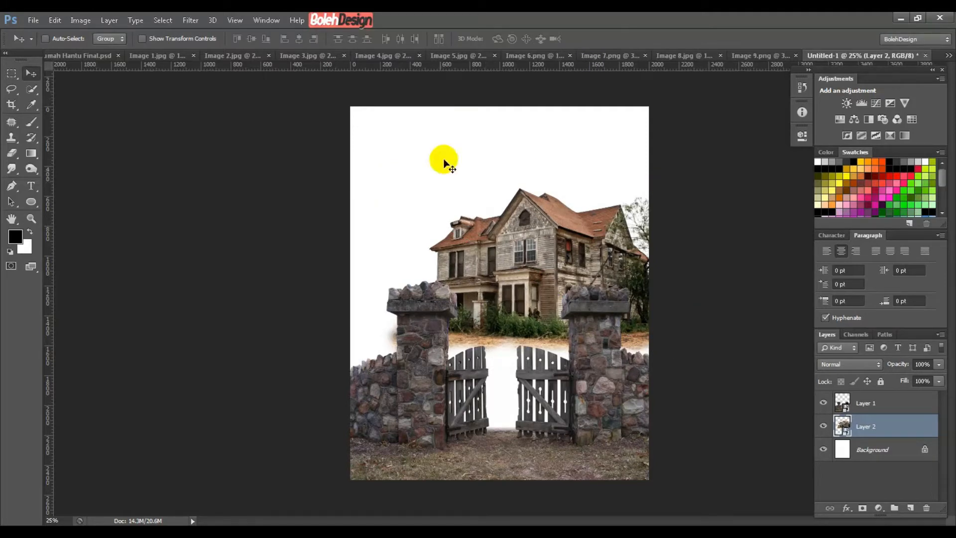
Step: Using Rumah Hantu Final.psd as the placement reference, shift the house slightly downward and fine-tune its horizontal position behind the gate
{"action": "left_click", "coordinate": [79, 55]}
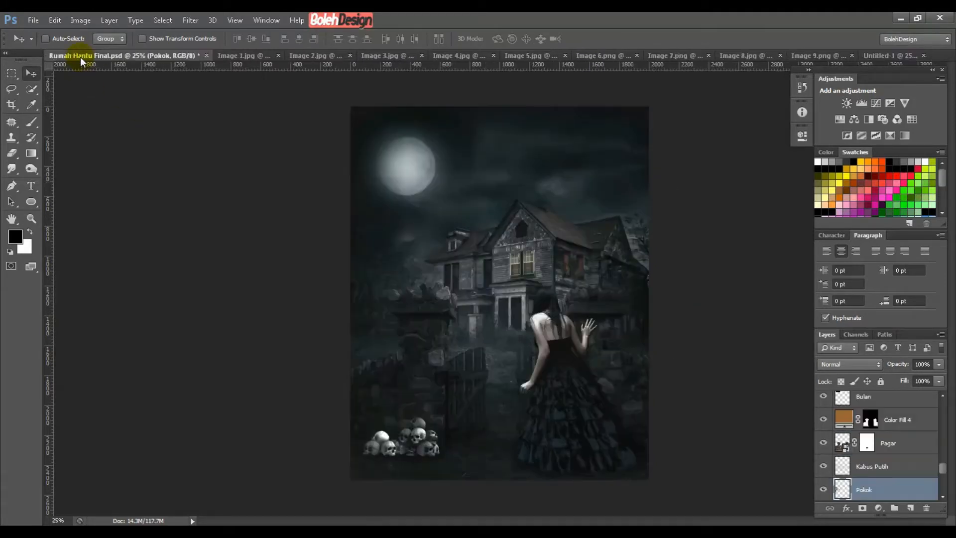
{"action": "left_click", "coordinate": [897, 56]}
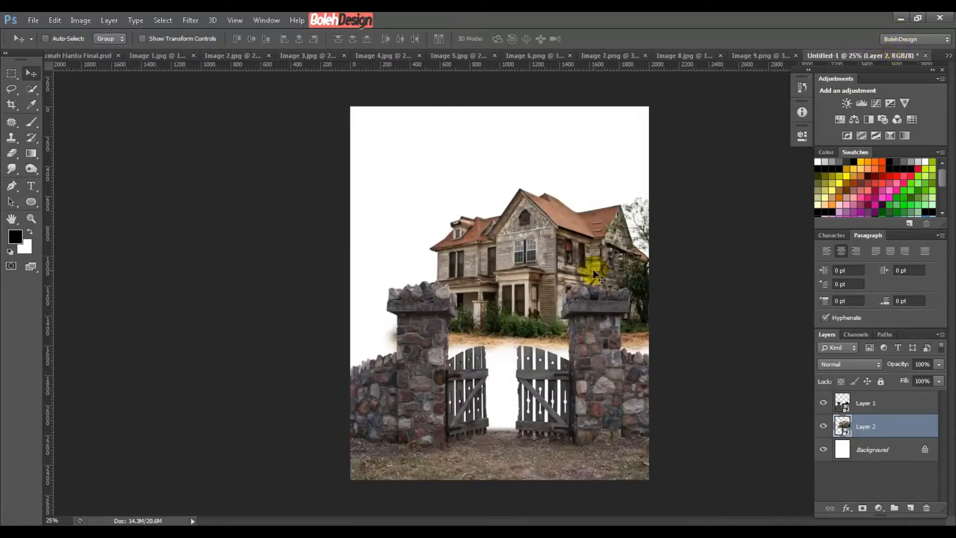
{"action": "mouse_move", "coordinate": [594, 271]}
{"action": "left_mouse_down"}
{"action": "mouse_move", "coordinate": [596, 302]}
{"action": "mouse_move", "coordinate": [597, 276]}
{"action": "left_mouse_up"}
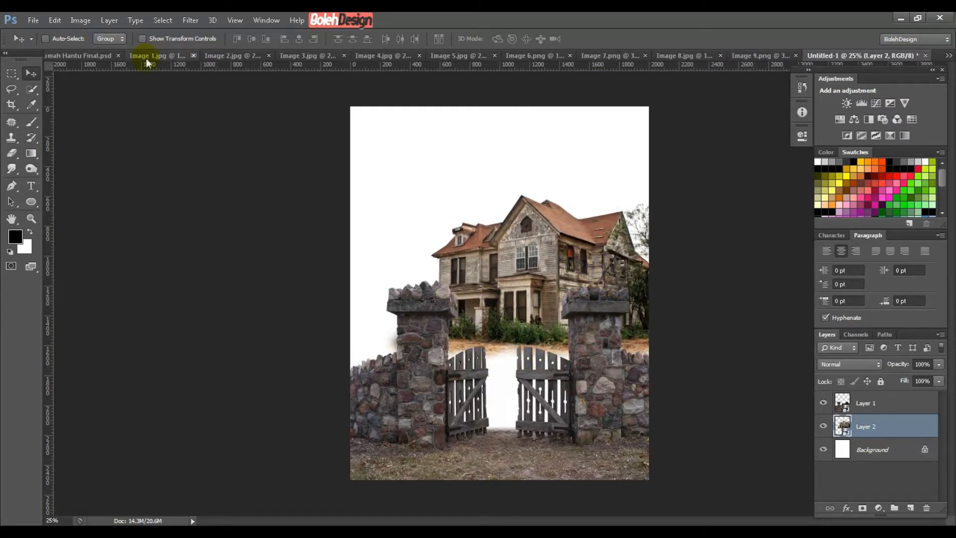
{"action": "left_click", "coordinate": [92, 58]}
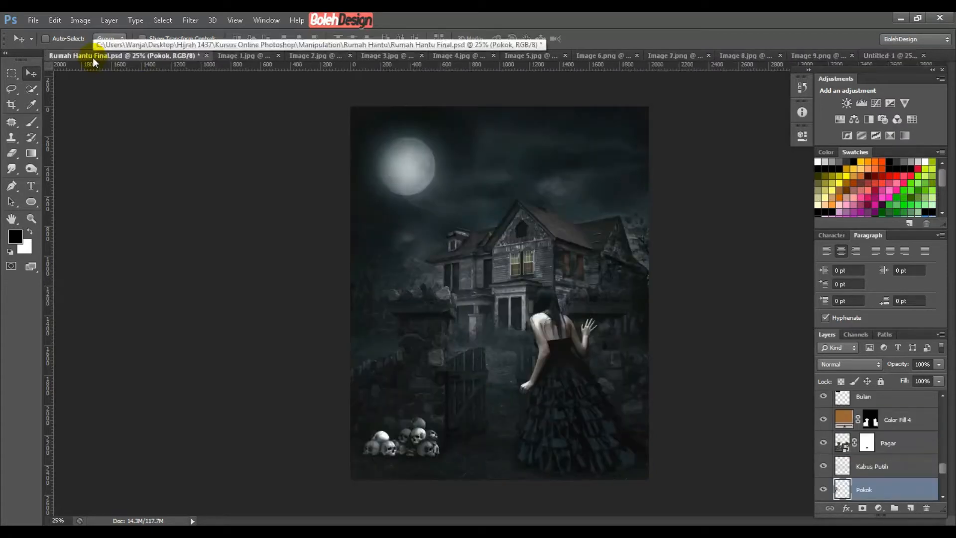
{"action": "left_click", "coordinate": [878, 55]}
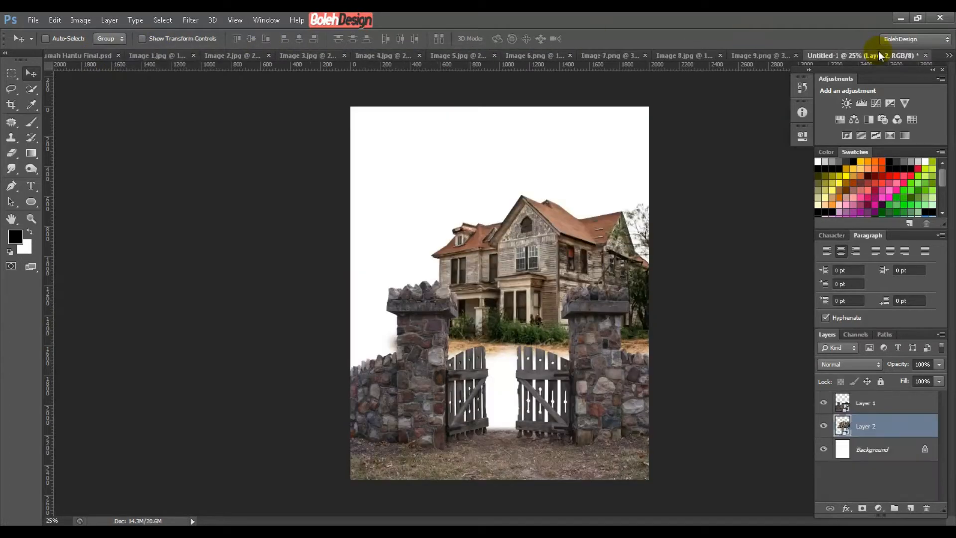
{"action": "key", "text": "Left"}
{"action": "key", "text": "Left"}
{"action": "key", "text": "Left"}
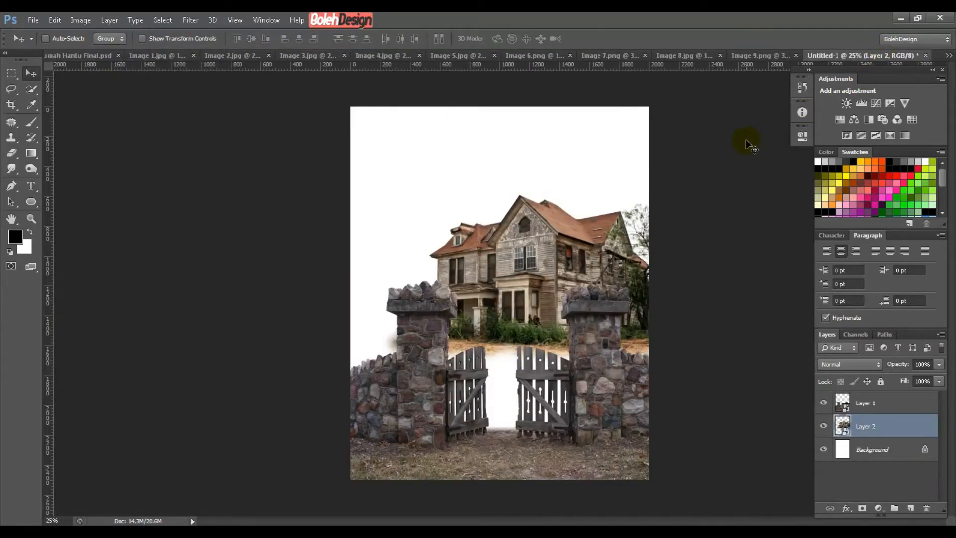
{"action": "key", "text": "Left"}
{"action": "key", "text": "Left"}
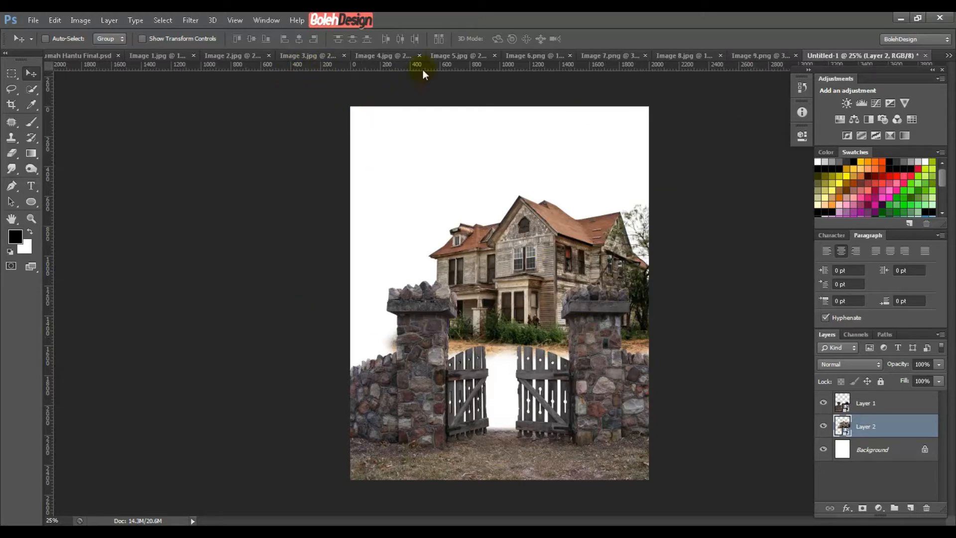
Step: Copy the cloudy sky from Image 5.jpg into Untitled-1 and place its layer below the house layer
{"action": "left_click", "coordinate": [377, 55]}
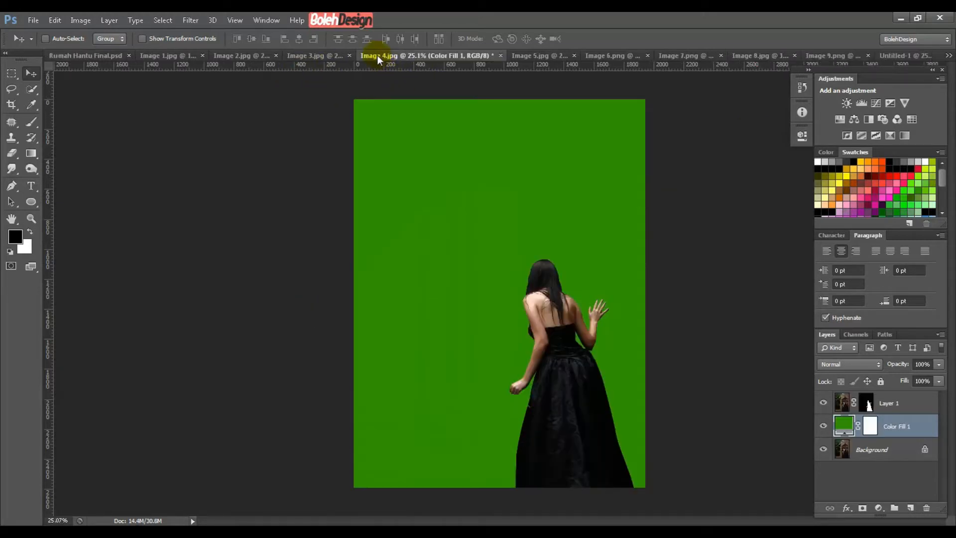
{"action": "left_click", "coordinate": [525, 56]}
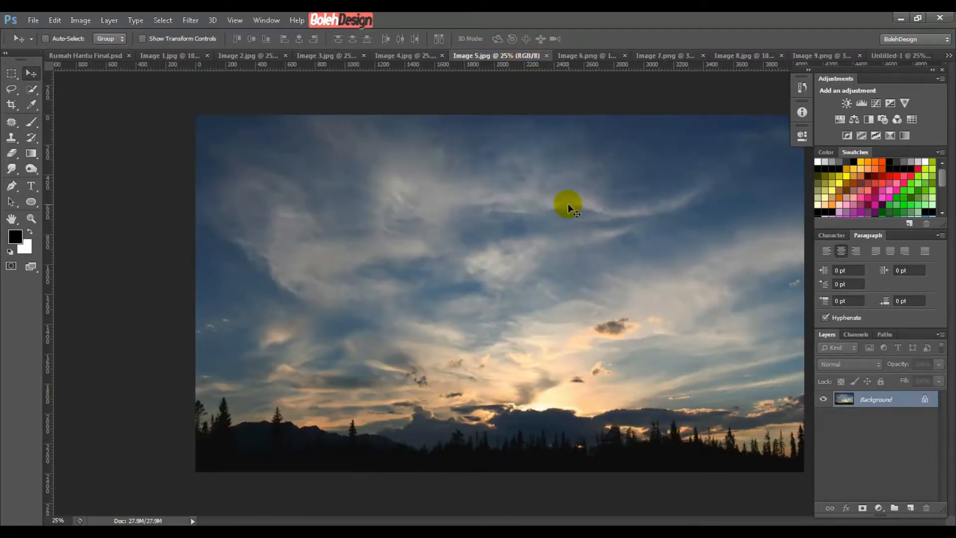
{"action": "left_click", "coordinate": [890, 55]}
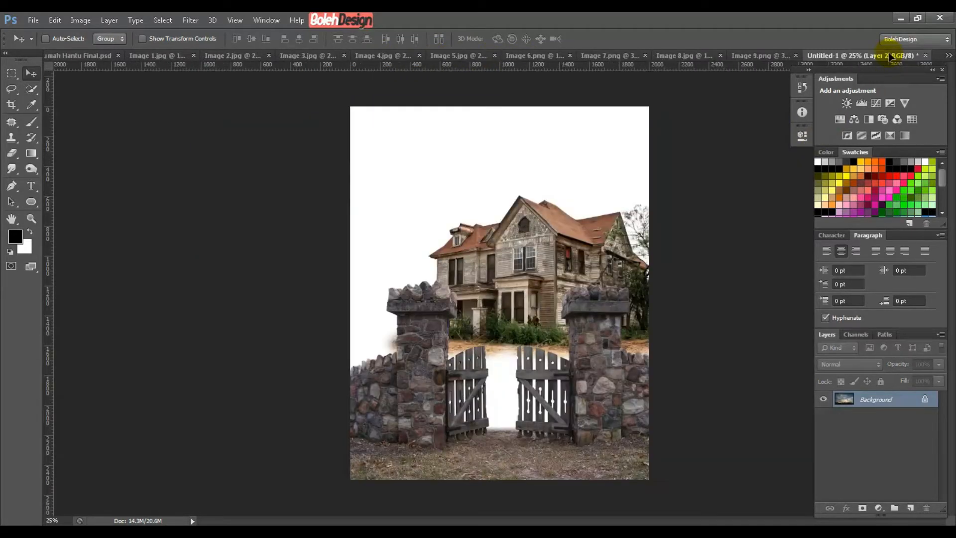
{"action": "key", "text": "ctrl+v"}
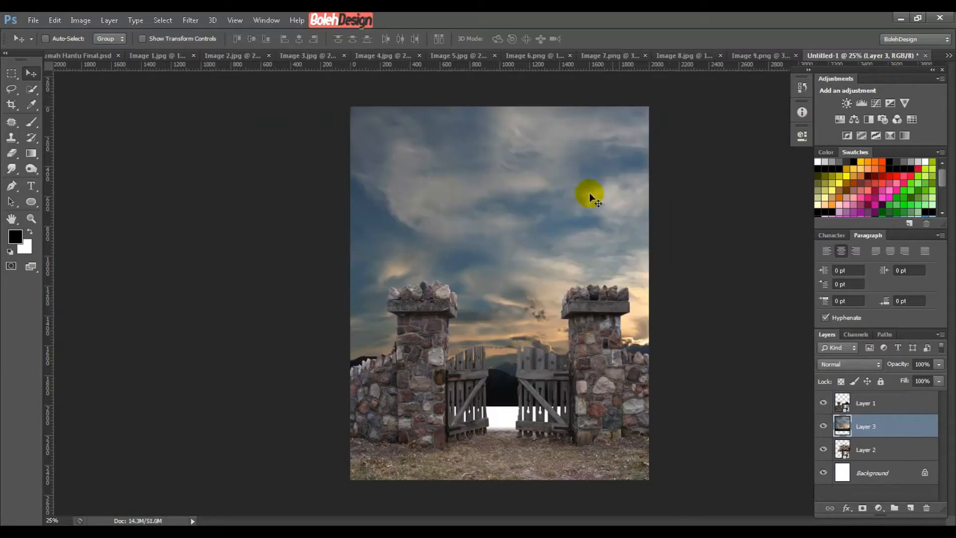
{"action": "left_click_drag", "start_coordinate": [902, 434], "coordinate": [895, 453]}
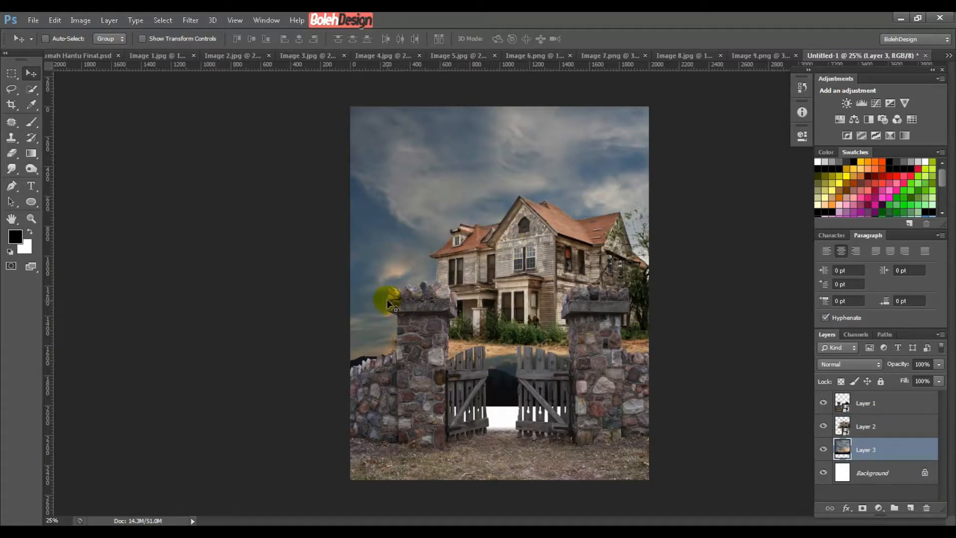
Step: Scale the sky layer proportionally to about 68%, position it across the upper canvas behind the house, and nudge it slightly down
{"action": "key", "text": "ctrl+t"}
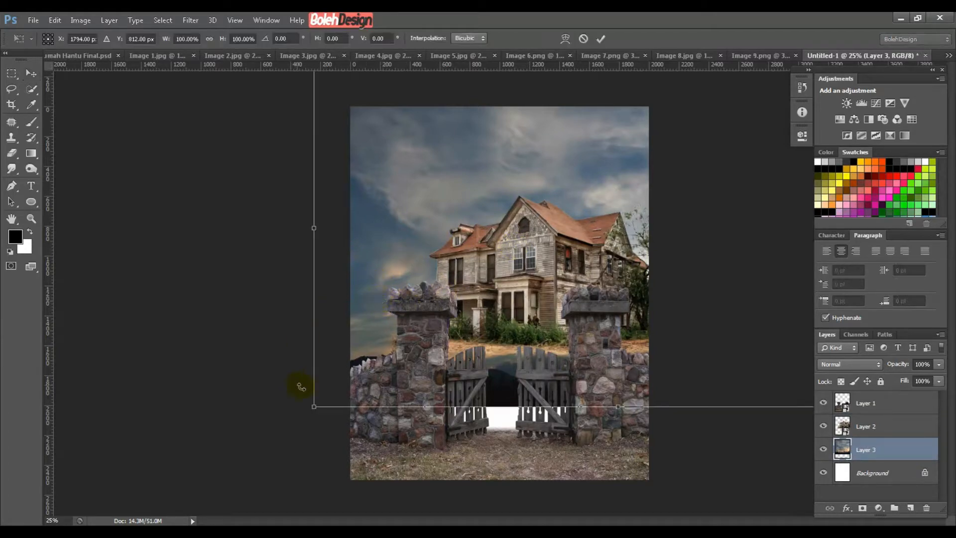
{"action": "left_click_drag", "start_coordinate": [315, 405], "coordinate": [488, 215]}
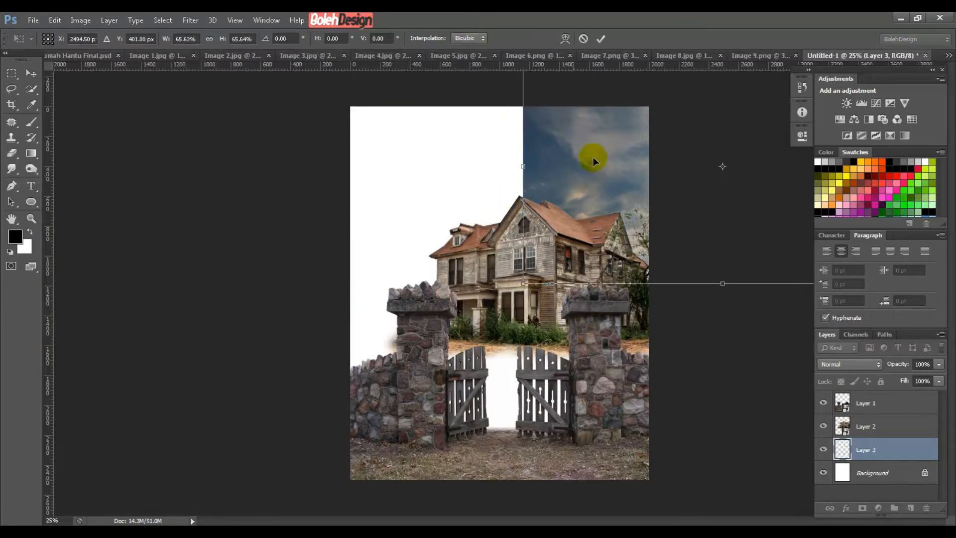
{"action": "left_click_drag", "start_coordinate": [596, 153], "coordinate": [420, 193]}
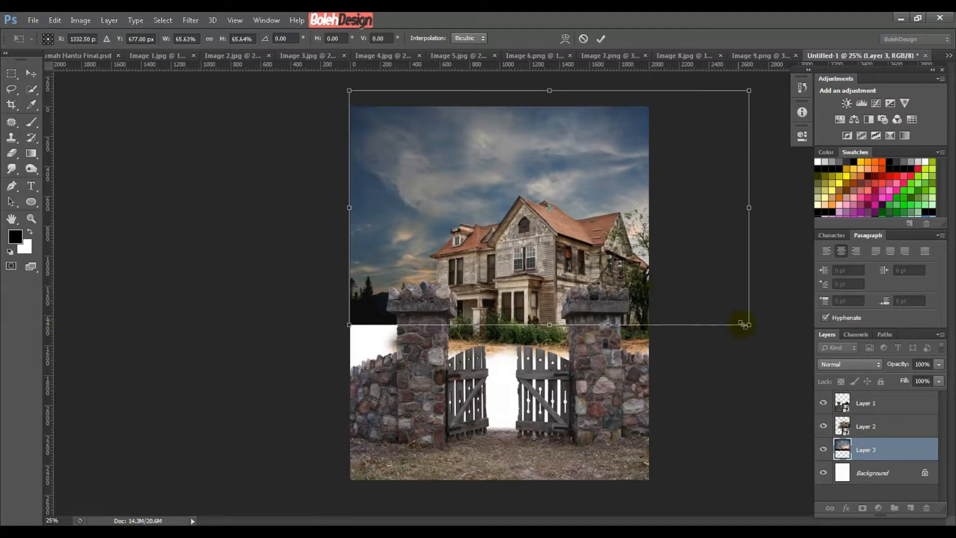
{"action": "left_click_drag", "start_coordinate": [747, 324], "coordinate": [764, 331]}
{"action": "left_click_drag", "start_coordinate": [685, 307], "coordinate": [683, 295]}
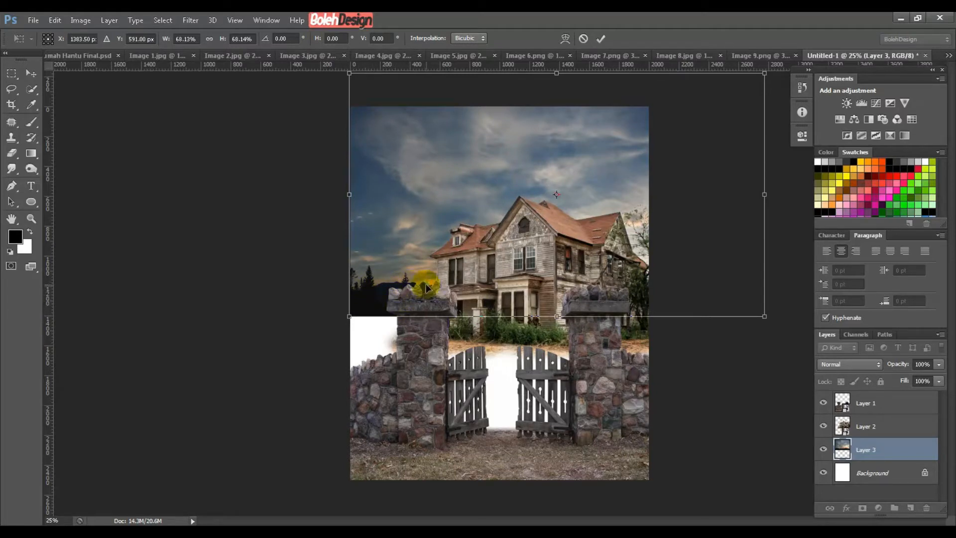
{"action": "key", "text": "Return"}
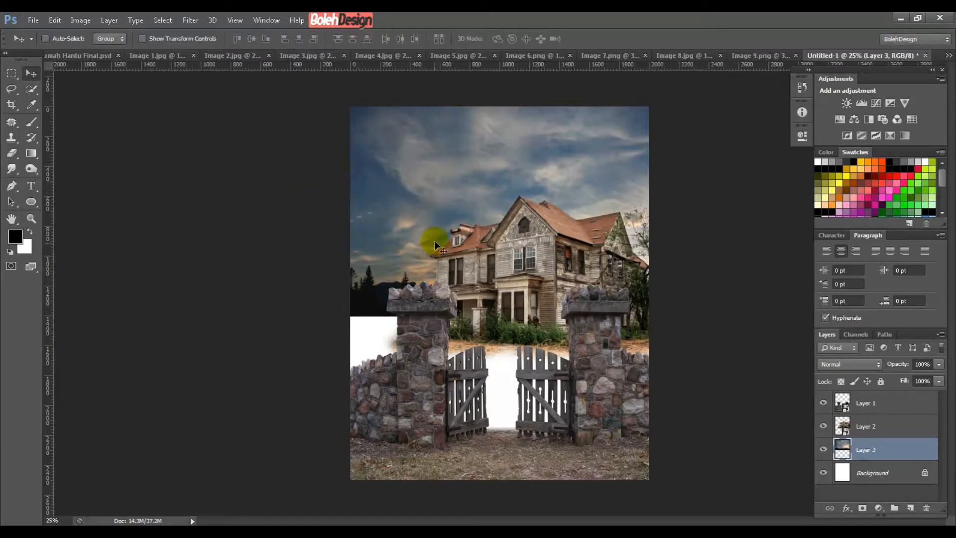
{"action": "mouse_move", "coordinate": [435, 241]}
{"action": "left_mouse_down"}
{"action": "mouse_move", "coordinate": [445, 242]}
{"action": "mouse_move", "coordinate": [434, 253]}
{"action": "mouse_move", "coordinate": [429, 244]}
{"action": "mouse_move", "coordinate": [451, 240]}
{"action": "mouse_move", "coordinate": [433, 240]}
{"action": "left_mouse_up"}
{"action": "key", "text": "shift+Down"}
{"action": "key", "text": "shift+Down"}
{"action": "key", "text": "shift+Down"}
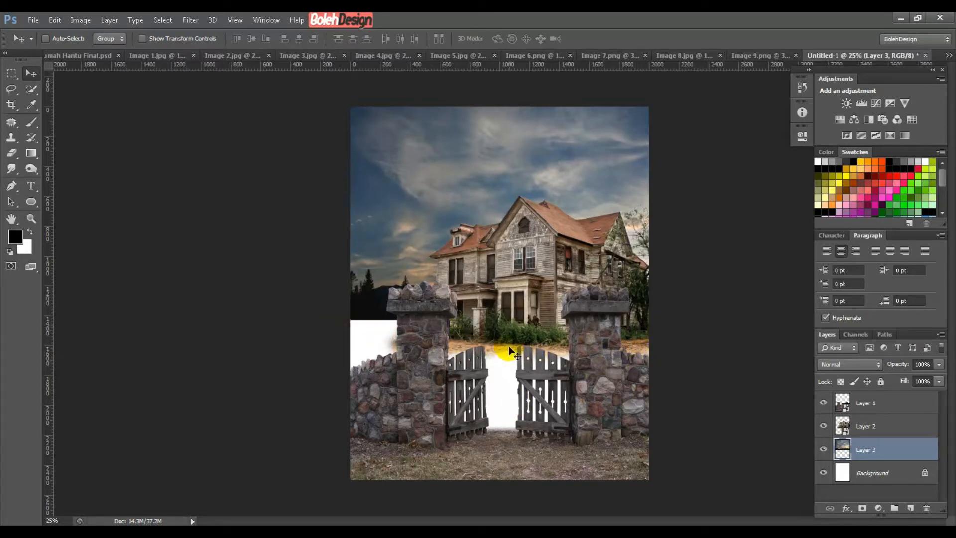
Step: Copy the full-width lower grass area of Image 2.jpg into Untitled-1 as a new layer directly above the house layer
{"action": "left_click", "coordinate": [247, 51]}
{"action": "left_click", "coordinate": [12, 74]}
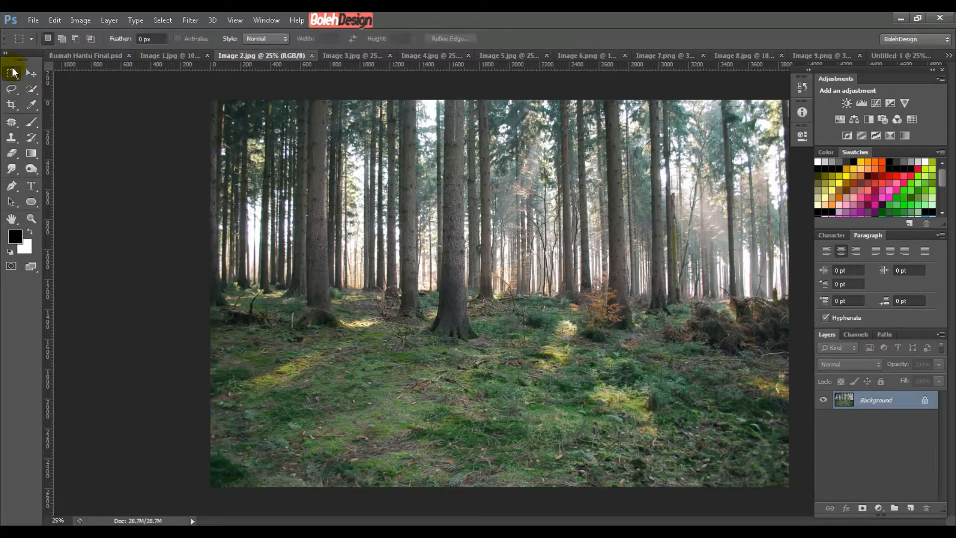
{"action": "left_click_drag", "start_coordinate": [198, 344], "coordinate": [872, 501]}
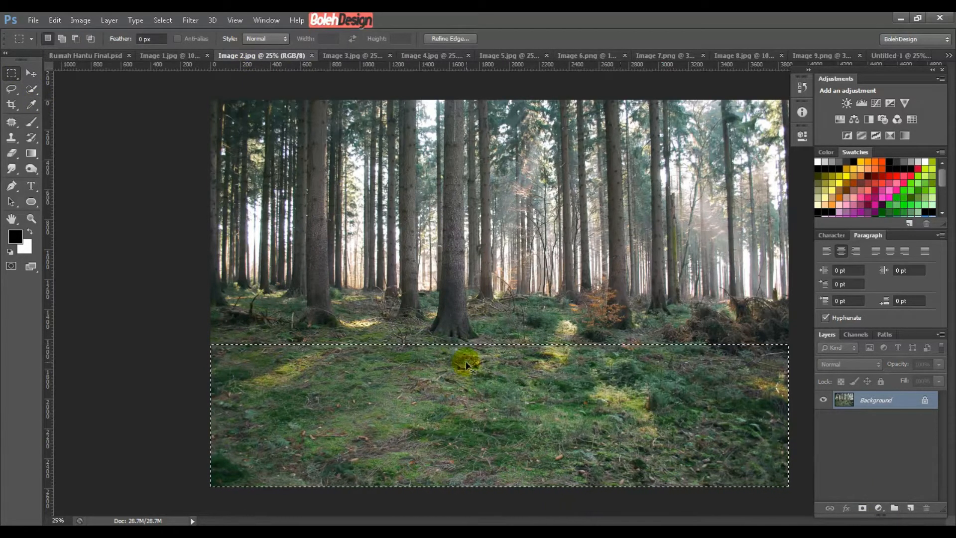
{"action": "left_click", "coordinate": [880, 56]}
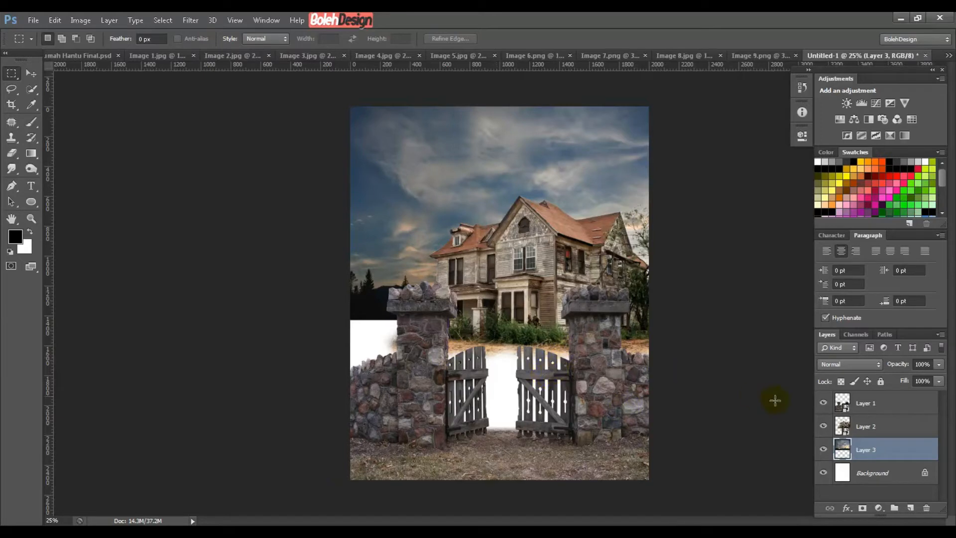
{"action": "left_click", "coordinate": [867, 427]}
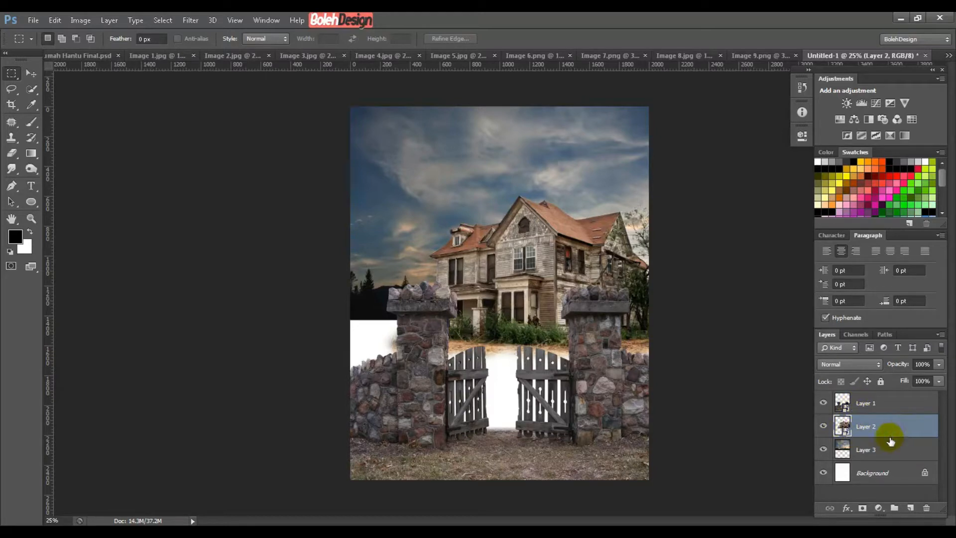
{"action": "key", "text": "ctrl+v"}
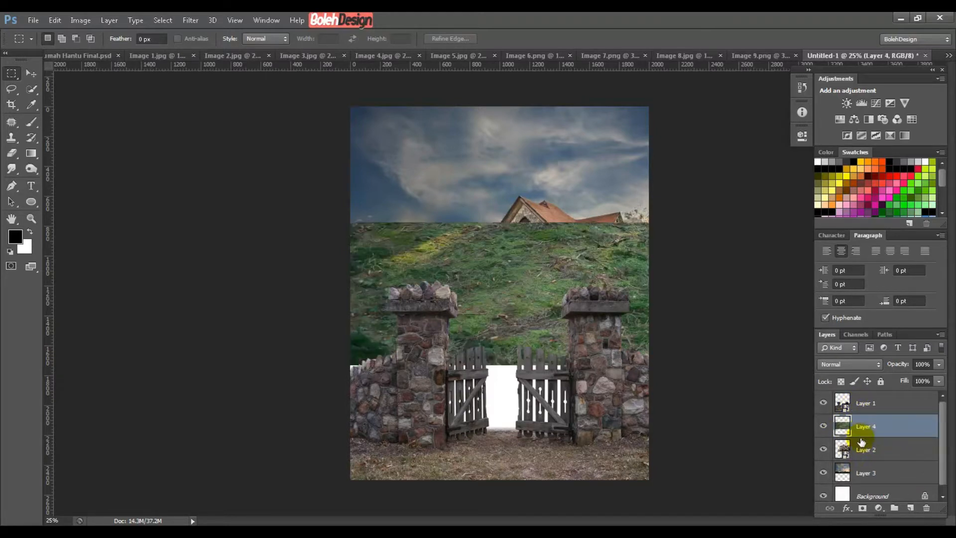
Step: Place the grass layer behind the gate at the house's base, scale it proportionally to about 85.25%, and spread it across the canvas width
{"action": "left_click", "coordinate": [32, 74]}
{"action": "left_click_drag", "start_coordinate": [500, 269], "coordinate": [452, 369]}
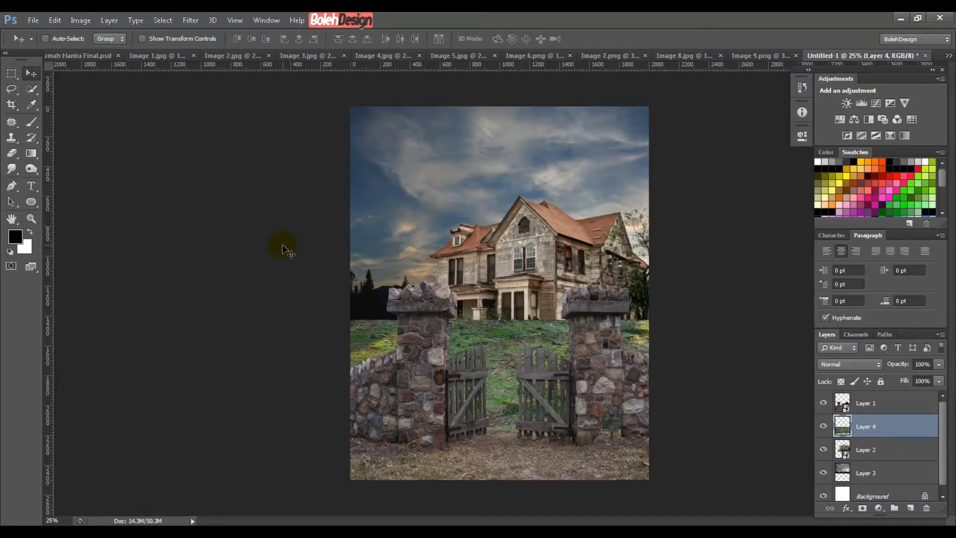
{"action": "key", "text": "ctrl+t"}
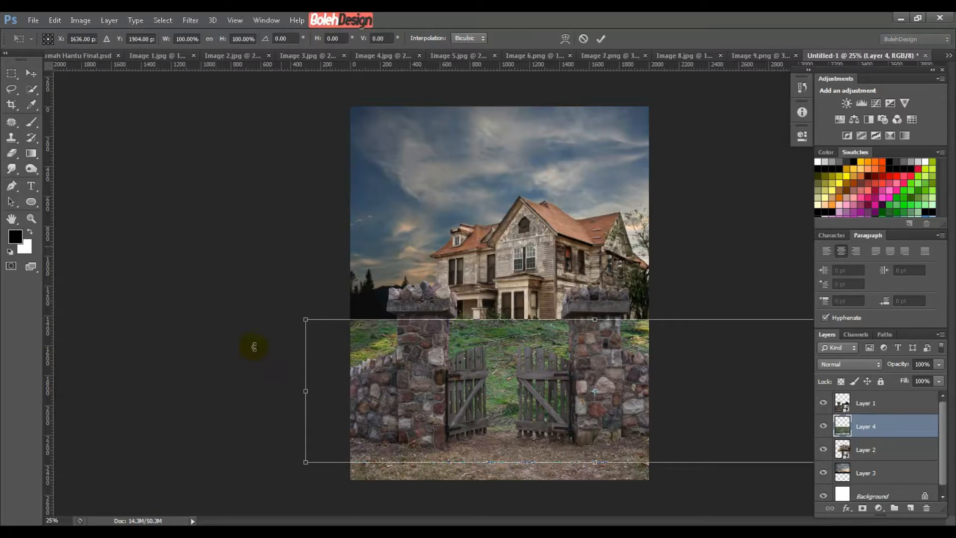
{"action": "left_click_drag", "start_coordinate": [305, 462], "coordinate": [388, 437]}
{"action": "left_click_drag", "start_coordinate": [452, 422], "coordinate": [324, 411]}
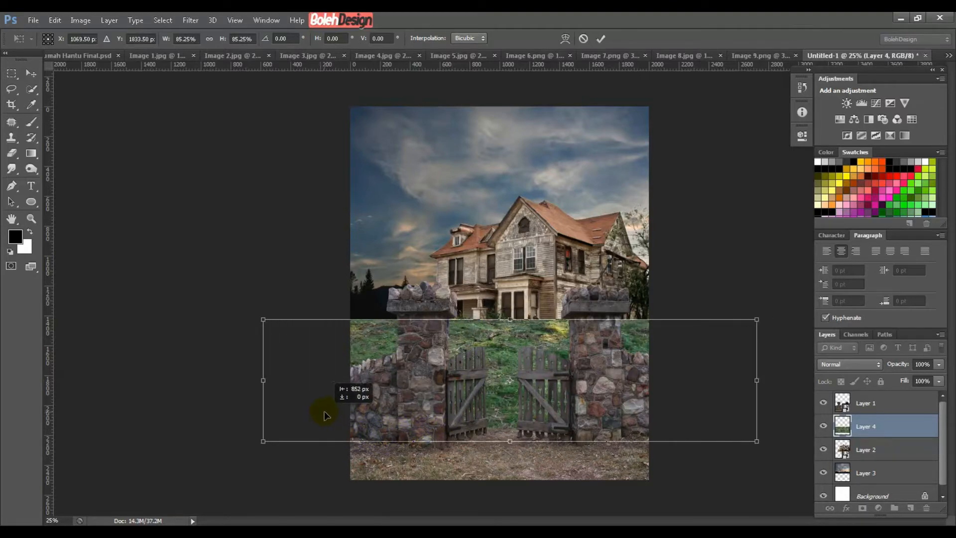
{"action": "key", "text": "Return"}
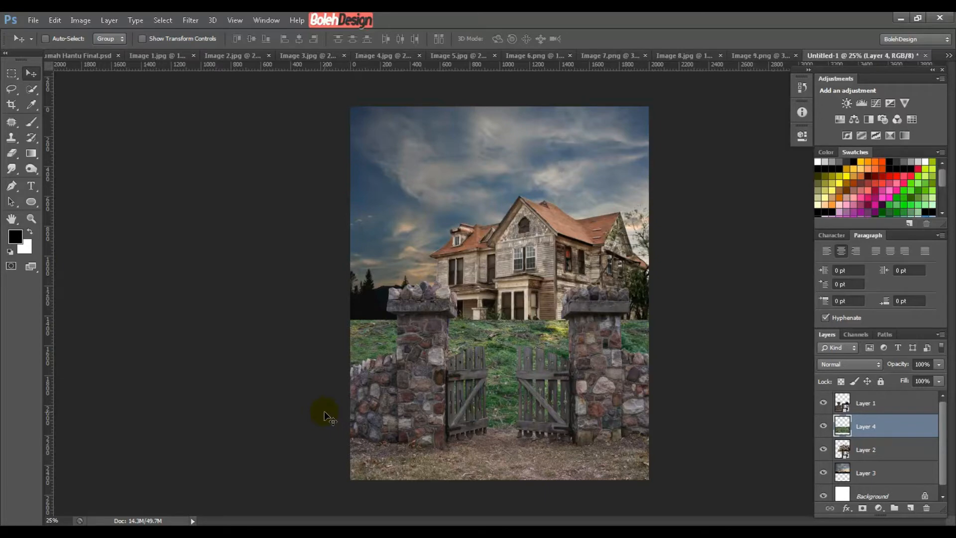
Step: Add a layer mask to the grass layer and paint black along its upper edge to uncover the bushes at the house's base
{"action": "key", "text": "ctrl+plus"}
{"action": "key", "text": "ctrl+plus"}
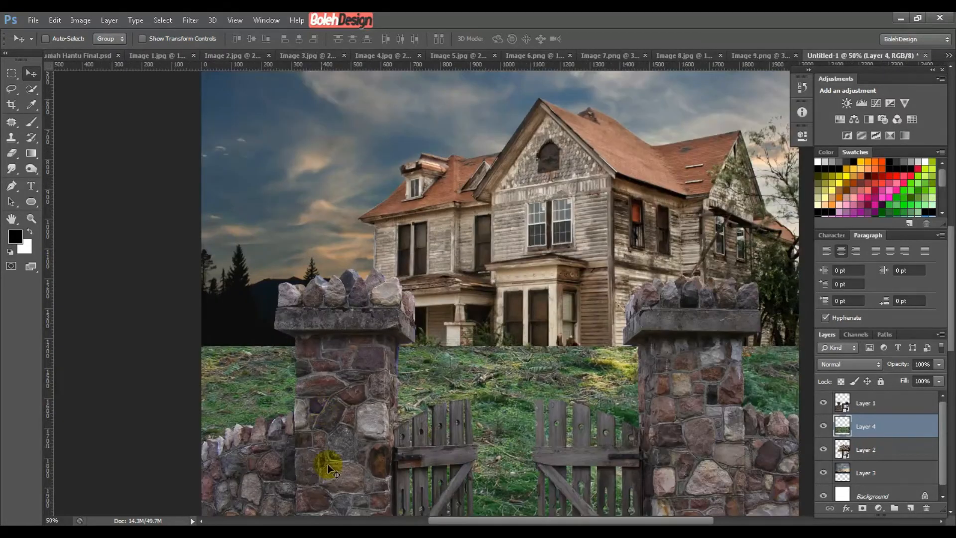
{"action": "left_click_drag", "start_coordinate": [523, 443], "coordinate": [303, 274]}
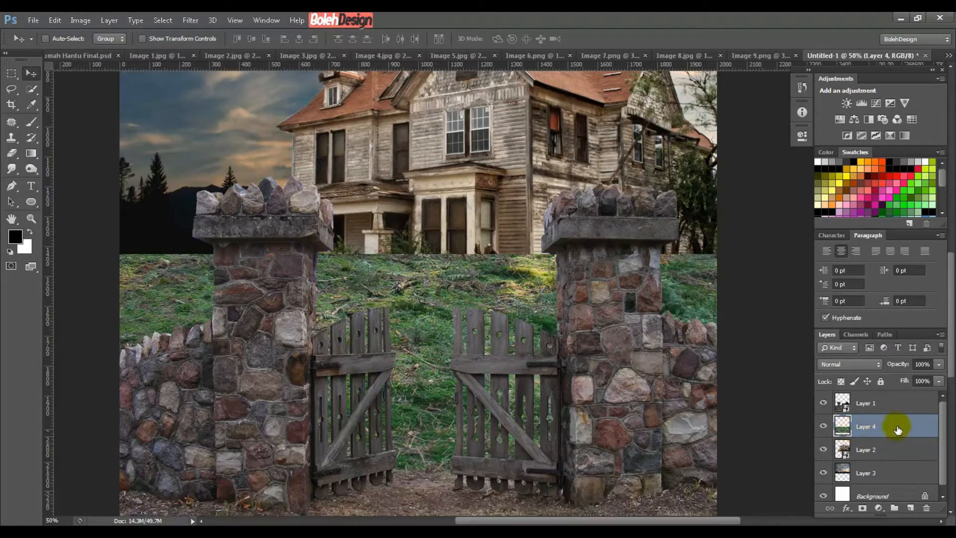
{"action": "left_click", "coordinate": [862, 508]}
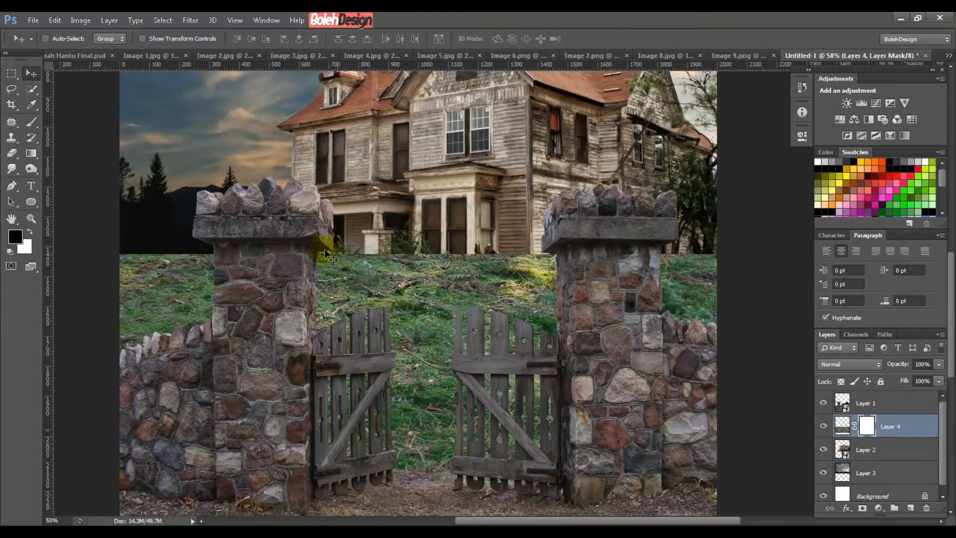
{"action": "left_click", "coordinate": [30, 122]}
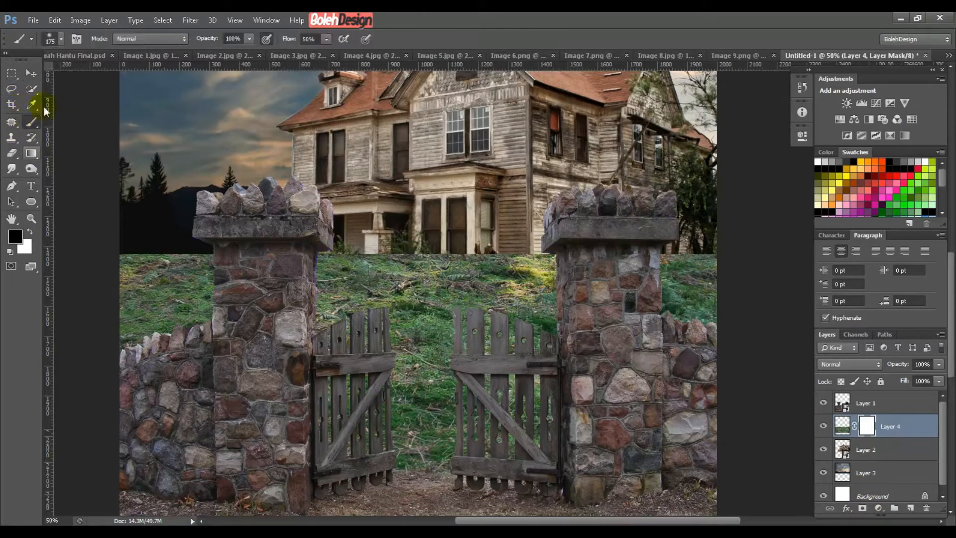
{"action": "left_click", "coordinate": [239, 43]}
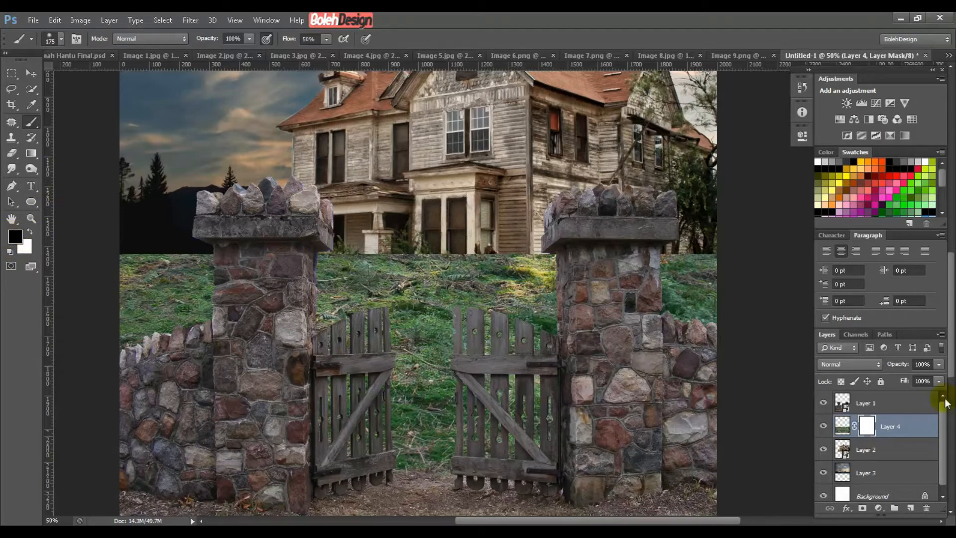
{"action": "left_click", "coordinate": [871, 428]}
{"action": "mouse_move", "coordinate": [414, 238]}
{"action": "left_mouse_down"}
{"action": "mouse_move", "coordinate": [376, 254]}
{"action": "mouse_move", "coordinate": [382, 267]}
{"action": "mouse_move", "coordinate": [388, 241]}
{"action": "mouse_move", "coordinate": [391, 275]}
{"action": "mouse_move", "coordinate": [342, 254]}
{"action": "mouse_move", "coordinate": [314, 268]}
{"action": "mouse_move", "coordinate": [372, 275]}
{"action": "mouse_move", "coordinate": [393, 265]}
{"action": "mouse_move", "coordinate": [471, 262]}
{"action": "mouse_move", "coordinate": [478, 274]}
{"action": "mouse_move", "coordinate": [448, 282]}
{"action": "mouse_move", "coordinate": [419, 275]}
{"action": "mouse_move", "coordinate": [410, 285]}
{"action": "mouse_move", "coordinate": [375, 267]}
{"action": "mouse_move", "coordinate": [384, 282]}
{"action": "mouse_move", "coordinate": [349, 284]}
{"action": "mouse_move", "coordinate": [508, 288]}
{"action": "mouse_move", "coordinate": [514, 275]}
{"action": "mouse_move", "coordinate": [503, 293]}
{"action": "mouse_move", "coordinate": [425, 290]}
{"action": "mouse_move", "coordinate": [463, 298]}
{"action": "mouse_move", "coordinate": [391, 272]}
{"action": "mouse_move", "coordinate": [379, 244]}
{"action": "mouse_move", "coordinate": [464, 281]}
{"action": "mouse_move", "coordinate": [351, 239]}
{"action": "mouse_move", "coordinate": [358, 262]}
{"action": "mouse_move", "coordinate": [325, 246]}
{"action": "mouse_move", "coordinate": [302, 251]}
{"action": "mouse_move", "coordinate": [309, 261]}
{"action": "mouse_move", "coordinate": [399, 277]}
{"action": "mouse_move", "coordinate": [456, 270]}
{"action": "mouse_move", "coordinate": [471, 282]}
{"action": "mouse_move", "coordinate": [542, 255]}
{"action": "mouse_move", "coordinate": [316, 261]}
{"action": "mouse_move", "coordinate": [544, 264]}
{"action": "mouse_move", "coordinate": [554, 274]}
{"action": "mouse_move", "coordinate": [687, 263]}
{"action": "mouse_move", "coordinate": [647, 252]}
{"action": "mouse_move", "coordinate": [707, 267]}
{"action": "mouse_move", "coordinate": [700, 247]}
{"action": "mouse_move", "coordinate": [632, 278]}
{"action": "mouse_move", "coordinate": [685, 254]}
{"action": "left_mouse_up"}
{"action": "key", "text": "ctrl+z"}
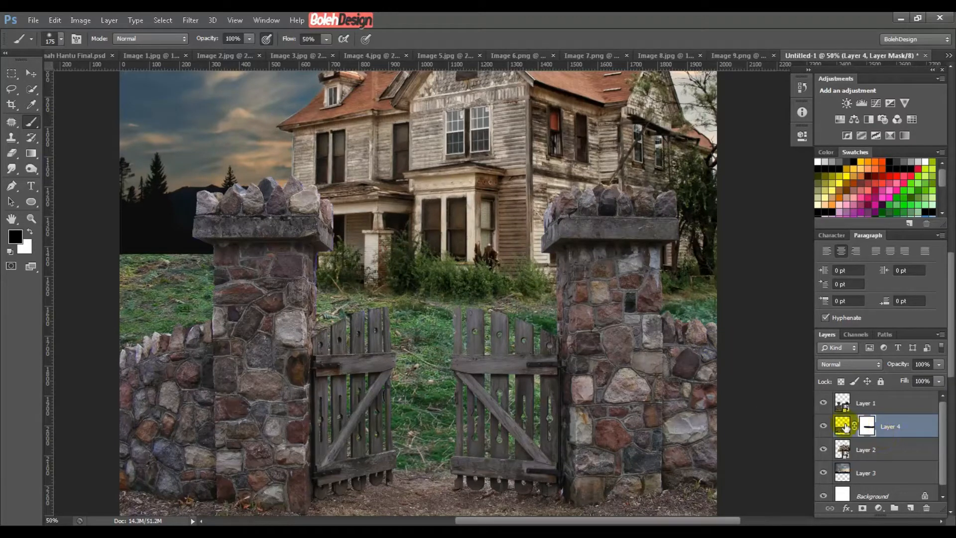
Step: Load the outline of the grass on Layer 4 as a selection
{"action": "left_click", "coordinate": [845, 427], "text": "ctrl"}
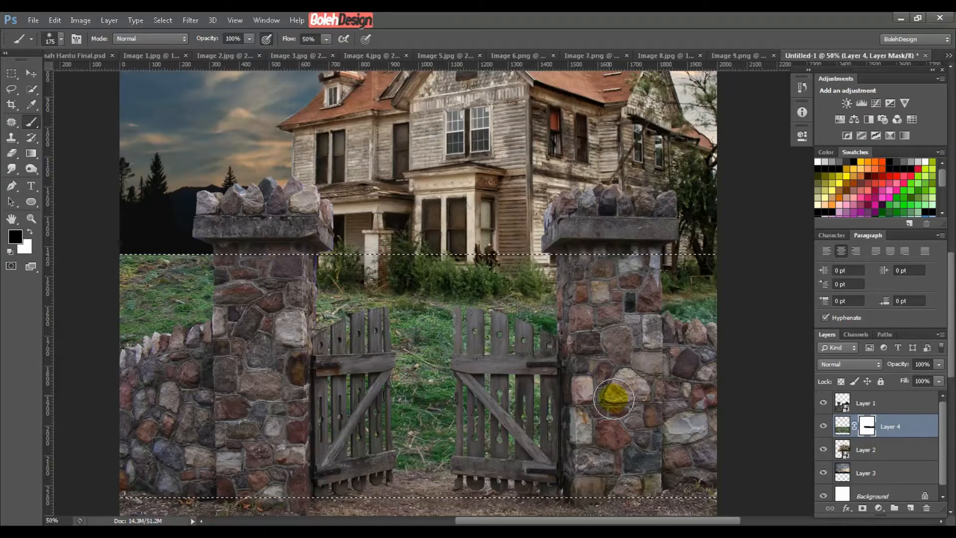
{"action": "left_click", "coordinate": [879, 508]}
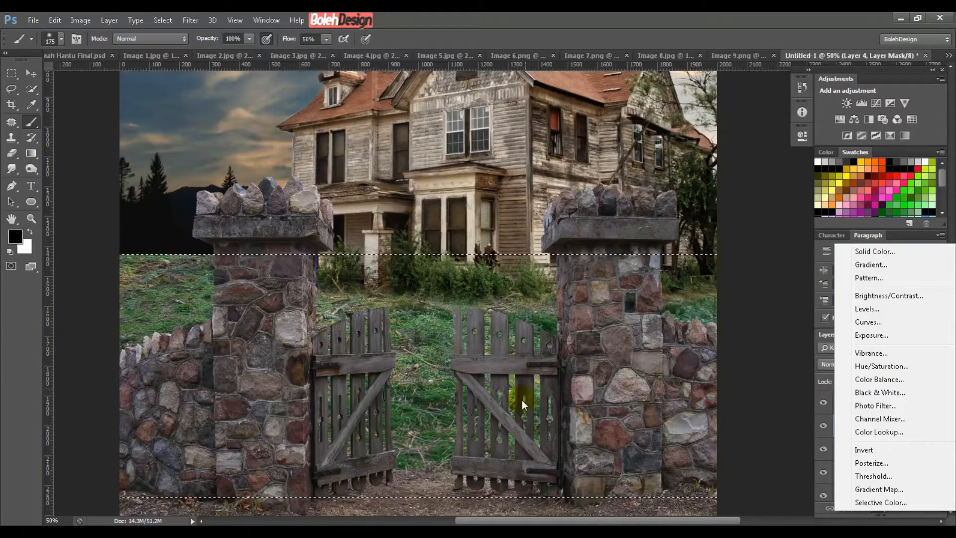
{"action": "left_click", "coordinate": [787, 269]}
{"action": "key", "text": "space"}
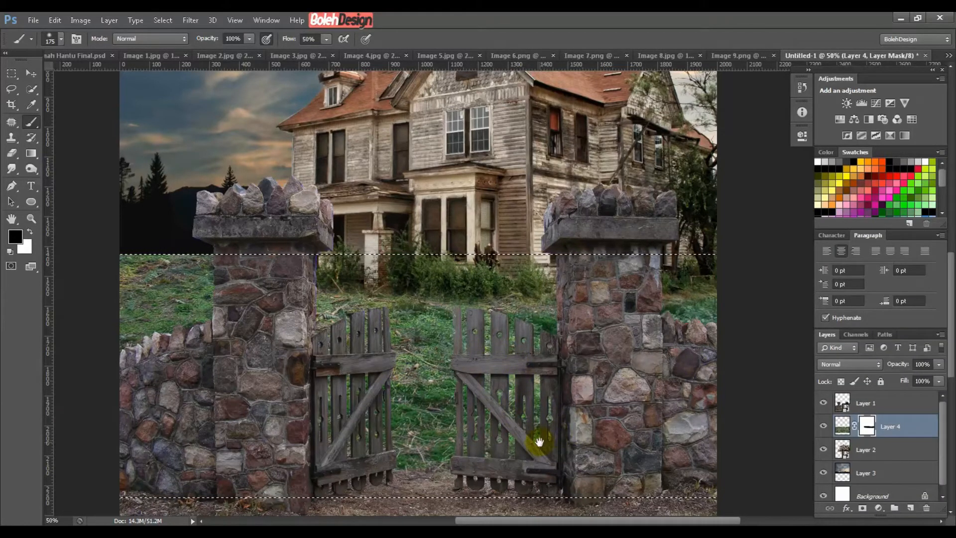
{"action": "mouse_move", "coordinate": [539, 441]}
{"action": "left_mouse_down"}
{"action": "mouse_move", "coordinate": [570, 307]}
{"action": "mouse_move", "coordinate": [573, 348]}
{"action": "left_mouse_up"}
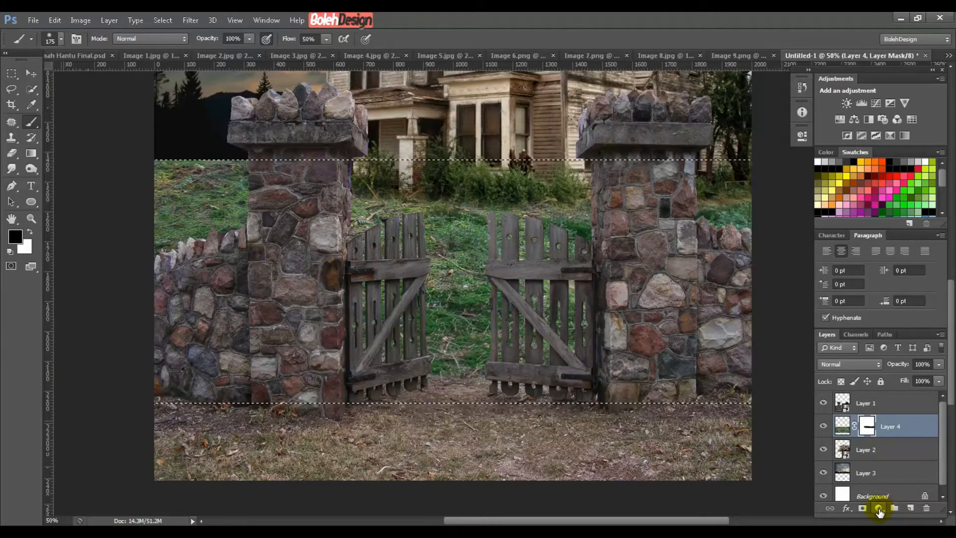
{"action": "left_click", "coordinate": [879, 508]}
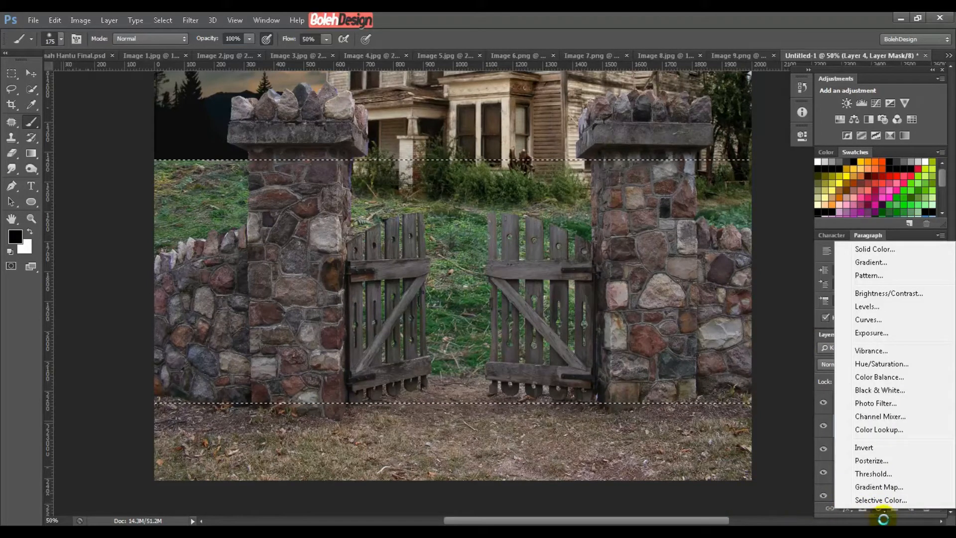
{"action": "left_click", "coordinate": [879, 515]}
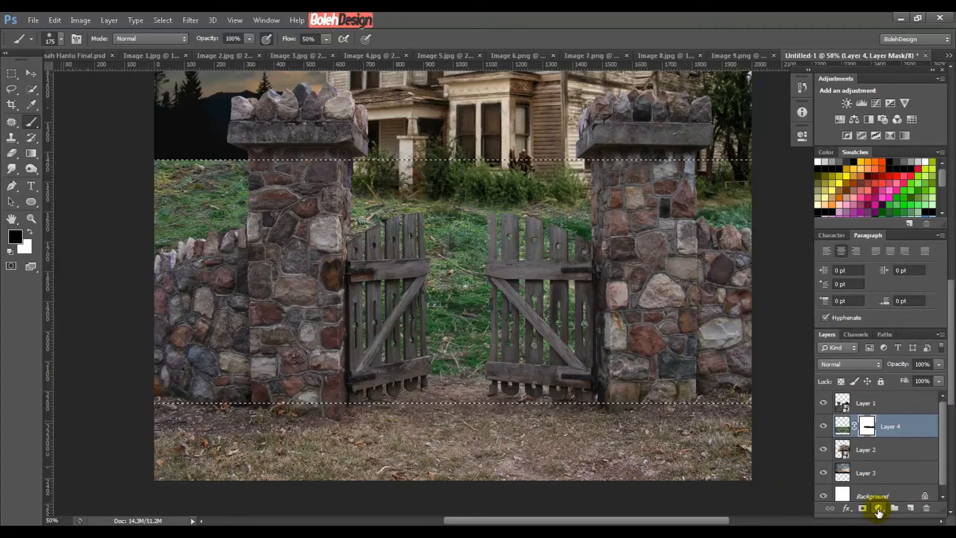
Step: Add a Solid Color fill layer limited to the selected grass area, using the color 6E5F58
{"action": "left_click", "coordinate": [878, 509]}
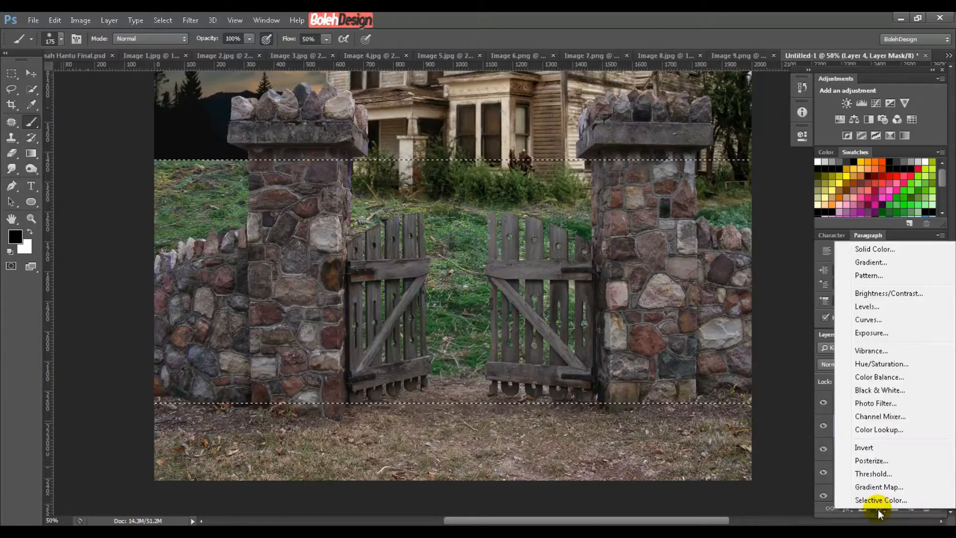
{"action": "left_click", "coordinate": [881, 251]}
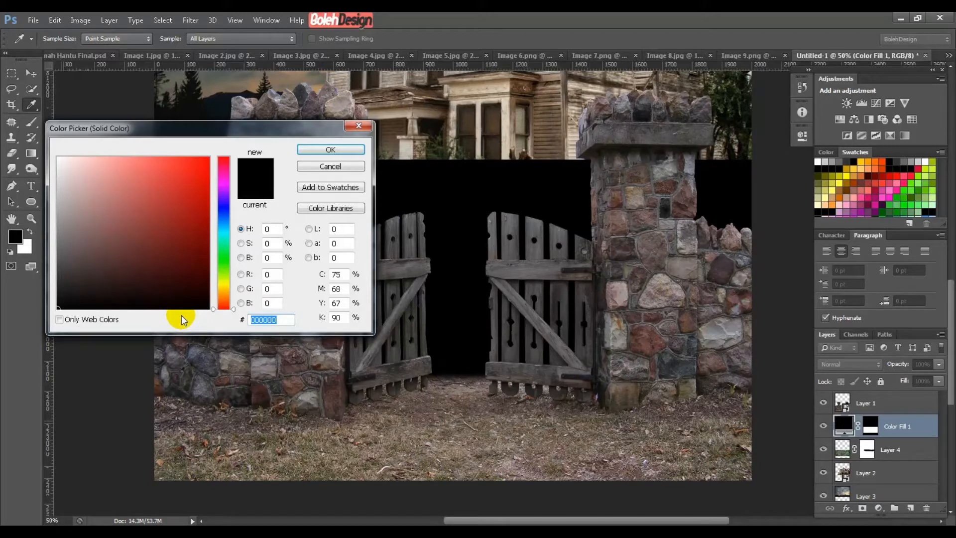
{"action": "type", "text": "6e"}
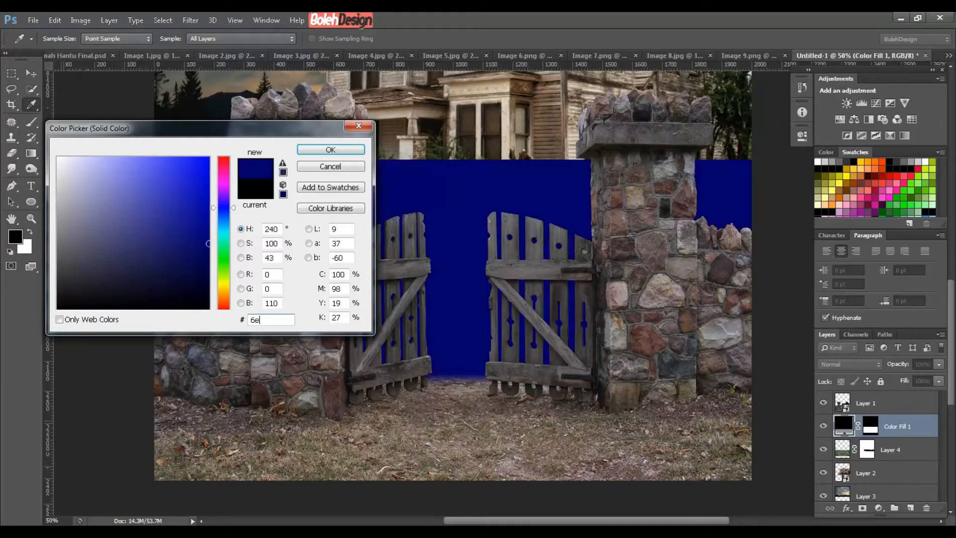
{"action": "key", "text": "BackSpace"}
{"action": "type", "text": "E5F"}
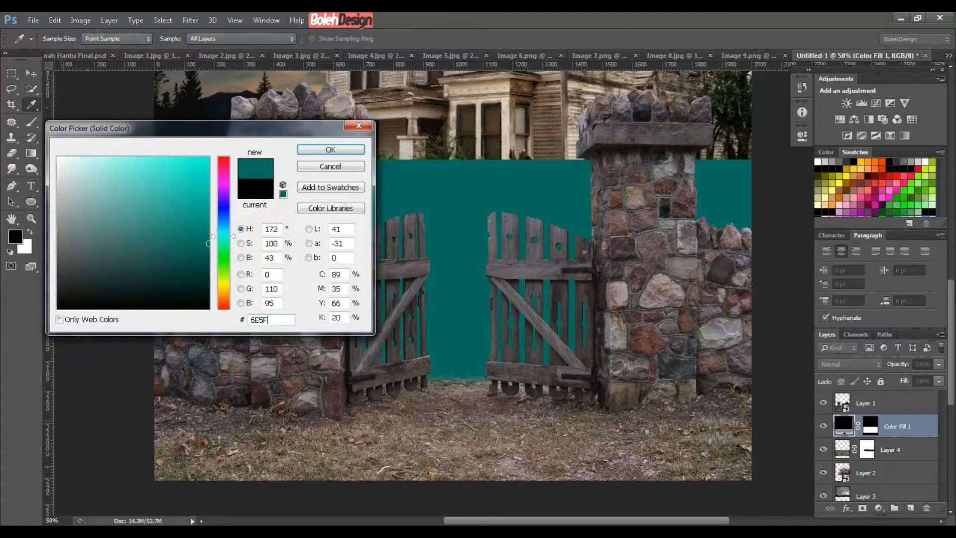
{"action": "type", "text": "58"}
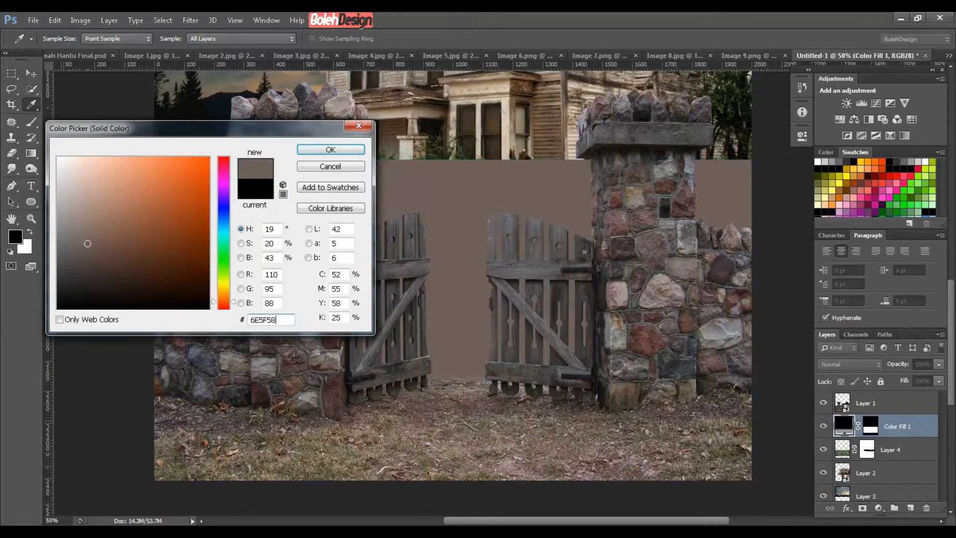
{"action": "left_click", "coordinate": [310, 149]}
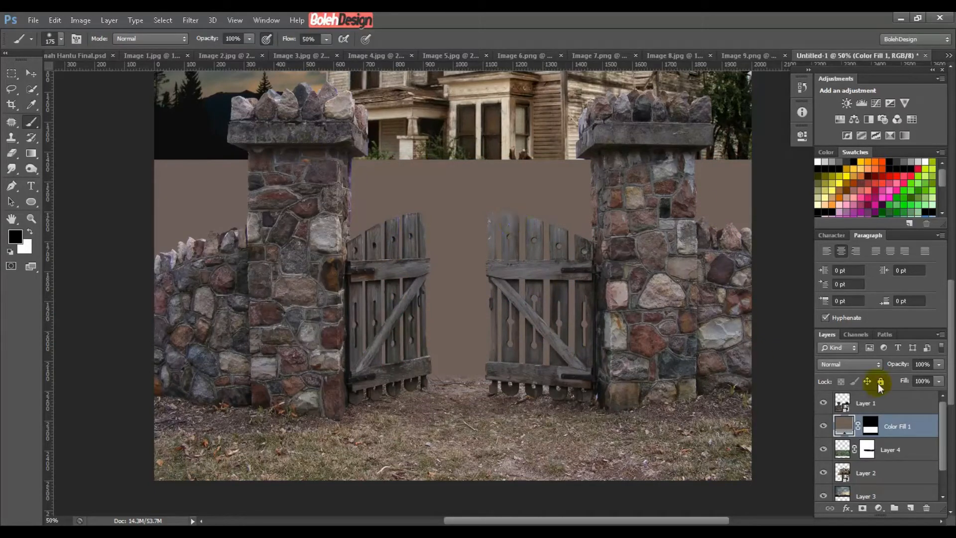
Step: Set the color fill layer's blend mode to Color and its opacity to 80%
{"action": "left_click", "coordinate": [860, 366]}
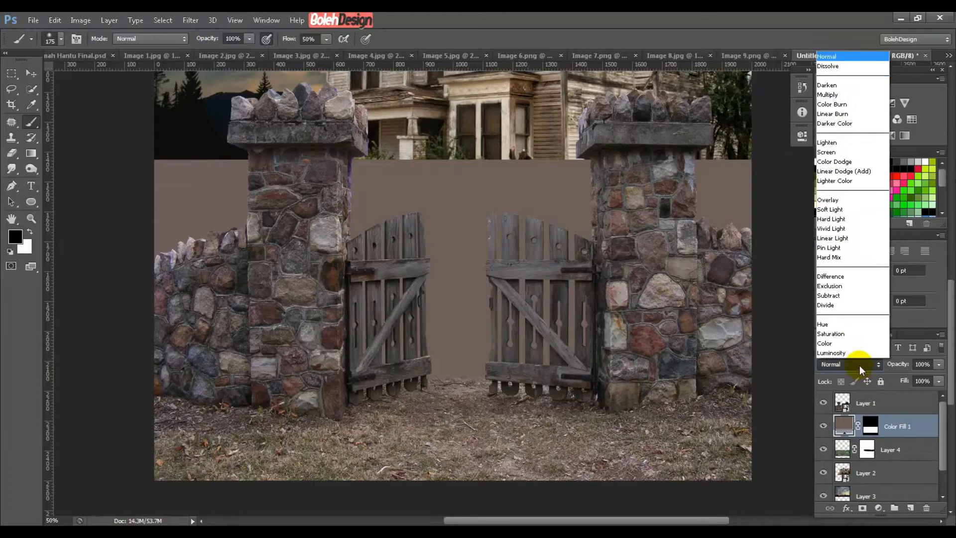
{"action": "left_click", "coordinate": [841, 343]}
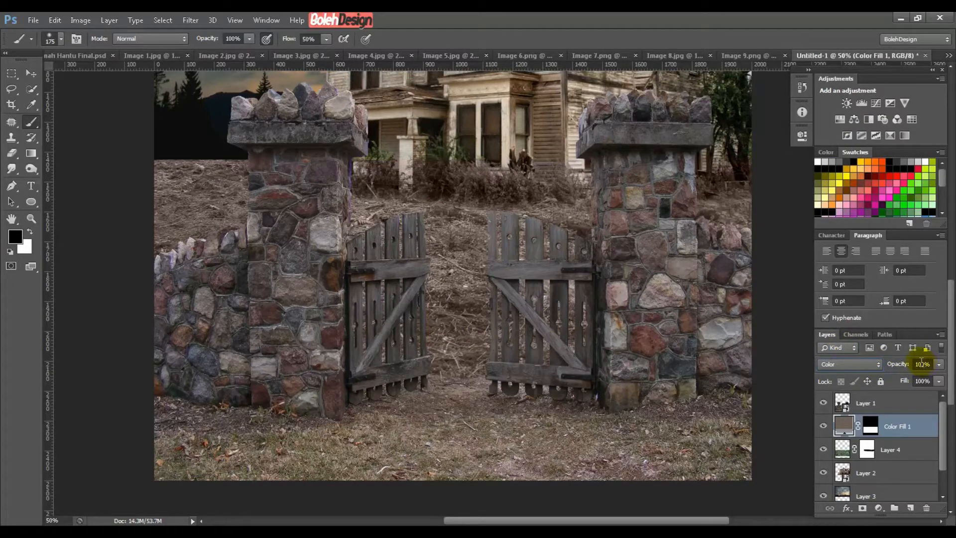
{"action": "left_click", "coordinate": [921, 363]}
{"action": "left_click_drag", "start_coordinate": [890, 364], "coordinate": [879, 364]}
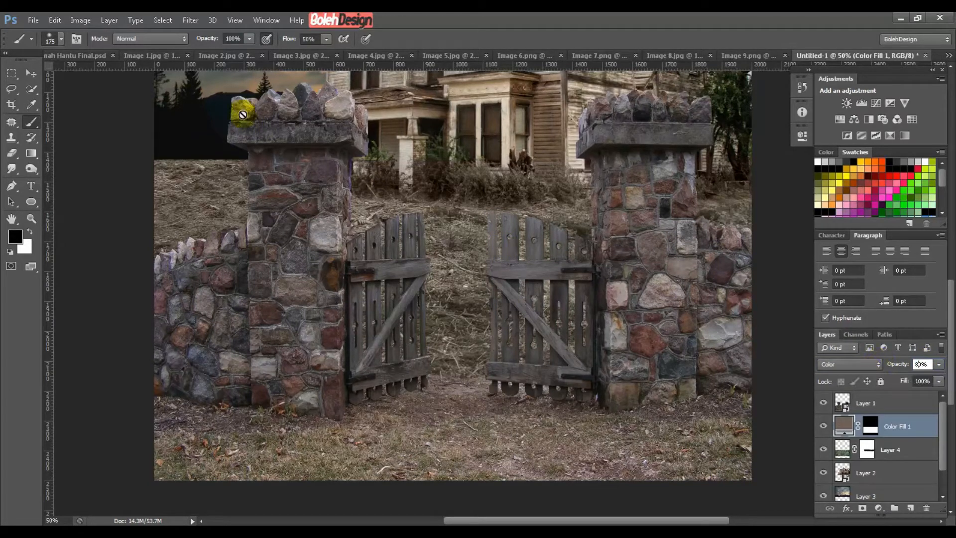
{"action": "left_click", "coordinate": [31, 74]}
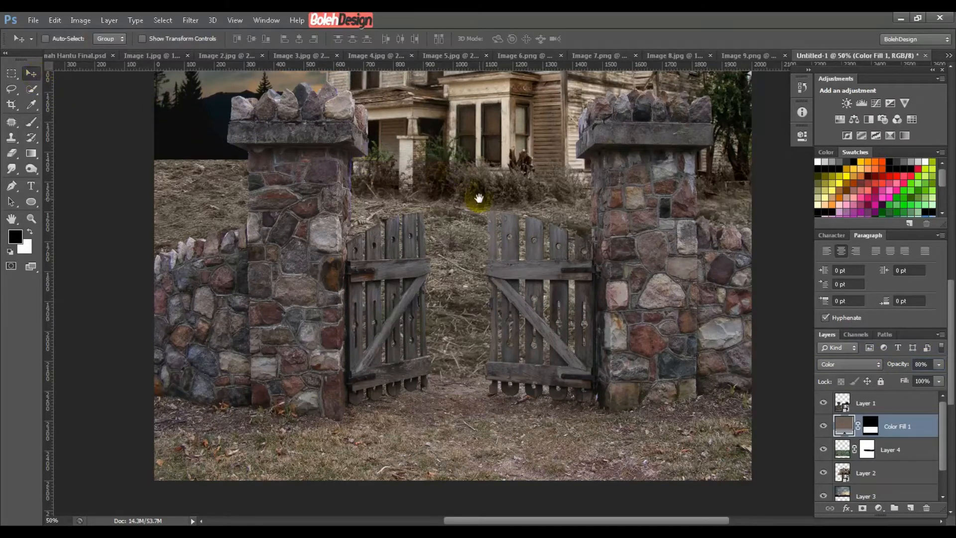
Step: Paint black on the color fill layer's mask over the bushes in front of the house to restore their green color
{"action": "left_click_drag", "start_coordinate": [479, 198], "coordinate": [459, 200]}
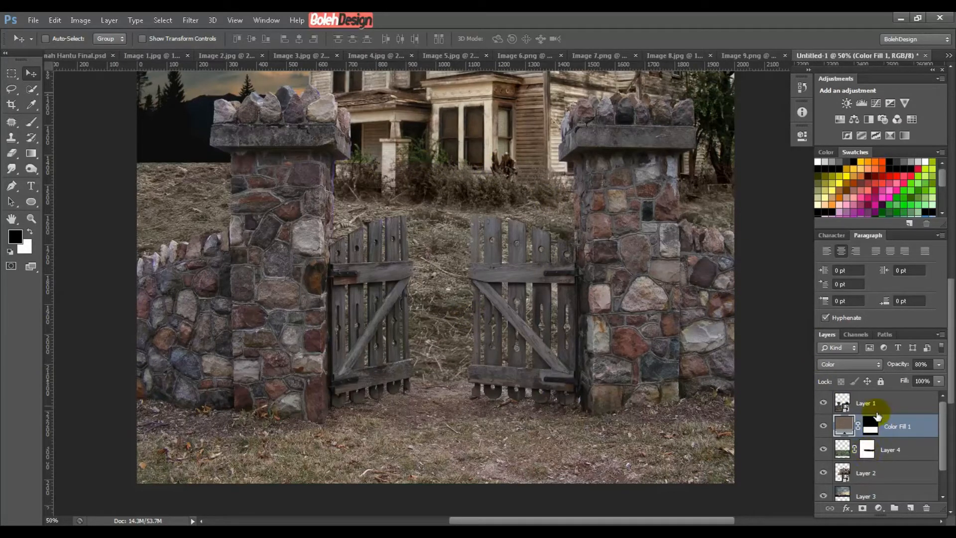
{"action": "left_click", "coordinate": [870, 424]}
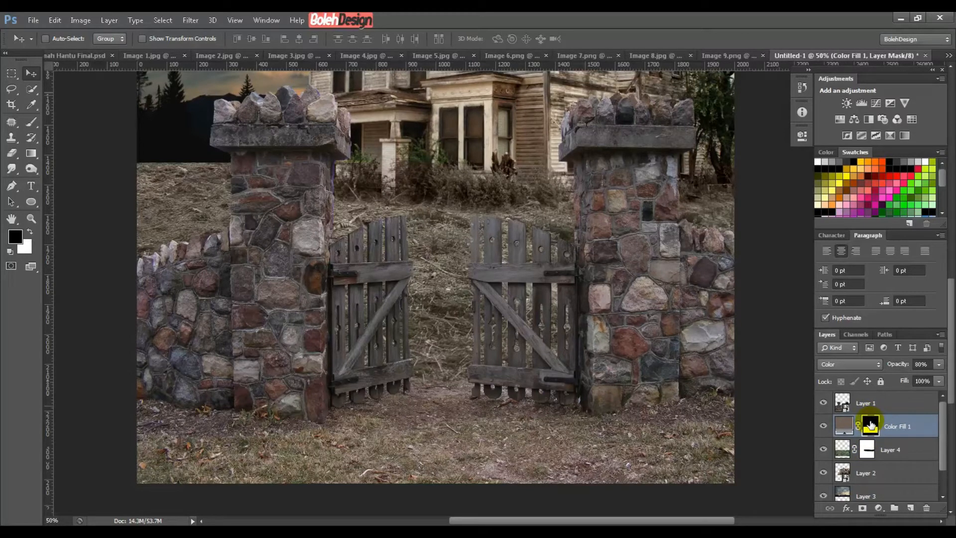
{"action": "left_click", "coordinate": [31, 122]}
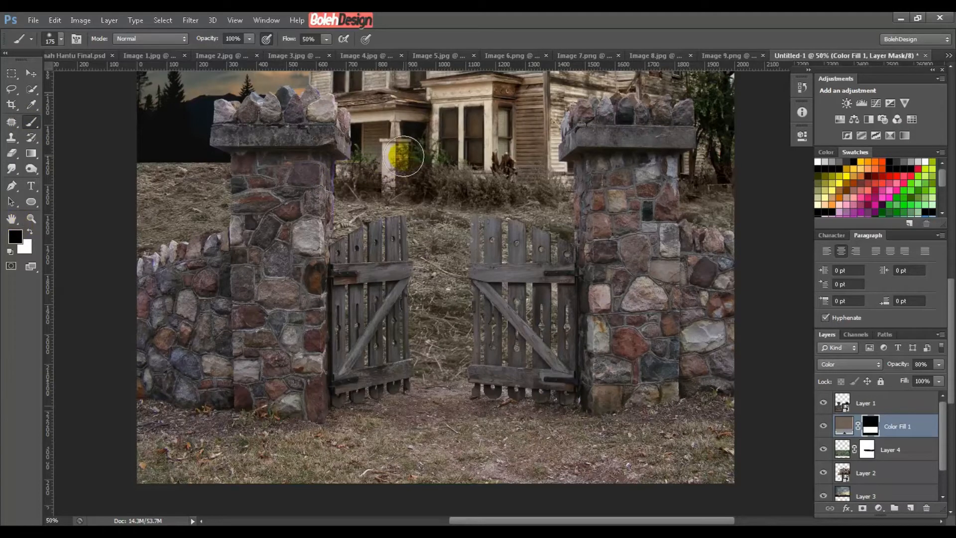
{"action": "mouse_move", "coordinate": [503, 166]}
{"action": "left_mouse_down"}
{"action": "mouse_move", "coordinate": [457, 171]}
{"action": "mouse_move", "coordinate": [357, 159]}
{"action": "mouse_move", "coordinate": [383, 168]}
{"action": "mouse_move", "coordinate": [441, 160]}
{"action": "mouse_move", "coordinate": [481, 176]}
{"action": "mouse_move", "coordinate": [527, 171]}
{"action": "mouse_move", "coordinate": [543, 182]}
{"action": "mouse_move", "coordinate": [408, 175]}
{"action": "left_mouse_up"}
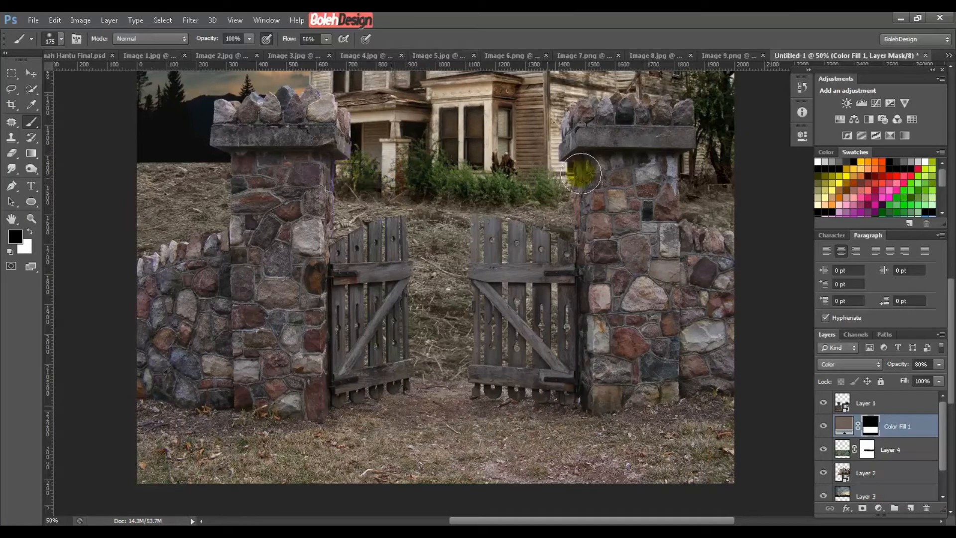
Step: Paint black on the color fill layer's mask over the remaining plants beside the two gate pillars
{"action": "left_click", "coordinate": [649, 178]}
{"action": "mouse_move", "coordinate": [649, 178]}
{"action": "left_mouse_down"}
{"action": "mouse_move", "coordinate": [712, 148]}
{"action": "mouse_move", "coordinate": [727, 177]}
{"action": "mouse_move", "coordinate": [660, 181]}
{"action": "mouse_move", "coordinate": [452, 153]}
{"action": "mouse_move", "coordinate": [112, 138]}
{"action": "left_mouse_up"}
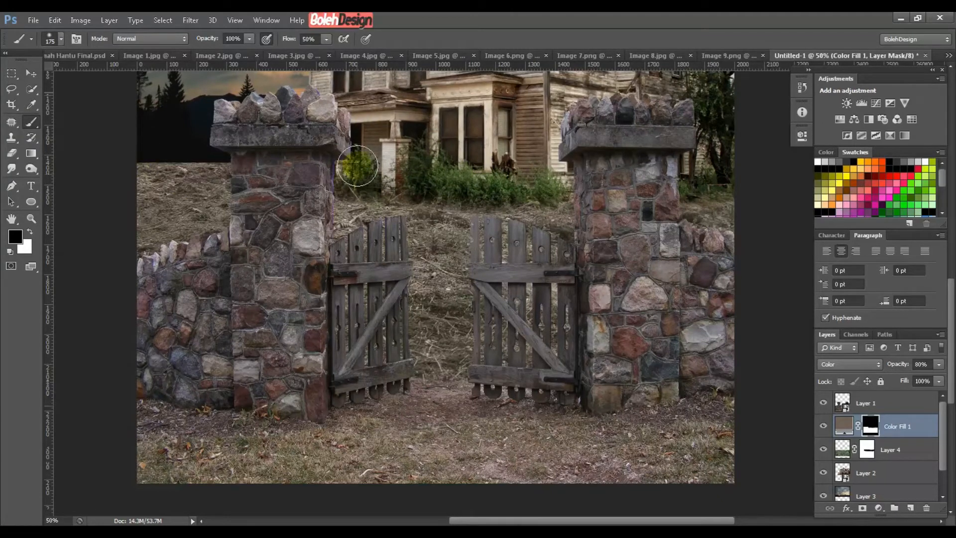
Step: Make a rectangular selection around the grass edge behind the stone wall on the image's left side
{"action": "key", "text": "space"}
{"action": "left_click_drag", "start_coordinate": [310, 153], "coordinate": [403, 249]}
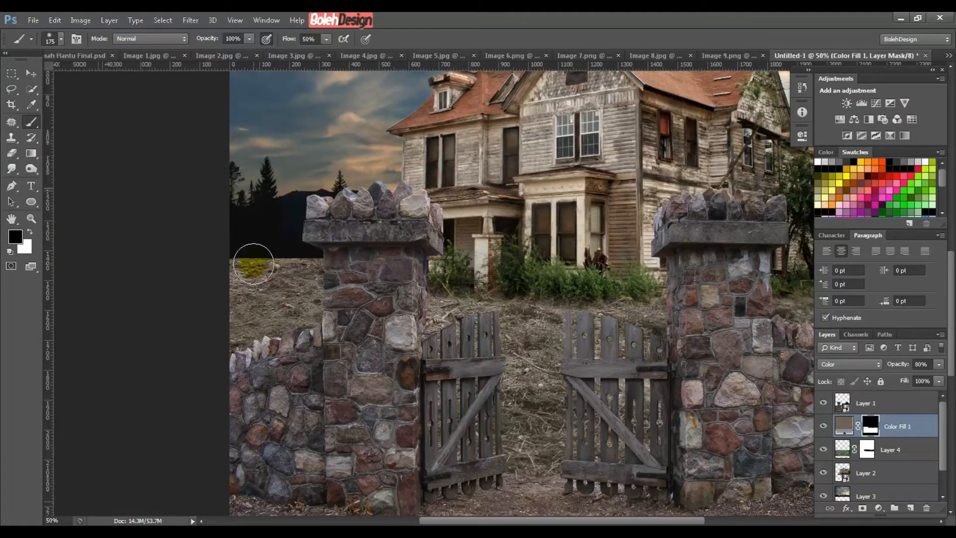
{"action": "left_click", "coordinate": [13, 75]}
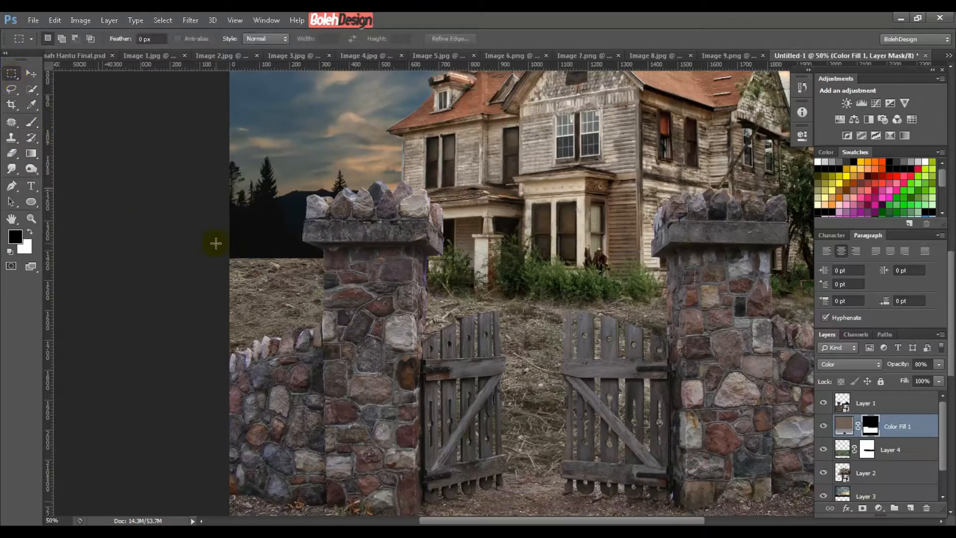
{"action": "left_click_drag", "start_coordinate": [439, 338], "coordinate": [401, 403]}
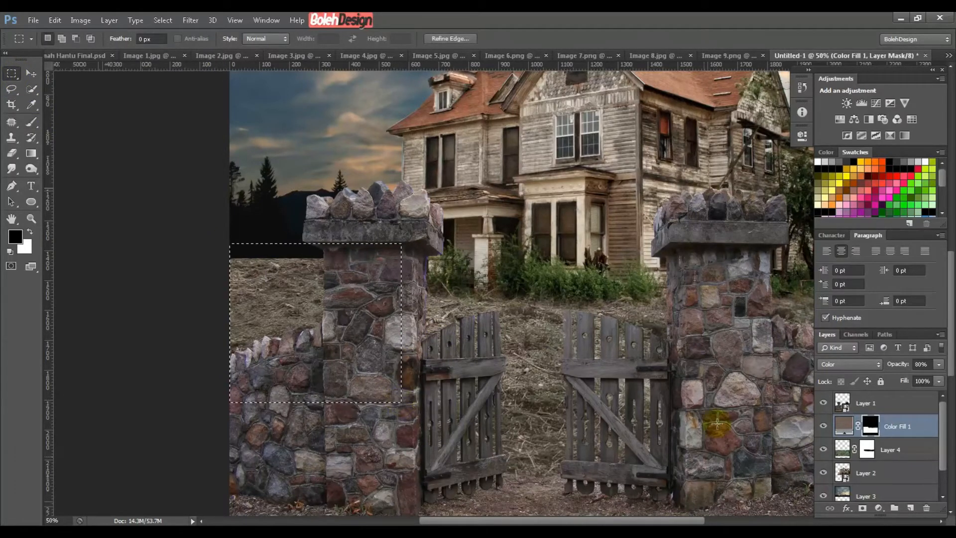
Step: Add a black-to-transparent Gradient fill layer above Color Fill 1, limited to the selected rectangle
{"action": "left_click", "coordinate": [918, 427]}
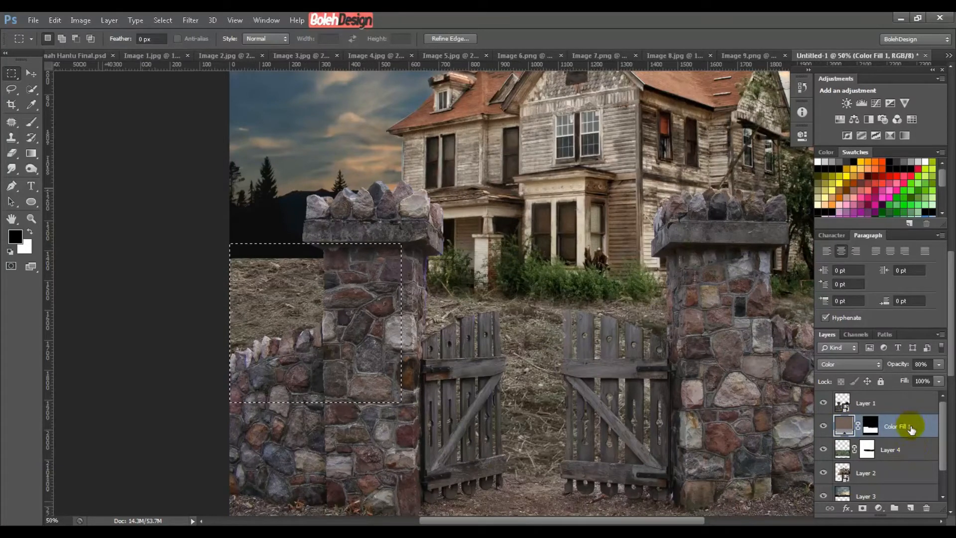
{"action": "left_click", "coordinate": [881, 509]}
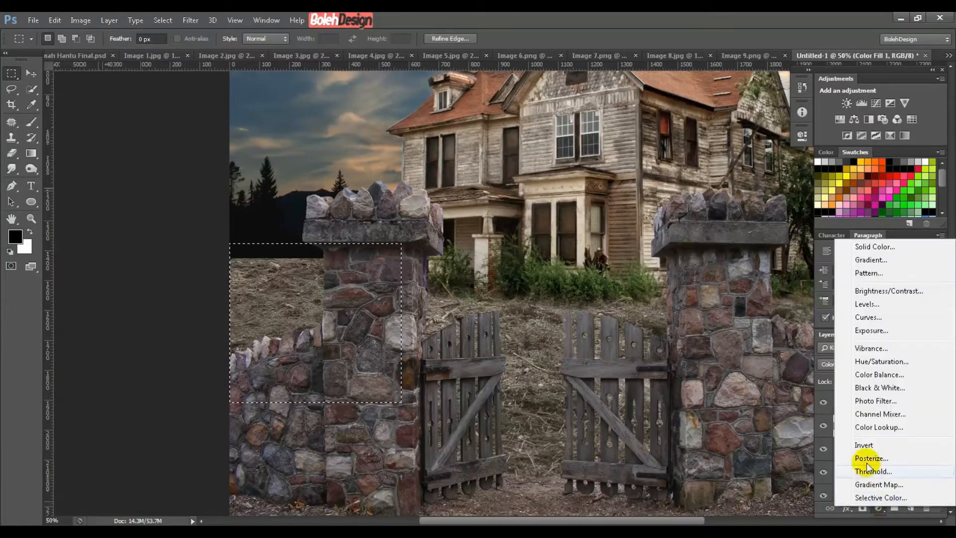
{"action": "left_click", "coordinate": [881, 508]}
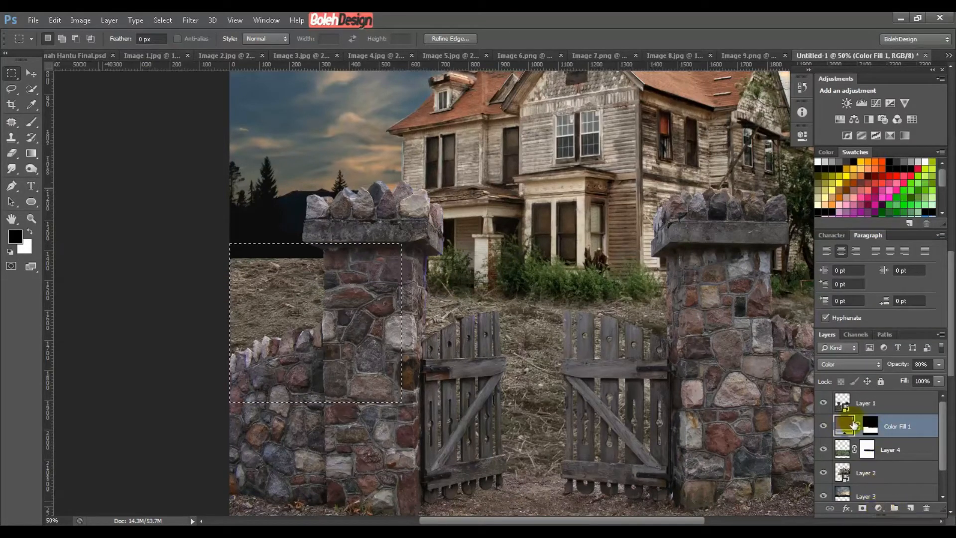
{"action": "left_click", "coordinate": [879, 508]}
{"action": "left_click", "coordinate": [870, 264]}
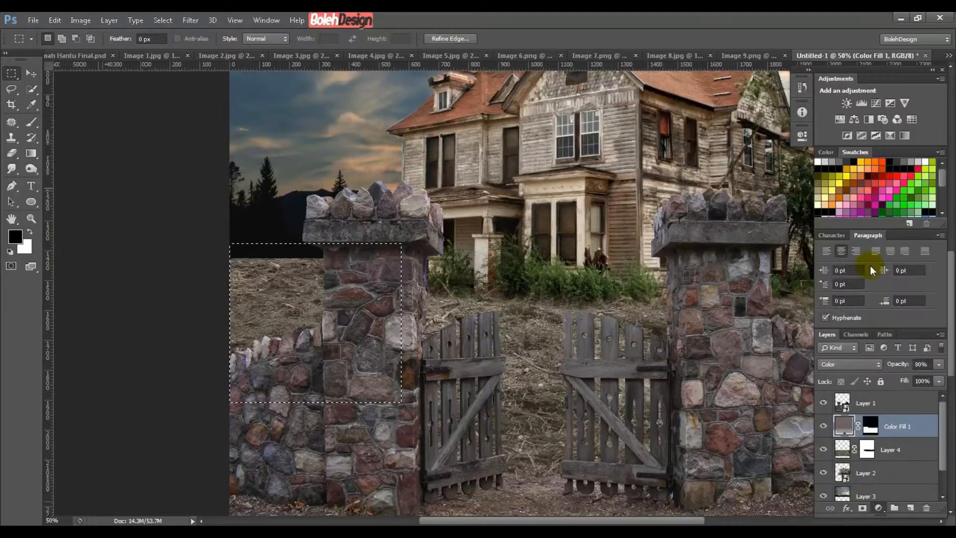
{"action": "left_click_drag", "start_coordinate": [110, 132], "coordinate": [660, 153]}
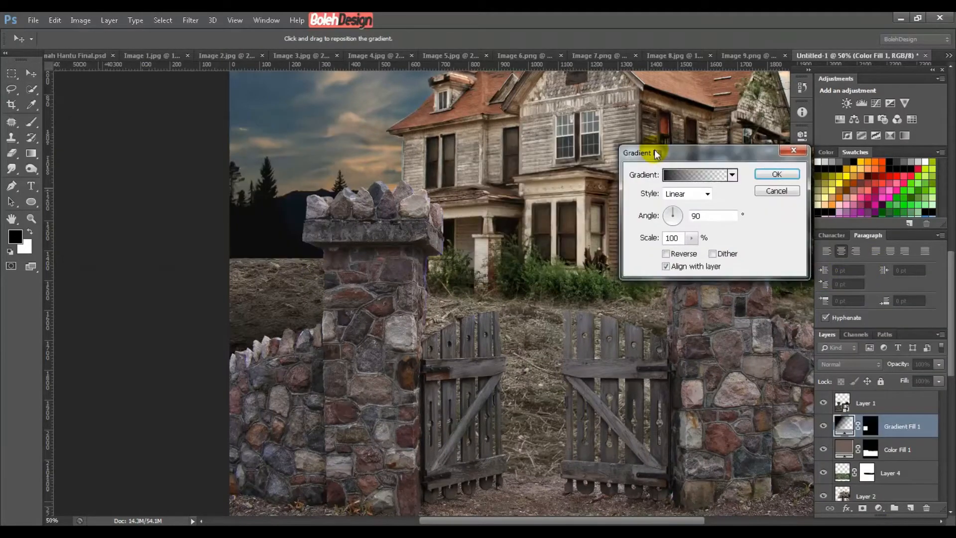
Step: Set the gradient fill's angle to -90° and scale to 80%, and reposition the gradient to darken the grass edge behind the wall
{"action": "left_click", "coordinate": [681, 223]}
{"action": "left_click_drag", "start_coordinate": [681, 227], "coordinate": [672, 228]}
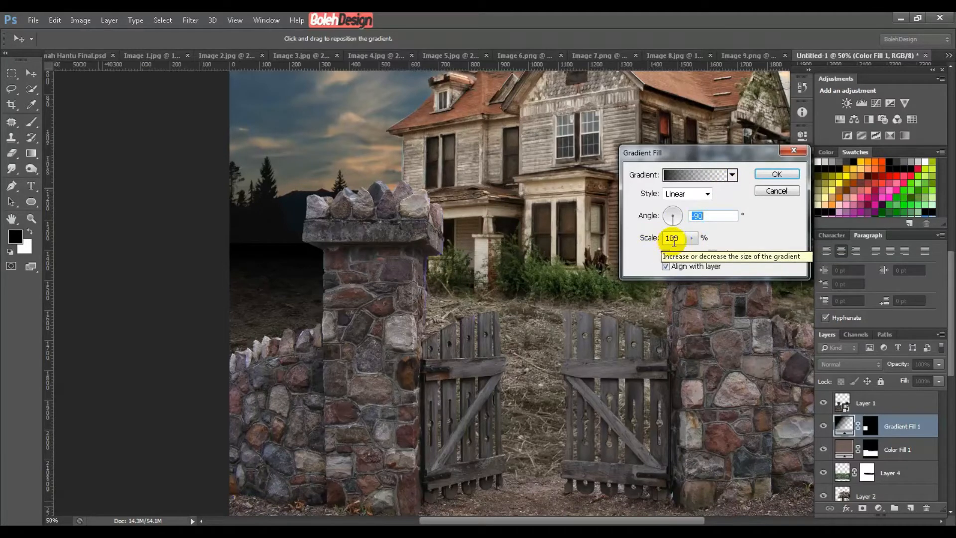
{"action": "left_click_drag", "start_coordinate": [653, 240], "coordinate": [625, 226]}
{"action": "type", "text": "80"}
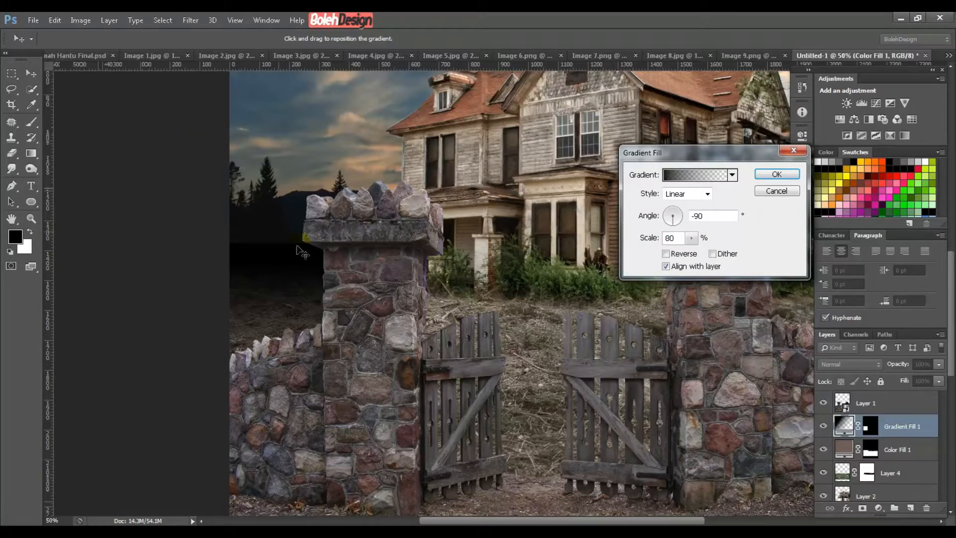
{"action": "left_click_drag", "start_coordinate": [300, 248], "coordinate": [283, 226]}
{"action": "left_click", "coordinate": [761, 174]}
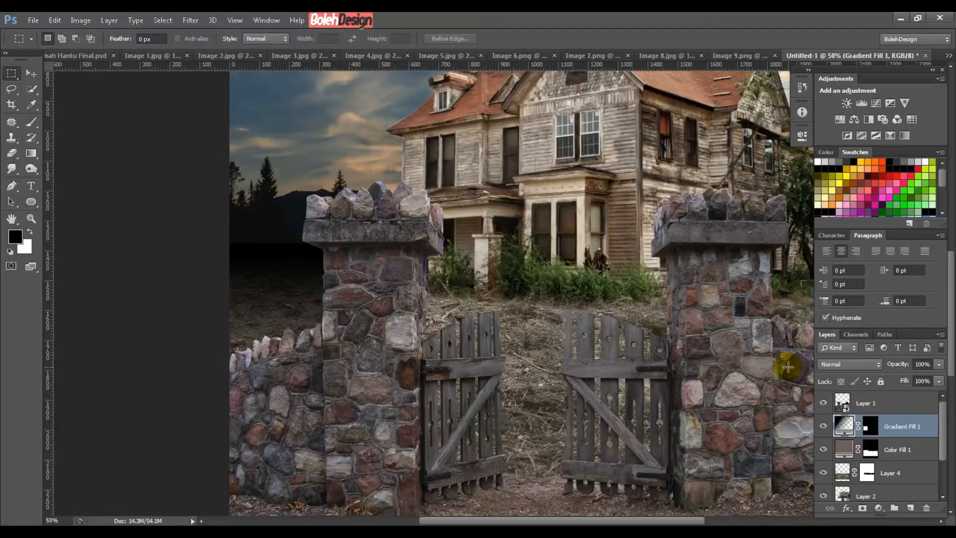
Step: Copy the tree from Image 7.png into the haunted-house composite as a new layer above Layer 1
{"action": "left_click_drag", "start_coordinate": [604, 155], "coordinate": [589, 433]}
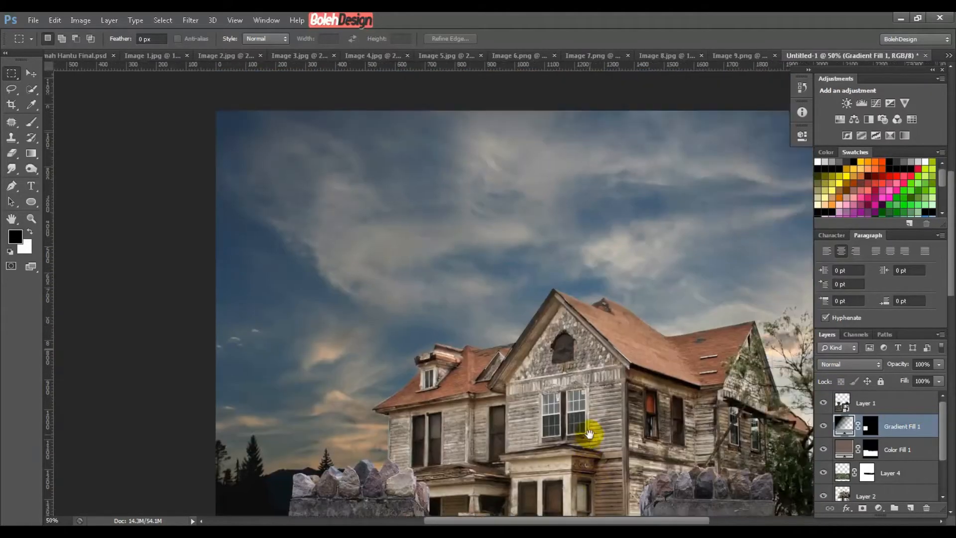
{"action": "left_click", "coordinate": [921, 407]}
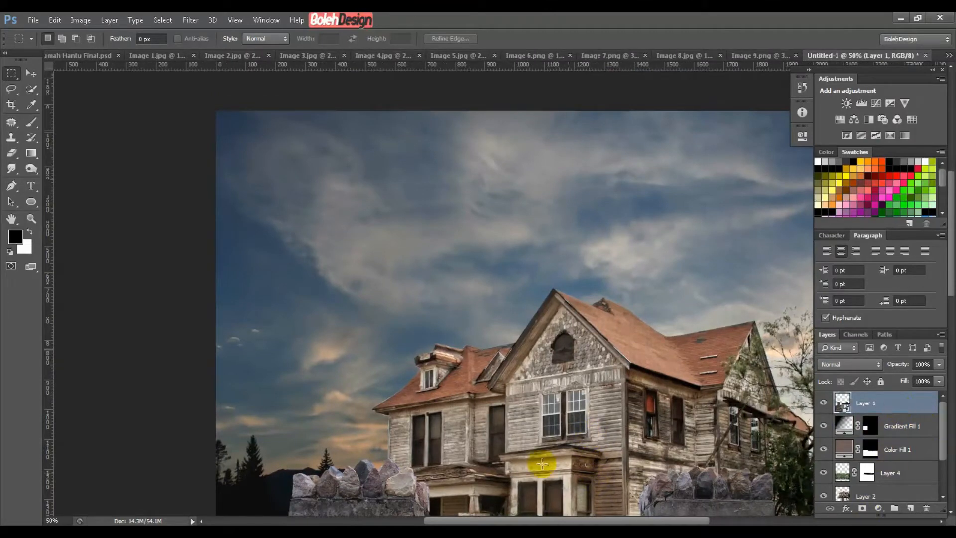
{"action": "left_click", "coordinate": [449, 56]}
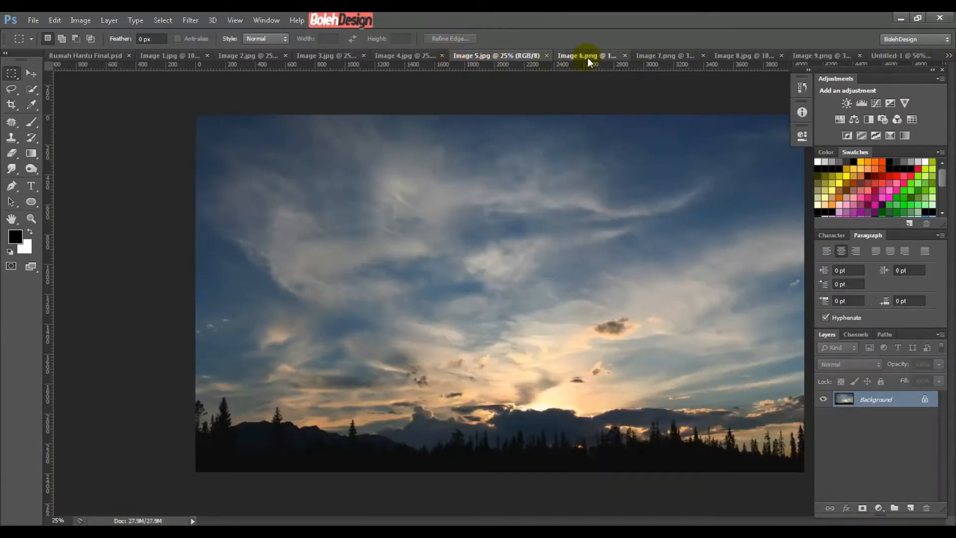
{"action": "left_click", "coordinate": [587, 58]}
{"action": "left_click", "coordinate": [676, 58]}
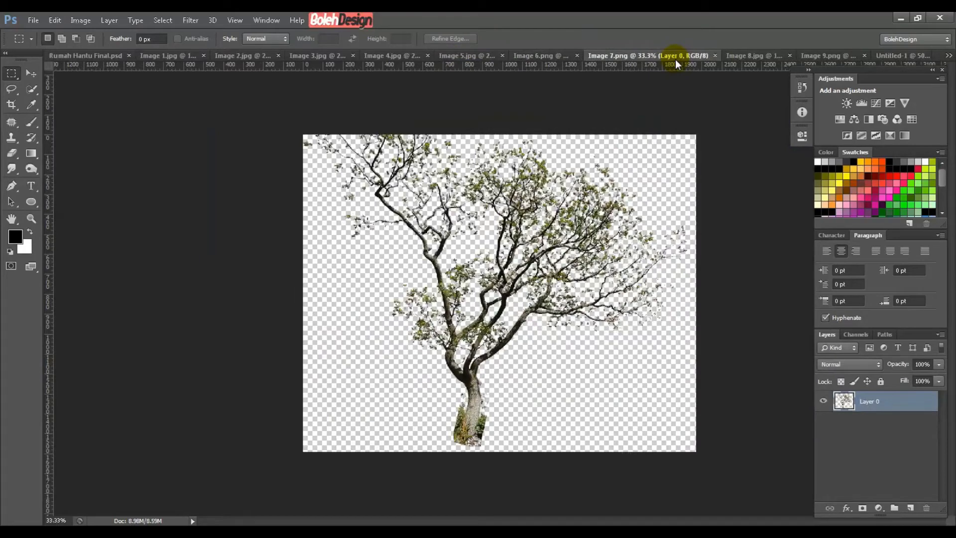
{"action": "left_click", "coordinate": [23, 77]}
{"action": "left_click_drag", "start_coordinate": [435, 172], "coordinate": [596, 288]}
Step: Move the tree to the image's left edge and place its layer below Layer 1, behind the stone gate
{"action": "key", "text": "ctrl+0"}
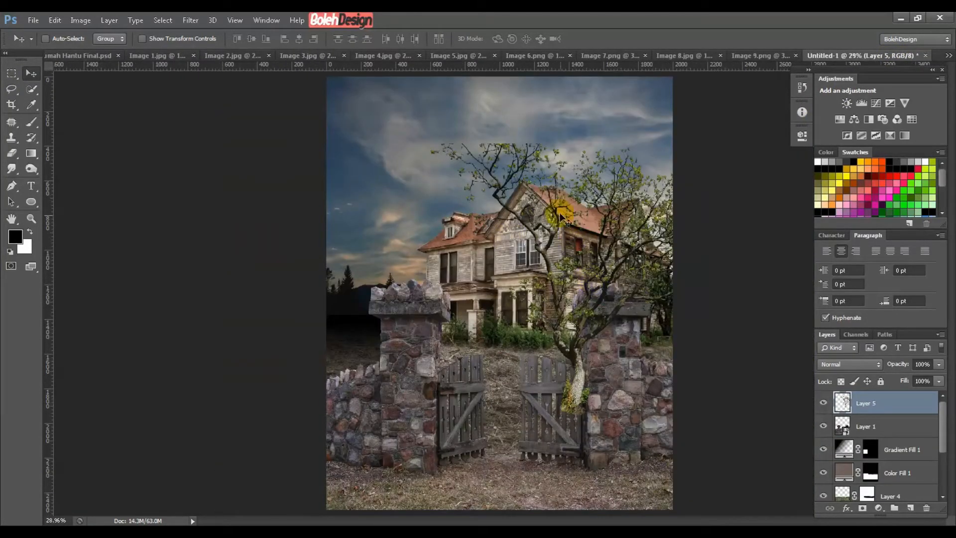
{"action": "left_click_drag", "start_coordinate": [563, 219], "coordinate": [346, 205]}
{"action": "left_click_drag", "start_coordinate": [913, 402], "coordinate": [907, 434]}
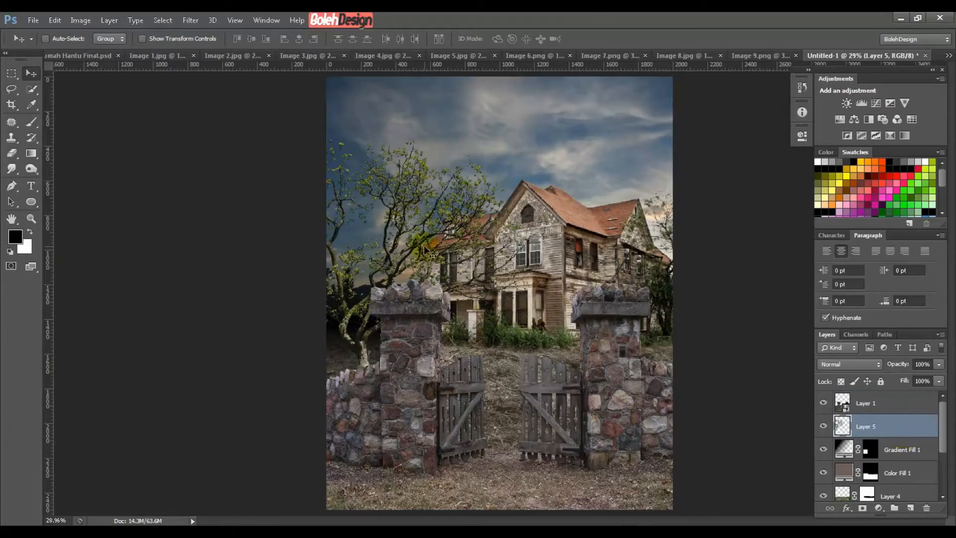
{"action": "left_click_drag", "start_coordinate": [426, 249], "coordinate": [392, 246]}
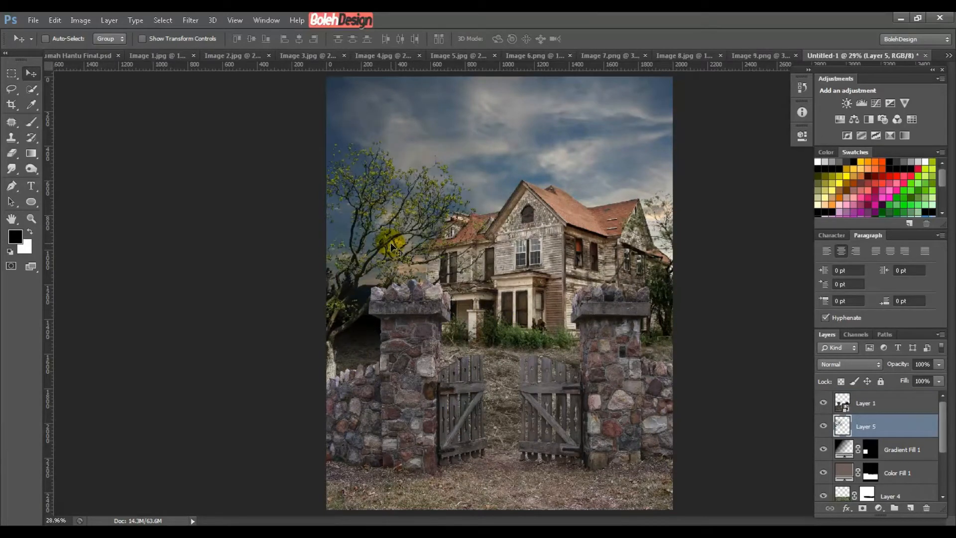
Step: Scale the tree to about 66%, rotate it about 12° clockwise and place it behind the left gate pillar
{"action": "key", "text": "ctrl+t"}
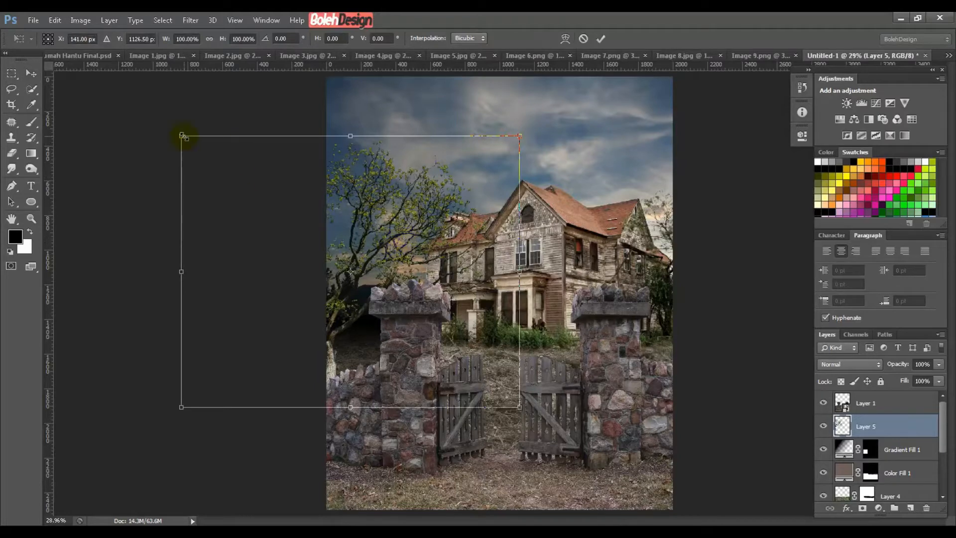
{"action": "left_click_drag", "start_coordinate": [183, 136], "coordinate": [243, 176]}
{"action": "left_click_drag", "start_coordinate": [545, 160], "coordinate": [474, 219]}
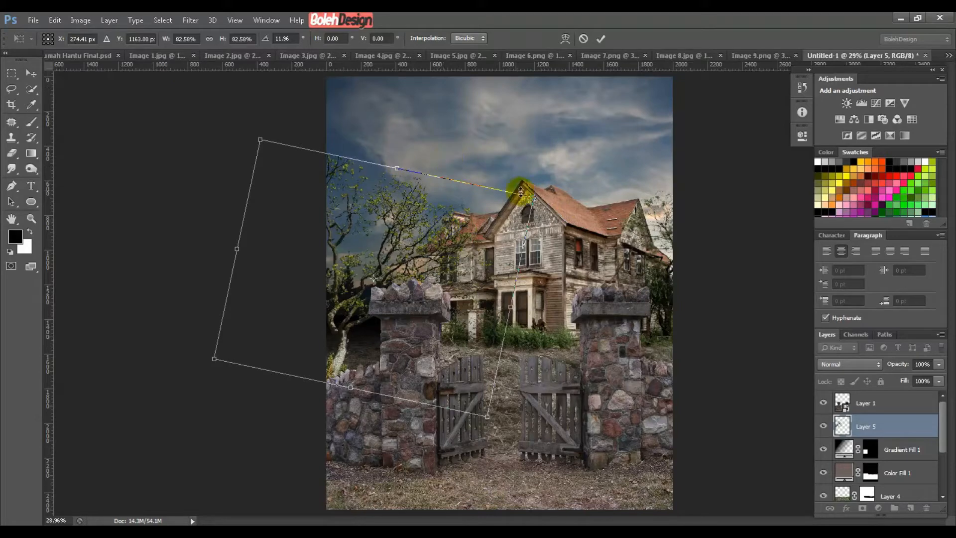
{"action": "left_click_drag", "start_coordinate": [531, 199], "coordinate": [458, 207]}
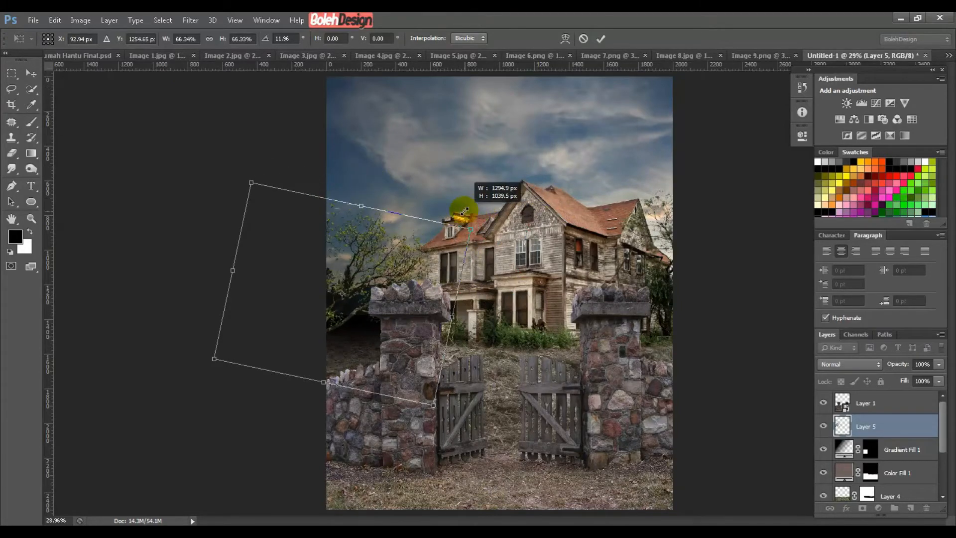
{"action": "left_click_drag", "start_coordinate": [391, 228], "coordinate": [411, 225]}
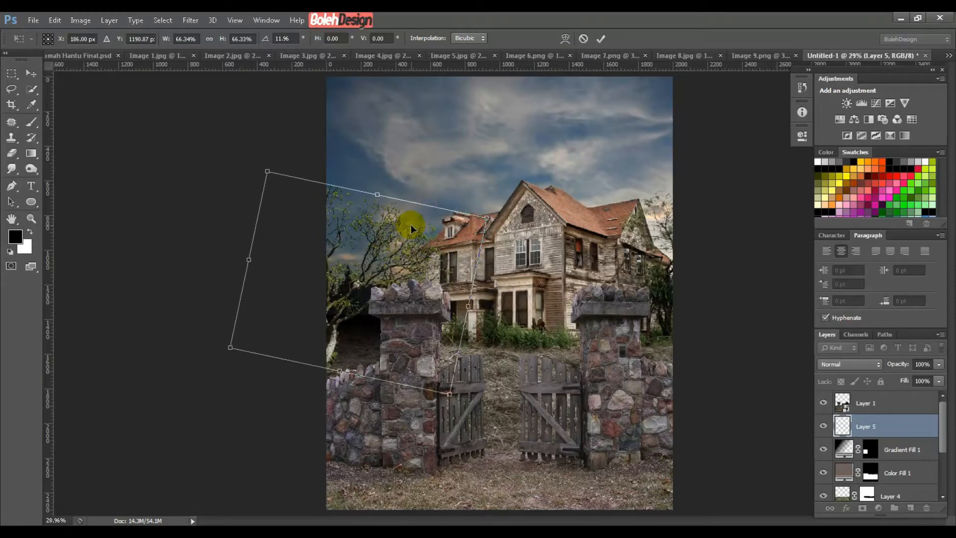
{"action": "key", "text": "Return"}
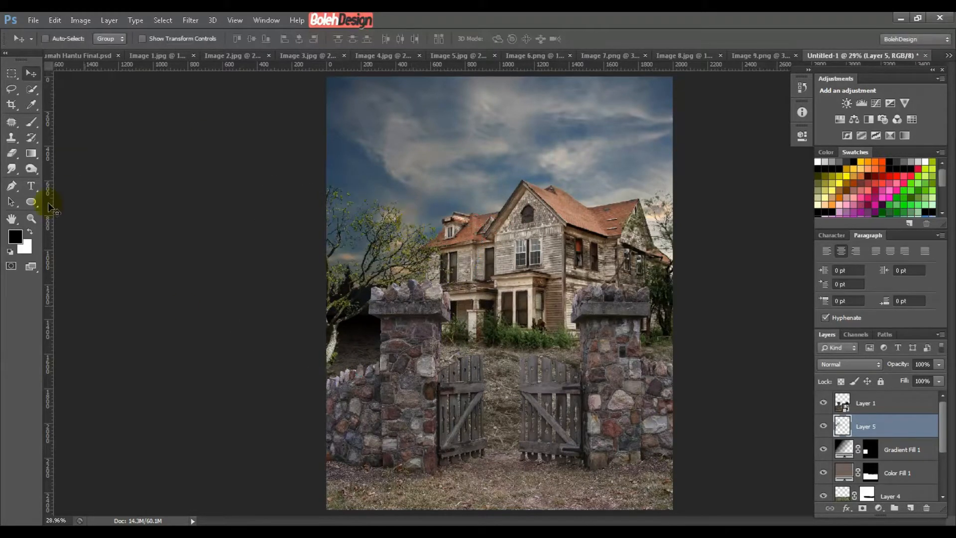
Step: Check the tree against Rumah Hantu Final.psd, then shrink it slightly more and refit it behind the left wall
{"action": "left_click", "coordinate": [73, 53]}
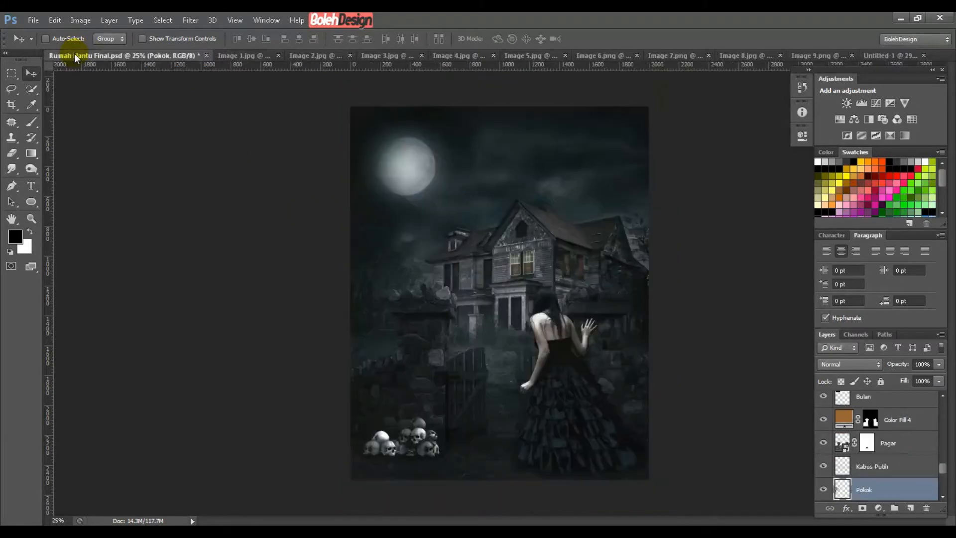
{"action": "left_click", "coordinate": [899, 57]}
{"action": "mouse_move", "coordinate": [347, 315]}
{"action": "left_mouse_down"}
{"action": "mouse_move", "coordinate": [316, 335]}
{"action": "mouse_move", "coordinate": [338, 321]}
{"action": "left_mouse_up"}
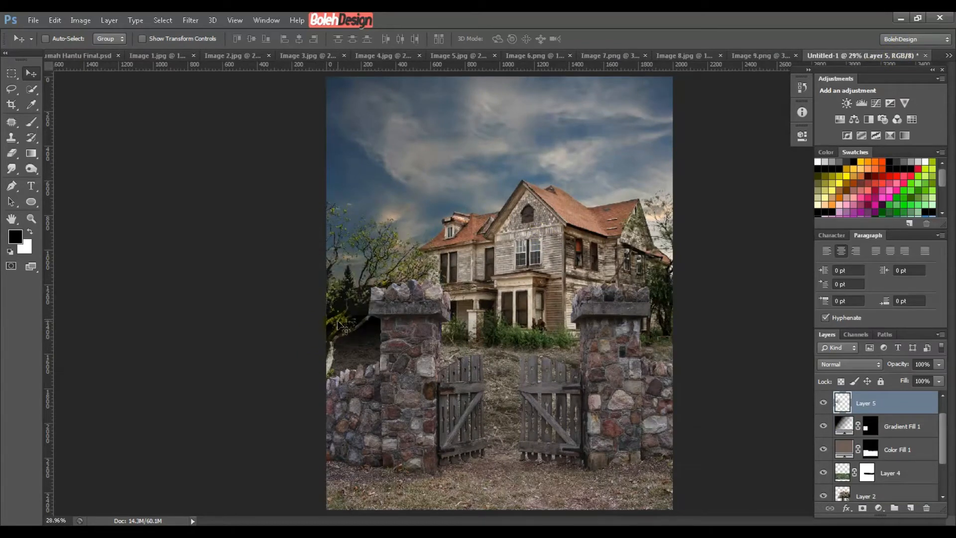
{"action": "key", "text": "ctrl+t"}
{"action": "left_click_drag", "start_coordinate": [467, 188], "coordinate": [449, 209]}
{"action": "mouse_move", "coordinate": [415, 244]}
{"action": "left_mouse_down"}
{"action": "mouse_move", "coordinate": [406, 235]}
{"action": "mouse_move", "coordinate": [407, 243]}
{"action": "left_mouse_up"}
{"action": "key", "text": "Return"}
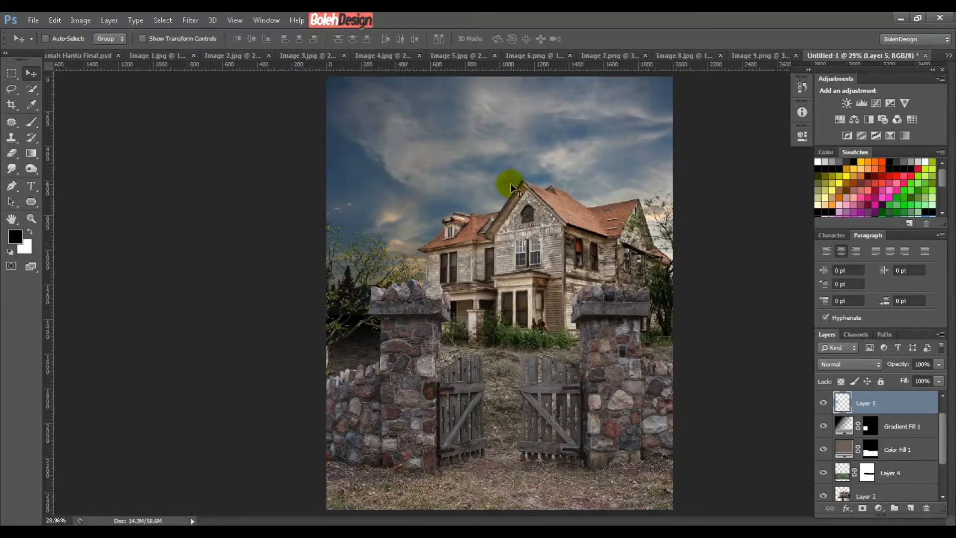
Step: Copy the moon from Image 8.jpg into the composite and place it in the upper-left corner of the sky
{"action": "left_click", "coordinate": [732, 55]}
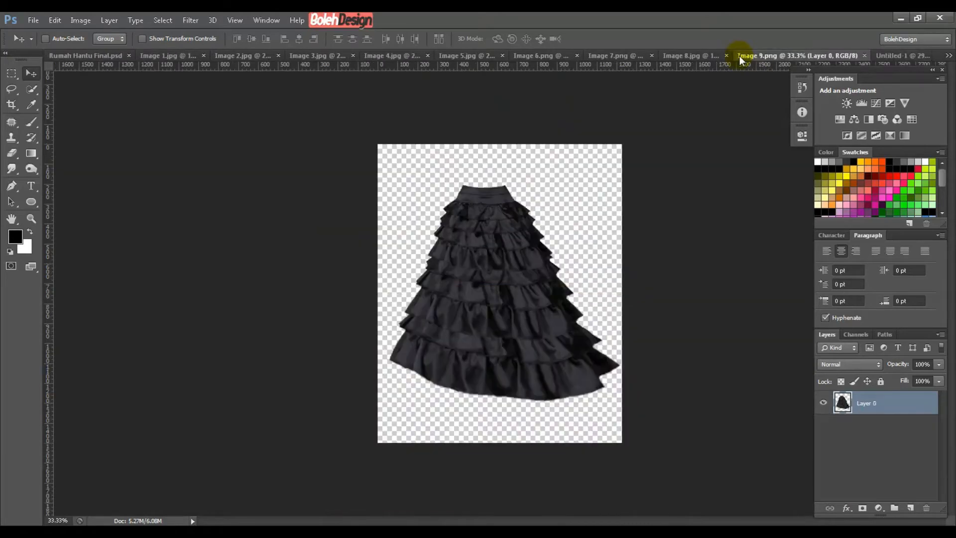
{"action": "left_click", "coordinate": [705, 58]}
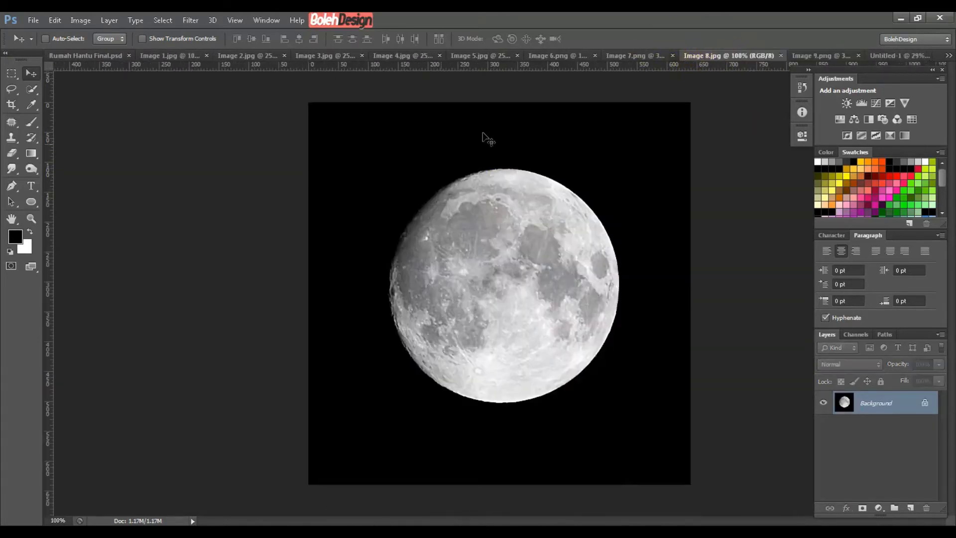
{"action": "left_click", "coordinate": [899, 58]}
{"action": "left_click_drag", "start_coordinate": [899, 58], "coordinate": [515, 202]}
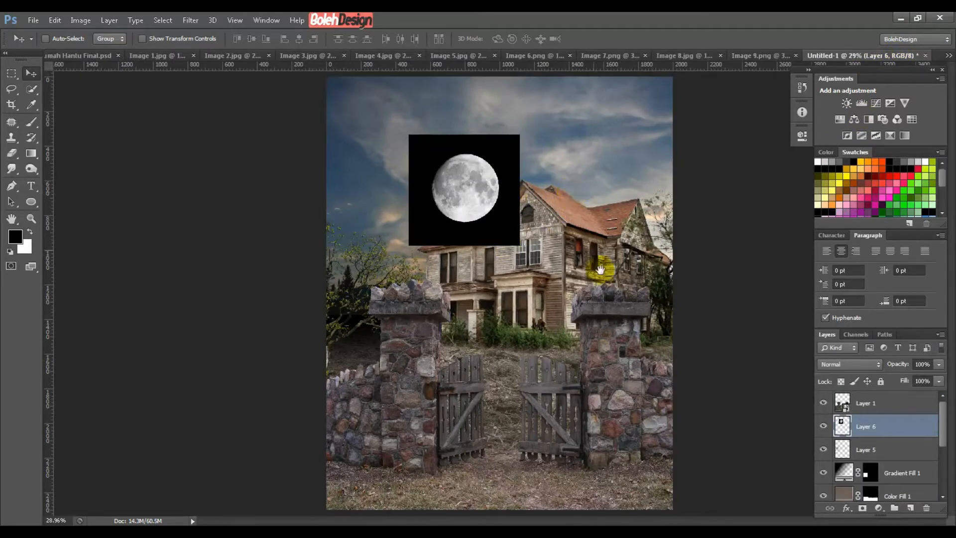
{"action": "left_click_drag", "start_coordinate": [455, 183], "coordinate": [376, 130]}
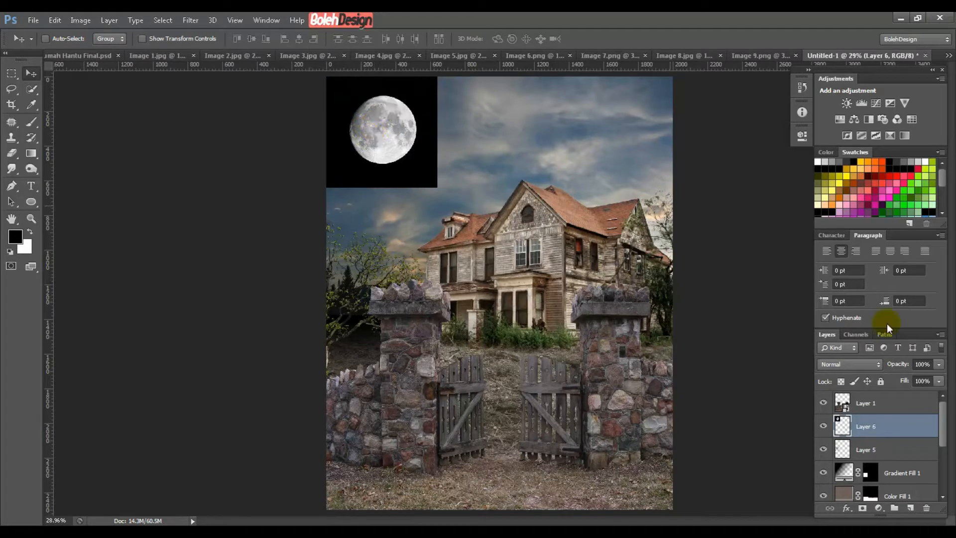
Step: Set the moon layer's blend mode to Screen and its opacity to 70%
{"action": "left_click", "coordinate": [830, 364]}
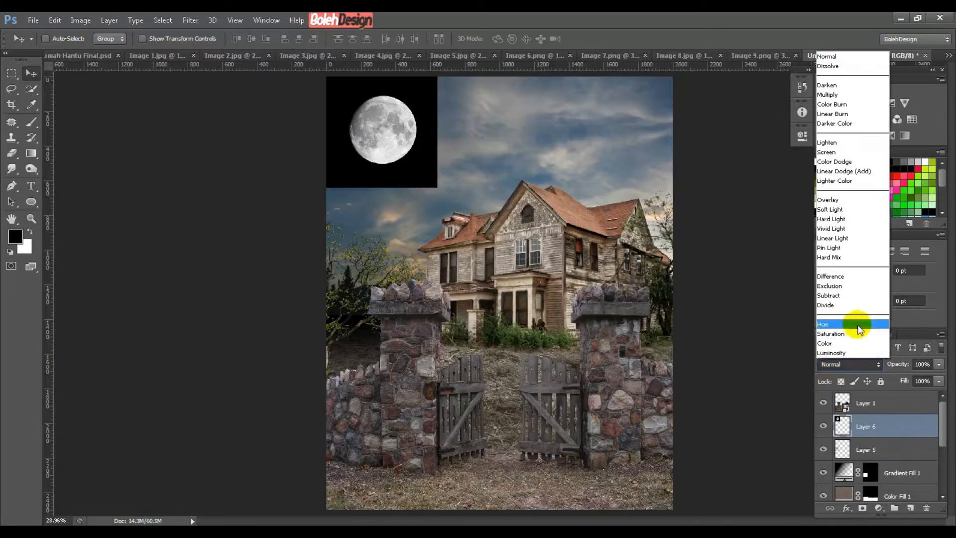
{"action": "left_click", "coordinate": [827, 153]}
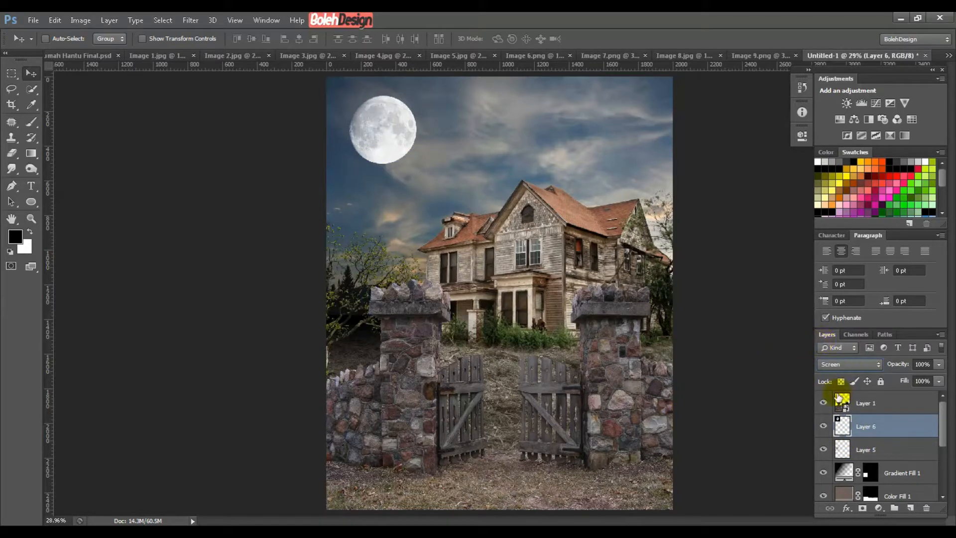
{"action": "left_click", "coordinate": [922, 364]}
{"action": "type", "text": "70"}
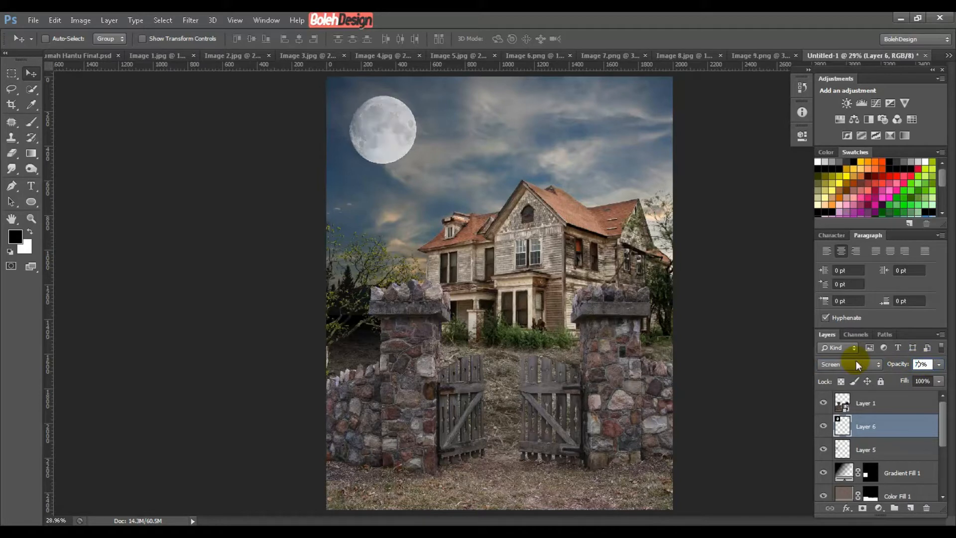
{"action": "key", "text": "Return"}
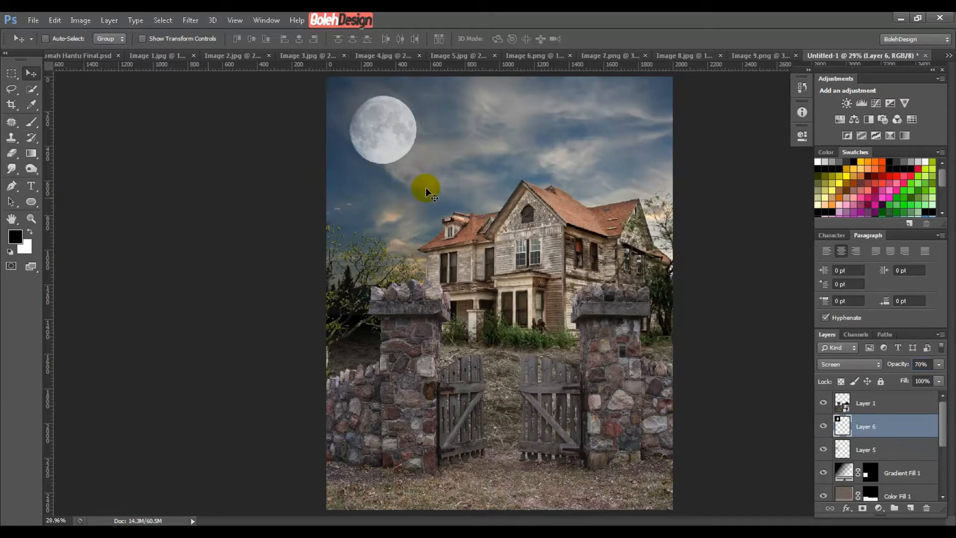
Step: Add a Solid Color fill layer with colour #222B2C above the gate layer, Layer 1
{"action": "left_click", "coordinate": [903, 413]}
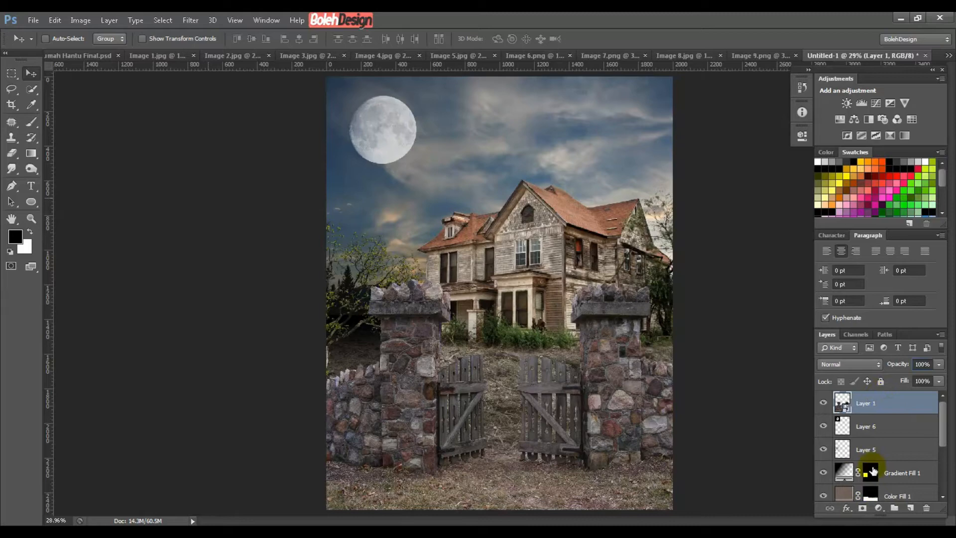
{"action": "left_click", "coordinate": [878, 509]}
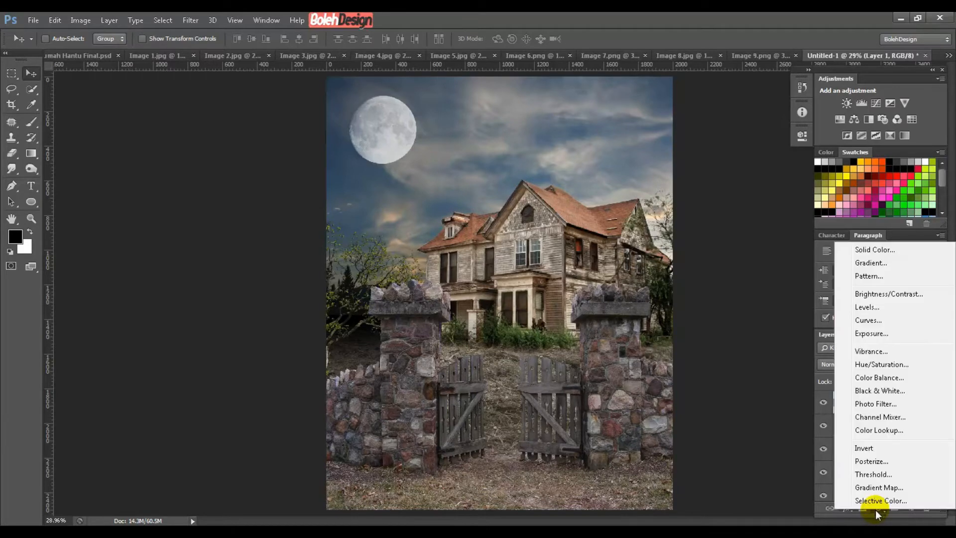
{"action": "left_click", "coordinate": [861, 249]}
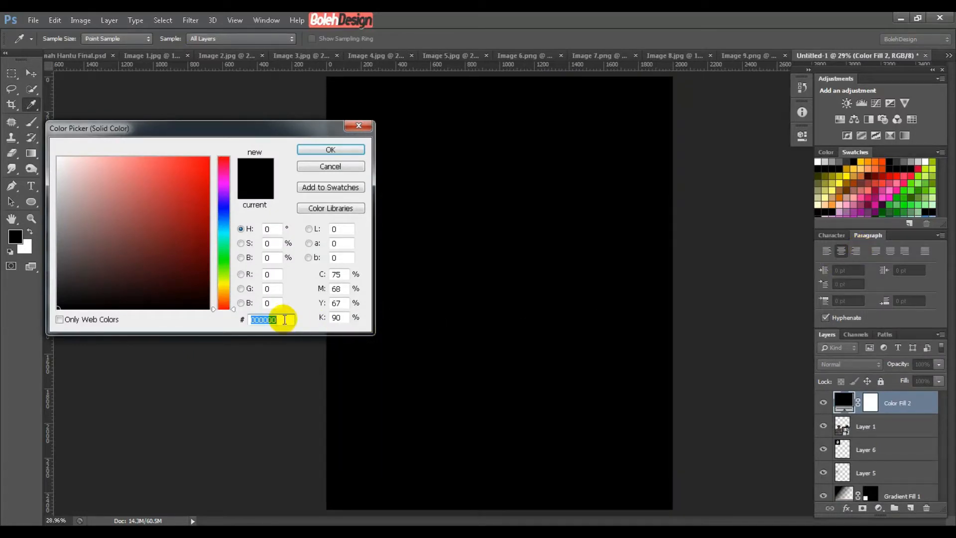
{"action": "type", "text": "22"}
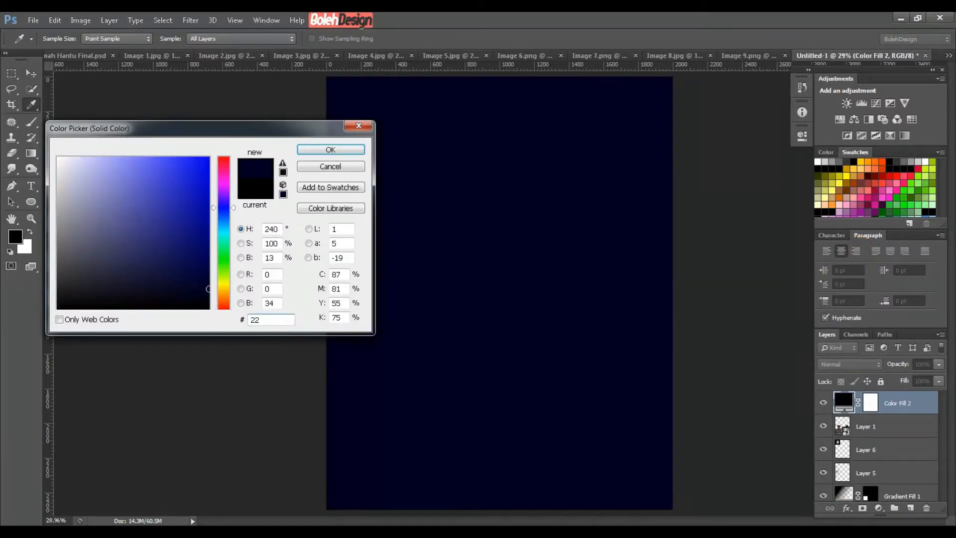
{"action": "type", "text": "2"}
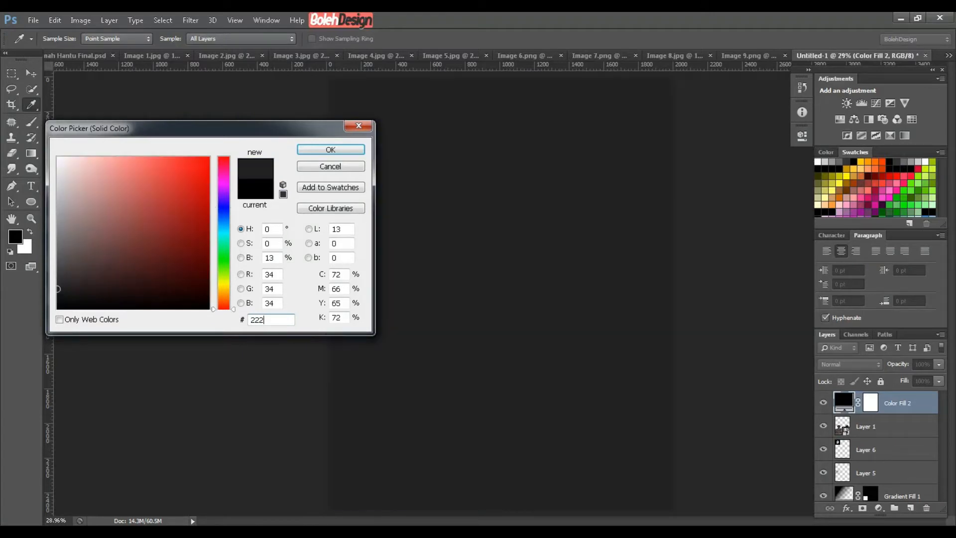
{"action": "type", "text": "B"}
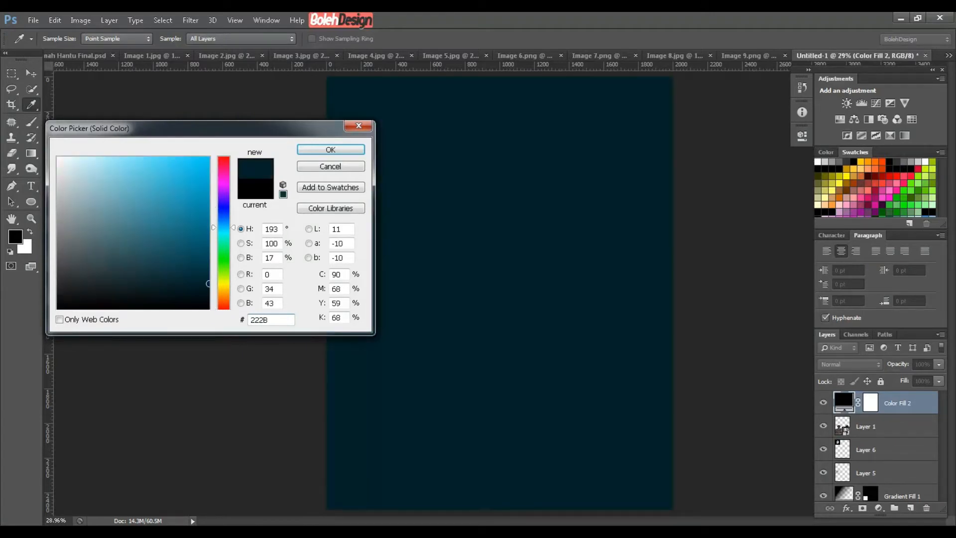
{"action": "type", "text": "2C"}
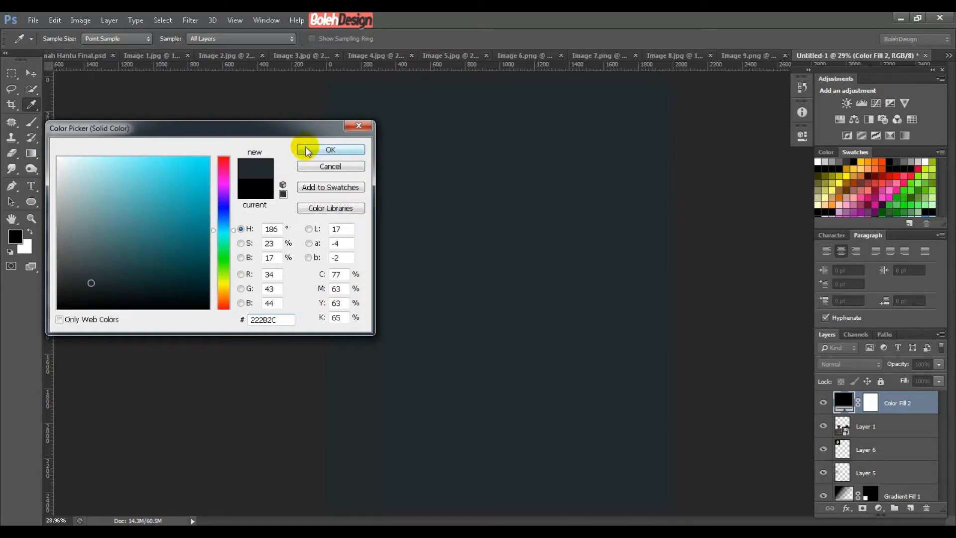
{"action": "left_click", "coordinate": [343, 151]}
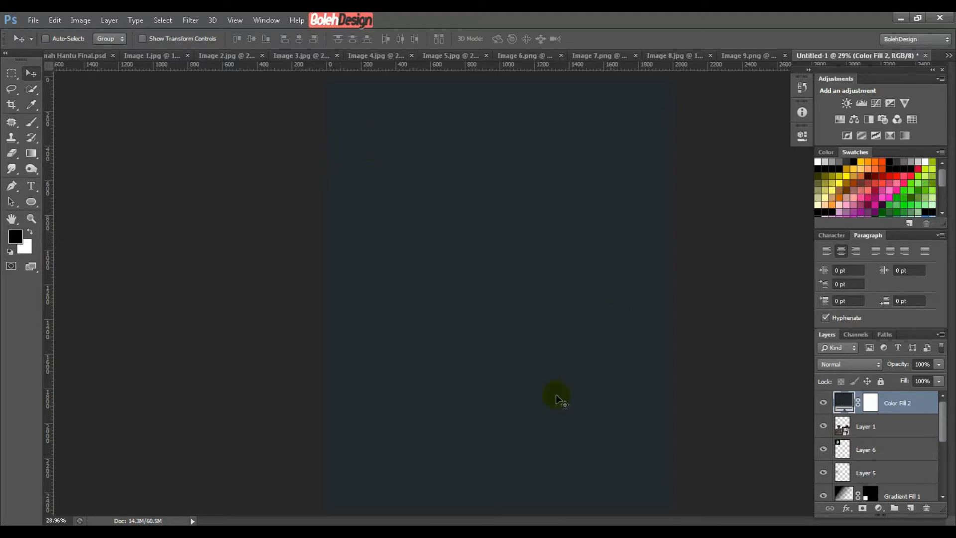
Step: Set the new colour fill's blend mode to Soft Light and toggle its visibility to compare the effect
{"action": "left_click", "coordinate": [839, 365]}
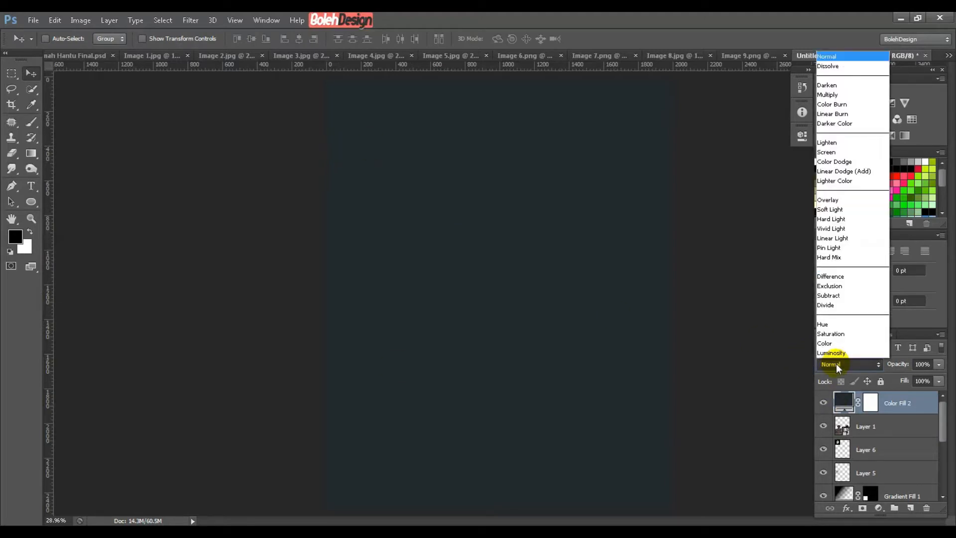
{"action": "left_click", "coordinate": [846, 209]}
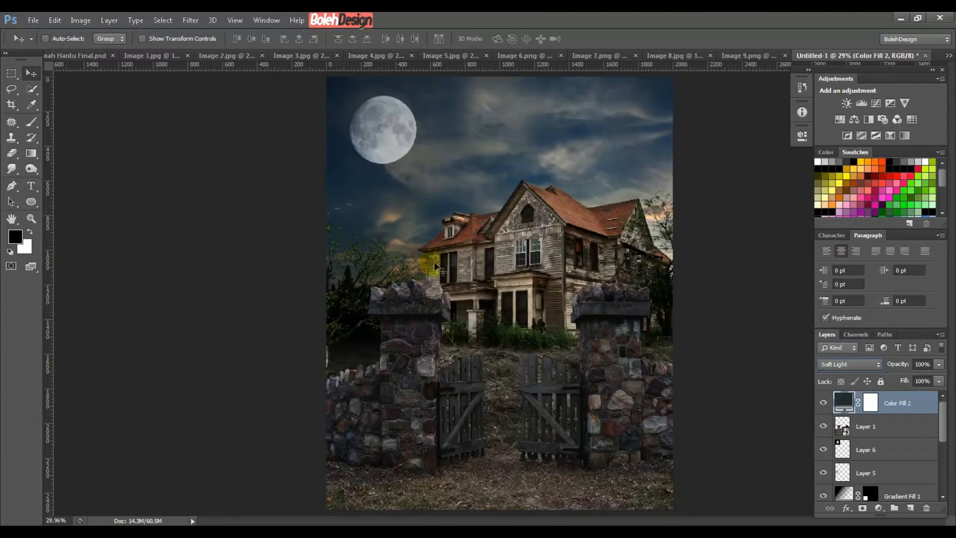
{"action": "left_click", "coordinate": [823, 406]}
{"action": "left_click", "coordinate": [823, 406]}
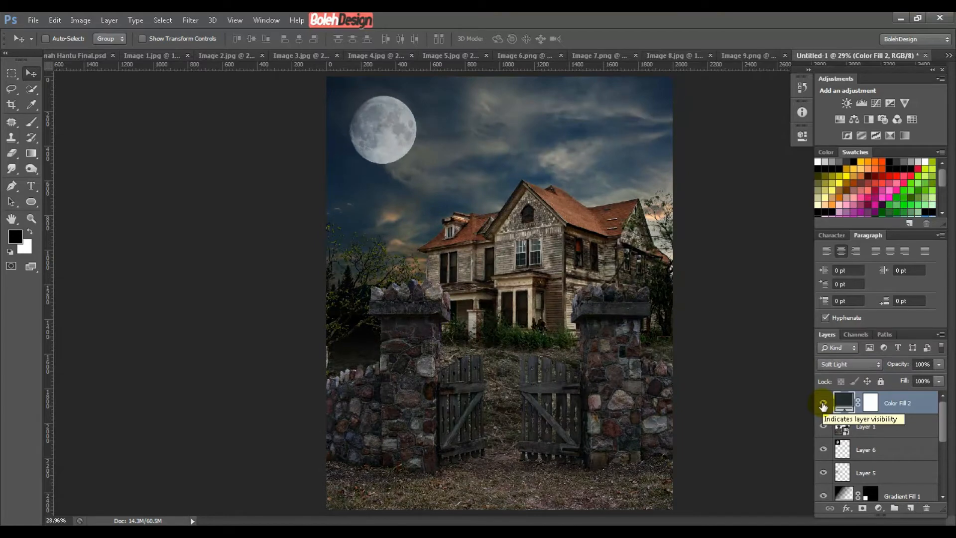
{"action": "left_click", "coordinate": [823, 406]}
{"action": "left_click", "coordinate": [823, 406]}
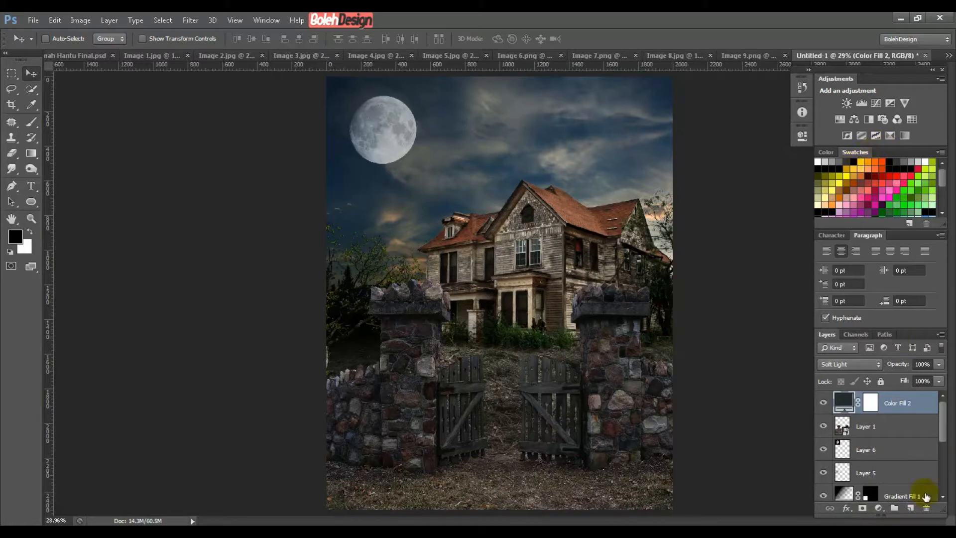
Step: Add a Selective Color adjustment layer and set its Neutrals to Cyan 10%, Magenta 16%, Yellow 15% and Black 1%
{"action": "left_click", "coordinate": [879, 508]}
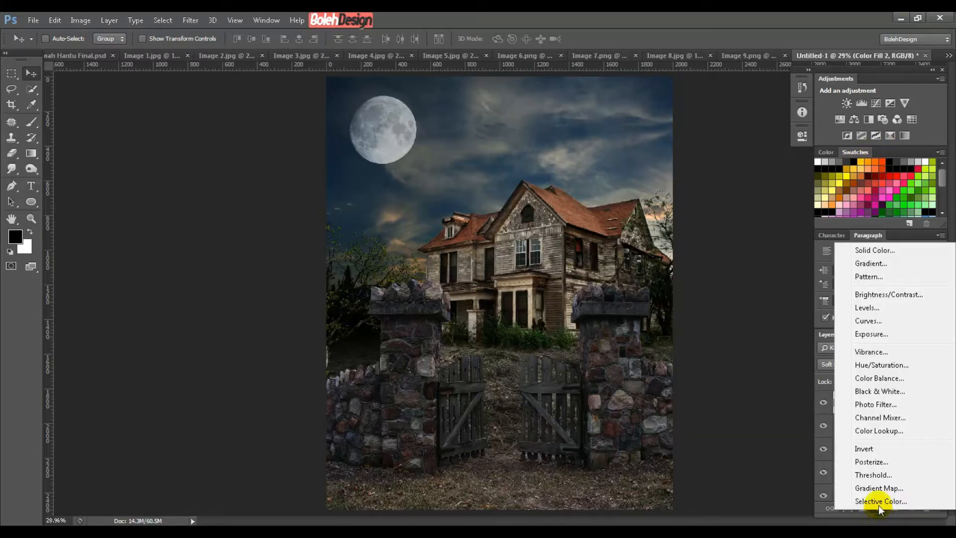
{"action": "left_click", "coordinate": [879, 503]}
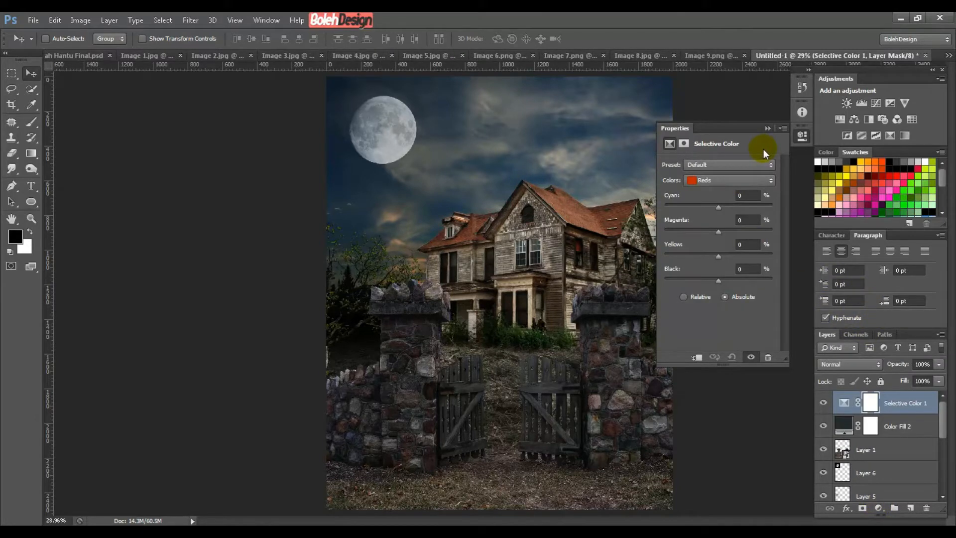
{"action": "left_click", "coordinate": [720, 181]}
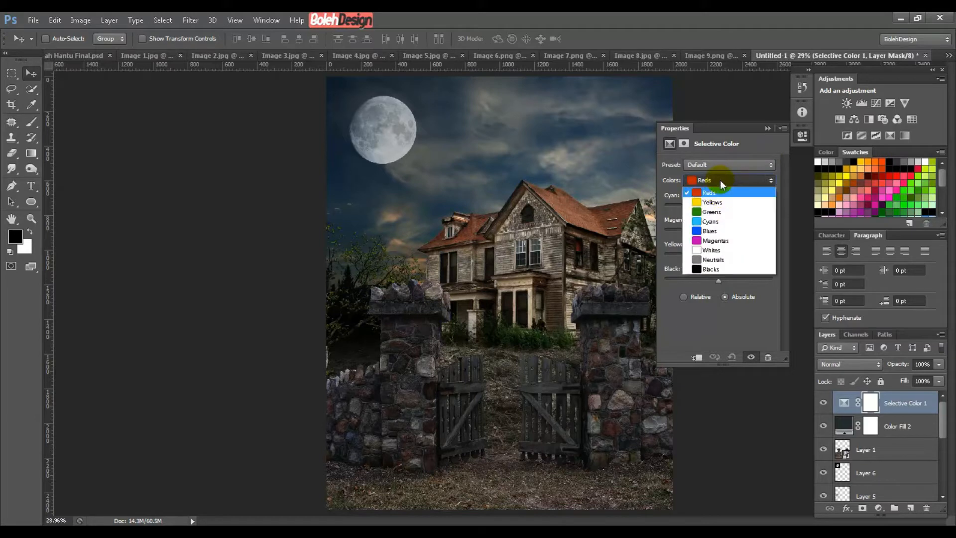
{"action": "left_click", "coordinate": [728, 259]}
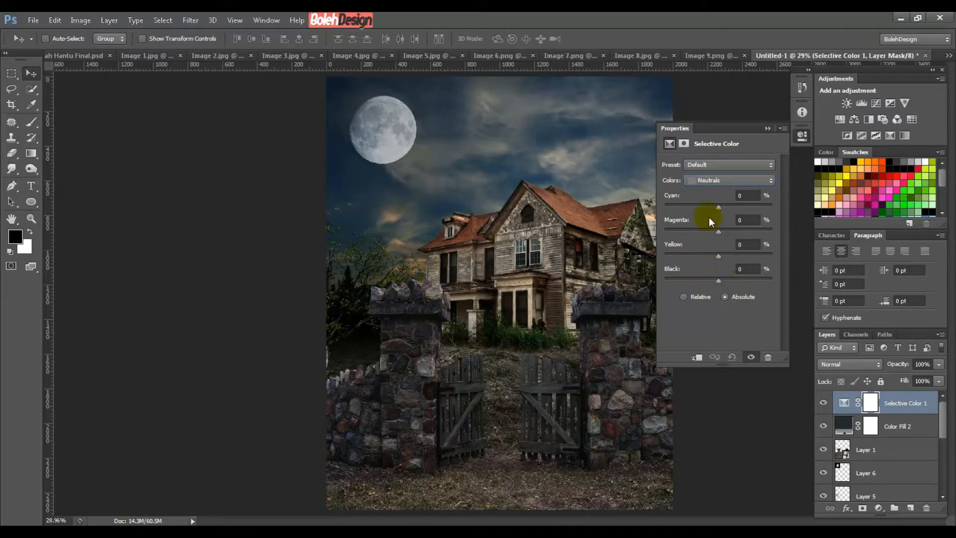
{"action": "left_click", "coordinate": [755, 195]}
{"action": "type", "text": "10"}
{"action": "key", "text": "Tab"}
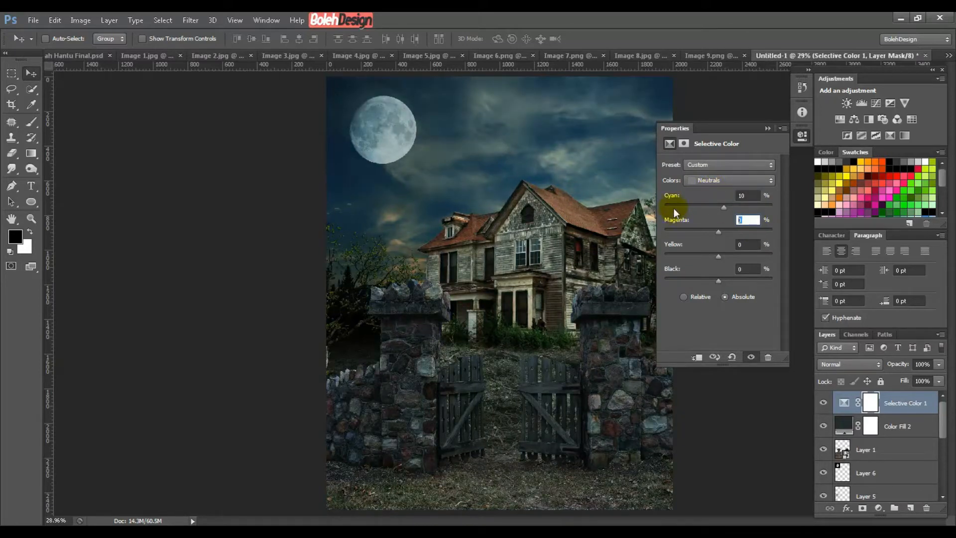
{"action": "type", "text": "16"}
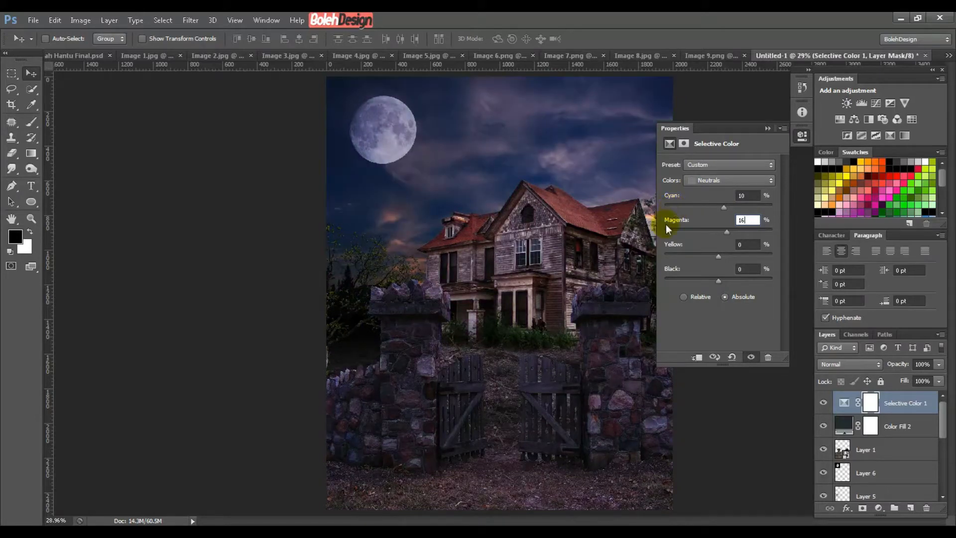
{"action": "left_click", "coordinate": [747, 244]}
{"action": "type", "text": "1"}
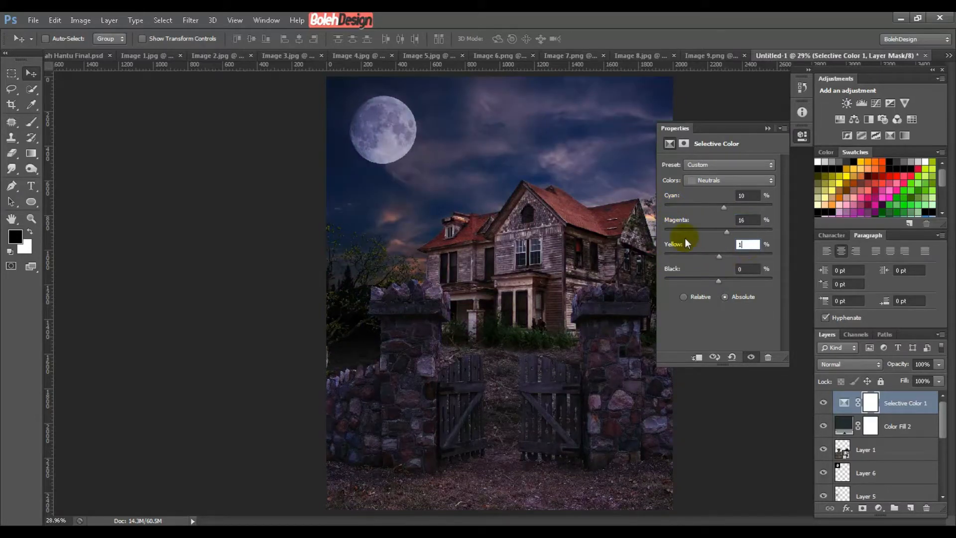
{"action": "type", "text": "5"}
{"action": "key", "text": "Tab"}
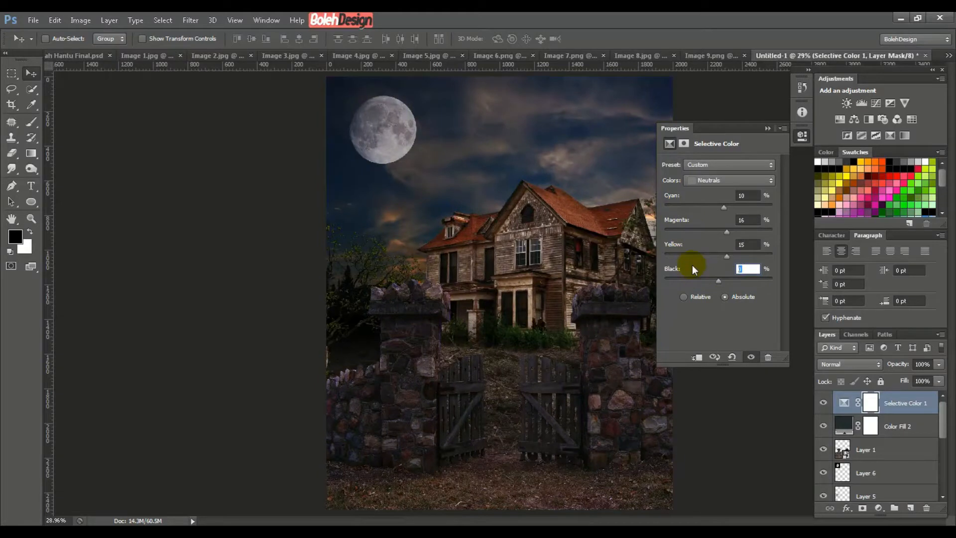
{"action": "type", "text": "1"}
Step: Set the Selective Color Reds to Cyan 12%, Magenta 9%, Yellow 10% and Black 2%
{"action": "left_click", "coordinate": [719, 181]}
{"action": "left_click", "coordinate": [710, 186]}
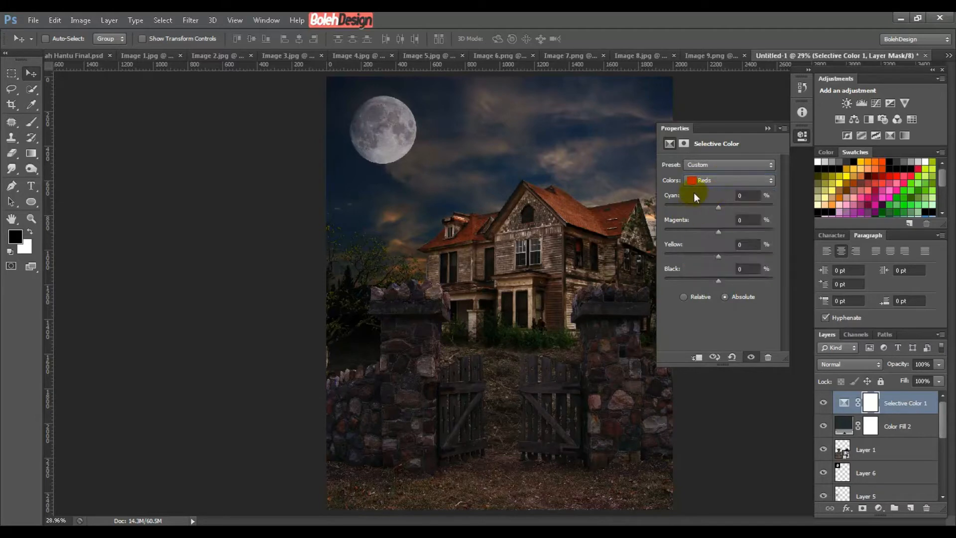
{"action": "left_click", "coordinate": [747, 195]}
{"action": "type", "text": "12"}
{"action": "key", "text": "Tab"}
{"action": "type", "text": "9"}
{"action": "key", "text": "Tab"}
{"action": "type", "text": "10"}
{"action": "key", "text": "Tab"}
{"action": "type", "text": "2"}
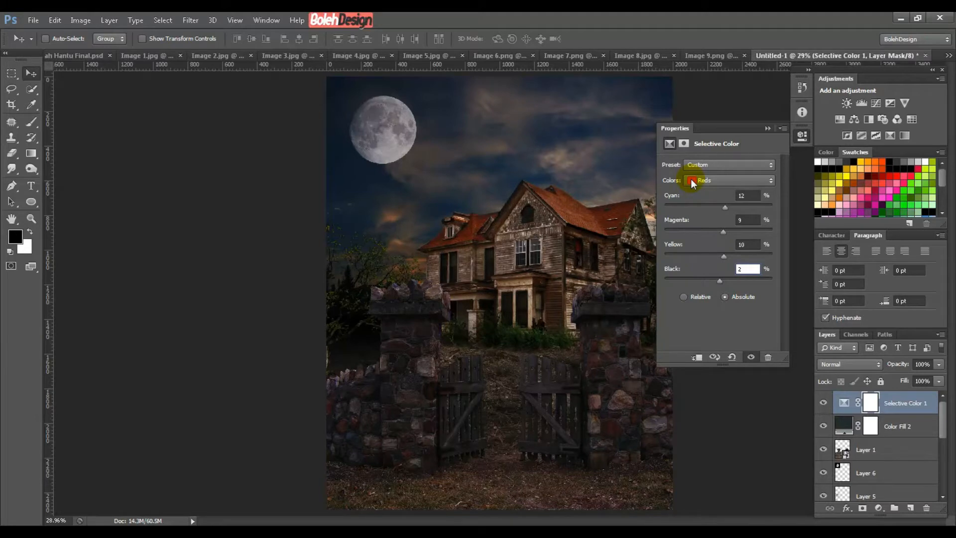
Step: Set the Selective Color Yellows to Cyan 15%, Magenta 10%, Yellow 10% and Black 3%
{"action": "left_click", "coordinate": [710, 178]}
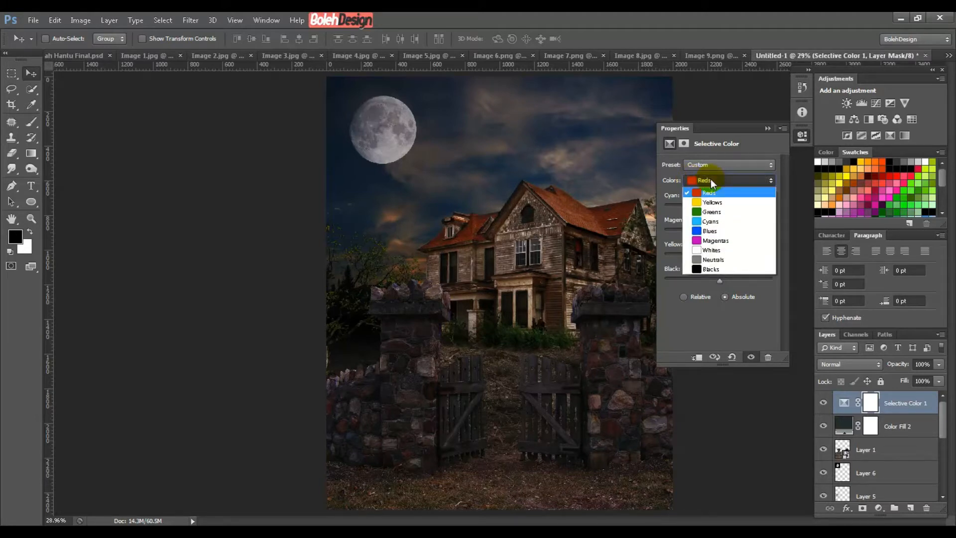
{"action": "left_click", "coordinate": [705, 202]}
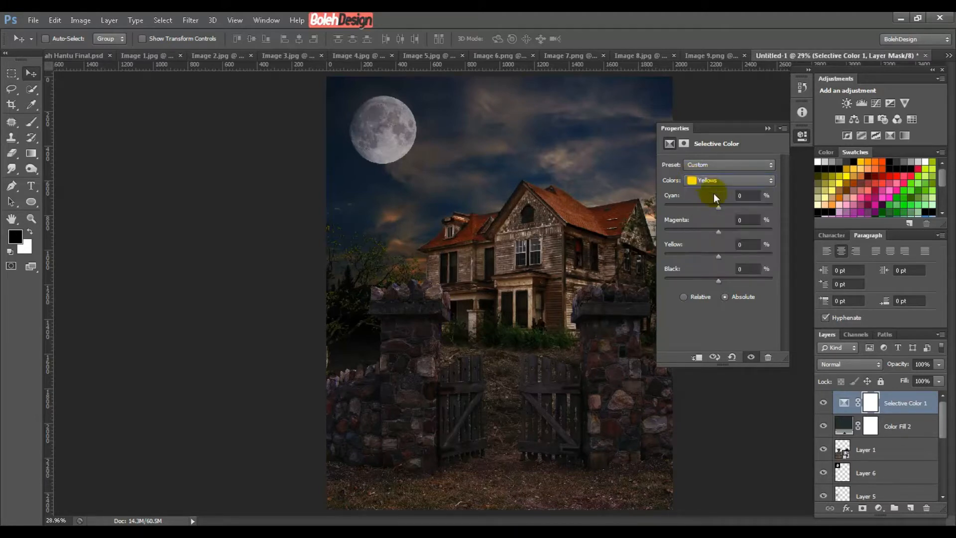
{"action": "left_click", "coordinate": [739, 195]}
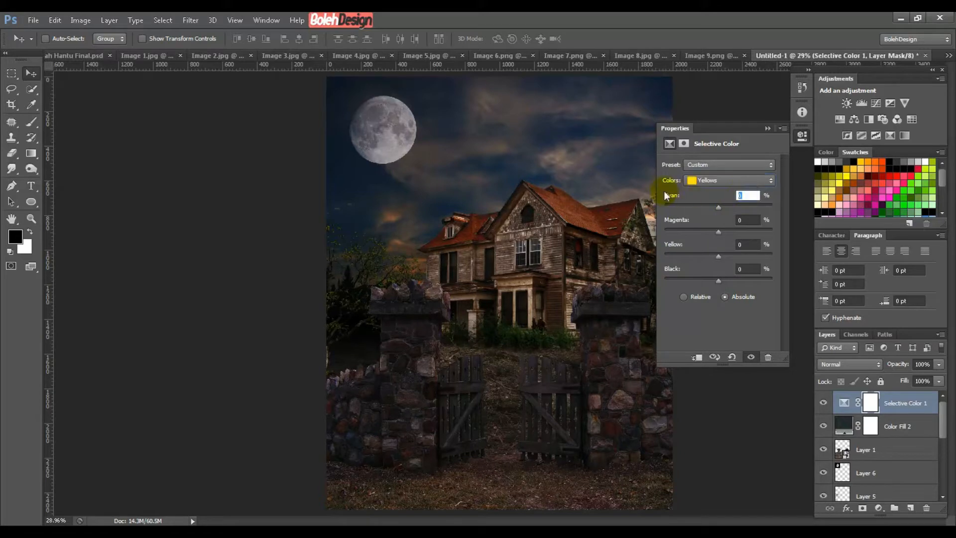
{"action": "type", "text": "15"}
{"action": "key", "text": "Tab"}
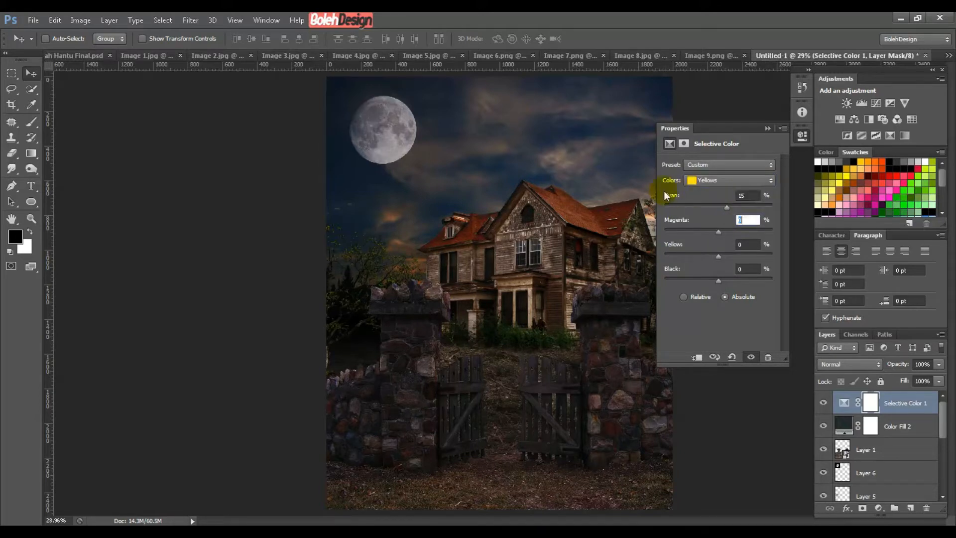
{"action": "type", "text": "10"}
{"action": "key", "text": "Tab"}
{"action": "type", "text": "10"}
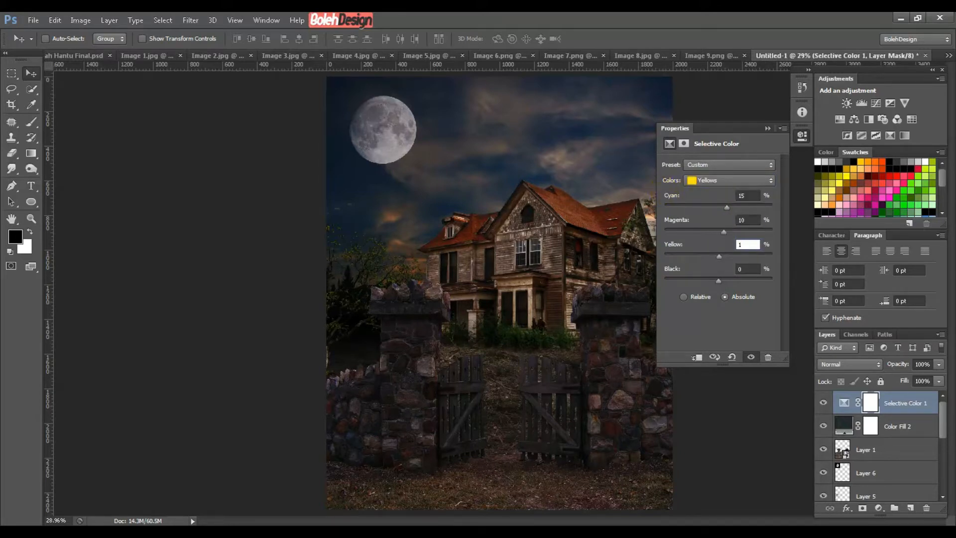
{"action": "key", "text": "Tab"}
{"action": "type", "text": "3"}
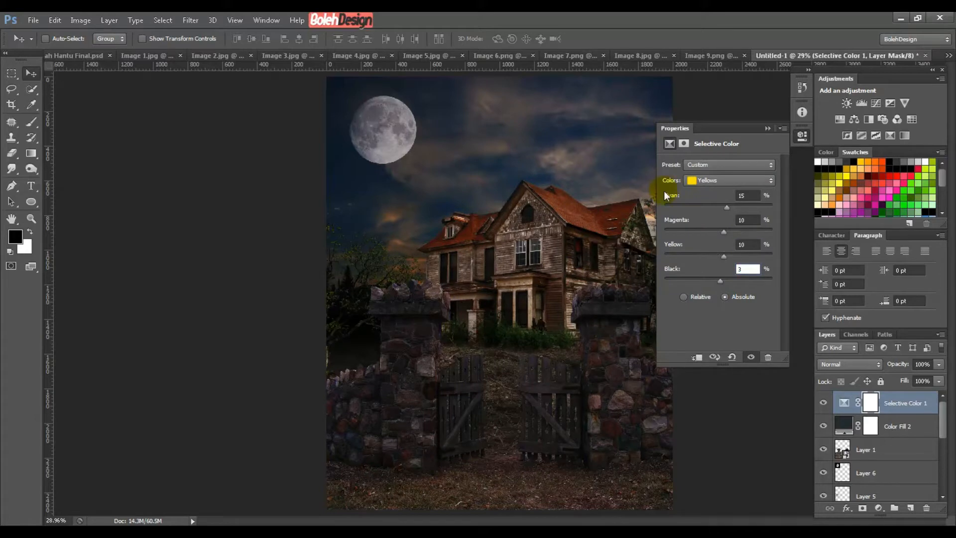
Step: Set the Selective Color Cyans to Cyan 20%, Magenta 5%, Yellow 5% and Black 1%
{"action": "left_click", "coordinate": [717, 179]}
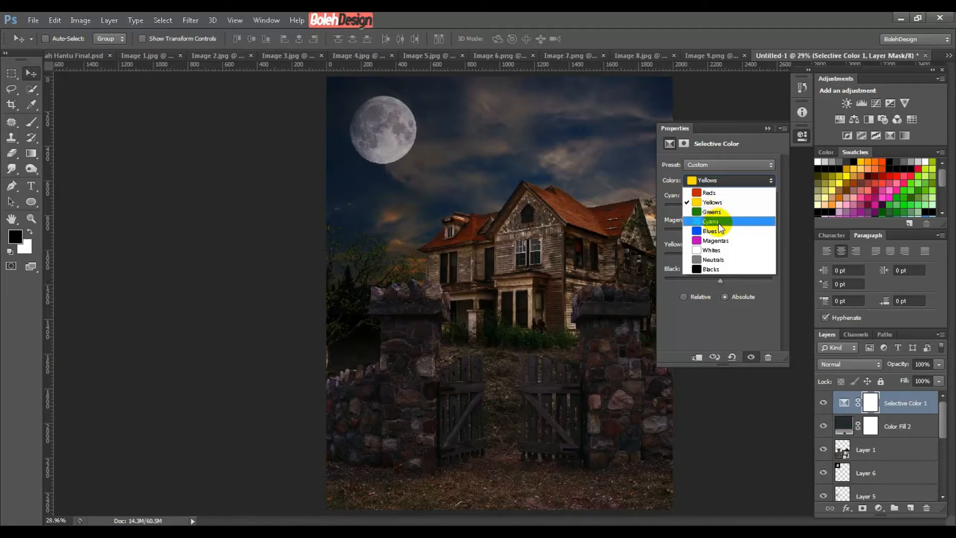
{"action": "left_click", "coordinate": [717, 221]}
{"action": "left_click", "coordinate": [755, 195]}
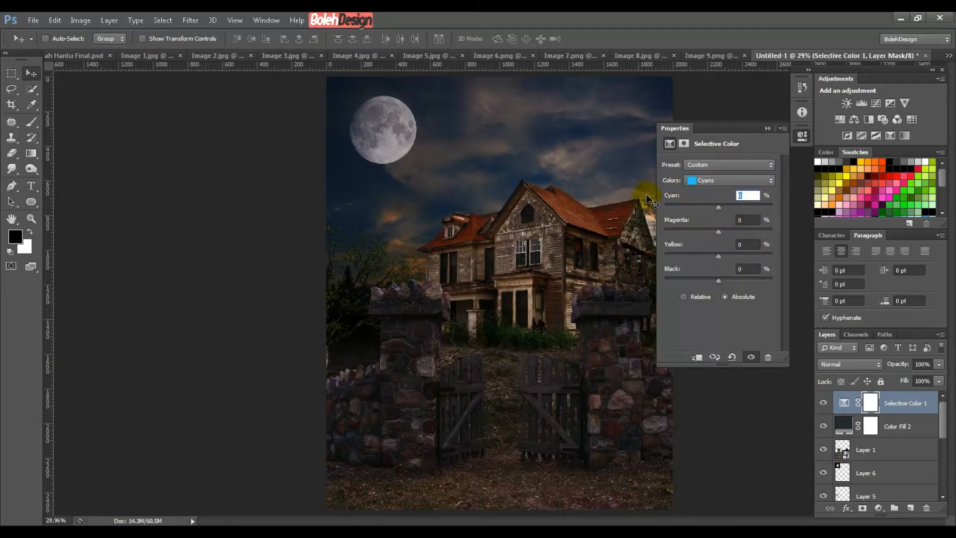
{"action": "type", "text": "20"}
{"action": "key", "text": "Tab"}
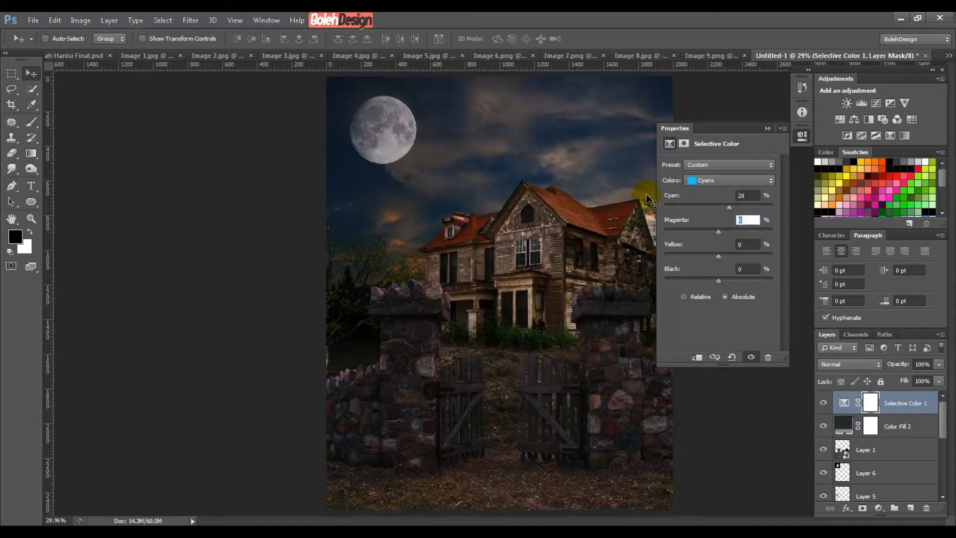
{"action": "type", "text": "5"}
{"action": "key", "text": "Tab"}
{"action": "type", "text": "5"}
{"action": "key", "text": "Tab"}
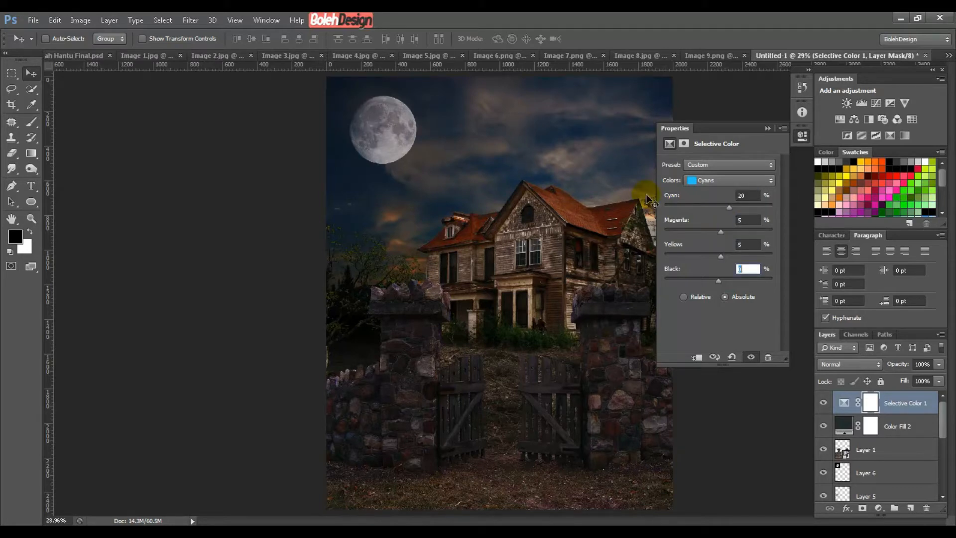
{"action": "type", "text": "1"}
Step: Set the Selective Color Blues to Cyan 10%, Magenta 10% and Yellow 10%
{"action": "left_click", "coordinate": [694, 181]}
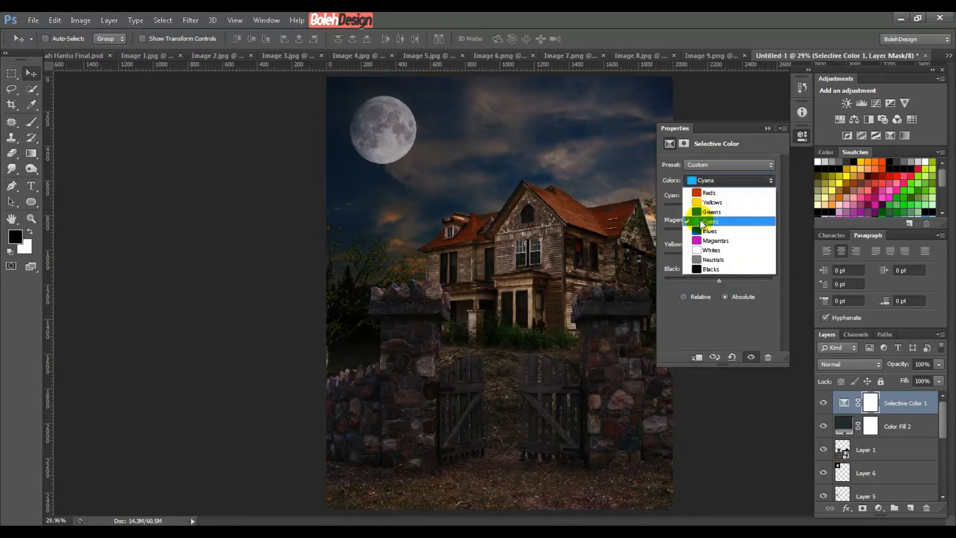
{"action": "left_click", "coordinate": [707, 232]}
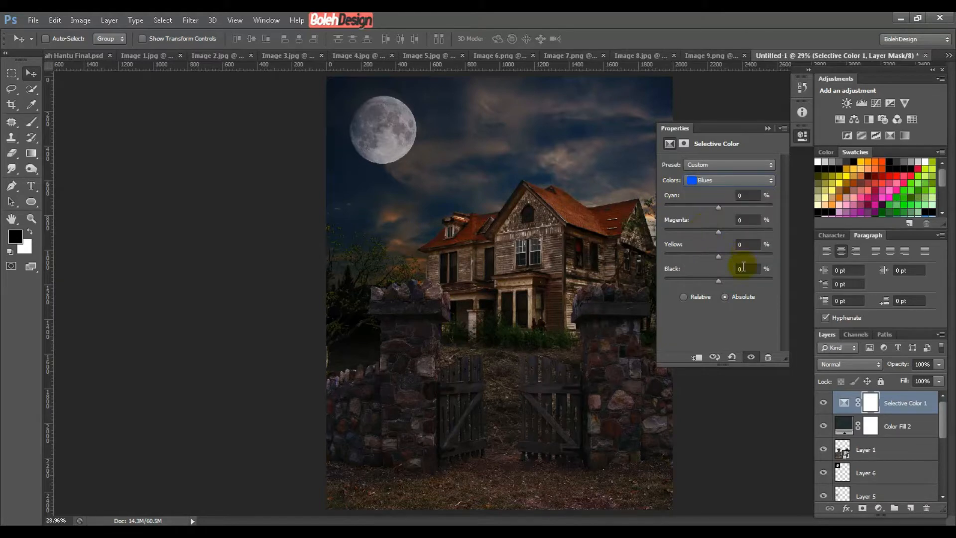
{"action": "left_click", "coordinate": [747, 195]}
{"action": "type", "text": "10"}
{"action": "key", "text": "Tab"}
{"action": "type", "text": "10"}
{"action": "key", "text": "Tab"}
{"action": "type", "text": "10"}
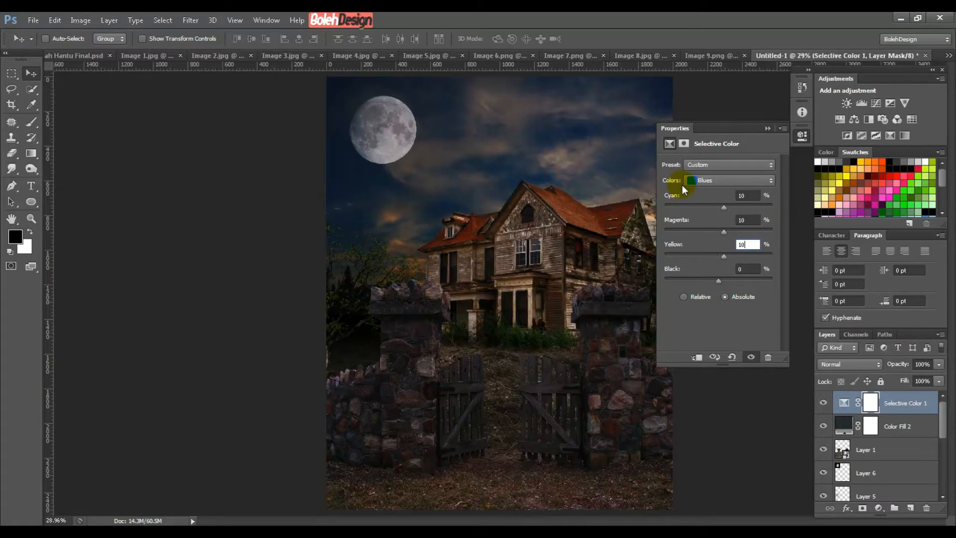
Step: Set the Selective Color Blues' Black to 20%, and the Magentas to Cyan 3%, Magenta 4% and Yellow 5%
{"action": "key", "text": "Tab"}
{"action": "type", "text": "20"}
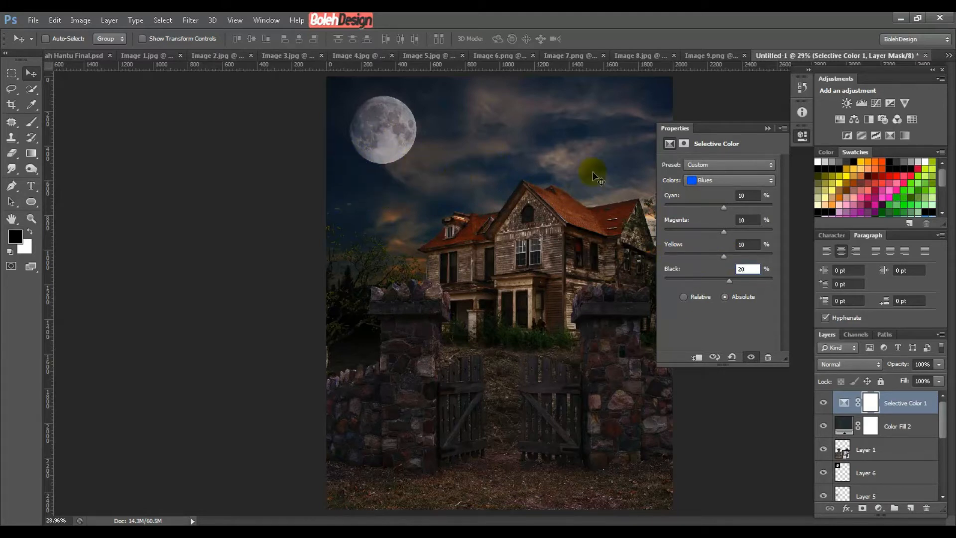
{"action": "left_click", "coordinate": [706, 180]}
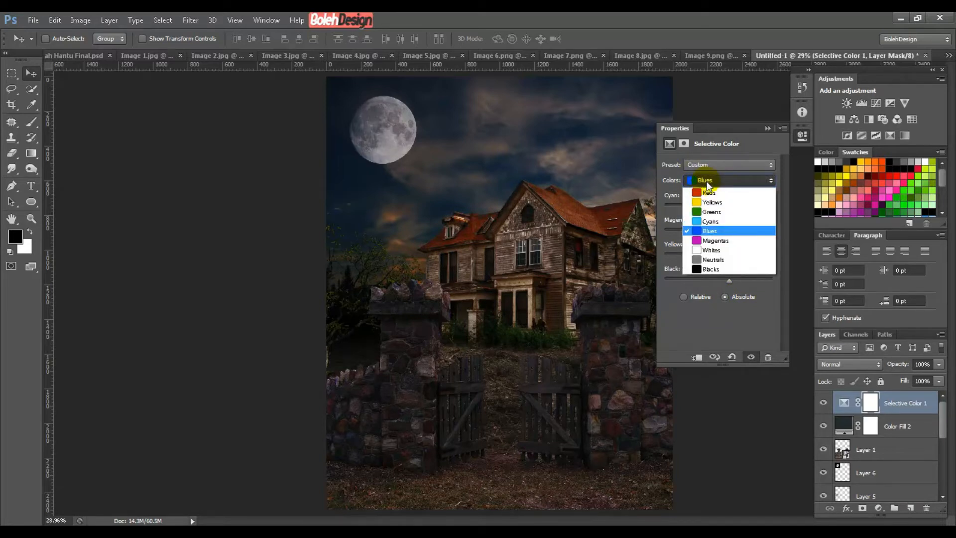
{"action": "left_click", "coordinate": [716, 241]}
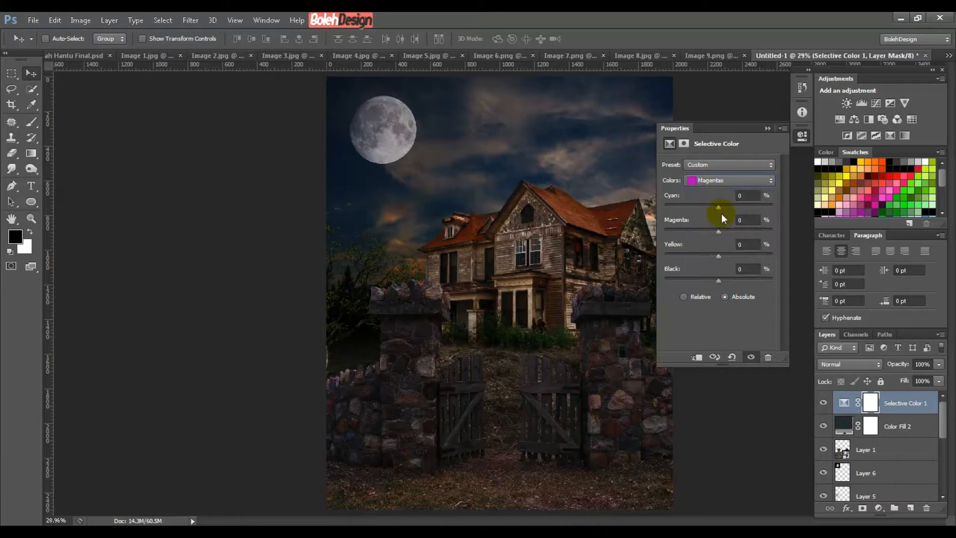
{"action": "left_click", "coordinate": [748, 196]}
{"action": "type", "text": "4"}
{"action": "key", "text": "BackSpace"}
{"action": "type", "text": "3"}
{"action": "key", "text": "Tab"}
{"action": "type", "text": "4"}
{"action": "key", "text": "Tab"}
{"action": "type", "text": "5"}
{"action": "key", "text": "Tab"}
Step: Set the Black value of the Selective Color Whites to -16%
{"action": "left_click", "coordinate": [714, 183]}
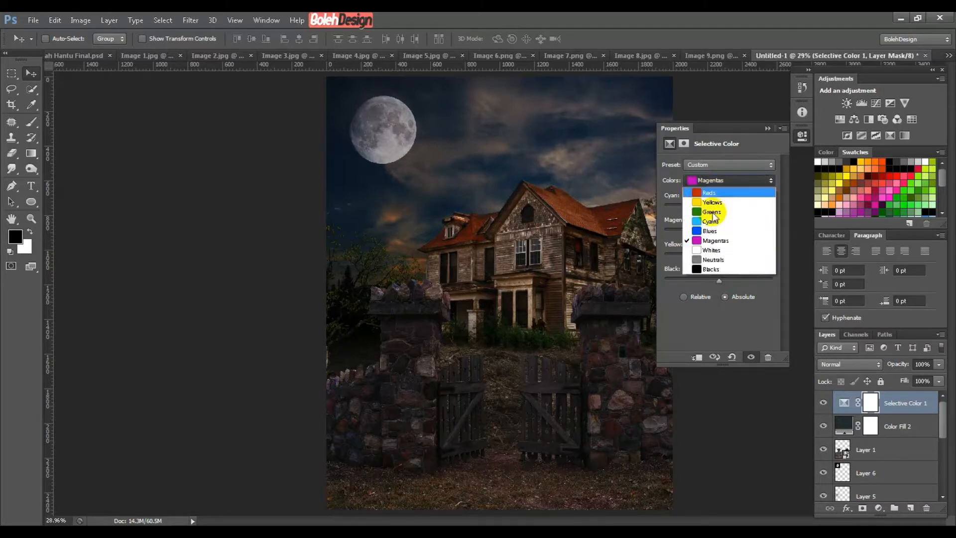
{"action": "left_click", "coordinate": [706, 250]}
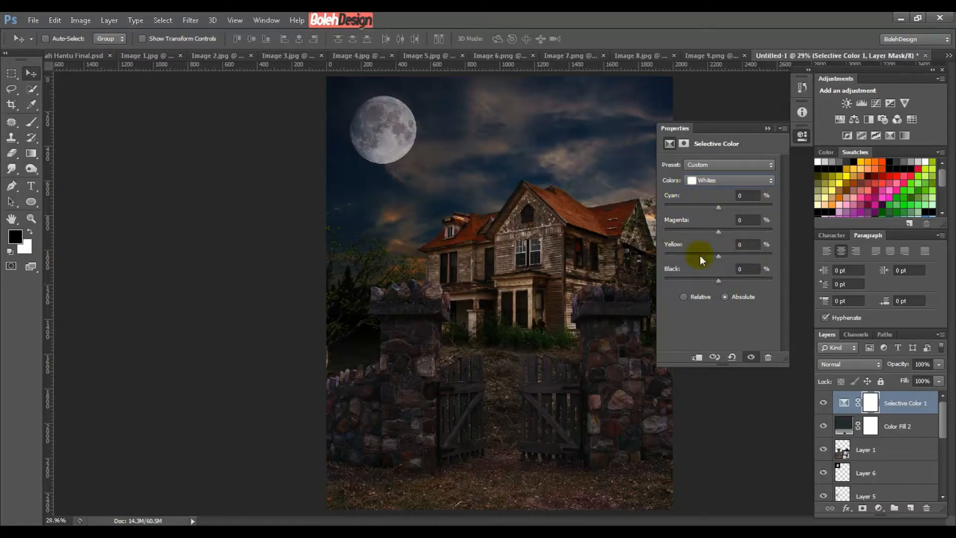
{"action": "left_click", "coordinate": [741, 269]}
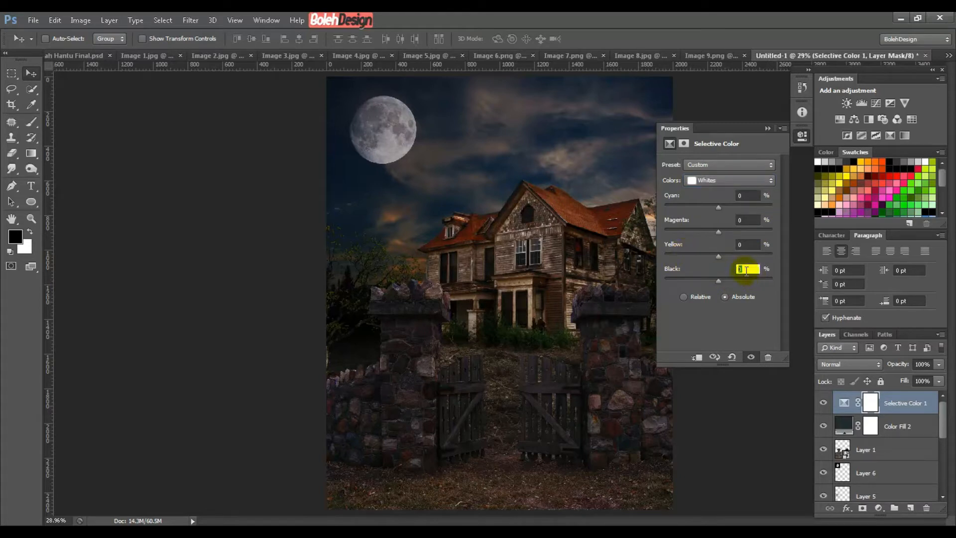
{"action": "type", "text": "-"}
{"action": "type", "text": "10"}
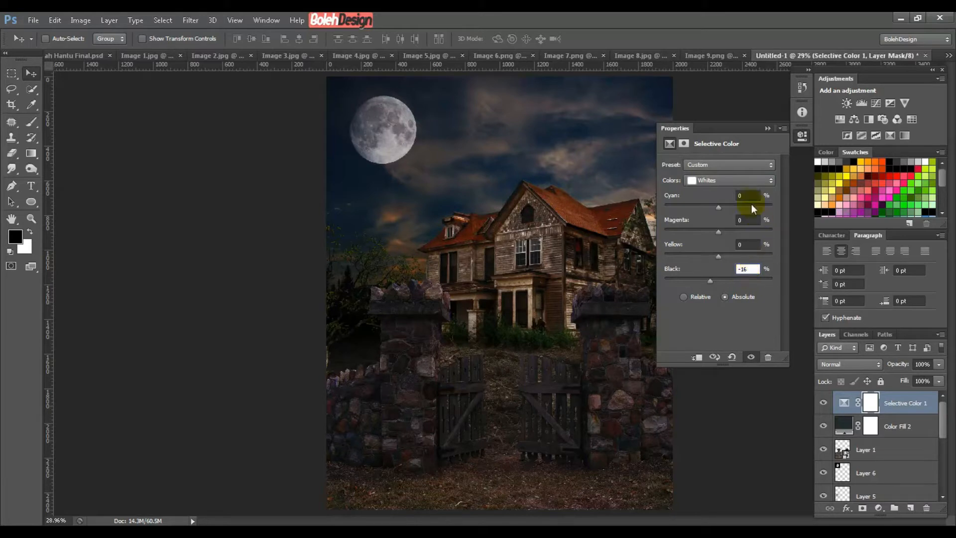
Step: Set the Selective Color Blacks to Cyan 3%, Magenta 3%, Yellow 3% and Black 1%
{"action": "left_click", "coordinate": [745, 182]}
{"action": "left_click", "coordinate": [718, 271]}
{"action": "left_click", "coordinate": [753, 198]}
{"action": "type", "text": "3"}
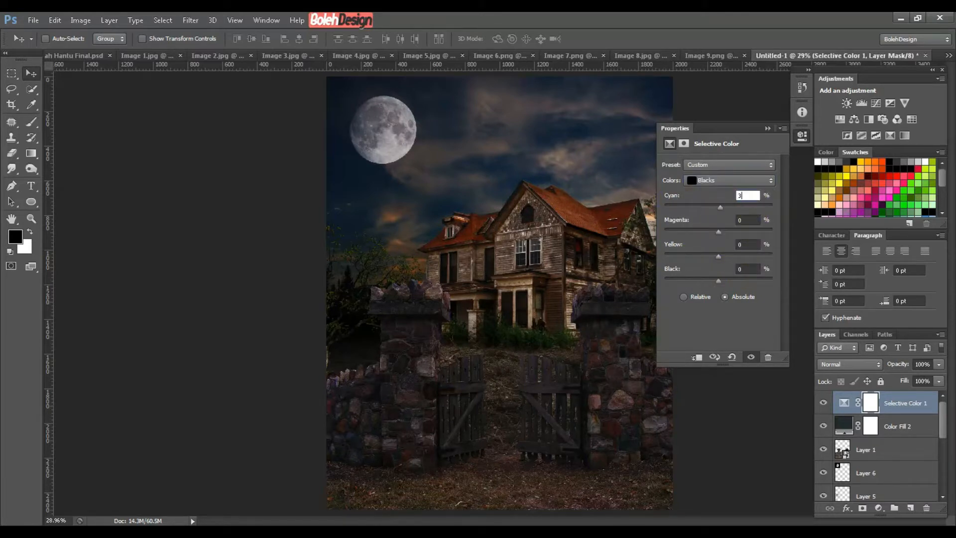
{"action": "key", "text": "Tab"}
{"action": "type", "text": "3"}
{"action": "key", "text": "Tab"}
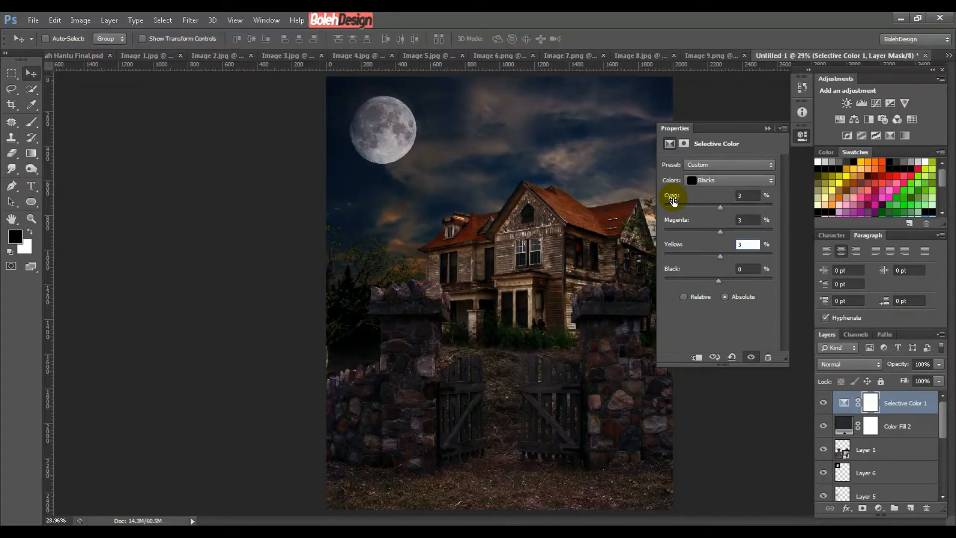
{"action": "key", "text": "Tab"}
{"action": "type", "text": "1"}
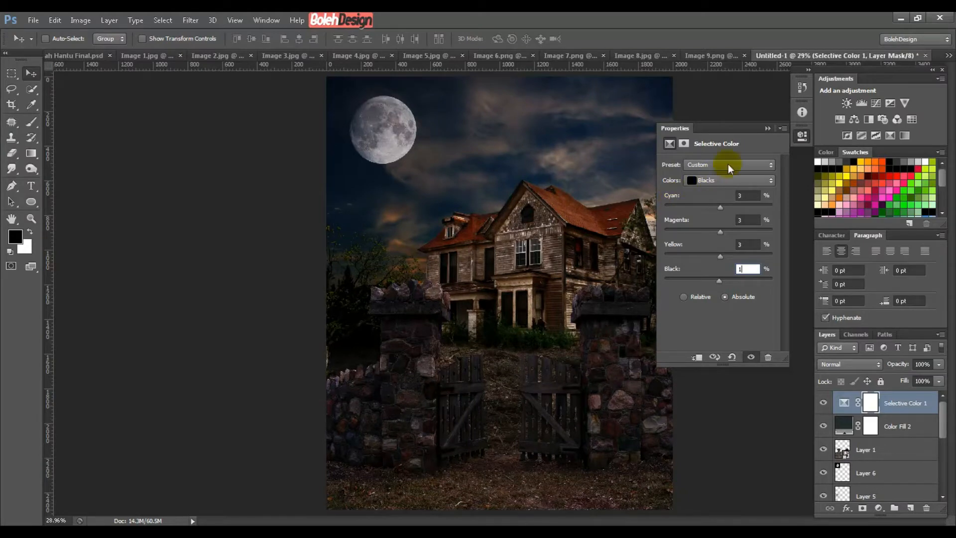
Step: Compare the scene with the Selective Color 1 and Color Fill 2 layers hidden and shown again
{"action": "left_click", "coordinate": [825, 404]}
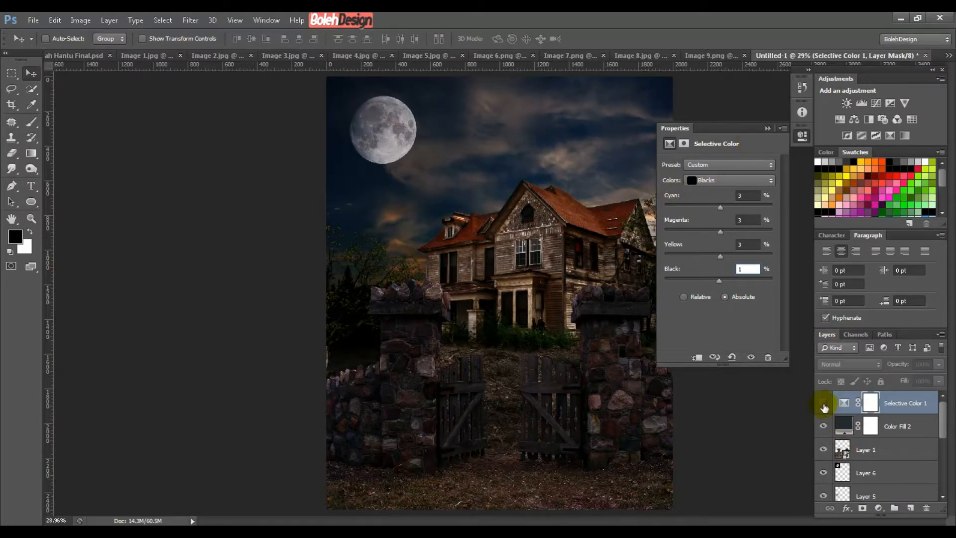
{"action": "left_click", "coordinate": [824, 424]}
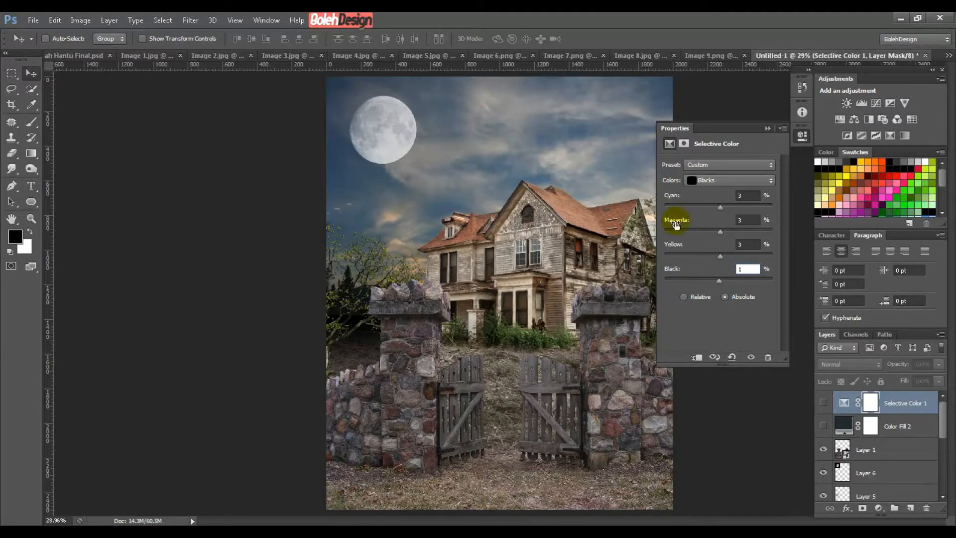
{"action": "left_click", "coordinate": [769, 128]}
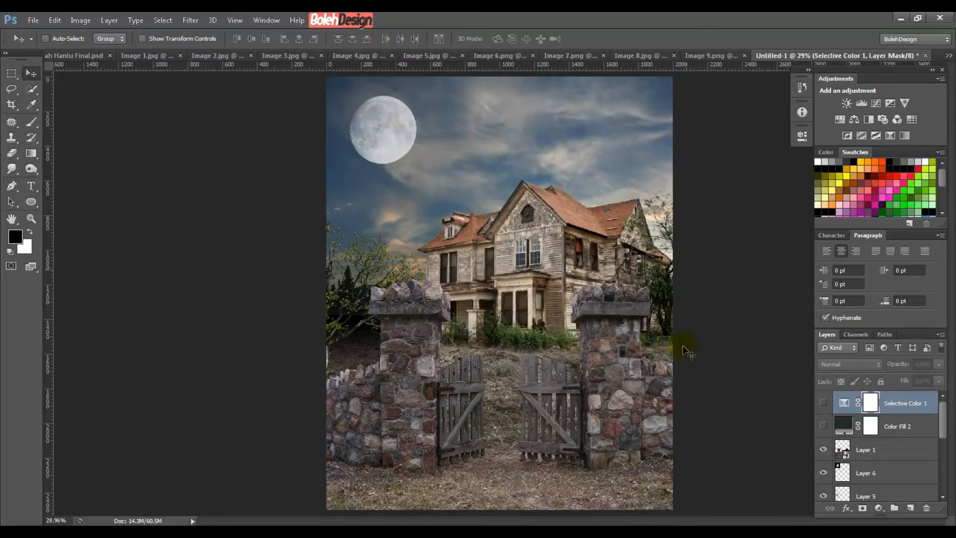
{"action": "left_click", "coordinate": [823, 426]}
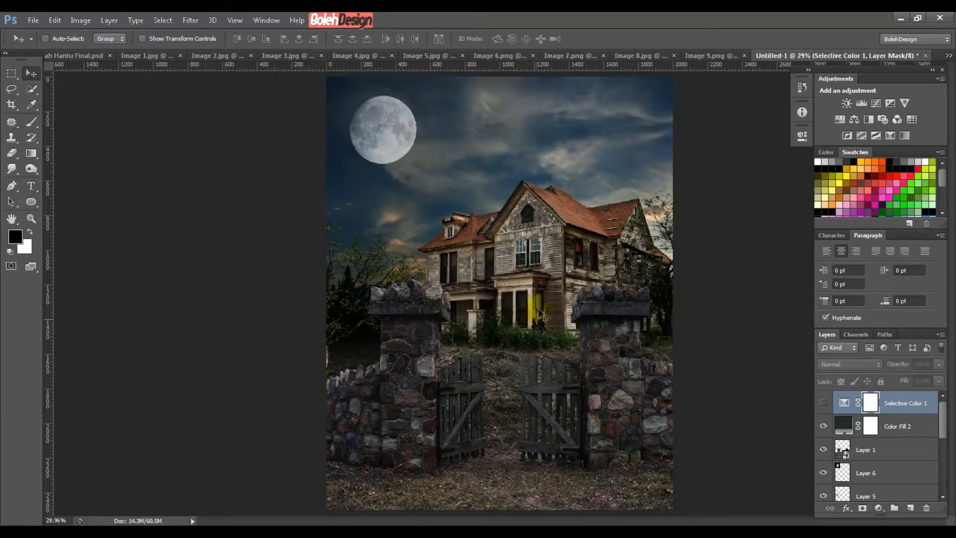
{"action": "left_click", "coordinate": [822, 403]}
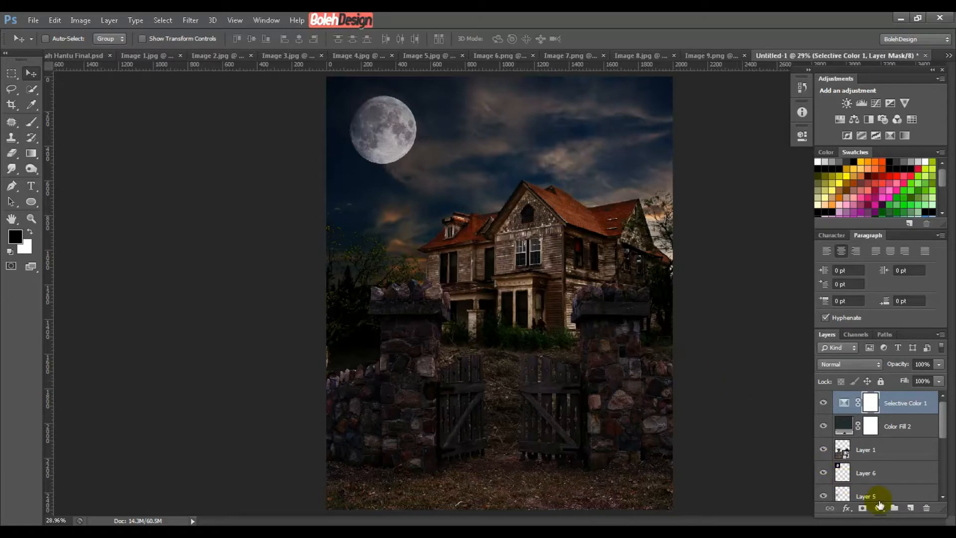
Step: Add a Vibrance adjustment layer above Selective Color 1 with Vibrance 18 and Saturation -25
{"action": "left_click", "coordinate": [880, 508]}
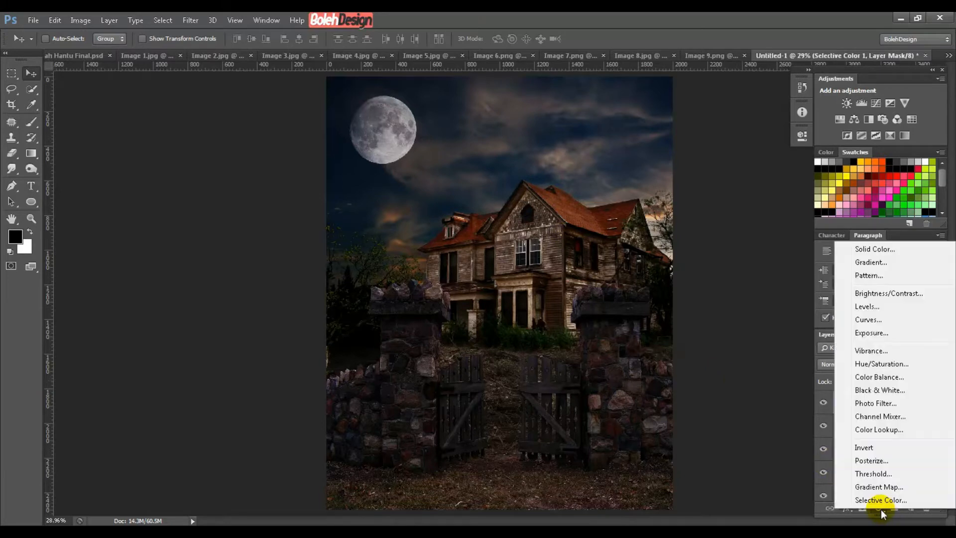
{"action": "left_click", "coordinate": [862, 351]}
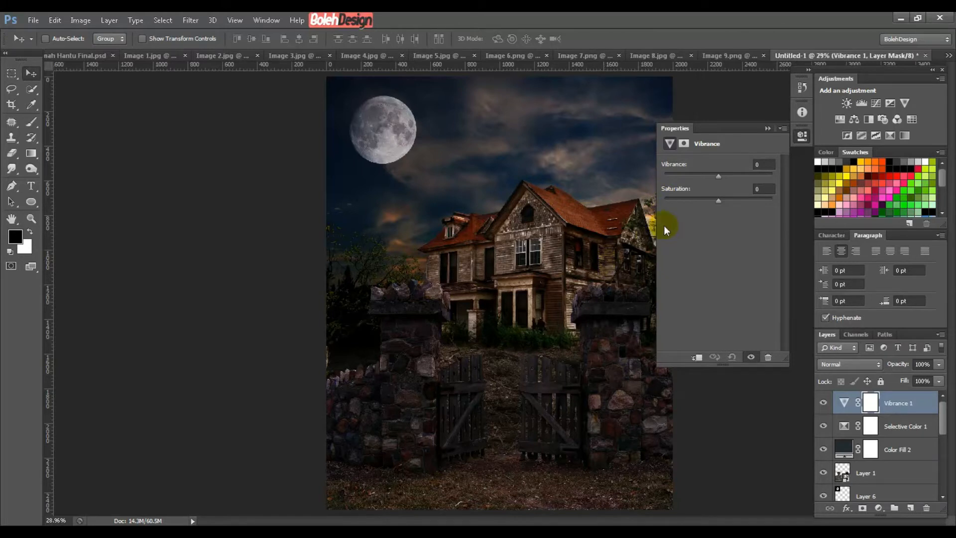
{"action": "left_click", "coordinate": [756, 166]}
{"action": "type", "text": "18"}
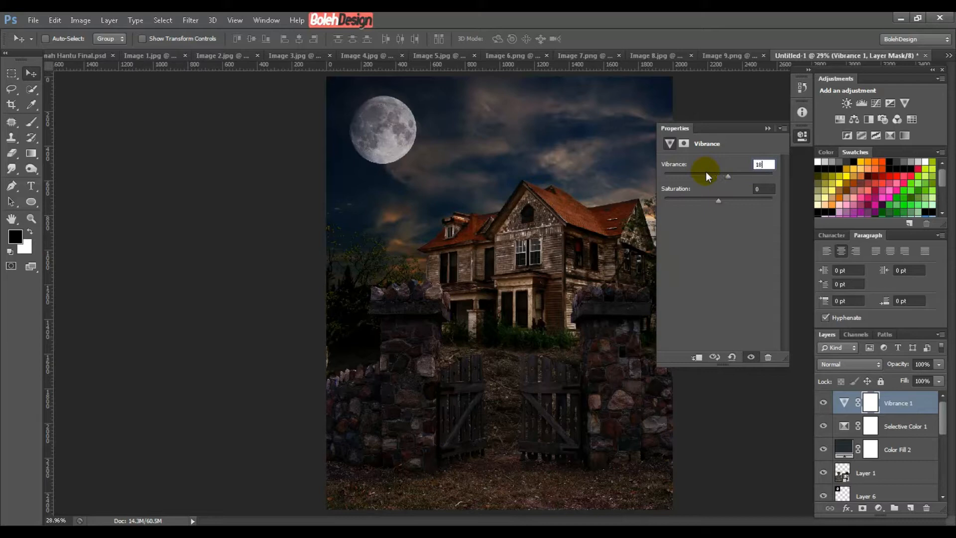
{"action": "left_click", "coordinate": [758, 189]}
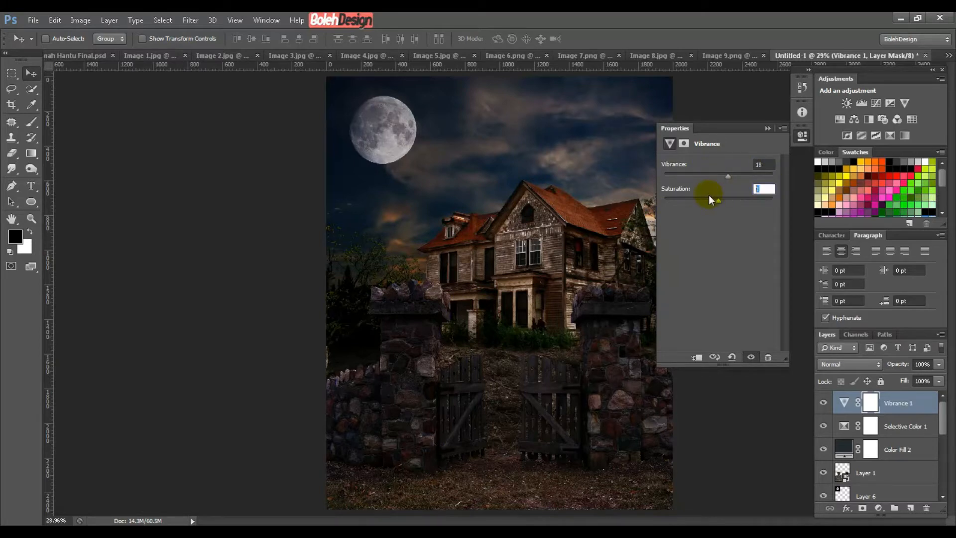
{"action": "type", "text": "-25"}
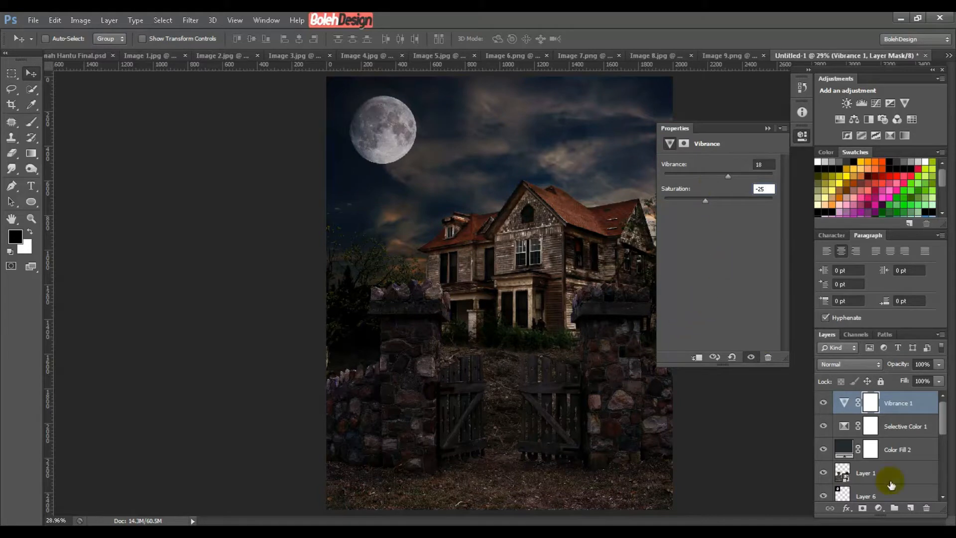
Step: Toggle the Vibrance 1 layer's visibility to compare the scene before and after, leaving the layer visible
{"action": "left_click", "coordinate": [823, 405]}
{"action": "left_click", "coordinate": [823, 405]}
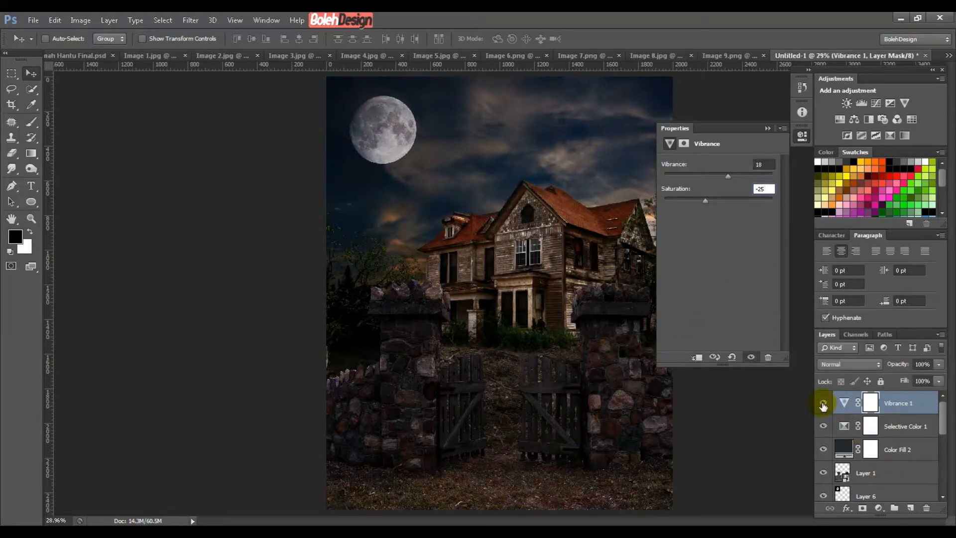
{"action": "left_click", "coordinate": [823, 404]}
{"action": "left_click", "coordinate": [823, 404]}
{"action": "left_click", "coordinate": [823, 404]}
{"action": "left_click", "coordinate": [824, 404]}
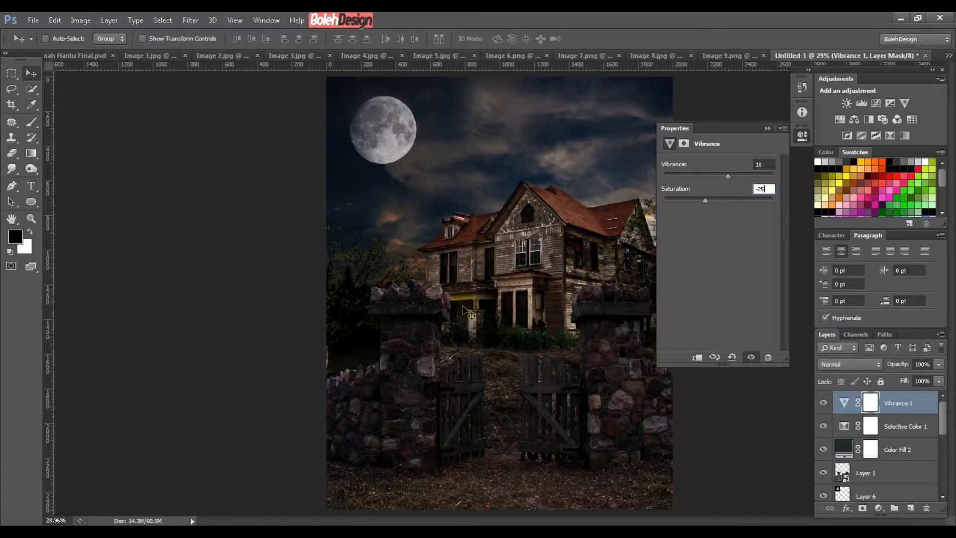
{"action": "left_click", "coordinate": [768, 129]}
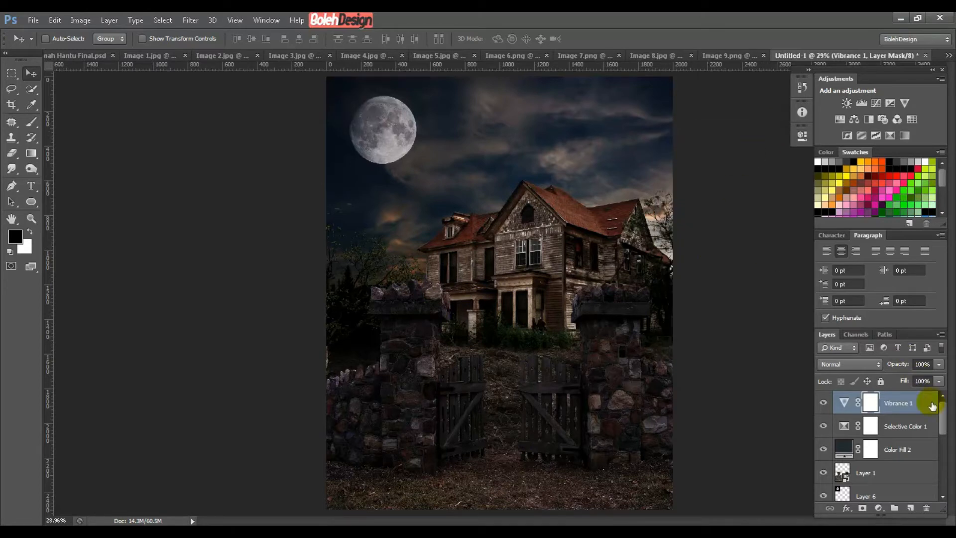
Step: Add a Photo Filter adjustment layer using the Deep Blue filter at 70% density
{"action": "left_click", "coordinate": [880, 508]}
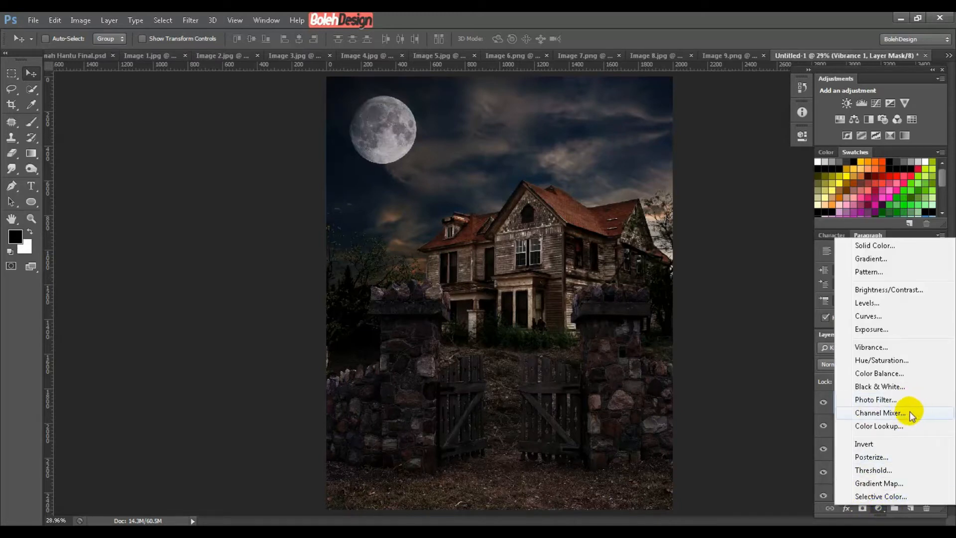
{"action": "left_click", "coordinate": [894, 400]}
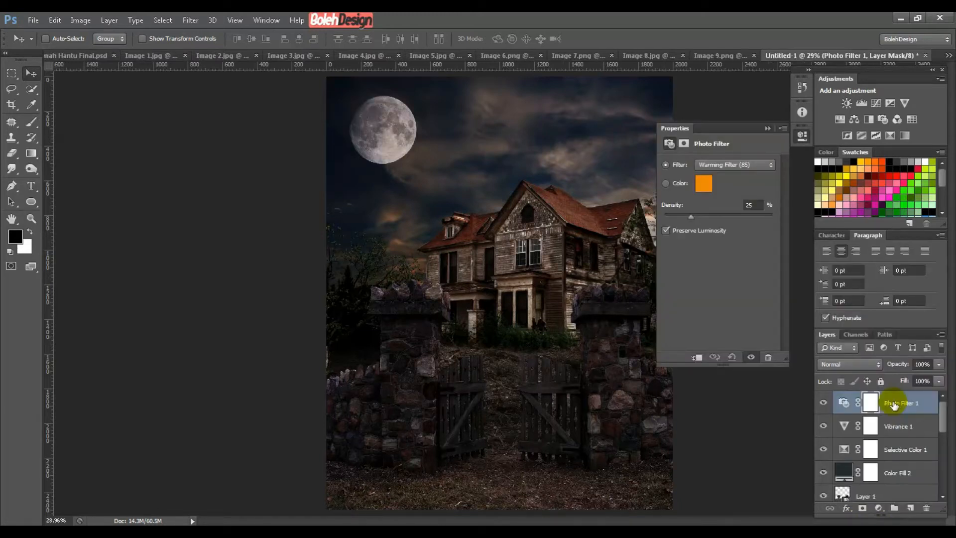
{"action": "left_click", "coordinate": [715, 166]}
{"action": "left_click", "coordinate": [727, 333]}
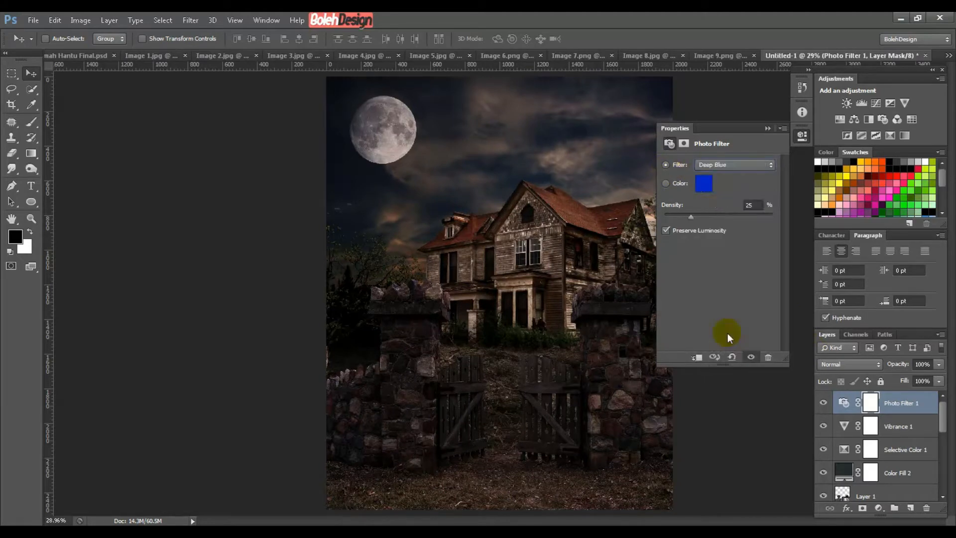
{"action": "left_click", "coordinate": [752, 205]}
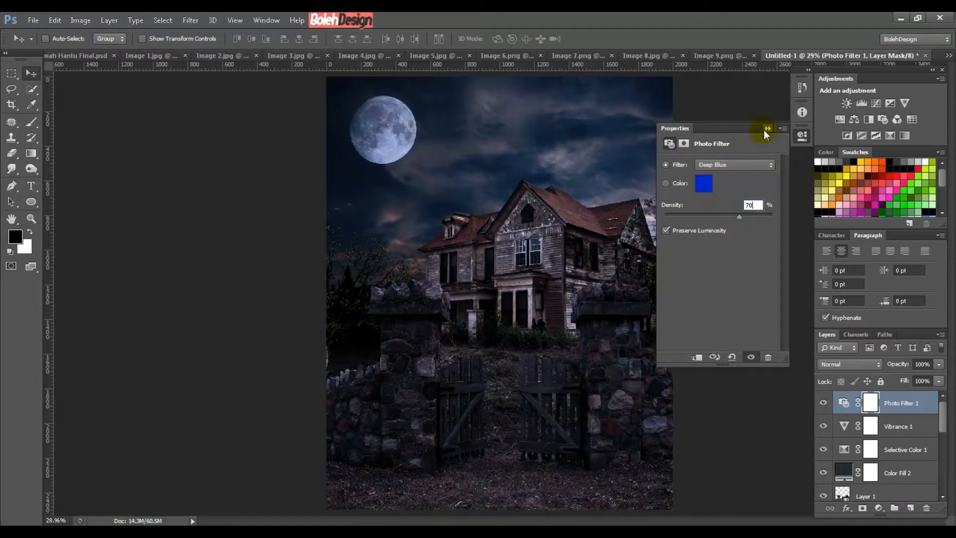
Step: Compare the scene with the Deep Blue photo filter layer hidden and shown again
{"action": "left_click", "coordinate": [823, 401]}
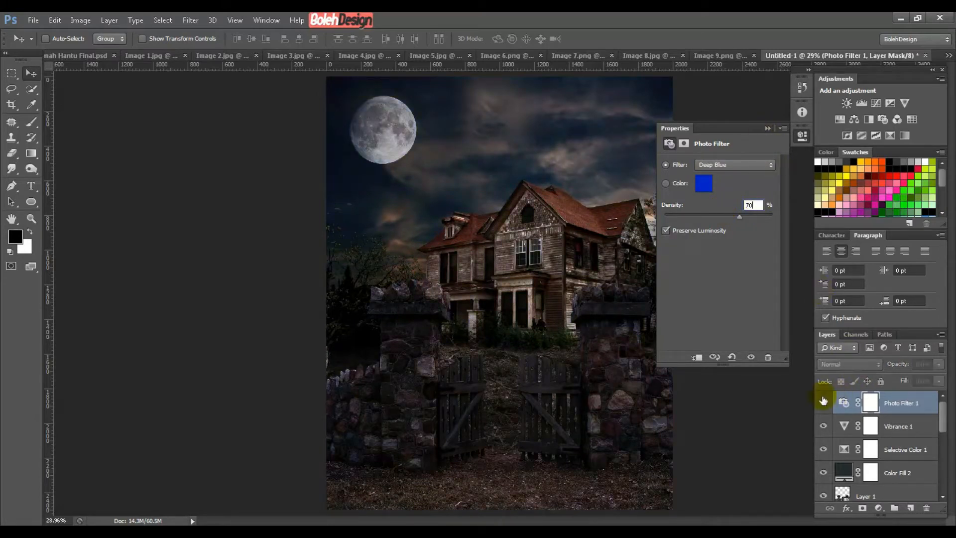
{"action": "left_click", "coordinate": [823, 401]}
{"action": "left_click", "coordinate": [766, 129]}
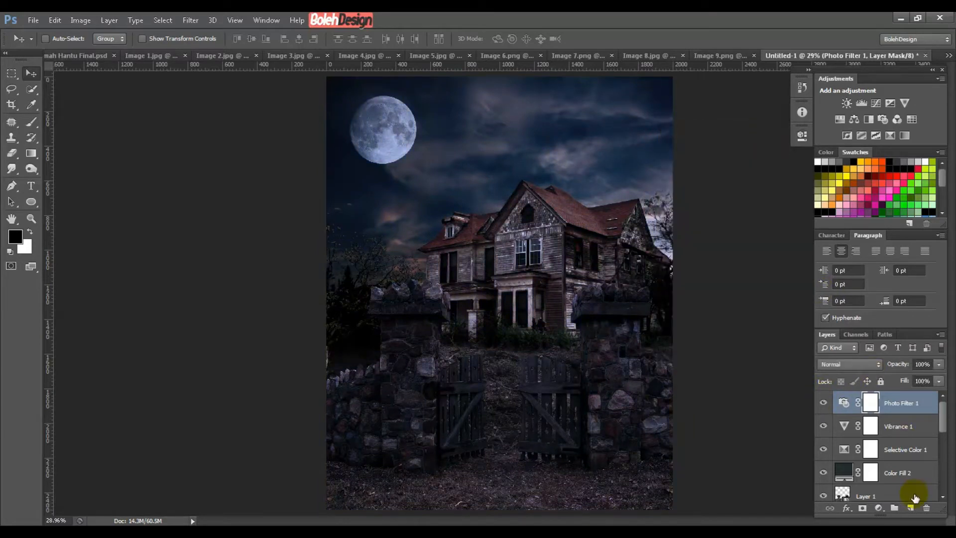
Step: Add a second Photo Filter adjustment layer using the Sepia filter at 50% density
{"action": "left_click", "coordinate": [879, 508]}
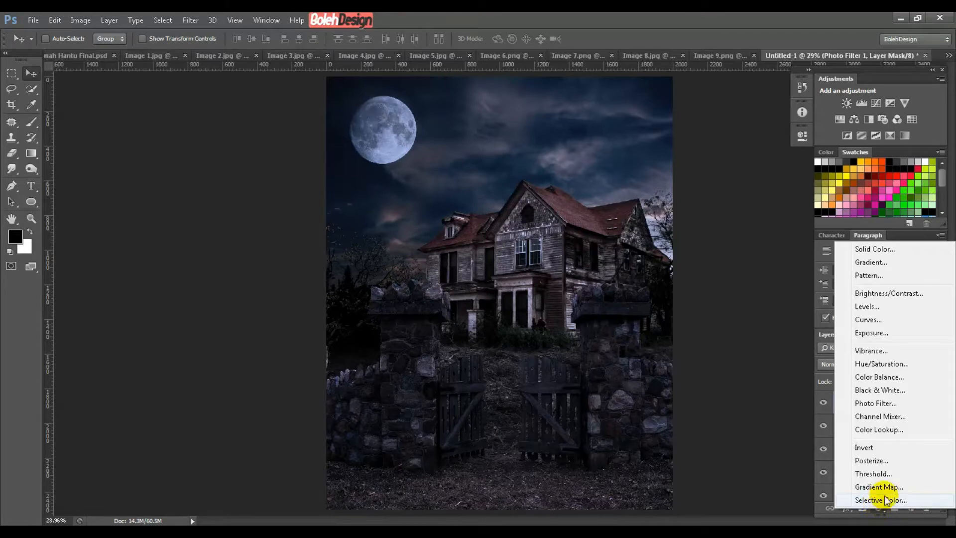
{"action": "left_click", "coordinate": [890, 405]}
{"action": "left_click", "coordinate": [731, 166]}
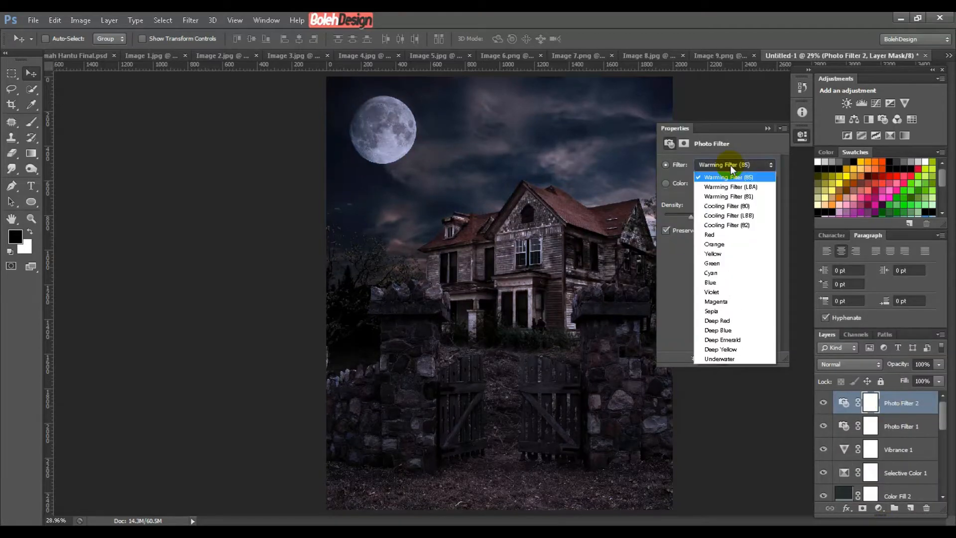
{"action": "left_click", "coordinate": [722, 310]}
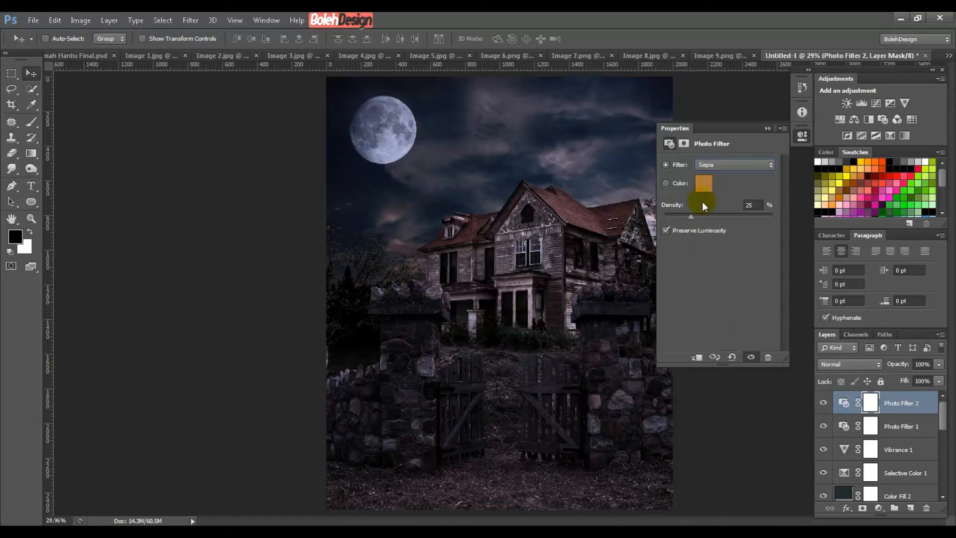
{"action": "double_click", "coordinate": [751, 205]}
{"action": "type", "text": "50"}
{"action": "left_click", "coordinate": [767, 128]}
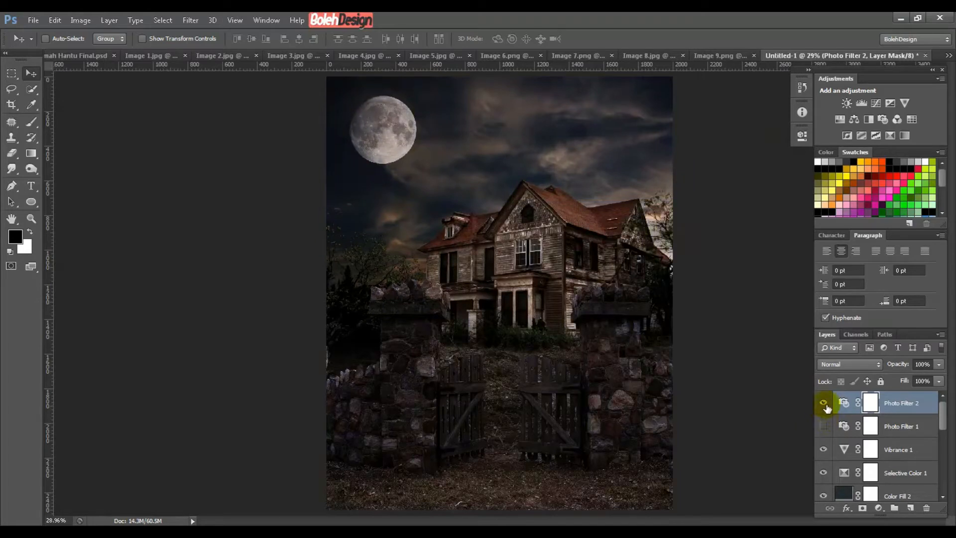
Step: Compare the scene with both photo filter layers hidden and shown again
{"action": "left_click", "coordinate": [824, 402]}
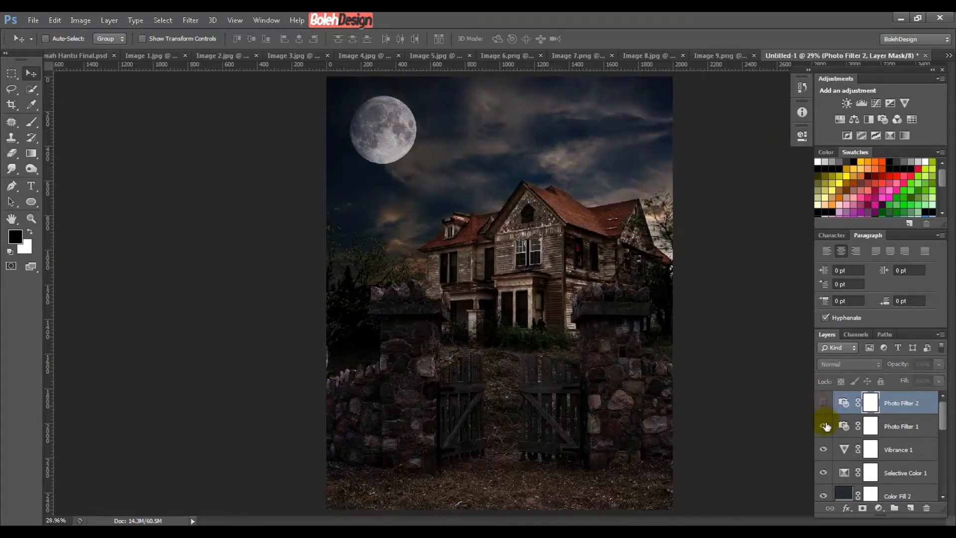
{"action": "left_click", "coordinate": [823, 402]}
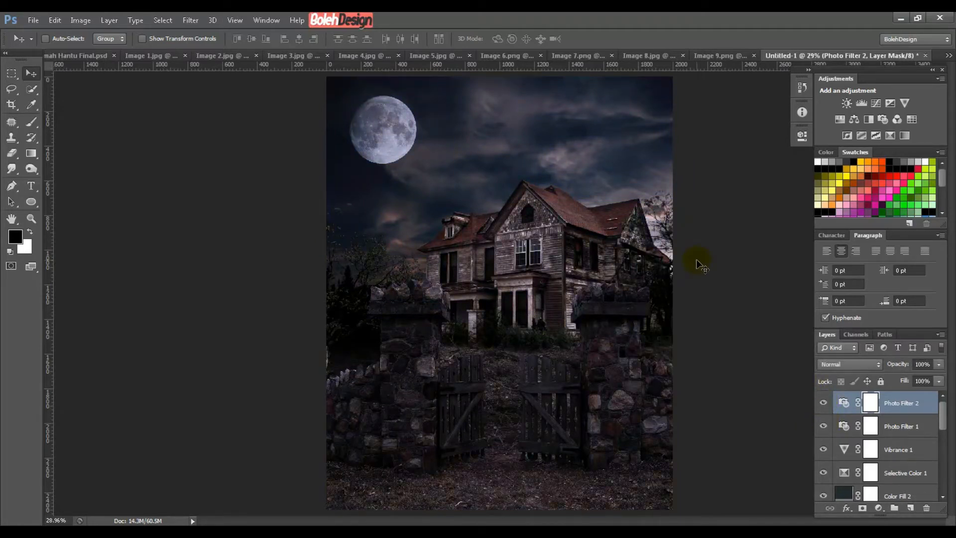
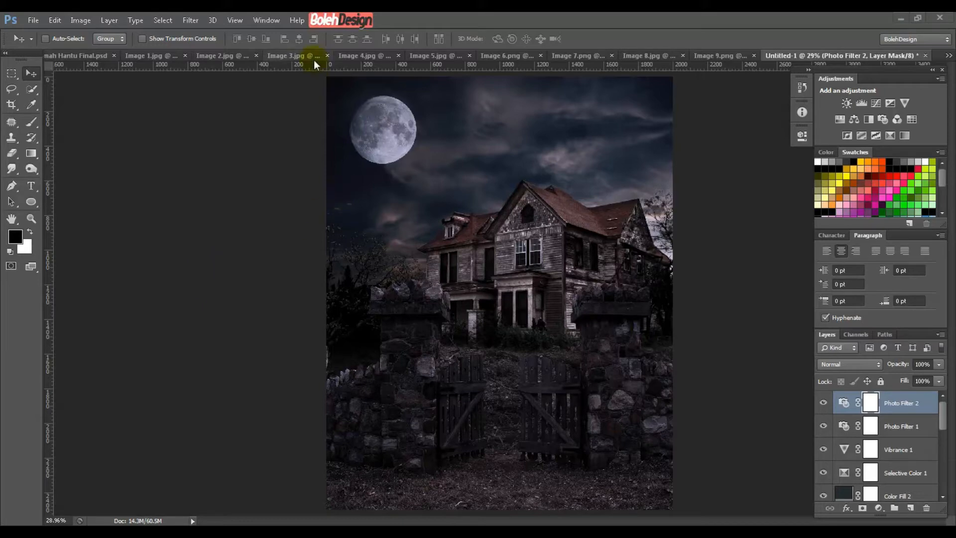
Step: In Image 4.jpg, show the masked woman layer and the green Color Fill layer beneath it, leaving nothing selected
{"action": "left_click", "coordinate": [357, 57]}
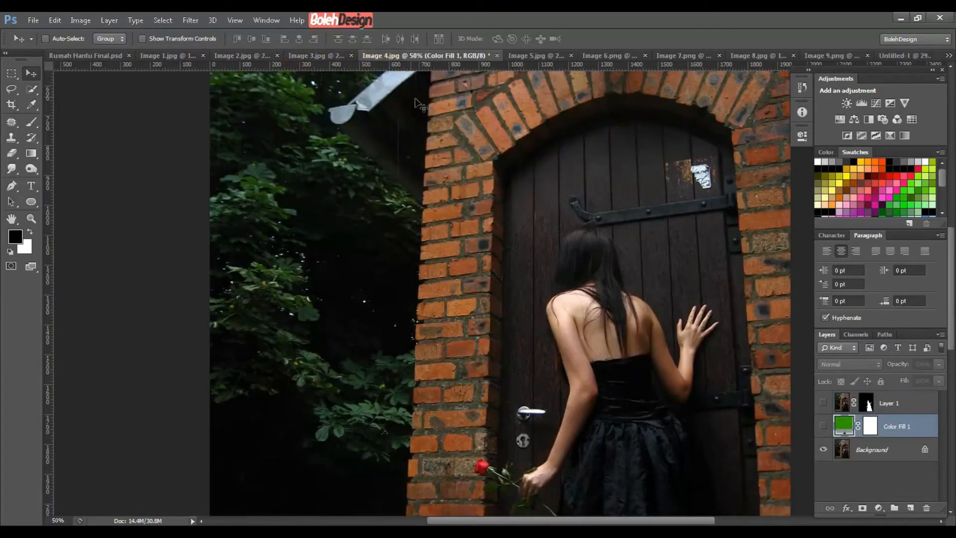
{"action": "key", "text": "ctrl+0"}
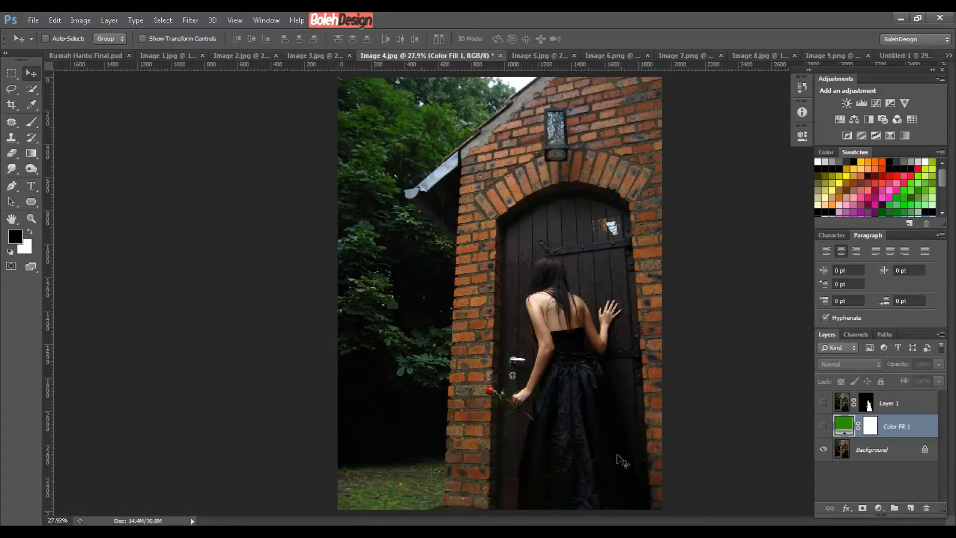
{"action": "key", "text": "ctrl+plus"}
{"action": "key", "text": "ctrl+plus"}
{"action": "key", "text": "ctrl+plus"}
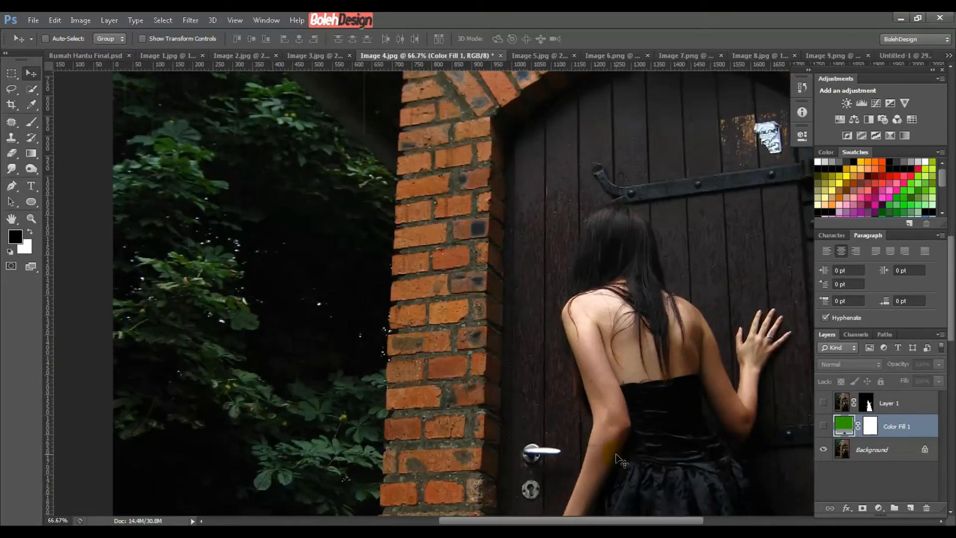
{"action": "key", "text": "ctrl+plus"}
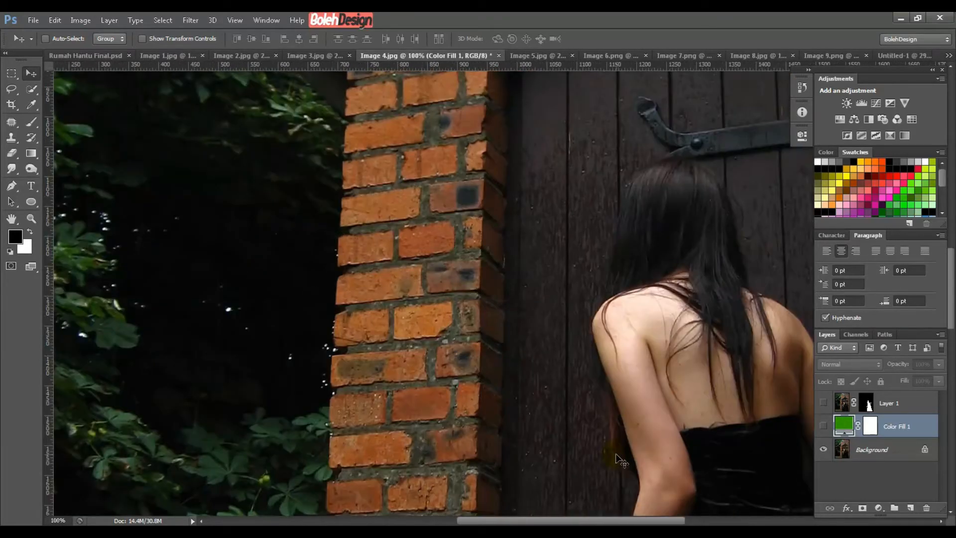
{"action": "left_click_drag", "start_coordinate": [668, 474], "coordinate": [611, 237]}
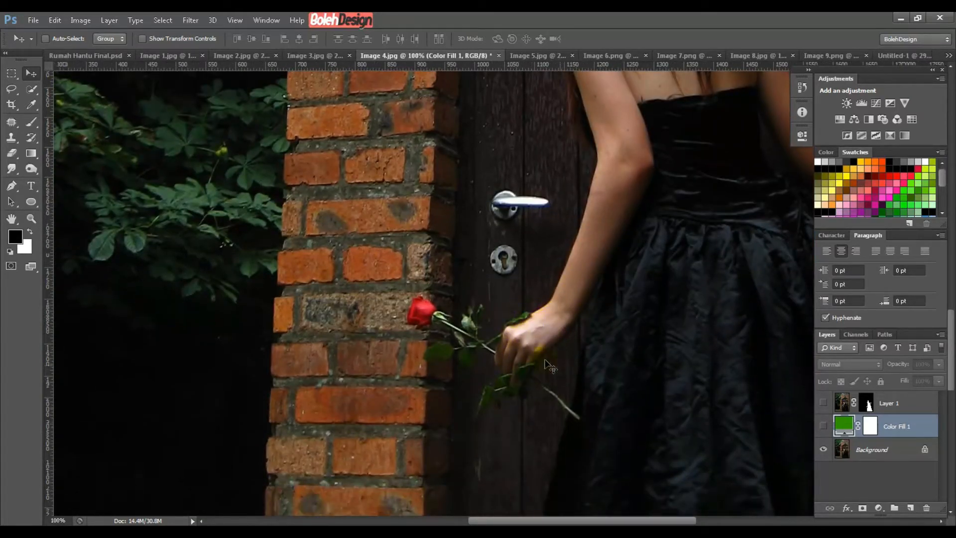
{"action": "left_click", "coordinate": [867, 403], "text": "ctrl"}
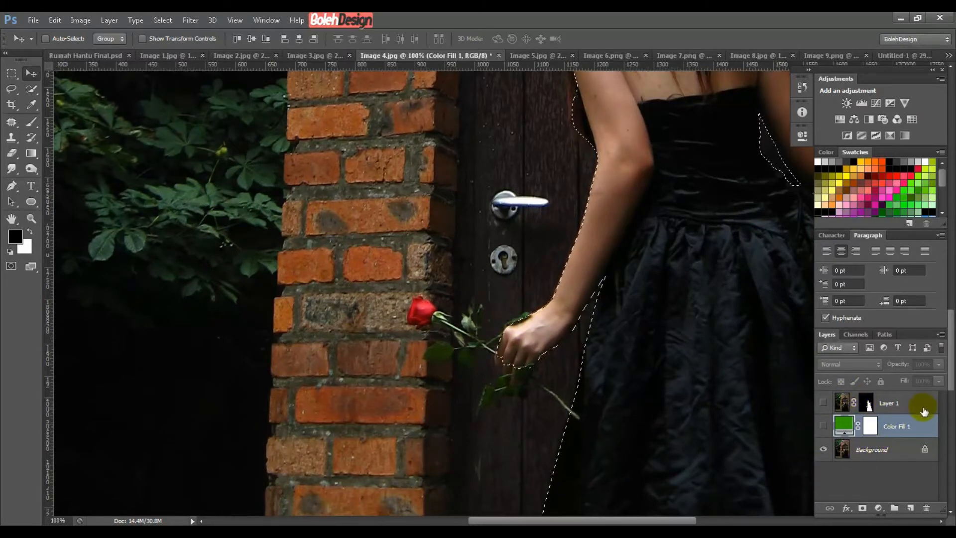
{"action": "left_click", "coordinate": [824, 402]}
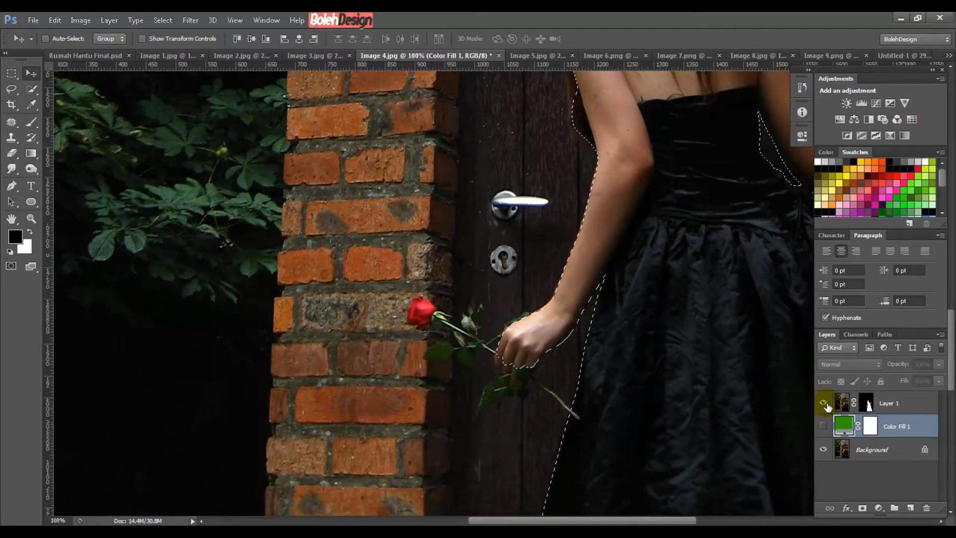
{"action": "left_click", "coordinate": [823, 426]}
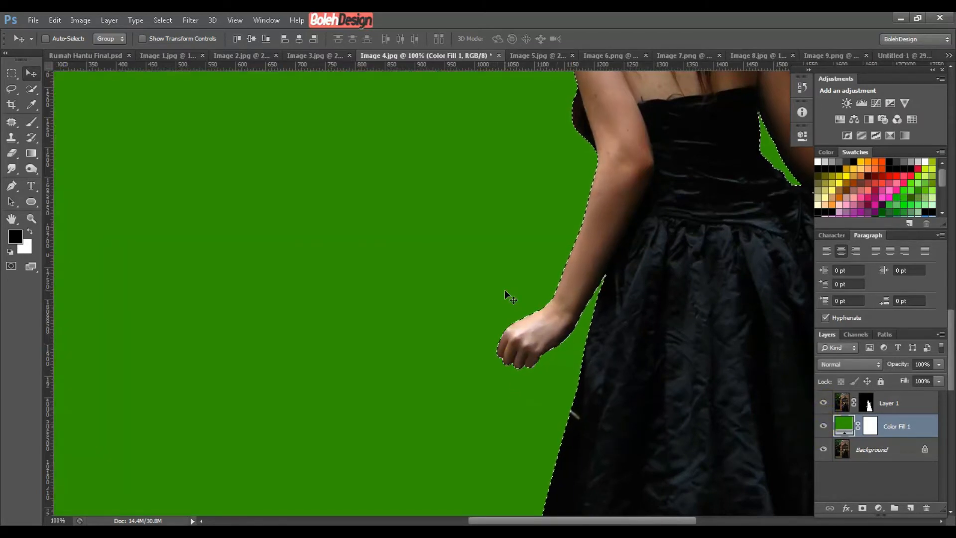
{"action": "key", "text": "ctrl+d"}
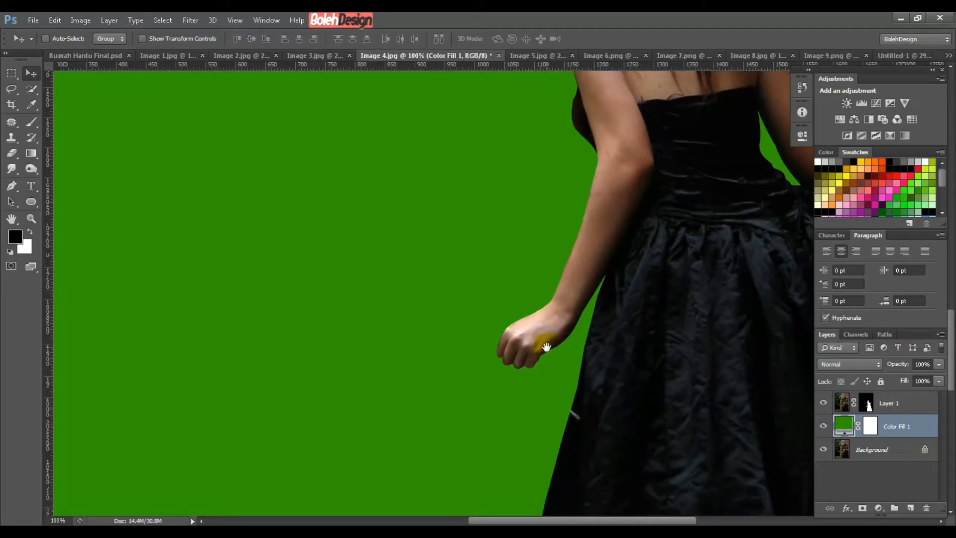
{"action": "left_click_drag", "start_coordinate": [547, 347], "coordinate": [472, 417]}
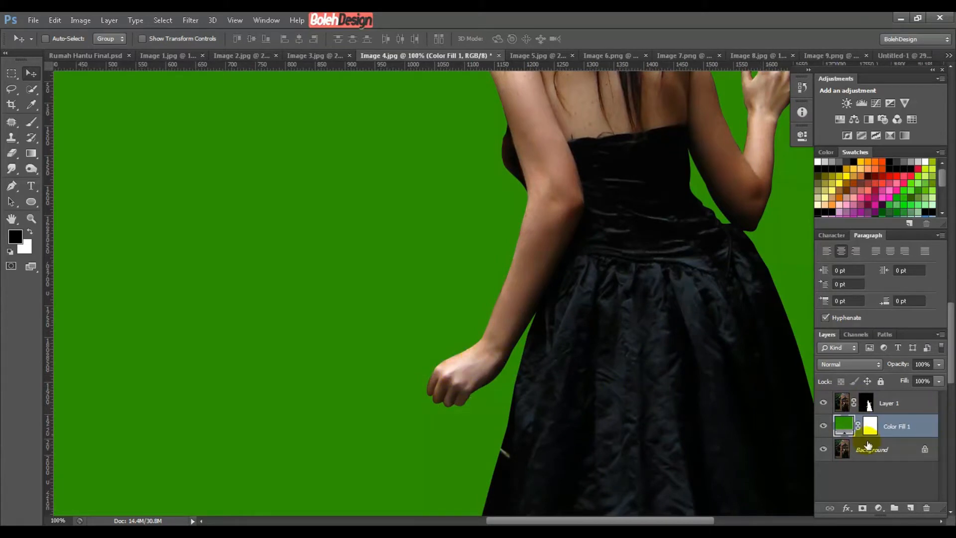
Step: Duplicate the Background above the green fill and mask the copy with Layer 1's mask shape, with Layer 1 hidden
{"action": "left_click", "coordinate": [896, 451]}
{"action": "key", "text": "ctrl+j"}
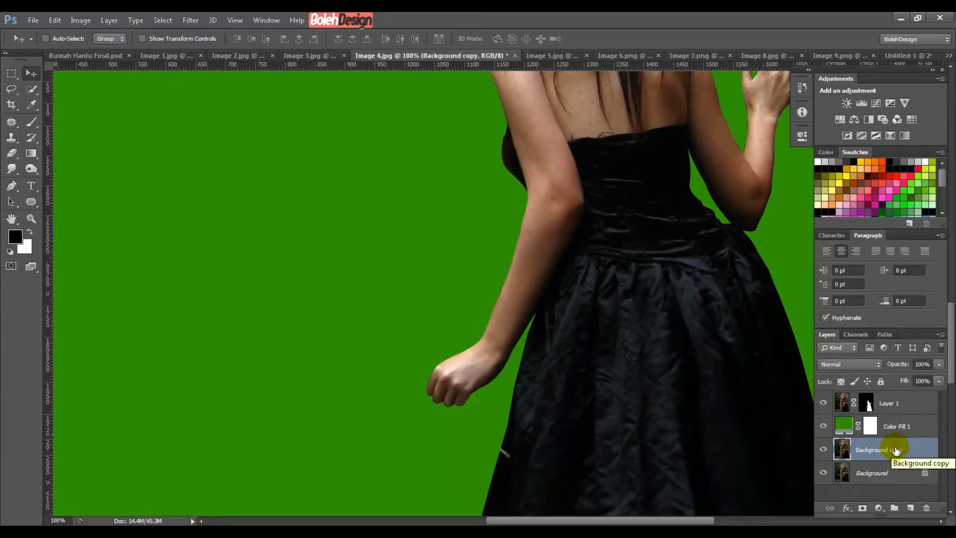
{"action": "left_click_drag", "start_coordinate": [874, 448], "coordinate": [876, 413]}
{"action": "left_click", "coordinate": [869, 404], "text": "ctrl"}
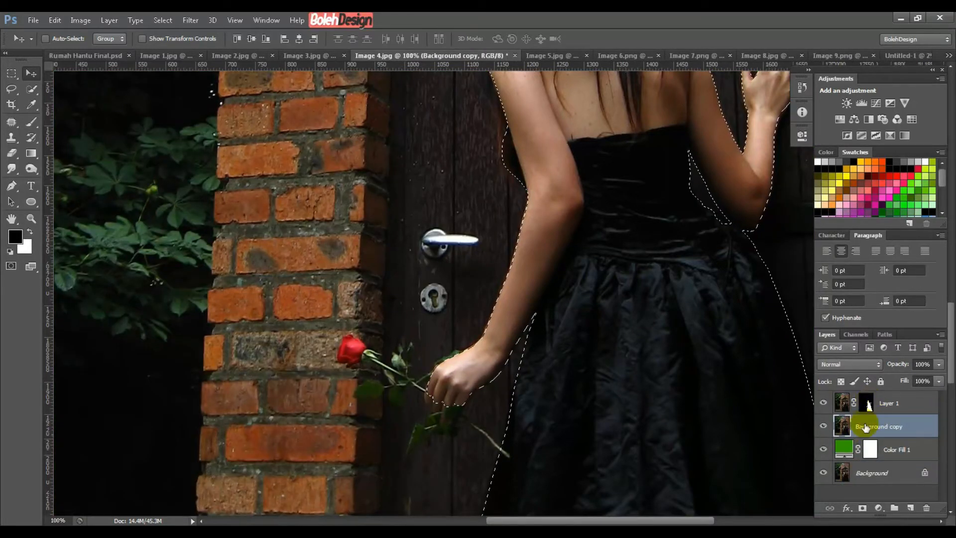
{"action": "left_click", "coordinate": [863, 508]}
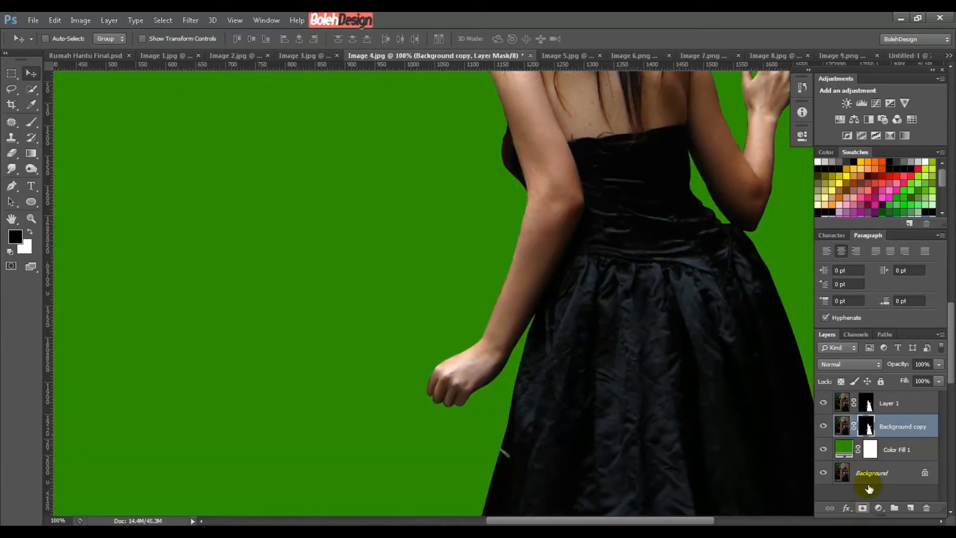
{"action": "left_click", "coordinate": [824, 403]}
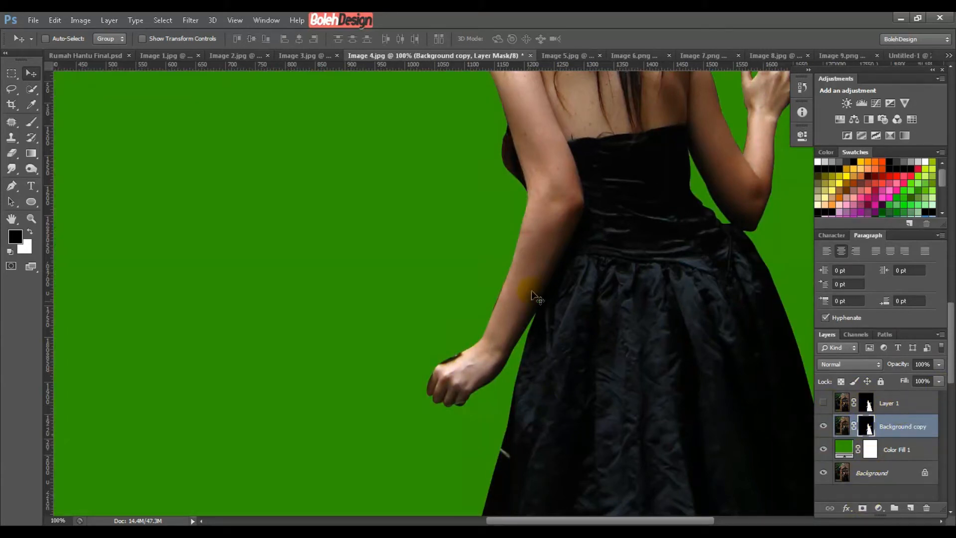
Step: Compare the woman's cut-out edges around the hand and rose with the green fill hidden and shown again
{"action": "left_click_drag", "start_coordinate": [540, 246], "coordinate": [463, 372]}
{"action": "left_click_drag", "start_coordinate": [546, 397], "coordinate": [611, 212]}
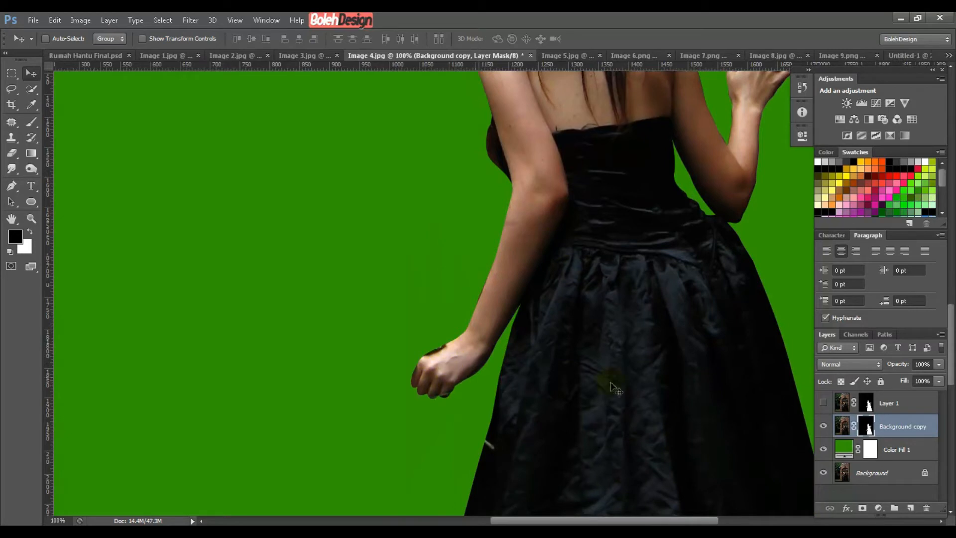
{"action": "left_click", "coordinate": [823, 450]}
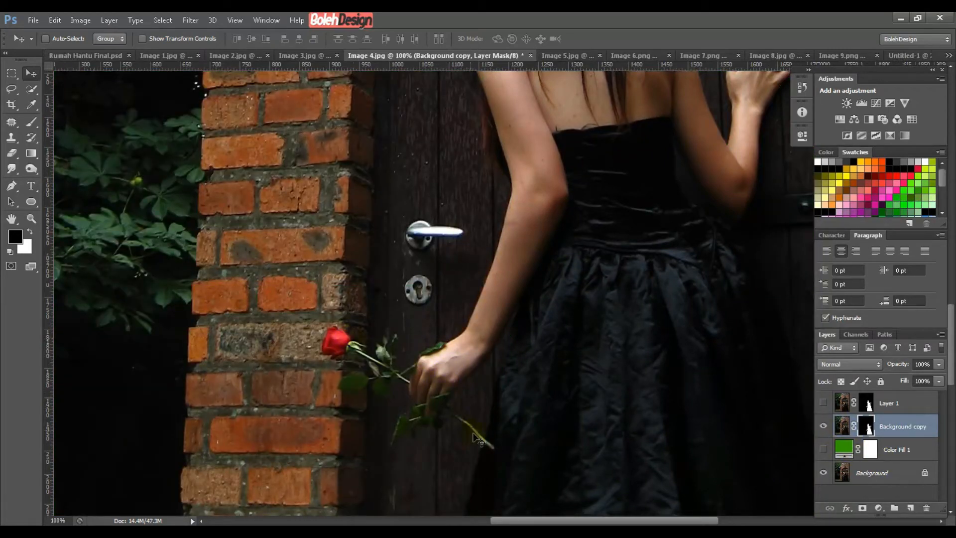
{"action": "left_click", "coordinate": [823, 450]}
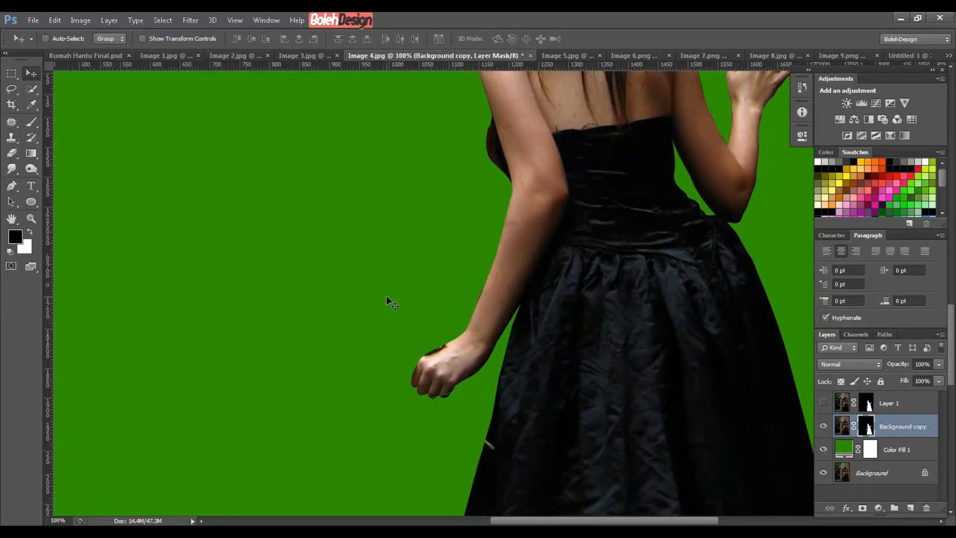
Step: Set up the Smudge tool with a soft round 59 px brush at 0% hardness and 20% strength
{"action": "key", "text": "ctrl+plus"}
{"action": "key", "text": "ctrl+plus"}
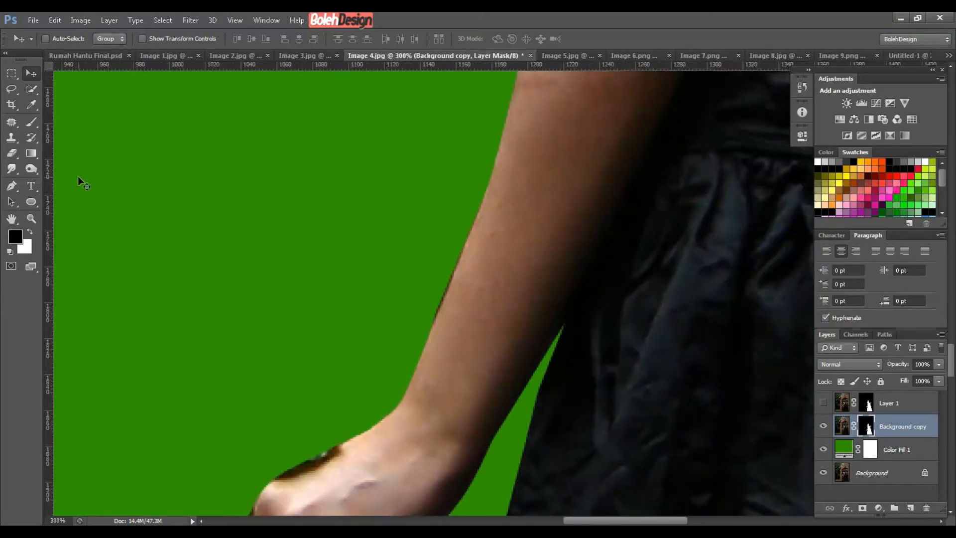
{"action": "left_click", "coordinate": [9, 172]}
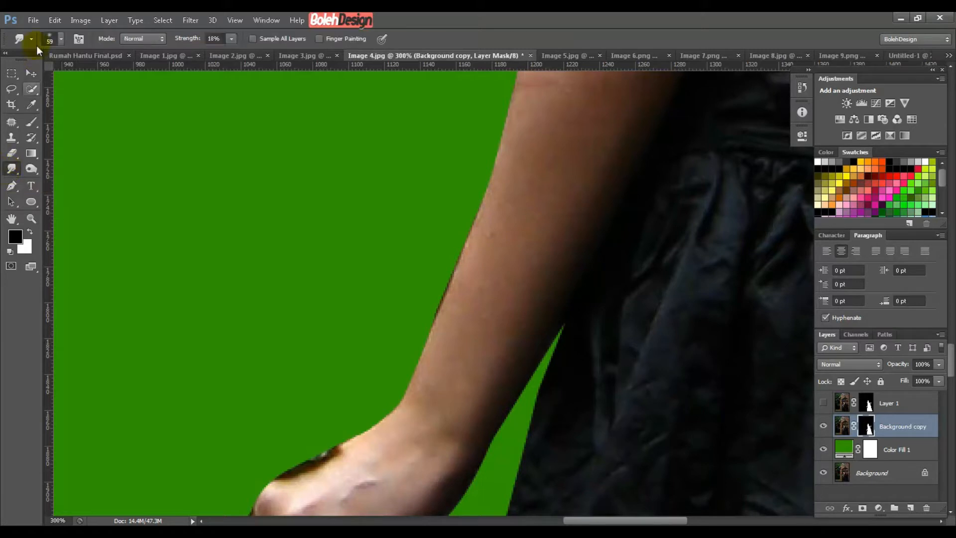
{"action": "left_click", "coordinate": [63, 40]}
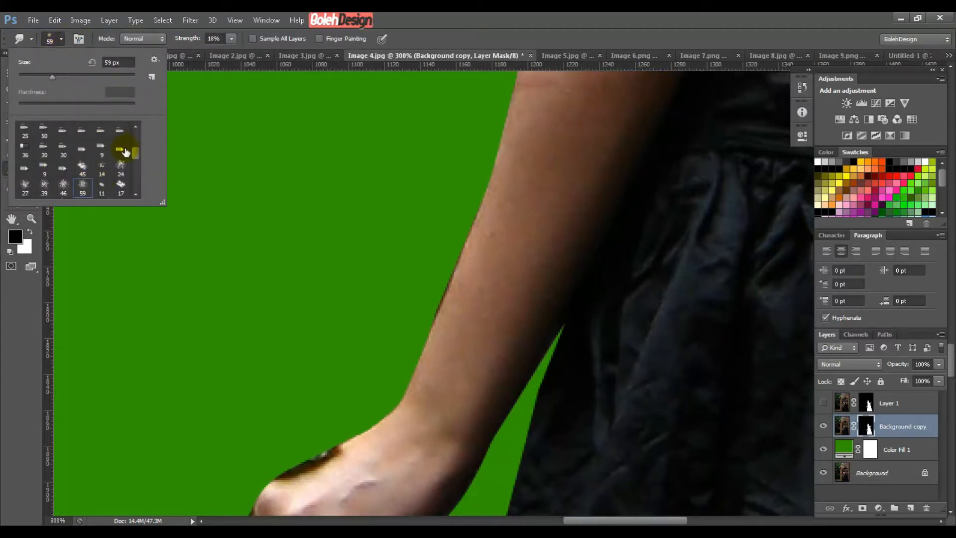
{"action": "left_click_drag", "start_coordinate": [139, 151], "coordinate": [140, 124]}
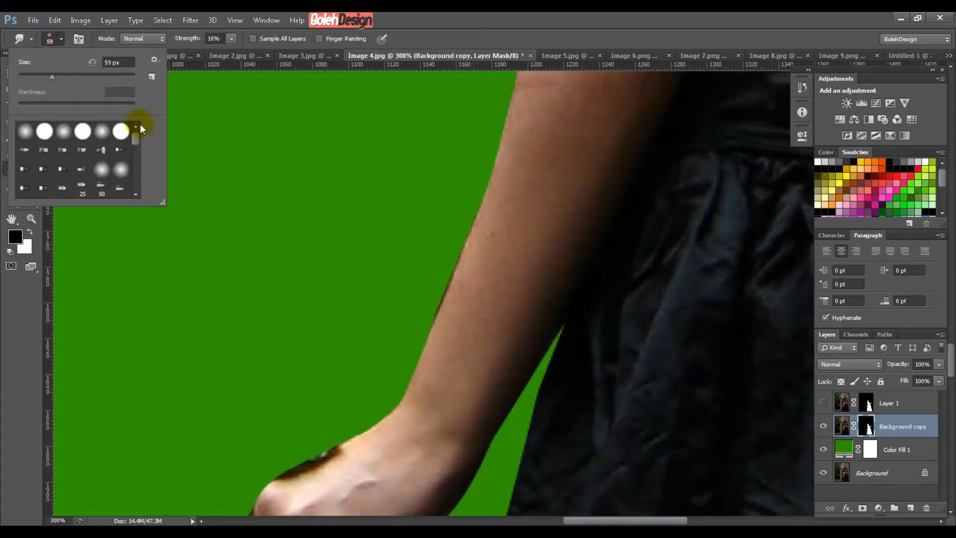
{"action": "left_click", "coordinate": [63, 131]}
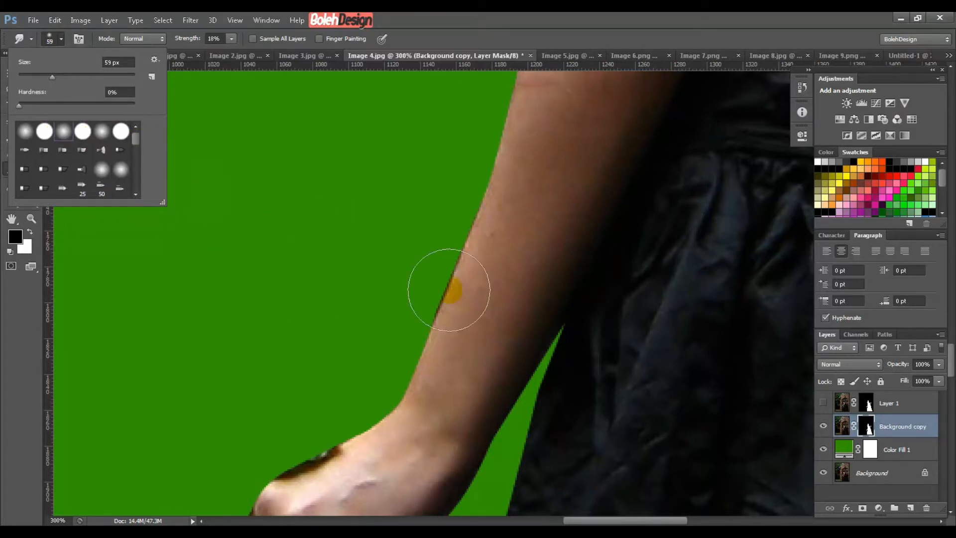
{"action": "left_click", "coordinate": [190, 41]}
{"action": "left_click_drag", "start_coordinate": [191, 44], "coordinate": [190, 42]}
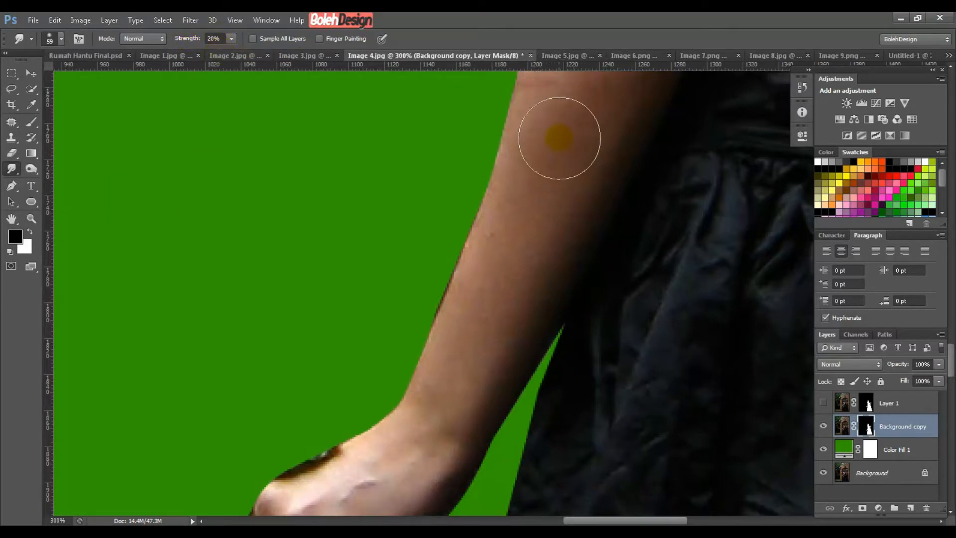
Step: Smudge skin over the dark fringe along the forearm's outer edge on the Background copy image, using a 35 px brush
{"action": "left_click", "coordinate": [842, 426]}
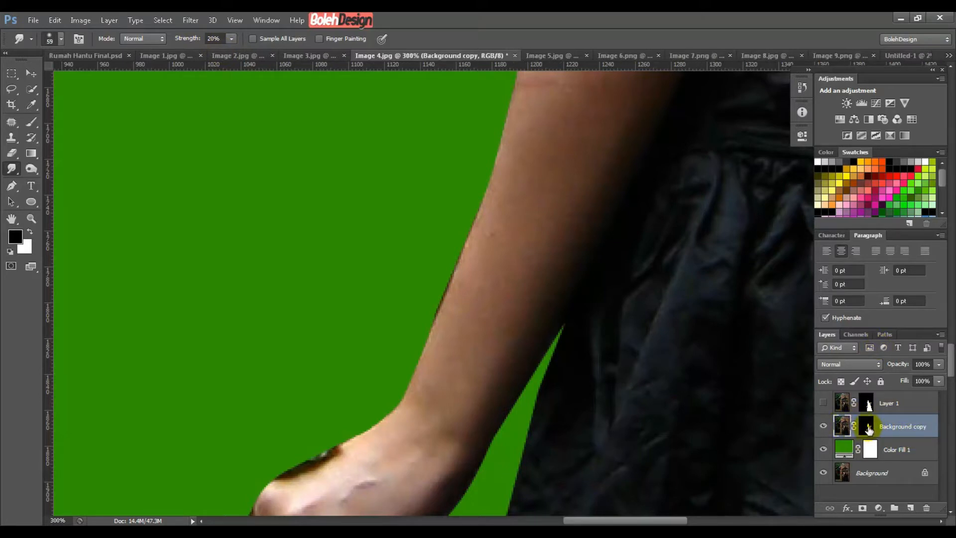
{"action": "left_click", "coordinate": [866, 426]}
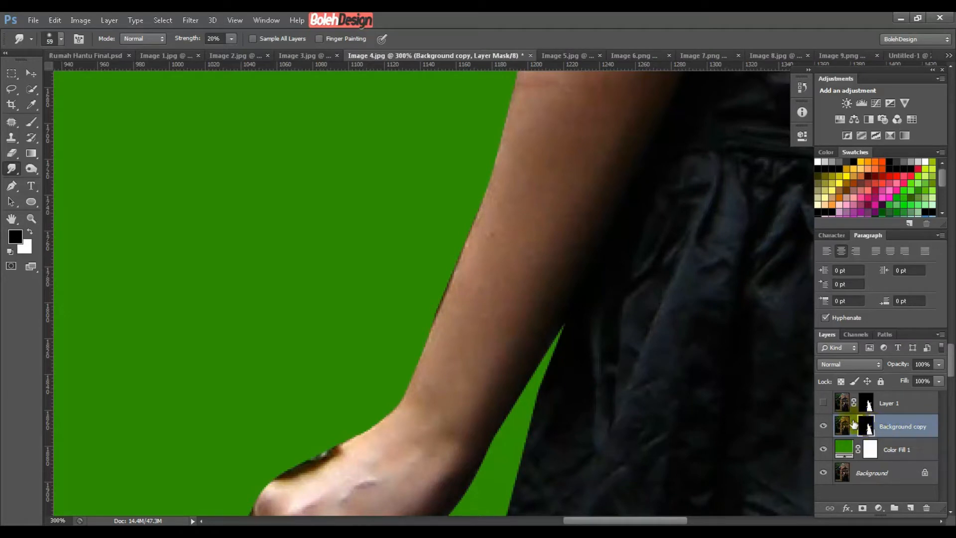
{"action": "left_click", "coordinate": [843, 427]}
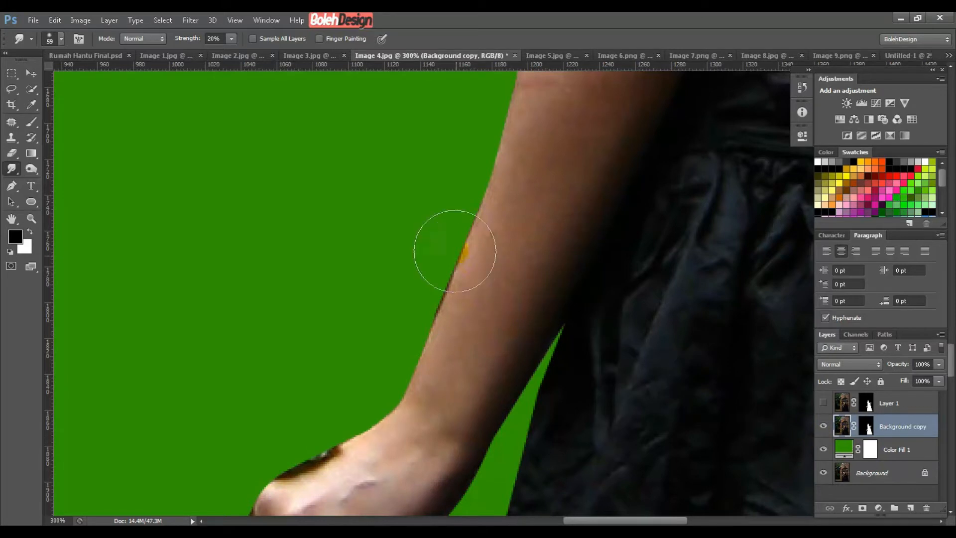
{"action": "key", "text": "bracketleft"}
{"action": "key", "text": "bracketleft"}
{"action": "key", "text": "bracketleft"}
{"action": "key", "text": "bracketleft"}
{"action": "mouse_move", "coordinate": [464, 262]}
{"action": "left_mouse_down"}
{"action": "mouse_move", "coordinate": [446, 246]}
{"action": "mouse_move", "coordinate": [465, 222]}
{"action": "mouse_move", "coordinate": [438, 278]}
{"action": "mouse_move", "coordinate": [453, 273]}
{"action": "mouse_move", "coordinate": [427, 285]}
{"action": "left_mouse_up"}
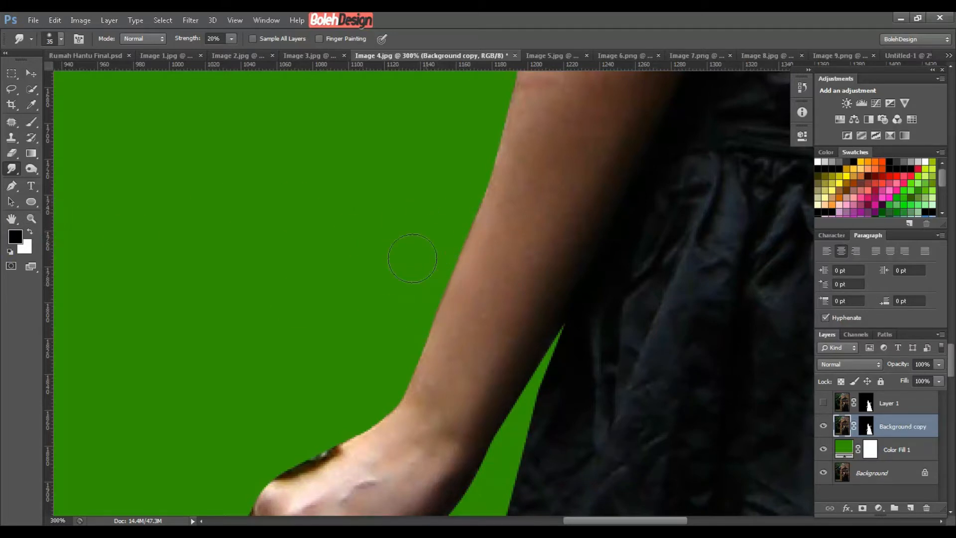
Step: Smudge the dark rose remnants on the back of the hand and outer finger at 16% strength, reducing the brush to 9 px
{"action": "left_click_drag", "start_coordinate": [299, 429], "coordinate": [332, 307]}
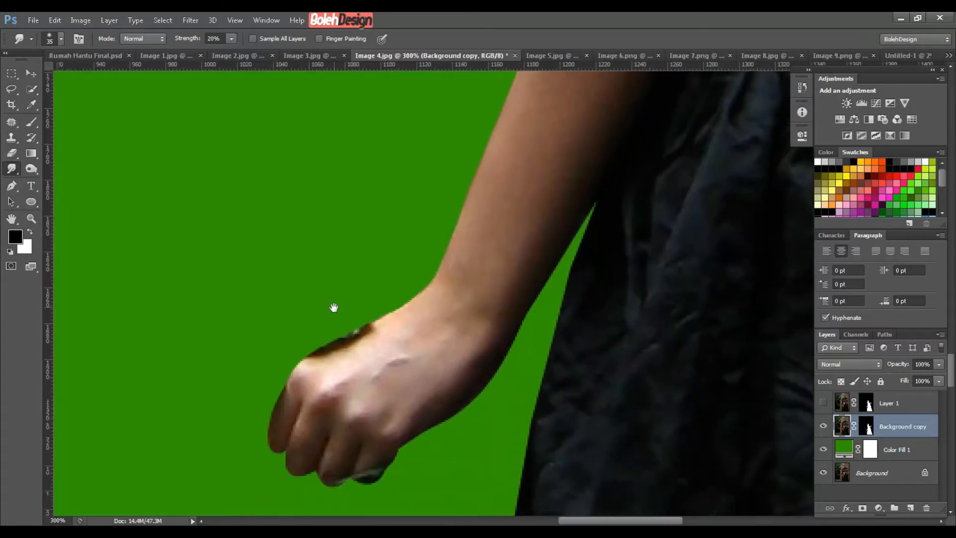
{"action": "left_click_drag", "start_coordinate": [191, 42], "coordinate": [188, 42]}
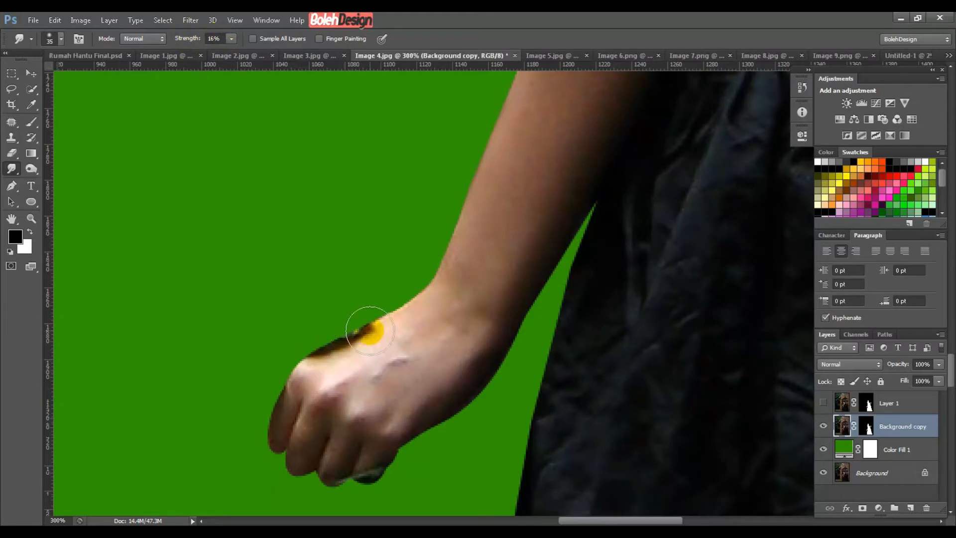
{"action": "key", "text": "bracketleft"}
{"action": "key", "text": "bracketleft"}
{"action": "key", "text": "bracketleft"}
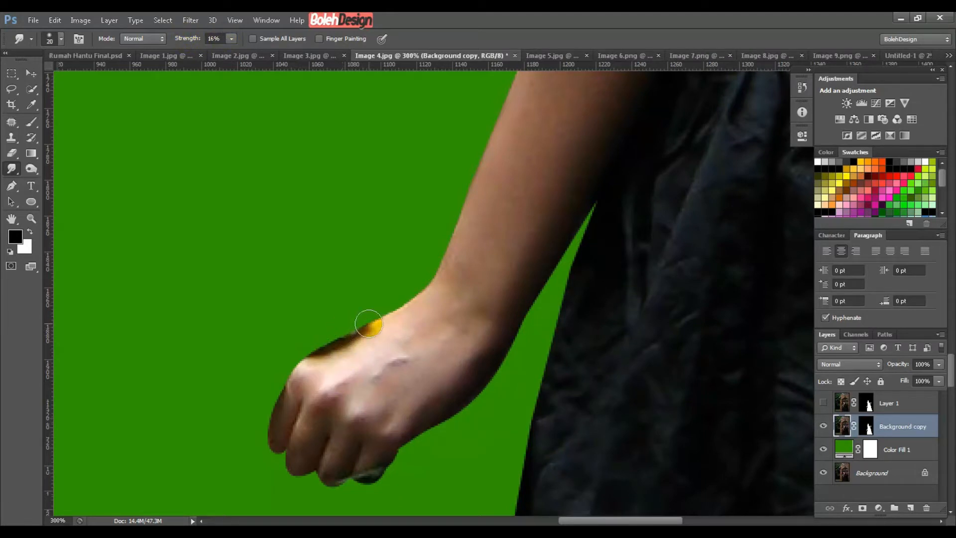
{"action": "mouse_move", "coordinate": [368, 323]}
{"action": "left_mouse_down"}
{"action": "mouse_move", "coordinate": [318, 335]}
{"action": "mouse_move", "coordinate": [362, 337]}
{"action": "mouse_move", "coordinate": [314, 341]}
{"action": "mouse_move", "coordinate": [328, 358]}
{"action": "mouse_move", "coordinate": [319, 339]}
{"action": "mouse_move", "coordinate": [341, 352]}
{"action": "mouse_move", "coordinate": [328, 326]}
{"action": "mouse_move", "coordinate": [364, 353]}
{"action": "mouse_move", "coordinate": [349, 325]}
{"action": "mouse_move", "coordinate": [366, 343]}
{"action": "mouse_move", "coordinate": [353, 325]}
{"action": "mouse_move", "coordinate": [378, 329]}
{"action": "mouse_move", "coordinate": [332, 341]}
{"action": "mouse_move", "coordinate": [369, 329]}
{"action": "mouse_move", "coordinate": [338, 344]}
{"action": "mouse_move", "coordinate": [347, 362]}
{"action": "mouse_move", "coordinate": [355, 339]}
{"action": "mouse_move", "coordinate": [317, 356]}
{"action": "mouse_move", "coordinate": [336, 317]}
{"action": "mouse_move", "coordinate": [345, 347]}
{"action": "mouse_move", "coordinate": [372, 322]}
{"action": "mouse_move", "coordinate": [314, 354]}
{"action": "mouse_move", "coordinate": [309, 336]}
{"action": "mouse_move", "coordinate": [313, 352]}
{"action": "mouse_move", "coordinate": [322, 325]}
{"action": "mouse_move", "coordinate": [338, 345]}
{"action": "mouse_move", "coordinate": [374, 306]}
{"action": "mouse_move", "coordinate": [339, 339]}
{"action": "left_mouse_up"}
{"action": "key", "text": "bracketleft"}
{"action": "left_click_drag", "start_coordinate": [291, 402], "coordinate": [278, 412]}
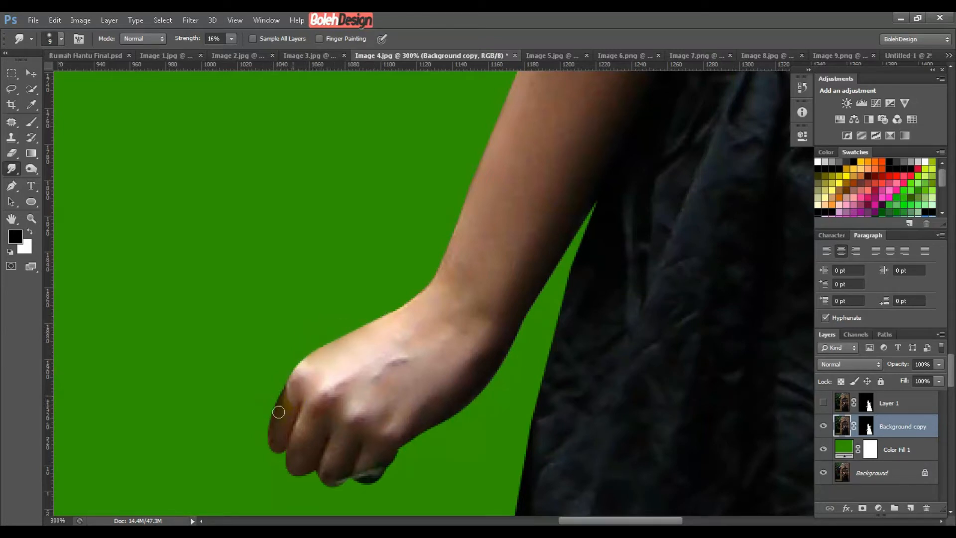
Step: Change the Smudge brush to the 39 px spatter tip
{"action": "left_click", "coordinate": [60, 38]}
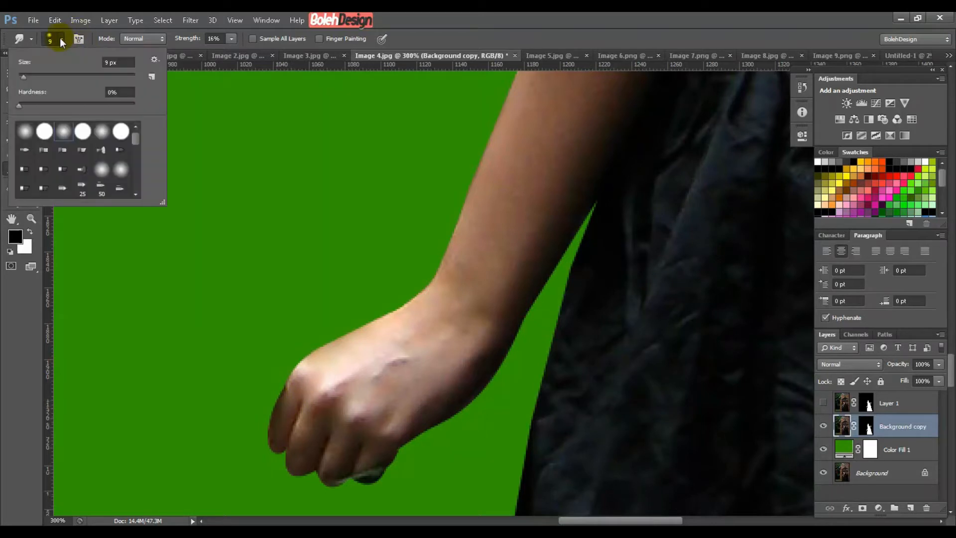
{"action": "left_click", "coordinate": [94, 180]}
{"action": "scroll", "coordinate": [95, 181], "scroll_direction": "down", "scroll_amount": 3}
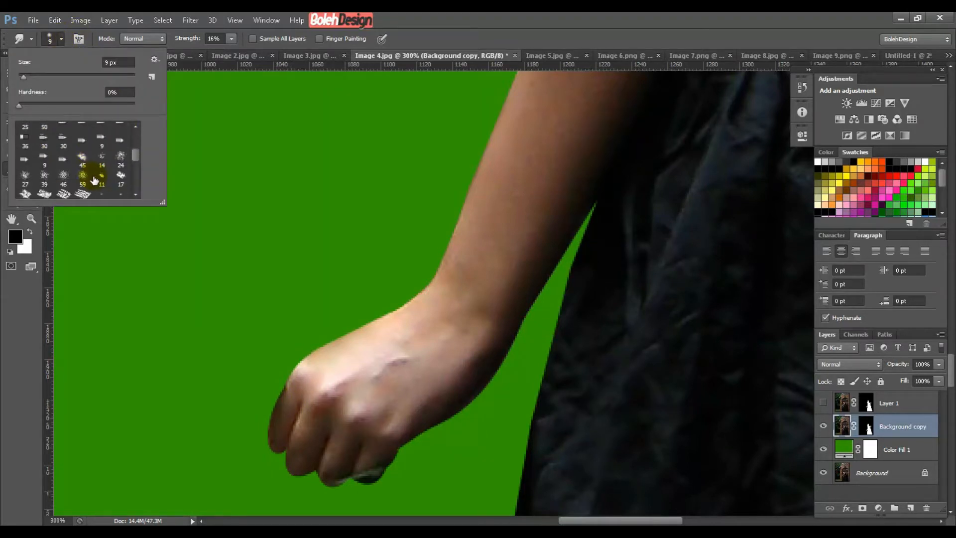
{"action": "left_click", "coordinate": [55, 174]}
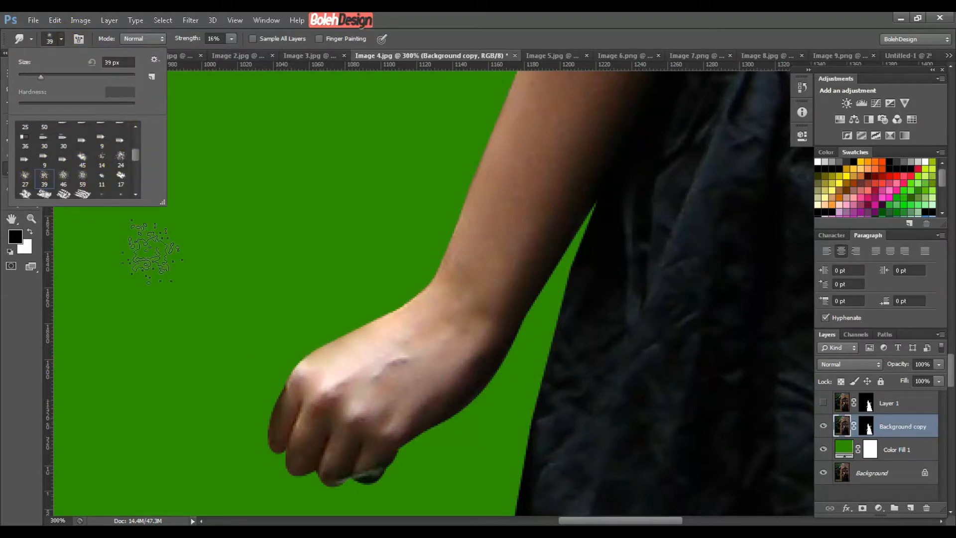
Step: Smudge the outer finger's edge with the 14 px spatter tip, raising the strength to 22%
{"action": "left_click", "coordinate": [102, 163]}
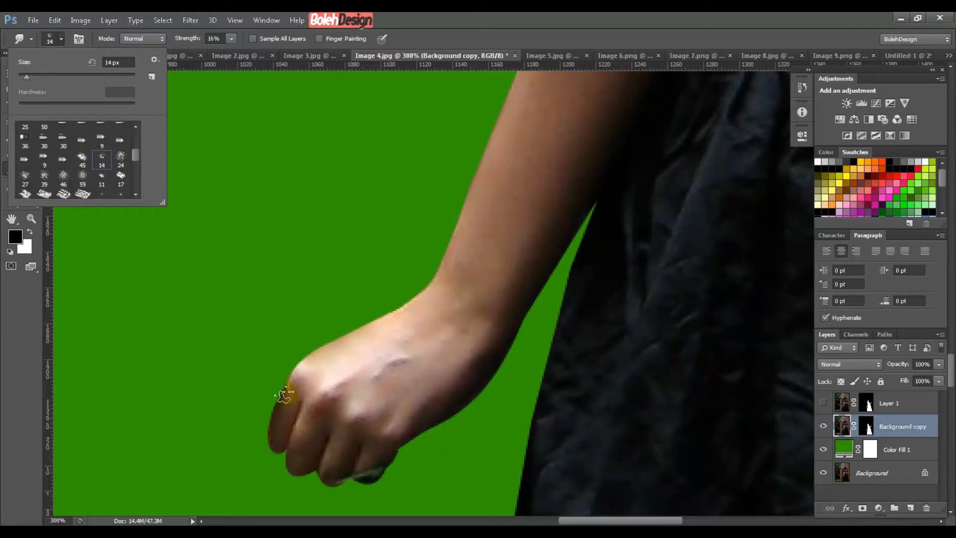
{"action": "left_click", "coordinate": [263, 408]}
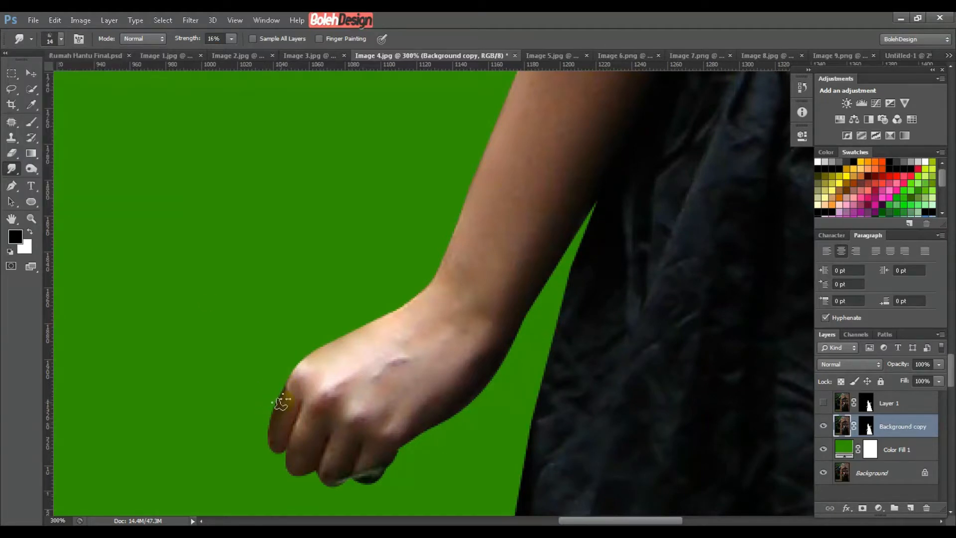
{"action": "left_click", "coordinate": [61, 39]}
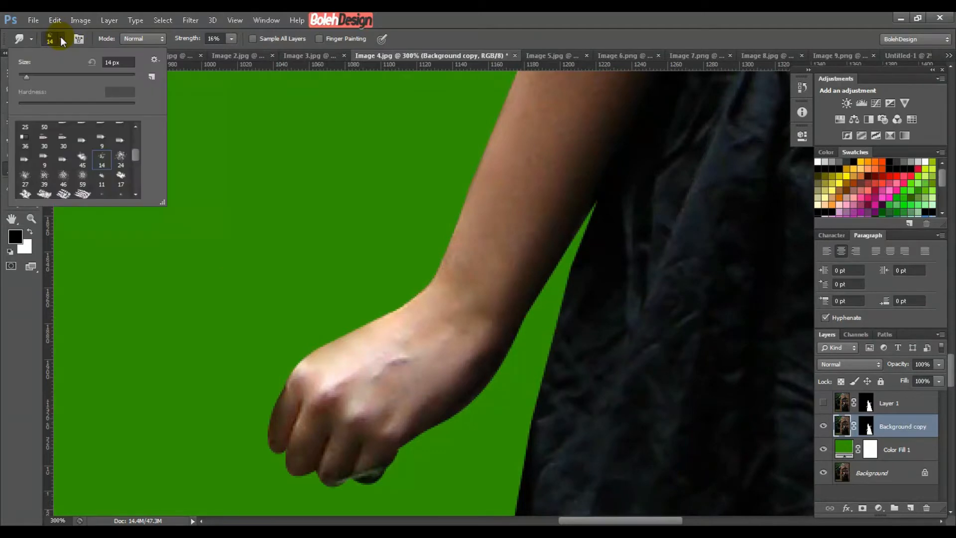
{"action": "left_click_drag", "start_coordinate": [187, 39], "coordinate": [192, 43]}
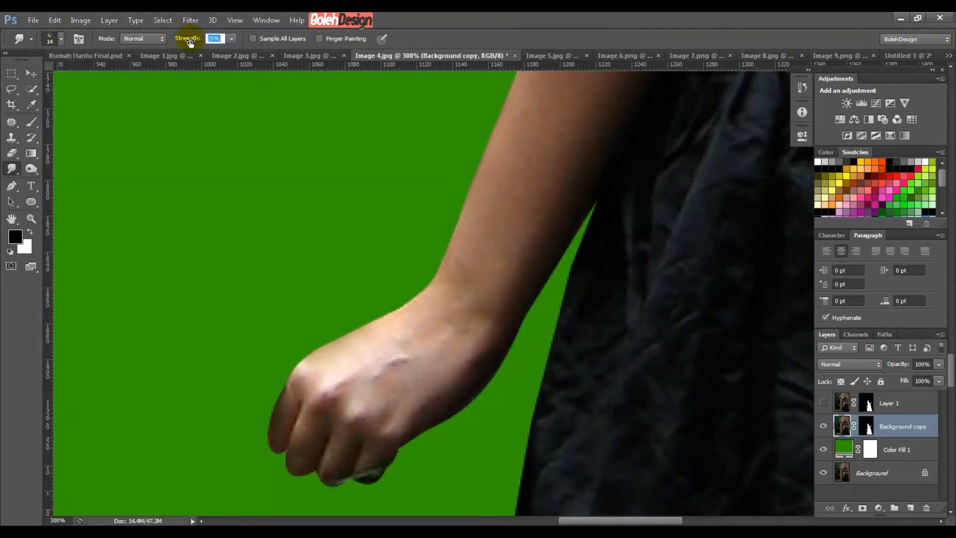
{"action": "mouse_move", "coordinate": [284, 392]}
{"action": "left_mouse_down"}
{"action": "mouse_move", "coordinate": [257, 424]}
{"action": "mouse_move", "coordinate": [285, 407]}
{"action": "mouse_move", "coordinate": [261, 434]}
{"action": "mouse_move", "coordinate": [277, 421]}
{"action": "left_mouse_up"}
Step: Switch the Smudge brush to a soft round tip at 14 px and smooth the finger edges and the dark patch on the little finger
{"action": "left_click", "coordinate": [61, 39]}
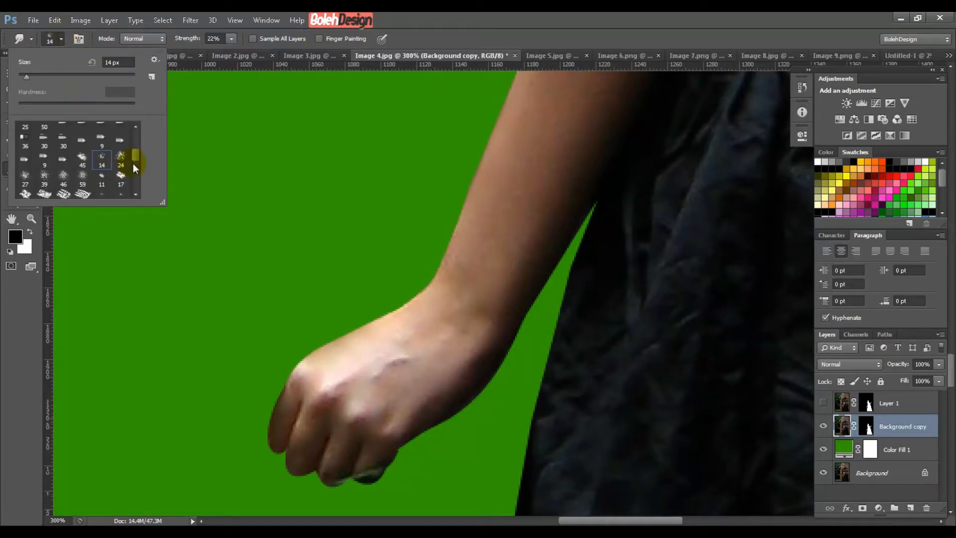
{"action": "left_click_drag", "start_coordinate": [138, 156], "coordinate": [136, 139]}
{"action": "left_click", "coordinate": [65, 133]}
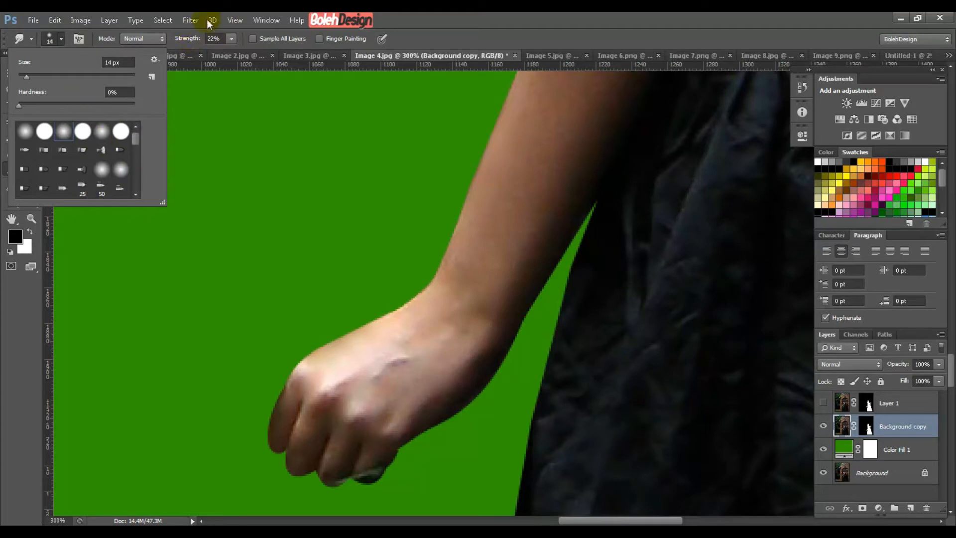
{"action": "mouse_move", "coordinate": [284, 383]}
{"action": "left_mouse_down"}
{"action": "mouse_move", "coordinate": [295, 384]}
{"action": "mouse_move", "coordinate": [280, 399]}
{"action": "left_mouse_up"}
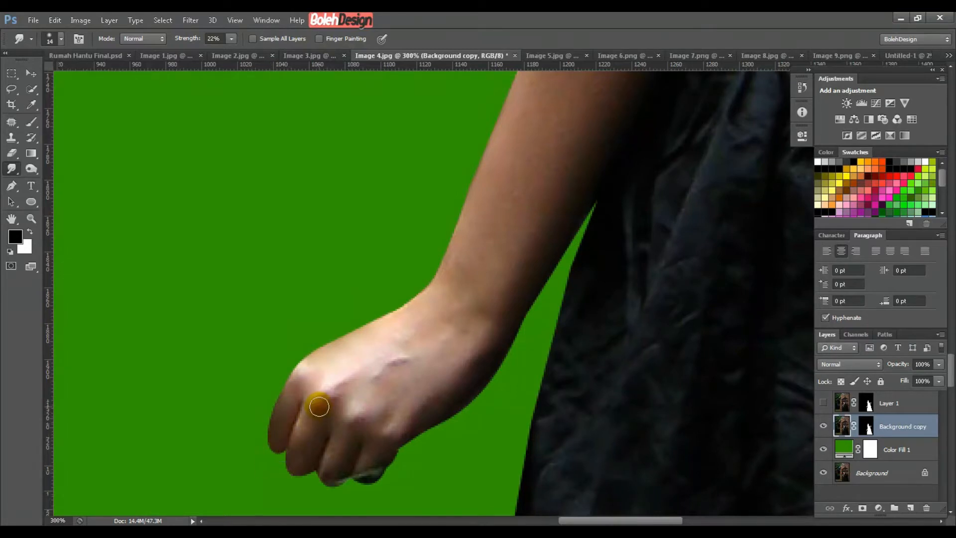
{"action": "mouse_move", "coordinate": [312, 414]}
{"action": "left_mouse_down"}
{"action": "mouse_move", "coordinate": [296, 476]}
{"action": "mouse_move", "coordinate": [300, 448]}
{"action": "mouse_move", "coordinate": [339, 464]}
{"action": "mouse_move", "coordinate": [332, 487]}
{"action": "mouse_move", "coordinate": [340, 459]}
{"action": "mouse_move", "coordinate": [325, 499]}
{"action": "mouse_move", "coordinate": [339, 445]}
{"action": "mouse_move", "coordinate": [325, 481]}
{"action": "mouse_move", "coordinate": [344, 454]}
{"action": "mouse_move", "coordinate": [332, 486]}
{"action": "mouse_move", "coordinate": [401, 476]}
{"action": "mouse_move", "coordinate": [379, 450]}
{"action": "mouse_move", "coordinate": [371, 494]}
{"action": "left_mouse_up"}
{"action": "mouse_move", "coordinate": [378, 454]}
{"action": "left_mouse_down"}
{"action": "mouse_move", "coordinate": [379, 498]}
{"action": "mouse_move", "coordinate": [379, 455]}
{"action": "mouse_move", "coordinate": [388, 493]}
{"action": "mouse_move", "coordinate": [384, 451]}
{"action": "mouse_move", "coordinate": [380, 483]}
{"action": "mouse_move", "coordinate": [370, 459]}
{"action": "mouse_move", "coordinate": [364, 506]}
{"action": "mouse_move", "coordinate": [375, 464]}
{"action": "mouse_move", "coordinate": [358, 493]}
{"action": "mouse_move", "coordinate": [366, 464]}
{"action": "mouse_move", "coordinate": [357, 497]}
{"action": "mouse_move", "coordinate": [373, 464]}
{"action": "mouse_move", "coordinate": [377, 491]}
{"action": "mouse_move", "coordinate": [376, 460]}
{"action": "mouse_move", "coordinate": [391, 482]}
{"action": "mouse_move", "coordinate": [377, 451]}
{"action": "mouse_move", "coordinate": [401, 473]}
{"action": "mouse_move", "coordinate": [390, 455]}
{"action": "left_mouse_up"}
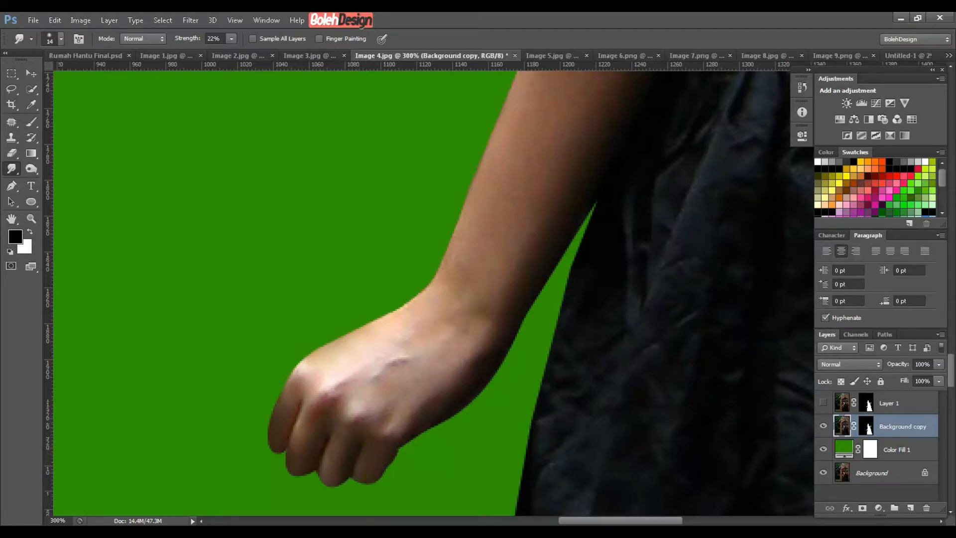
{"action": "mouse_move", "coordinate": [376, 387]}
{"action": "left_mouse_down"}
{"action": "mouse_move", "coordinate": [314, 412]}
{"action": "mouse_move", "coordinate": [286, 403]}
{"action": "mouse_move", "coordinate": [277, 440]}
{"action": "left_mouse_up"}
Step: Examine the woman's whole dress and the ruffled skirt in Image 9.png, and return to Image 4.jpg
{"action": "key", "text": "ctrl+minus"}
{"action": "key", "text": "ctrl+minus"}
{"action": "key", "text": "ctrl+minus"}
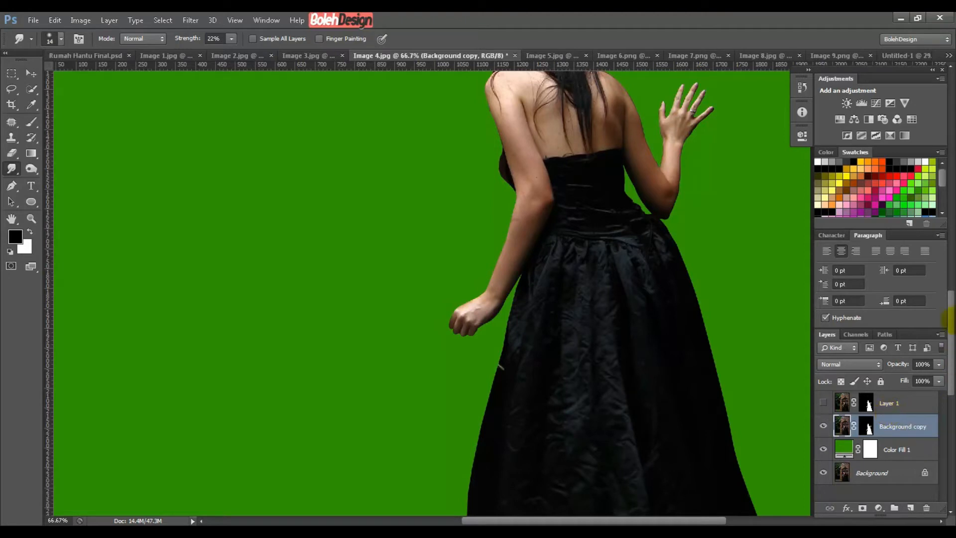
{"action": "left_click_drag", "start_coordinate": [637, 338], "coordinate": [608, 262]}
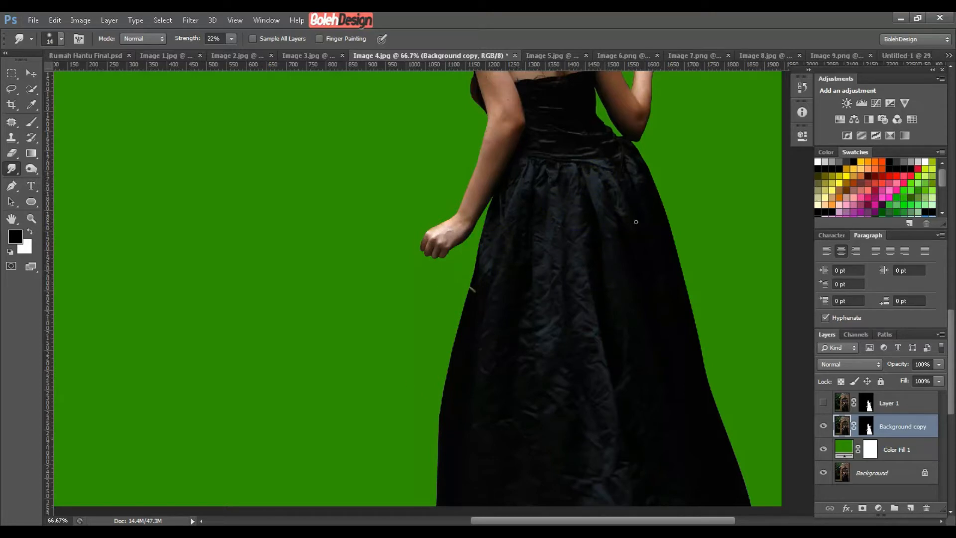
{"action": "left_click", "coordinate": [769, 56]}
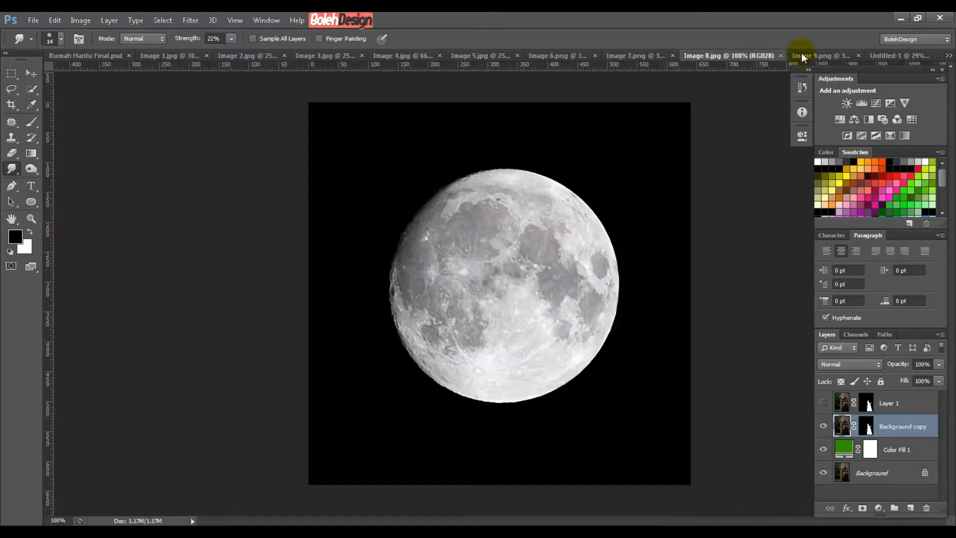
{"action": "left_click", "coordinate": [820, 56]}
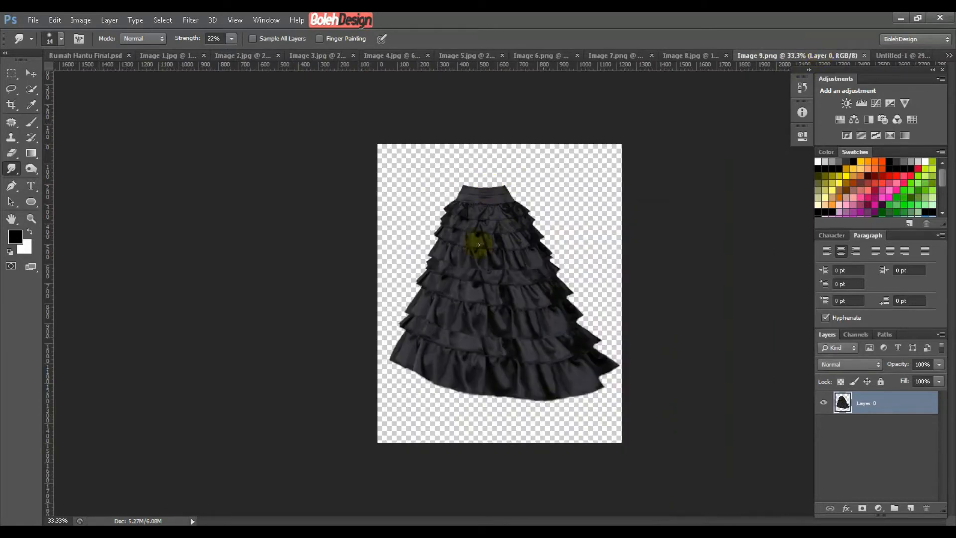
{"action": "left_click", "coordinate": [455, 55]}
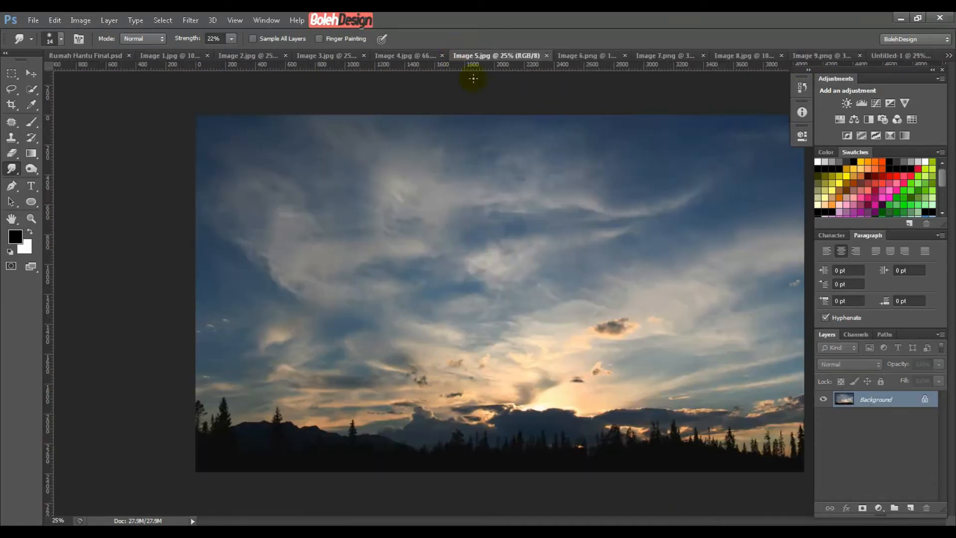
{"action": "left_click", "coordinate": [393, 55]}
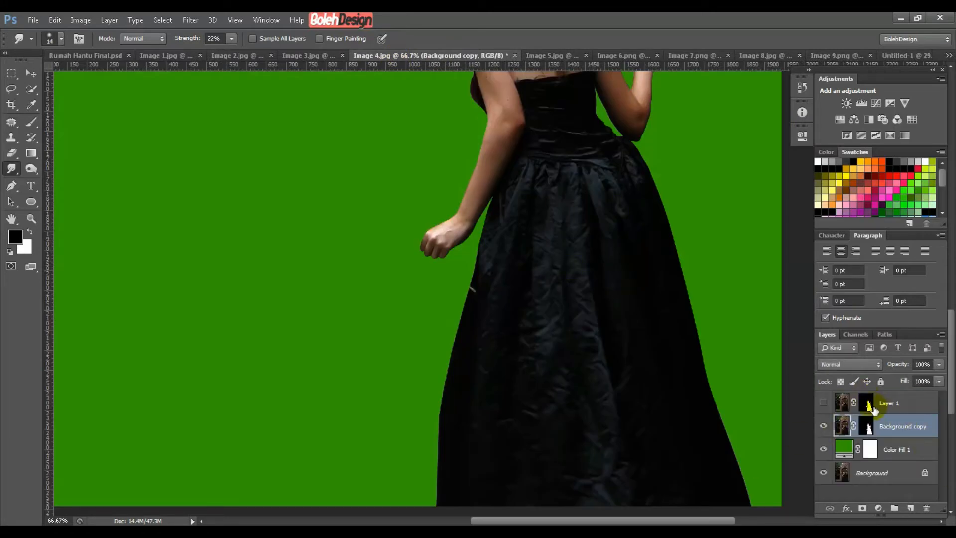
Step: Show Layer 1 in Image 4.jpg and copy it with its mask into Untitled-1, placing the woman in front of the stone wall
{"action": "left_click", "coordinate": [823, 403]}
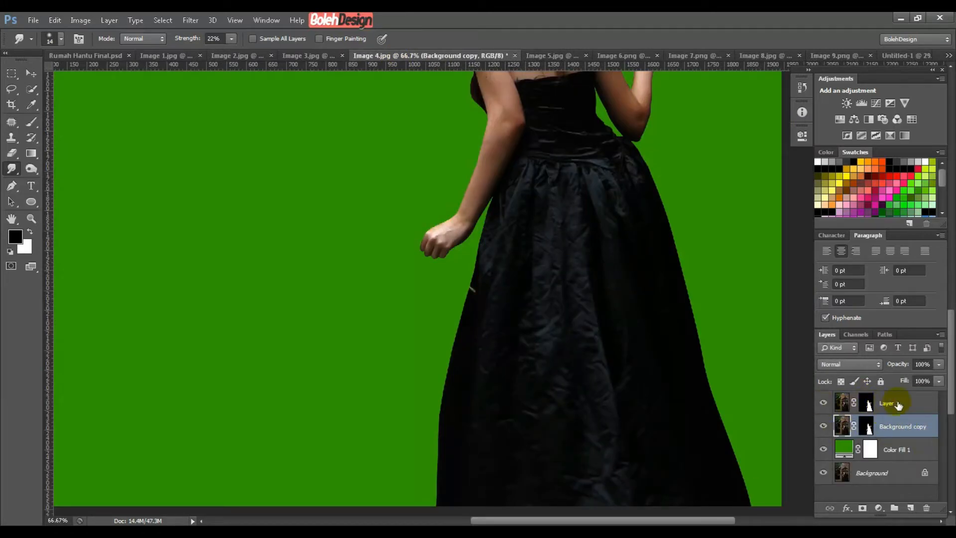
{"action": "left_click", "coordinate": [897, 404]}
{"action": "left_click", "coordinate": [30, 73]}
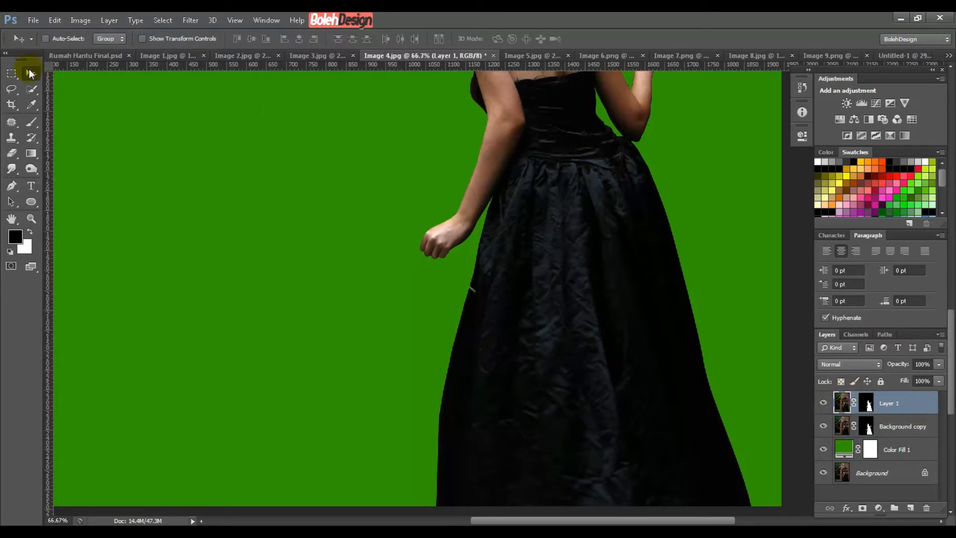
{"action": "left_click_drag", "start_coordinate": [598, 162], "coordinate": [568, 367]}
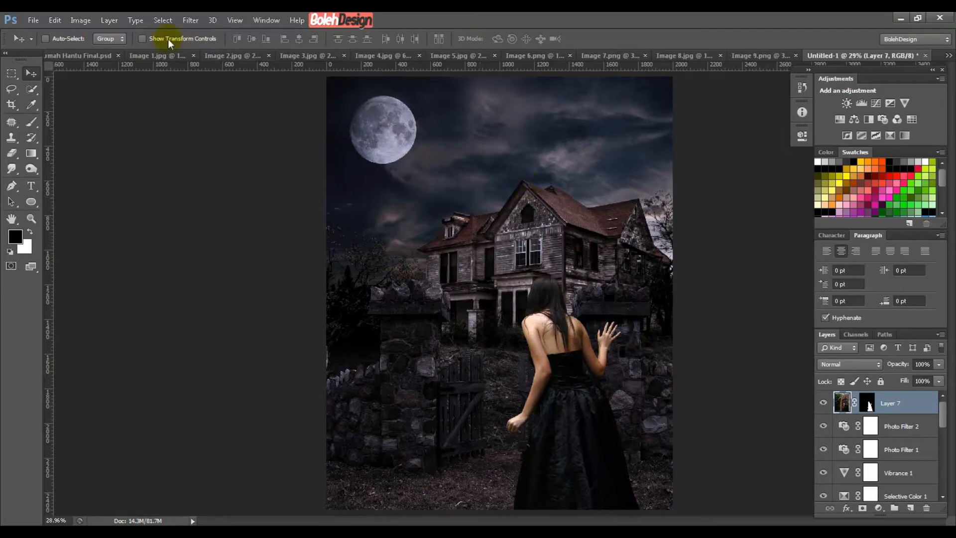
Step: Compare the composite with Rumah Hantu Final.psd and convert the woman's layer in Untitled-1 to a smart object
{"action": "left_click", "coordinate": [77, 56]}
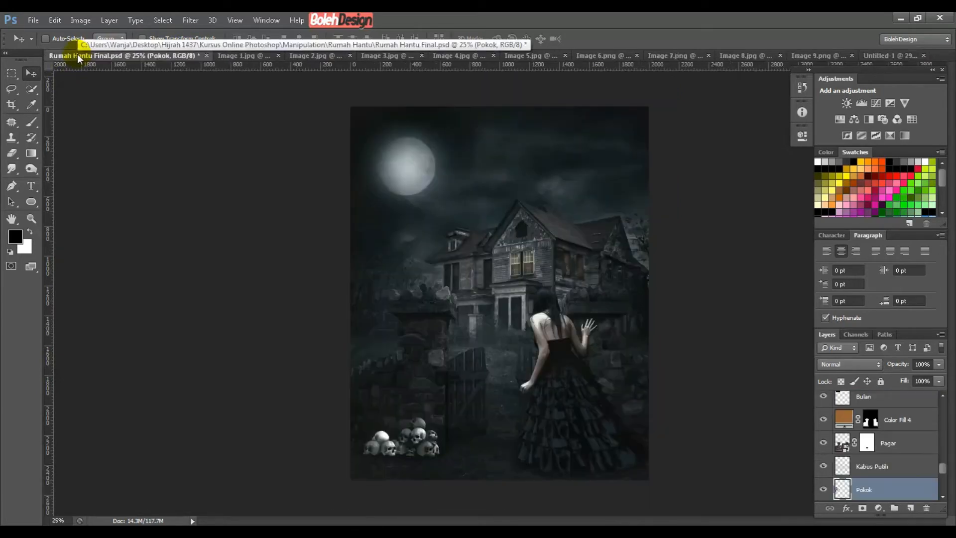
{"action": "left_click", "coordinate": [910, 55]}
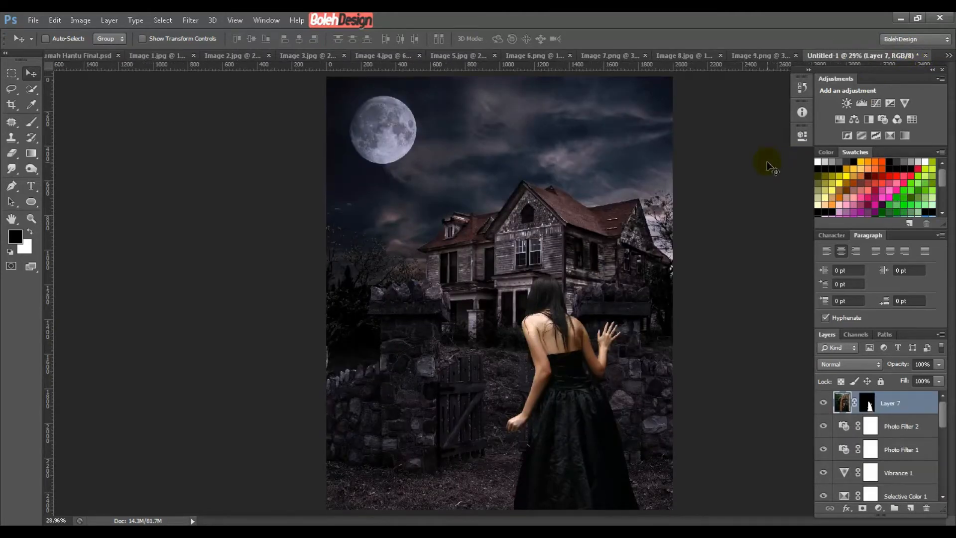
{"action": "key", "text": "ctrl+minus"}
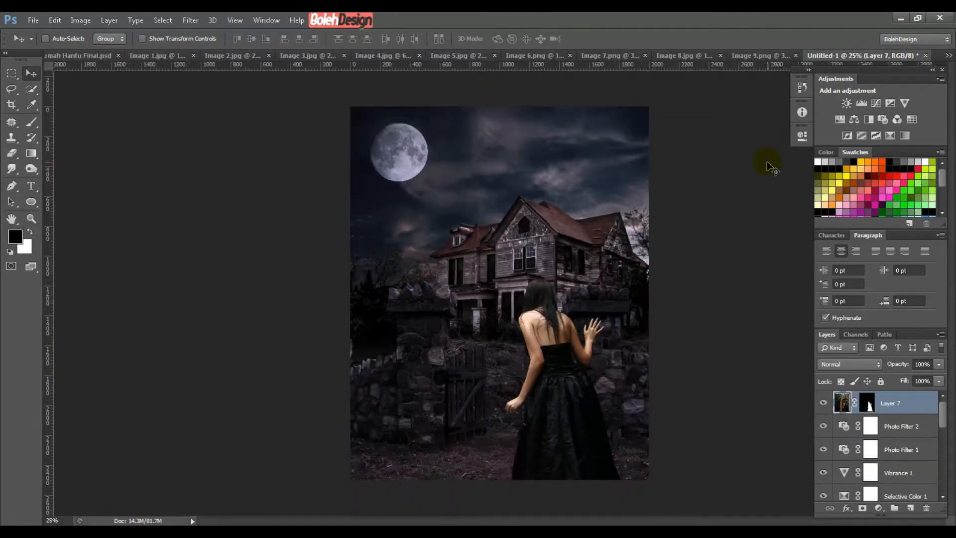
{"action": "key", "text": "ctrl+t"}
{"action": "key", "text": "Return"}
{"action": "right_click", "coordinate": [916, 404]}
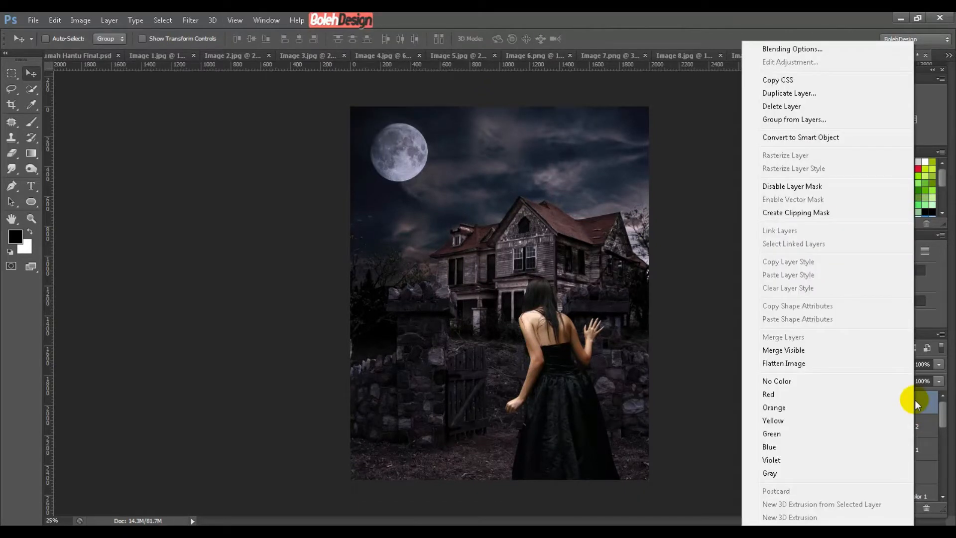
{"action": "left_click", "coordinate": [789, 138]}
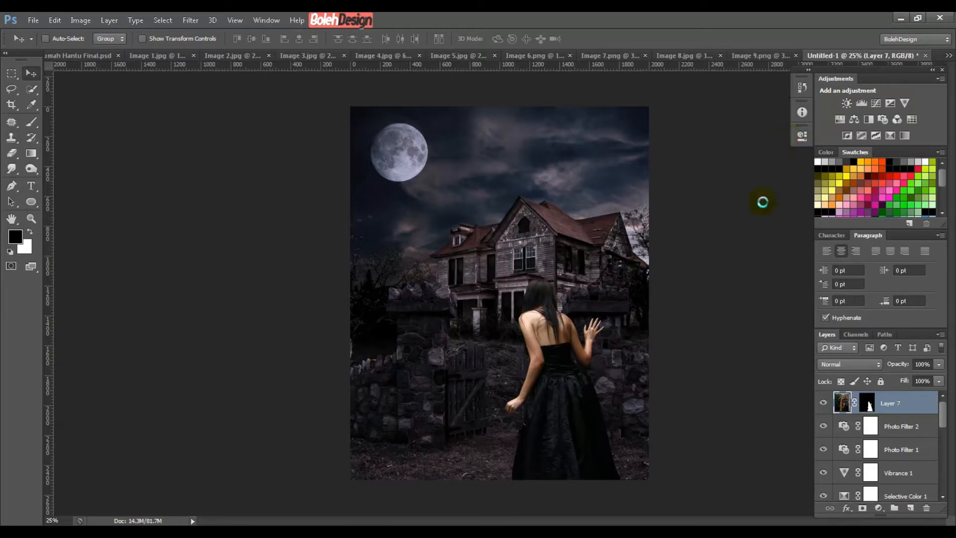
{"action": "key", "text": "ctrl+t"}
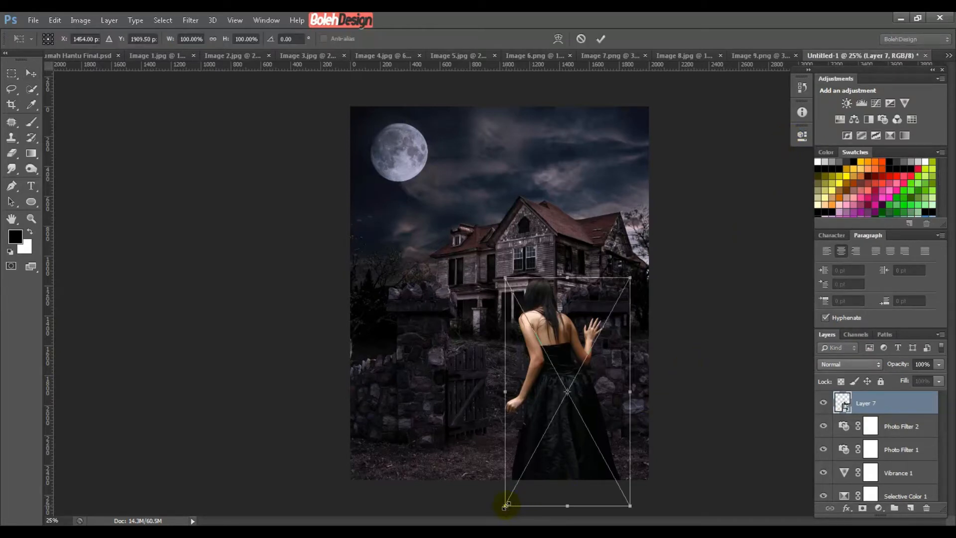
{"action": "left_click_drag", "start_coordinate": [506, 505], "coordinate": [510, 462]}
{"action": "left_click_drag", "start_coordinate": [560, 367], "coordinate": [558, 374]}
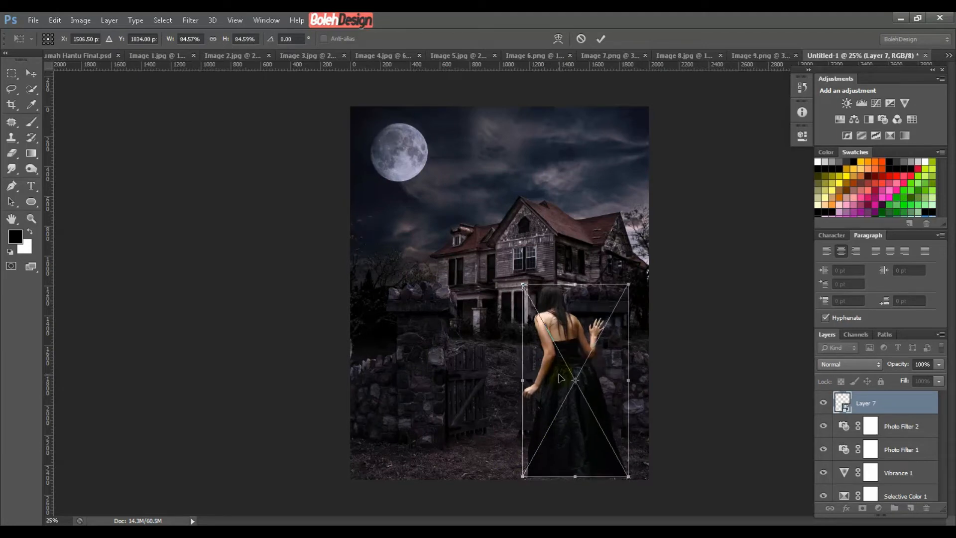
Step: Scale the woman's layer to about 82.5% and place her whole figure in front of the wall, using Rumah Hantu Final.psd as reference
{"action": "left_click", "coordinate": [58, 59]}
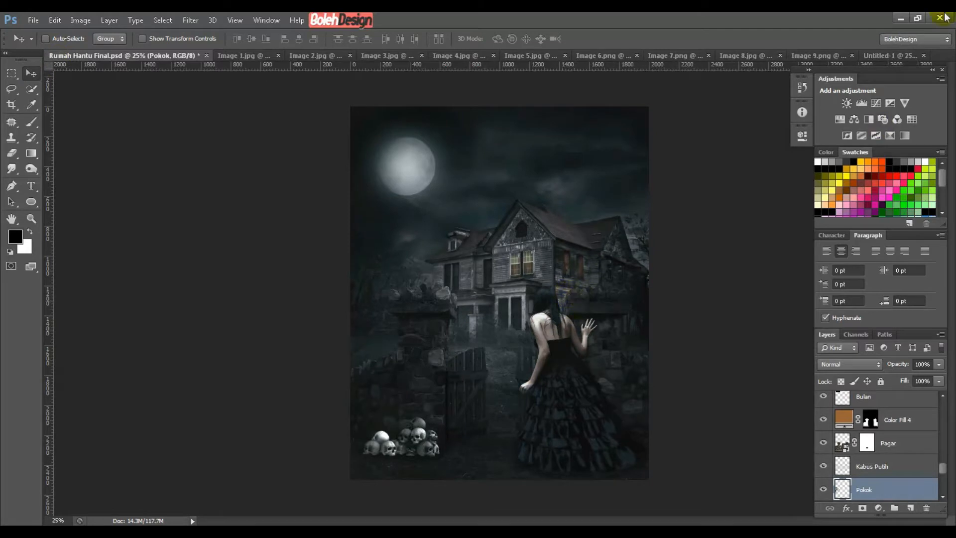
{"action": "left_click", "coordinate": [891, 55]}
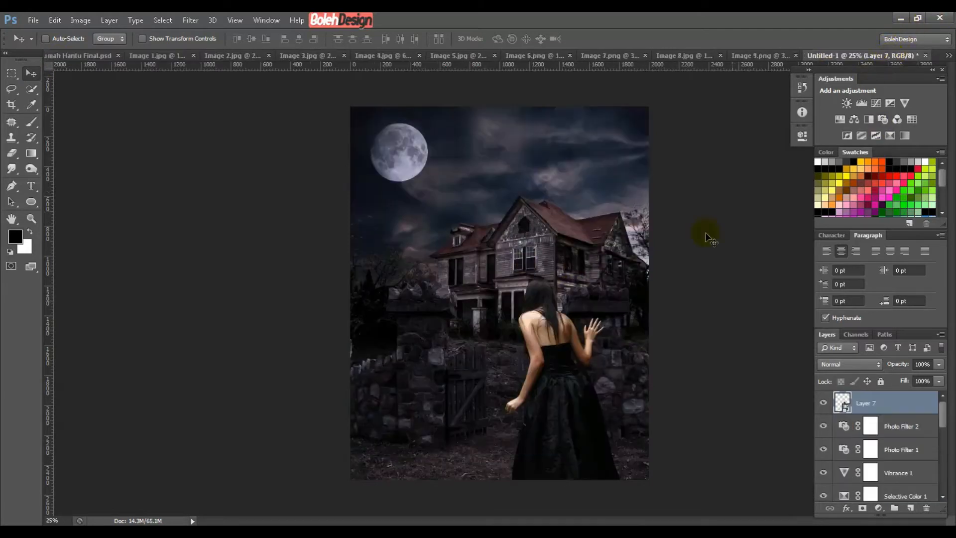
{"action": "key", "text": "ctrl+t"}
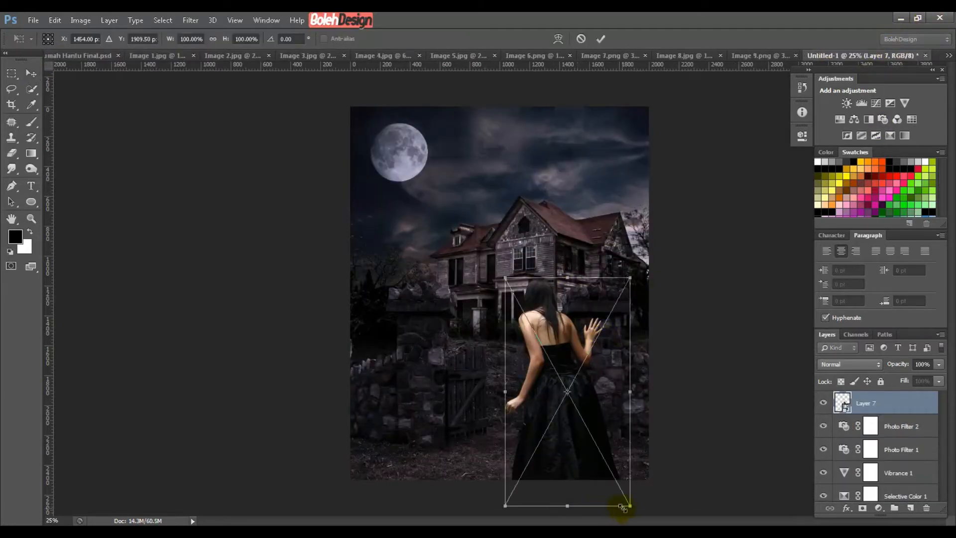
{"action": "left_click_drag", "start_coordinate": [504, 503], "coordinate": [527, 465]}
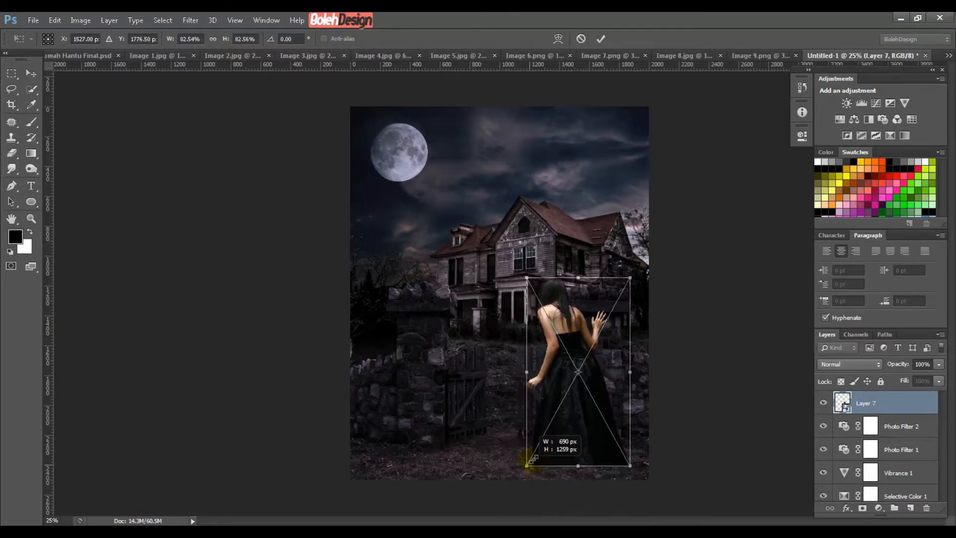
{"action": "mouse_move", "coordinate": [564, 374]}
{"action": "left_mouse_down"}
{"action": "mouse_move", "coordinate": [557, 386]}
{"action": "mouse_move", "coordinate": [568, 381]}
{"action": "left_mouse_up"}
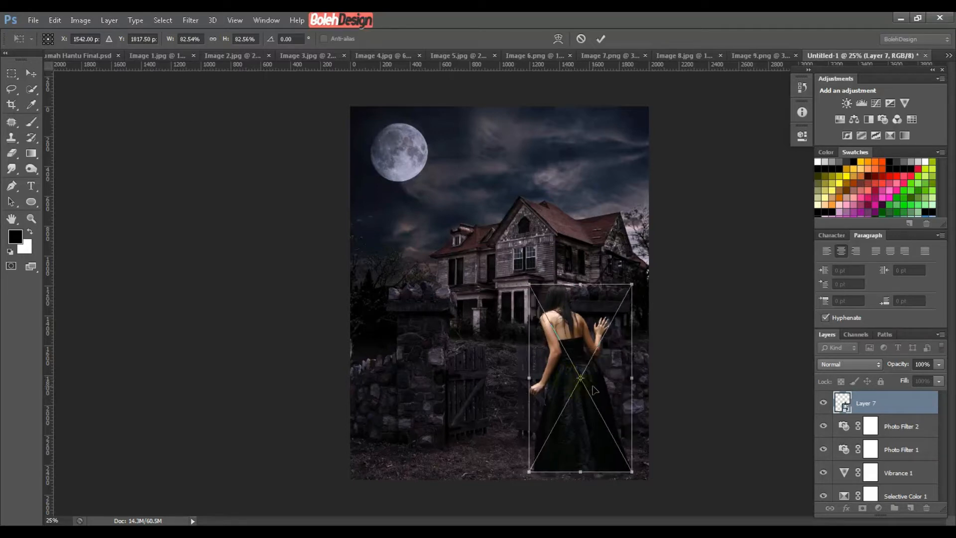
{"action": "key", "text": "Return"}
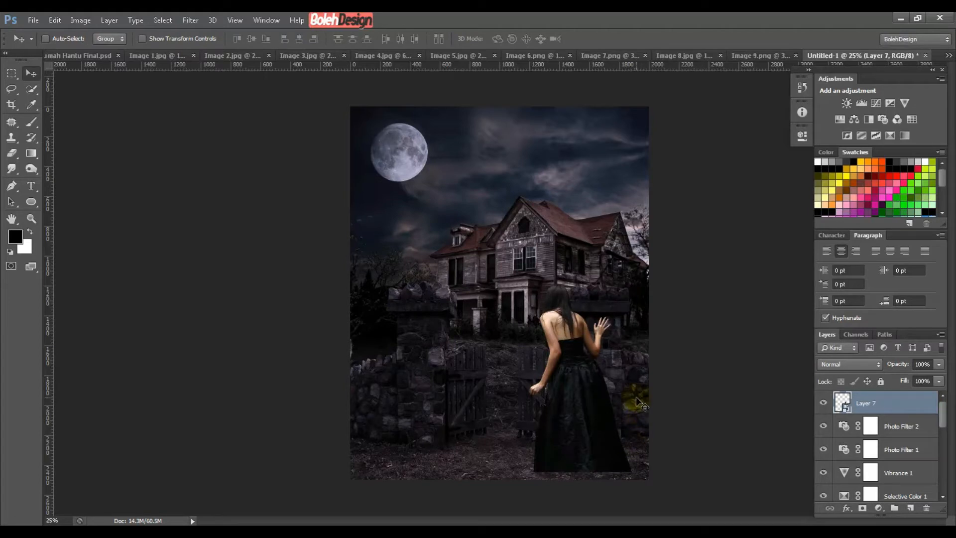
Step: Nudge the woman's layer slightly to the left, toward the gate opening
{"action": "key", "text": "Left"}
{"action": "key", "text": "Left"}
{"action": "key", "text": "Left"}
{"action": "key", "text": "Left"}
{"action": "key", "text": "Left"}
{"action": "key", "text": "Left"}
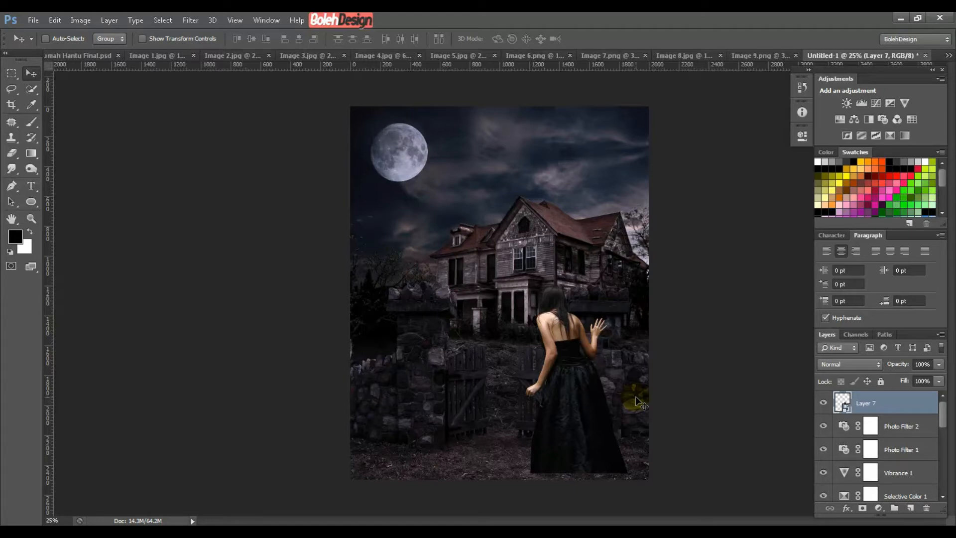
{"action": "key", "text": "ctrl+s"}
Step: Copy the ruffled skirt from Image 9.png into Untitled-1 and place it over the woman's dress from the waist down
{"action": "left_click", "coordinate": [745, 56]}
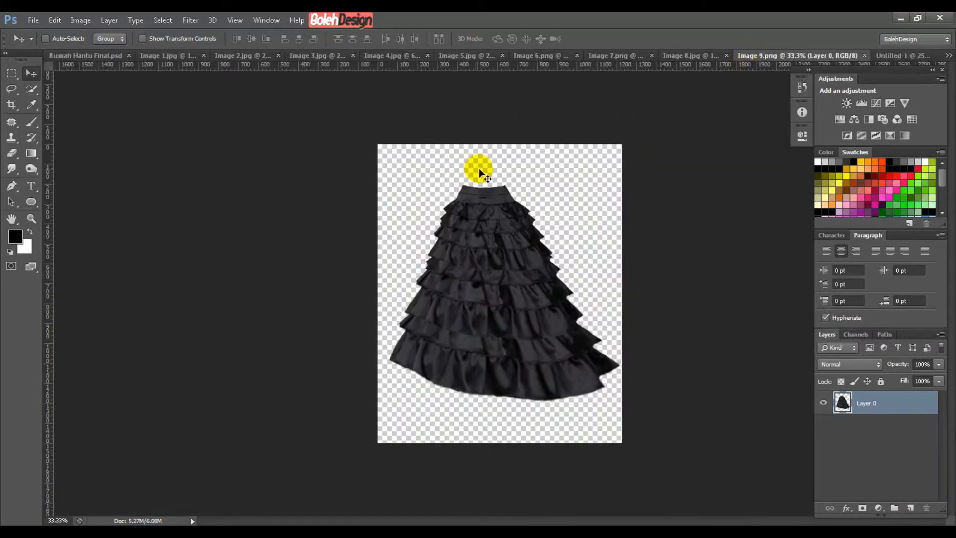
{"action": "left_click_drag", "start_coordinate": [493, 223], "coordinate": [582, 349]}
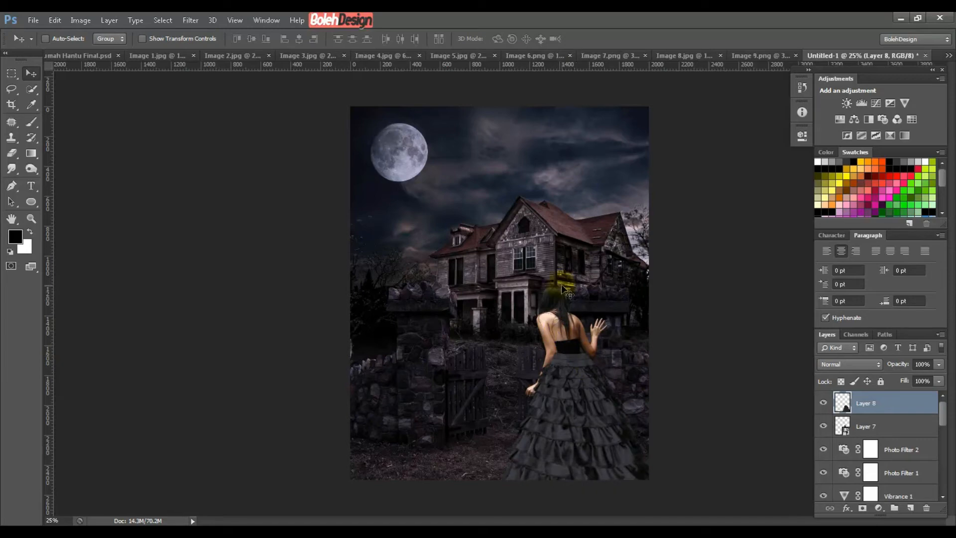
{"action": "scroll", "coordinate": [561, 284], "scroll_direction": "up", "scroll_amount": 1}
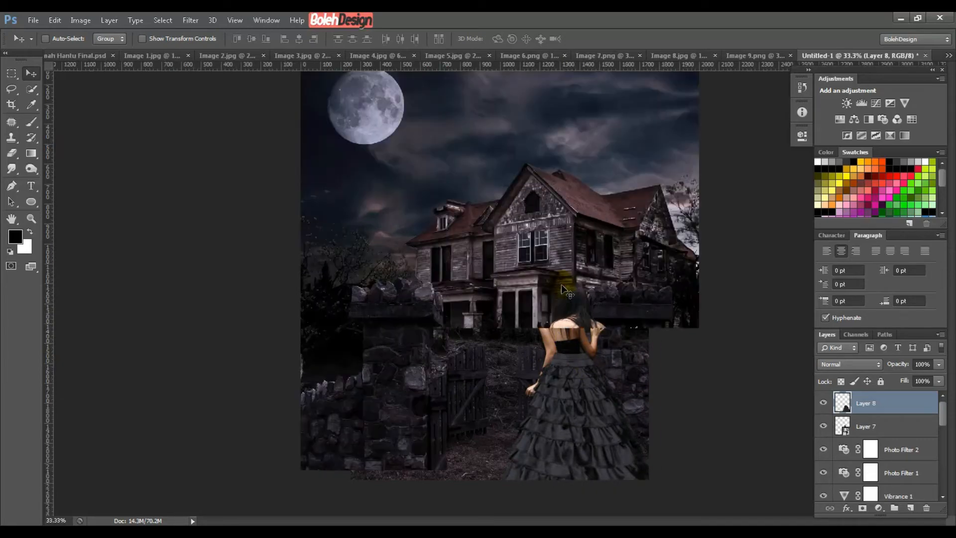
{"action": "scroll", "coordinate": [561, 284], "scroll_direction": "up", "scroll_amount": 1}
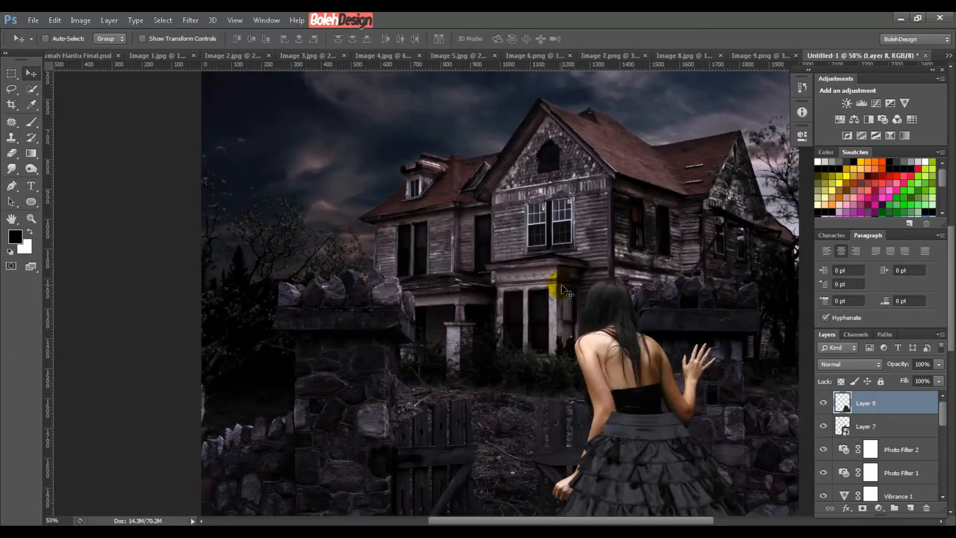
Step: Scale the ruffled skirt layer down to about 69% and place its waistband at the woman's waist
{"action": "left_click_drag", "start_coordinate": [619, 395], "coordinate": [490, 205]}
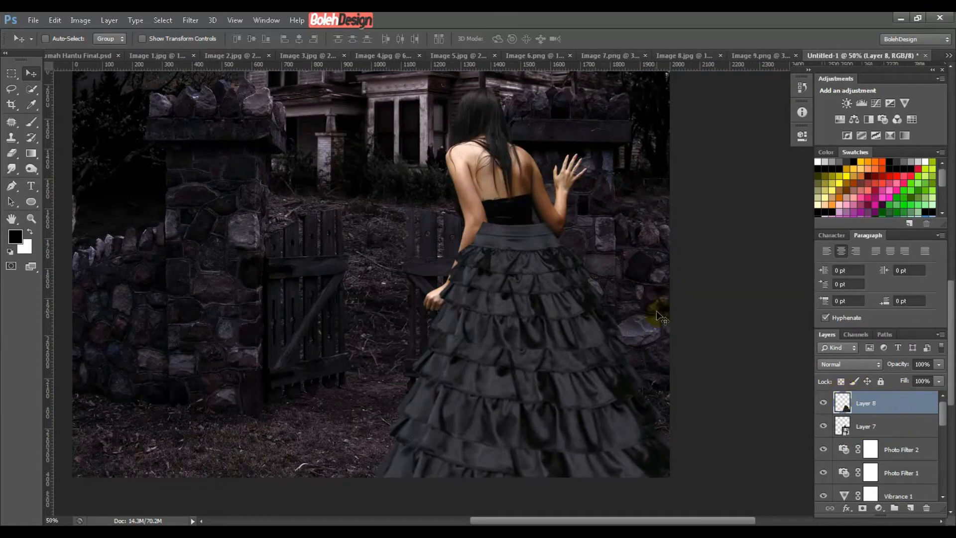
{"action": "left_click_drag", "start_coordinate": [656, 310], "coordinate": [504, 286]}
{"action": "key", "text": "ctrl+t"}
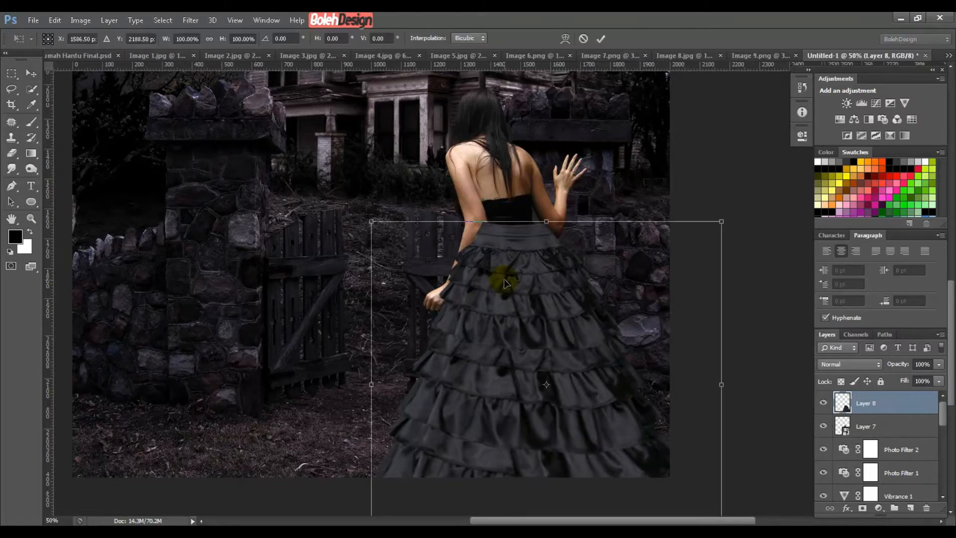
{"action": "left_click_drag", "start_coordinate": [371, 221], "coordinate": [480, 315]}
{"action": "left_click_drag", "start_coordinate": [595, 349], "coordinate": [540, 261]}
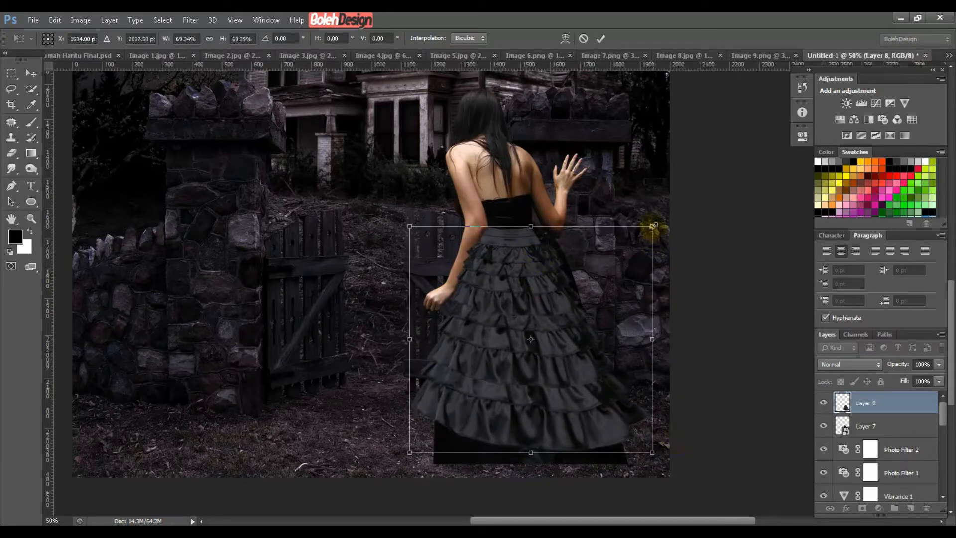
Step: Rotate the skirt about -4.7°, enlarge it to about 77%, and realign it with the woman's waist and dress
{"action": "left_click_drag", "start_coordinate": [652, 226], "coordinate": [673, 203]}
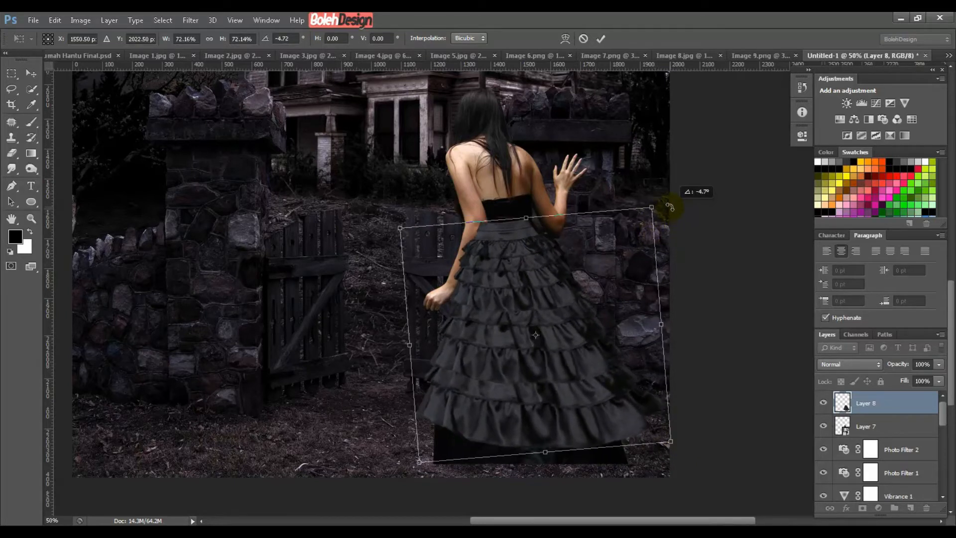
{"action": "left_click_drag", "start_coordinate": [553, 268], "coordinate": [562, 269]}
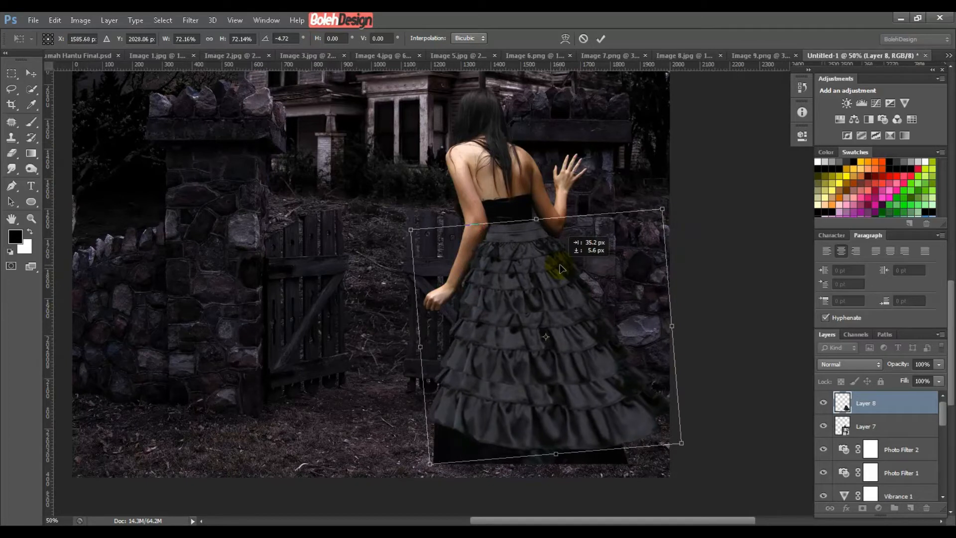
{"action": "left_click_drag", "start_coordinate": [432, 463], "coordinate": [413, 479]}
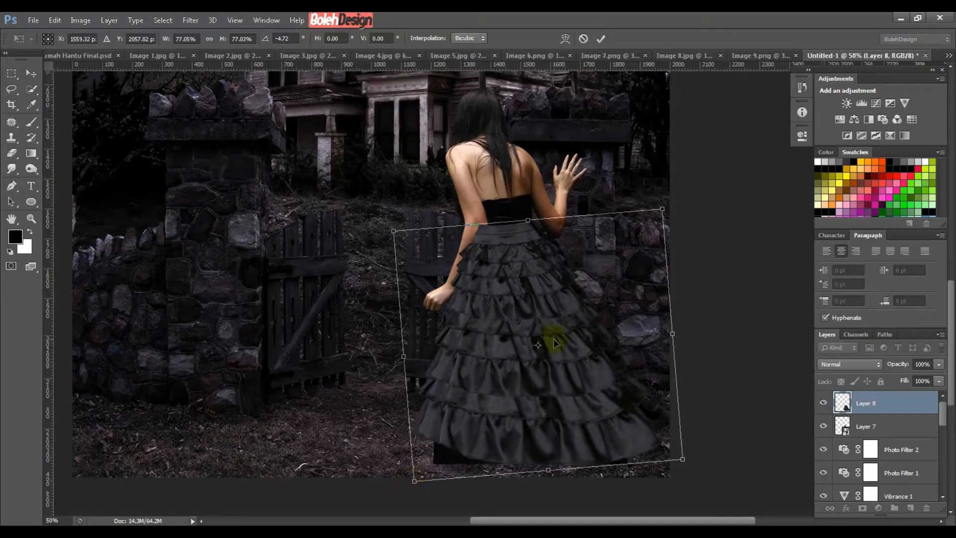
{"action": "left_click_drag", "start_coordinate": [551, 315], "coordinate": [559, 319]}
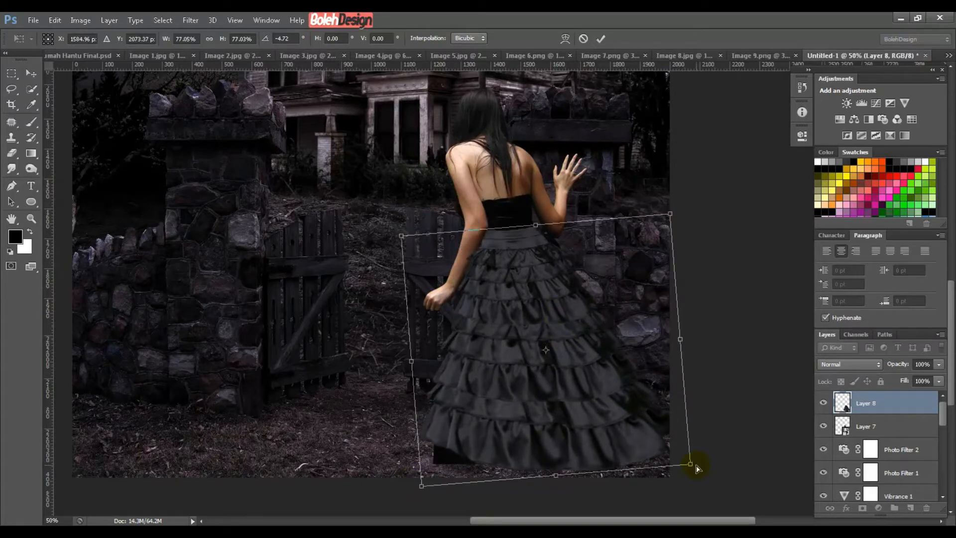
Step: Distort the skirt's corners to follow the woman's tilted hips and cover more of the dress, shift it slightly upward, and apply the transform
{"action": "left_click_drag", "start_coordinate": [690, 466], "coordinate": [668, 462]}
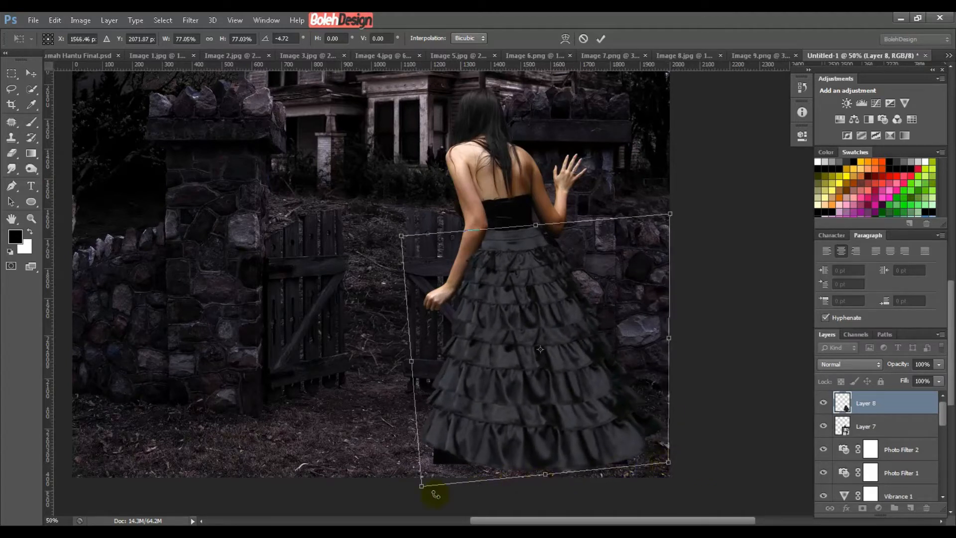
{"action": "left_click_drag", "start_coordinate": [421, 487], "coordinate": [414, 489]}
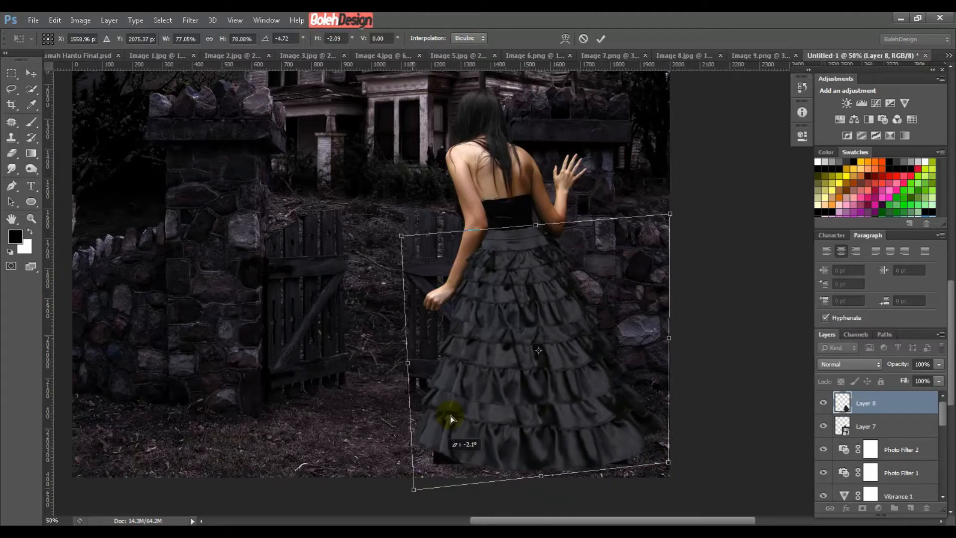
{"action": "left_click_drag", "start_coordinate": [403, 238], "coordinate": [402, 248]}
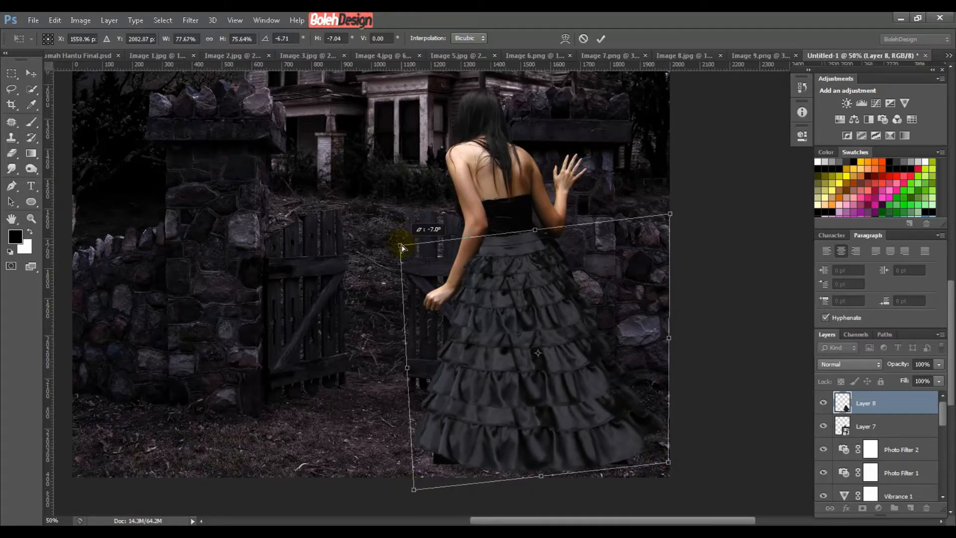
{"action": "left_click_drag", "start_coordinate": [671, 216], "coordinate": [678, 208]}
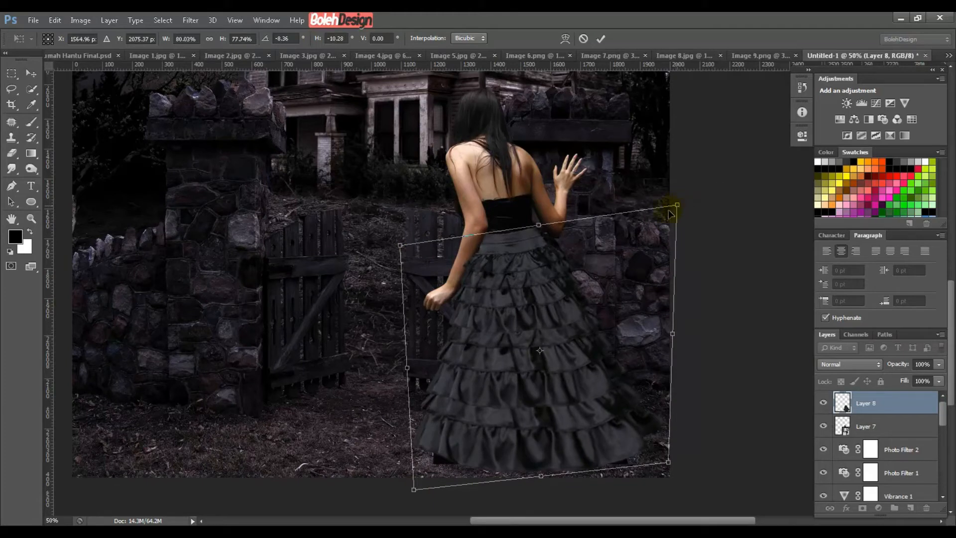
{"action": "left_click_drag", "start_coordinate": [532, 280], "coordinate": [534, 276]}
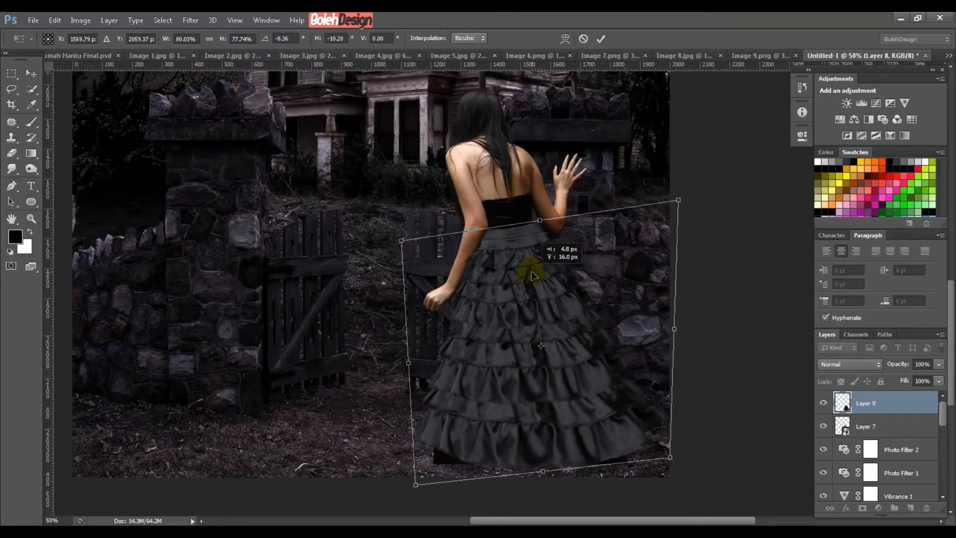
{"action": "key", "text": "Return"}
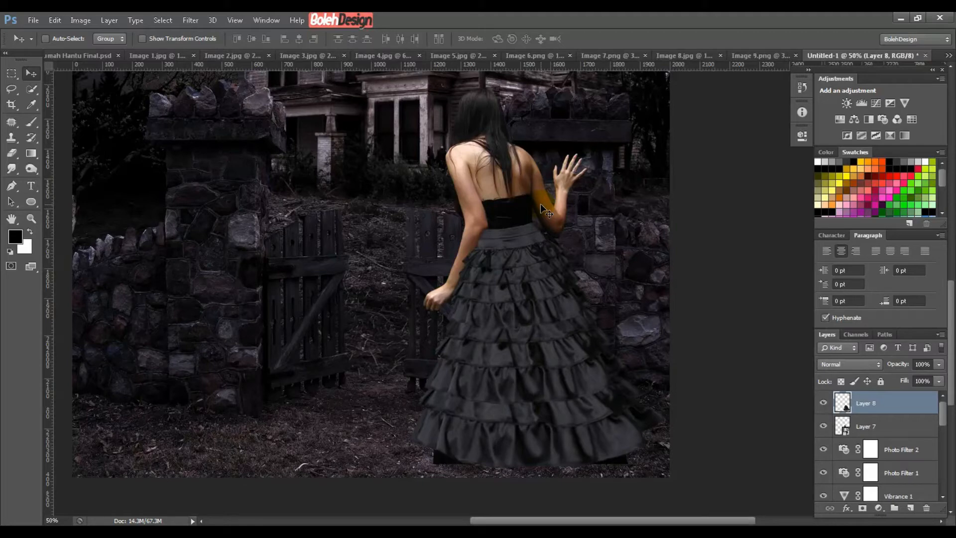
Step: Nudge the skirt layer slightly left and up so its waistband meets the bodice between the woman's arms
{"action": "scroll", "coordinate": [540, 203], "scroll_direction": "up", "scroll_amount": 1}
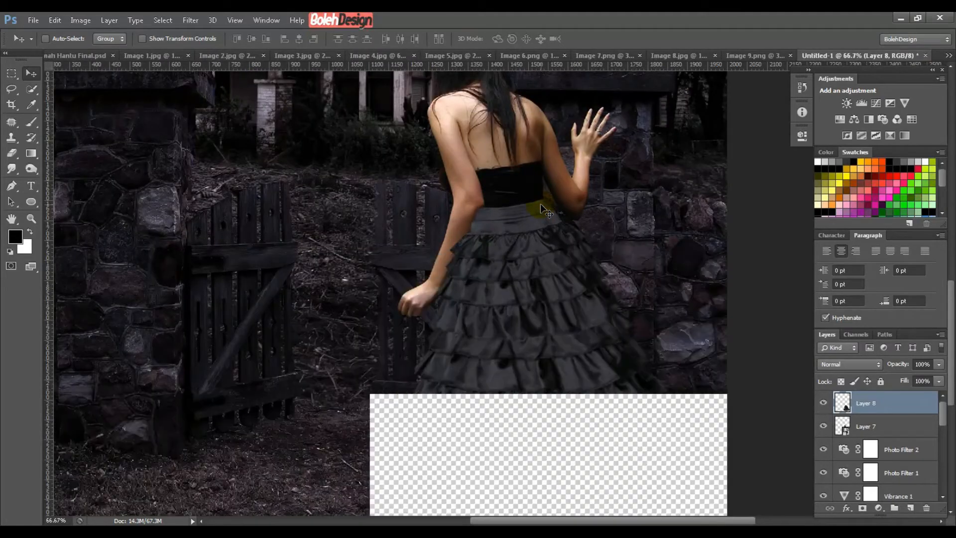
{"action": "scroll", "coordinate": [539, 203], "scroll_direction": "up", "scroll_amount": 1}
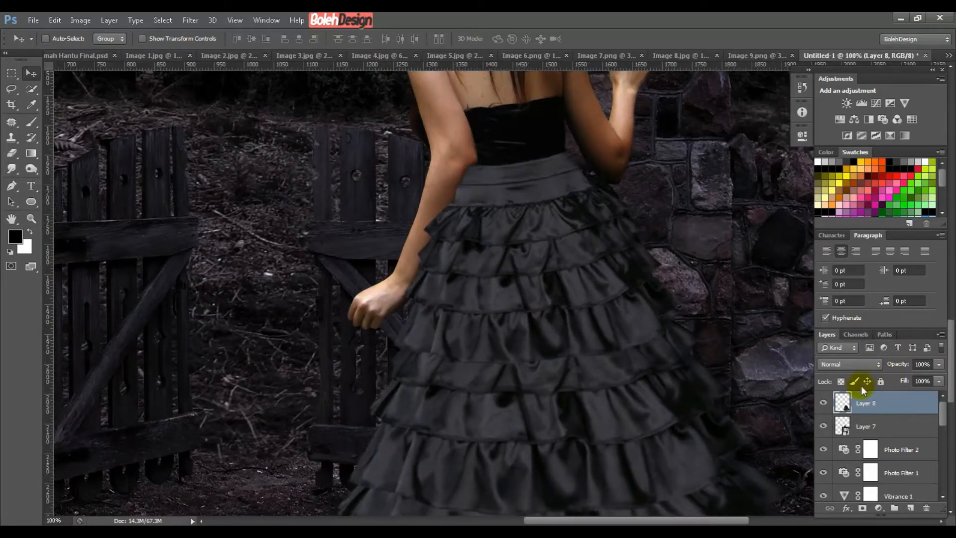
{"action": "mouse_move", "coordinate": [619, 240]}
{"action": "left_mouse_down"}
{"action": "mouse_move", "coordinate": [602, 282]}
{"action": "mouse_move", "coordinate": [630, 267]}
{"action": "mouse_move", "coordinate": [622, 240]}
{"action": "left_mouse_up"}
{"action": "key", "text": "Left"}
{"action": "key", "text": "Left"}
{"action": "key", "text": "Left"}
{"action": "key", "text": "Left"}
{"action": "key", "text": "Left"}
{"action": "key", "text": "Left"}
{"action": "key", "text": "Left"}
{"action": "key", "text": "Left"}
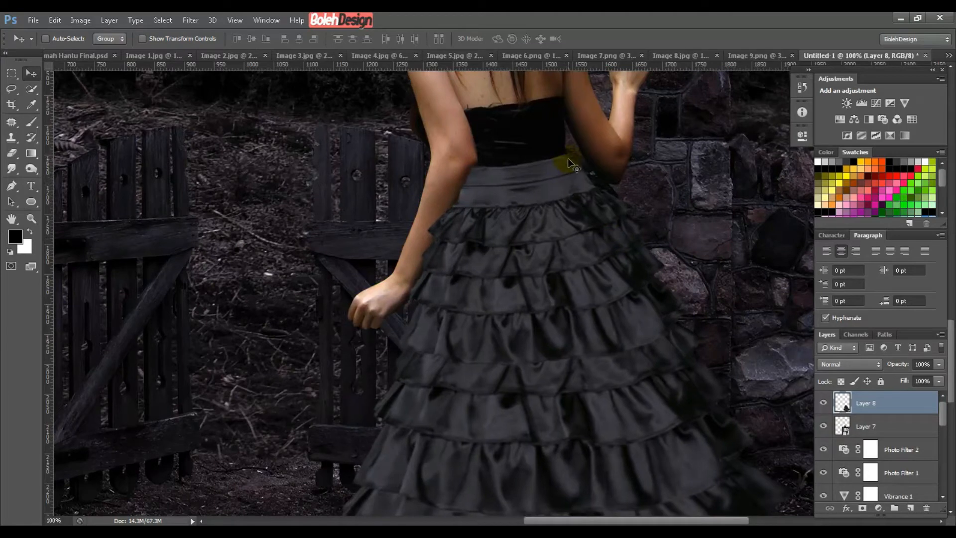
{"action": "key", "text": "Up"}
{"action": "key", "text": "Up"}
{"action": "key", "text": "Up"}
{"action": "key", "text": "Up"}
{"action": "key", "text": "Up"}
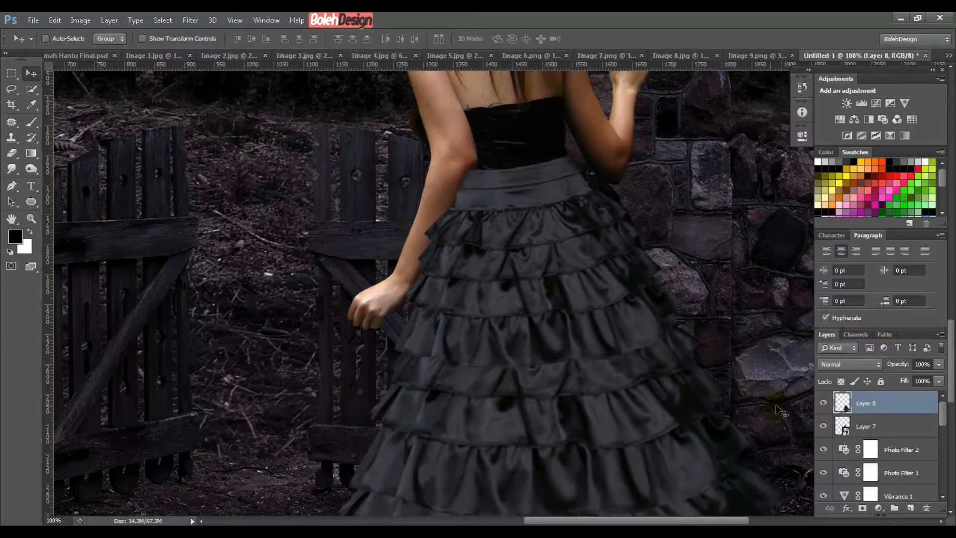
Step: Compare the skirt with the dress underneath, add a layer mask to the skirt layer, and hide that layer
{"action": "left_click", "coordinate": [823, 403]}
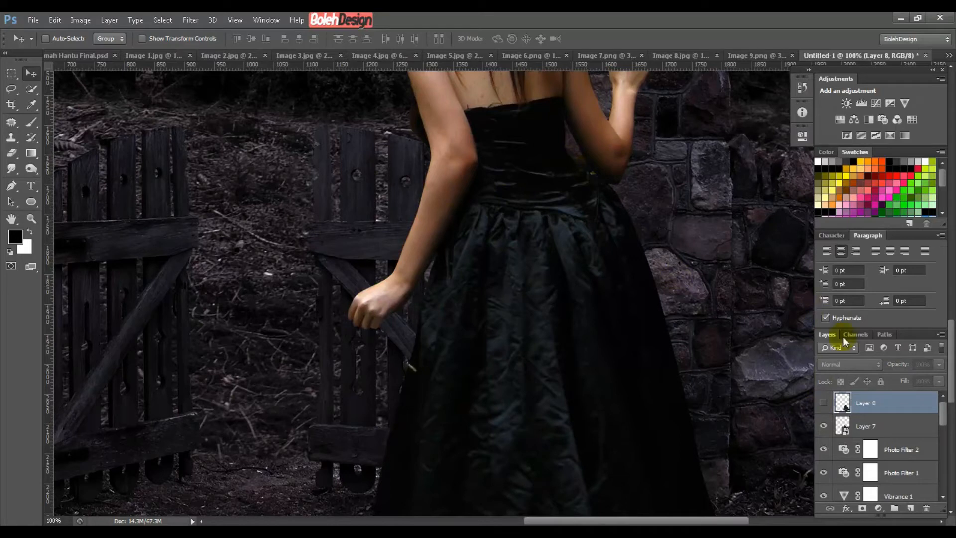
{"action": "left_click", "coordinate": [823, 403]}
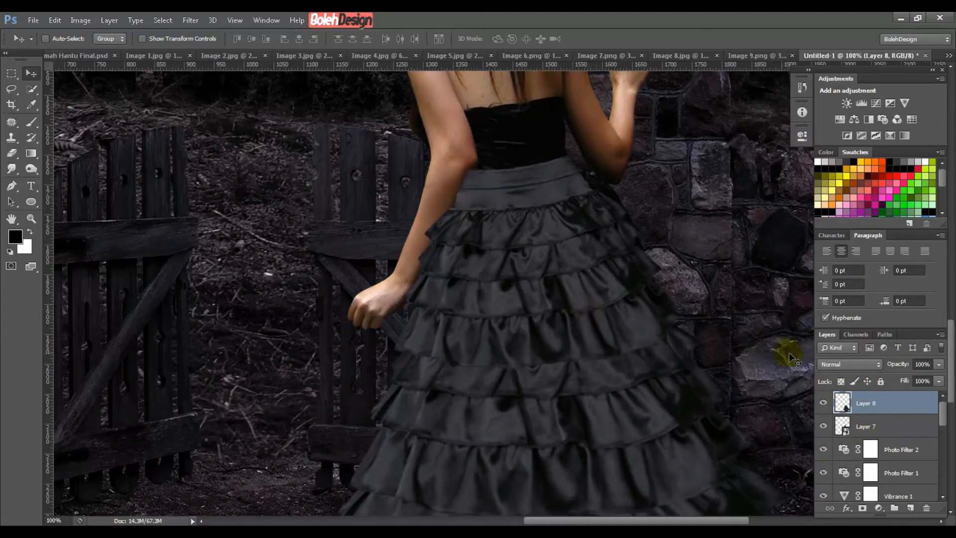
{"action": "scroll", "coordinate": [640, 272], "scroll_direction": "down", "scroll_amount": 2}
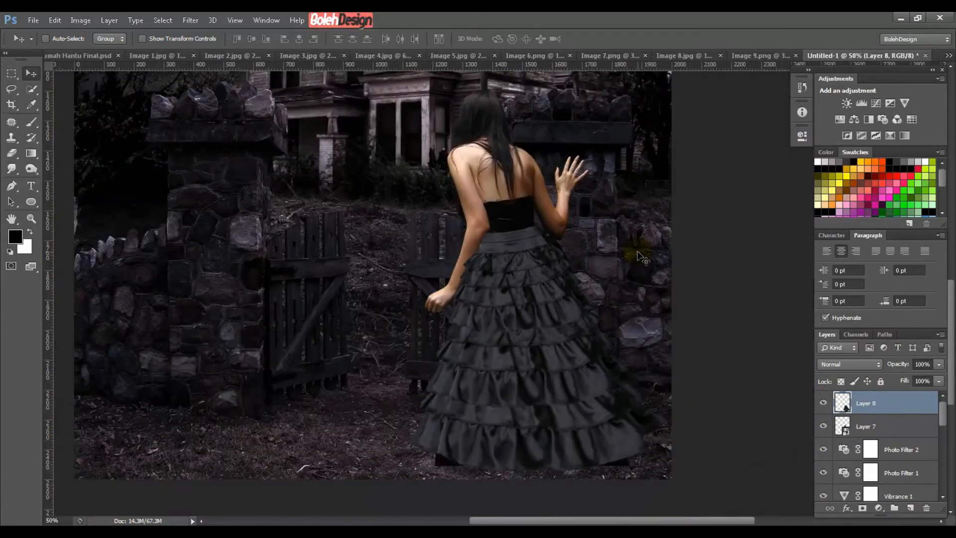
{"action": "scroll", "coordinate": [640, 257], "scroll_direction": "up", "scroll_amount": 2}
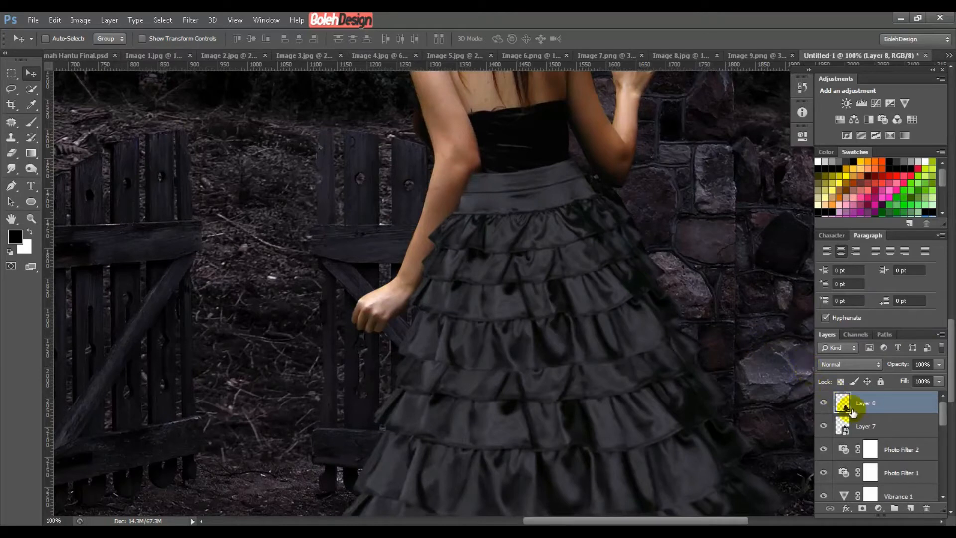
{"action": "left_click", "coordinate": [862, 508]}
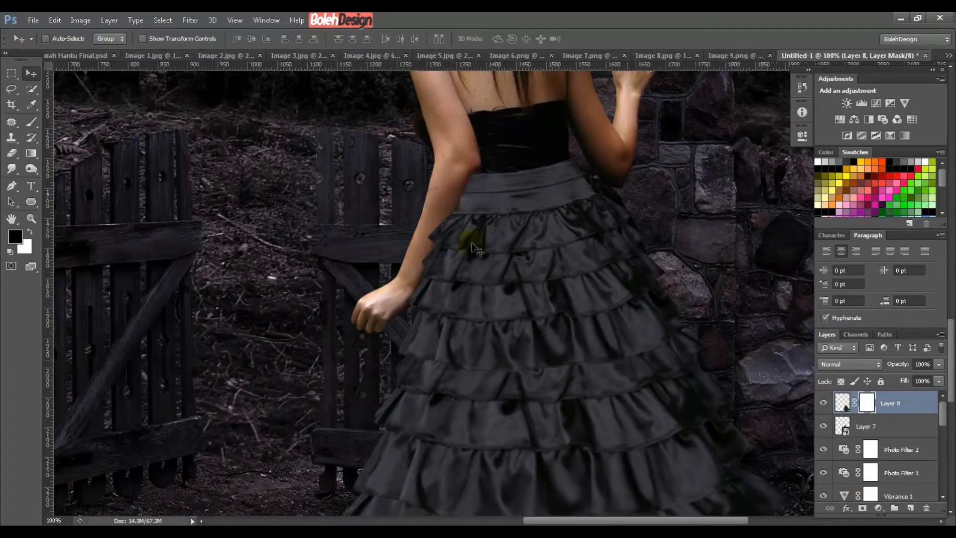
{"action": "left_click", "coordinate": [823, 403]}
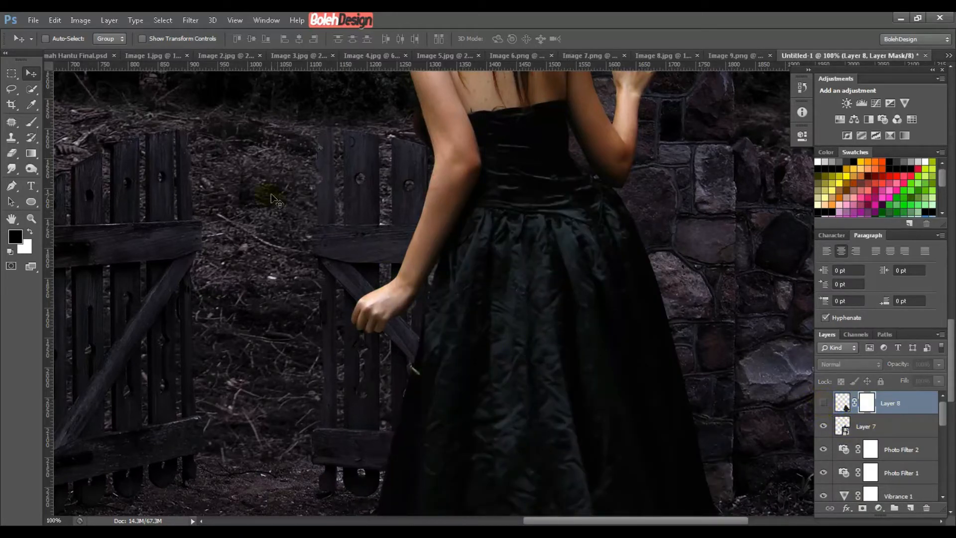
Step: Start a Pen path along the dress-side edge of the woman's lowered arm, from above the elbow to the elbow's tip
{"action": "key", "text": "ctrl+plus"}
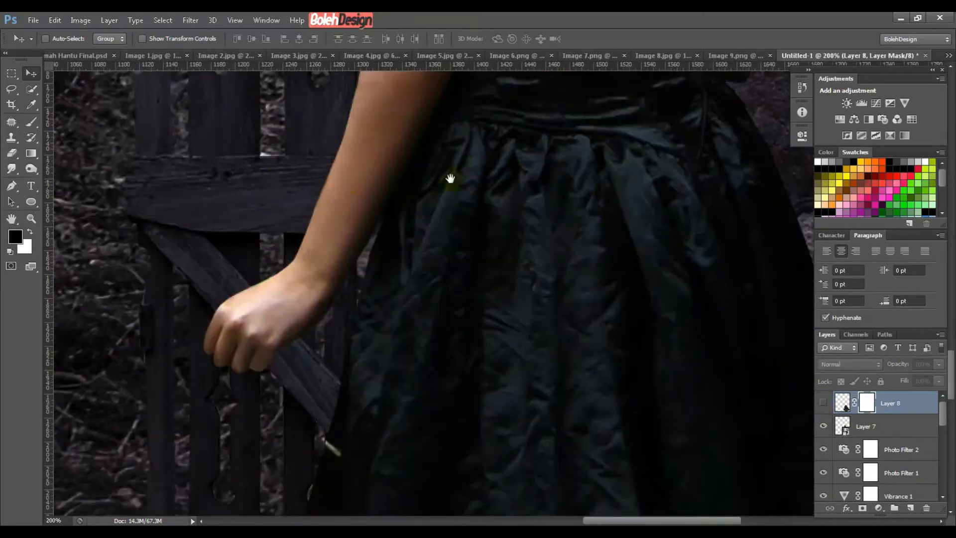
{"action": "left_click_drag", "start_coordinate": [455, 175], "coordinate": [349, 338]}
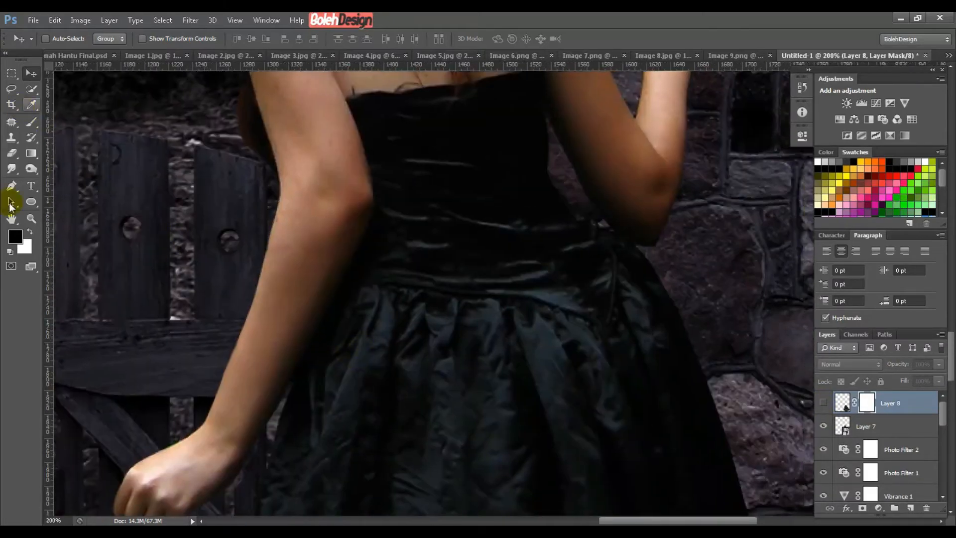
{"action": "left_click", "coordinate": [12, 186]}
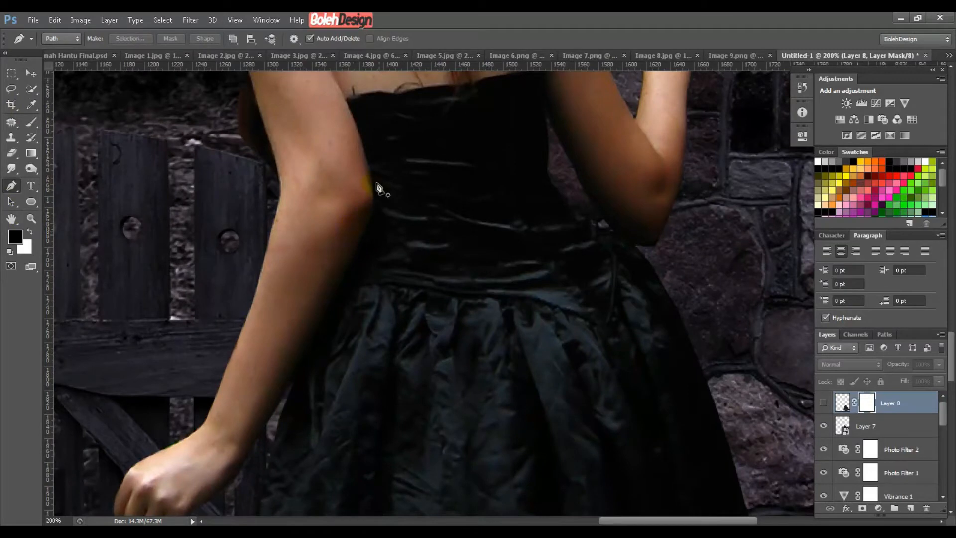
{"action": "key", "text": "ctrl+plus"}
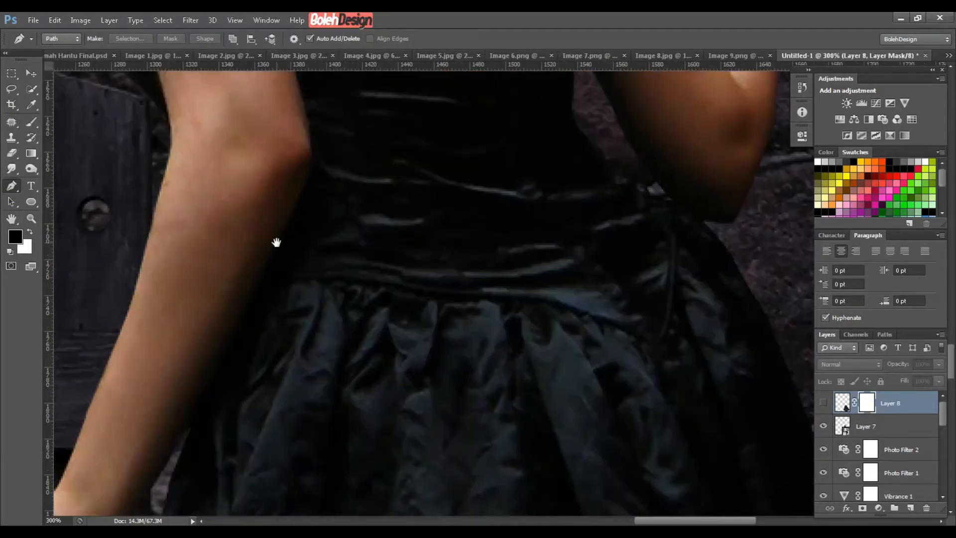
{"action": "left_click_drag", "start_coordinate": [277, 241], "coordinate": [426, 387]}
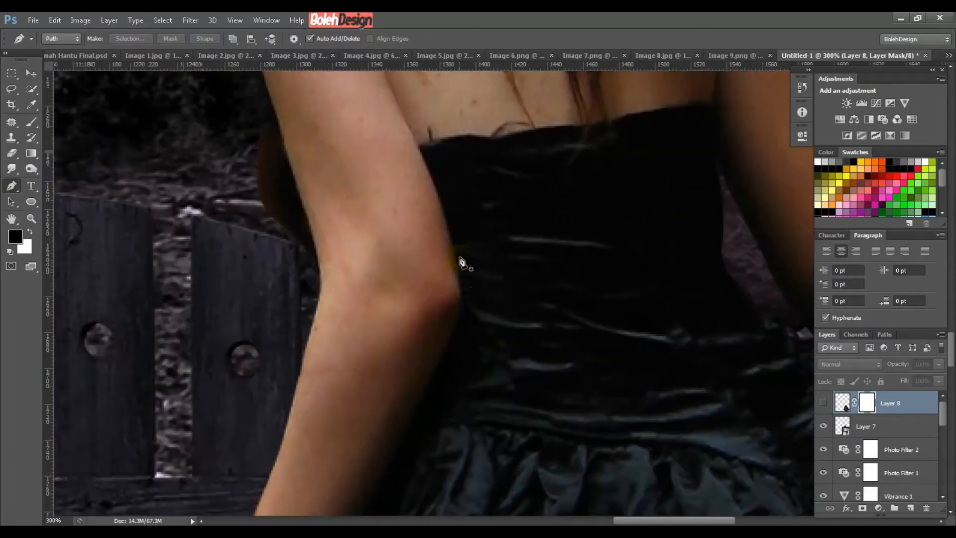
{"action": "left_click", "coordinate": [442, 204]}
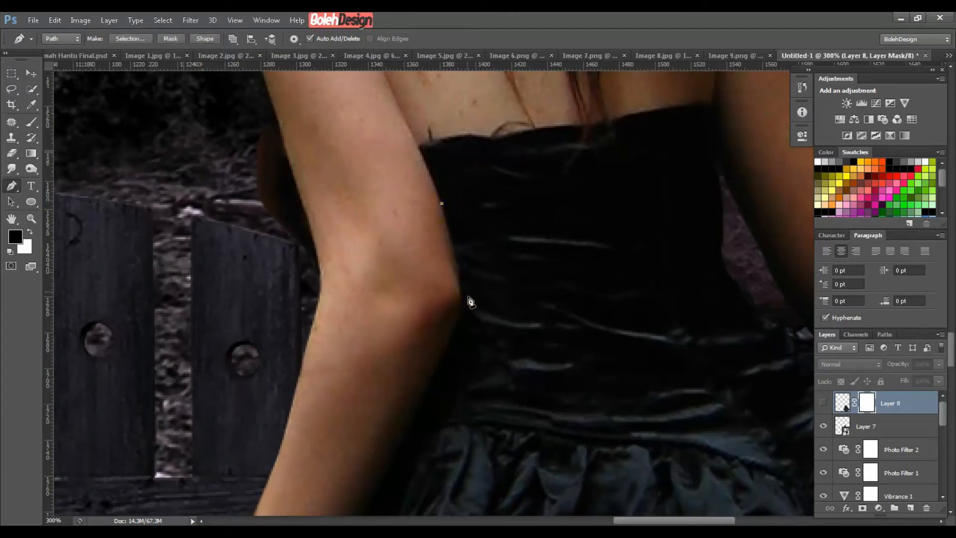
{"action": "left_click_drag", "start_coordinate": [462, 298], "coordinate": [460, 329]}
{"action": "left_click_drag", "start_coordinate": [436, 212], "coordinate": [466, 65]}
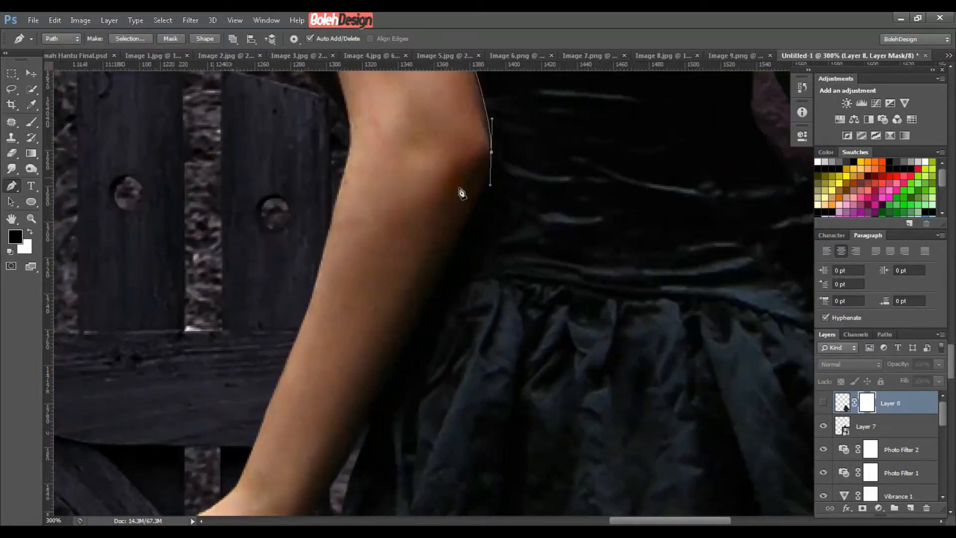
{"action": "left_click", "coordinate": [492, 153]}
Step: Continue the path down the inner edge of the forearm to the wrist, following the boundary between skin and dress
{"action": "left_click_drag", "start_coordinate": [446, 265], "coordinate": [403, 342]}
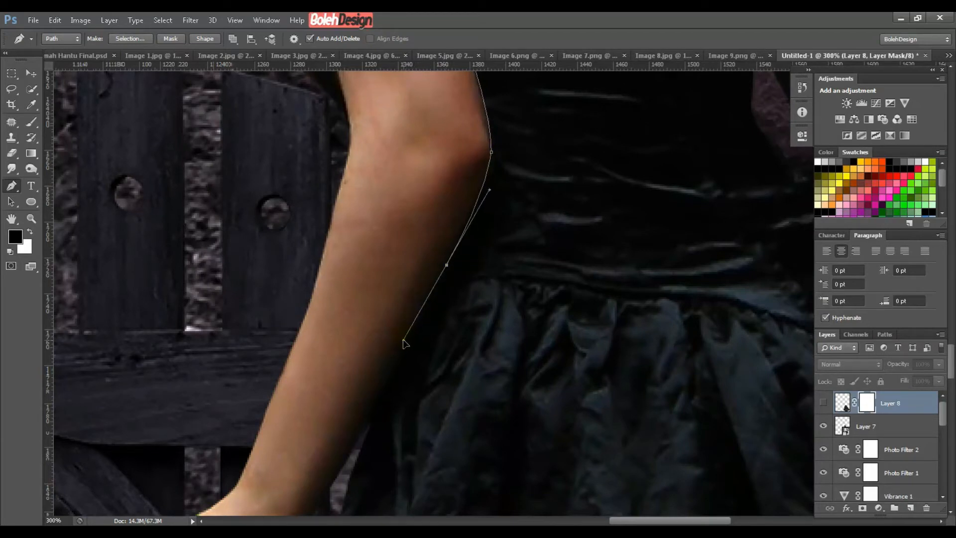
{"action": "left_click", "coordinate": [447, 264]}
{"action": "left_click_drag", "start_coordinate": [377, 408], "coordinate": [351, 456]}
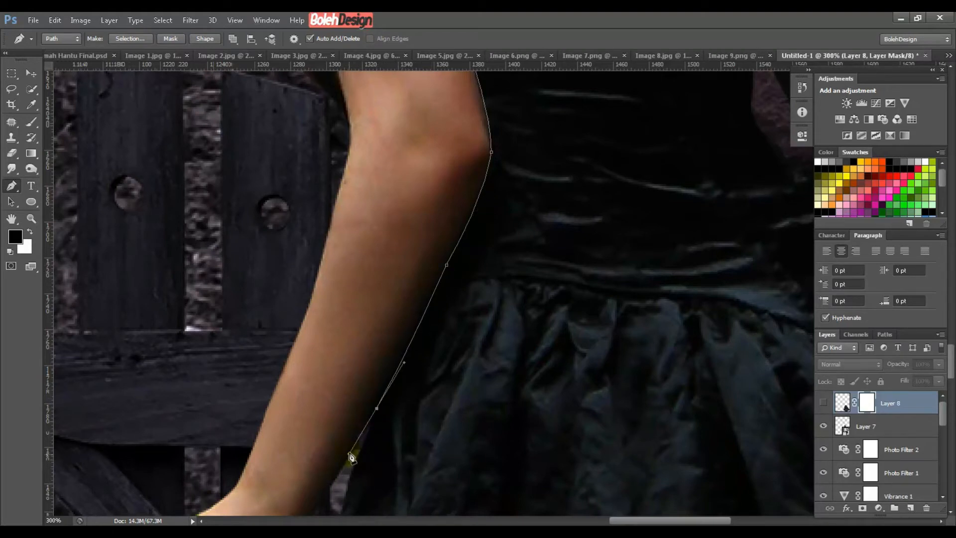
{"action": "left_click", "coordinate": [376, 408], "text": "alt"}
{"action": "left_click_drag", "start_coordinate": [361, 399], "coordinate": [447, 195]}
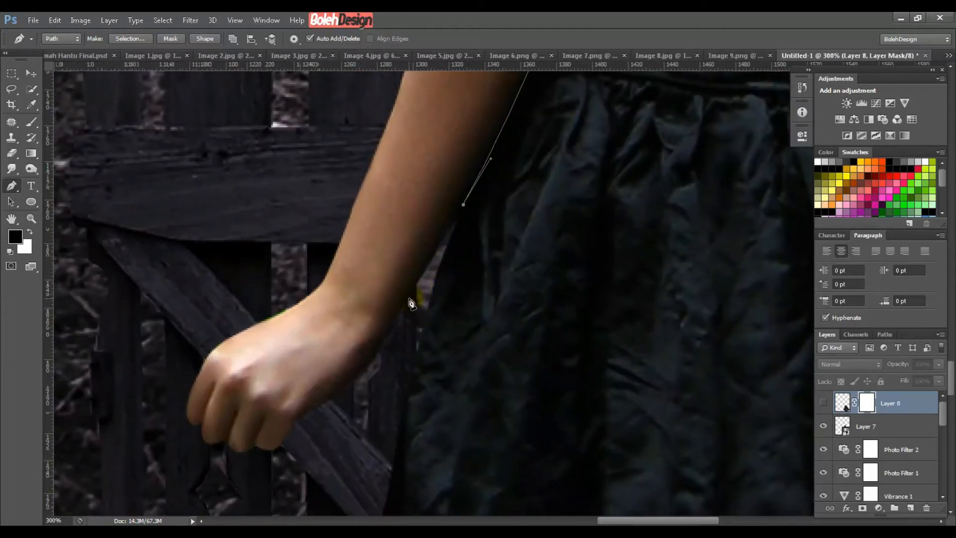
{"action": "left_click_drag", "start_coordinate": [410, 297], "coordinate": [383, 341]}
{"action": "left_click", "coordinate": [410, 297], "text": "alt"}
{"action": "left_click_drag", "start_coordinate": [384, 344], "coordinate": [377, 362]}
{"action": "left_click_drag", "start_coordinate": [380, 273], "coordinate": [397, 103]}
{"action": "left_click", "coordinate": [343, 319]}
{"action": "left_click", "coordinate": [336, 394]}
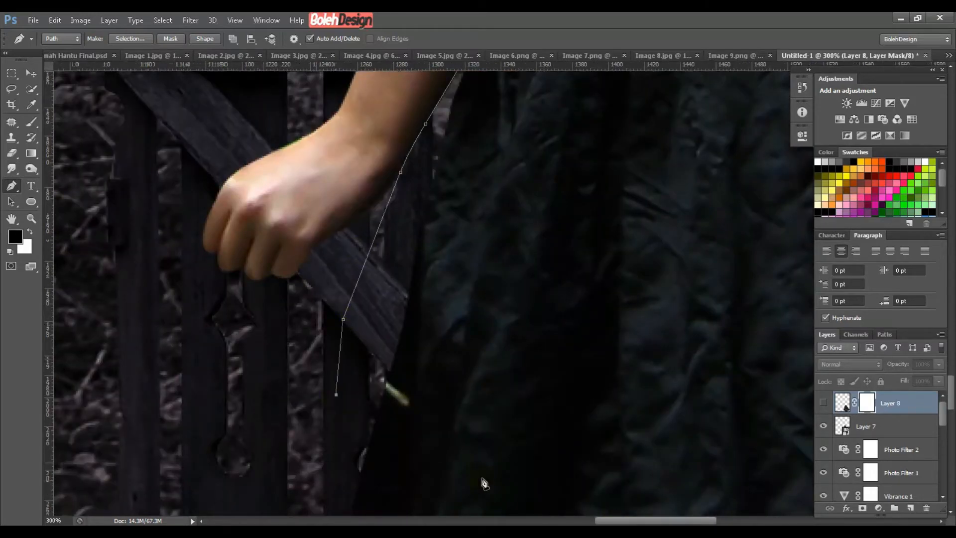
{"action": "left_click", "coordinate": [508, 468]}
{"action": "key", "text": "ctrl+1"}
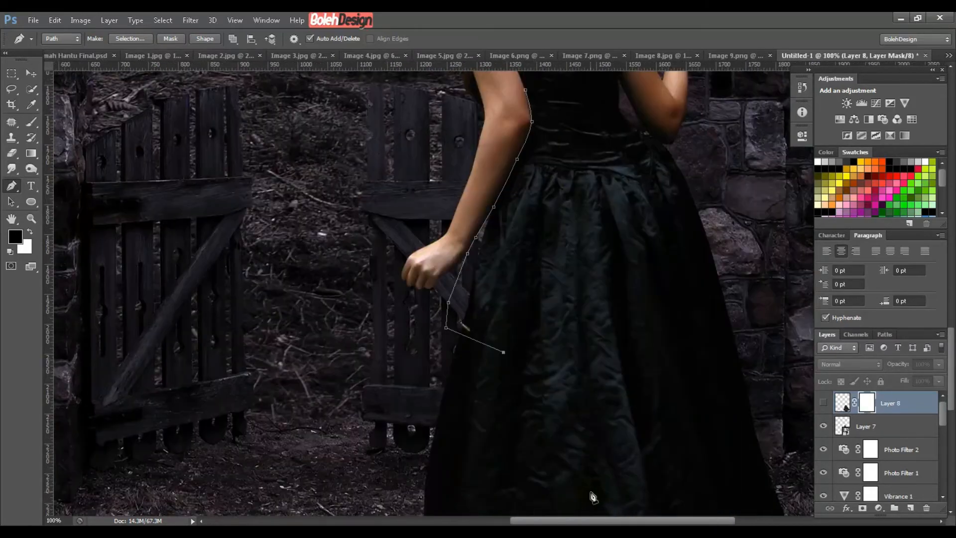
{"action": "left_click", "coordinate": [639, 317]}
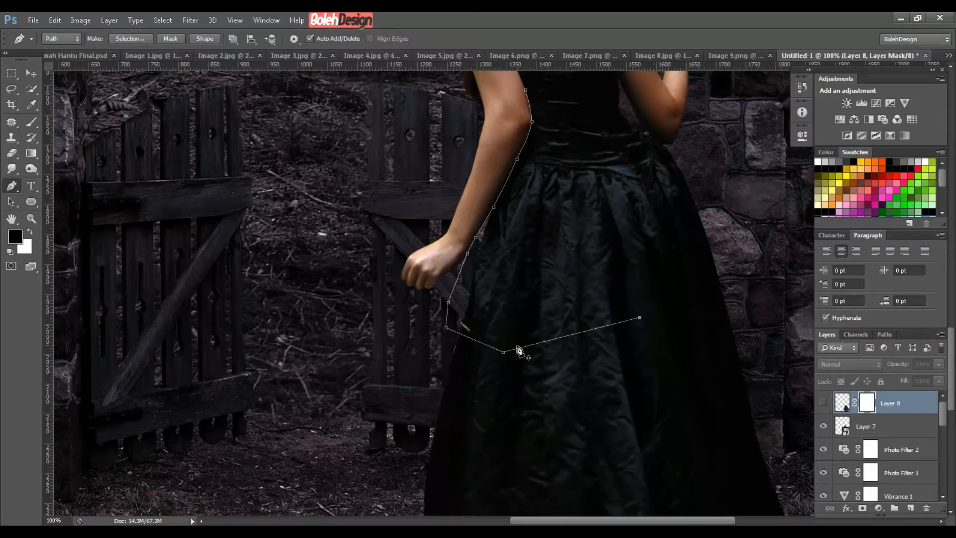
{"action": "key", "text": "ctrl+z"}
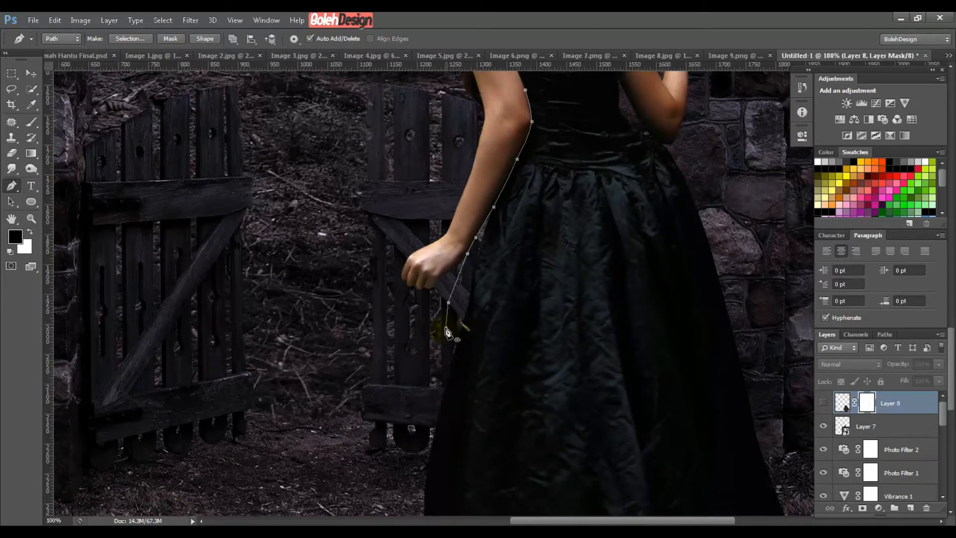
{"action": "left_click", "coordinate": [446, 327]}
{"action": "key", "text": "Delete"}
{"action": "left_click", "coordinate": [448, 303]}
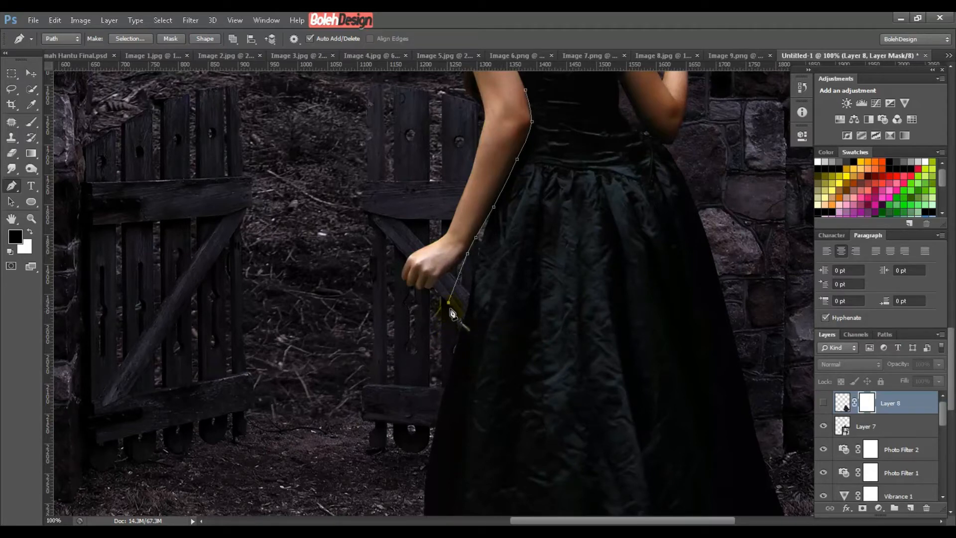
{"action": "key", "text": "Delete"}
Step: Continue the arm path beneath the lowered hand and up around its outer side, passing over the small wooden gate
{"action": "left_click", "coordinate": [456, 282]}
{"action": "left_click", "coordinate": [452, 276]}
{"action": "left_click", "coordinate": [434, 294]}
{"action": "left_click", "coordinate": [402, 315]}
{"action": "left_click", "coordinate": [367, 277]}
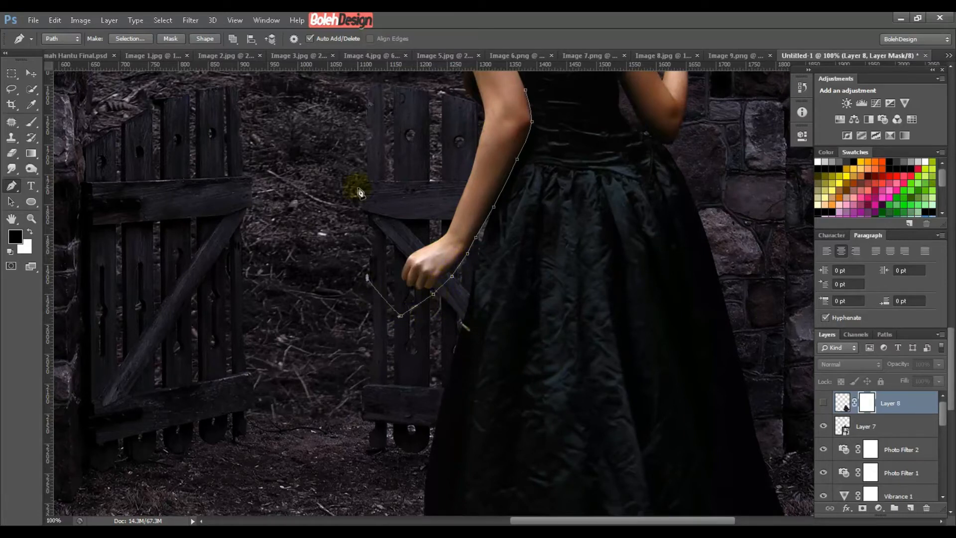
{"action": "left_click", "coordinate": [358, 189]}
{"action": "left_click", "coordinate": [375, 125]}
{"action": "left_click", "coordinate": [391, 105]}
Step: Extend the path up beside the arm, across the upper arm to the back, and close it at its starting point
{"action": "scroll", "coordinate": [406, 228], "scroll_direction": "up", "scroll_amount": 5}
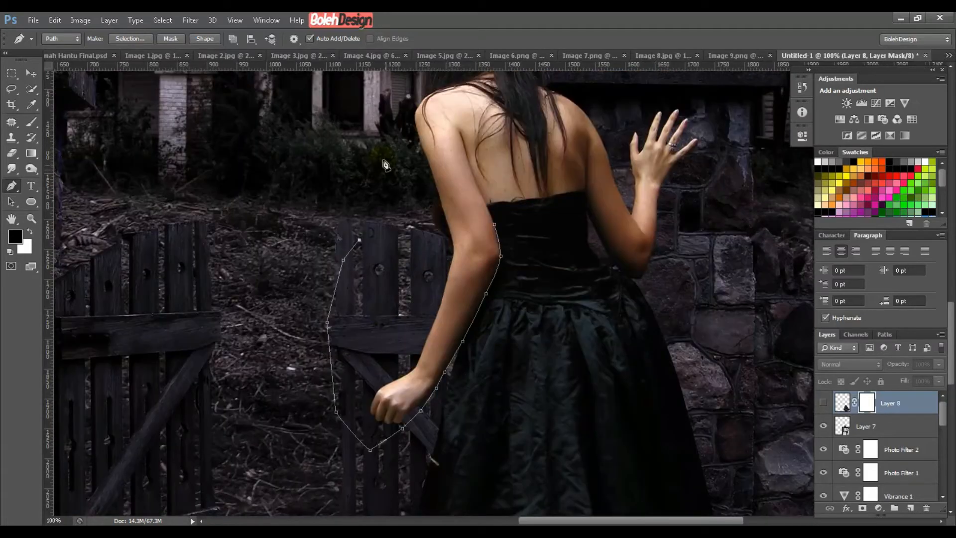
{"action": "left_click", "coordinate": [382, 157]}
{"action": "left_click", "coordinate": [397, 155]}
{"action": "left_click", "coordinate": [439, 160]}
{"action": "left_click", "coordinate": [481, 170]}
{"action": "left_click_drag", "start_coordinate": [491, 184], "coordinate": [492, 189]}
{"action": "left_click", "coordinate": [496, 228]}
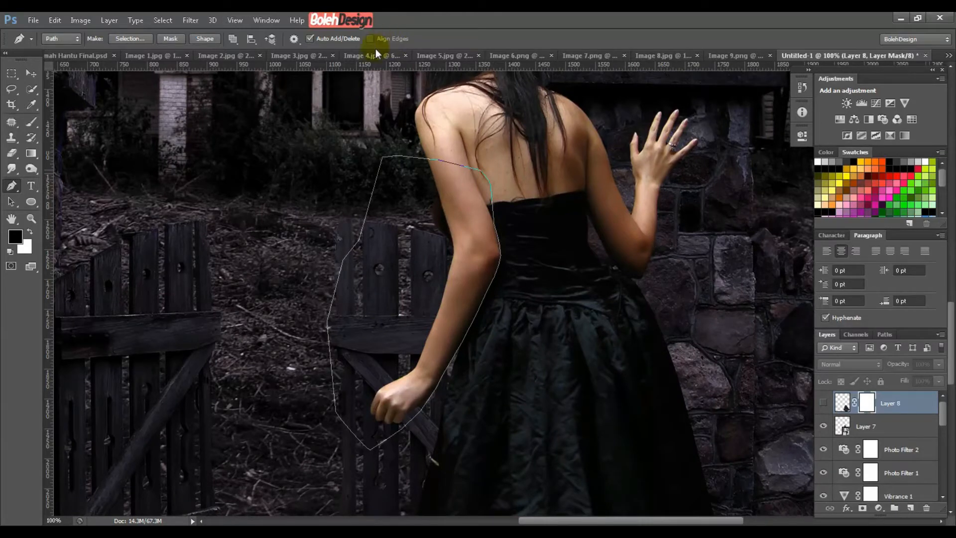
{"action": "left_click", "coordinate": [492, 183]}
Step: Turn the arm path into a selection with 0-pixel feather and mask the visible Layer 8 skirt out of it, clearing the selection
{"action": "left_click", "coordinate": [142, 37]}
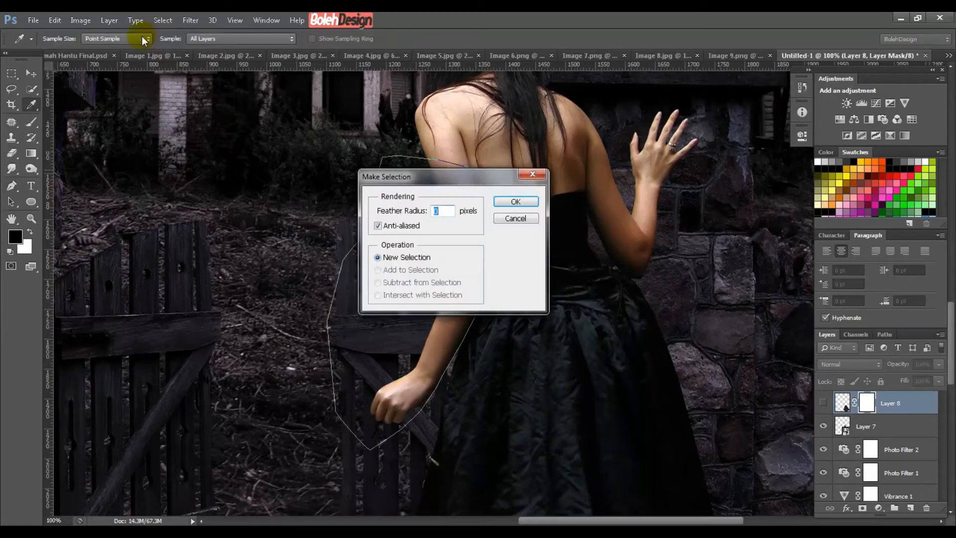
{"action": "left_click", "coordinate": [513, 202]}
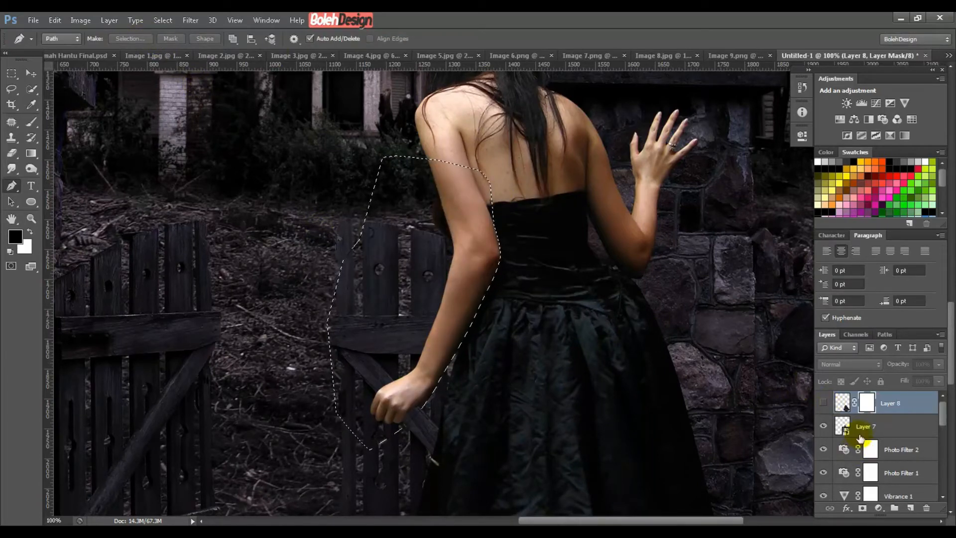
{"action": "left_click", "coordinate": [825, 403]}
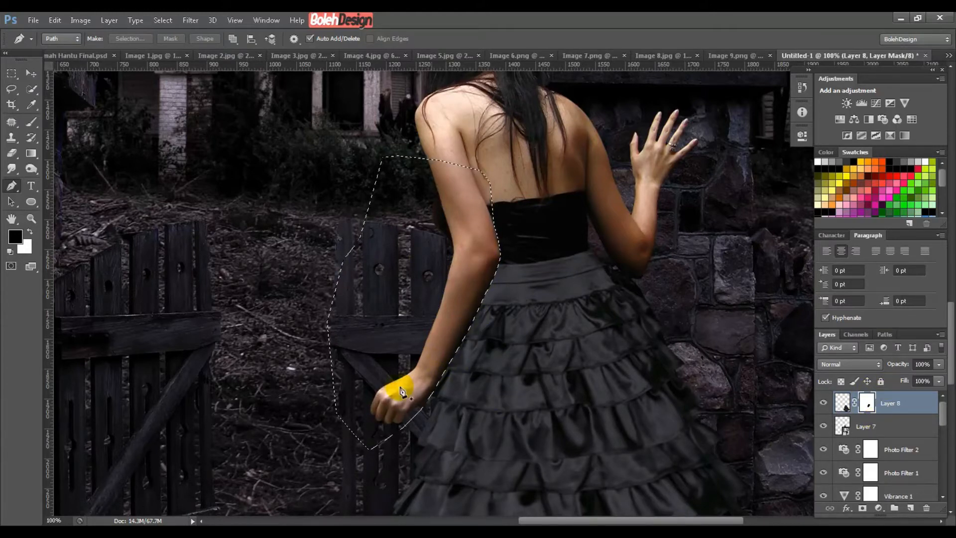
{"action": "key", "text": "ctrl+d"}
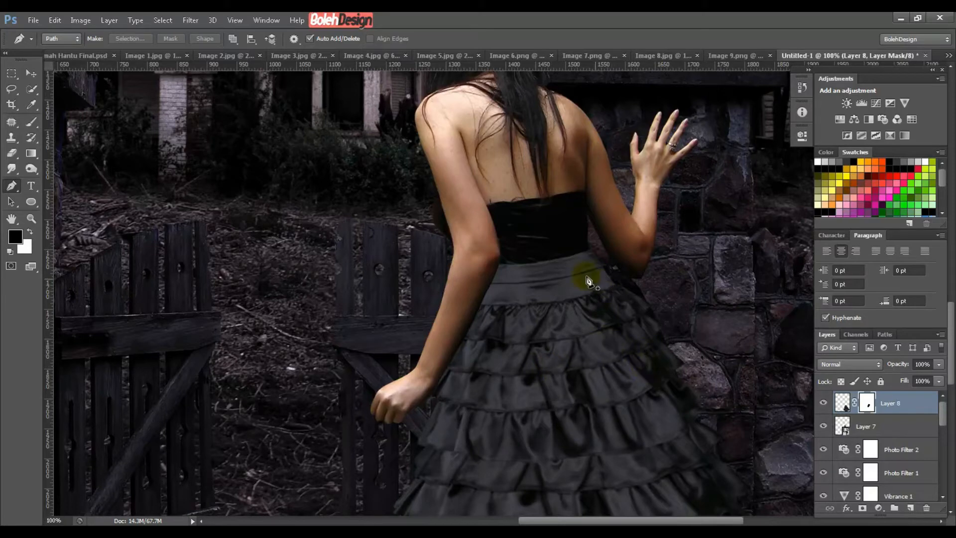
Step: Open the contents of the woman's smart object, Layer 7, for editing
{"action": "left_click_drag", "start_coordinate": [603, 286], "coordinate": [610, 199]}
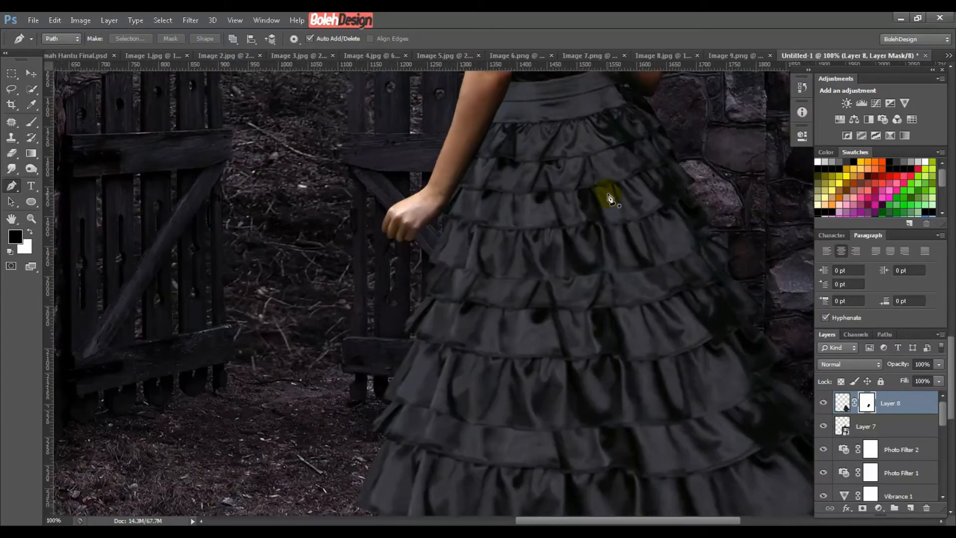
{"action": "key", "text": "ctrl+minus"}
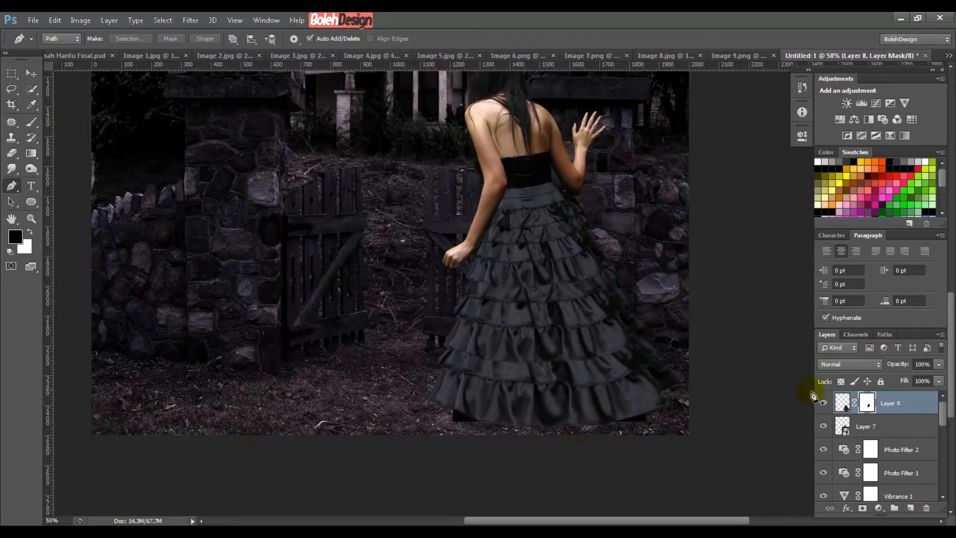
{"action": "left_click", "coordinate": [847, 425]}
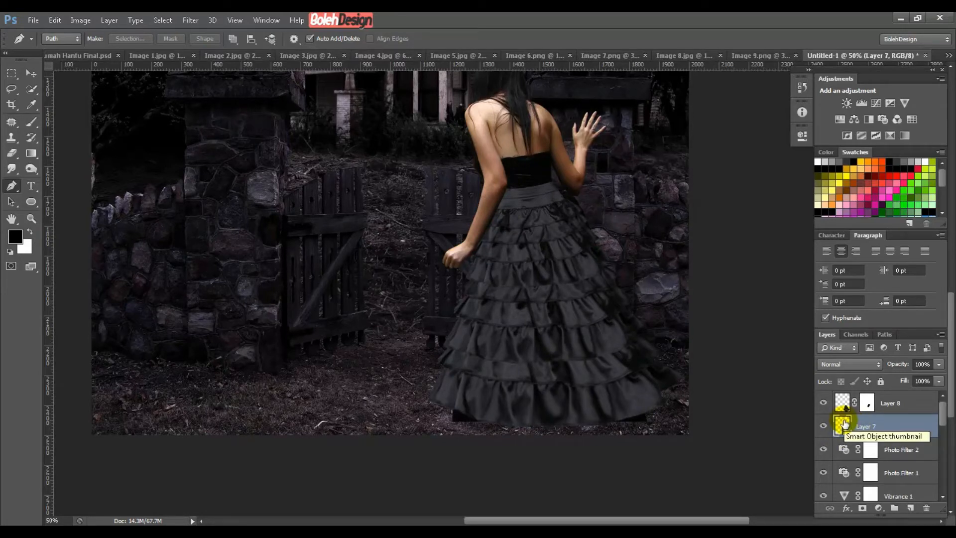
{"action": "double_click", "coordinate": [903, 422]}
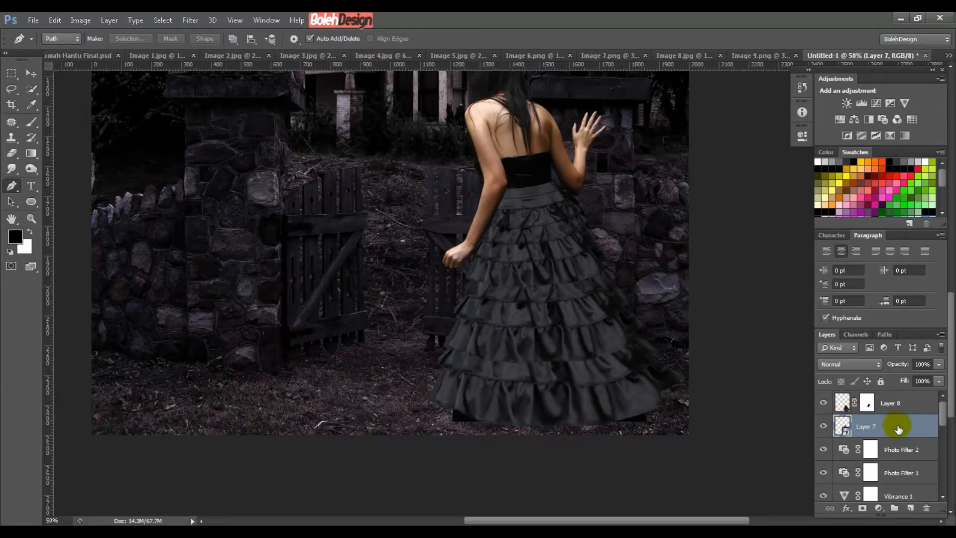
{"action": "left_click", "coordinate": [725, 205]}
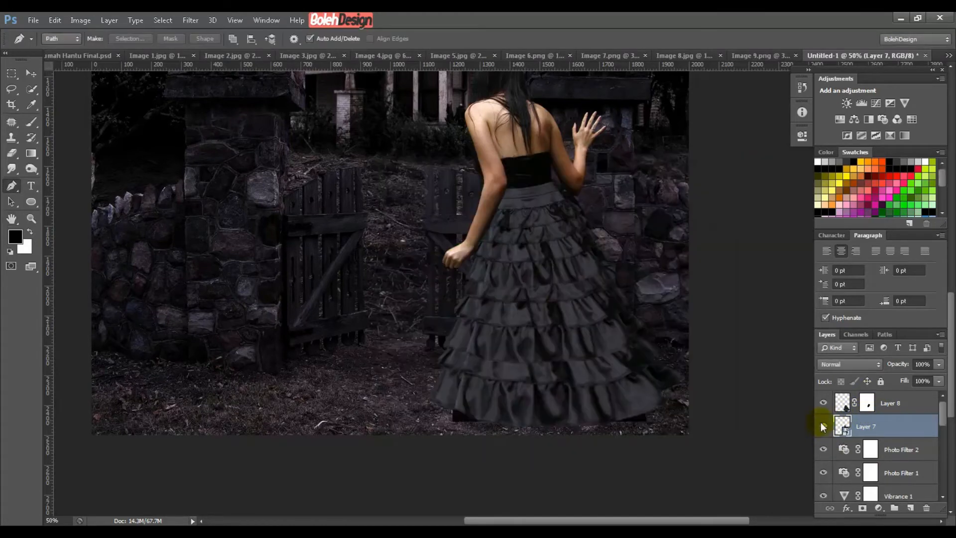
{"action": "double_click", "coordinate": [842, 425]}
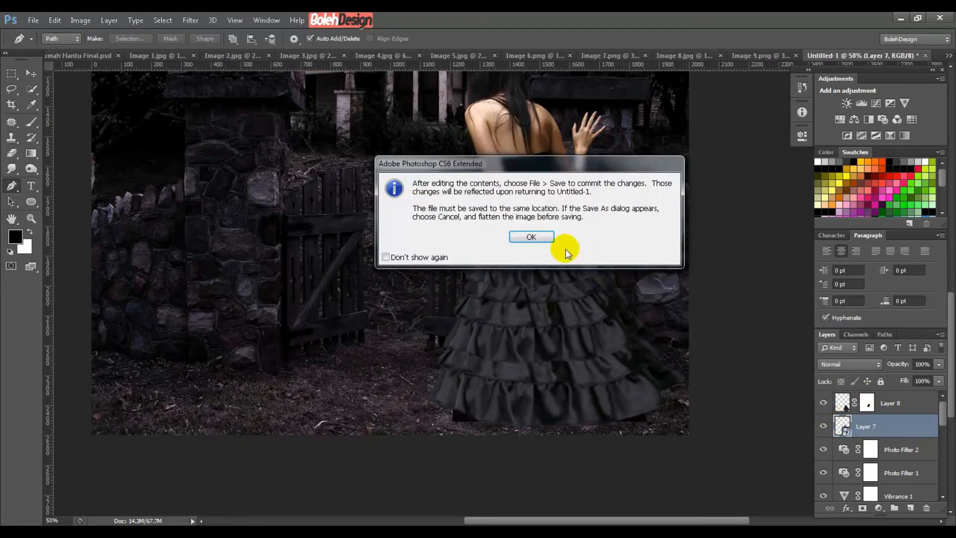
{"action": "left_click", "coordinate": [540, 242]}
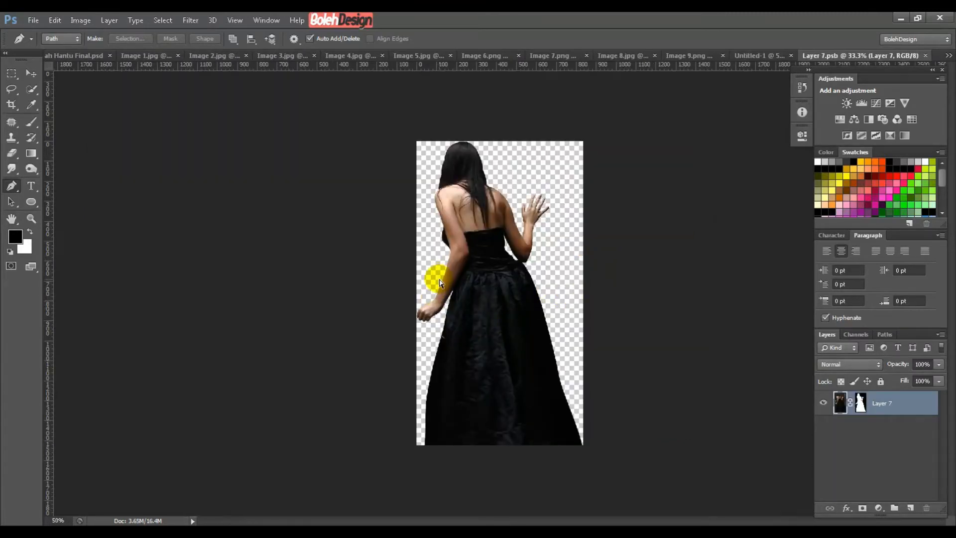
Step: Start a Pen path at the waist under the raised arm's elbow and run it down outside the dress's edge
{"action": "key", "text": "ctrl+plus"}
{"action": "key", "text": "ctrl+plus"}
{"action": "key", "text": "ctrl+plus"}
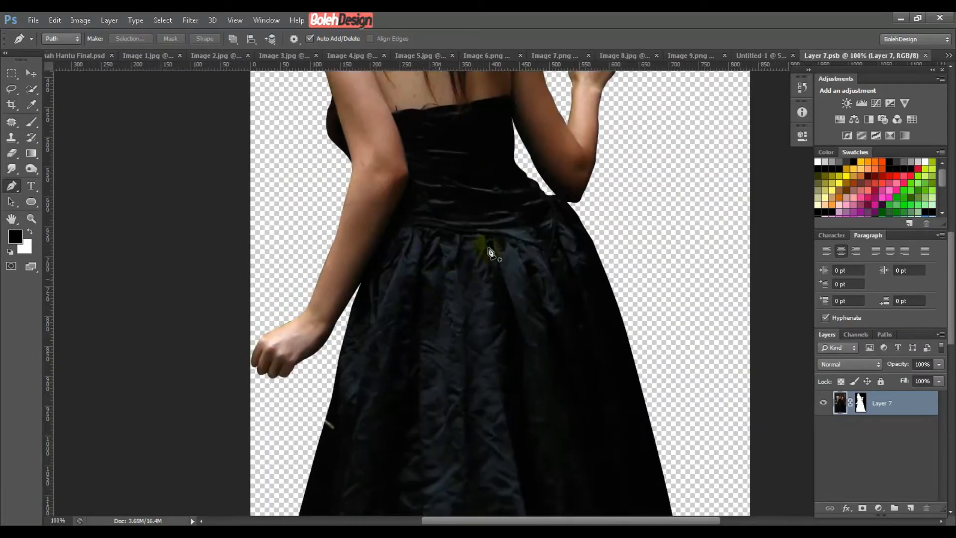
{"action": "key", "text": "ctrl+plus"}
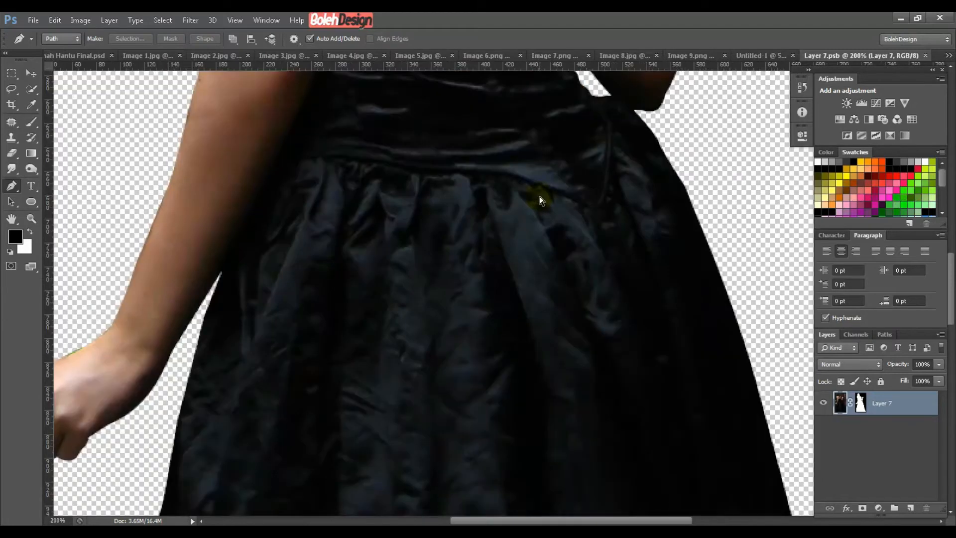
{"action": "left_click_drag", "start_coordinate": [559, 212], "coordinate": [463, 276]}
{"action": "left_click", "coordinate": [479, 241]}
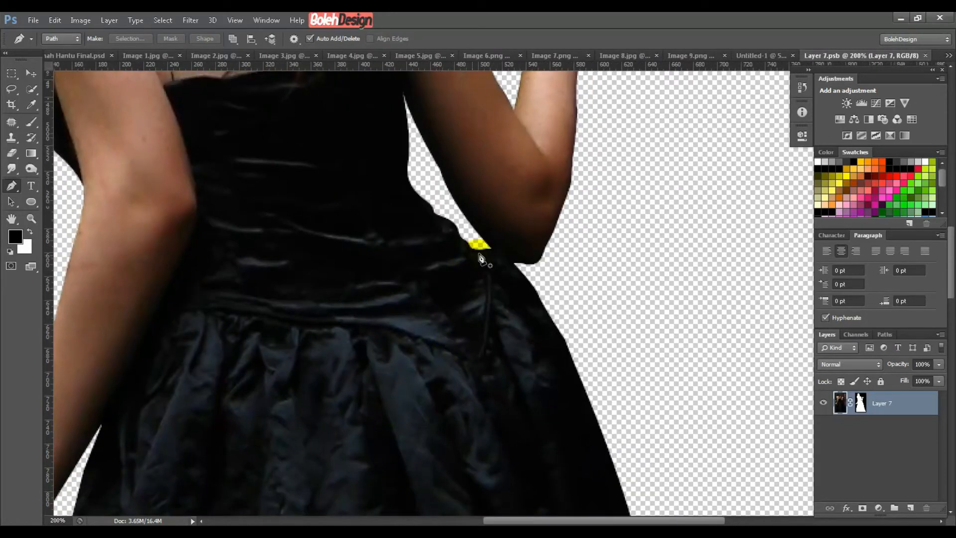
{"action": "left_click", "coordinate": [522, 267]}
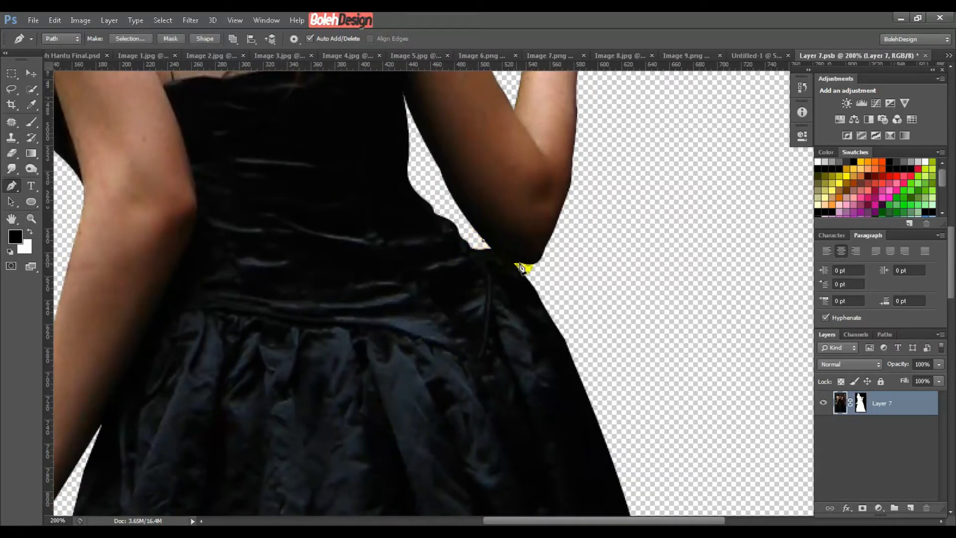
{"action": "left_click_drag", "start_coordinate": [522, 267], "coordinate": [541, 269]}
{"action": "left_click", "coordinate": [593, 312]}
{"action": "left_click", "coordinate": [639, 383]}
{"action": "left_click", "coordinate": [676, 470]}
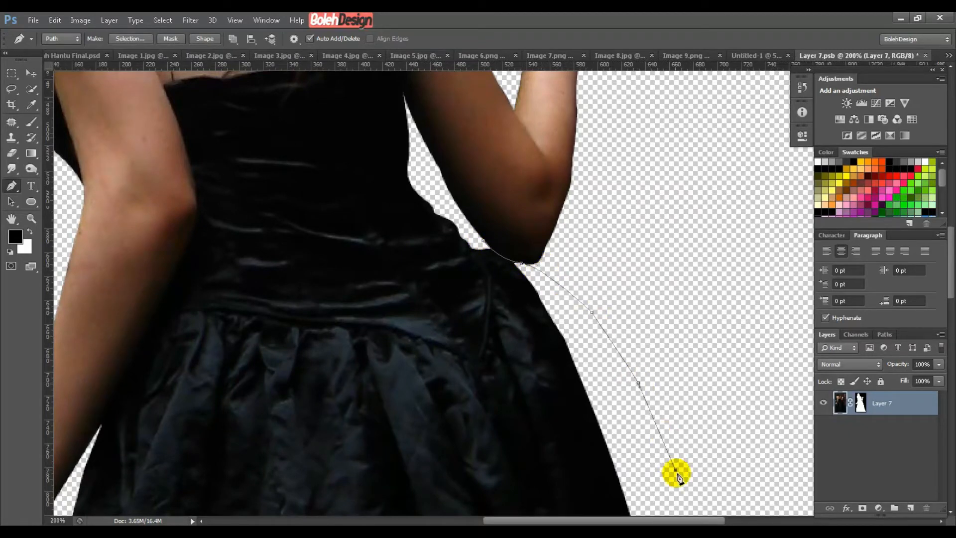
Step: Continue the path past the canvas corner, below the dress's hem, and up its other side to just below the lowered hand
{"action": "key", "text": "ctrl+minus"}
{"action": "key", "text": "ctrl+minus"}
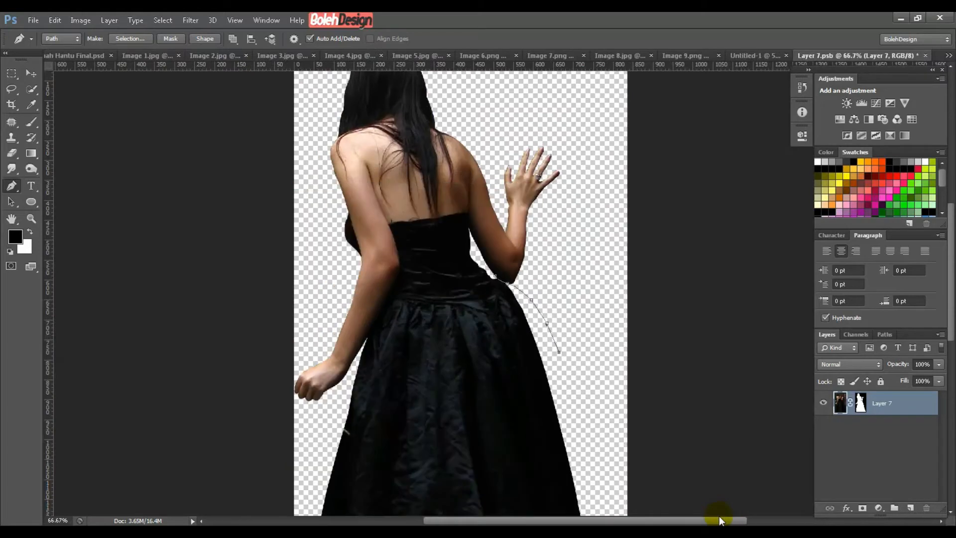
{"action": "key", "text": "ctrl+minus"}
{"action": "key", "text": "space"}
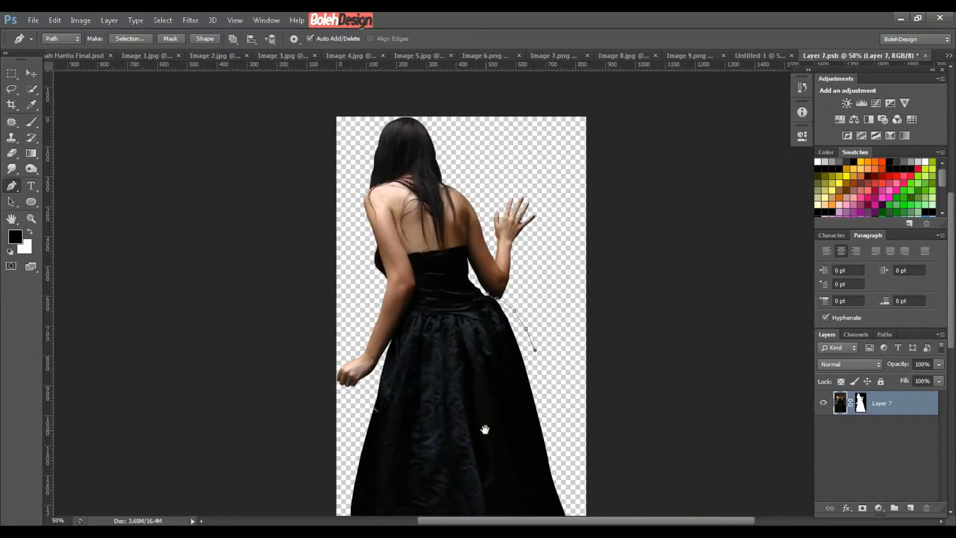
{"action": "left_click_drag", "start_coordinate": [485, 429], "coordinate": [502, 308]}
{"action": "left_click", "coordinate": [631, 431]}
{"action": "left_click", "coordinate": [639, 483]}
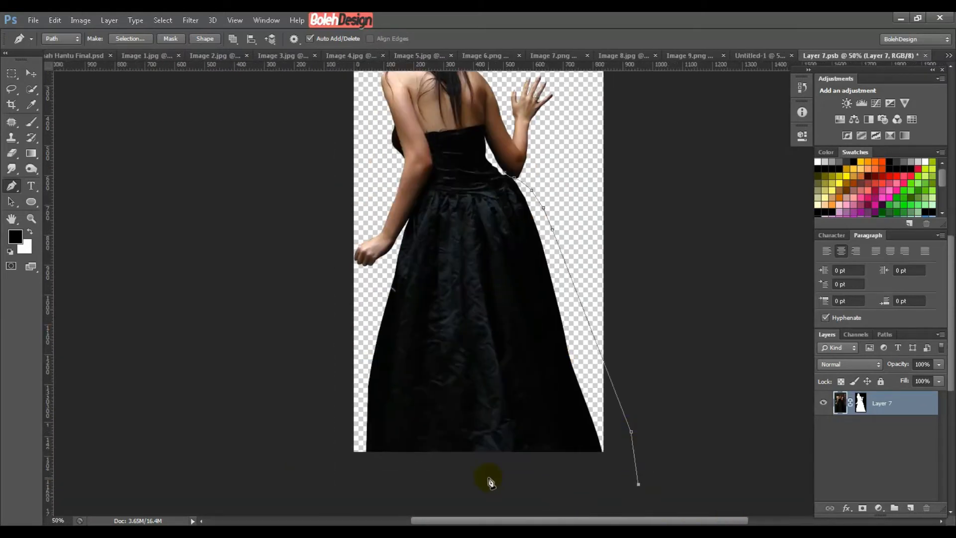
{"action": "left_click", "coordinate": [488, 477]}
{"action": "left_click", "coordinate": [351, 472]}
{"action": "left_click", "coordinate": [330, 420]}
{"action": "left_click", "coordinate": [371, 284]}
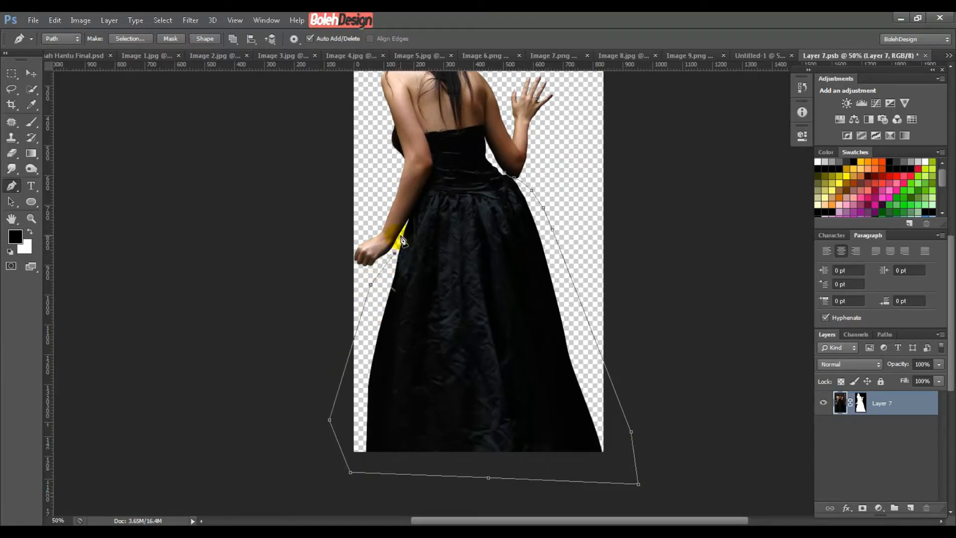
Step: Close the path along the wrist's inner edge, diagonally up across the dress, and over the waist to its starting point
{"action": "left_click", "coordinate": [401, 234]}
{"action": "left_click", "coordinate": [433, 213]}
{"action": "left_click", "coordinate": [458, 187]}
{"action": "left_click_drag", "start_coordinate": [471, 174], "coordinate": [475, 174]}
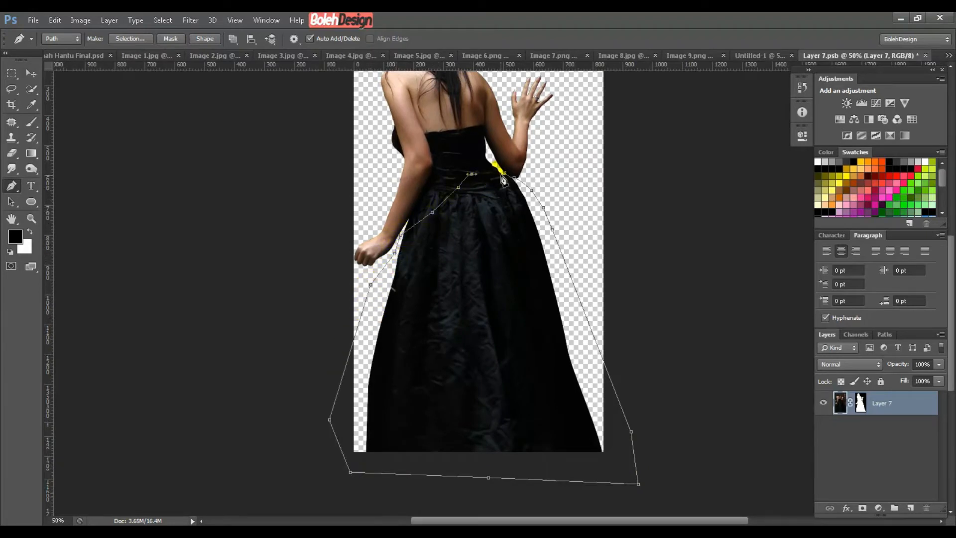
{"action": "left_click", "coordinate": [505, 175]}
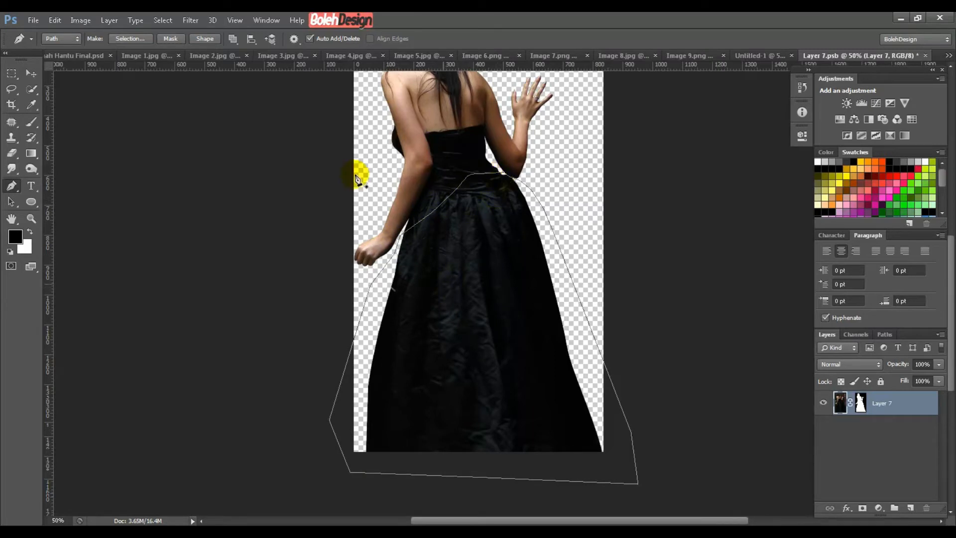
Step: Convert the dress path to a selection and fill it with black on Layer 7's mask to hide the old skirt
{"action": "left_click", "coordinate": [129, 39]}
{"action": "left_click", "coordinate": [516, 201]}
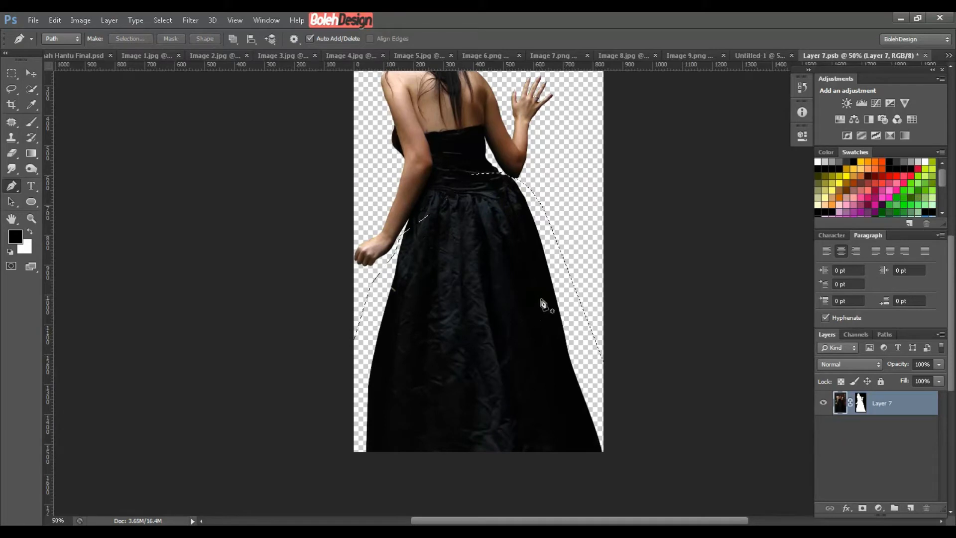
{"action": "key", "text": "alt+BackSpace"}
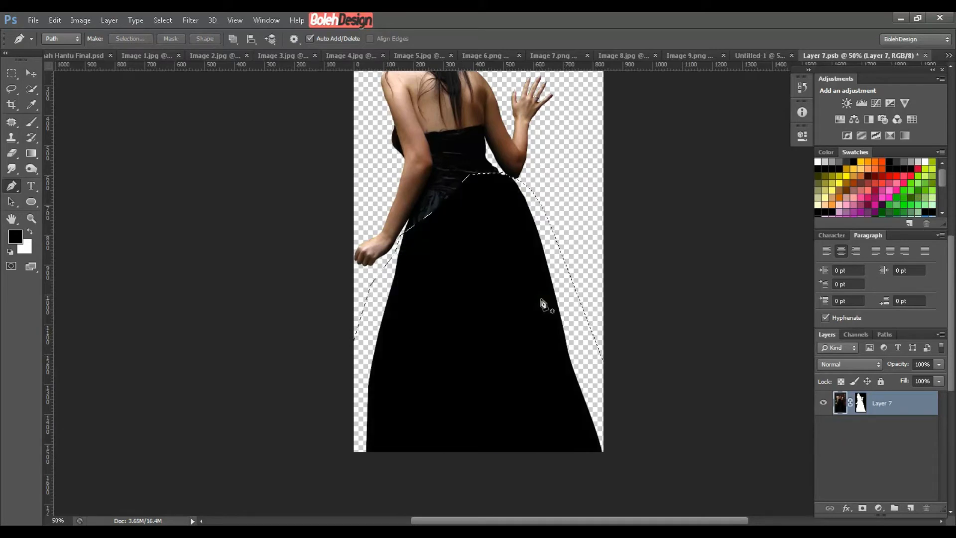
{"action": "key", "text": "ctrl+z"}
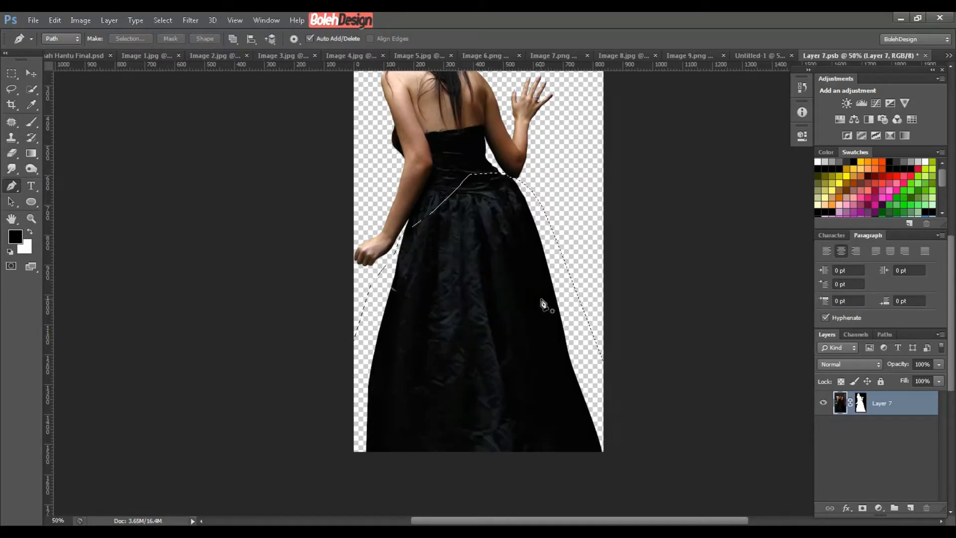
{"action": "left_click", "coordinate": [861, 402]}
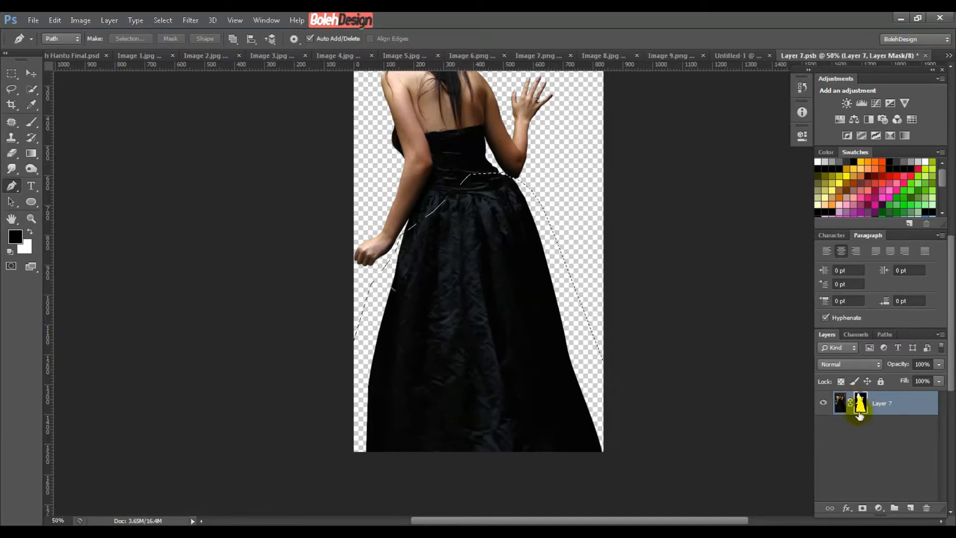
{"action": "key", "text": "alt+BackSpace"}
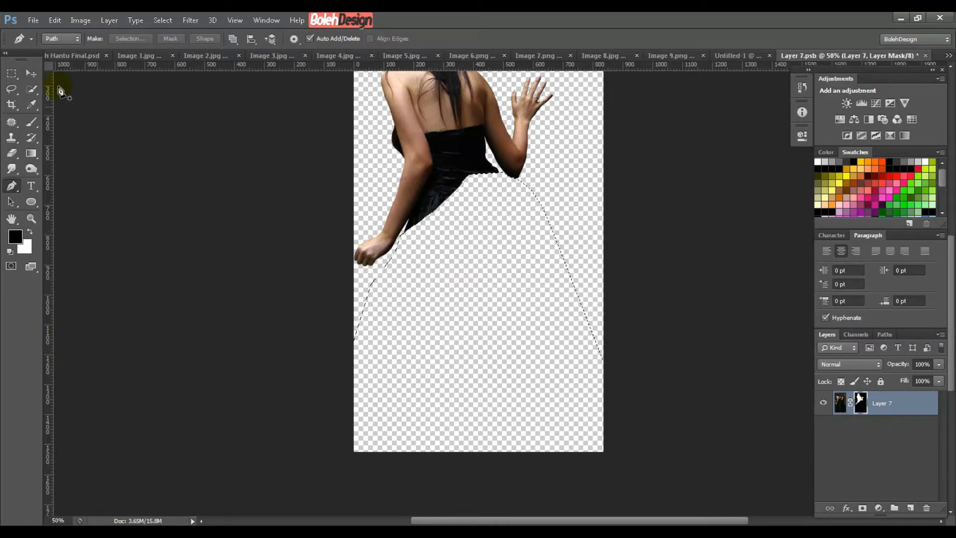
Step: Clear the dress selection, then save and close the Layer 7.psb smart object to update the composite
{"action": "left_click", "coordinate": [31, 73]}
{"action": "key", "text": "ctrl+d"}
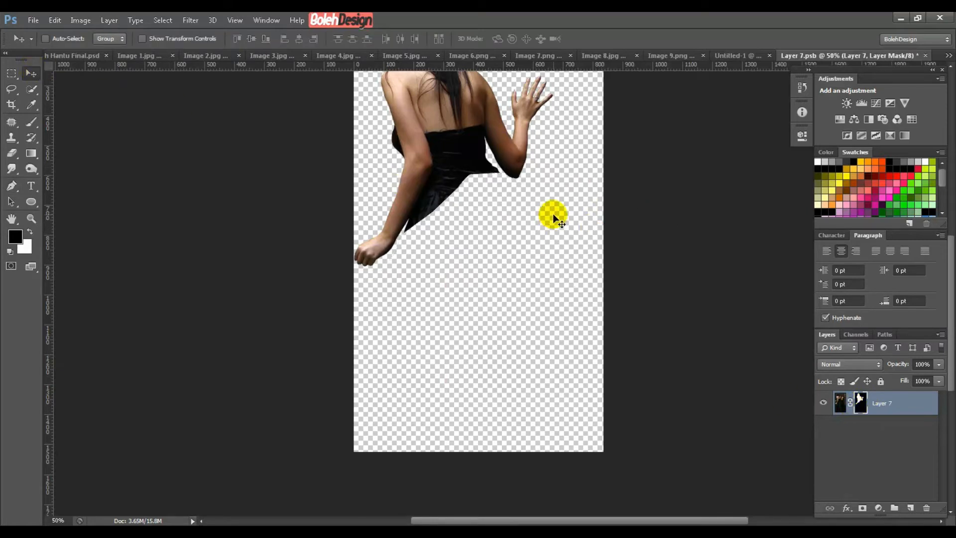
{"action": "left_click_drag", "start_coordinate": [589, 154], "coordinate": [602, 279]}
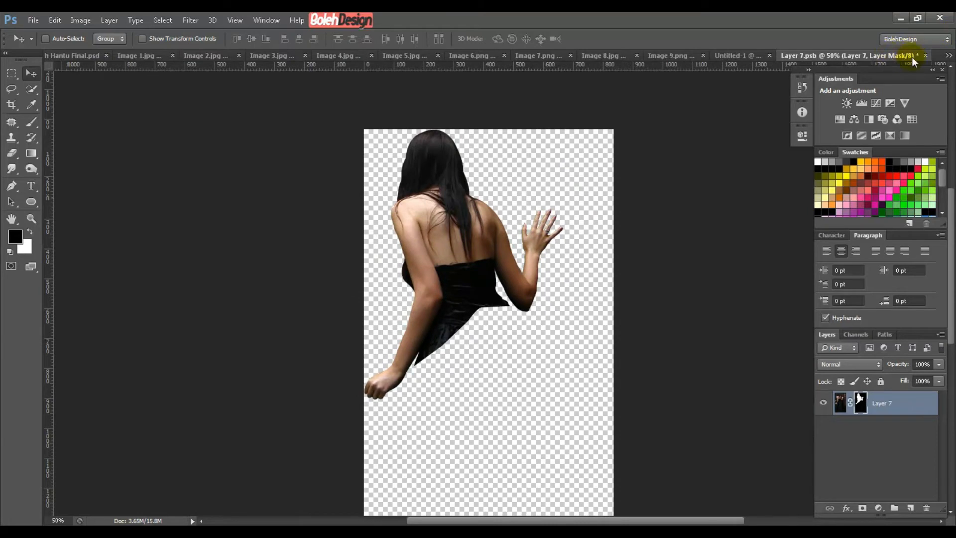
{"action": "left_click", "coordinate": [925, 56]}
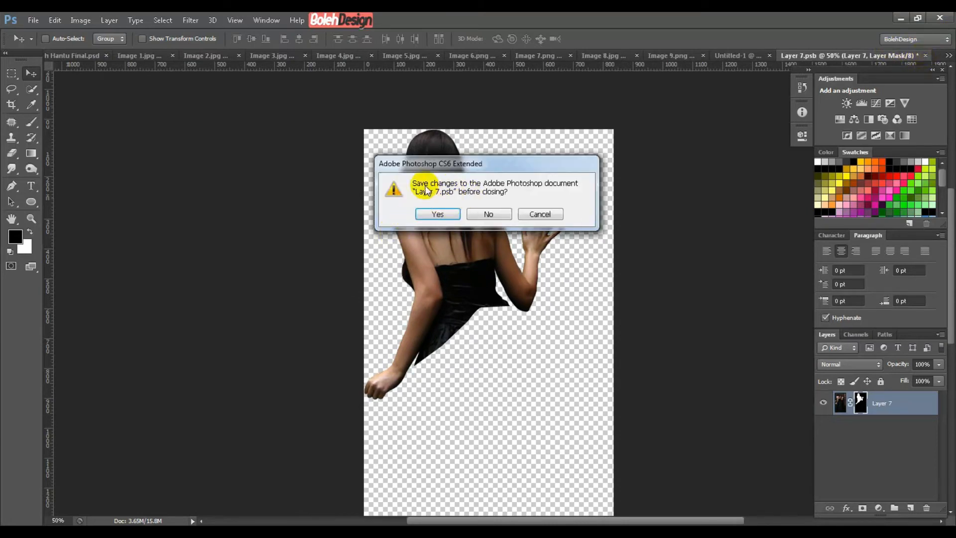
{"action": "left_click", "coordinate": [433, 214]}
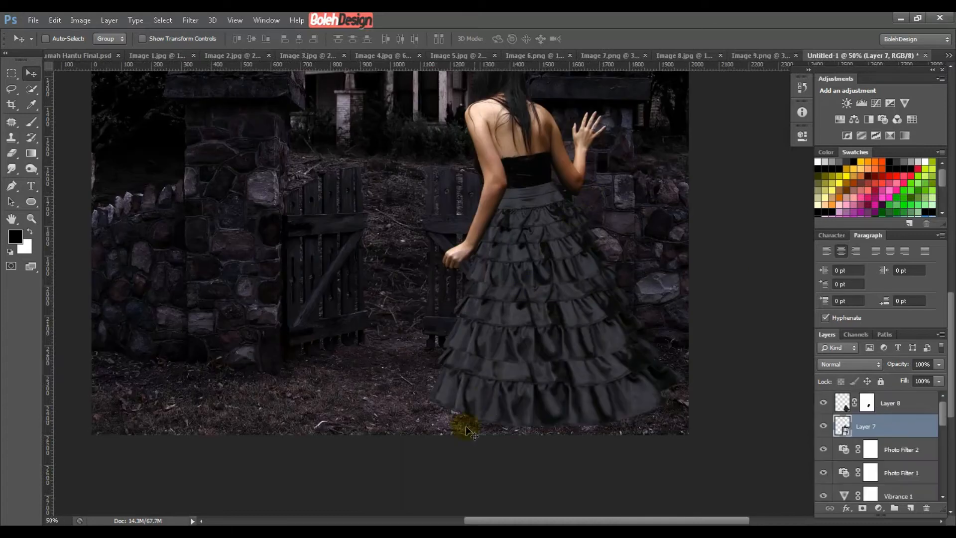
Step: Examine the ruffled skirt's fit against the woman's waist and arms, comparing the composite with Layer 8 hidden and shown
{"action": "left_click", "coordinate": [824, 404]}
{"action": "left_click", "coordinate": [824, 404]}
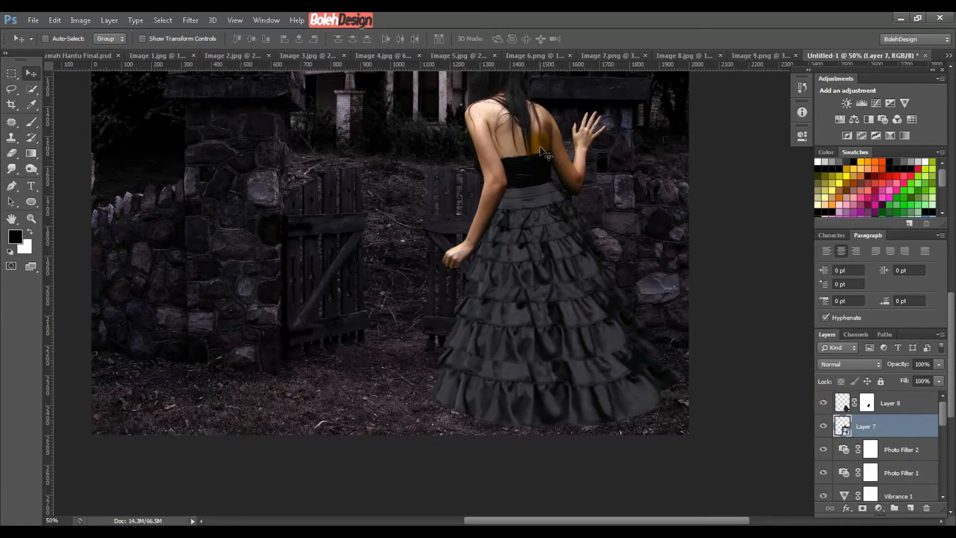
{"action": "left_click_drag", "start_coordinate": [529, 74], "coordinate": [538, 120]}
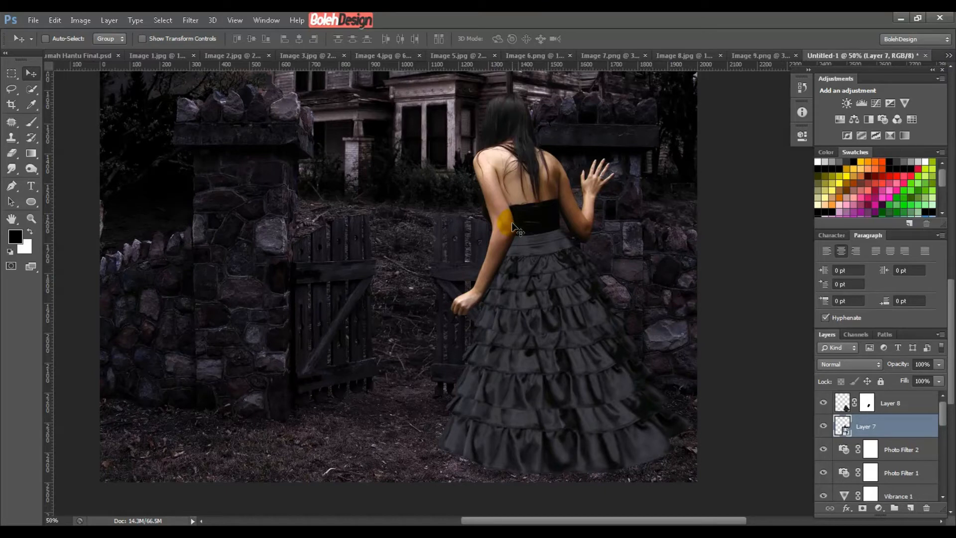
{"action": "scroll", "coordinate": [513, 222], "scroll_direction": "down", "scroll_amount": 1}
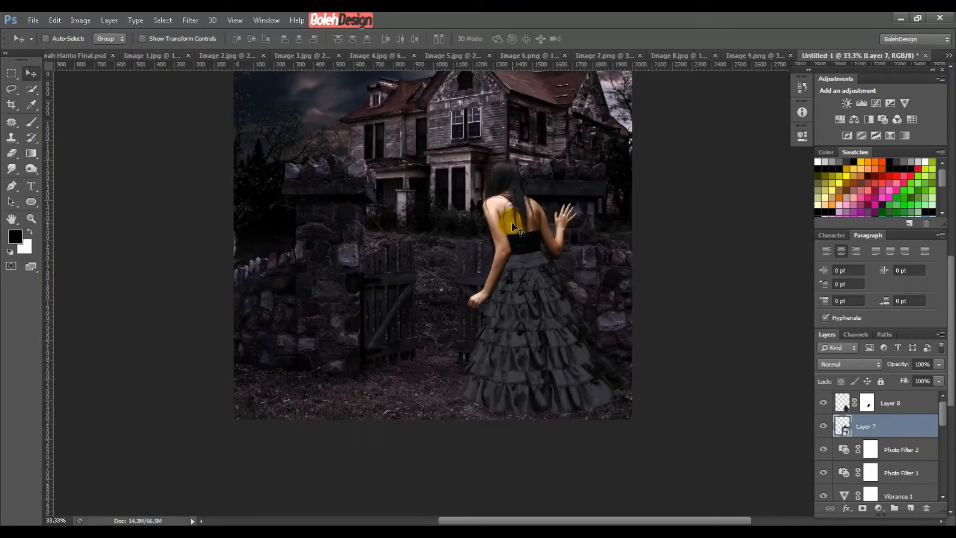
{"action": "left_click_drag", "start_coordinate": [510, 220], "coordinate": [516, 295]}
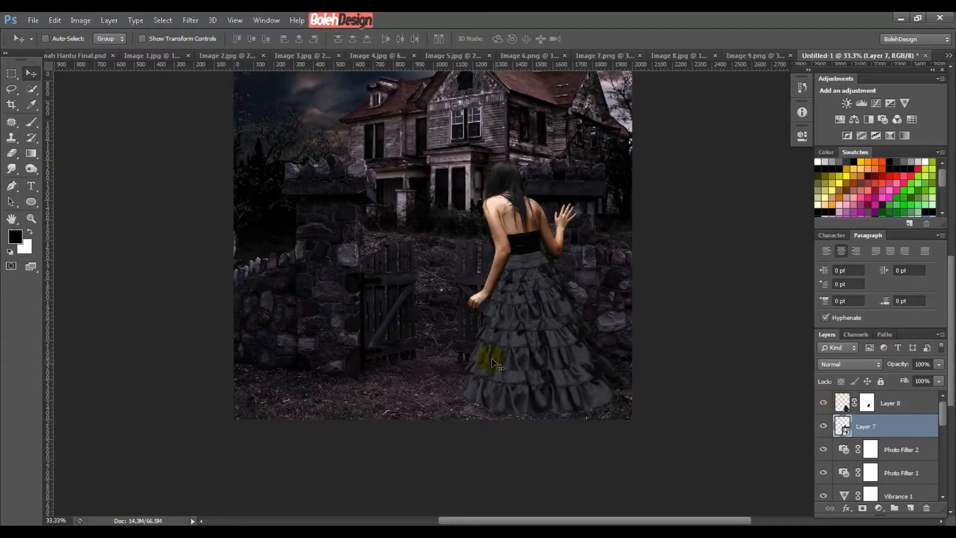
{"action": "left_click_drag", "start_coordinate": [517, 314], "coordinate": [525, 280]}
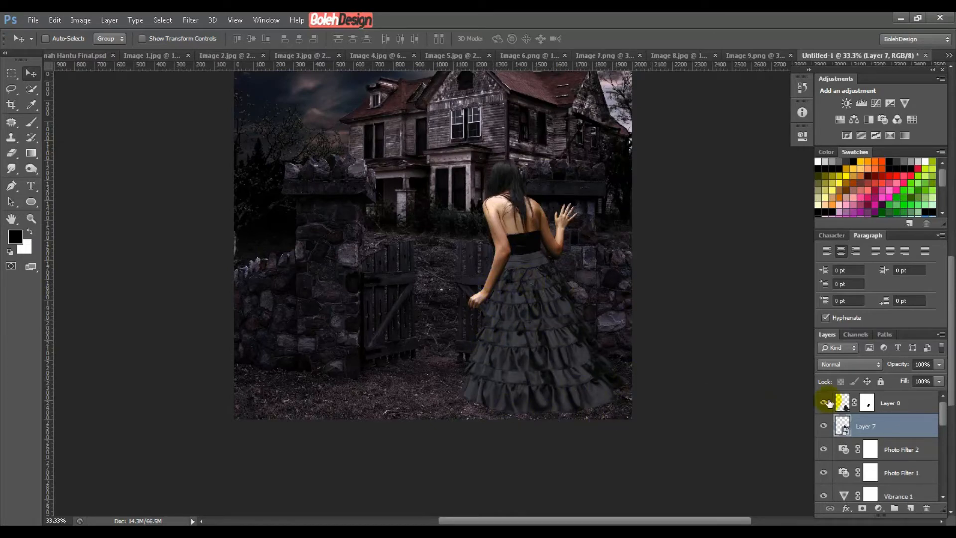
Step: Load Layer 8's skirt outline as a selection and add a Gradient Fill layer masked to it
{"action": "left_click", "coordinate": [844, 401]}
{"action": "left_click_drag", "start_coordinate": [518, 281], "coordinate": [524, 292]}
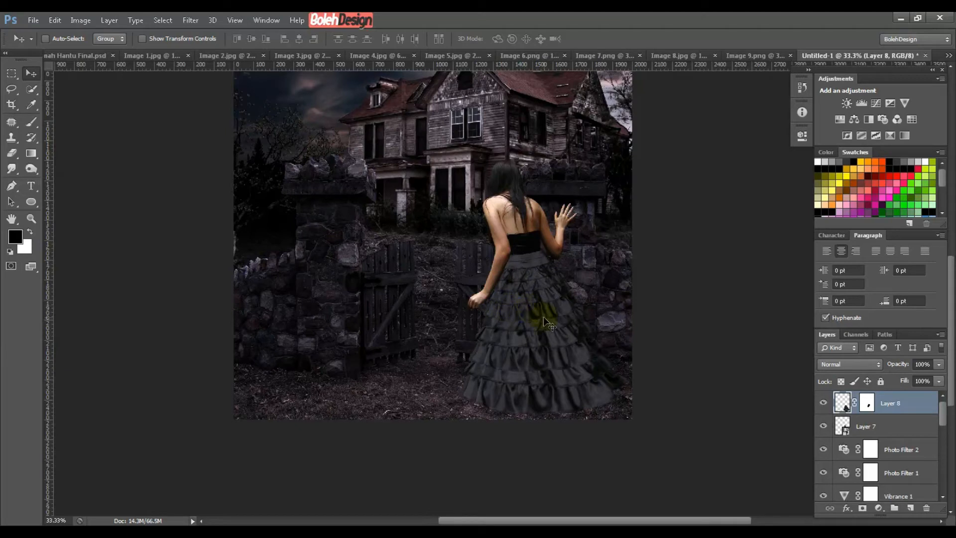
{"action": "left_click_drag", "start_coordinate": [543, 315], "coordinate": [499, 287]}
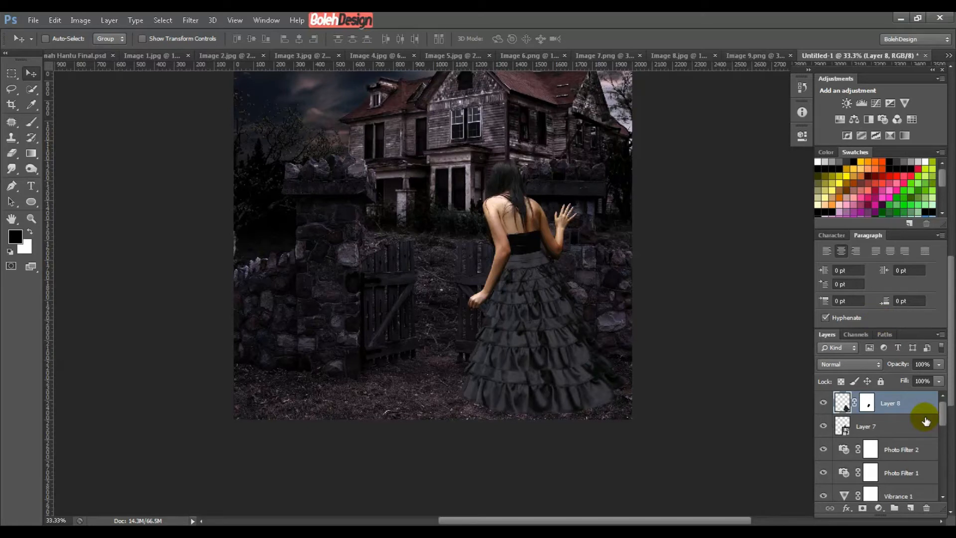
{"action": "left_click", "coordinate": [849, 411], "text": "ctrl"}
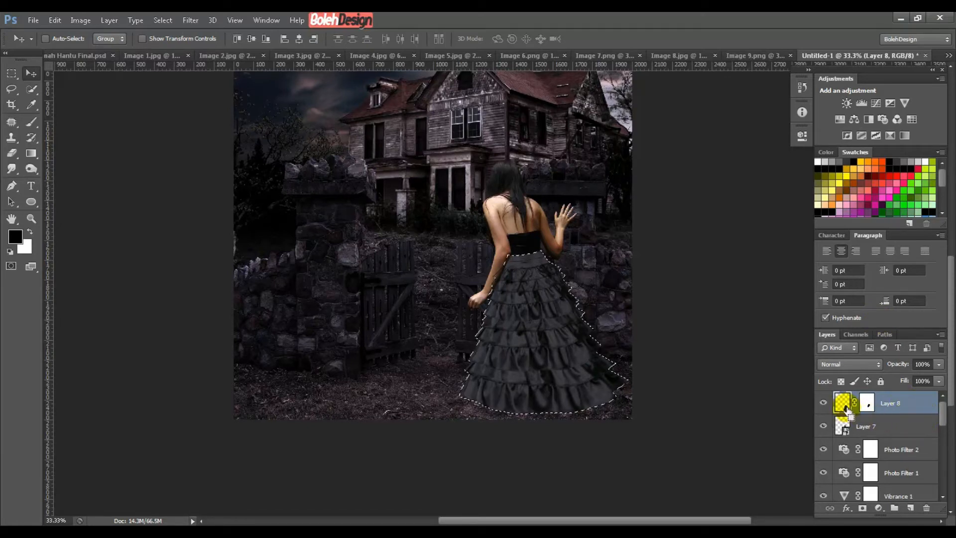
{"action": "left_click", "coordinate": [879, 509]}
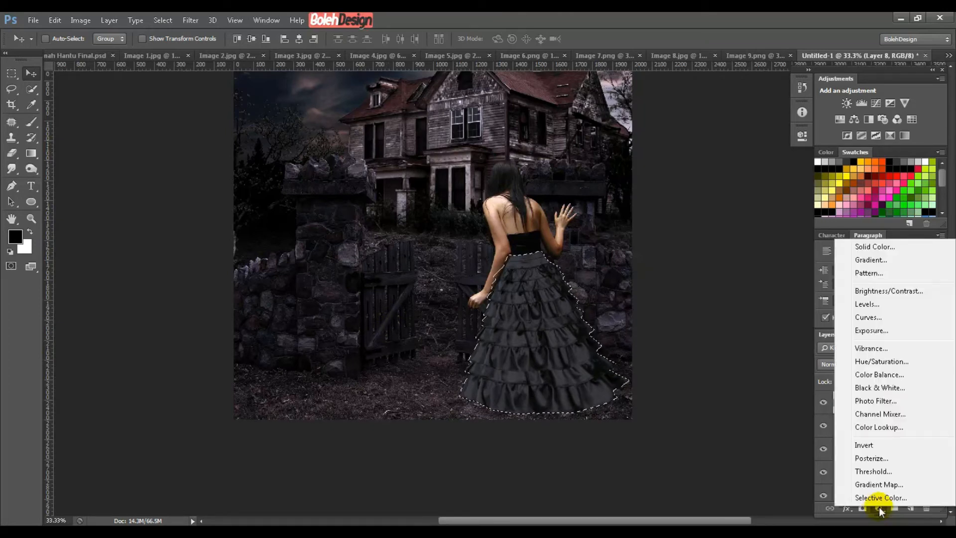
{"action": "left_click", "coordinate": [874, 259]}
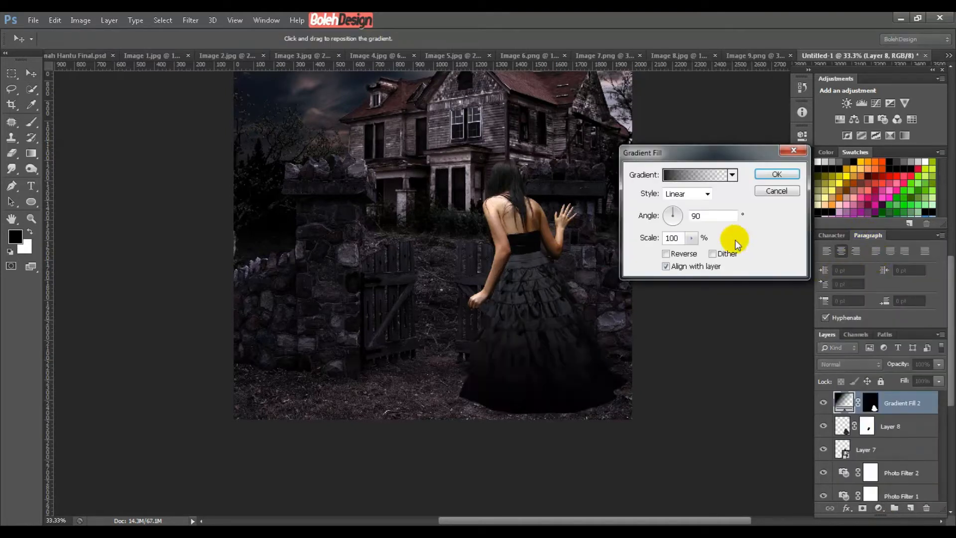
Step: Set the skirt gradient's angle to -86.19° and scale to 25%, position its dark end at the waist, and apply it
{"action": "left_click_drag", "start_coordinate": [675, 214], "coordinate": [675, 236]}
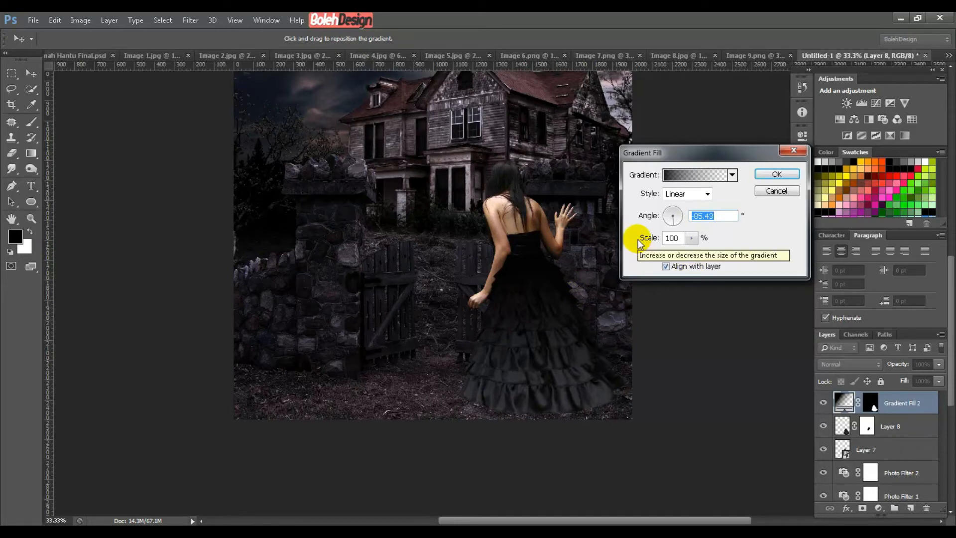
{"action": "mouse_move", "coordinate": [652, 239]}
{"action": "left_mouse_down"}
{"action": "mouse_move", "coordinate": [639, 238]}
{"action": "mouse_move", "coordinate": [653, 241]}
{"action": "left_mouse_up"}
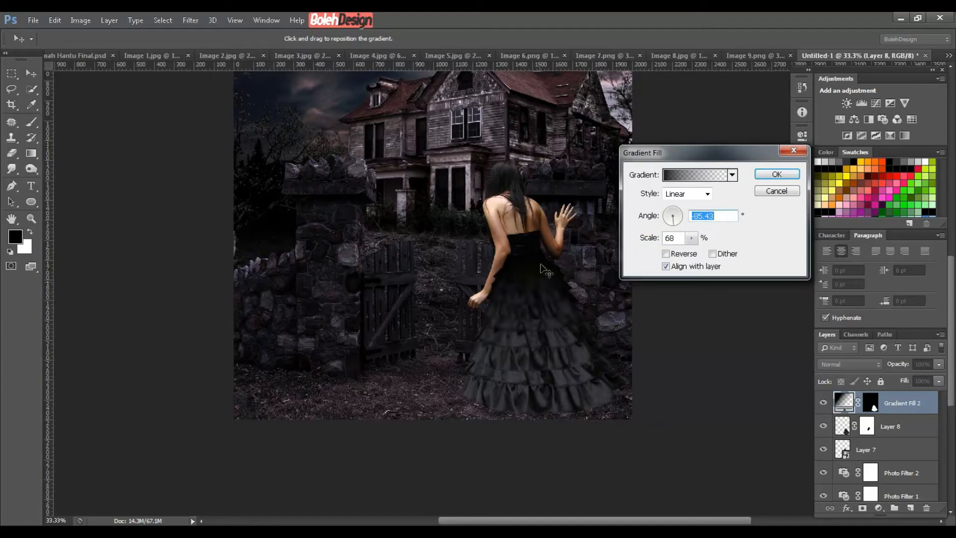
{"action": "left_click_drag", "start_coordinate": [643, 239], "coordinate": [623, 253]}
{"action": "left_click_drag", "start_coordinate": [554, 278], "coordinate": [554, 258]}
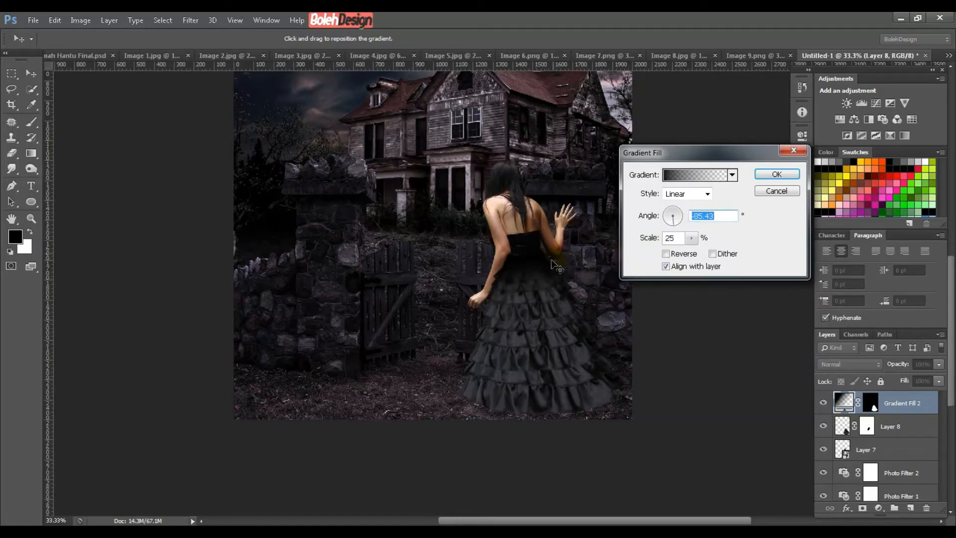
{"action": "left_click_drag", "start_coordinate": [672, 218], "coordinate": [676, 231]}
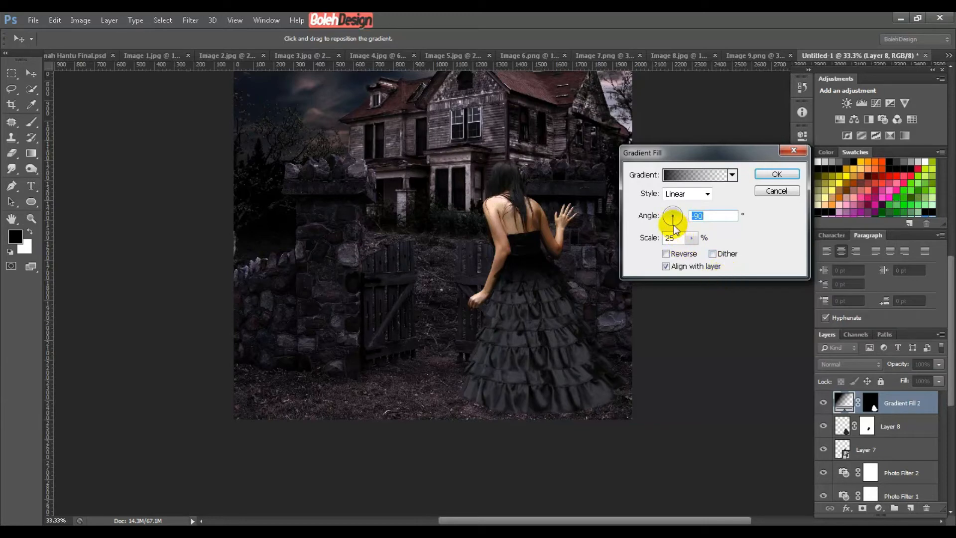
{"action": "left_click_drag", "start_coordinate": [674, 226], "coordinate": [675, 224]}
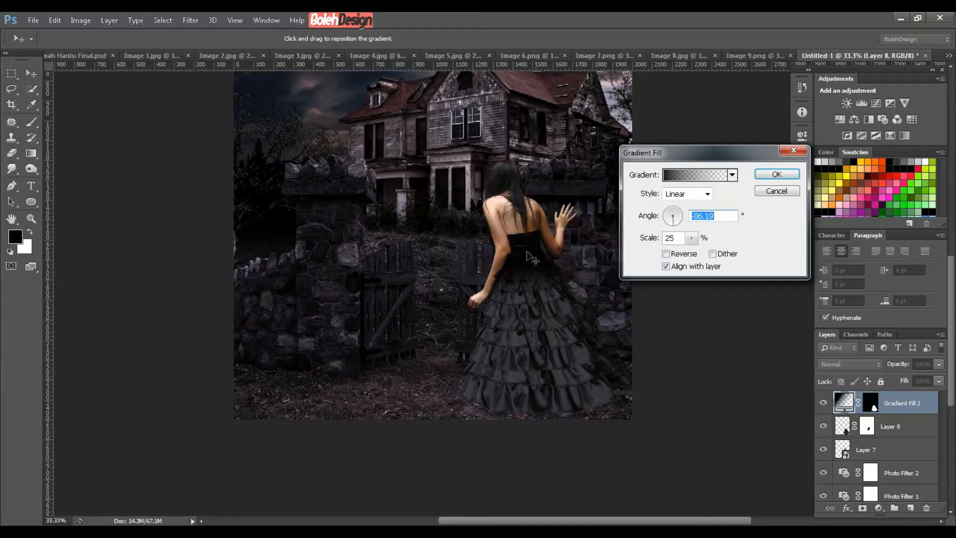
{"action": "left_click", "coordinate": [776, 174]}
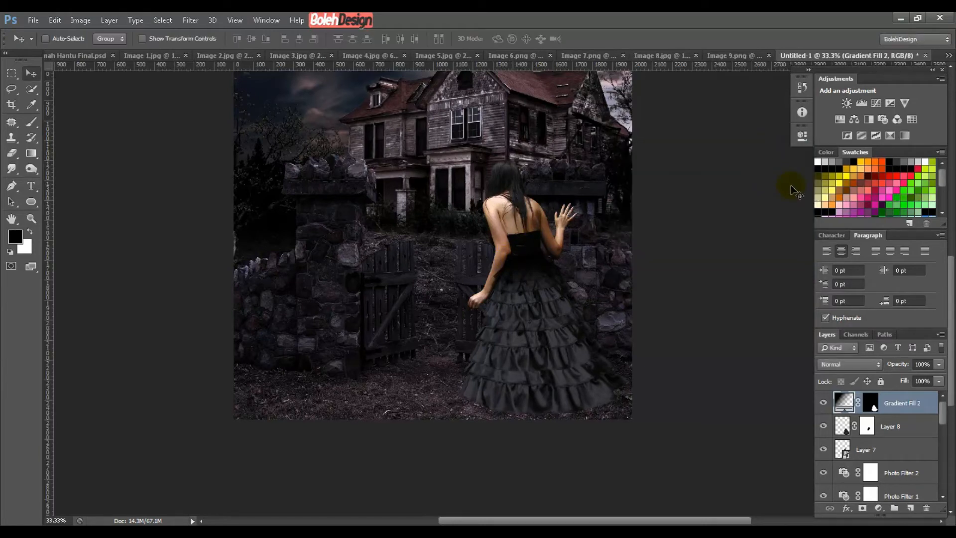
Step: Load Layer 8's mask as a selection and make Gradient Fill 2's layer mask the active target
{"action": "key", "text": "ctrl+plus"}
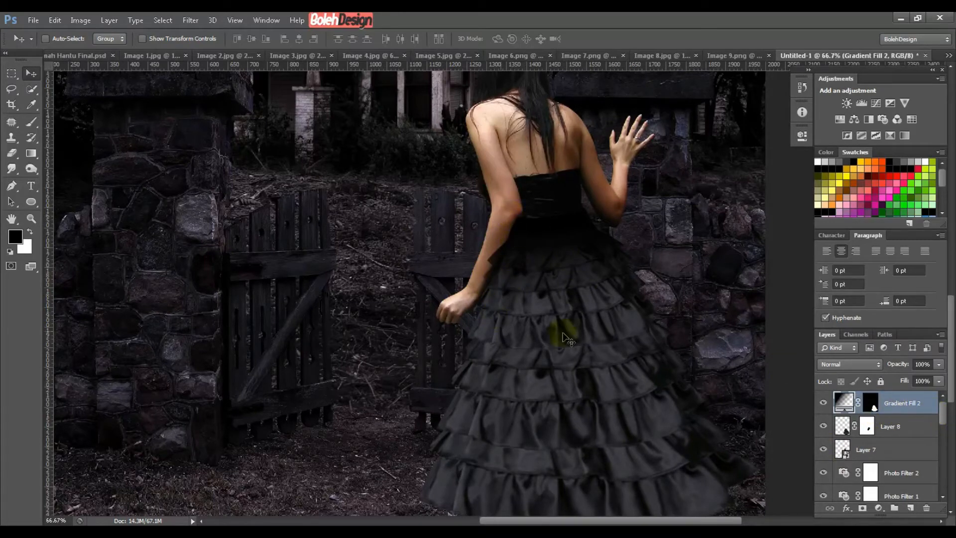
{"action": "left_click", "coordinate": [868, 429], "text": "ctrl"}
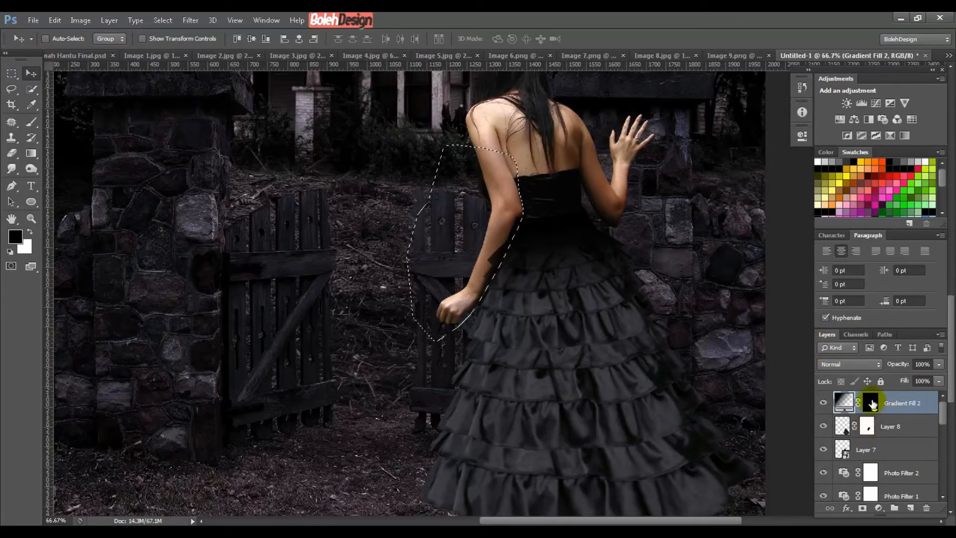
{"action": "left_click", "coordinate": [871, 404]}
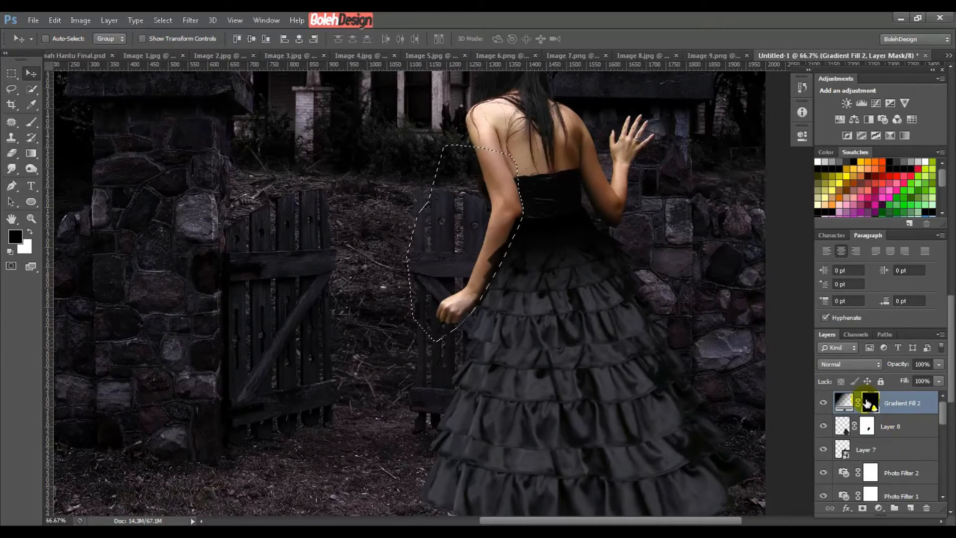
Step: Try blacking out Gradient Fill 2's mask with a fill, undo it, and try the Brush over the lowered arm
{"action": "key", "text": "alt+BackSpace"}
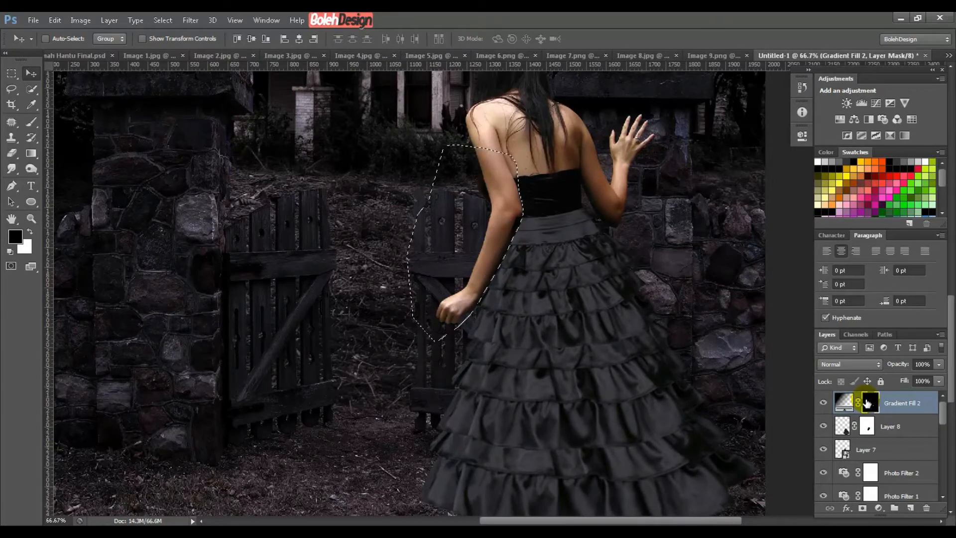
{"action": "key", "text": "ctrl+z"}
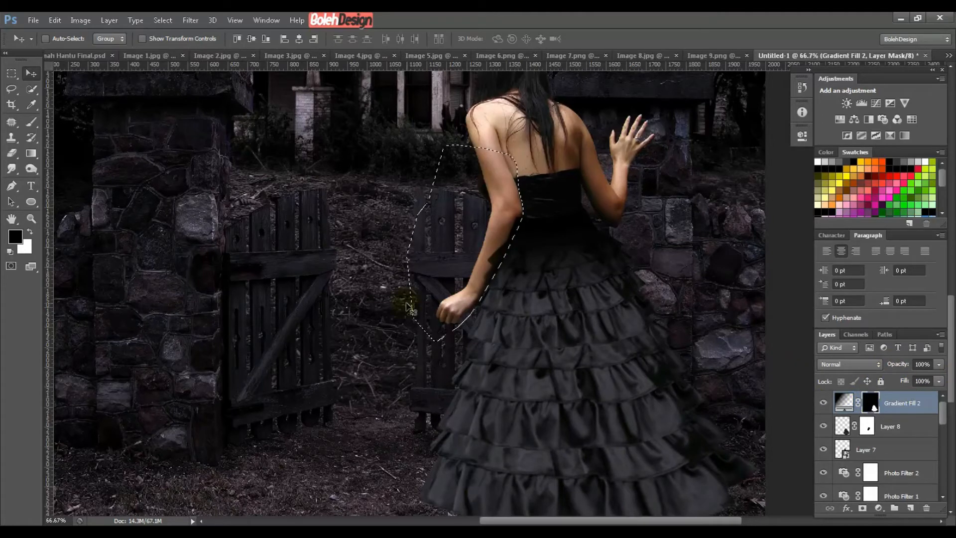
{"action": "left_click", "coordinate": [30, 122]}
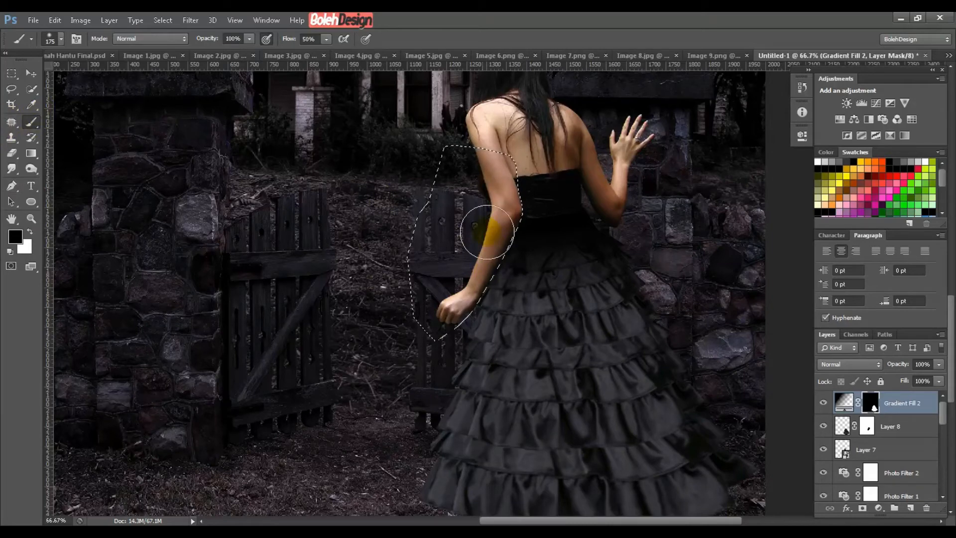
{"action": "mouse_move", "coordinate": [489, 232]}
{"action": "left_mouse_down"}
{"action": "mouse_move", "coordinate": [462, 289]}
{"action": "mouse_move", "coordinate": [454, 279]}
{"action": "mouse_move", "coordinate": [467, 303]}
{"action": "mouse_move", "coordinate": [488, 265]}
{"action": "mouse_move", "coordinate": [509, 252]}
{"action": "mouse_move", "coordinate": [460, 283]}
{"action": "mouse_move", "coordinate": [446, 308]}
{"action": "mouse_move", "coordinate": [487, 203]}
{"action": "mouse_move", "coordinate": [504, 209]}
{"action": "mouse_move", "coordinate": [489, 216]}
{"action": "mouse_move", "coordinate": [486, 187]}
{"action": "mouse_move", "coordinate": [466, 259]}
{"action": "mouse_move", "coordinate": [517, 175]}
{"action": "mouse_move", "coordinate": [421, 305]}
{"action": "left_mouse_up"}
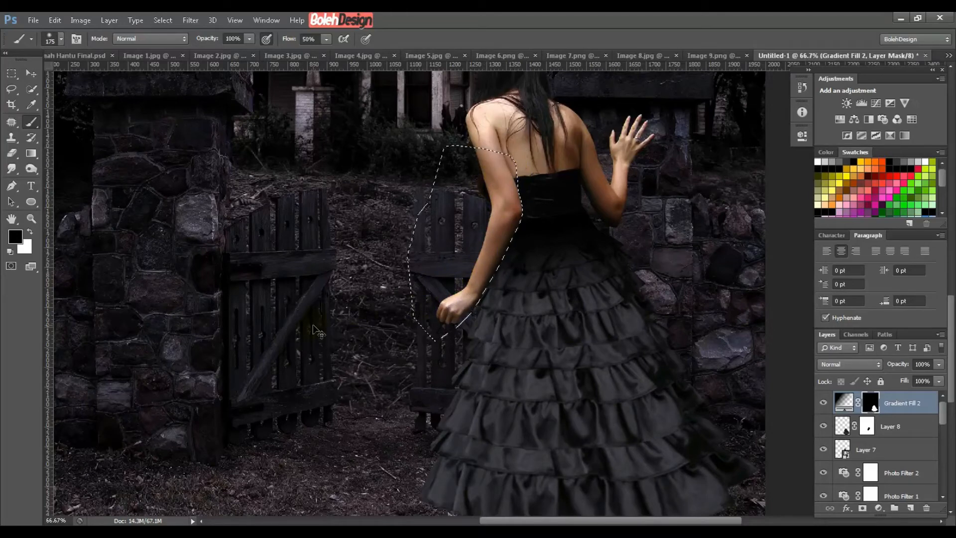
Step: Clear the selection around the arm and set the Gradient Fill 2 layer's blend mode to Overlay
{"action": "key", "text": "ctrl+d"}
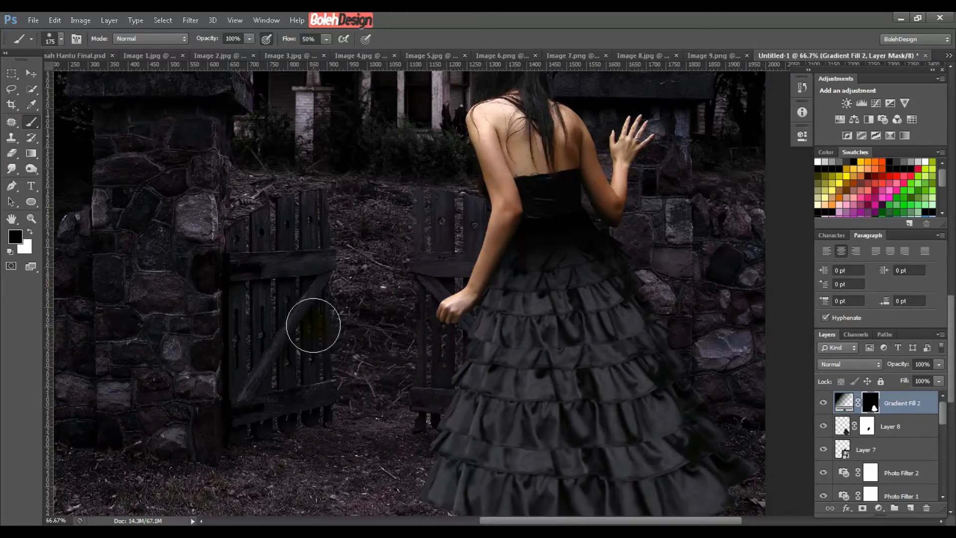
{"action": "left_click_drag", "start_coordinate": [545, 269], "coordinate": [473, 369]}
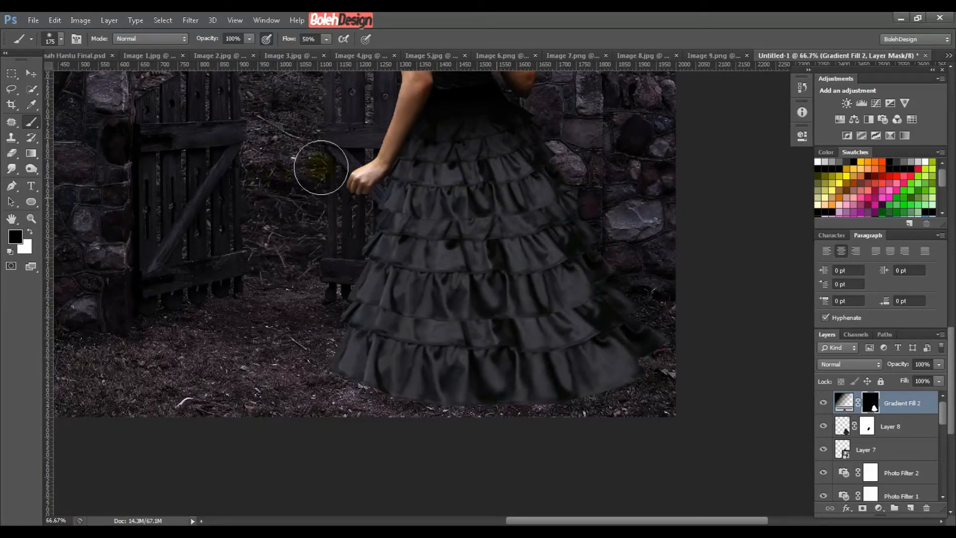
{"action": "left_click", "coordinate": [31, 73]}
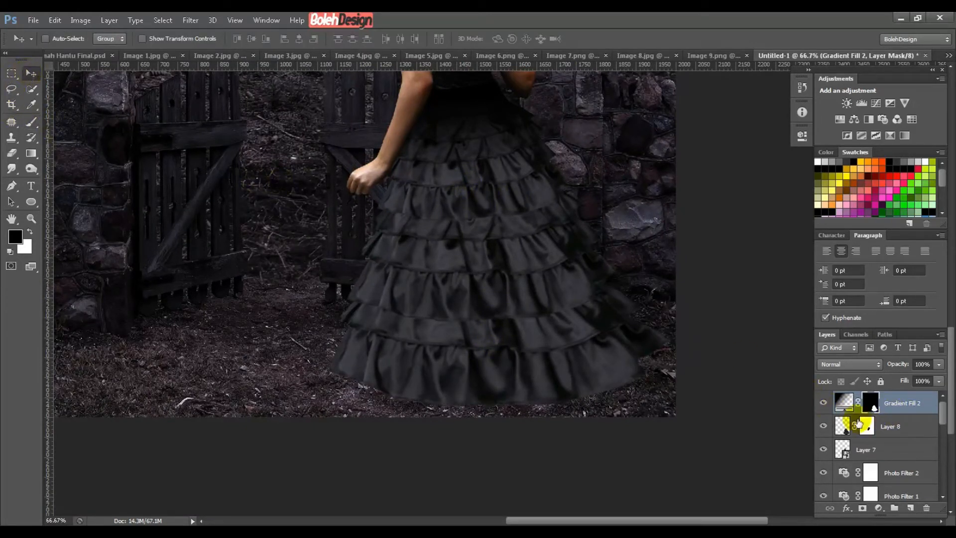
{"action": "left_click_drag", "start_coordinate": [614, 199], "coordinate": [636, 354]}
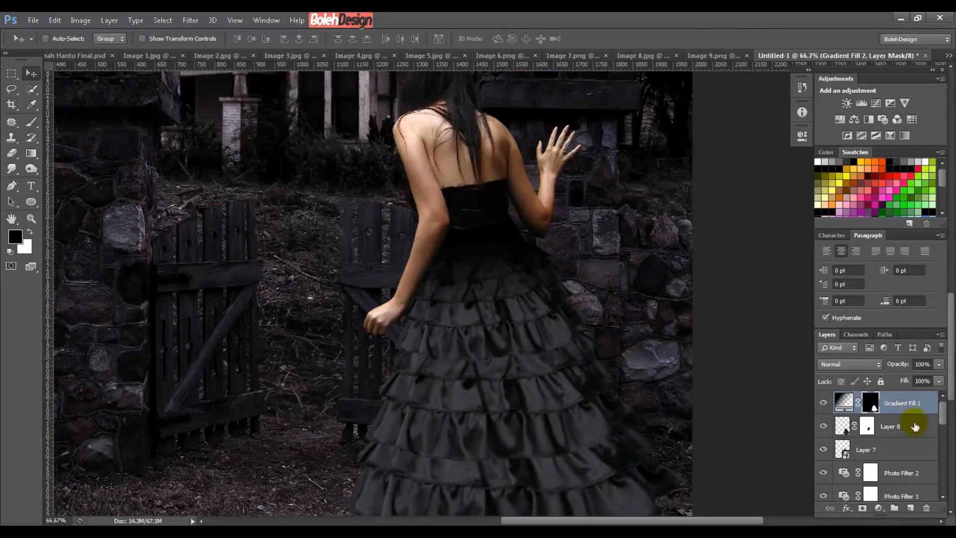
{"action": "left_click", "coordinate": [848, 367]}
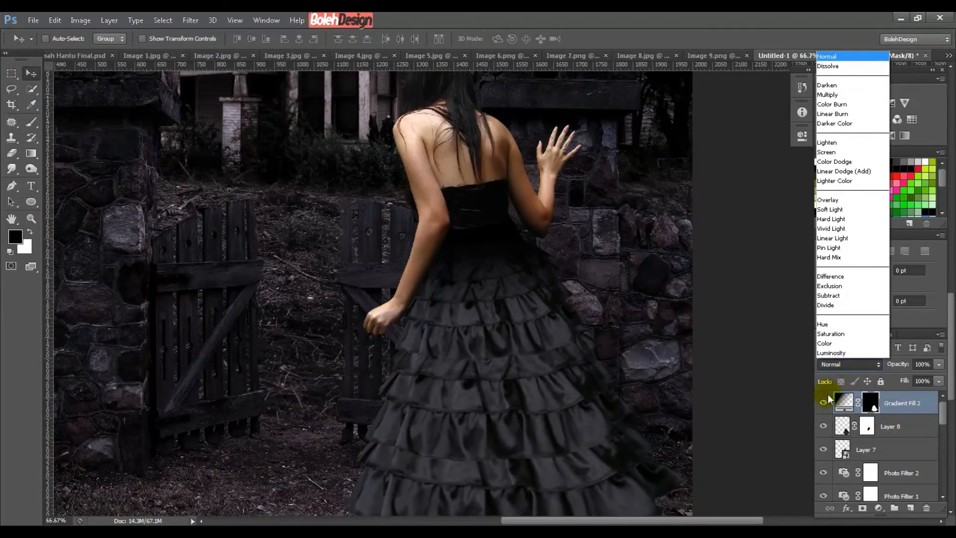
{"action": "left_click", "coordinate": [839, 201]}
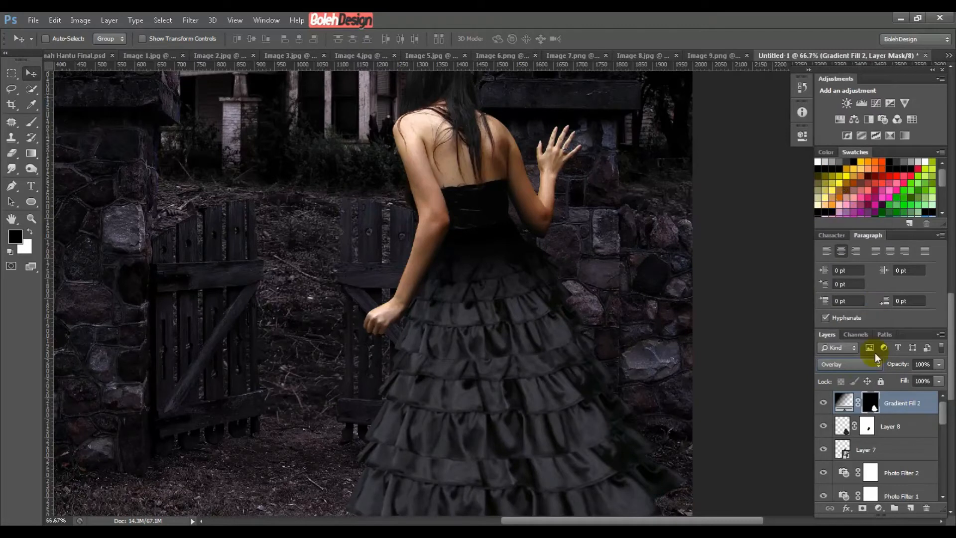
Step: Set the Gradient Fill 2 layer's opacity to 85%
{"action": "left_click", "coordinate": [921, 364]}
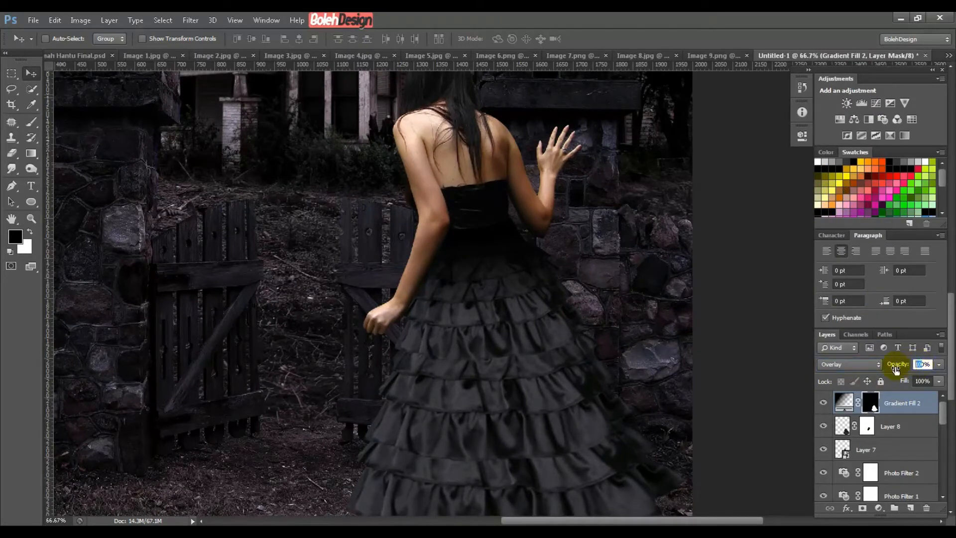
{"action": "type", "text": "7"}
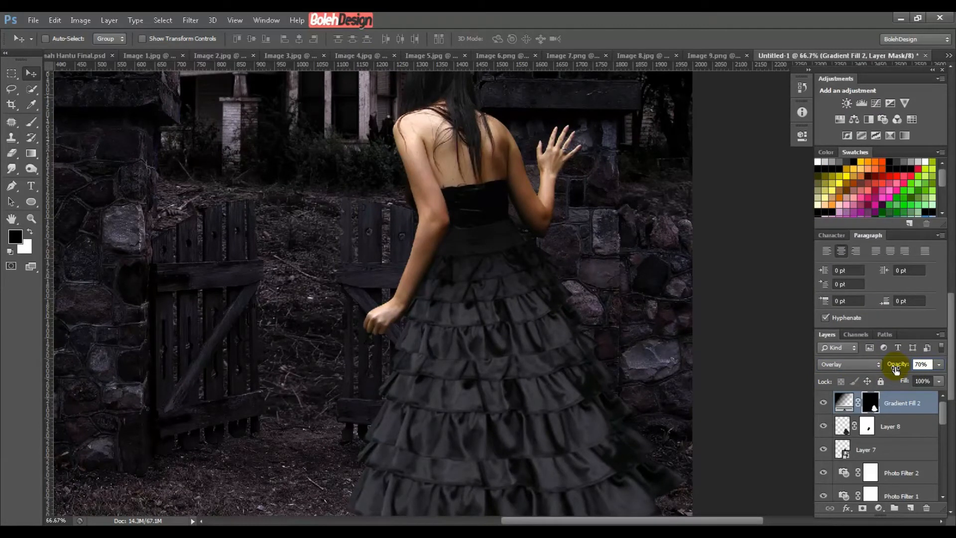
{"action": "key", "text": "BackSpace"}
{"action": "type", "text": "8"}
{"action": "left_click", "coordinate": [922, 364]}
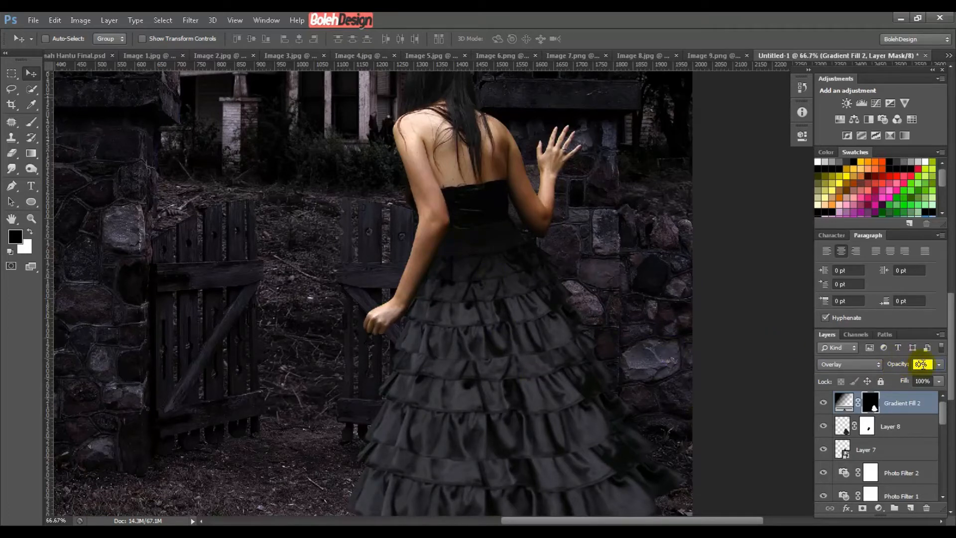
{"action": "type", "text": "85"}
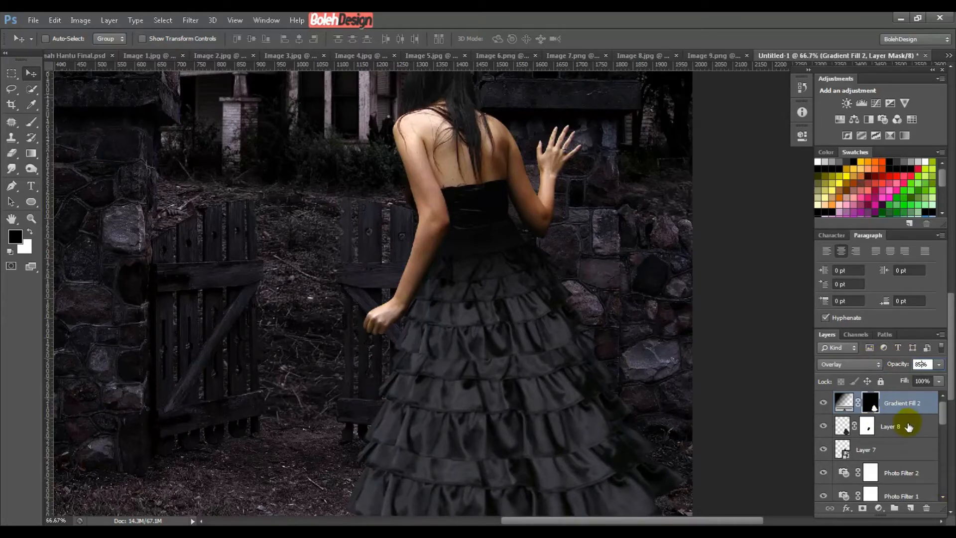
Step: Convert Gradient Fill 2, Layer 8 and Layer 7 together into one smart object and check it by hiding and reshowing it
{"action": "key", "text": "ctrl+minus"}
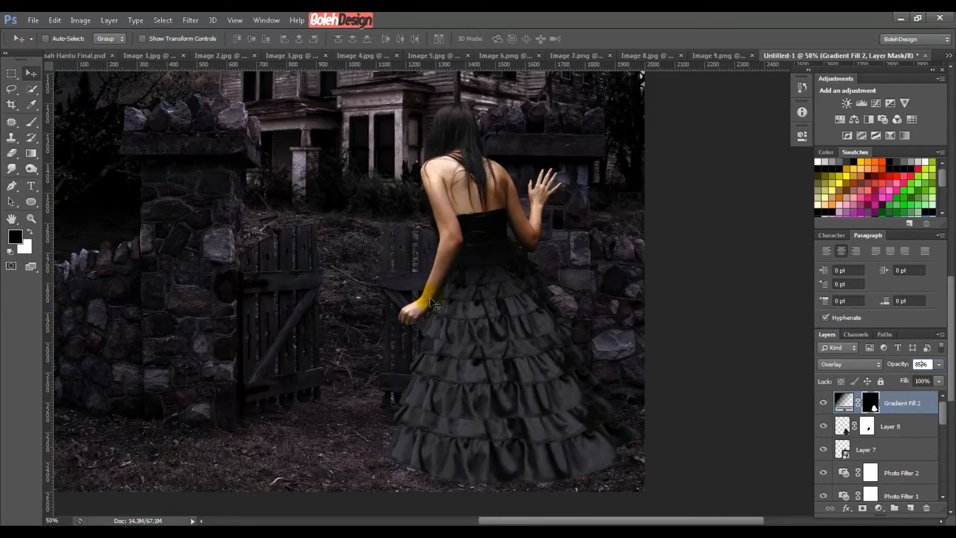
{"action": "left_click", "coordinate": [903, 451], "text": "shift"}
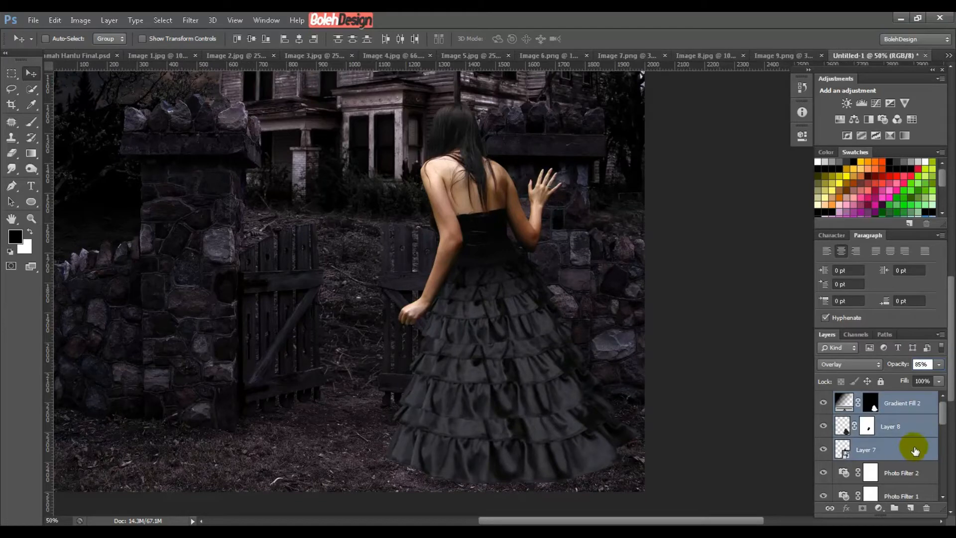
{"action": "left_click", "coordinate": [941, 335]}
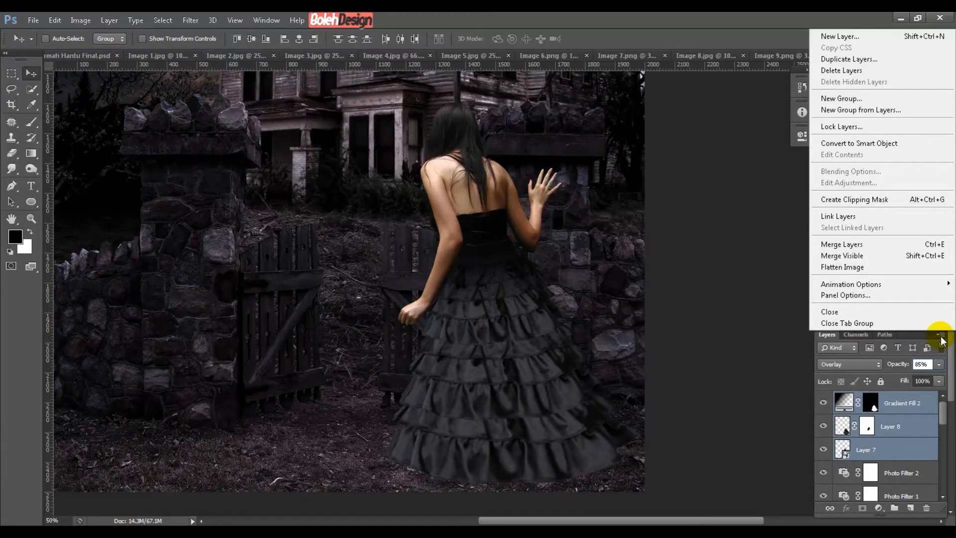
{"action": "left_click", "coordinate": [854, 149]}
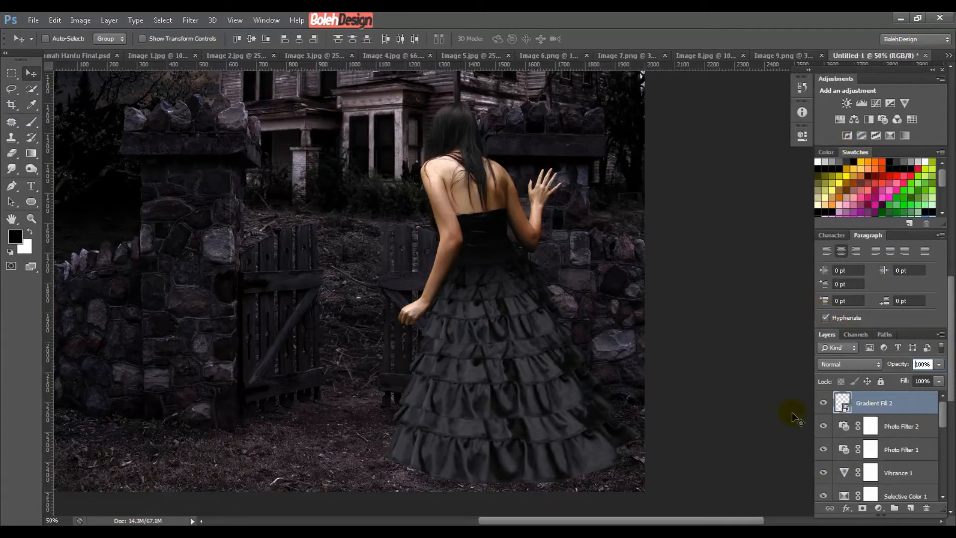
{"action": "left_click", "coordinate": [823, 402]}
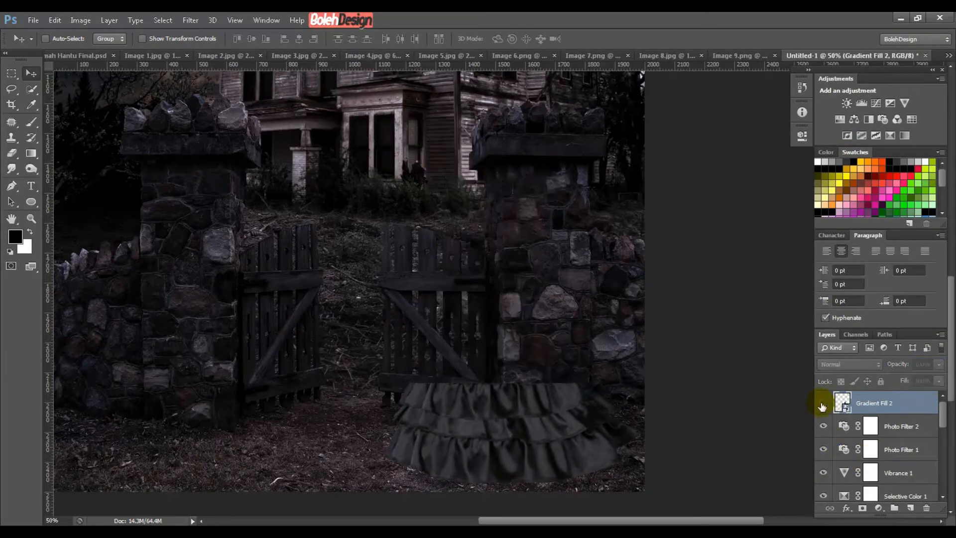
{"action": "left_click", "coordinate": [824, 404]}
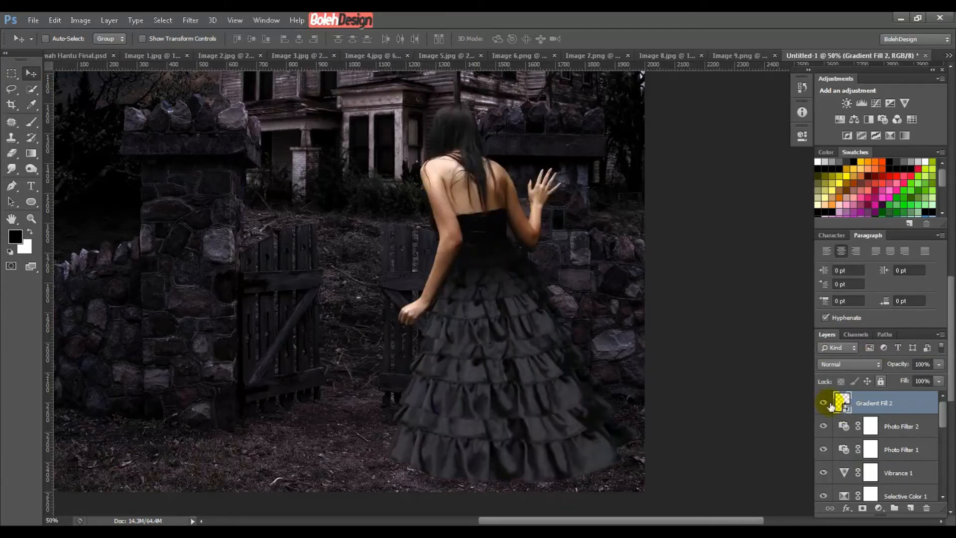
Step: Rename the woman's smart object layer as Perempuan
{"action": "double_click", "coordinate": [875, 403]}
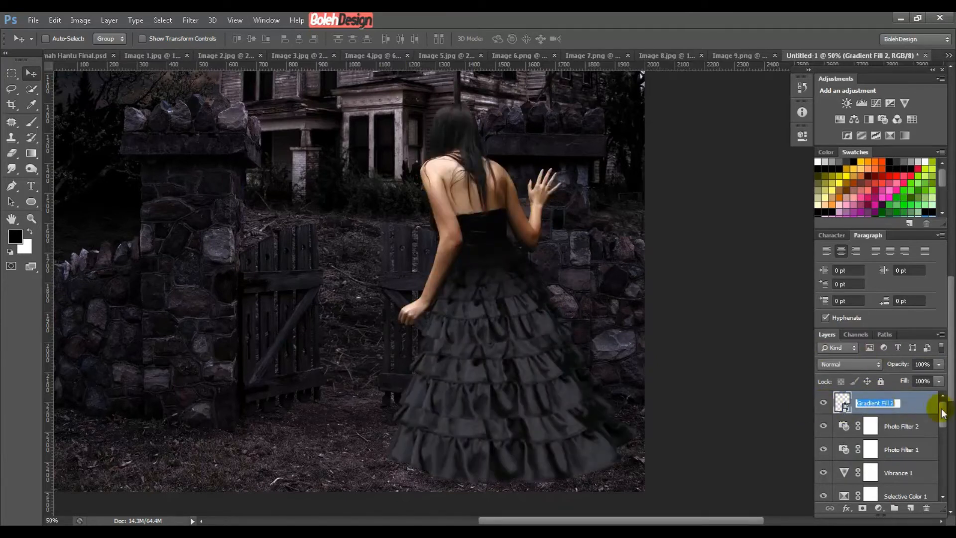
{"action": "type", "text": "Peremp"}
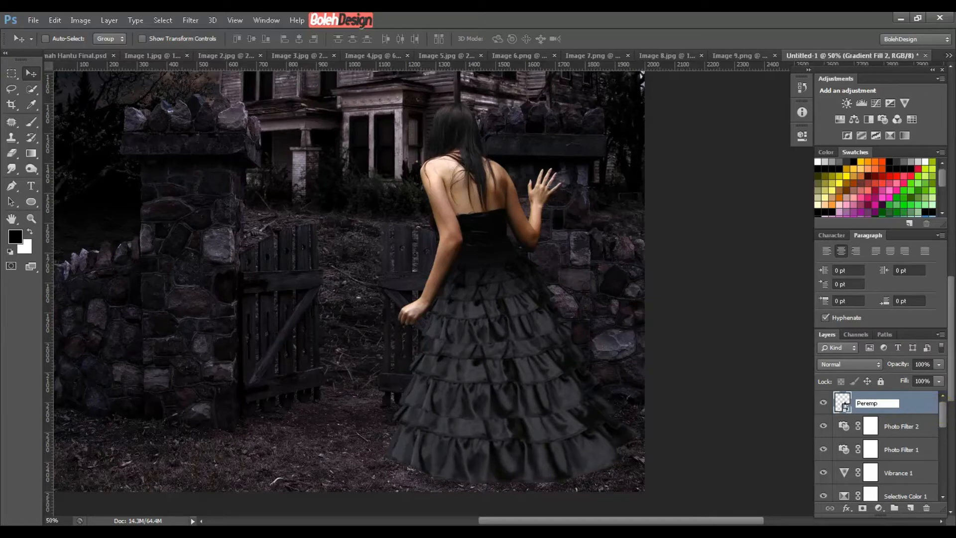
{"action": "type", "text": "uan"}
{"action": "left_click", "coordinate": [920, 411]}
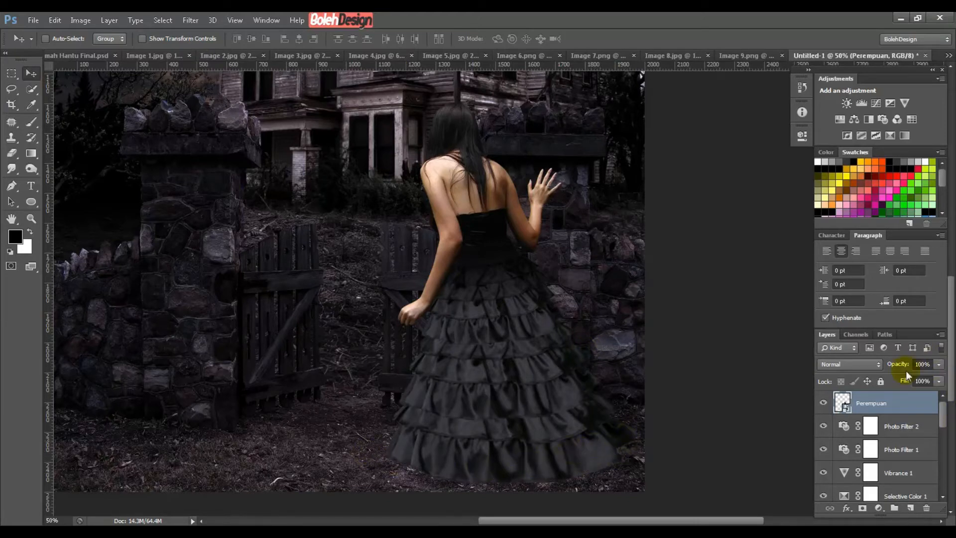
Step: Add a new layer above Photo Filter 2 and brush a soft black shadow on the ground along the dress hem
{"action": "left_click", "coordinate": [905, 431]}
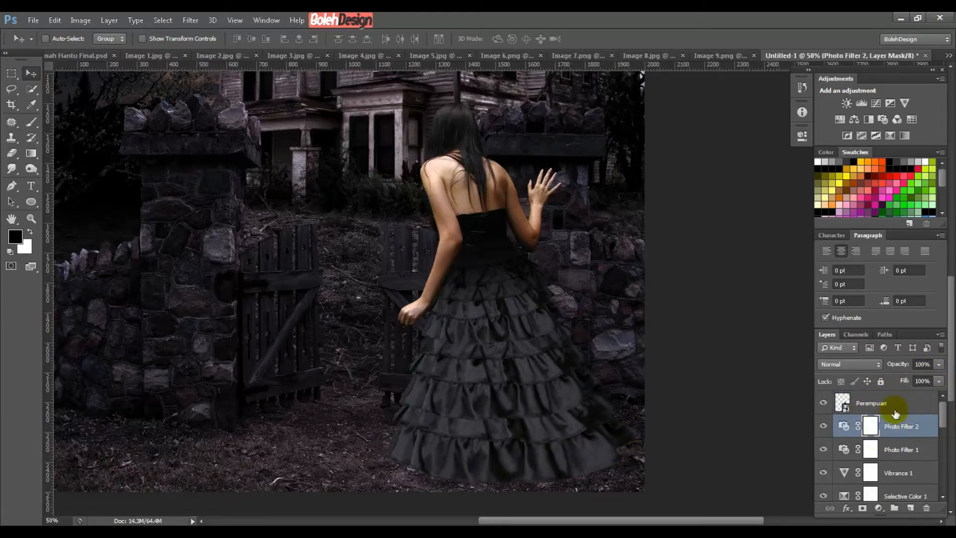
{"action": "left_click", "coordinate": [909, 508]}
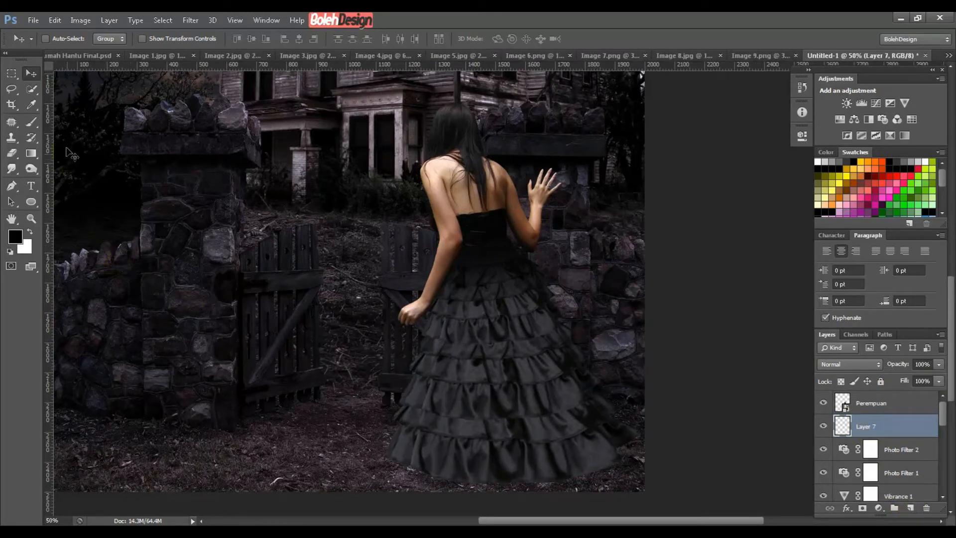
{"action": "left_click", "coordinate": [31, 122]}
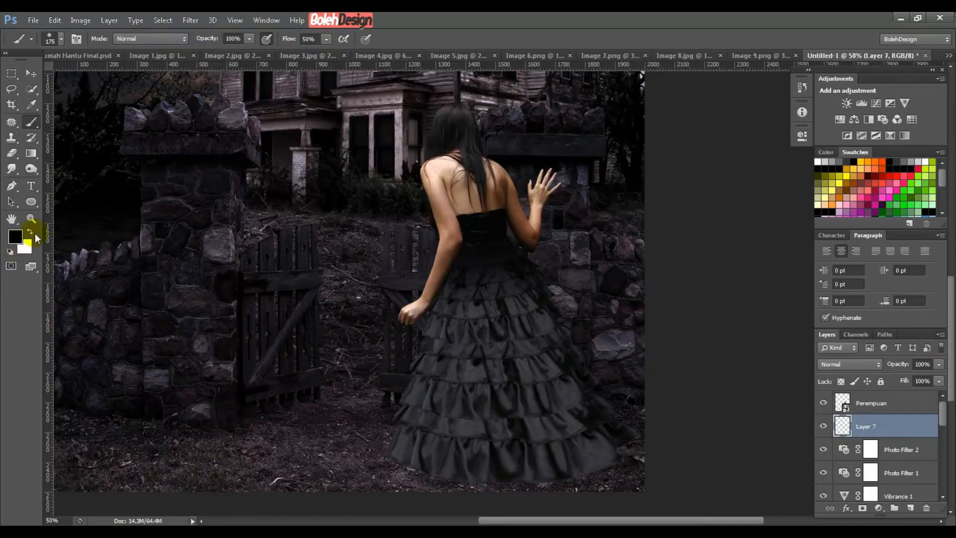
{"action": "left_click_drag", "start_coordinate": [464, 401], "coordinate": [433, 315]}
{"action": "mouse_move", "coordinate": [439, 362]}
{"action": "left_mouse_down"}
{"action": "mouse_move", "coordinate": [366, 356]}
{"action": "mouse_move", "coordinate": [363, 371]}
{"action": "mouse_move", "coordinate": [384, 363]}
{"action": "mouse_move", "coordinate": [459, 393]}
{"action": "mouse_move", "coordinate": [464, 382]}
{"action": "mouse_move", "coordinate": [436, 384]}
{"action": "mouse_move", "coordinate": [547, 376]}
{"action": "mouse_move", "coordinate": [575, 356]}
{"action": "mouse_move", "coordinate": [578, 374]}
{"action": "mouse_move", "coordinate": [584, 355]}
{"action": "mouse_move", "coordinate": [565, 321]}
{"action": "mouse_move", "coordinate": [563, 354]}
{"action": "mouse_move", "coordinate": [501, 384]}
{"action": "mouse_move", "coordinate": [388, 363]}
{"action": "mouse_move", "coordinate": [400, 382]}
{"action": "mouse_move", "coordinate": [379, 372]}
{"action": "mouse_move", "coordinate": [439, 386]}
{"action": "mouse_move", "coordinate": [524, 365]}
{"action": "mouse_move", "coordinate": [385, 318]}
{"action": "mouse_move", "coordinate": [553, 318]}
{"action": "mouse_move", "coordinate": [418, 415]}
{"action": "mouse_move", "coordinate": [565, 315]}
{"action": "mouse_move", "coordinate": [450, 323]}
{"action": "mouse_move", "coordinate": [435, 364]}
{"action": "mouse_move", "coordinate": [488, 398]}
{"action": "left_mouse_up"}
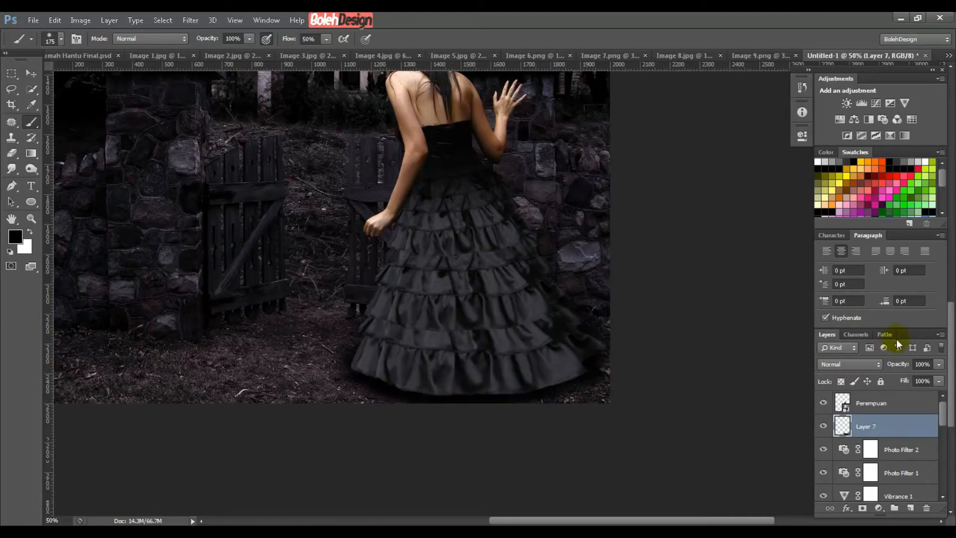
Step: Set the hem shadow layer to Overlay at 70% opacity and compare the image with the layer hidden and shown
{"action": "left_click", "coordinate": [862, 365]}
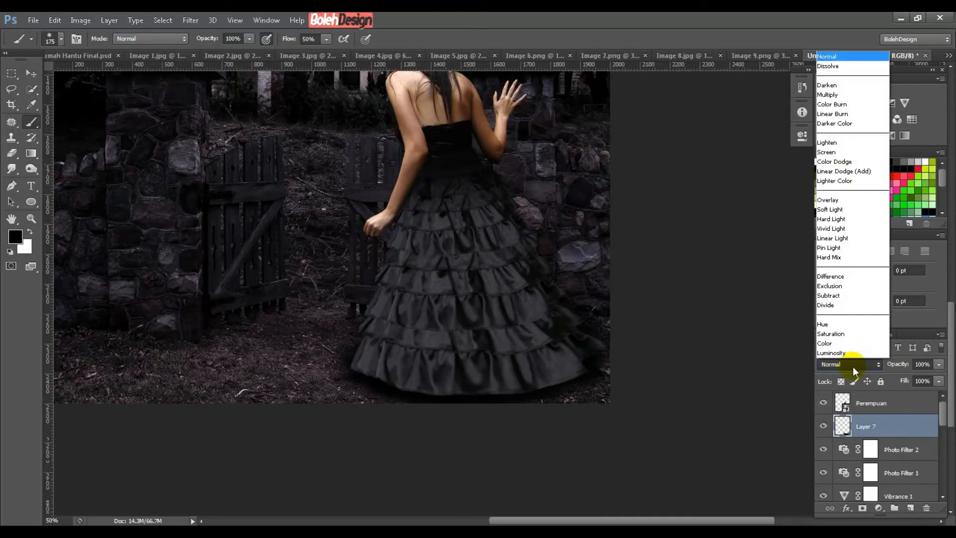
{"action": "left_click", "coordinate": [847, 202]}
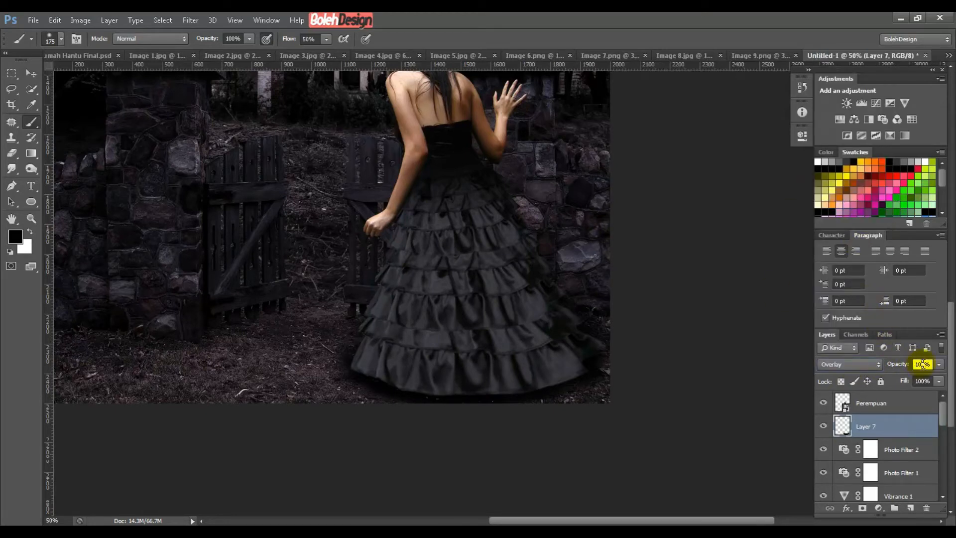
{"action": "left_click_drag", "start_coordinate": [921, 365], "coordinate": [895, 367]}
{"action": "type", "text": "70"}
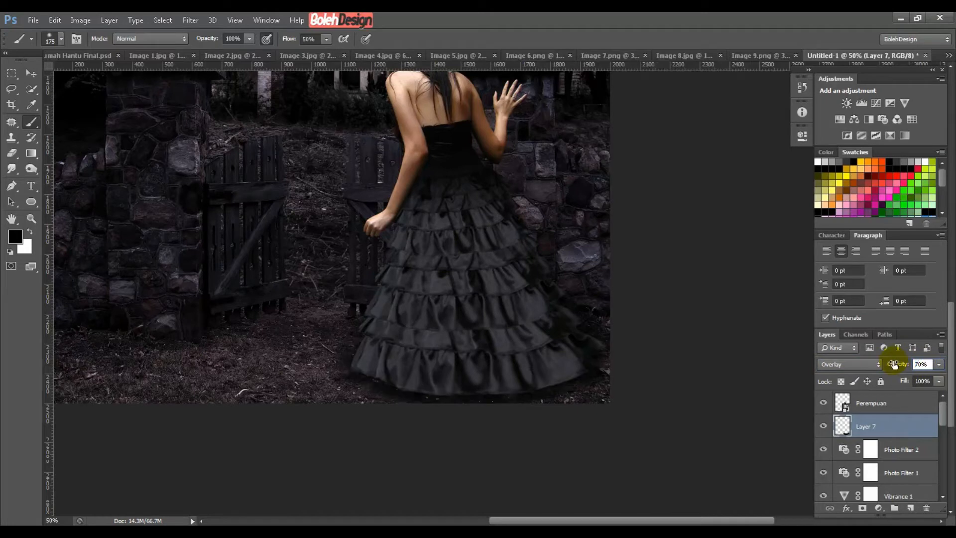
{"action": "left_click", "coordinate": [824, 426]}
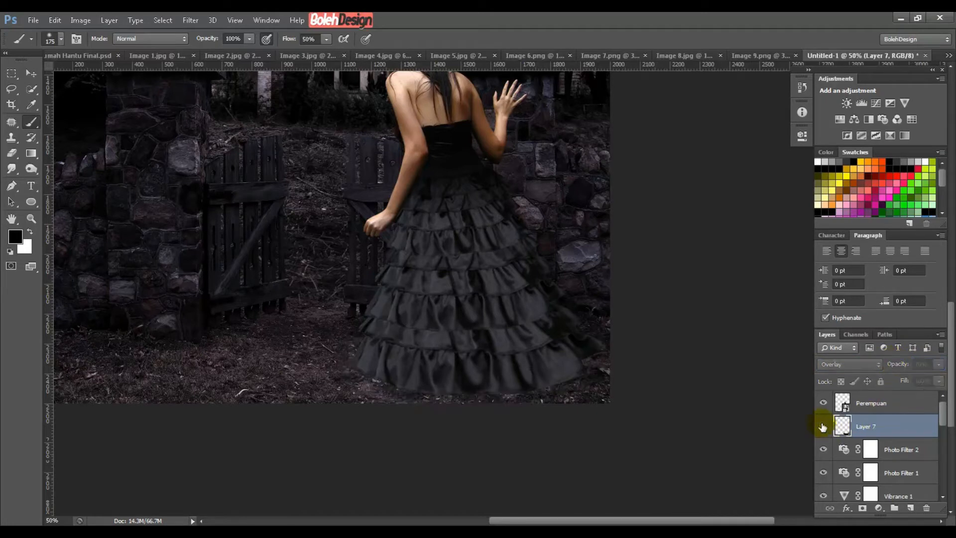
{"action": "left_click", "coordinate": [823, 426]}
{"action": "left_click", "coordinate": [823, 427]}
{"action": "left_click", "coordinate": [822, 427]}
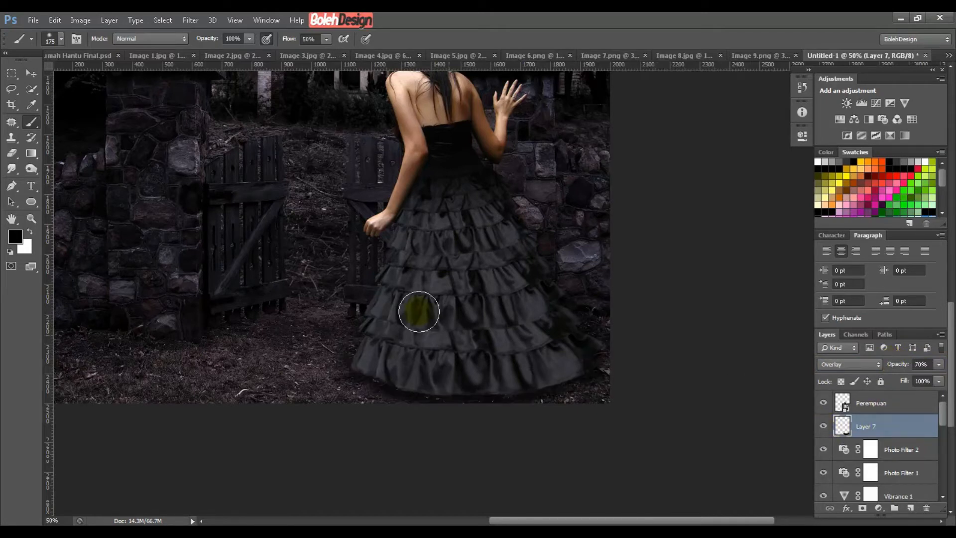
Step: Add another new layer directly above the hem shadow layer for shading around the woman's raised hand
{"action": "left_click_drag", "start_coordinate": [431, 213], "coordinate": [380, 314]}
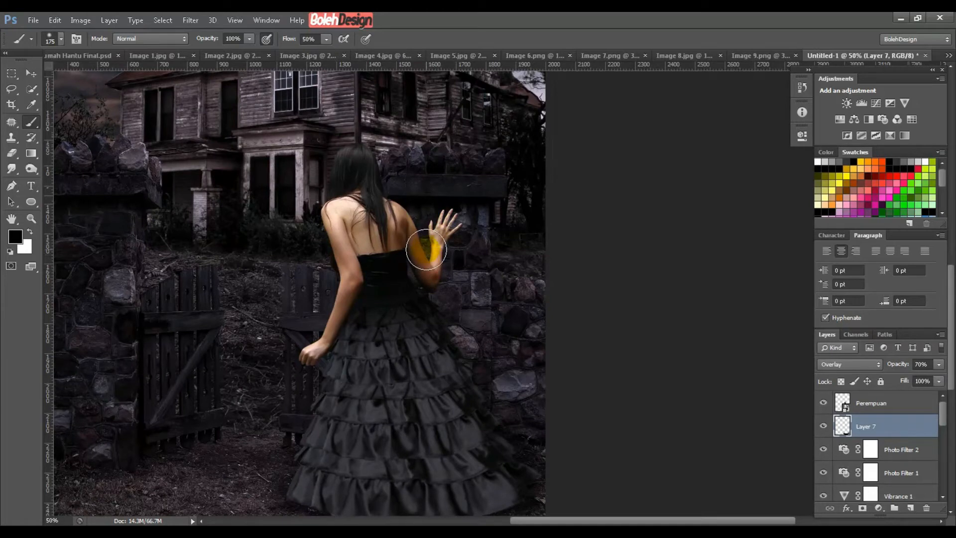
{"action": "scroll", "coordinate": [426, 249], "scroll_direction": "up", "scroll_amount": 1}
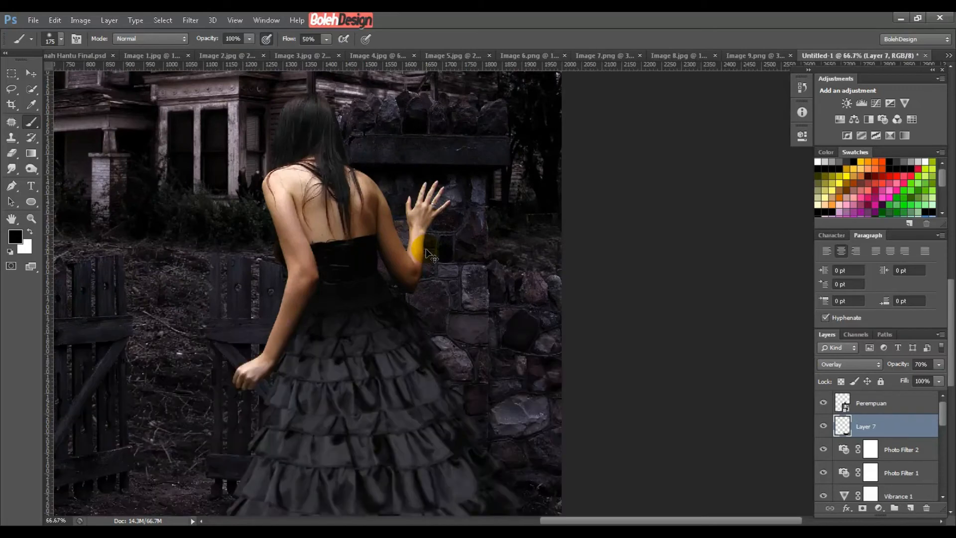
{"action": "scroll", "coordinate": [427, 251], "scroll_direction": "up", "scroll_amount": 1}
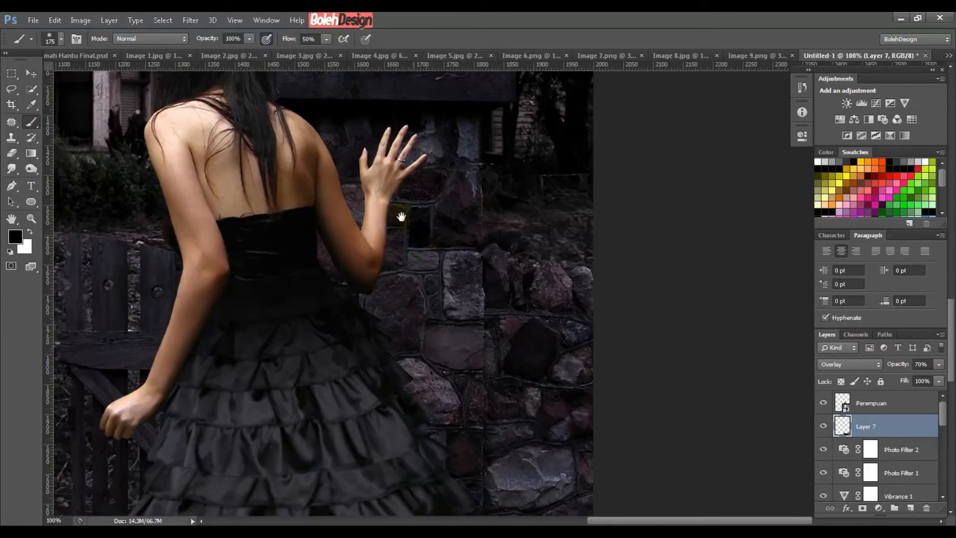
{"action": "left_click_drag", "start_coordinate": [376, 191], "coordinate": [362, 233]}
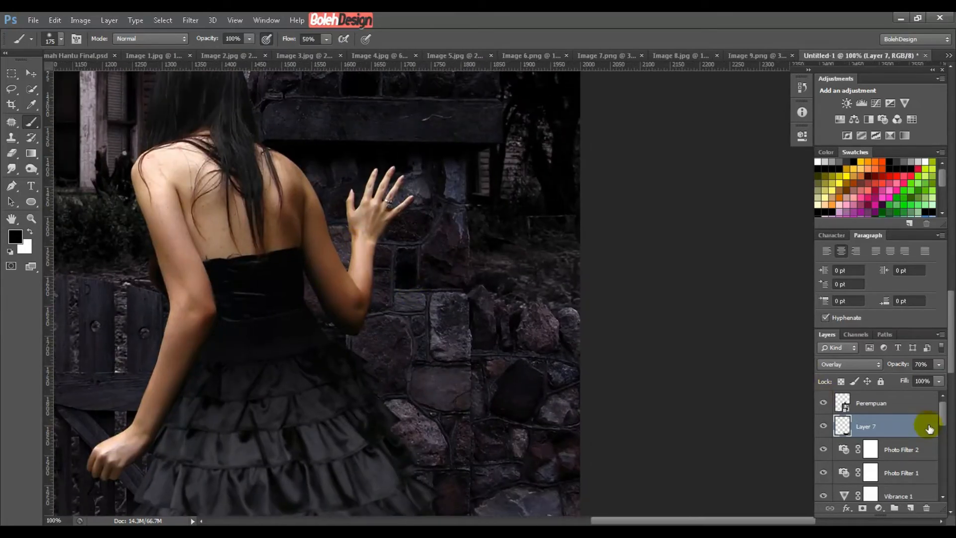
{"action": "left_click", "coordinate": [911, 508]}
Step: Reduce the brush size to 40 and paint black shadow on the stone wall beside the raised hand's fingers
{"action": "left_click_drag", "start_coordinate": [375, 204], "coordinate": [382, 212]}
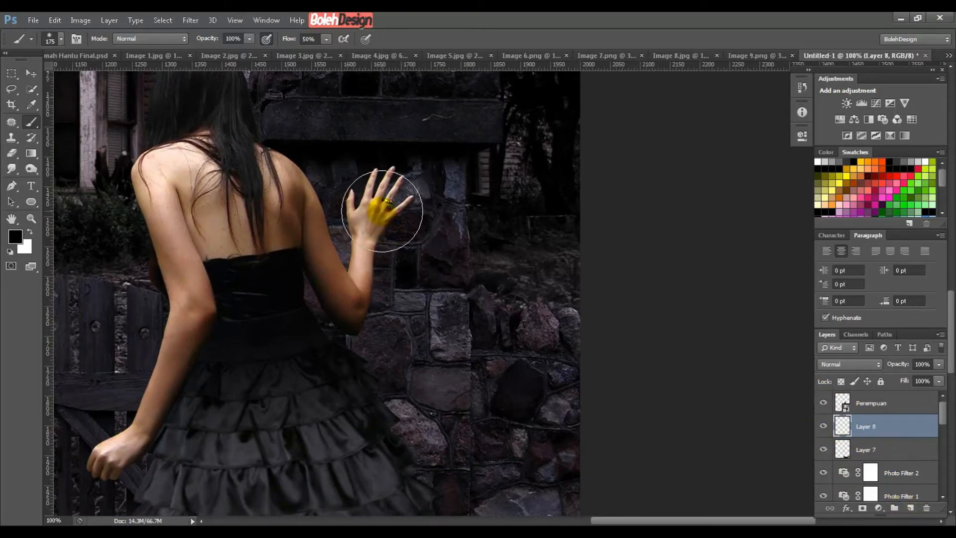
{"action": "key", "text": "bracketleft"}
{"action": "key", "text": "bracketleft"}
{"action": "key", "text": "bracketleft"}
{"action": "key", "text": "bracketleft"}
{"action": "key", "text": "bracketleft"}
{"action": "key", "text": "bracketleft"}
{"action": "key", "text": "bracketleft"}
{"action": "key", "text": "bracketleft"}
{"action": "key", "text": "bracketleft"}
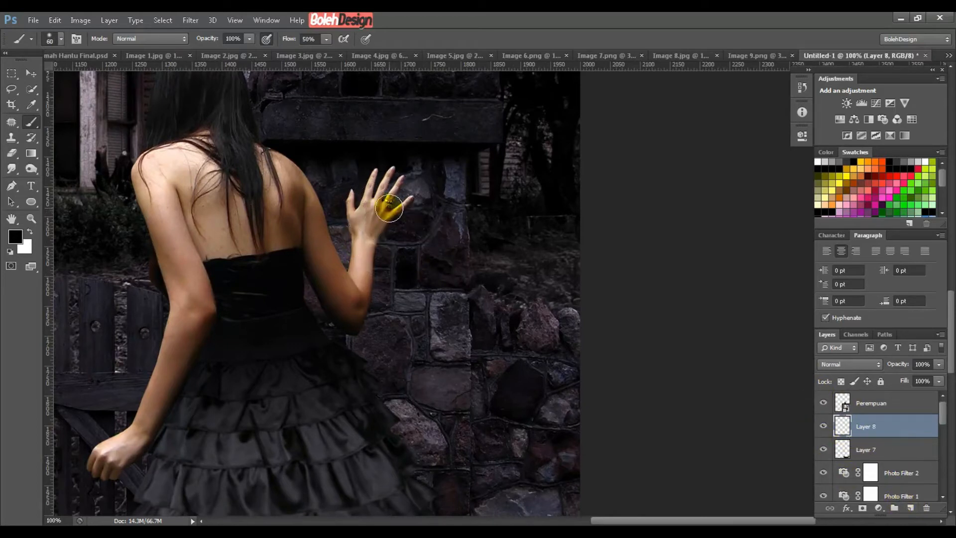
{"action": "key", "text": "bracketleft"}
{"action": "mouse_move", "coordinate": [406, 206]}
{"action": "left_mouse_down"}
{"action": "mouse_move", "coordinate": [370, 252]}
{"action": "mouse_move", "coordinate": [380, 218]}
{"action": "mouse_move", "coordinate": [364, 319]}
{"action": "mouse_move", "coordinate": [352, 331]}
{"action": "mouse_move", "coordinate": [378, 230]}
{"action": "mouse_move", "coordinate": [399, 196]}
{"action": "left_mouse_up"}
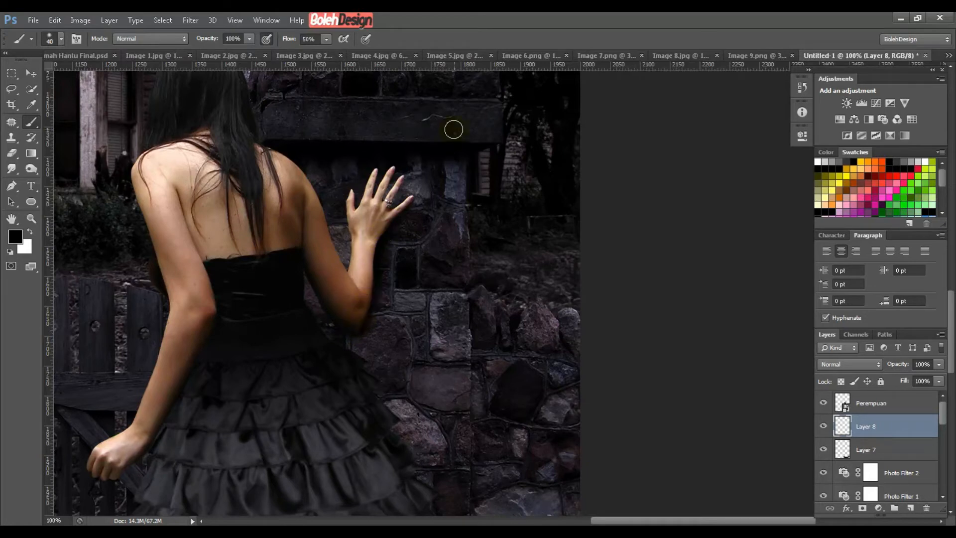
Step: Enlarge the brush to 45 and paint black shadow behind the bent right arm, around its elbow and waist gap, and beside the raised hand
{"action": "key", "text": "bracketright"}
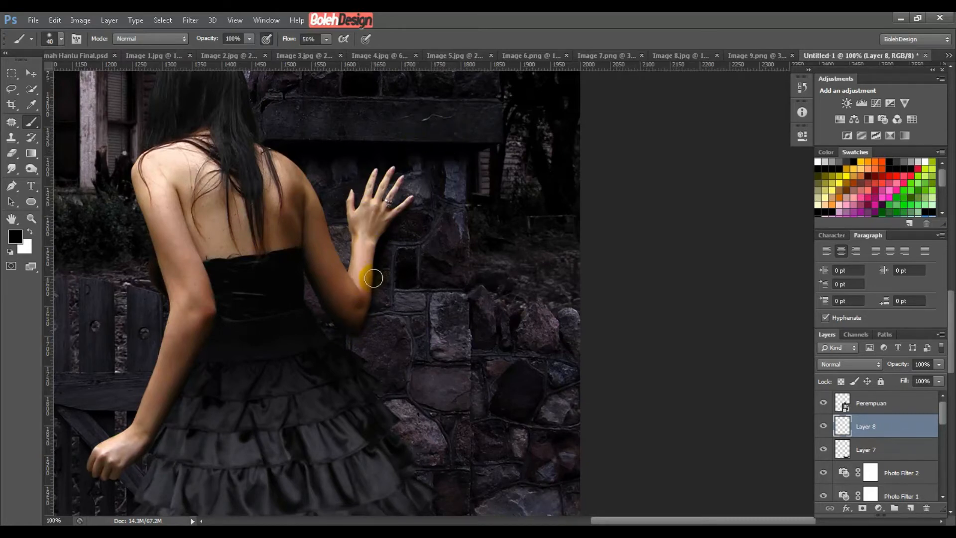
{"action": "mouse_move", "coordinate": [366, 284]}
{"action": "left_mouse_down"}
{"action": "mouse_move", "coordinate": [354, 336]}
{"action": "mouse_move", "coordinate": [322, 285]}
{"action": "mouse_move", "coordinate": [338, 326]}
{"action": "mouse_move", "coordinate": [313, 264]}
{"action": "left_mouse_up"}
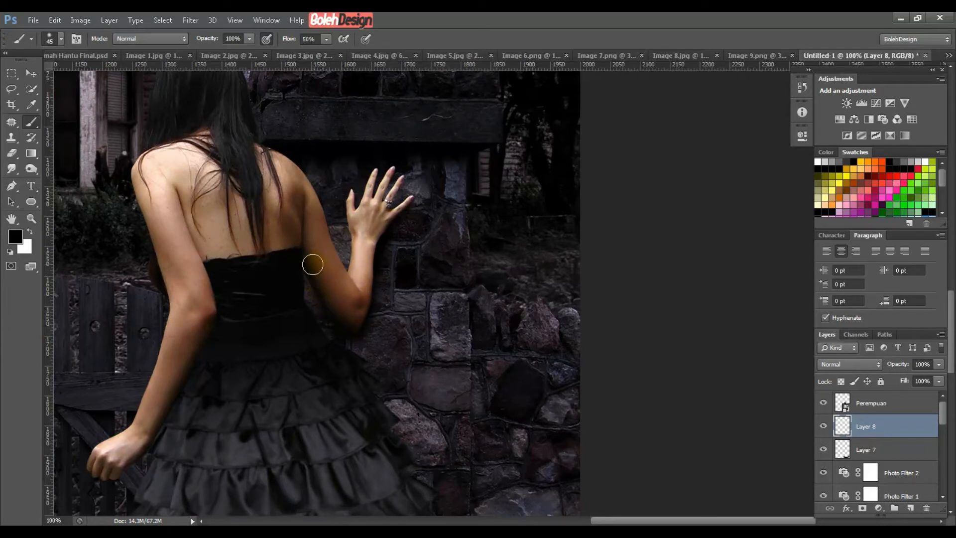
{"action": "left_click_drag", "start_coordinate": [342, 319], "coordinate": [309, 275]}
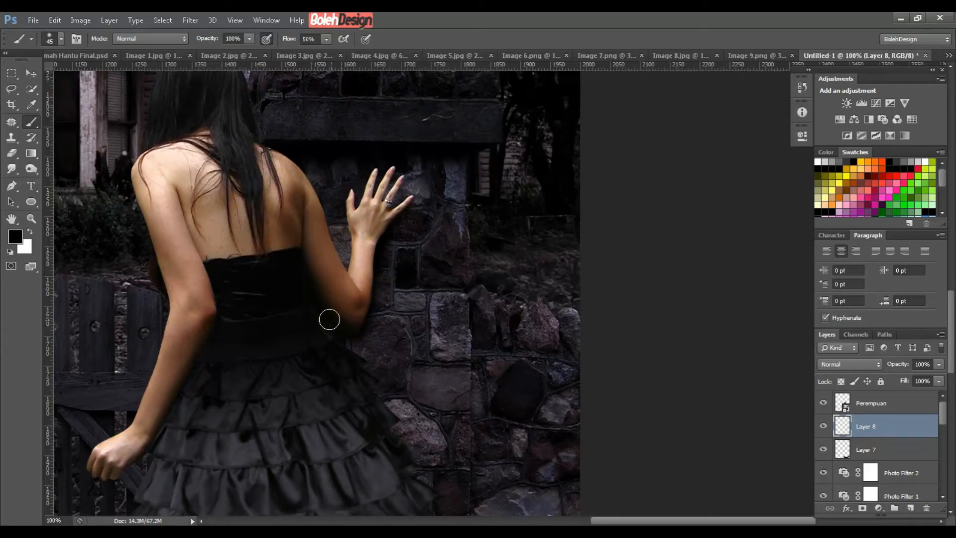
{"action": "left_click_drag", "start_coordinate": [342, 328], "coordinate": [380, 314]}
{"action": "mouse_move", "coordinate": [379, 224]}
{"action": "left_mouse_down"}
{"action": "mouse_move", "coordinate": [380, 182]}
{"action": "mouse_move", "coordinate": [363, 218]}
{"action": "mouse_move", "coordinate": [374, 227]}
{"action": "left_mouse_up"}
Step: Set the arm shadow layer, Layer 8, to Overlay at 60% opacity and compare the image with the layer hidden and shown
{"action": "left_click", "coordinate": [855, 364]}
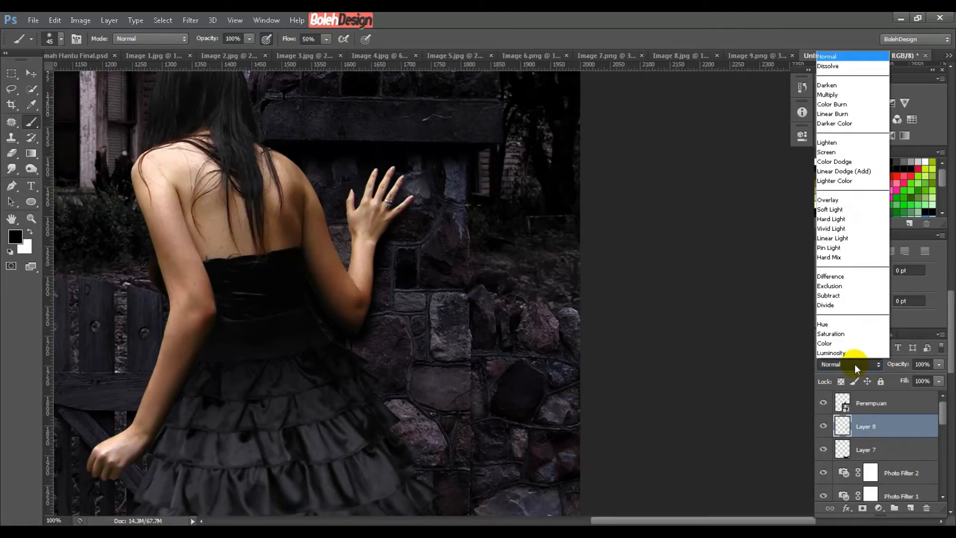
{"action": "left_click", "coordinate": [828, 200]}
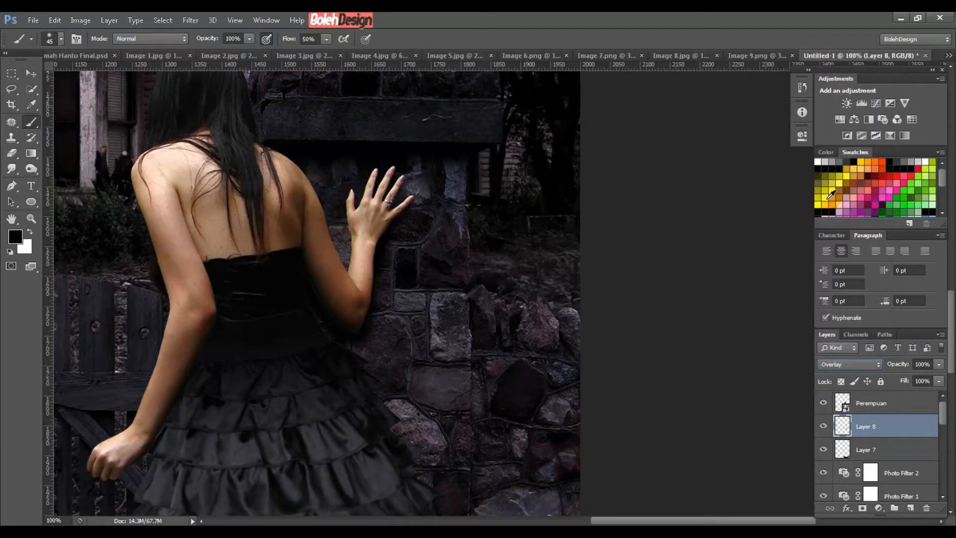
{"action": "mouse_move", "coordinate": [898, 364]}
{"action": "left_mouse_down"}
{"action": "mouse_move", "coordinate": [909, 364]}
{"action": "mouse_move", "coordinate": [880, 366]}
{"action": "mouse_move", "coordinate": [901, 365]}
{"action": "left_mouse_up"}
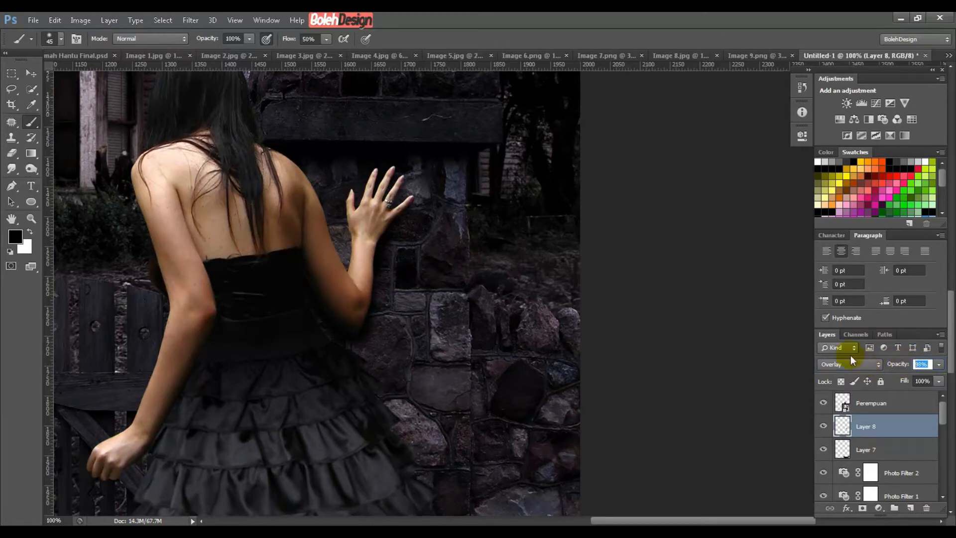
{"action": "type", "text": "60"}
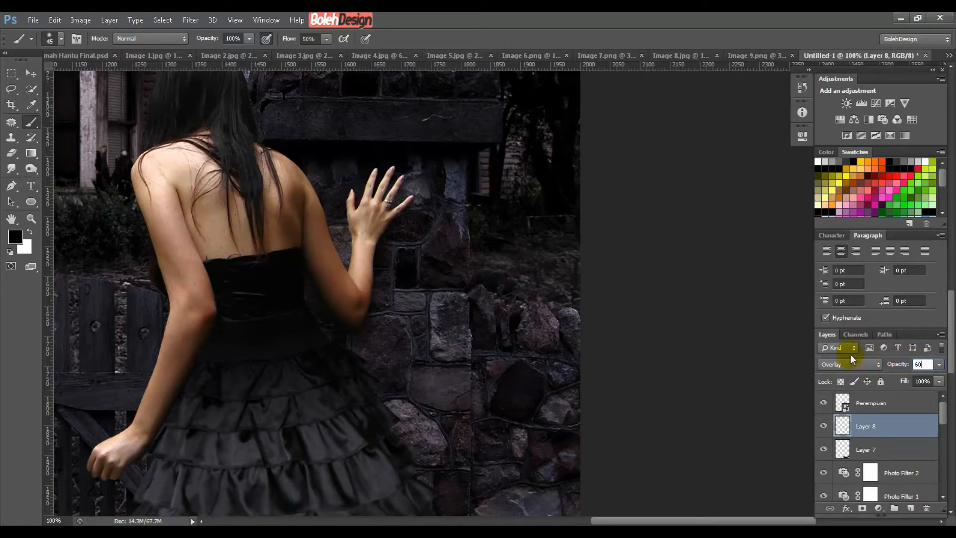
{"action": "left_click", "coordinate": [824, 427]}
{"action": "left_click", "coordinate": [824, 427]}
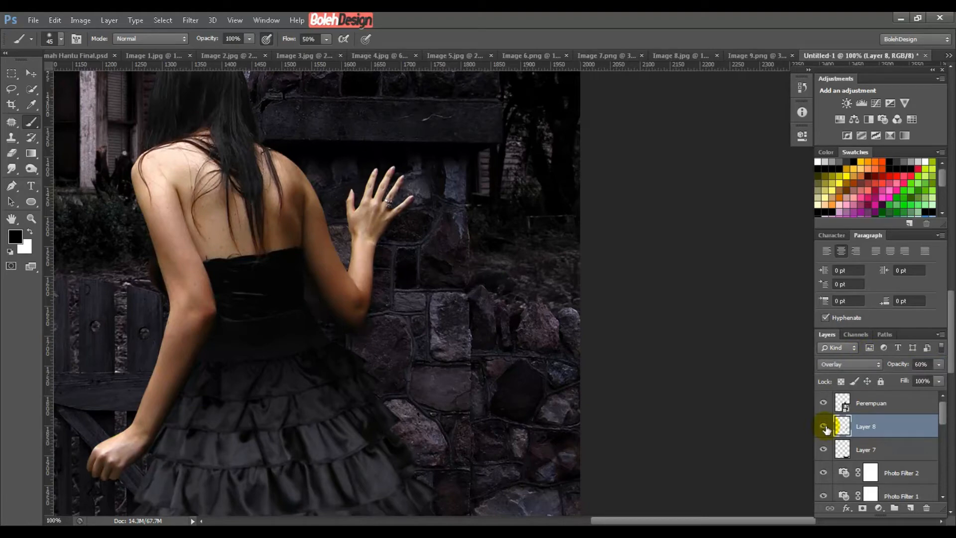
{"action": "left_click", "coordinate": [824, 427]}
{"action": "left_click", "coordinate": [824, 427]}
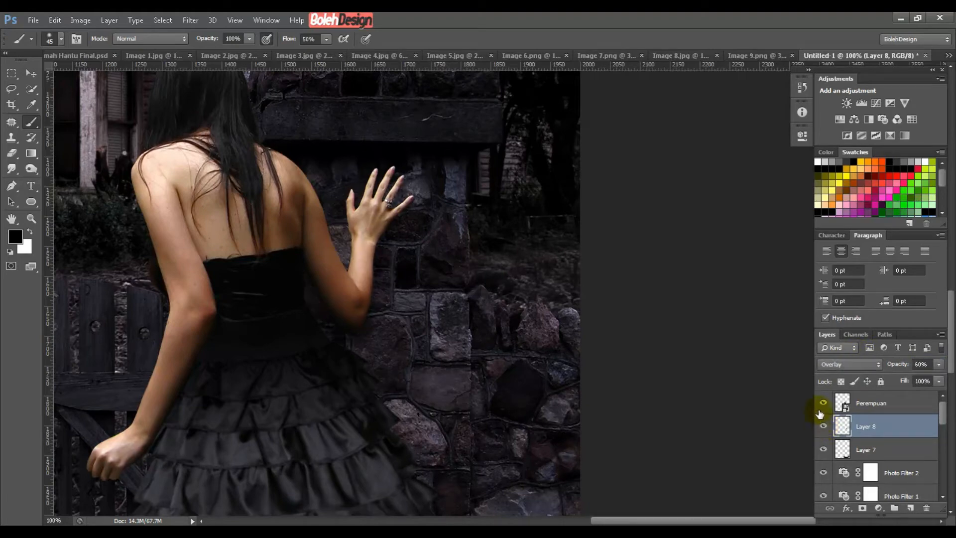
Step: Load the outline of the Perempuan layer as a selection and add a Color Balance adjustment layer masked to the woman
{"action": "key", "text": "ctrl+minus"}
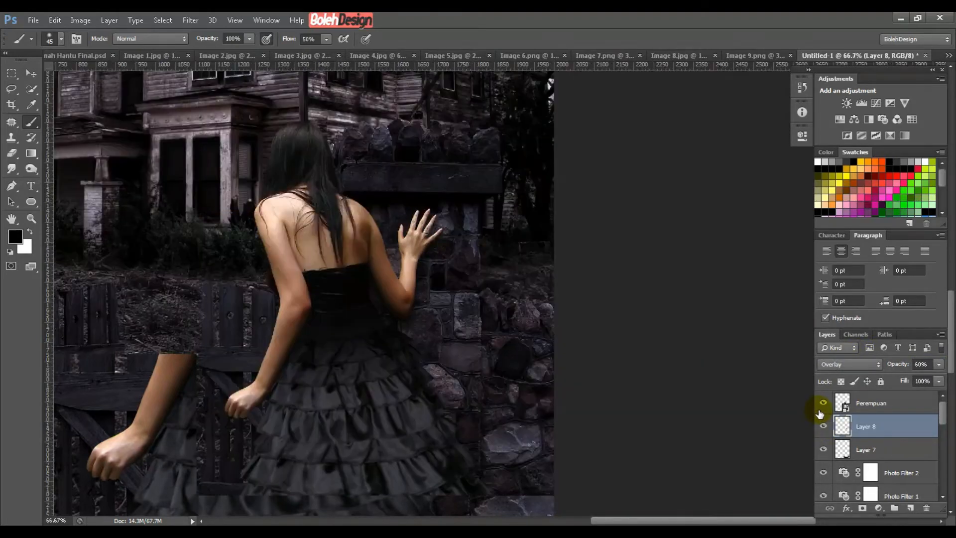
{"action": "key", "text": "ctrl+minus"}
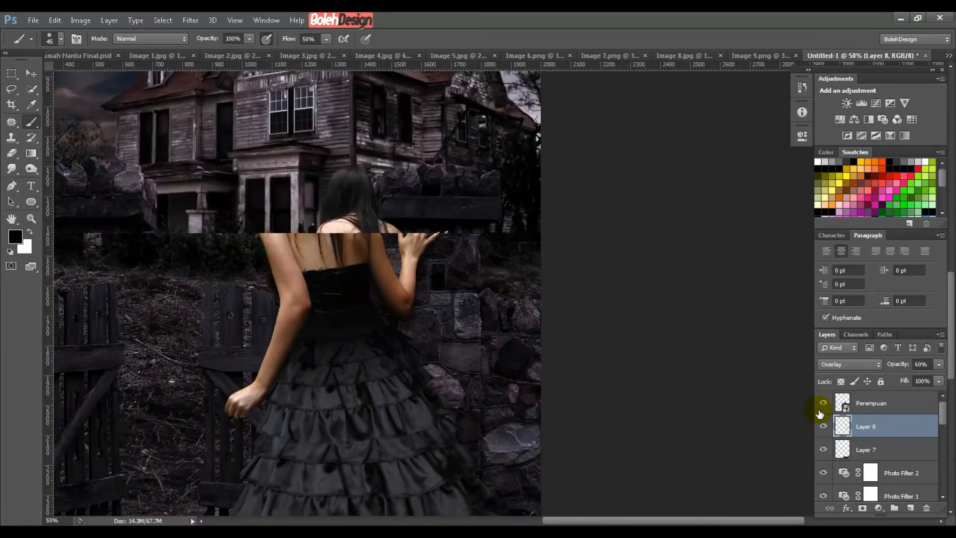
{"action": "key", "text": "ctrl+minus"}
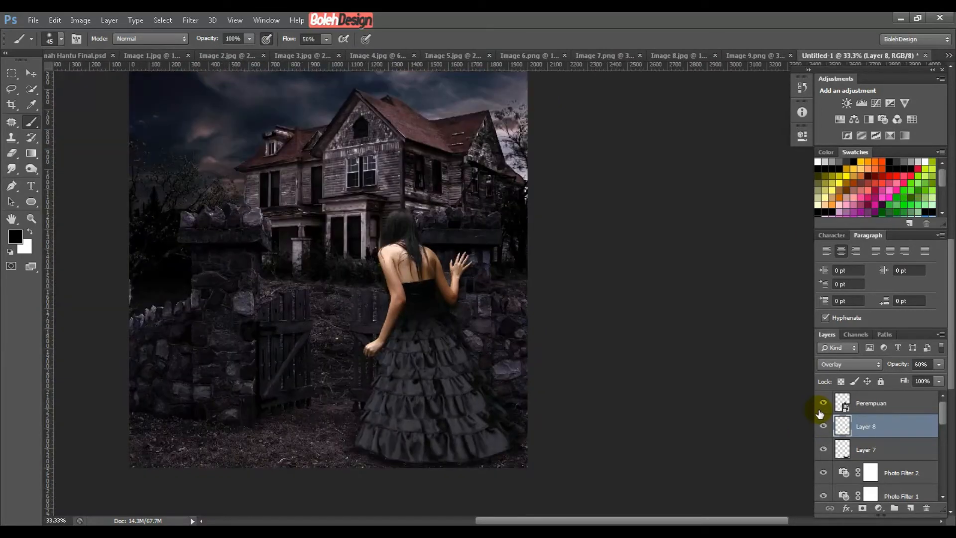
{"action": "key", "text": "ctrl+0"}
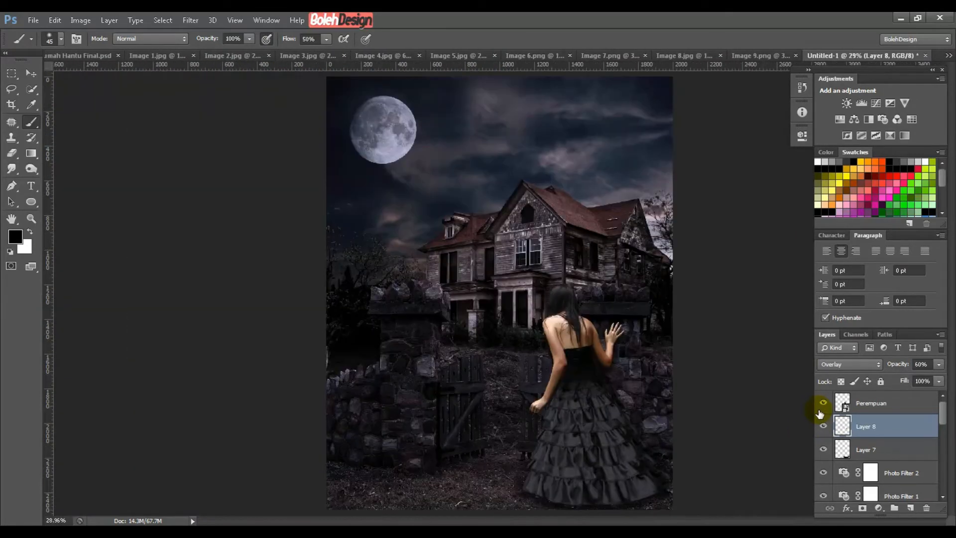
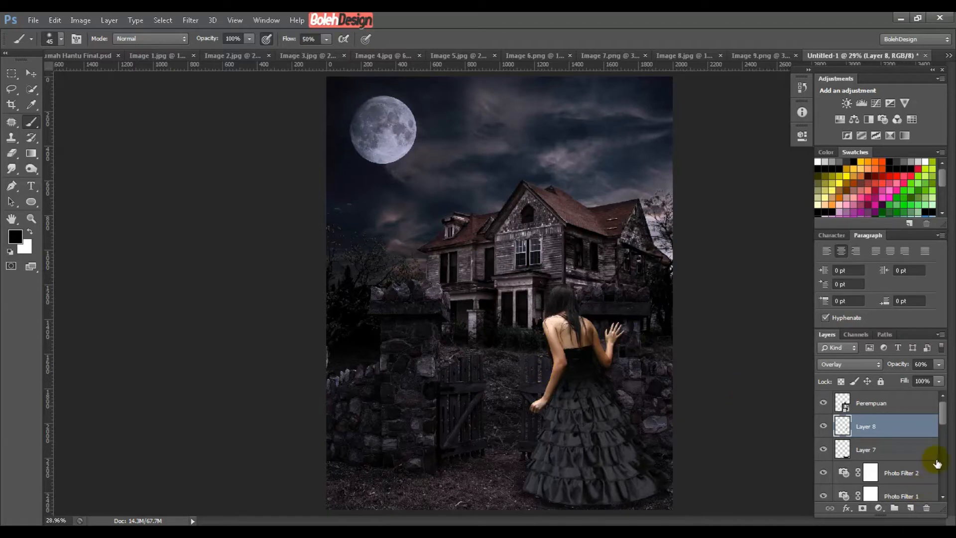
{"action": "left_click", "coordinate": [904, 404]}
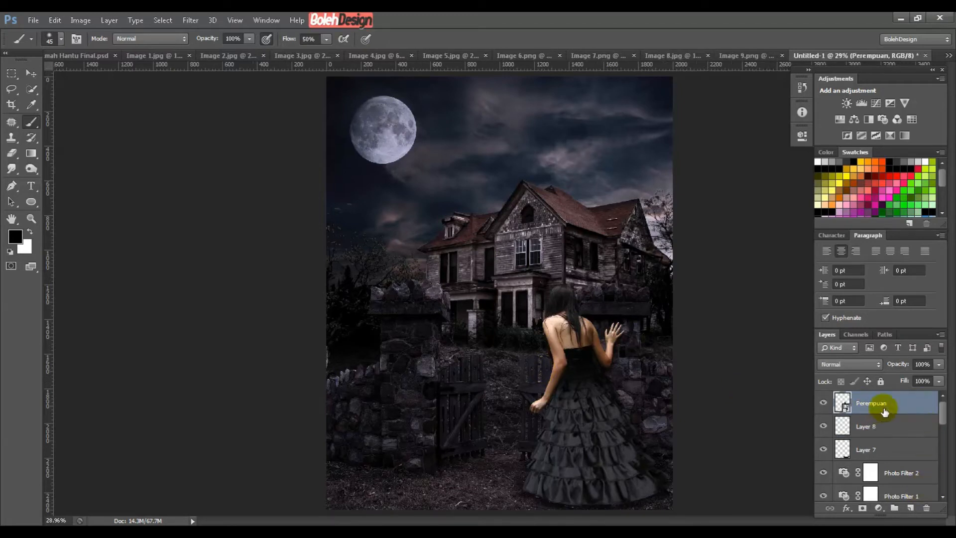
{"action": "left_click", "coordinate": [842, 403], "text": "ctrl"}
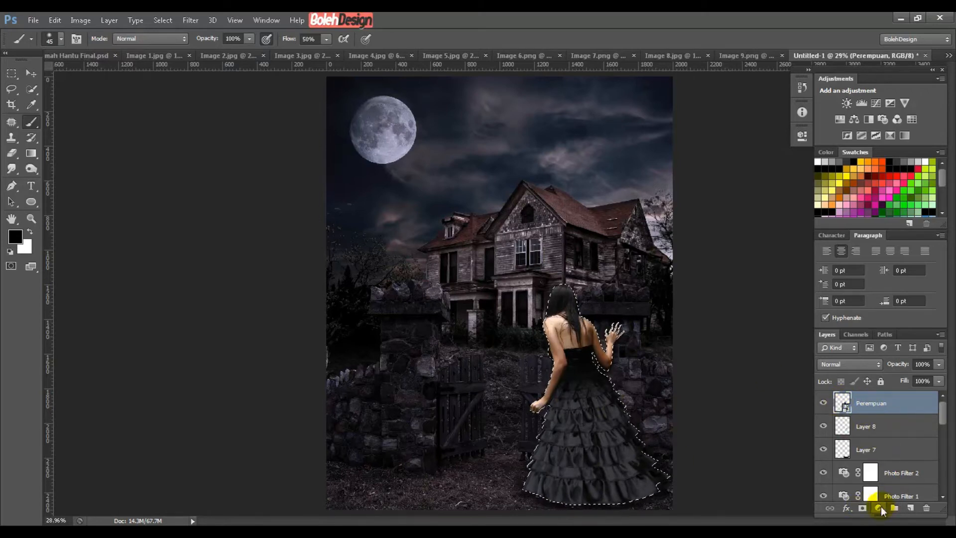
{"action": "left_click", "coordinate": [879, 508]}
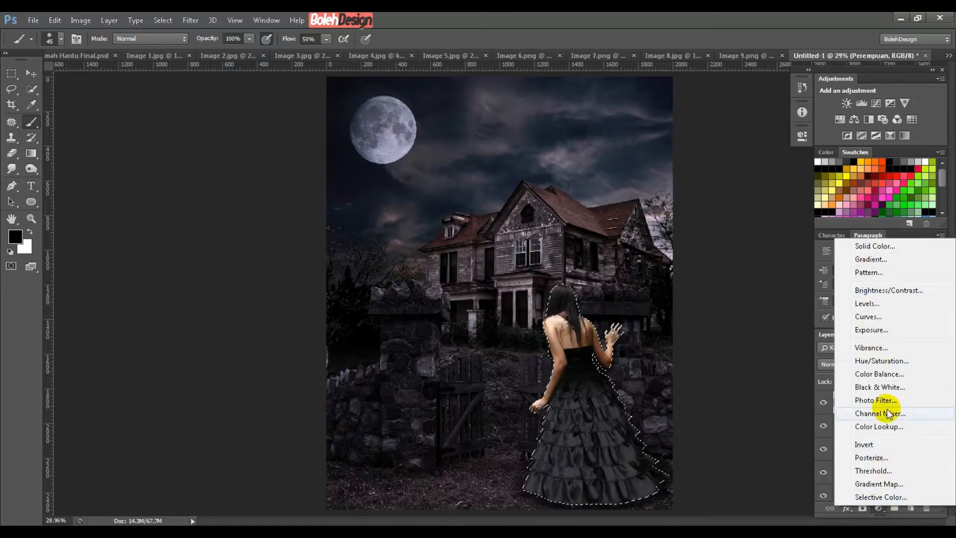
{"action": "left_click", "coordinate": [879, 381]}
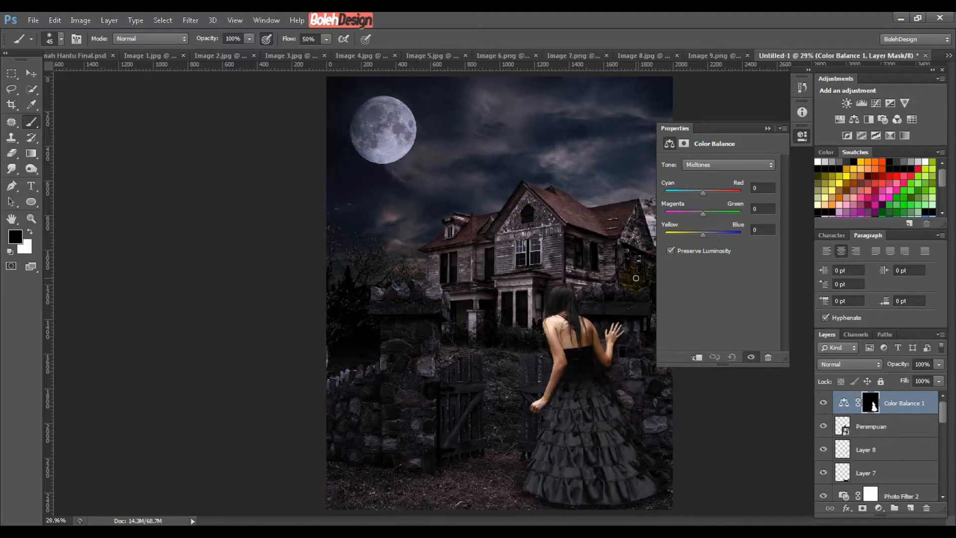
Step: Set the Color Balance midtones to Cyan/Red 23, Magenta/Green 22 and Yellow/Blue 36
{"action": "left_click", "coordinate": [700, 165]}
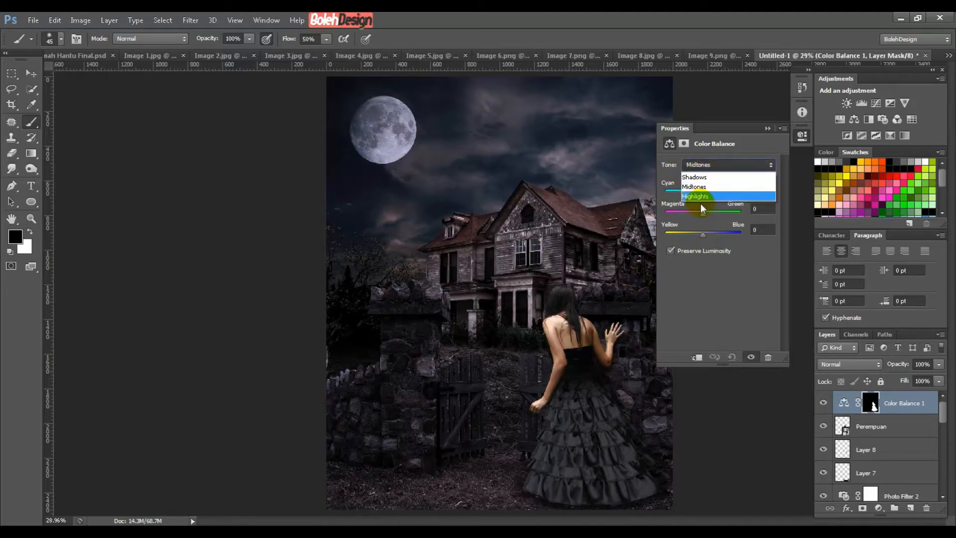
{"action": "left_click", "coordinate": [704, 188]}
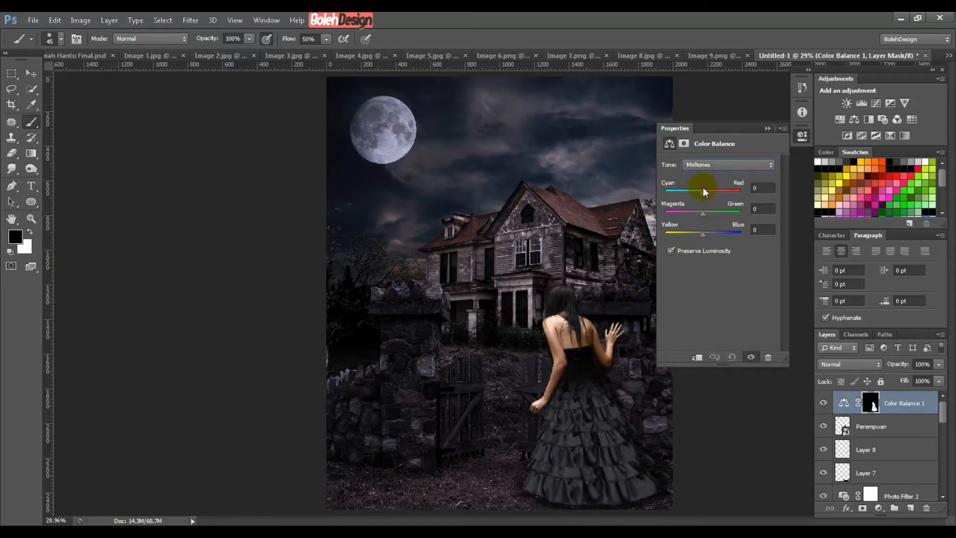
{"action": "left_click", "coordinate": [759, 187]}
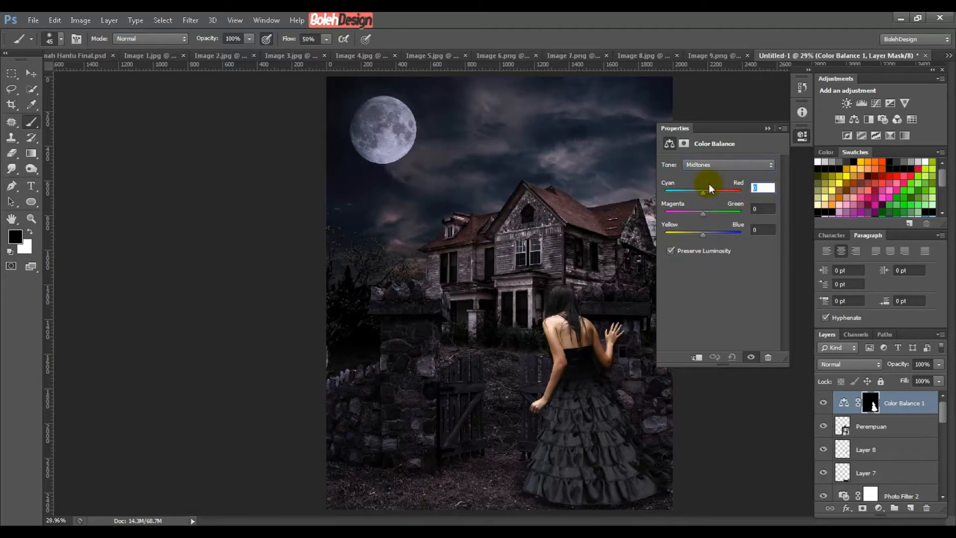
{"action": "type", "text": "23"}
{"action": "key", "text": "Tab"}
{"action": "type", "text": "22"}
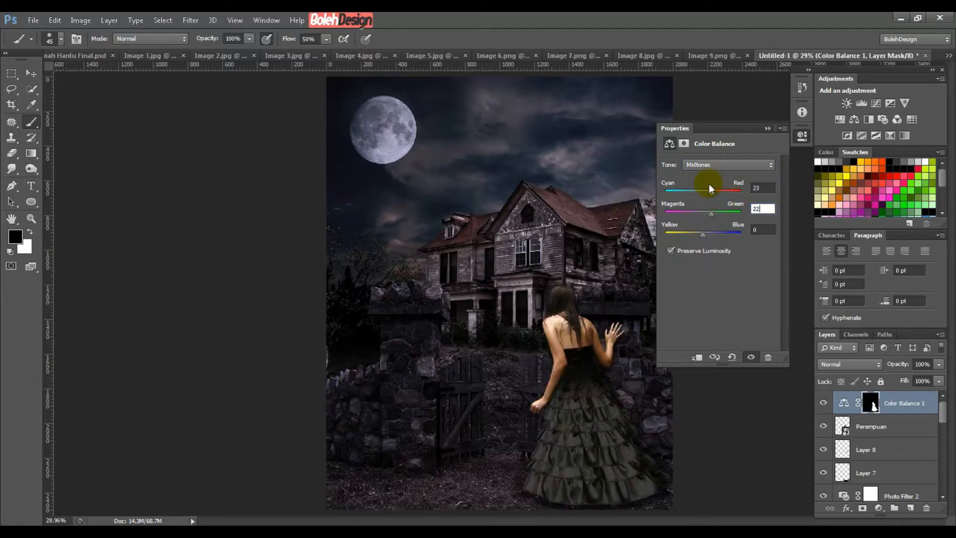
{"action": "key", "text": "Tab"}
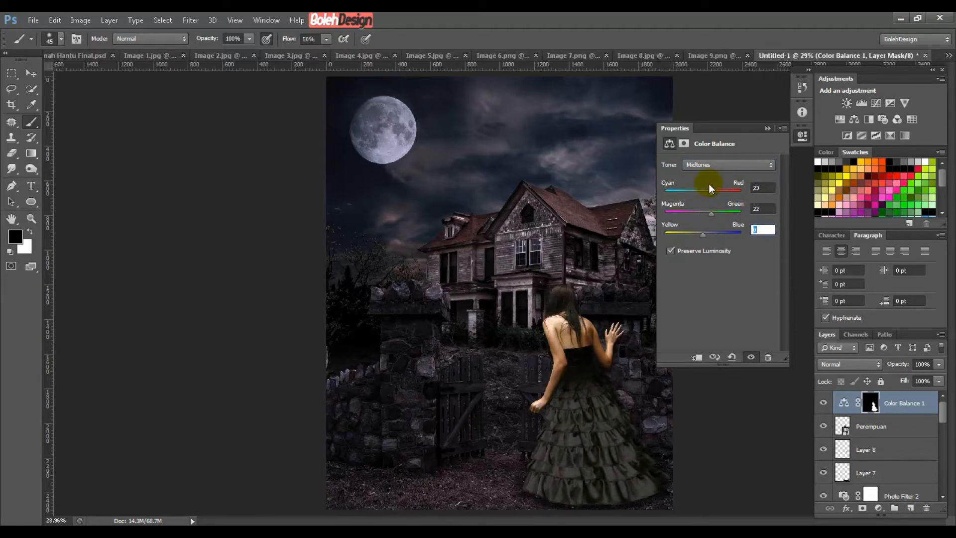
{"action": "type", "text": "36"}
Step: Compare the woman's colours with the Color Balance adjustment hidden and shown, leaving it on, and close its settings
{"action": "left_click", "coordinate": [822, 403]}
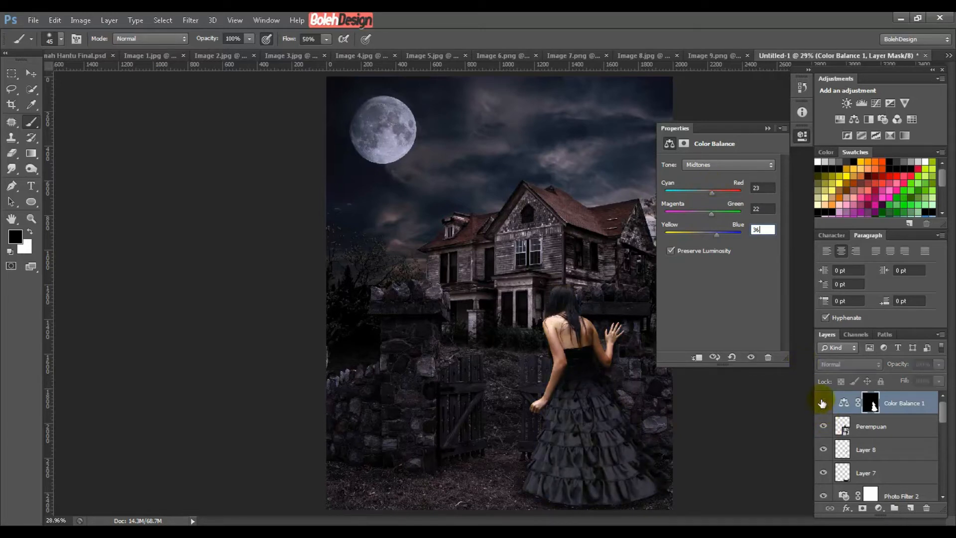
{"action": "left_click", "coordinate": [823, 403]}
{"action": "left_click", "coordinate": [822, 403]}
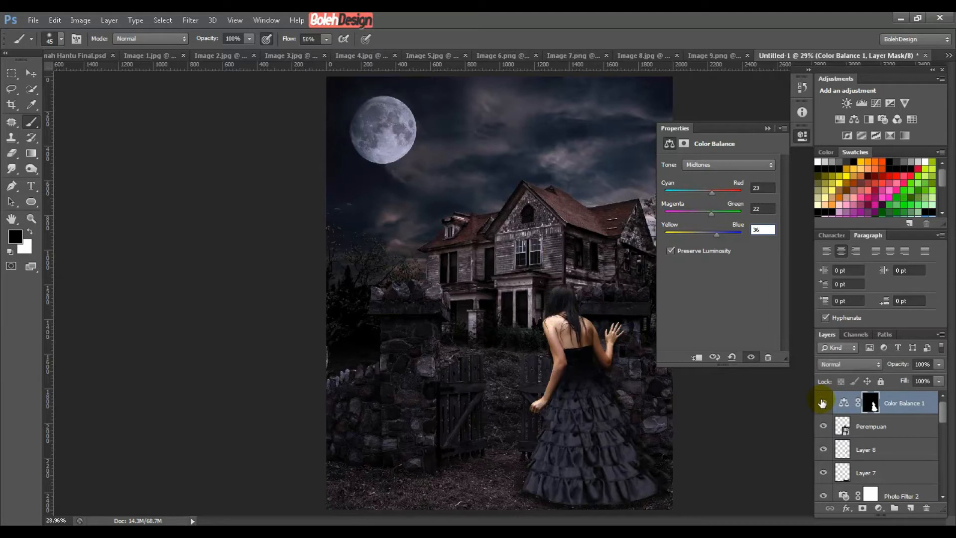
{"action": "left_click", "coordinate": [823, 403]}
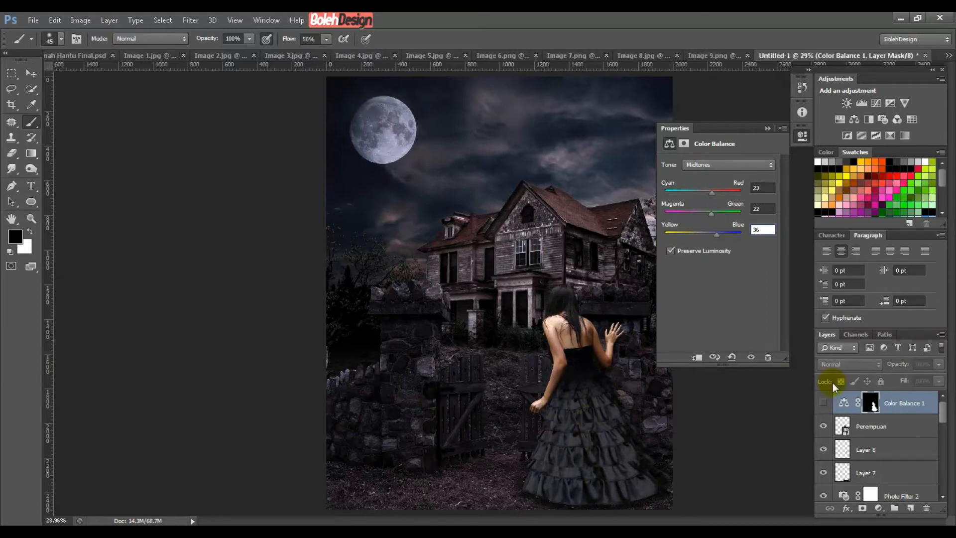
{"action": "left_click", "coordinate": [824, 403]}
{"action": "left_click", "coordinate": [824, 405]}
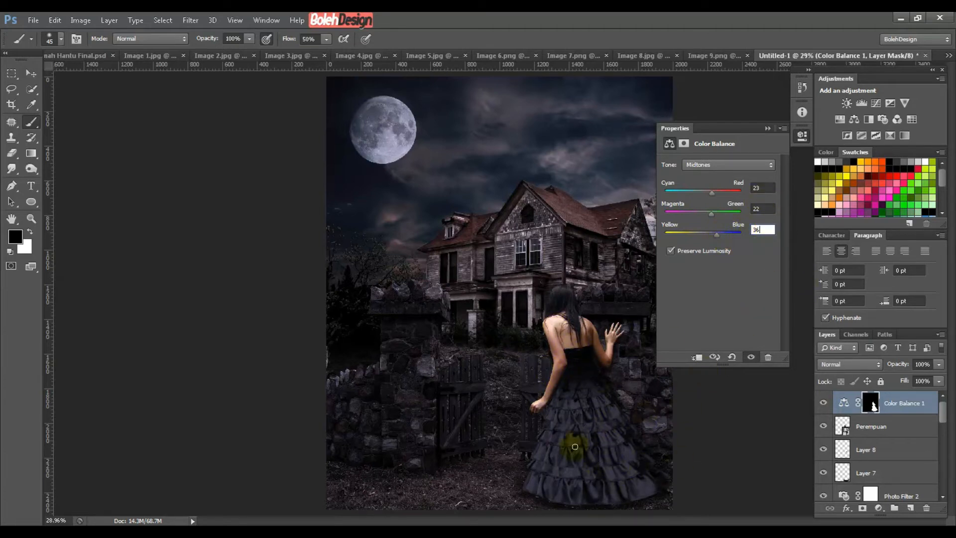
{"action": "left_click", "coordinate": [767, 129]}
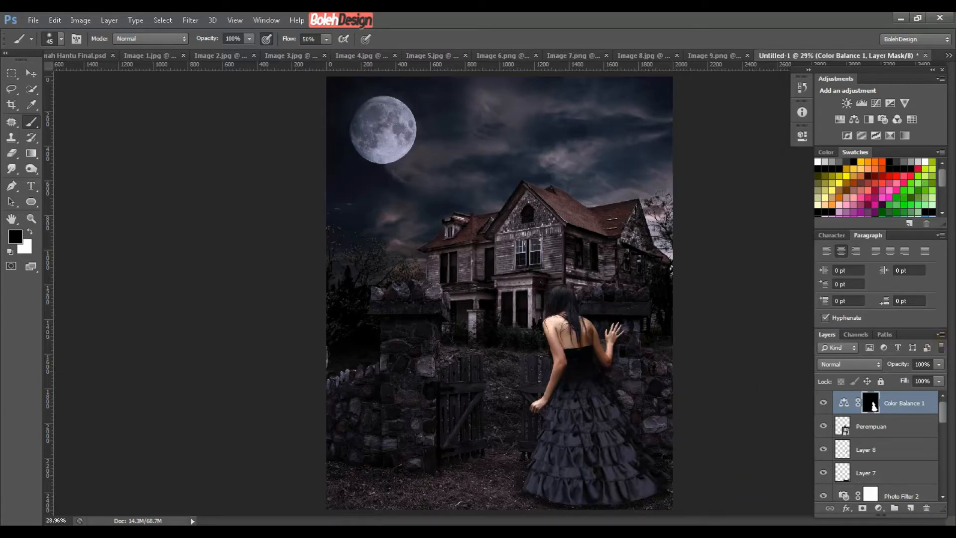
Step: Reload the woman's outline as a selection, add a masked Selective Color adjustment above Color Balance 1, and choose Neutrals as its colour range
{"action": "left_click", "coordinate": [879, 507]}
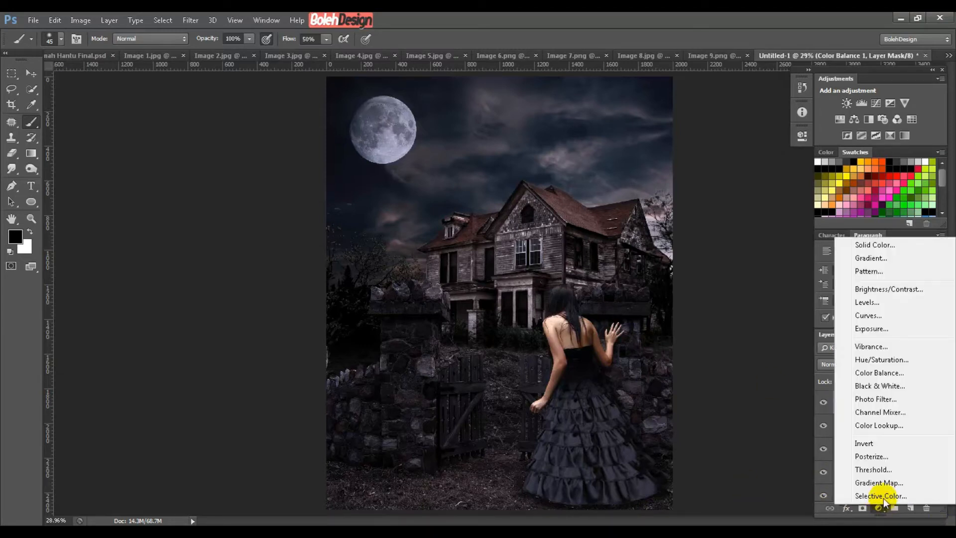
{"action": "left_click", "coordinate": [806, 237]}
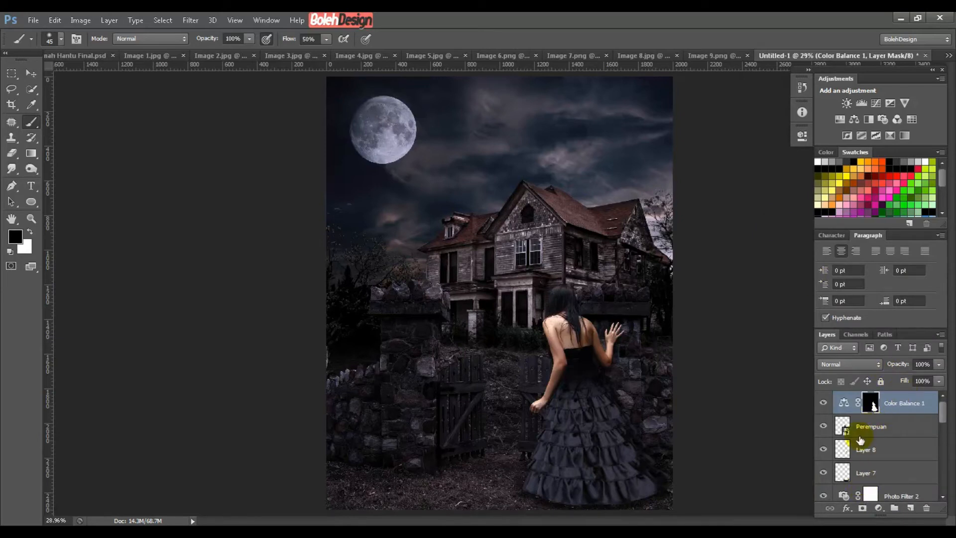
{"action": "left_click", "coordinate": [841, 422], "text": "ctrl"}
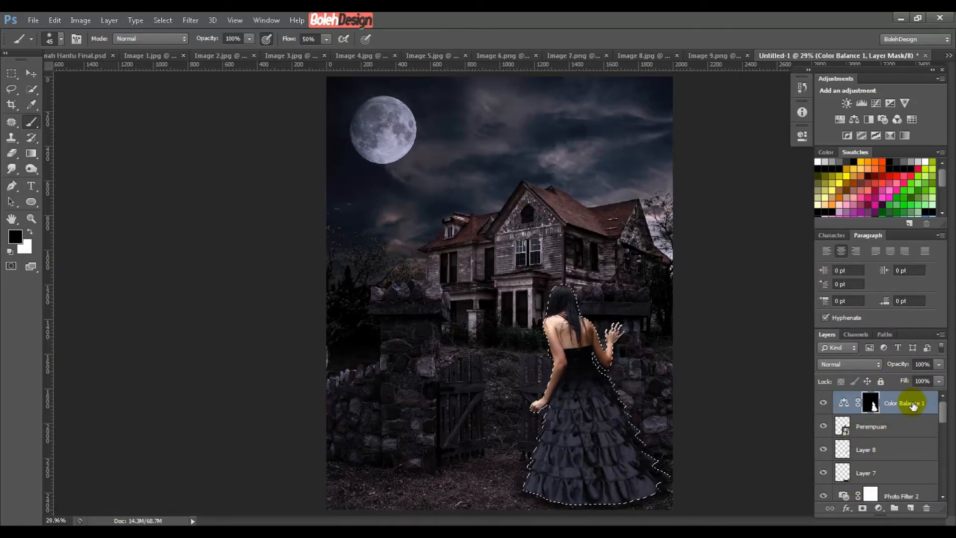
{"action": "left_click", "coordinate": [912, 405]}
{"action": "left_click", "coordinate": [878, 508]}
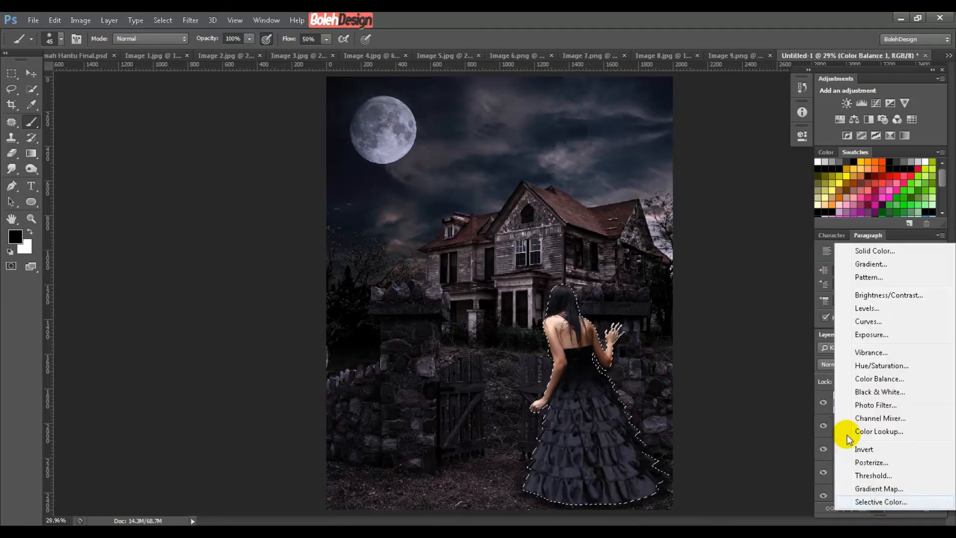
{"action": "left_click", "coordinate": [883, 503]}
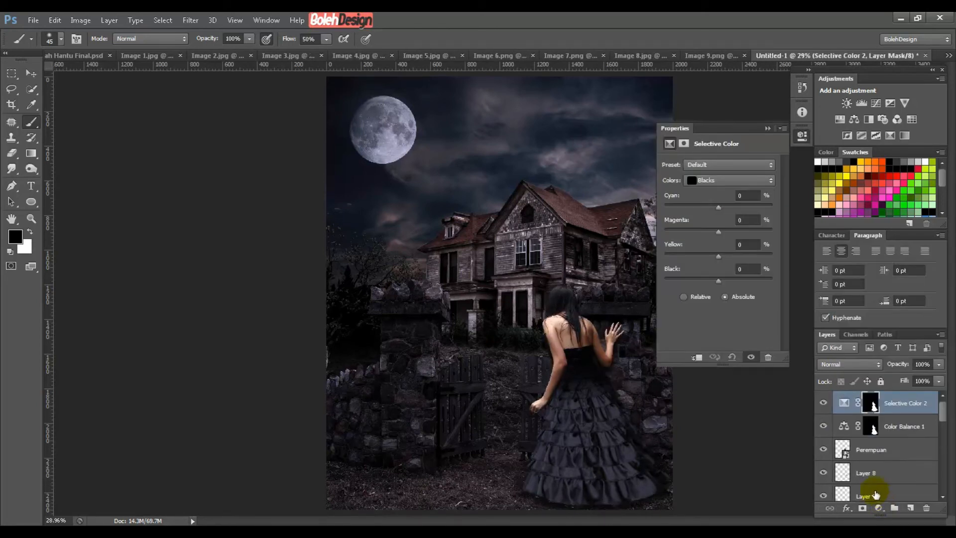
{"action": "left_click", "coordinate": [724, 181]}
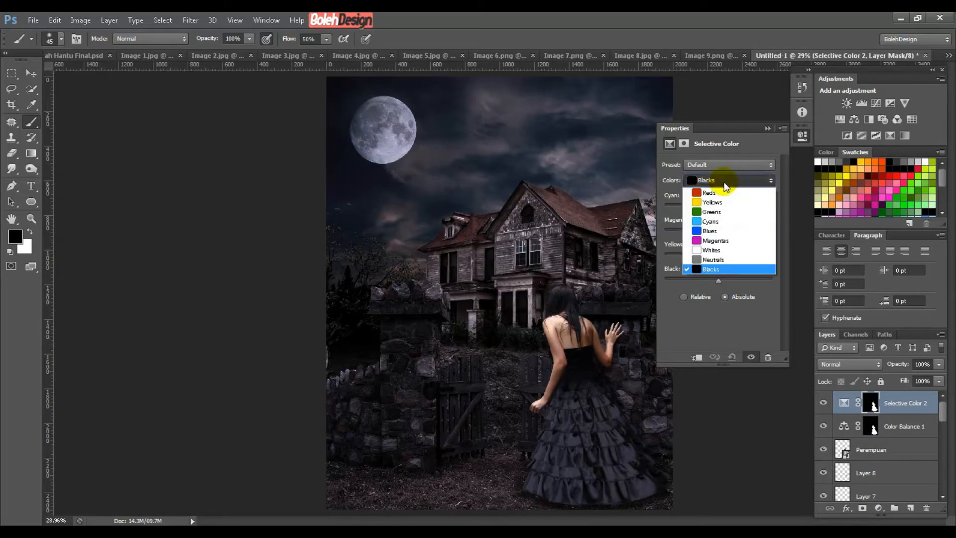
{"action": "left_click", "coordinate": [726, 261]}
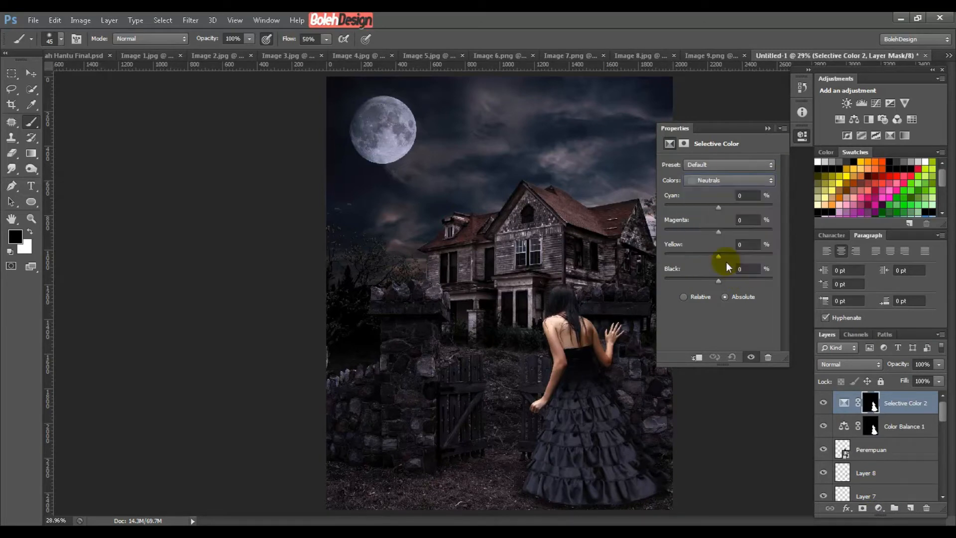
Step: Set the Selective Color adjustment's Neutrals to Cyan 8%, Magenta 7% and Yellow 3%
{"action": "left_click", "coordinate": [745, 196]}
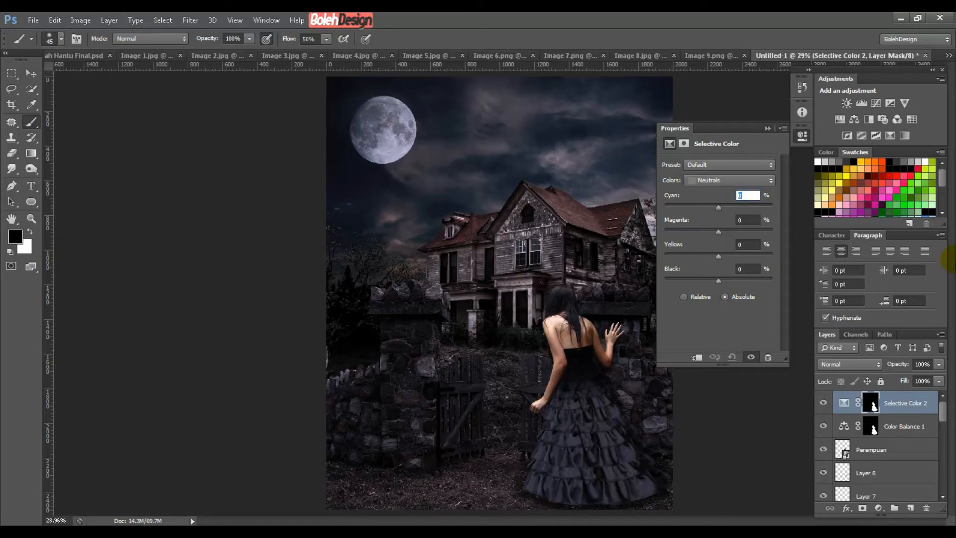
{"action": "type", "text": "8"}
{"action": "key", "text": "Tab"}
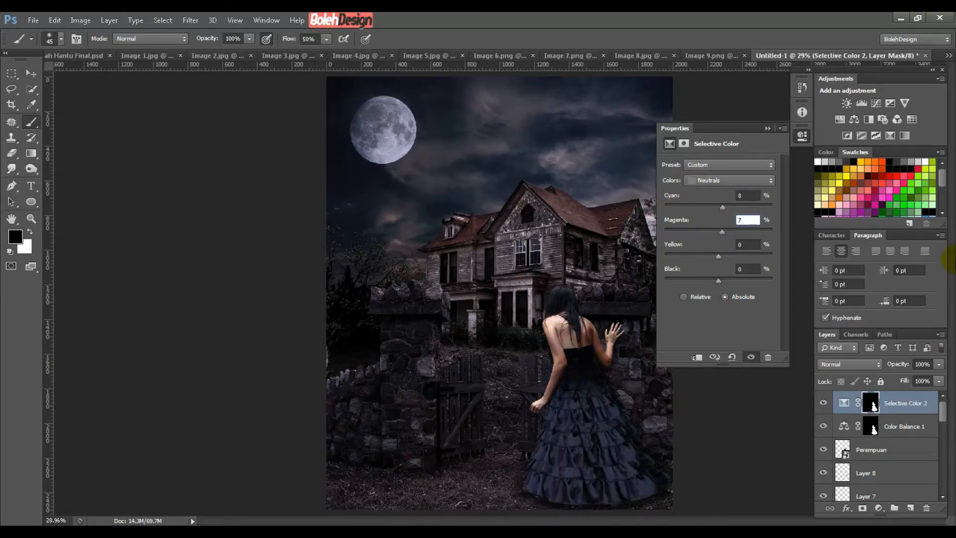
{"action": "key", "text": "Tab"}
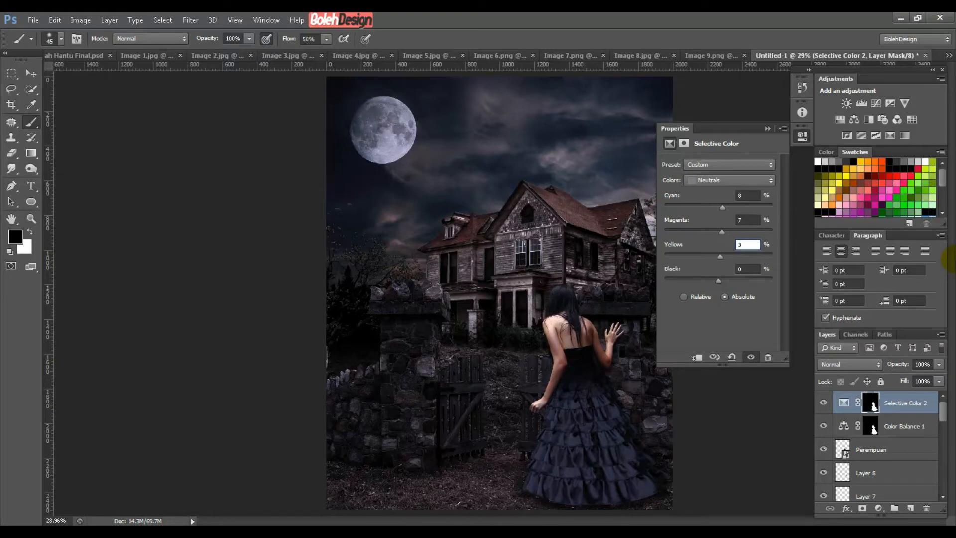
Step: Set the Reds range of the woman's Selective Color adjustment to Cyan 12%, Magenta 6% and Yellow 6%
{"action": "left_click", "coordinate": [696, 178]}
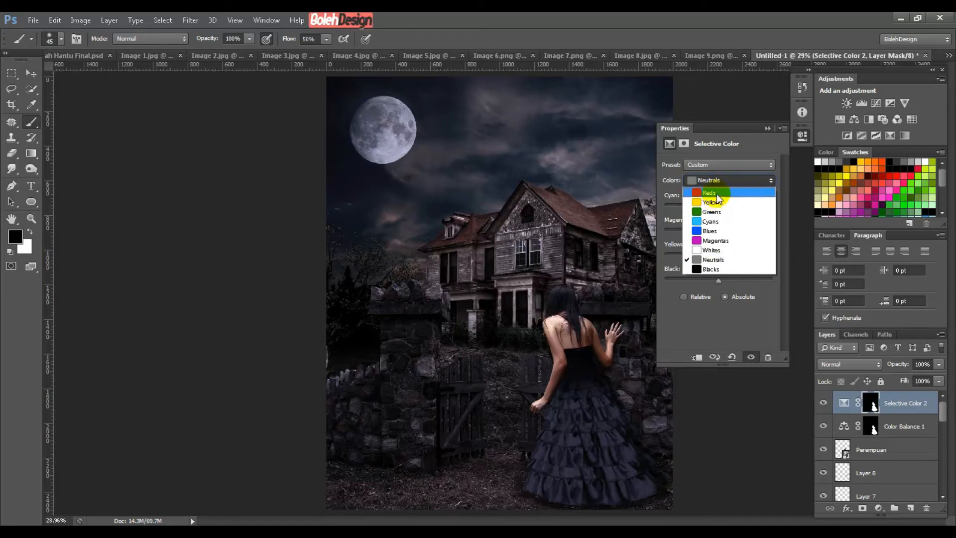
{"action": "left_click", "coordinate": [718, 193]}
{"action": "left_click", "coordinate": [747, 195]}
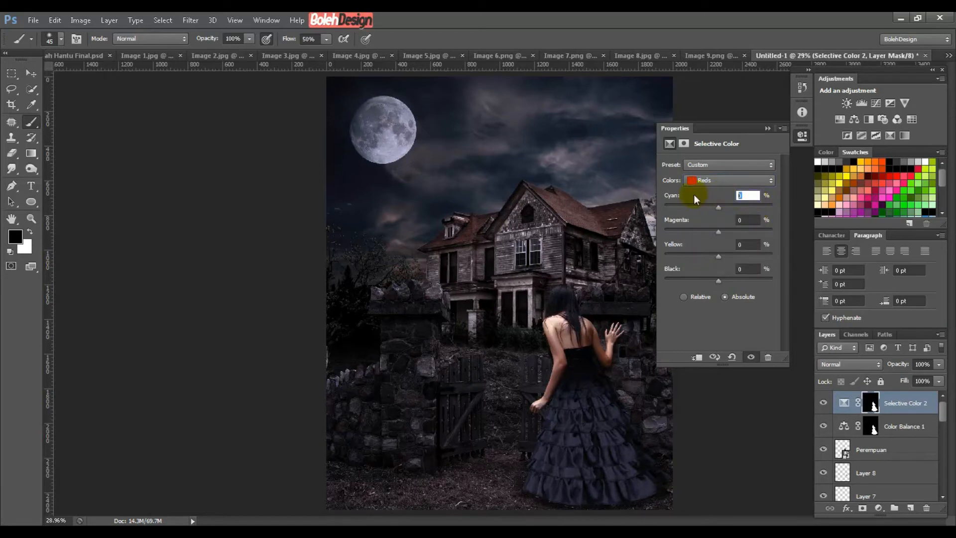
{"action": "left_click", "coordinate": [746, 219]}
{"action": "type", "text": "6"}
{"action": "key", "text": "Tab"}
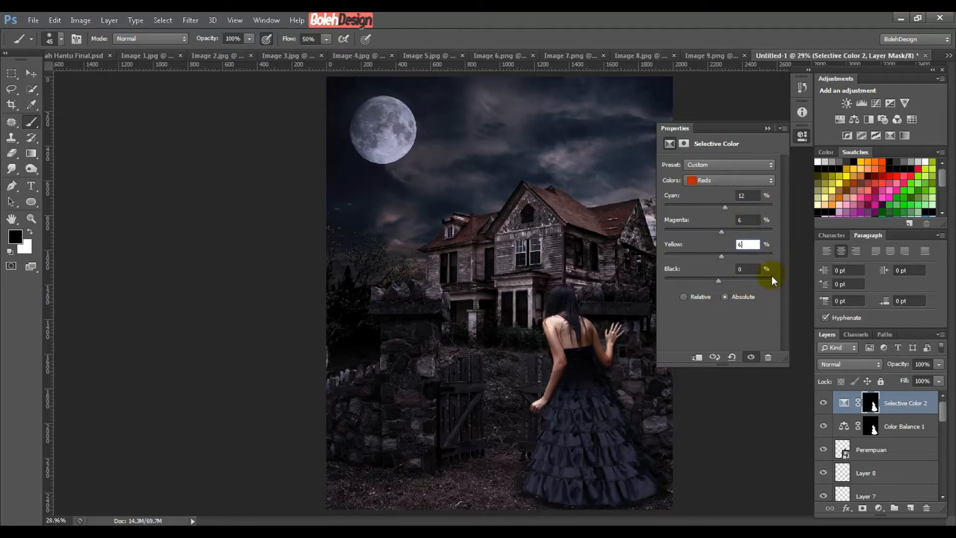
Step: Choose Whites as the Selective Color range and set its Black value to -19%
{"action": "left_click", "coordinate": [713, 182]}
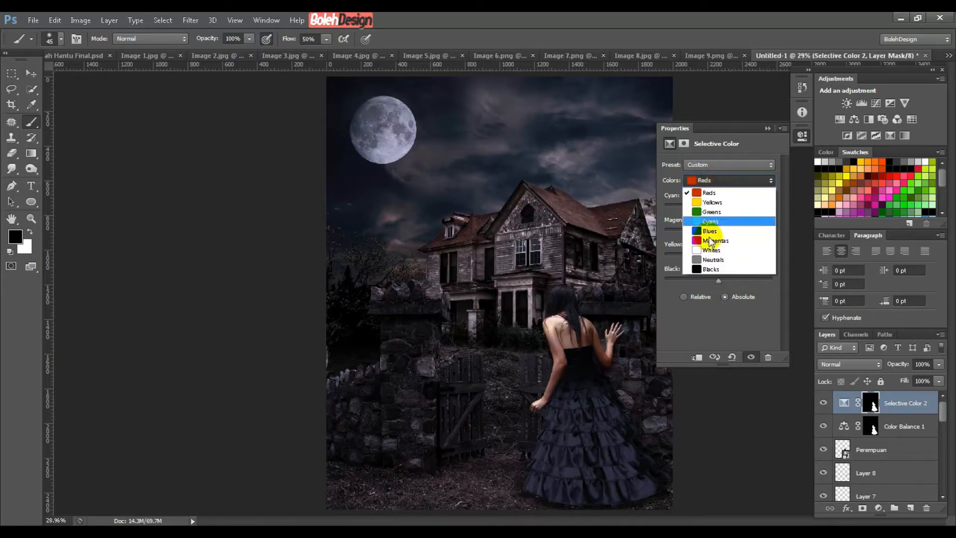
{"action": "left_click", "coordinate": [709, 250]}
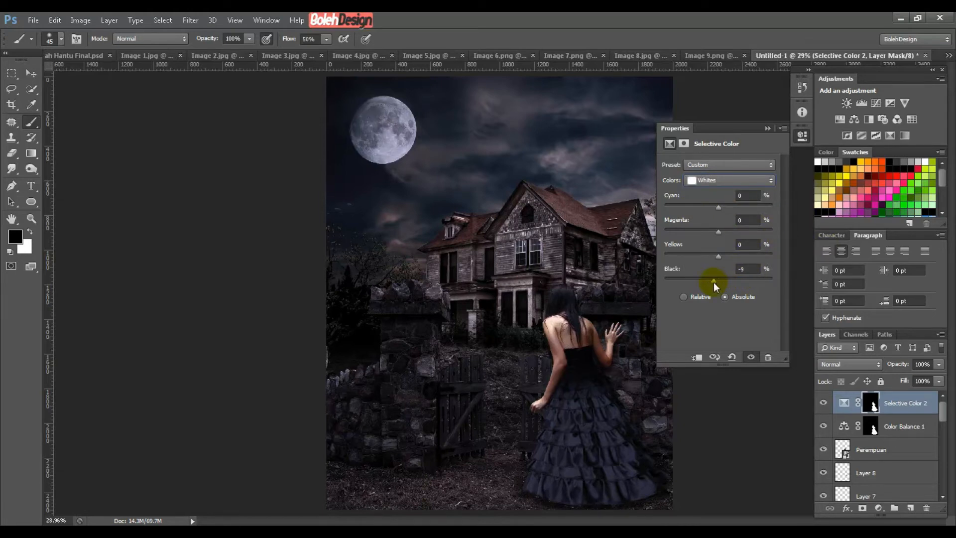
{"action": "double_click", "coordinate": [743, 267]}
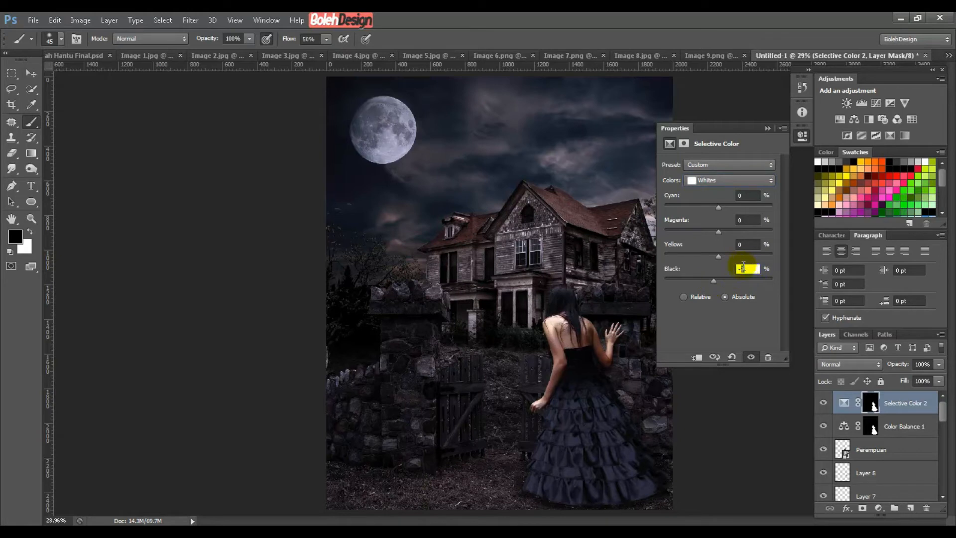
{"action": "type", "text": "-19"}
Step: Set the Blacks range of the Selective Color adjustment to Cyan 5%, Magenta 3%, Yellow 5% and Black -1%
{"action": "left_click", "coordinate": [697, 181]}
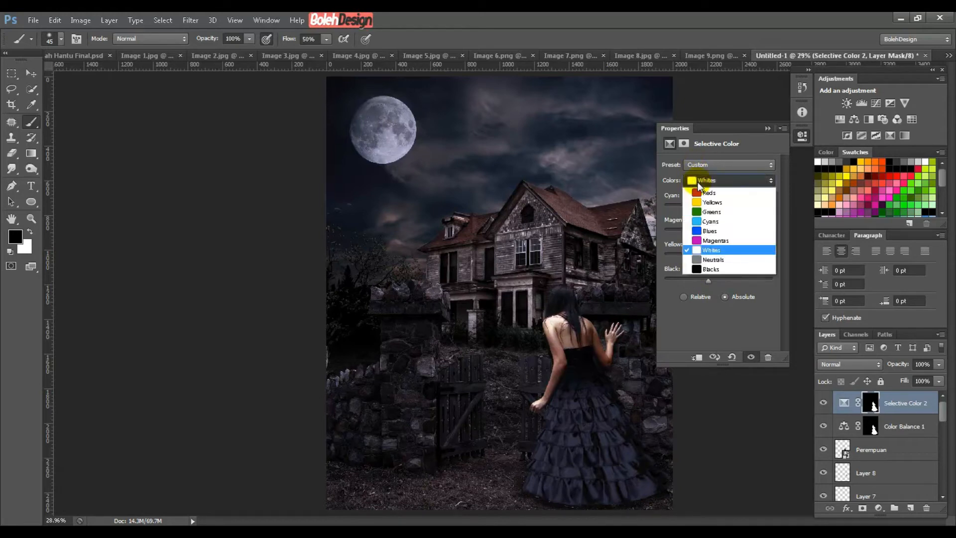
{"action": "left_click", "coordinate": [717, 269]}
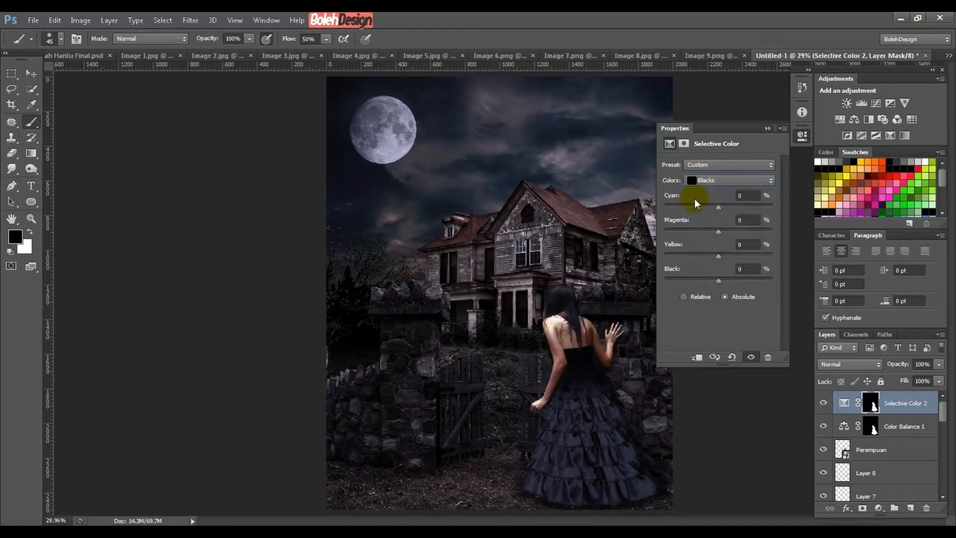
{"action": "left_click", "coordinate": [747, 196]}
{"action": "type", "text": "5"}
{"action": "key", "text": "Tab"}
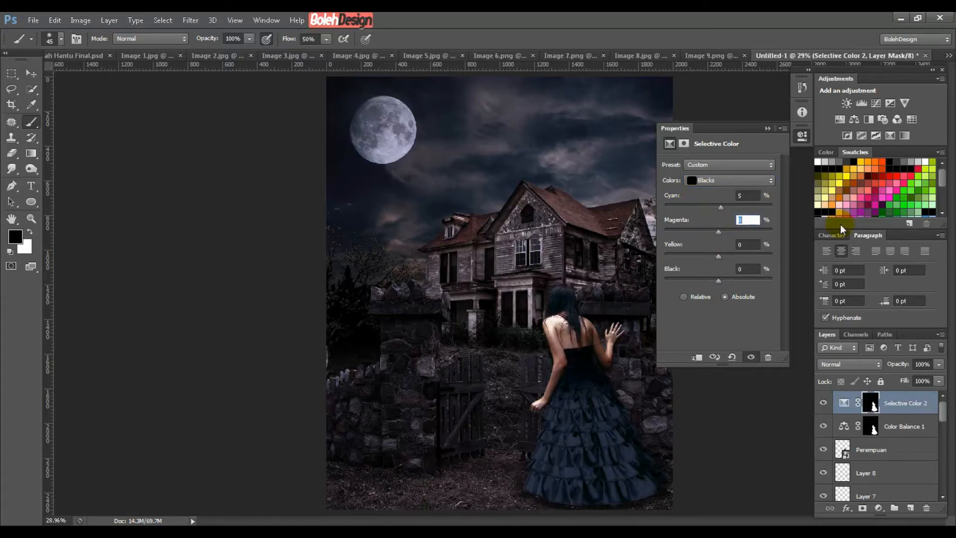
{"action": "type", "text": "3"}
{"action": "key", "text": "Tab"}
{"action": "type", "text": "5"}
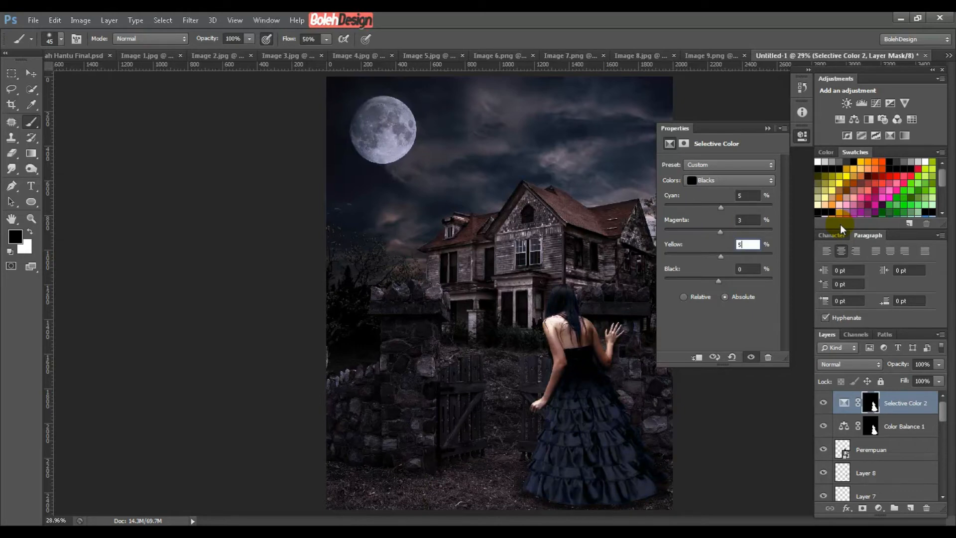
{"action": "key", "text": "Tab"}
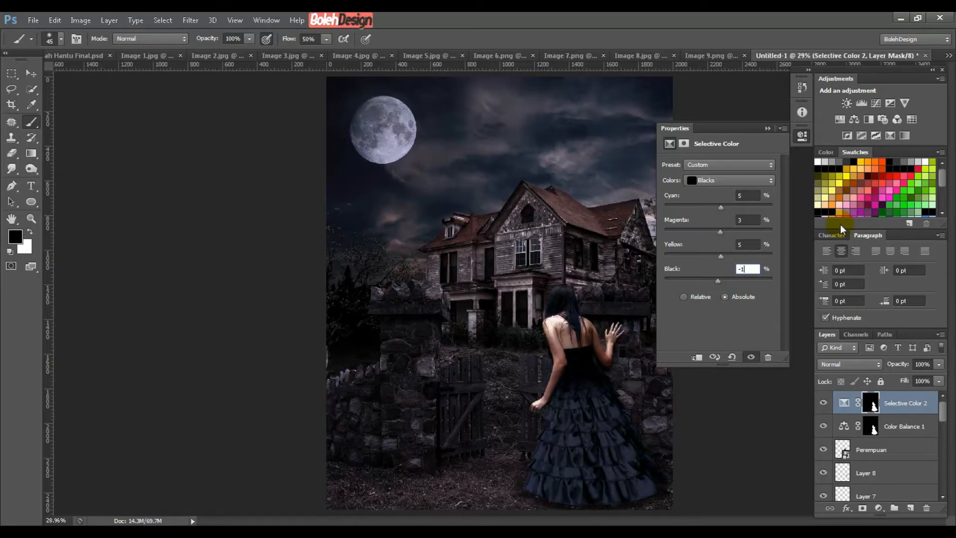
{"action": "type", "text": "-1"}
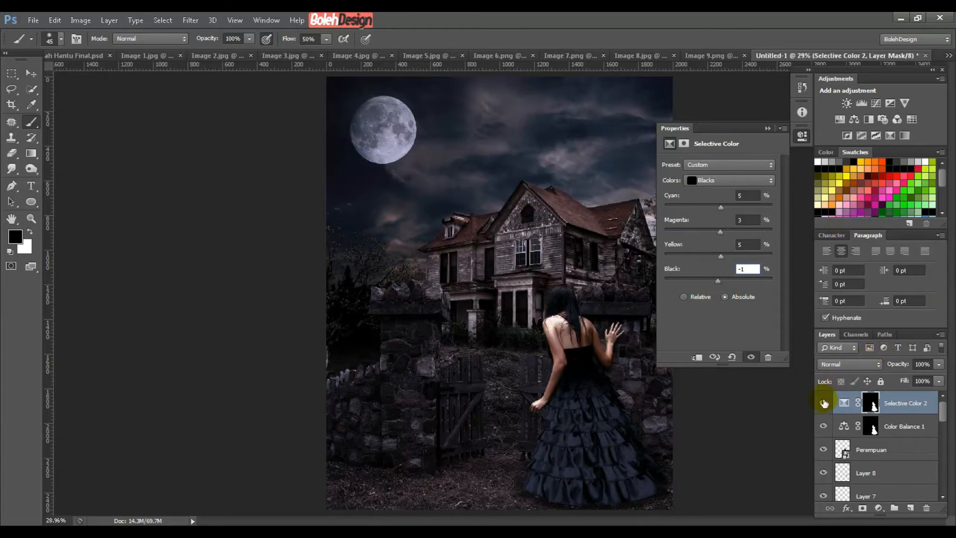
Step: Compare the woman's colours with Selective Color 2 hidden and shown, leaving it on, and close its settings
{"action": "left_click", "coordinate": [824, 403]}
{"action": "left_click", "coordinate": [824, 402]}
{"action": "left_click", "coordinate": [824, 402]}
{"action": "left_click", "coordinate": [824, 403]}
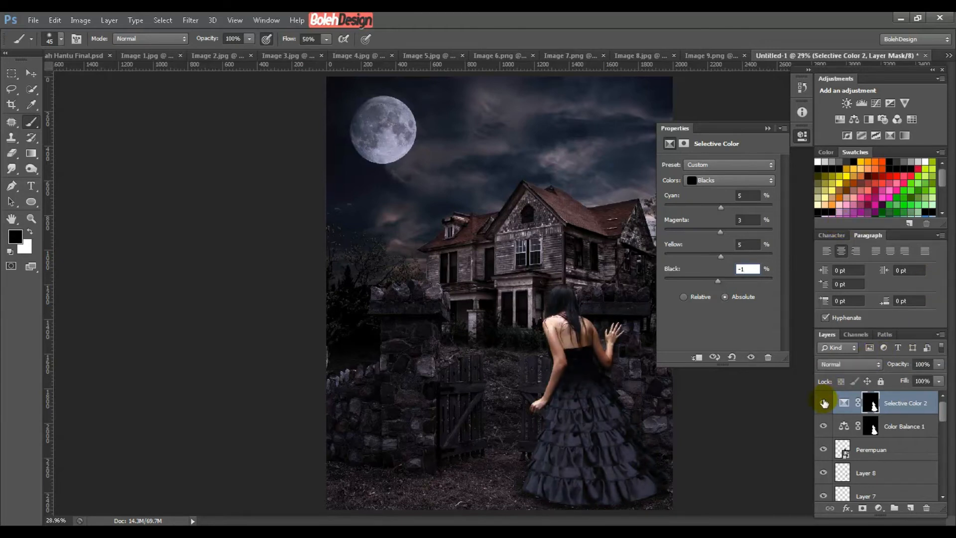
{"action": "left_click", "coordinate": [824, 402]}
{"action": "left_click", "coordinate": [825, 403]}
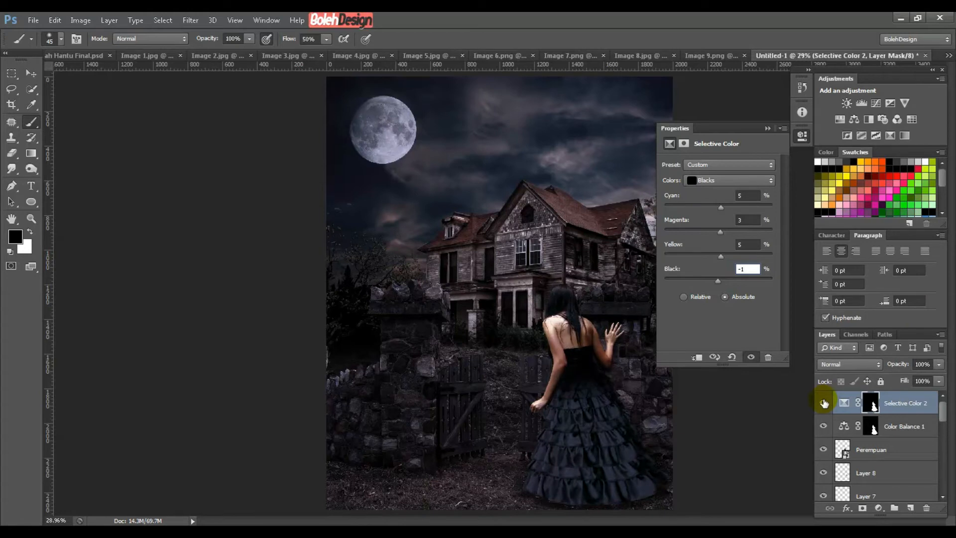
{"action": "left_click", "coordinate": [824, 403]}
{"action": "left_click", "coordinate": [824, 403]}
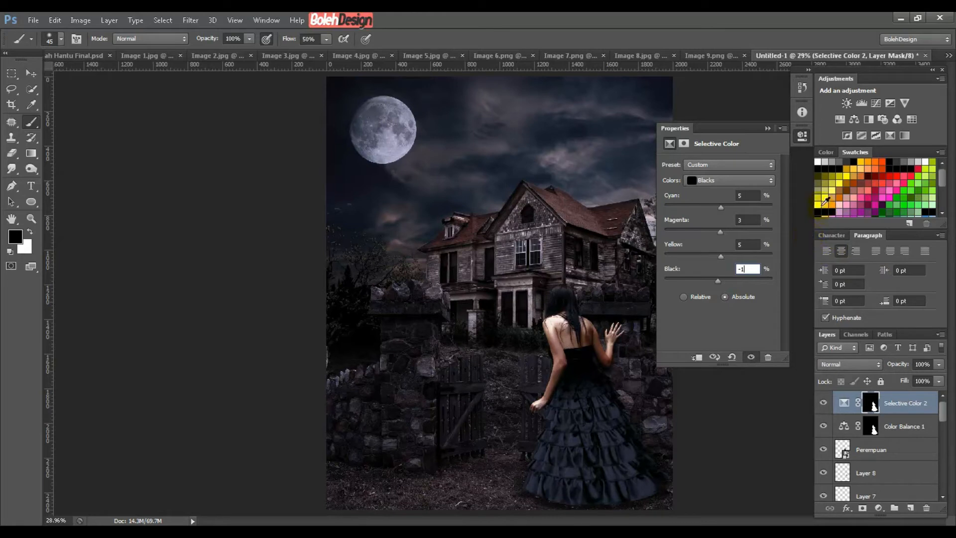
{"action": "left_click", "coordinate": [767, 128]}
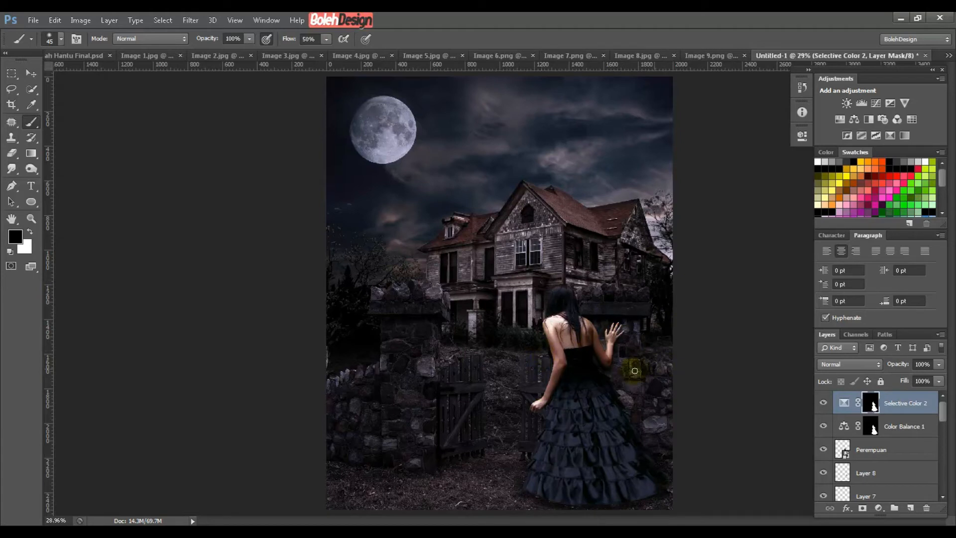
Step: Open the layer style settings of the Perempuan layer, keep the woman in view and enable an Inner Shadow
{"action": "scroll", "coordinate": [898, 456], "scroll_direction": "down", "scroll_amount": 2}
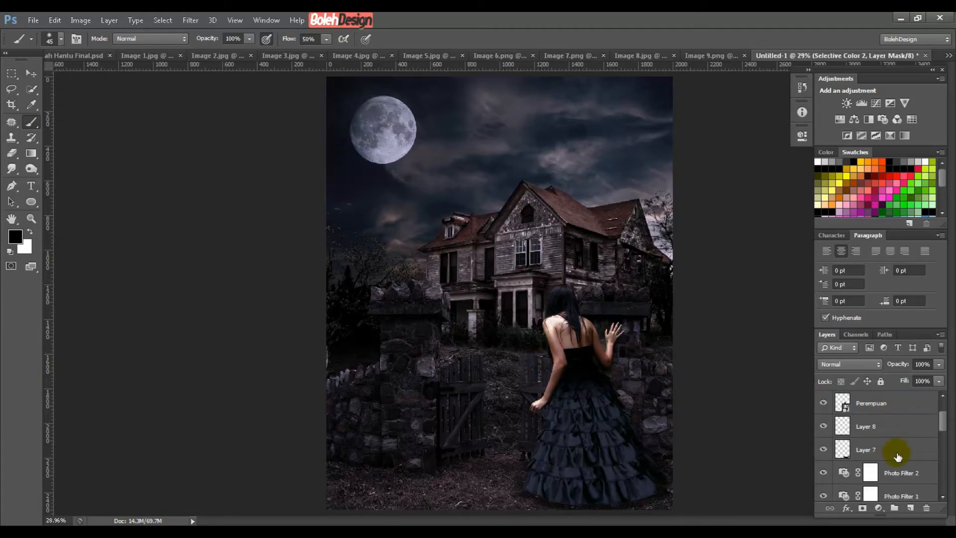
{"action": "scroll", "coordinate": [898, 456], "scroll_direction": "up", "scroll_amount": 2}
{"action": "left_click", "coordinate": [904, 452]}
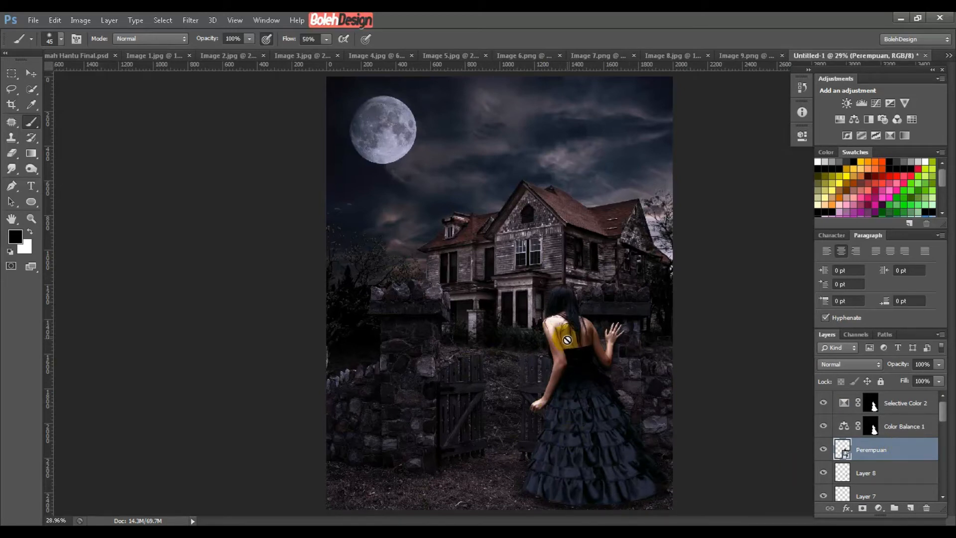
{"action": "right_click", "coordinate": [914, 453]}
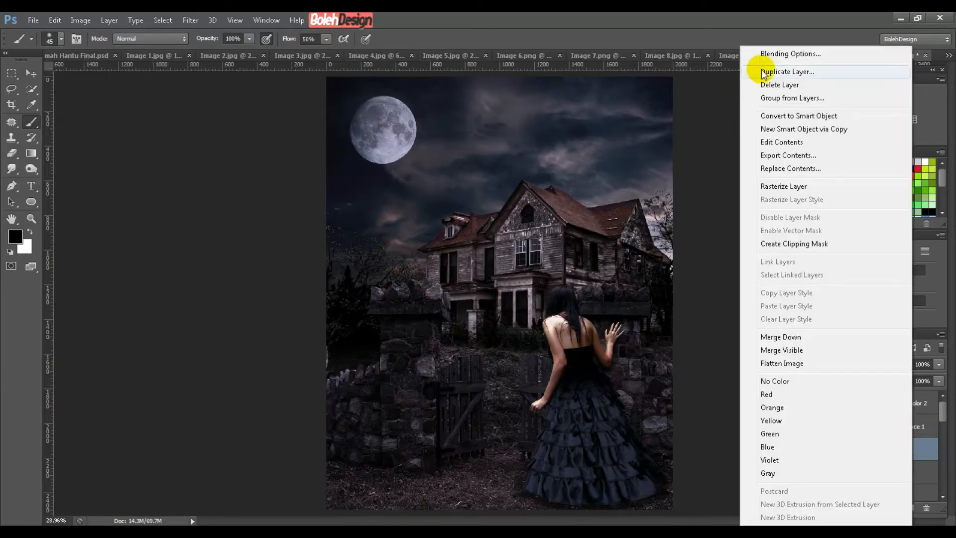
{"action": "left_click", "coordinate": [924, 454]}
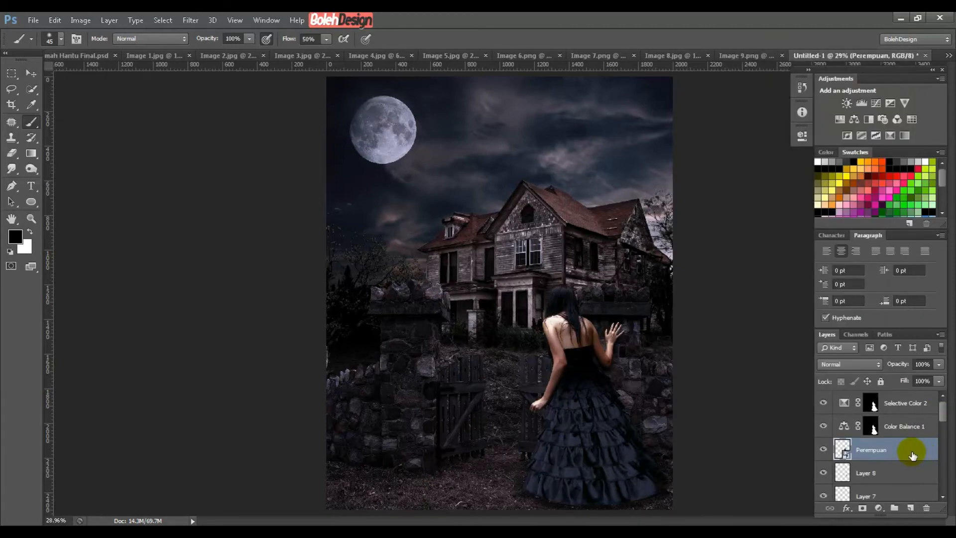
{"action": "double_click", "coordinate": [914, 450]}
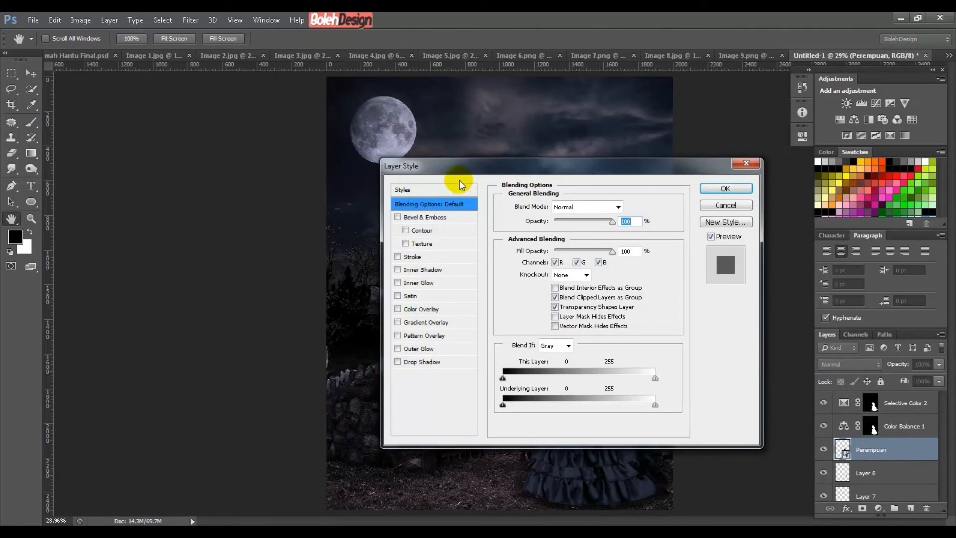
{"action": "left_click_drag", "start_coordinate": [461, 171], "coordinate": [753, 237]}
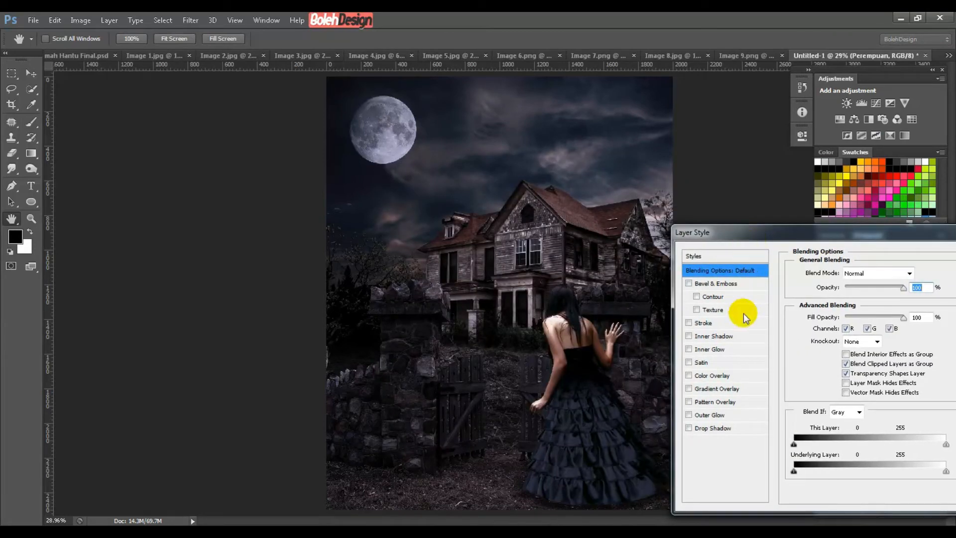
{"action": "left_click", "coordinate": [711, 337]}
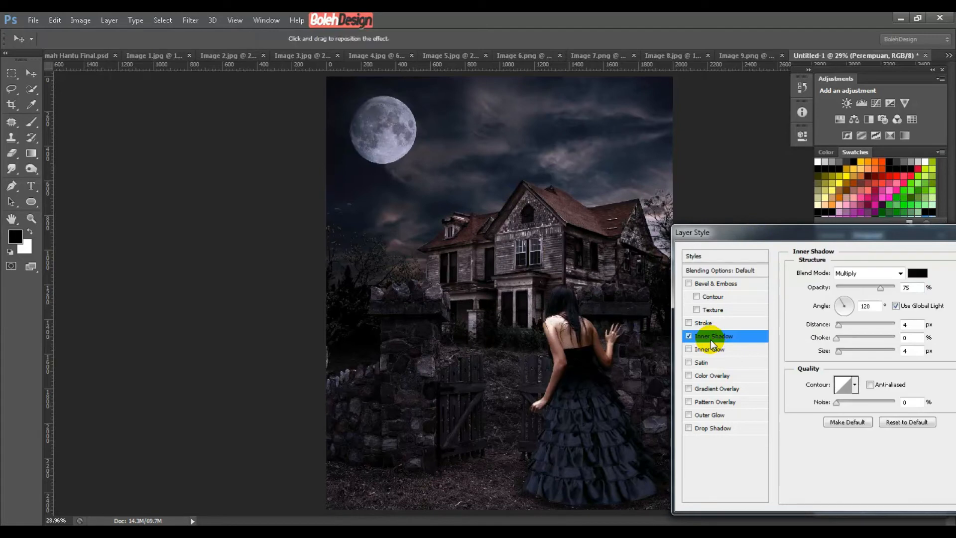
Step: Set the Inner Shadow colour to white (ffffff) and its blend mode to Overlay
{"action": "left_click", "coordinate": [918, 273]}
{"action": "left_click", "coordinate": [818, 160]}
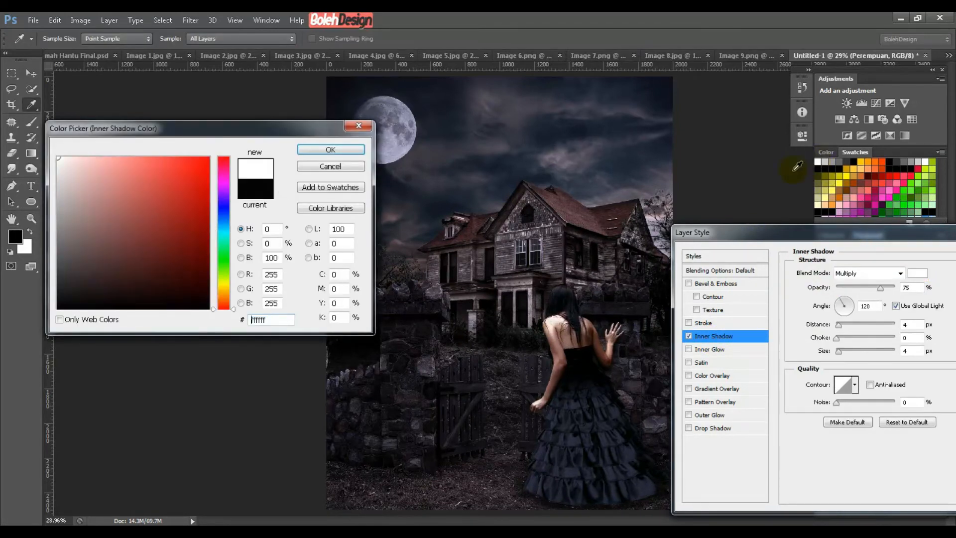
{"action": "left_click", "coordinate": [311, 150]}
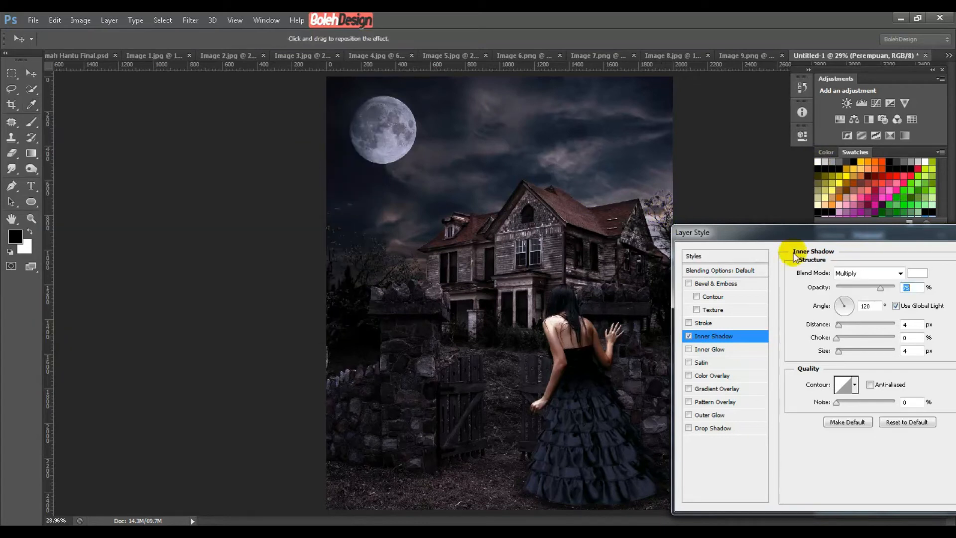
{"action": "left_click", "coordinate": [848, 273]}
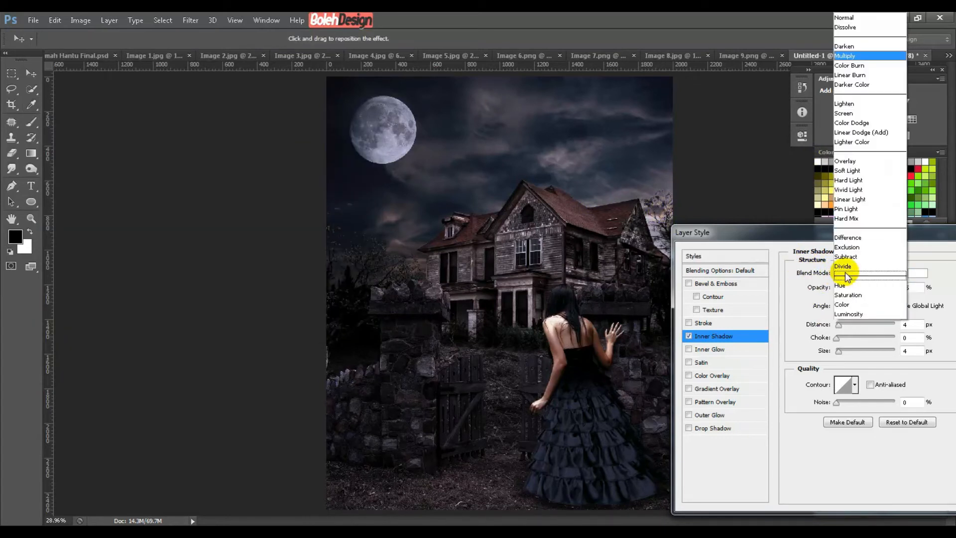
{"action": "left_click", "coordinate": [849, 161]}
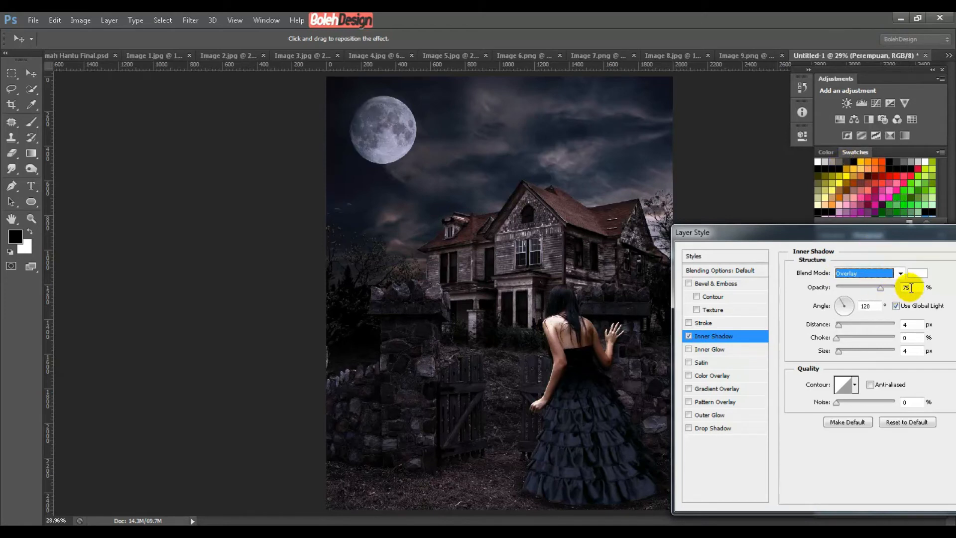
Step: Set the Inner Shadow to 80% opacity, 10 px distance and 20 px size, and turn off Use Global Light
{"action": "double_click", "coordinate": [906, 288]}
{"action": "key", "text": "BackSpace"}
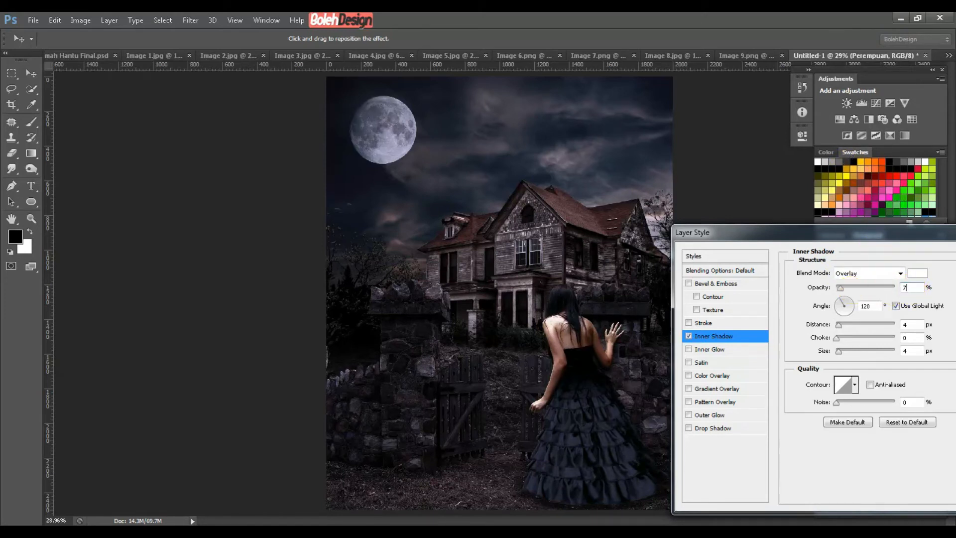
{"action": "type", "text": "80"}
{"action": "left_click", "coordinate": [907, 324]}
{"action": "type", "text": "10"}
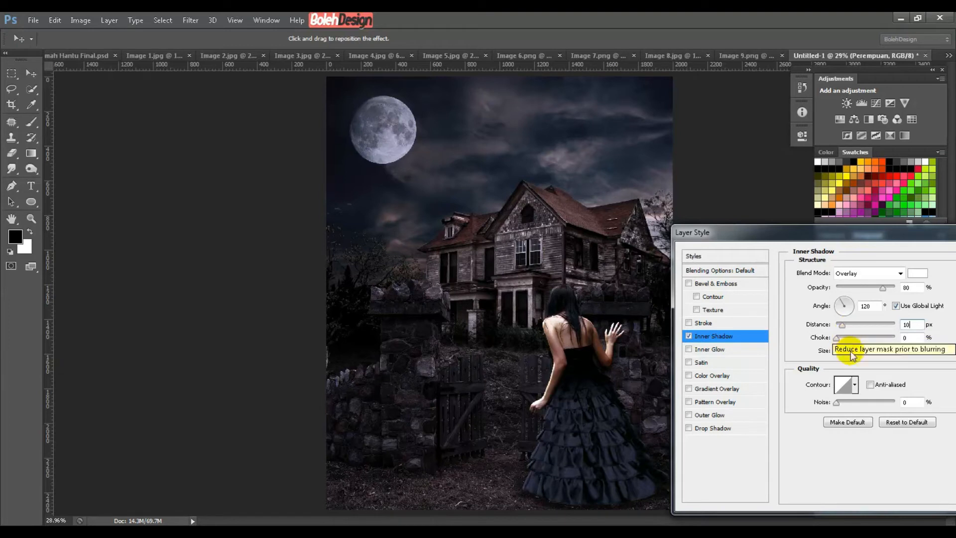
{"action": "left_click", "coordinate": [915, 351]}
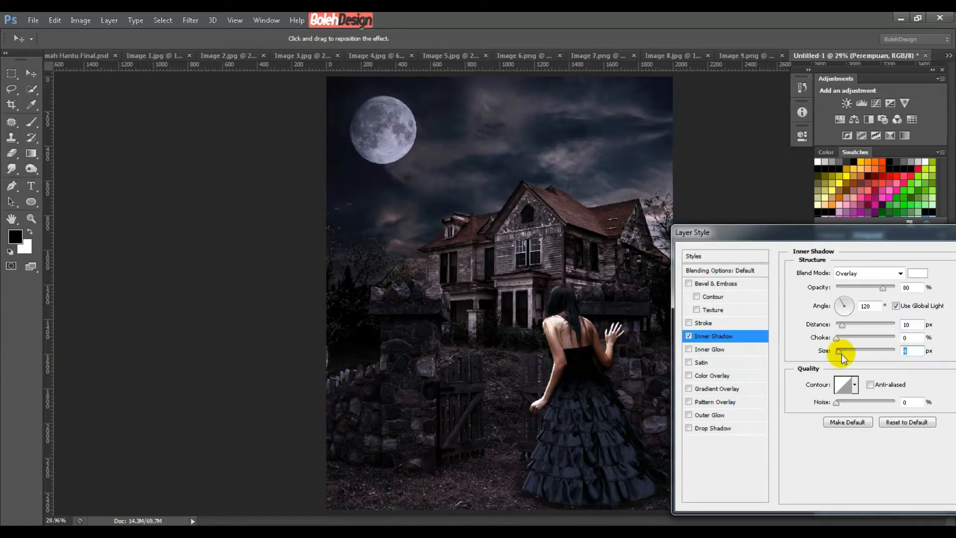
{"action": "type", "text": "20"}
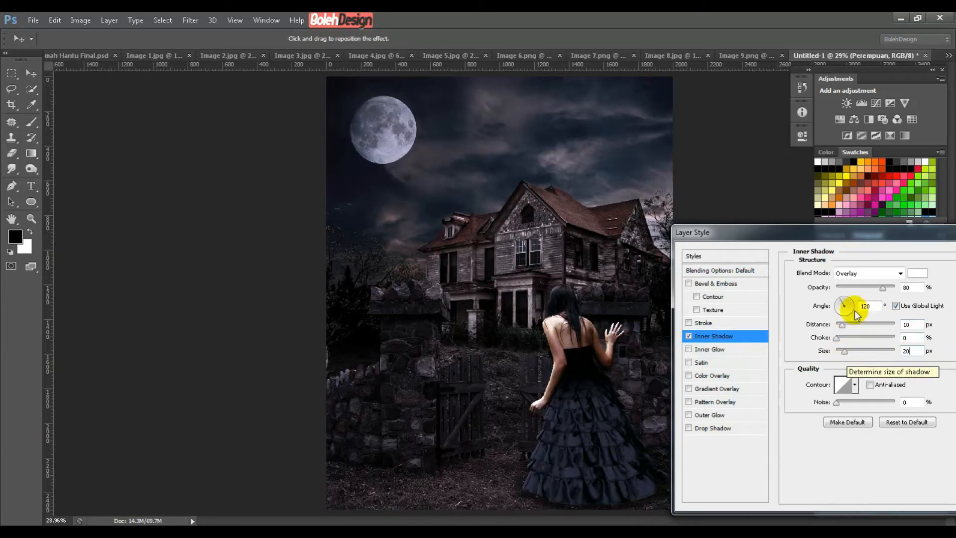
{"action": "left_click", "coordinate": [896, 306]}
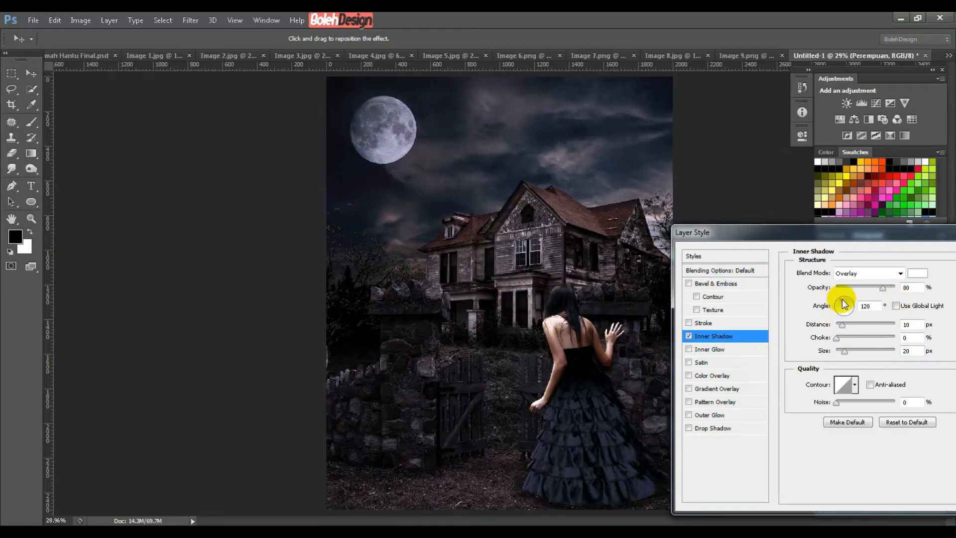
Step: Try an Inner Shadow angle of 126° and compare the woman with the effect off and on
{"action": "left_click", "coordinate": [690, 336]}
{"action": "left_click", "coordinate": [690, 336]}
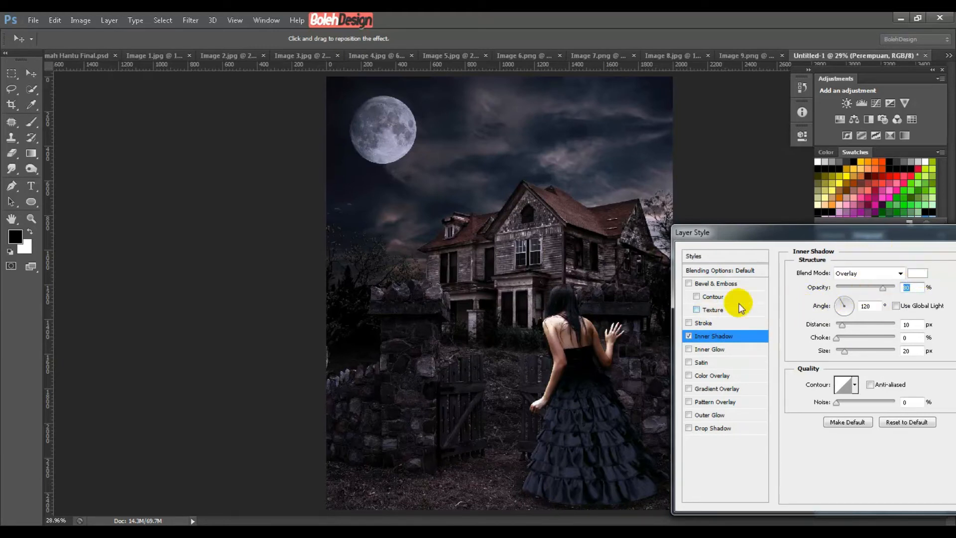
{"action": "left_click", "coordinate": [842, 302]}
{"action": "left_click_drag", "start_coordinate": [841, 305], "coordinate": [839, 299]}
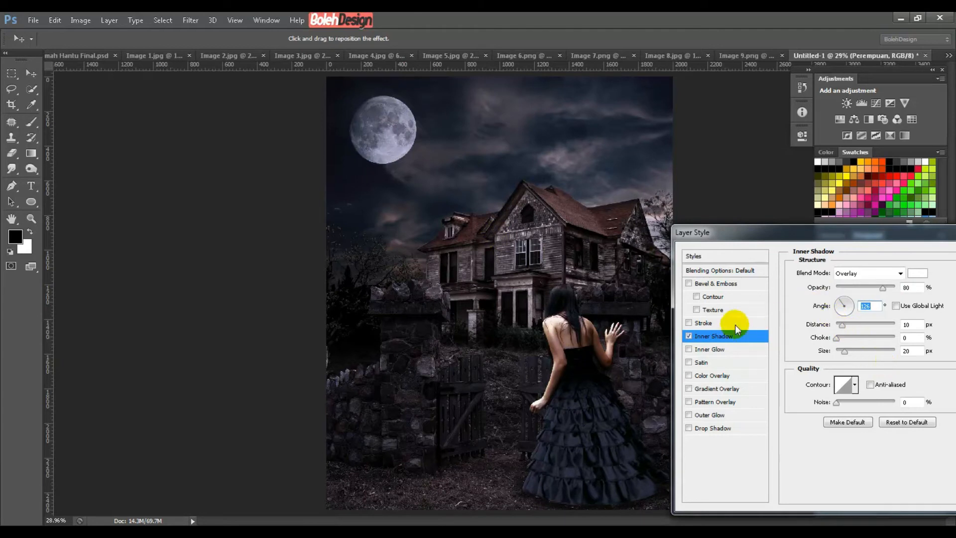
{"action": "left_click", "coordinate": [689, 337]}
{"action": "left_click", "coordinate": [689, 336]}
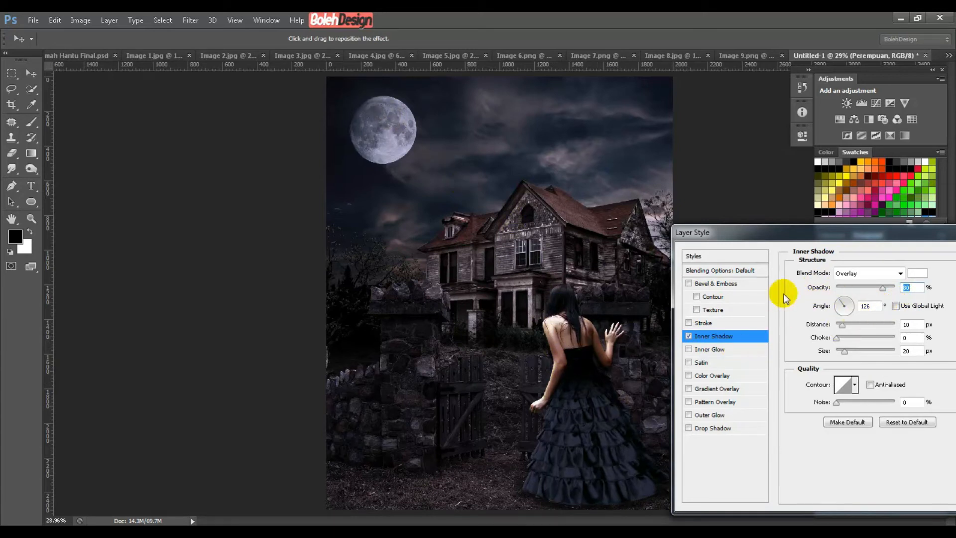
{"action": "left_click", "coordinate": [687, 336]}
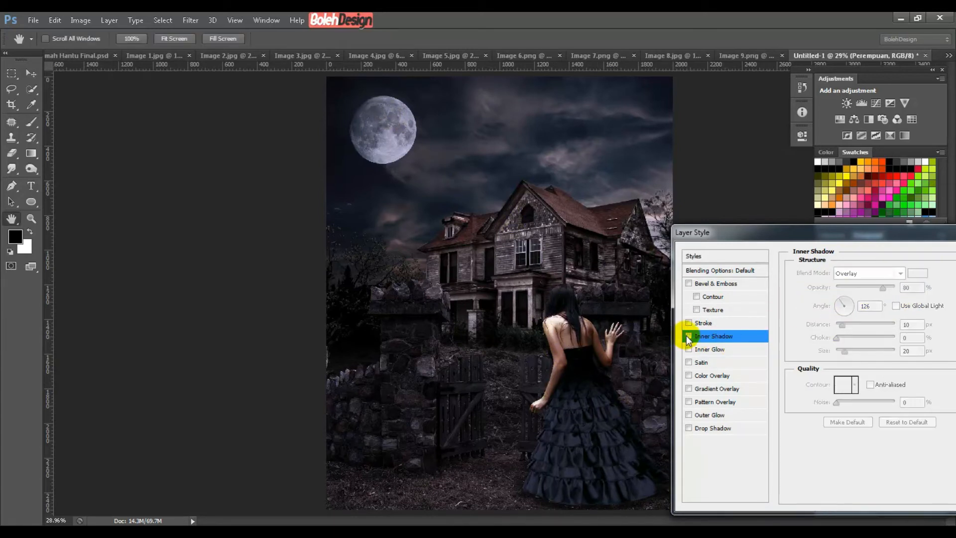
{"action": "left_click", "coordinate": [687, 336]}
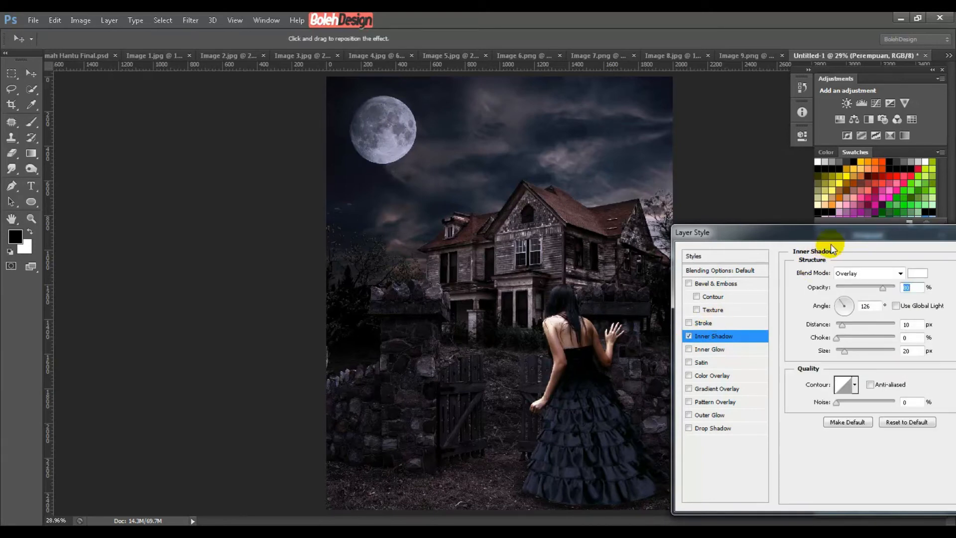
Step: Turn the Inner Shadow angle to about 131°, towards the moon, and apply the layer style to the woman
{"action": "left_click_drag", "start_coordinate": [834, 234], "coordinate": [822, 238]}
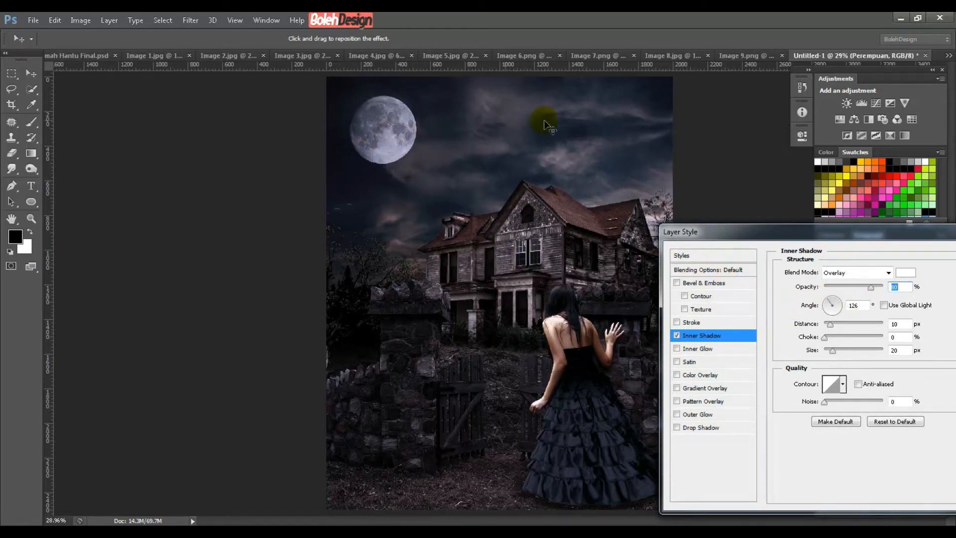
{"action": "left_click", "coordinate": [836, 299]}
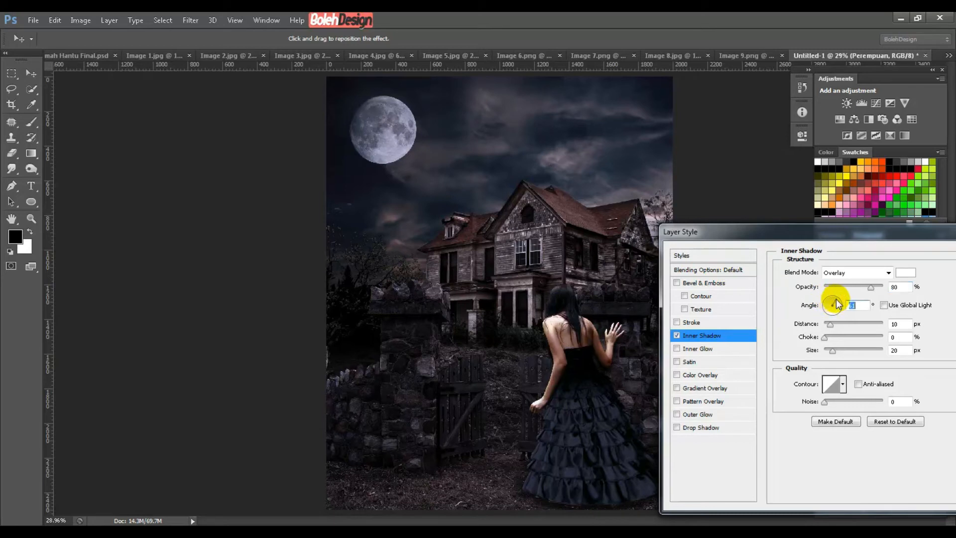
{"action": "left_click_drag", "start_coordinate": [837, 304], "coordinate": [827, 302]}
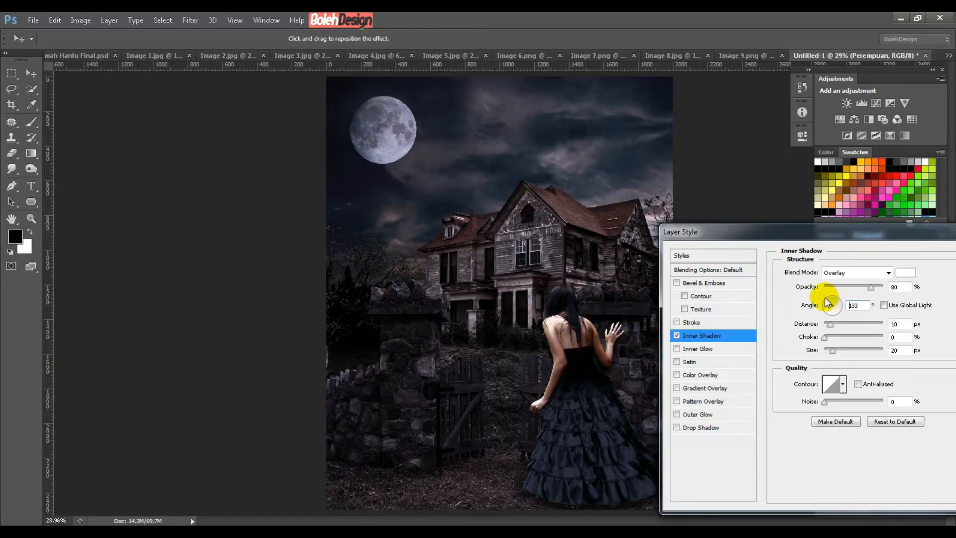
{"action": "left_click_drag", "start_coordinate": [812, 232], "coordinate": [703, 217]}
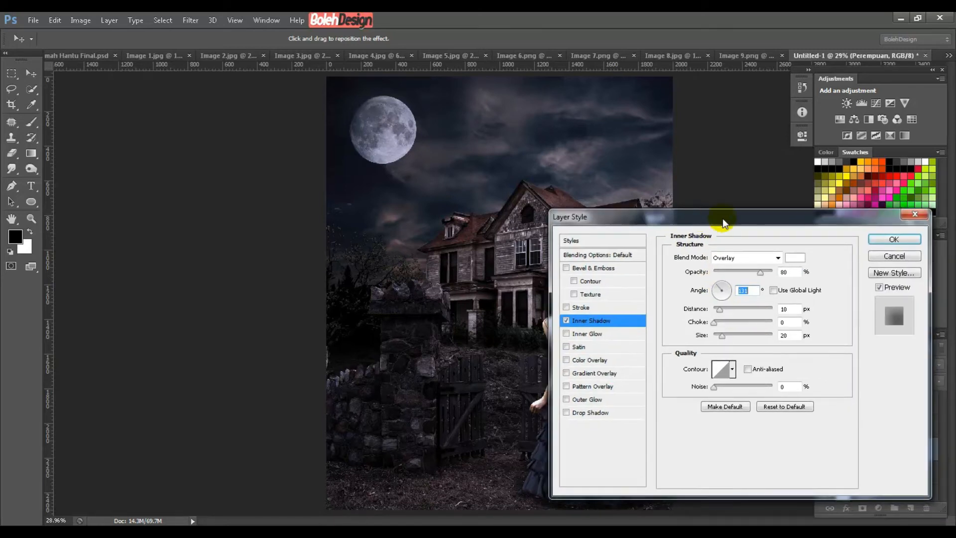
{"action": "left_click", "coordinate": [894, 239]}
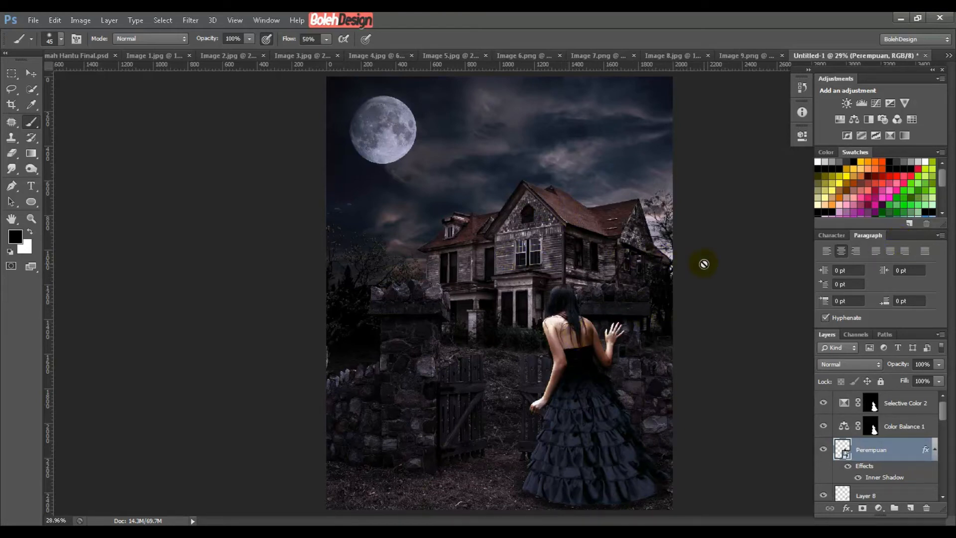
Step: Bring the skull pile from Image 6.png into the Untitled-1 composite above Selective Color 2, on the ground at the scene's lower left
{"action": "left_click", "coordinate": [908, 403]}
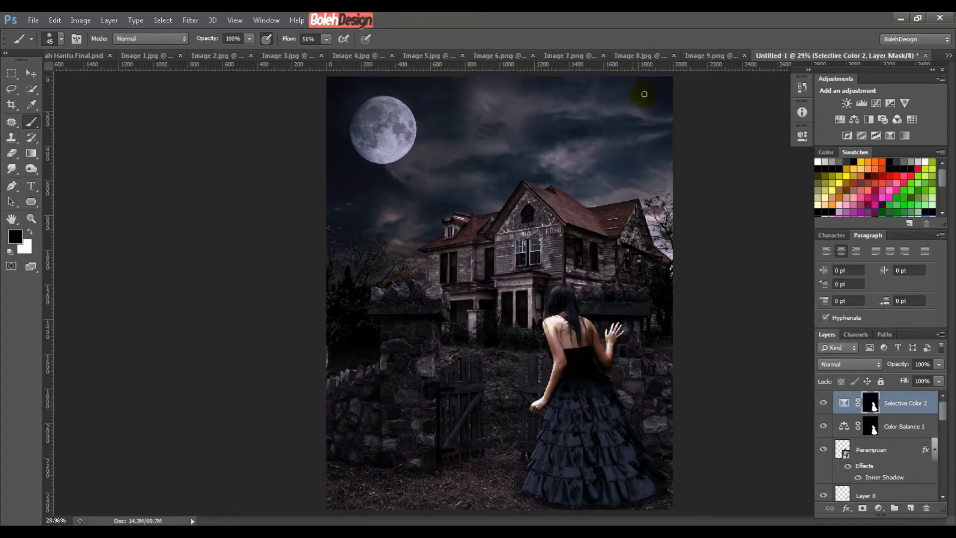
{"action": "left_click", "coordinate": [554, 52]}
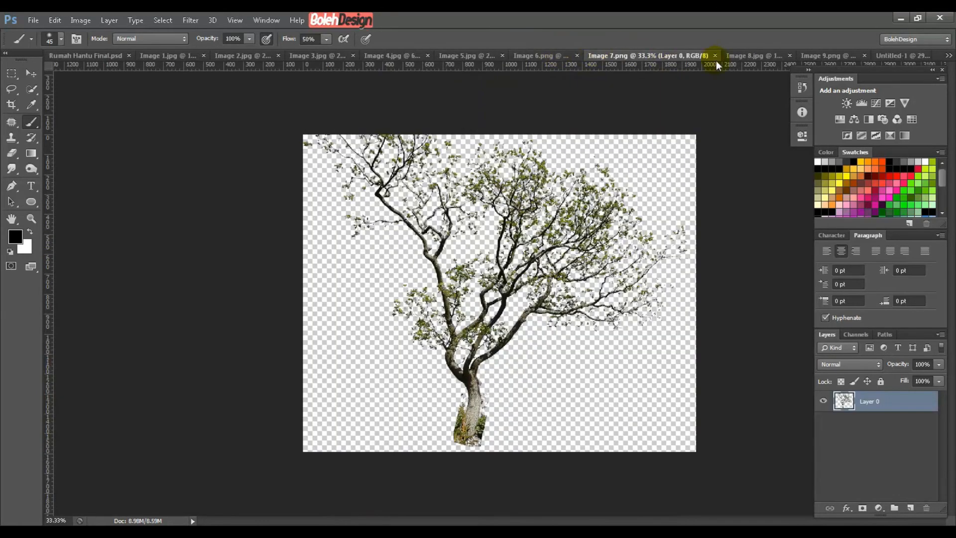
{"action": "left_click", "coordinate": [756, 57]}
{"action": "left_click", "coordinate": [824, 55]}
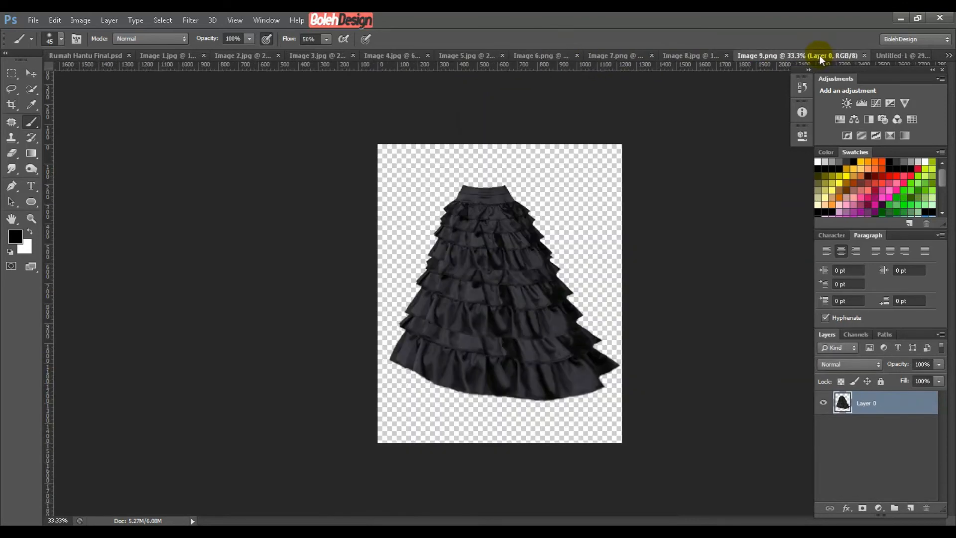
{"action": "left_click", "coordinate": [479, 56]}
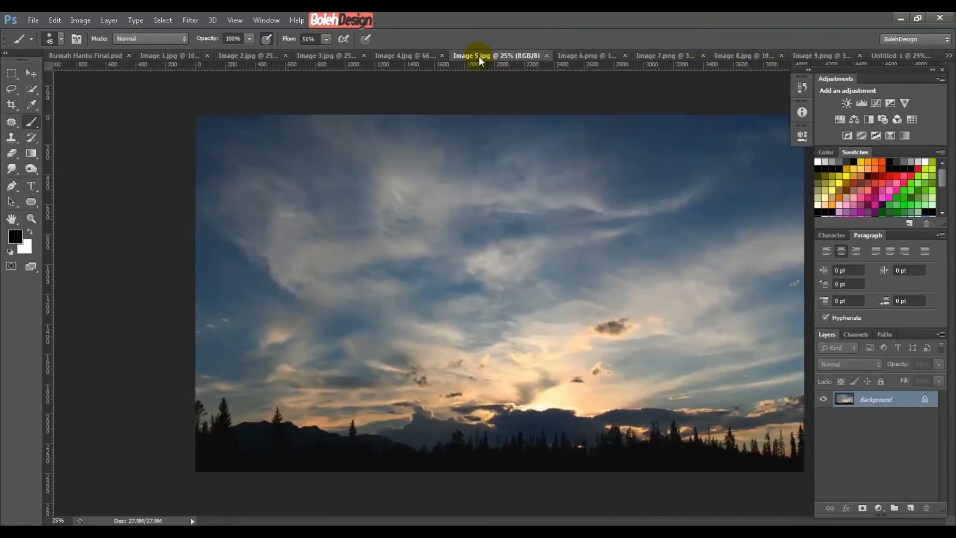
{"action": "left_click", "coordinate": [407, 55]}
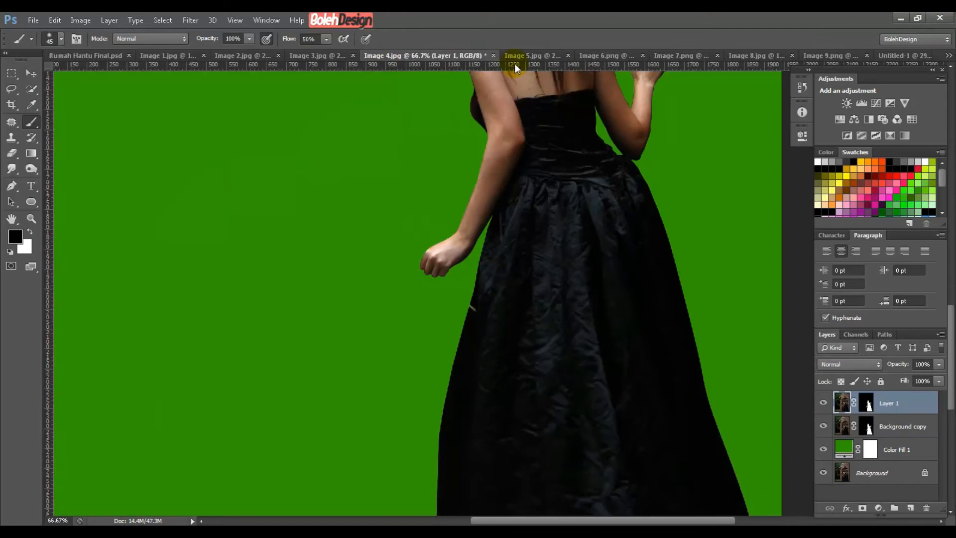
{"action": "left_click", "coordinate": [599, 56]}
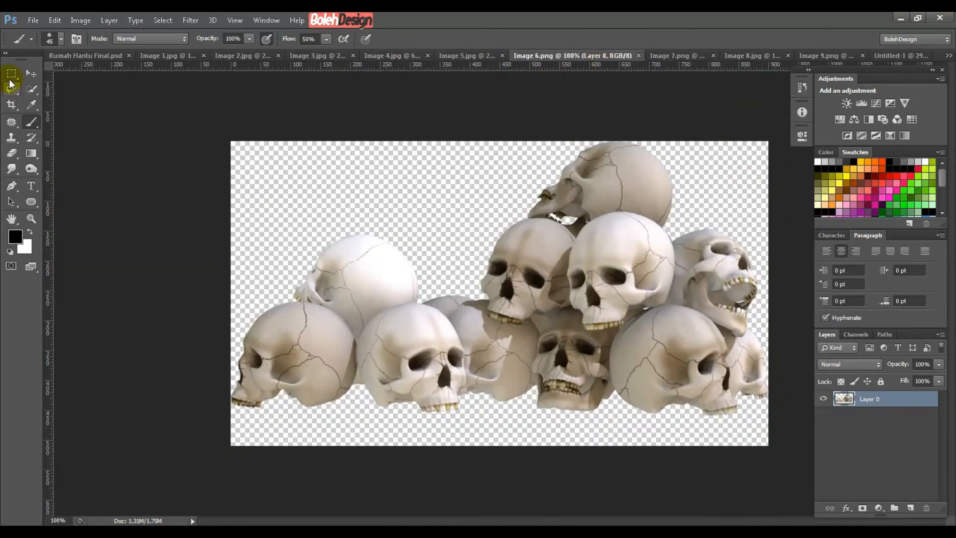
{"action": "left_click", "coordinate": [31, 73]}
{"action": "left_click_drag", "start_coordinate": [591, 233], "coordinate": [436, 447]}
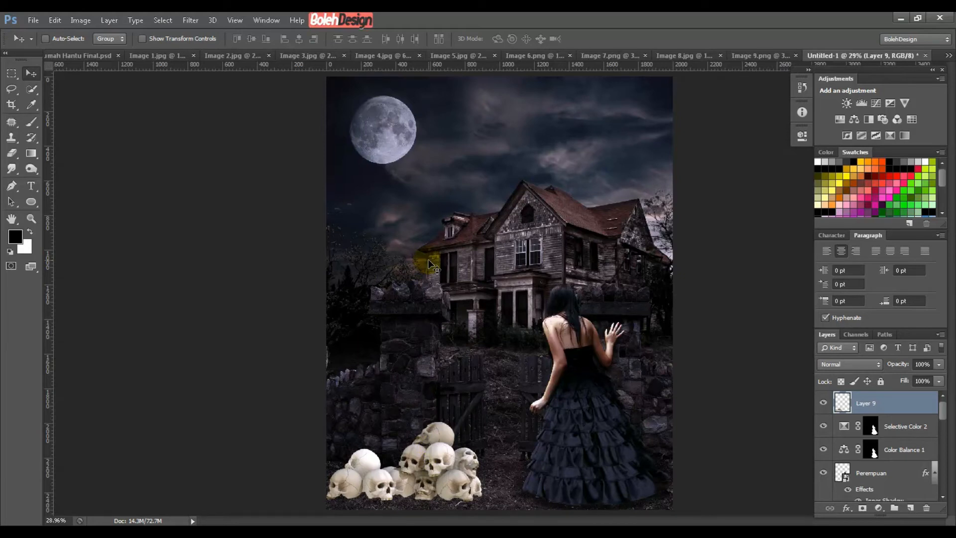
Step: Scale the skull pile down to about 56% and place it in front of the stone gate pillar
{"action": "key", "text": "ctrl+t"}
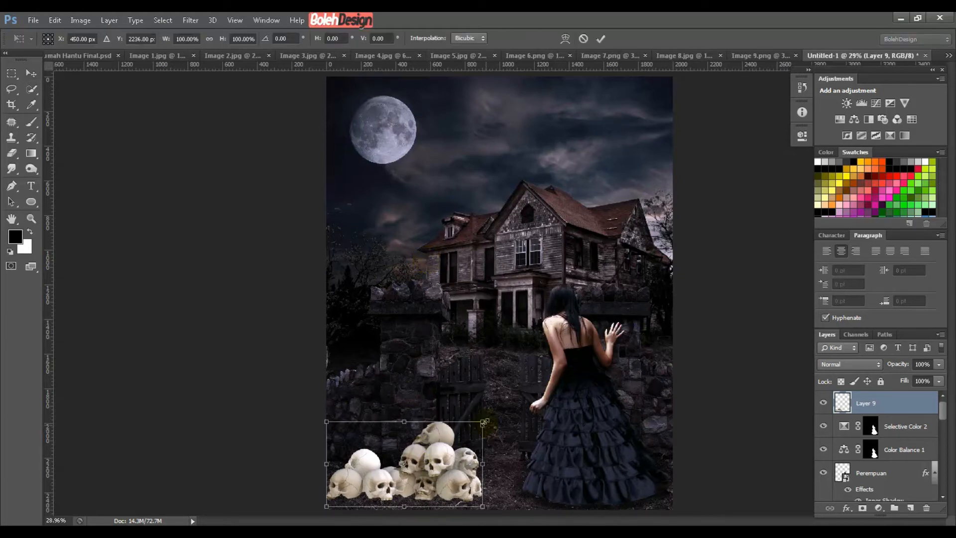
{"action": "left_click_drag", "start_coordinate": [478, 426], "coordinate": [409, 449]}
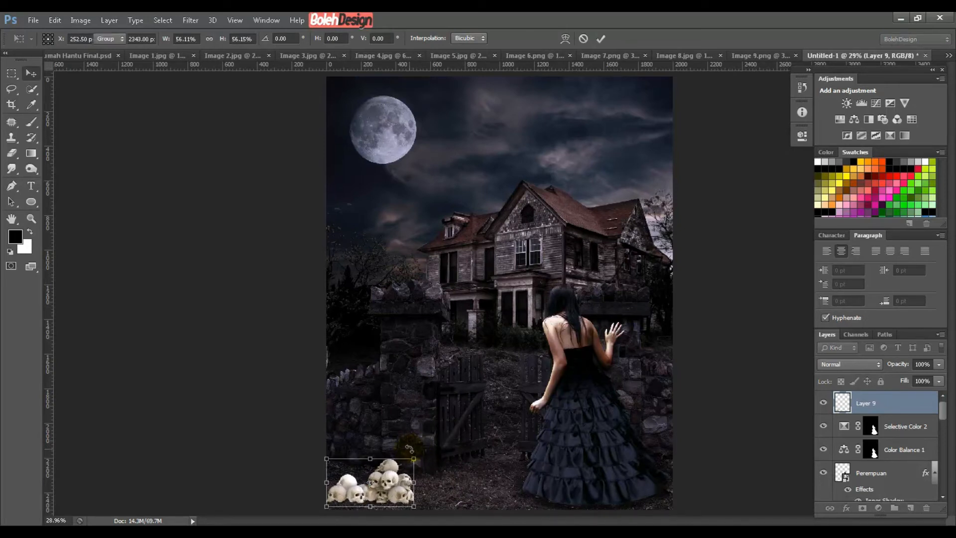
{"action": "key", "text": "Return"}
{"action": "left_click_drag", "start_coordinate": [379, 480], "coordinate": [388, 462]}
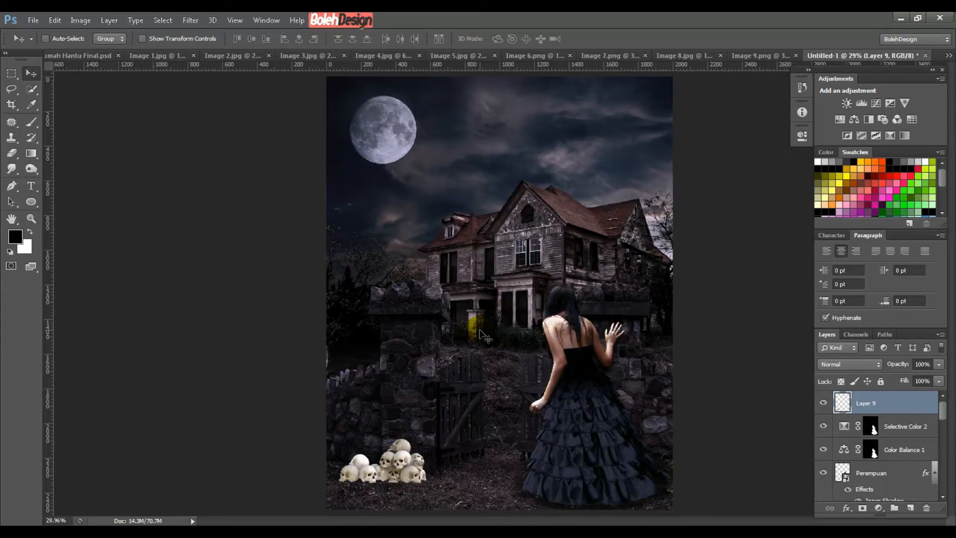
Step: Add a Levels adjustment masked to the skulls, with the shadow input at 45 and the midtones at 0.57
{"action": "left_click_drag", "start_coordinate": [480, 331], "coordinate": [572, 309]}
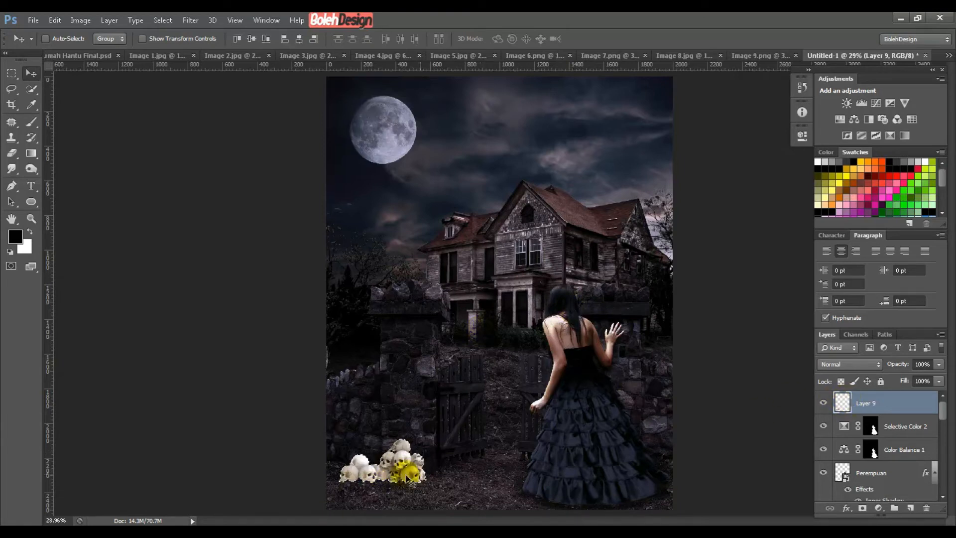
{"action": "left_click", "coordinate": [878, 508]}
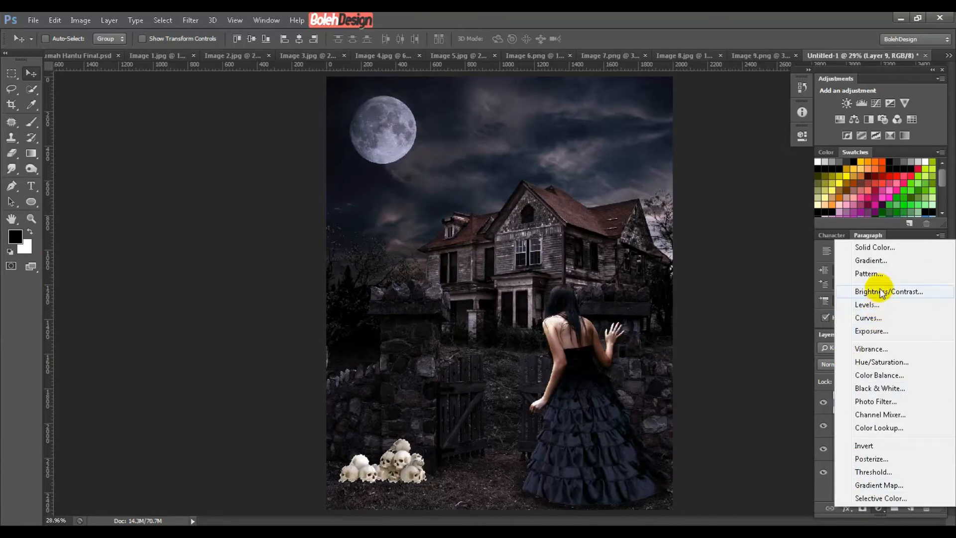
{"action": "left_click", "coordinate": [869, 304]}
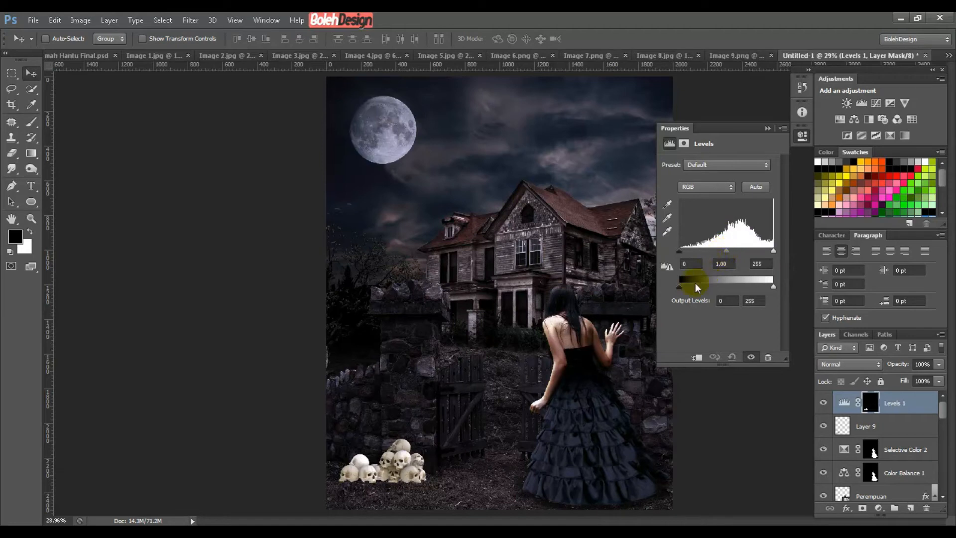
{"action": "left_click", "coordinate": [690, 264]}
{"action": "left_click_drag", "start_coordinate": [680, 252], "coordinate": [696, 255]}
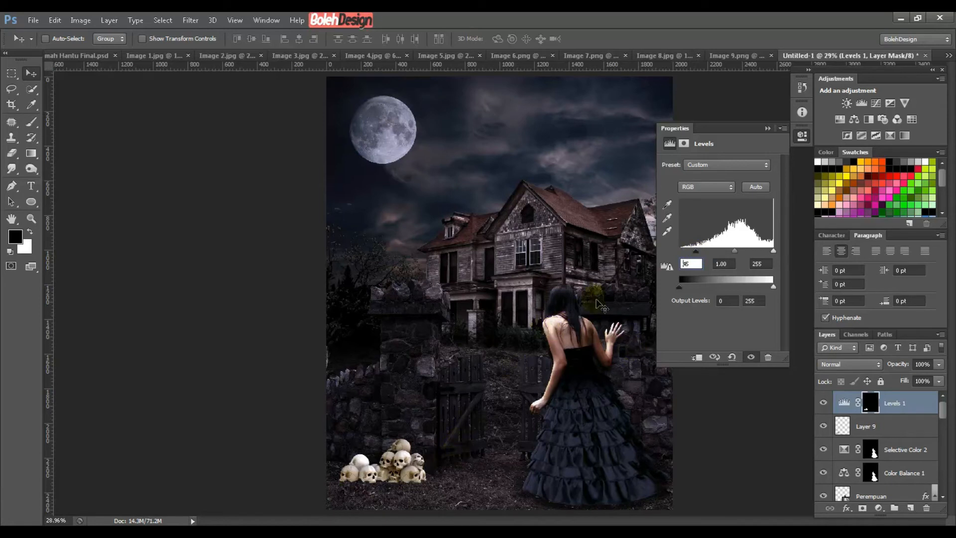
{"action": "left_click_drag", "start_coordinate": [737, 252], "coordinate": [738, 252]}
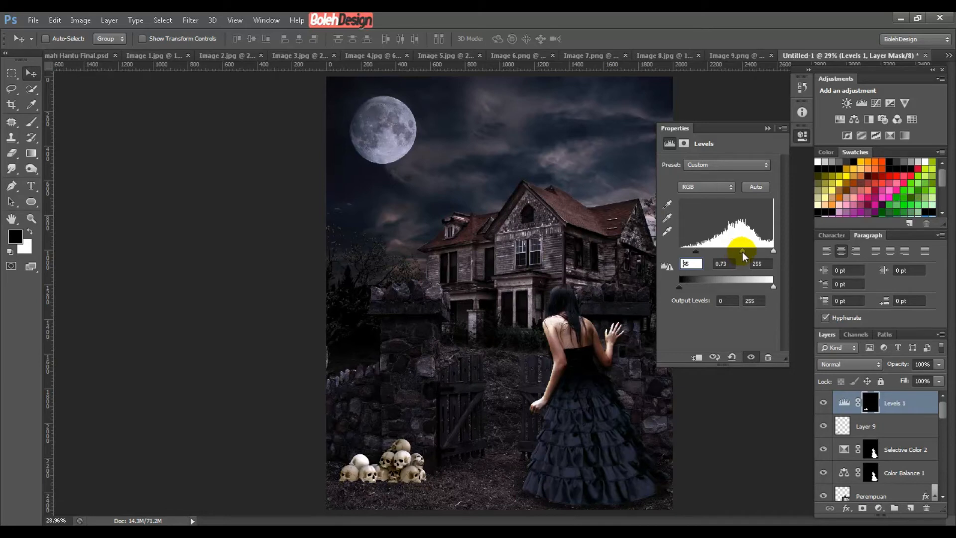
{"action": "left_click_drag", "start_coordinate": [746, 257], "coordinate": [750, 257]}
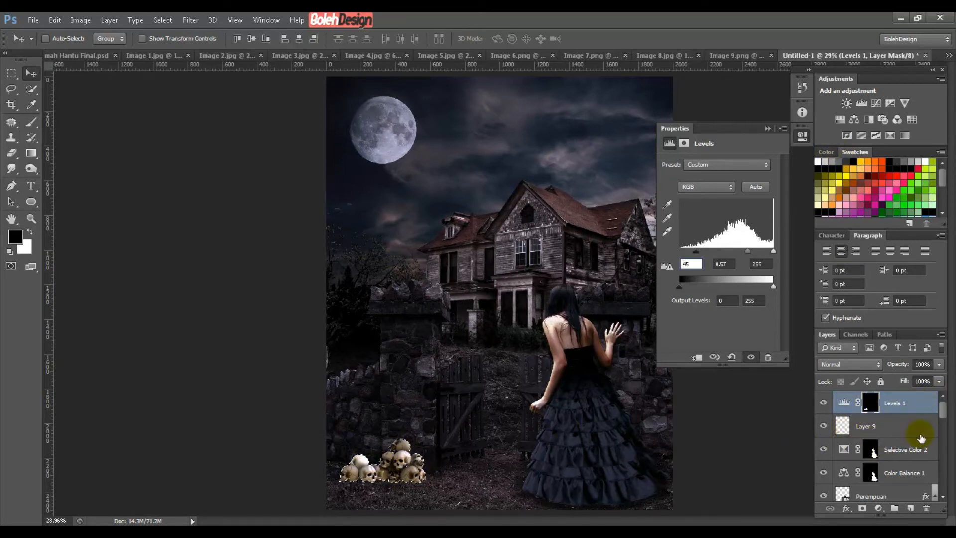
Step: Add a Photo Filter masked to the skulls, using the colour 022446 at 85% density
{"action": "left_click", "coordinate": [879, 508]}
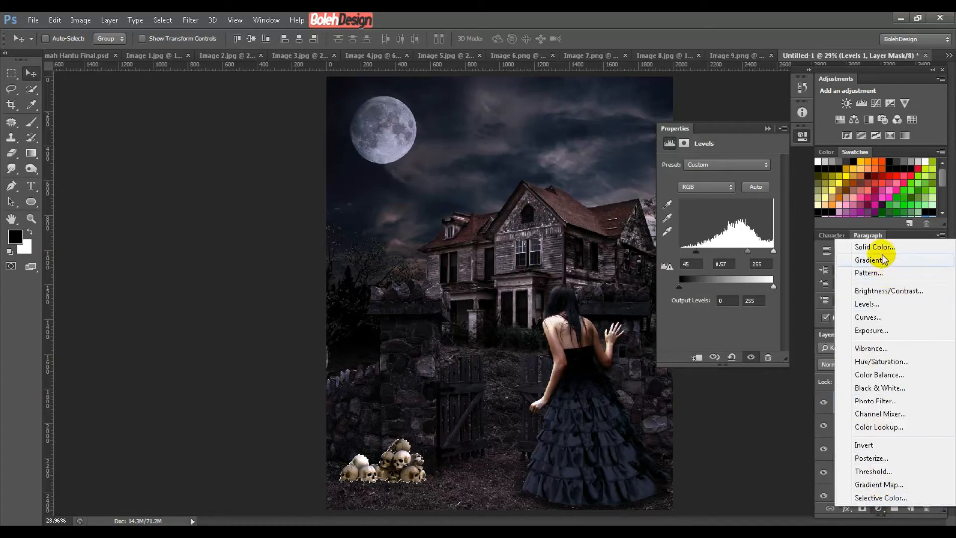
{"action": "left_click", "coordinate": [879, 406]}
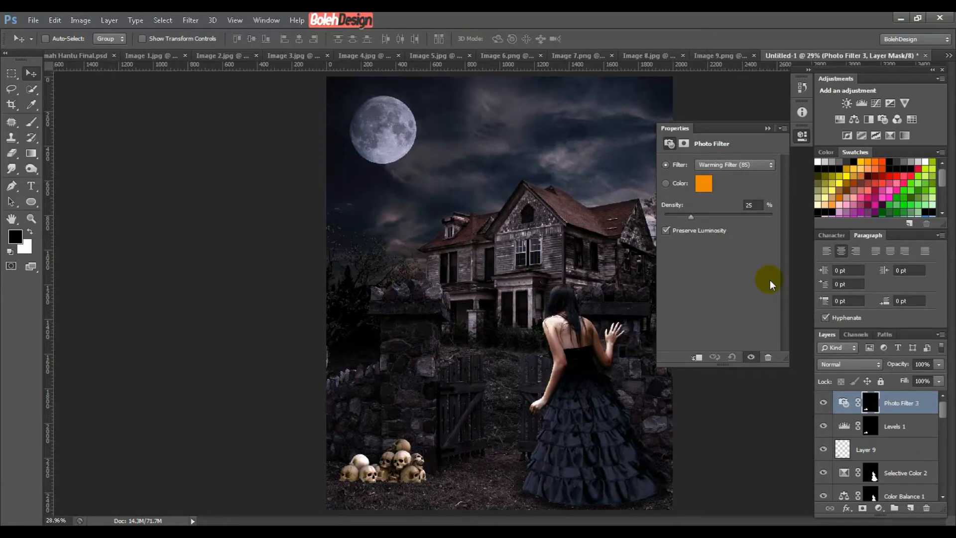
{"action": "left_click", "coordinate": [705, 186]}
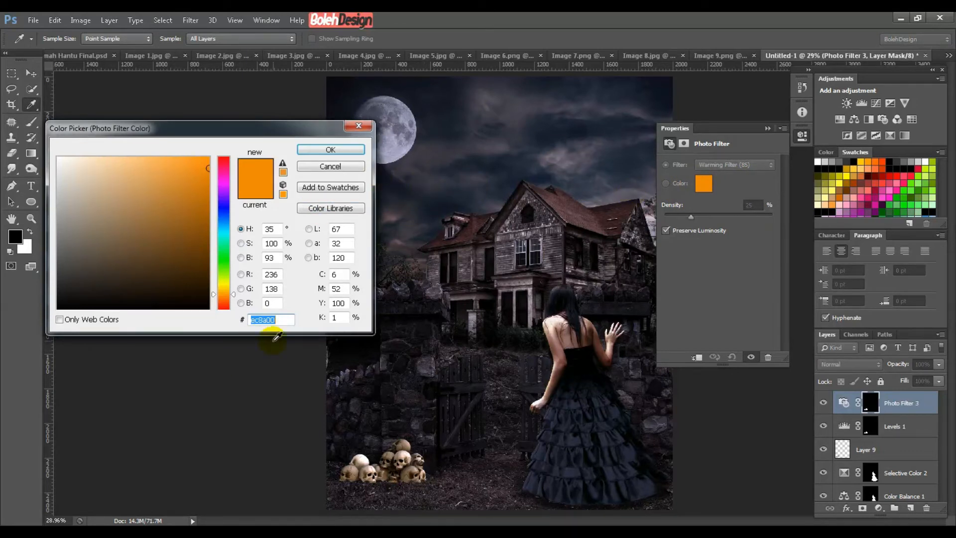
{"action": "type", "text": "022"}
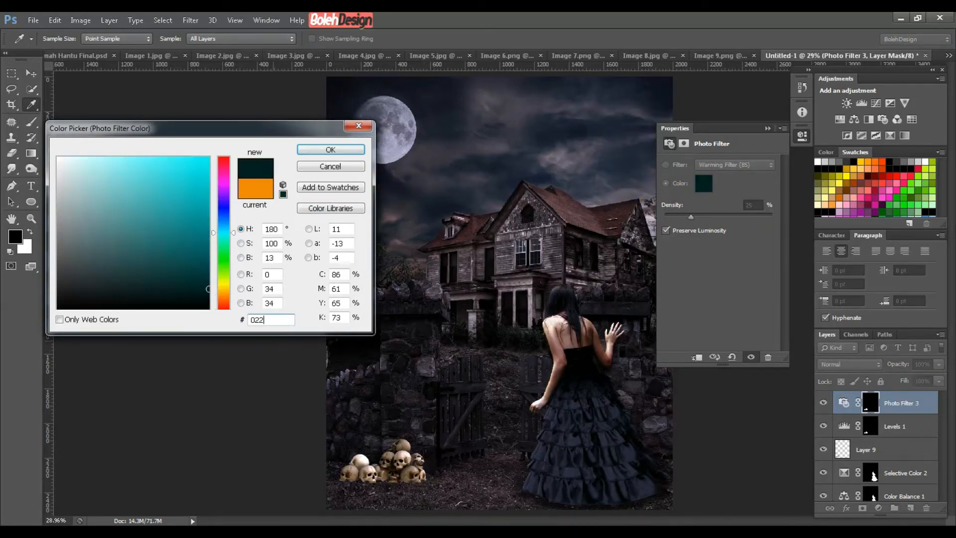
{"action": "type", "text": "446"}
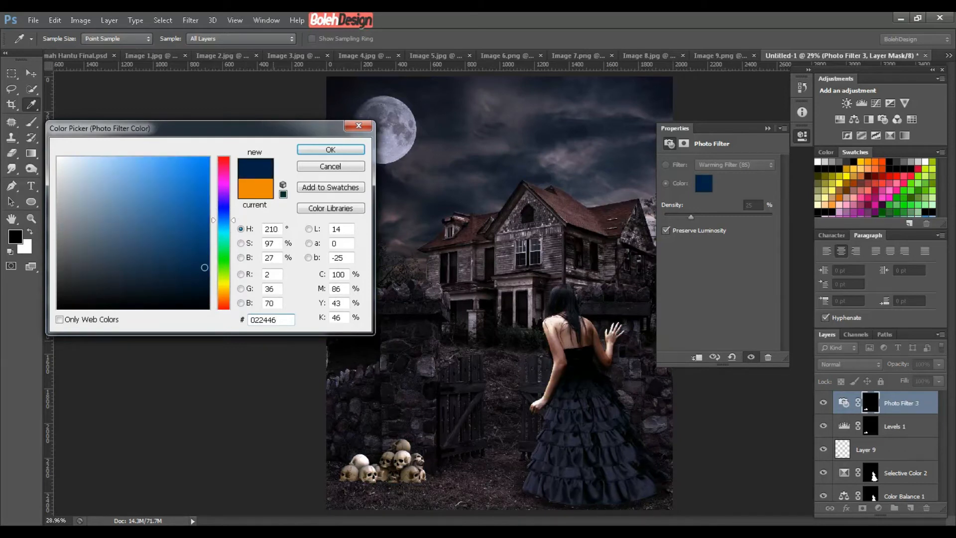
{"action": "left_click", "coordinate": [312, 149]}
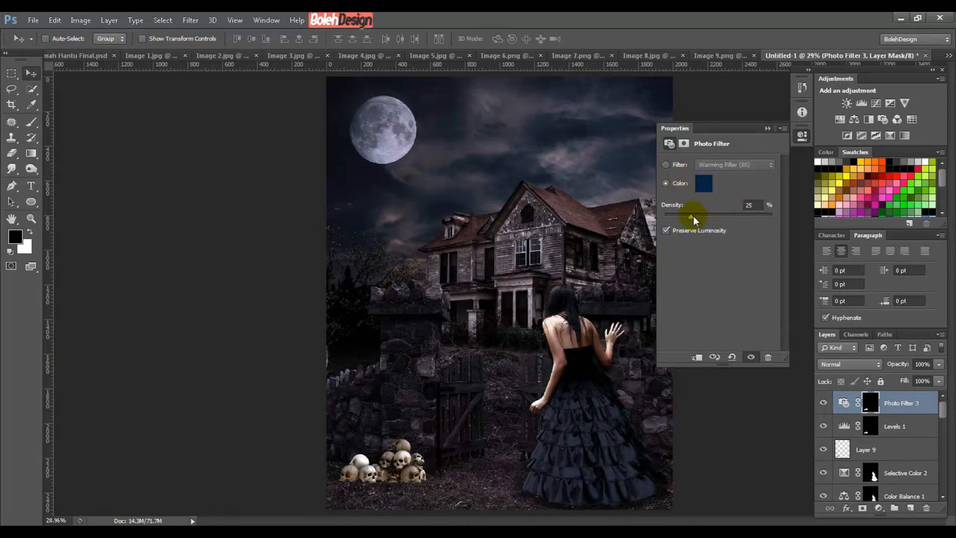
{"action": "left_click_drag", "start_coordinate": [699, 220], "coordinate": [752, 228]}
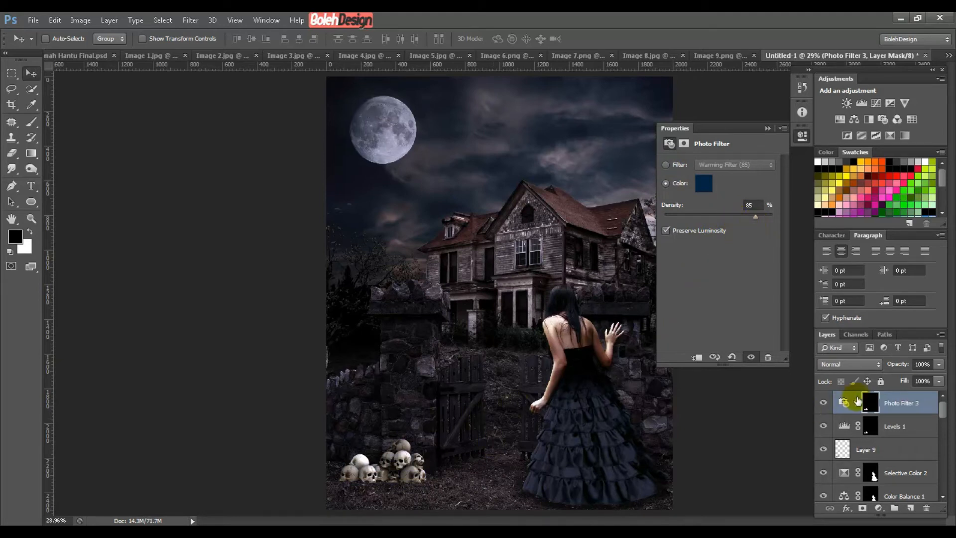
Step: Compare the skulls with Photo Filter 3 hidden and shown, leaving it on
{"action": "left_click", "coordinate": [824, 403]}
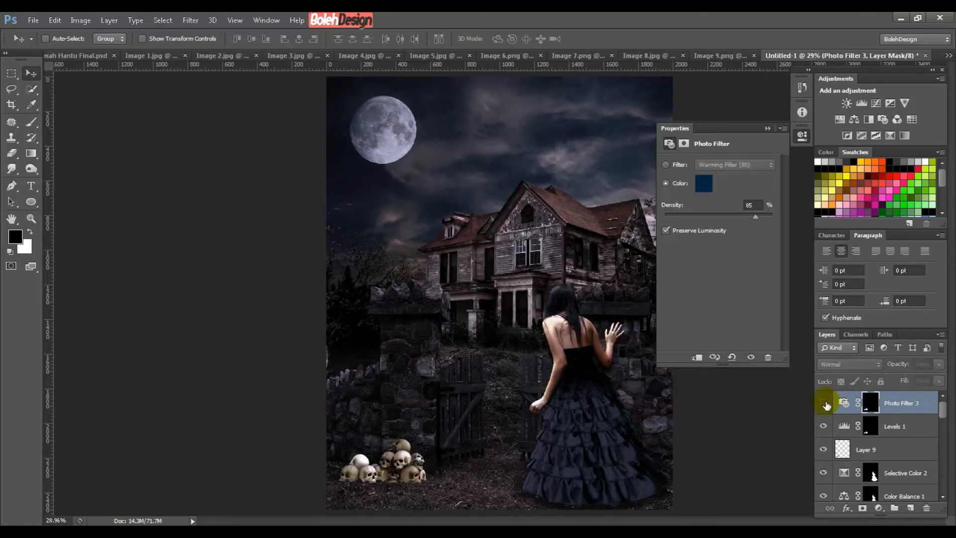
{"action": "left_click", "coordinate": [824, 403]}
{"action": "left_click", "coordinate": [825, 403]}
{"action": "left_click", "coordinate": [824, 403]}
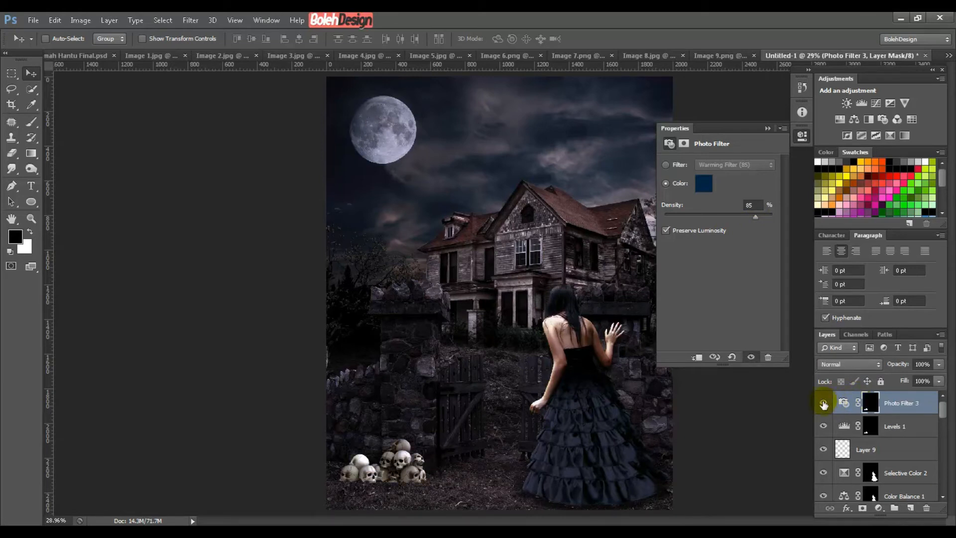
Step: Inspect the skull pile up close with Photo Filter 3 switched off and on, leaving it visible
{"action": "key", "text": "ctrl+plus"}
{"action": "key", "text": "ctrl+plus"}
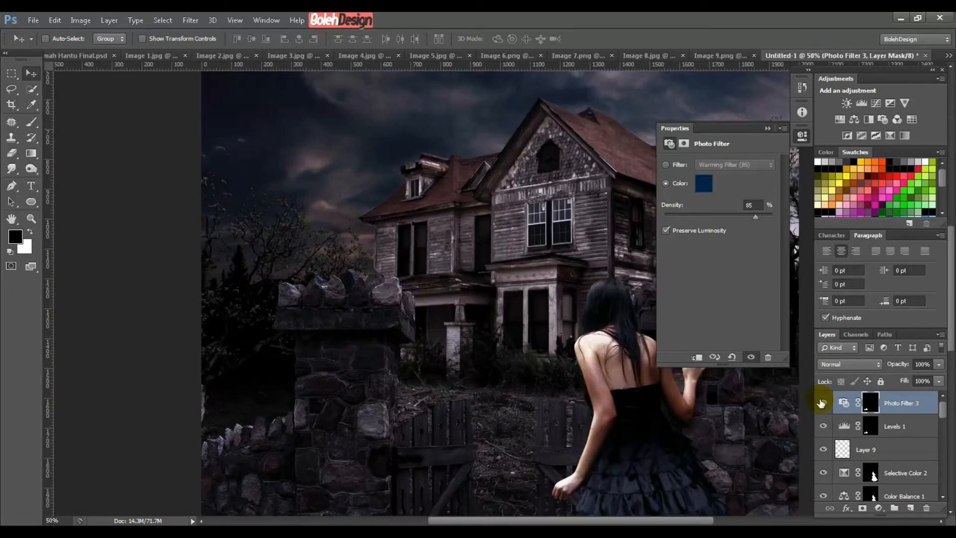
{"action": "left_click_drag", "start_coordinate": [565, 402], "coordinate": [559, 144]}
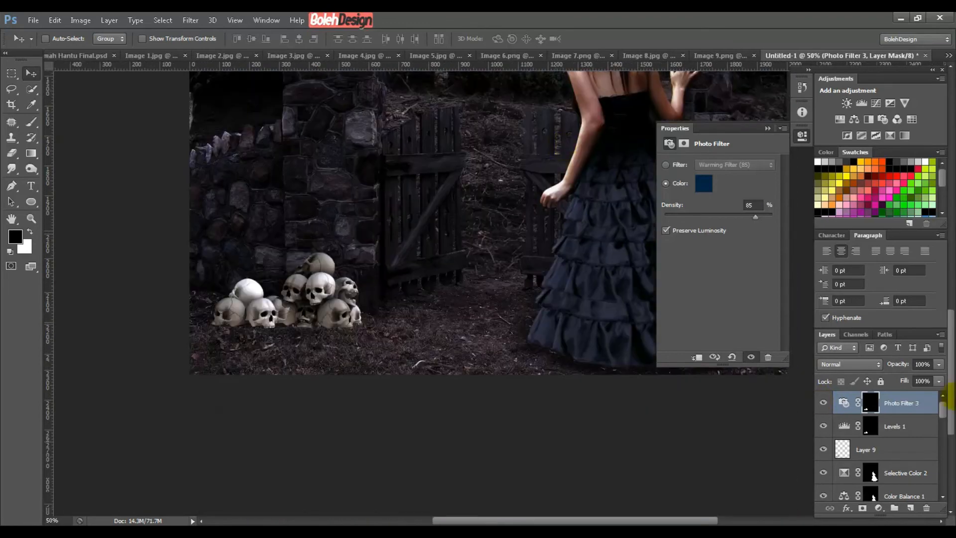
{"action": "left_click", "coordinate": [823, 404]}
{"action": "left_click", "coordinate": [822, 405]}
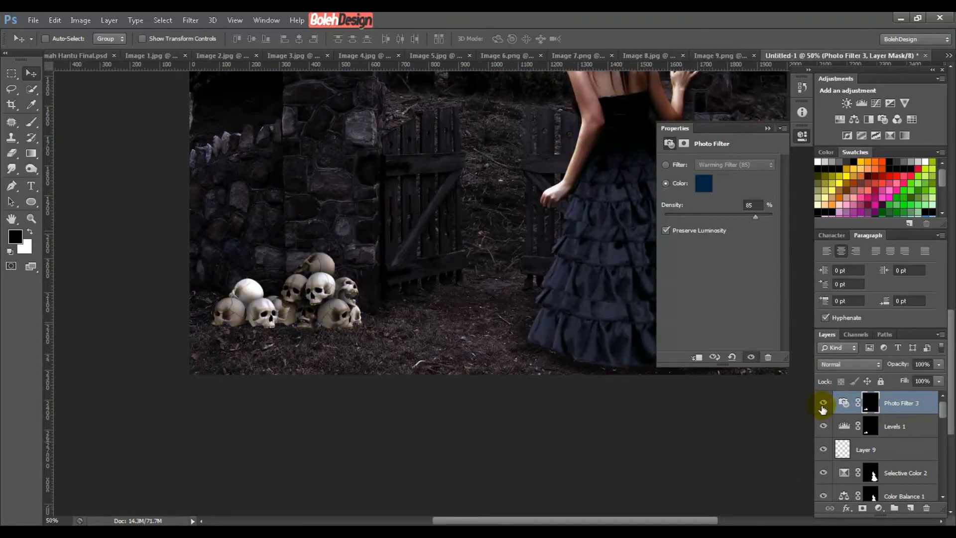
{"action": "left_click", "coordinate": [823, 405]}
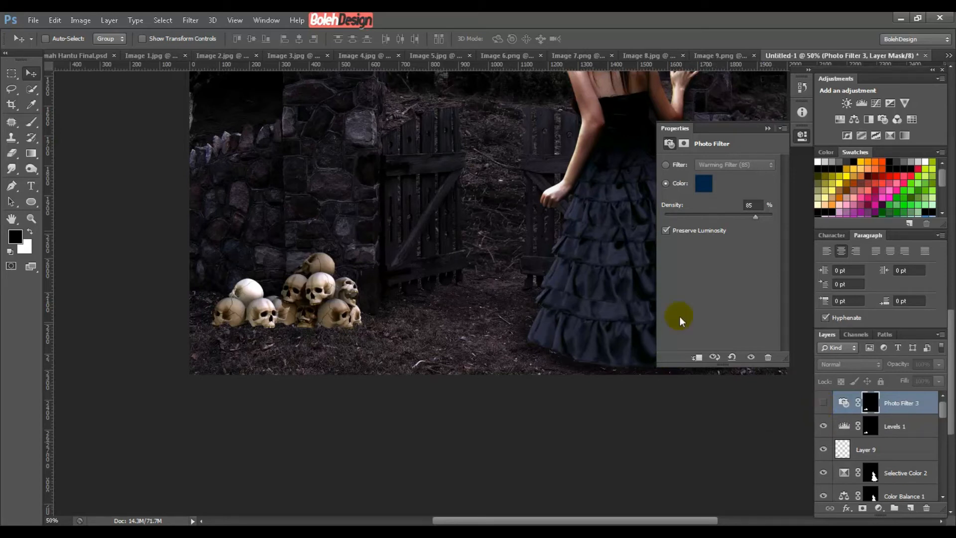
{"action": "left_click", "coordinate": [825, 403]}
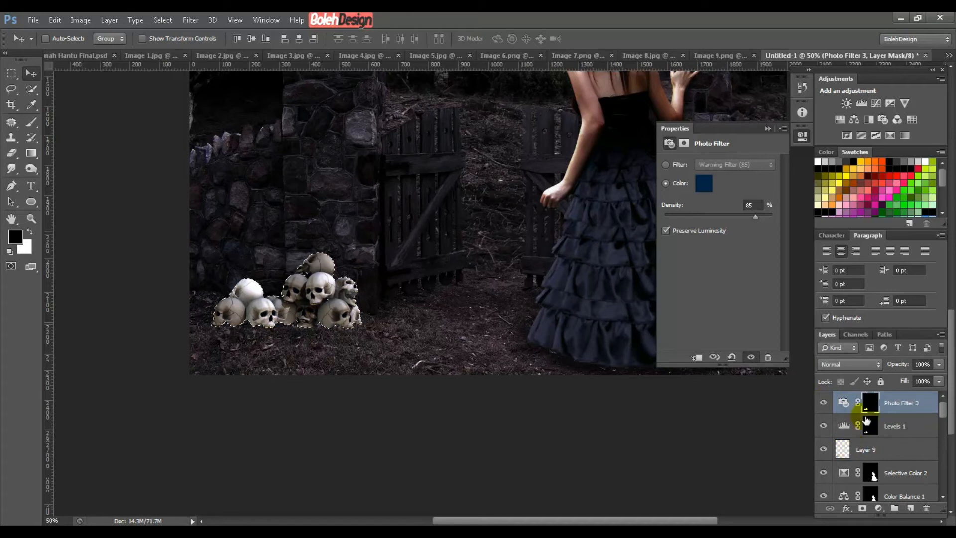
Step: Add a Curves adjustment masked to the skulls, with an RGB curve point at input 162 and output 117
{"action": "left_click", "coordinate": [842, 449], "text": "ctrl"}
{"action": "left_click", "coordinate": [878, 508]}
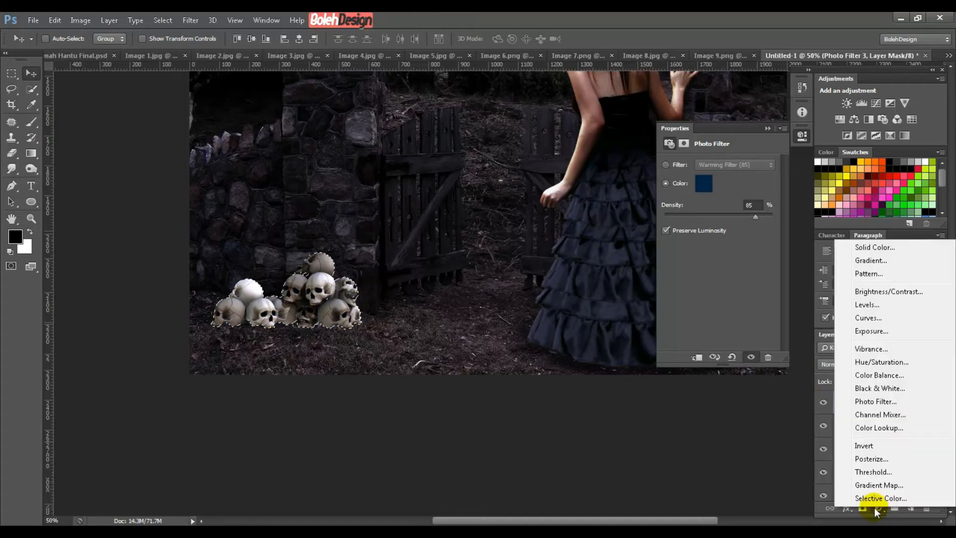
{"action": "left_click", "coordinate": [884, 317]}
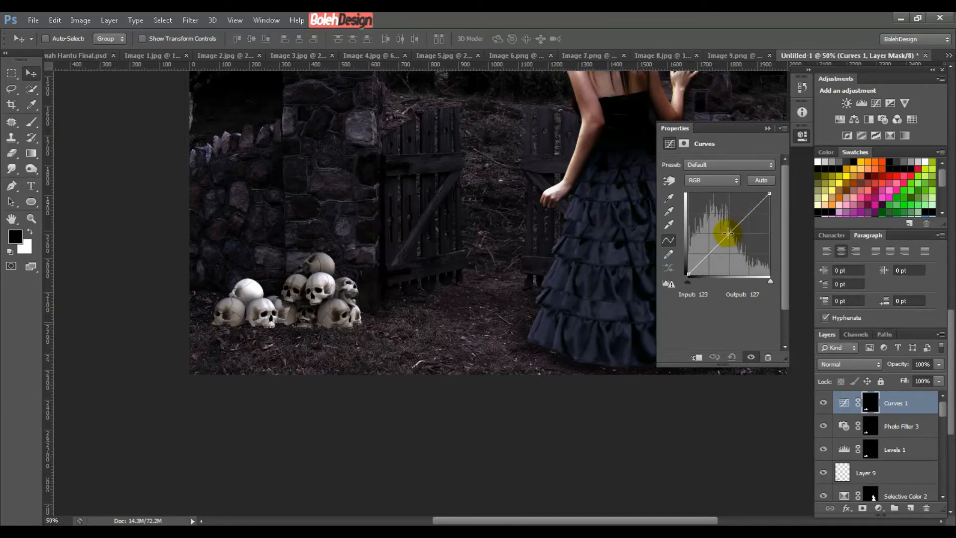
{"action": "left_click", "coordinate": [729, 233]}
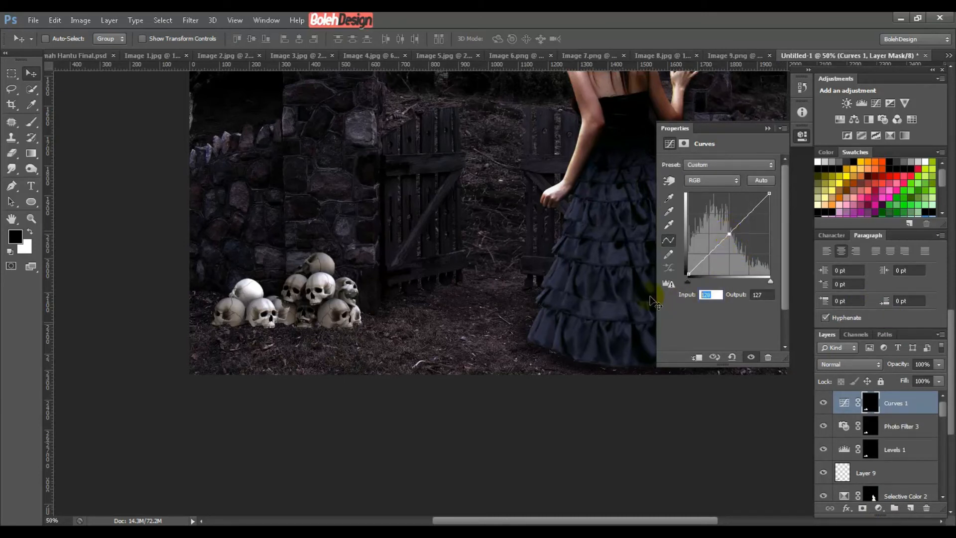
{"action": "type", "text": "162"}
{"action": "left_click", "coordinate": [762, 294]}
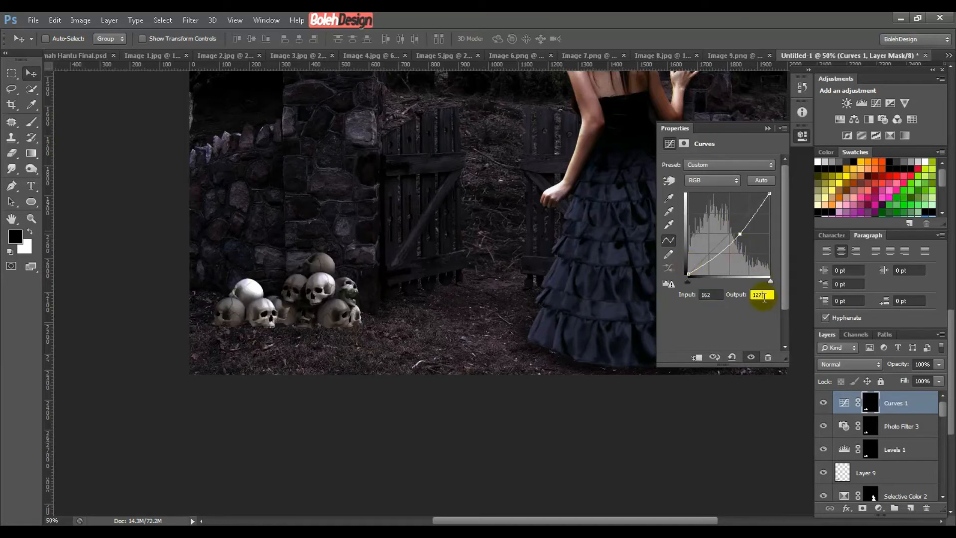
{"action": "key", "text": "Return"}
{"action": "type", "text": "117"}
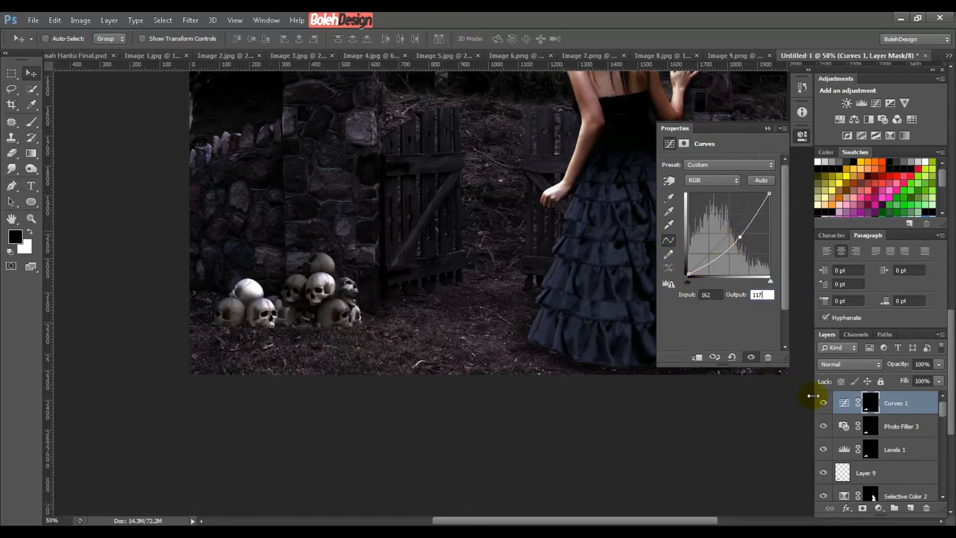
Step: Compare the skulls with Curves 1 hidden and shown, leaving it on, and collapse the adjustment properties
{"action": "left_click", "coordinate": [822, 404]}
{"action": "left_click", "coordinate": [822, 404]}
{"action": "left_click", "coordinate": [822, 405]}
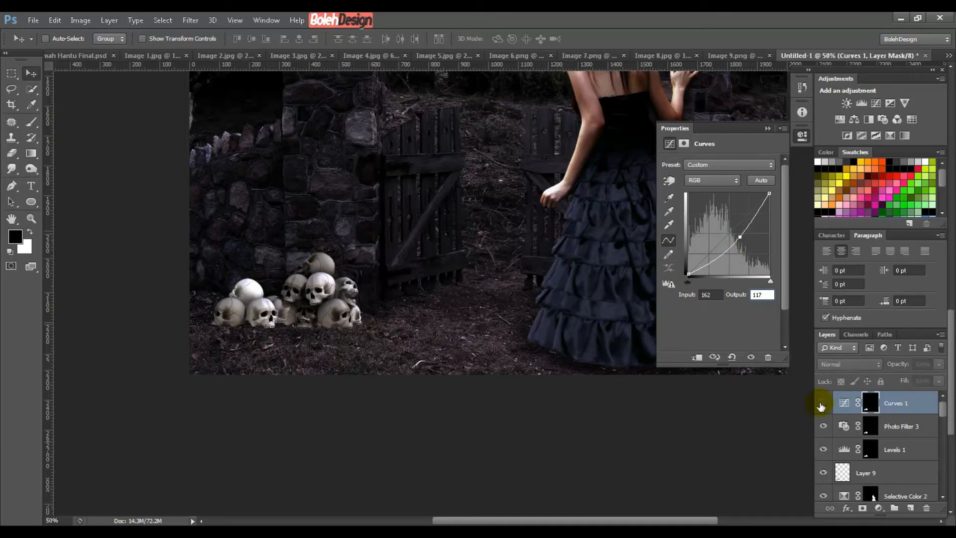
{"action": "left_click", "coordinate": [822, 404]}
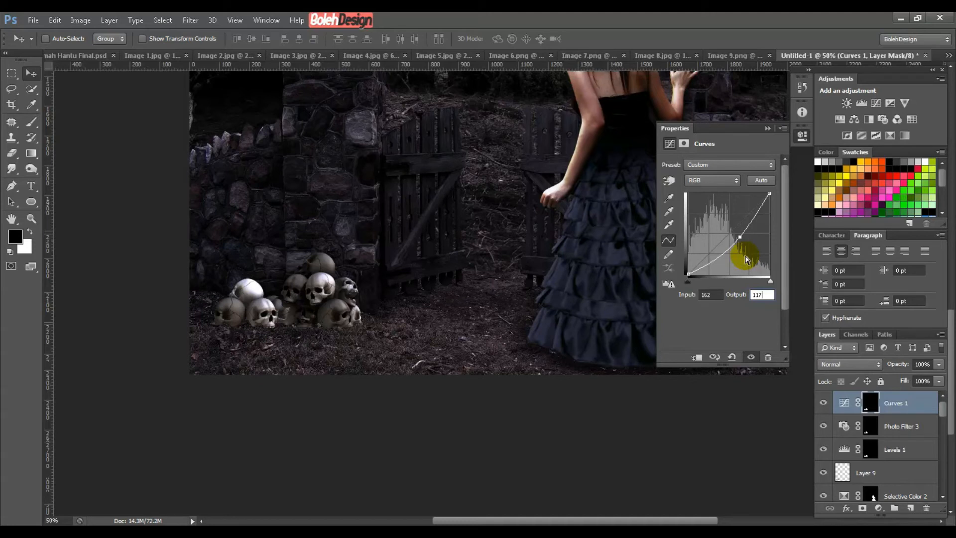
{"action": "left_click", "coordinate": [767, 128]}
Step: Rename the skull pile's layer as Tengkorak
{"action": "left_click", "coordinate": [905, 468]}
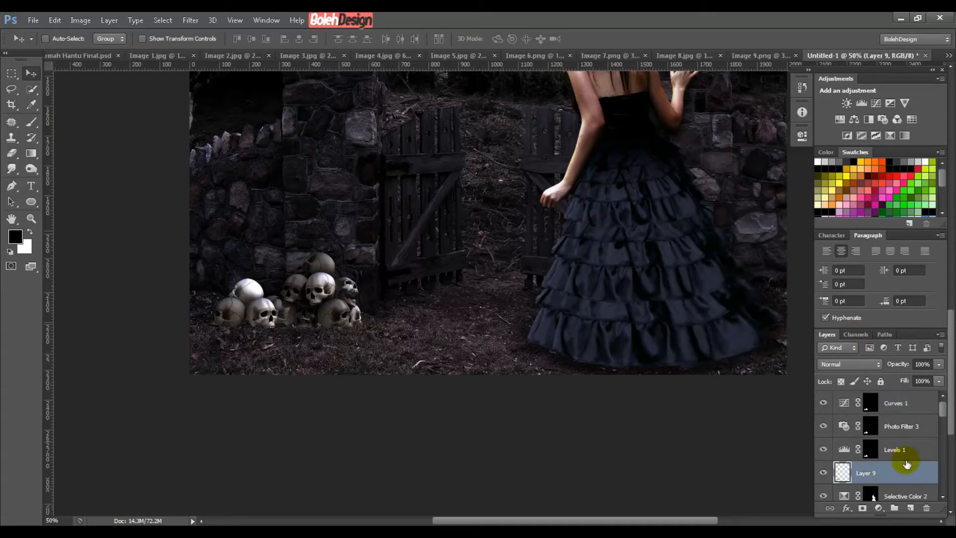
{"action": "scroll", "coordinate": [908, 465], "scroll_direction": "down", "scroll_amount": 1}
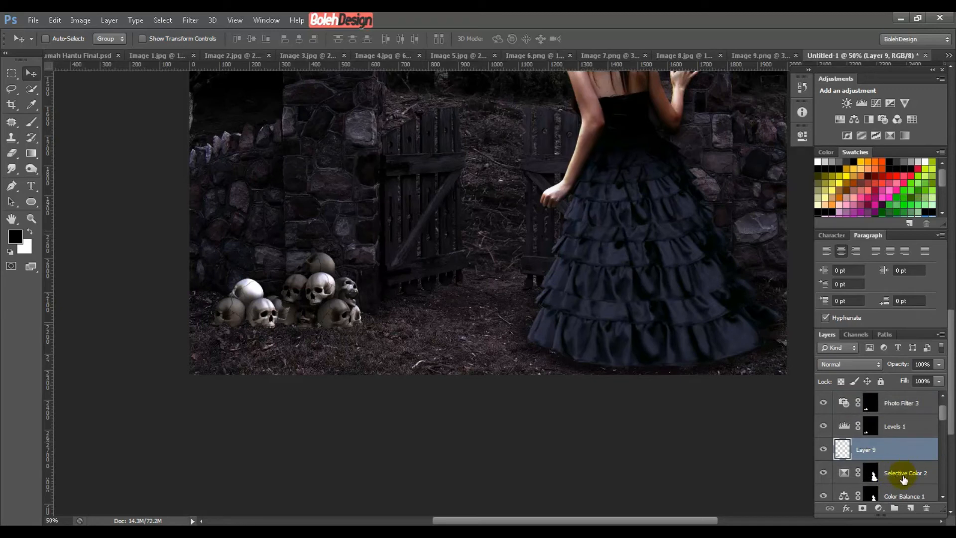
{"action": "left_click", "coordinate": [904, 477]}
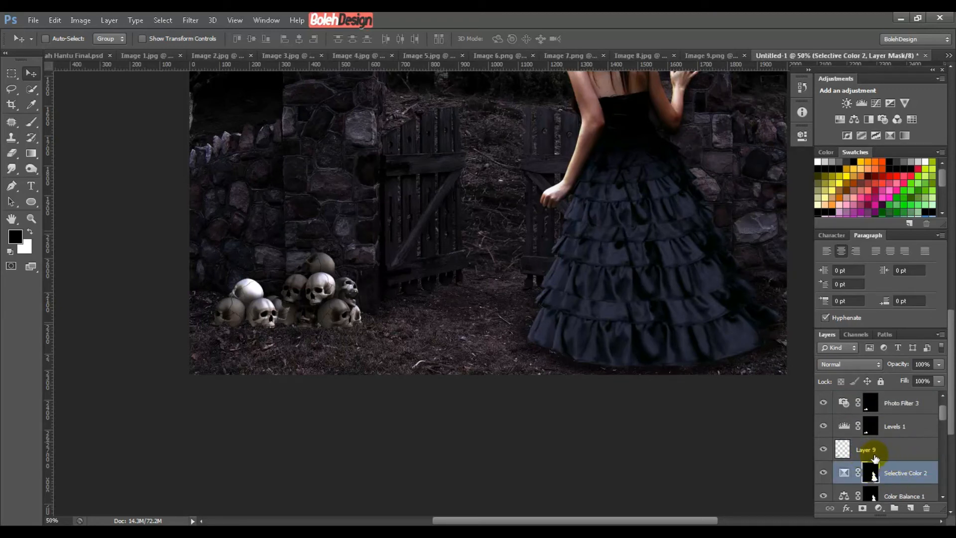
{"action": "double_click", "coordinate": [870, 451]}
{"action": "type", "text": "Tengkor"}
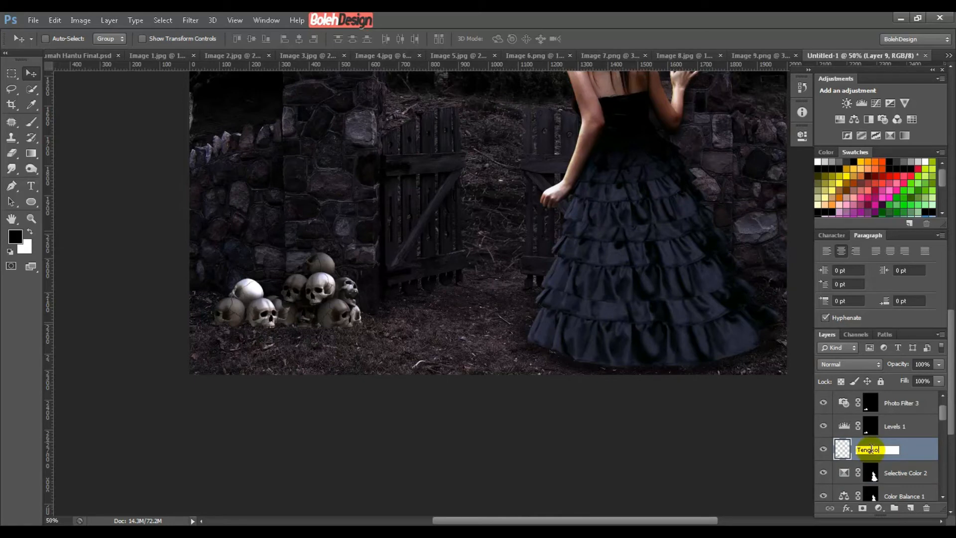
{"action": "type", "text": "ak"}
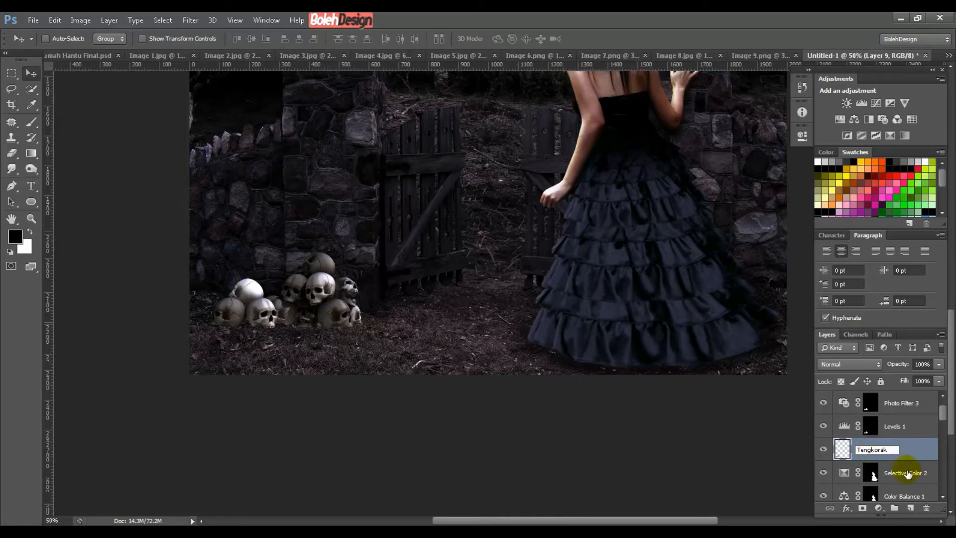
Step: Add a new layer beneath Tengkorak and paint a soft black shadow around the skulls' base with a 90 px brush at 50% flow
{"action": "left_click", "coordinate": [906, 472]}
{"action": "left_click", "coordinate": [910, 509]}
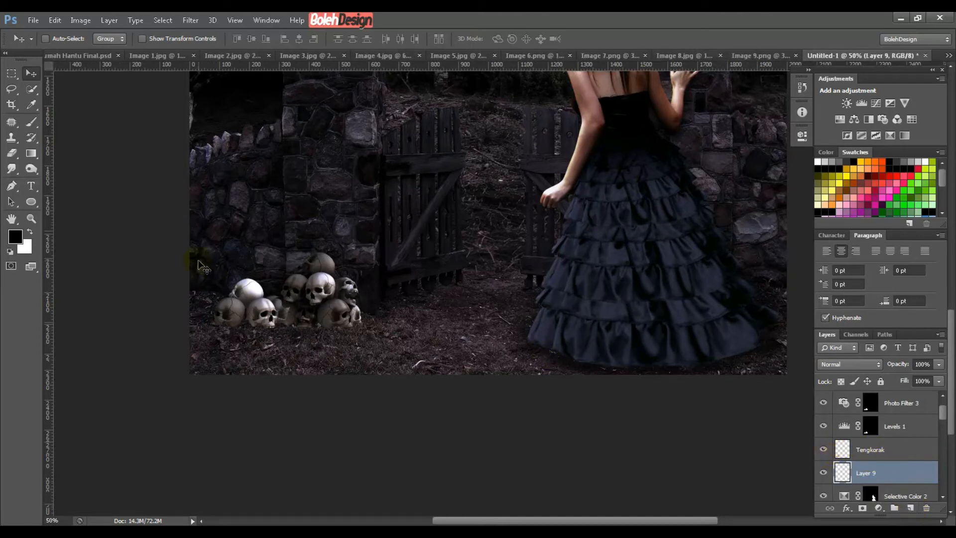
{"action": "left_click", "coordinate": [30, 122]}
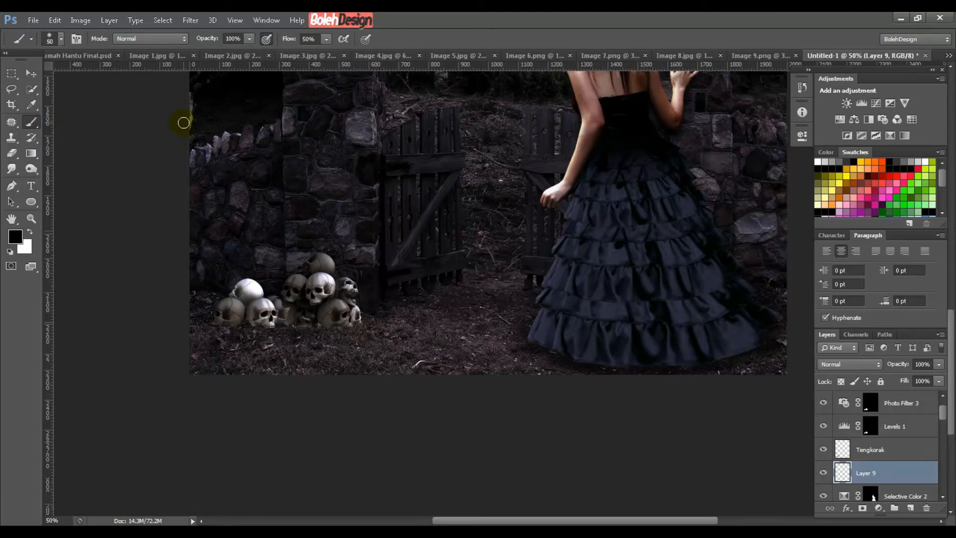
{"action": "mouse_move", "coordinate": [238, 299]}
{"action": "left_mouse_down"}
{"action": "mouse_move", "coordinate": [219, 320]}
{"action": "mouse_move", "coordinate": [299, 317]}
{"action": "mouse_move", "coordinate": [318, 327]}
{"action": "mouse_move", "coordinate": [359, 315]}
{"action": "mouse_move", "coordinate": [331, 324]}
{"action": "left_mouse_up"}
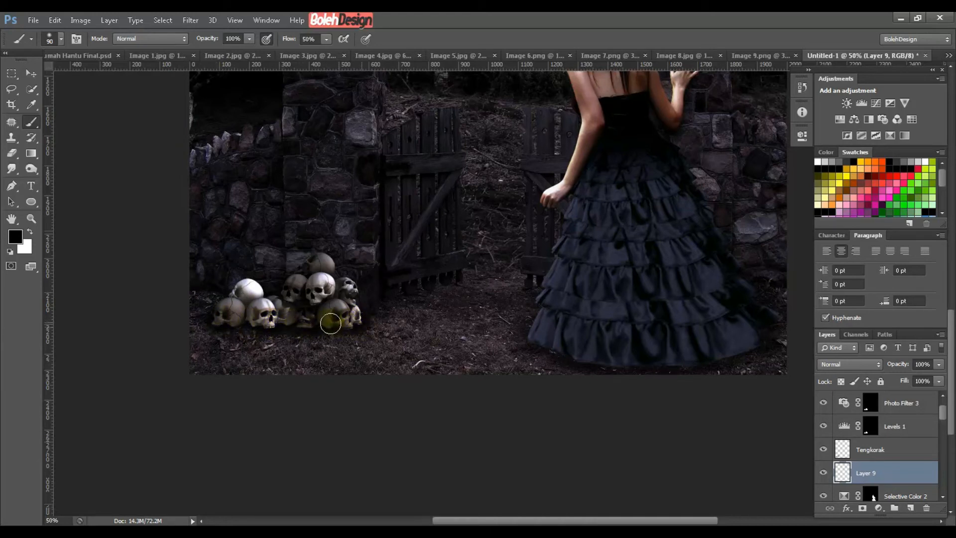
Step: Set the skull shadow layer to Overlay blending at 70% opacity
{"action": "left_click", "coordinate": [866, 366]}
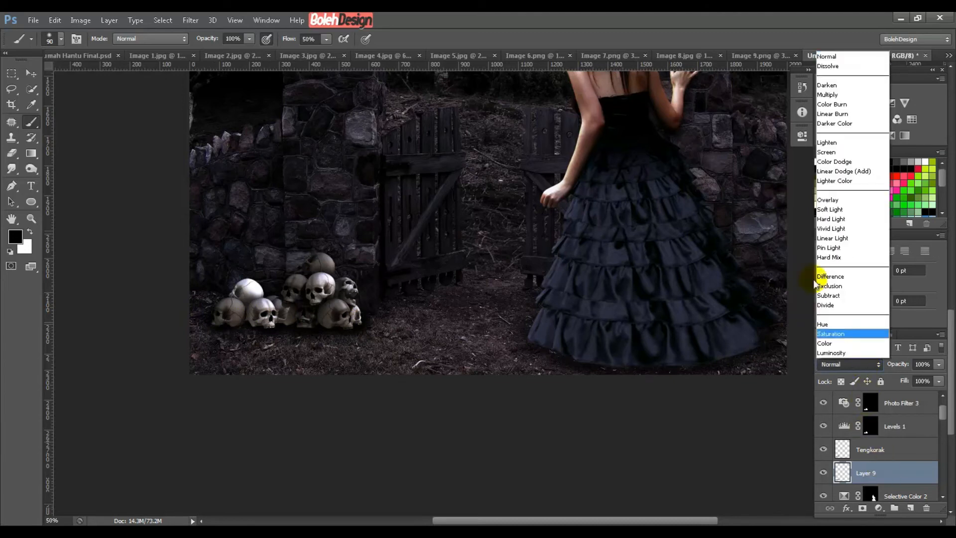
{"action": "left_click", "coordinate": [836, 200]}
{"action": "left_click_drag", "start_coordinate": [904, 364], "coordinate": [835, 368]}
{"action": "left_click", "coordinate": [932, 364]}
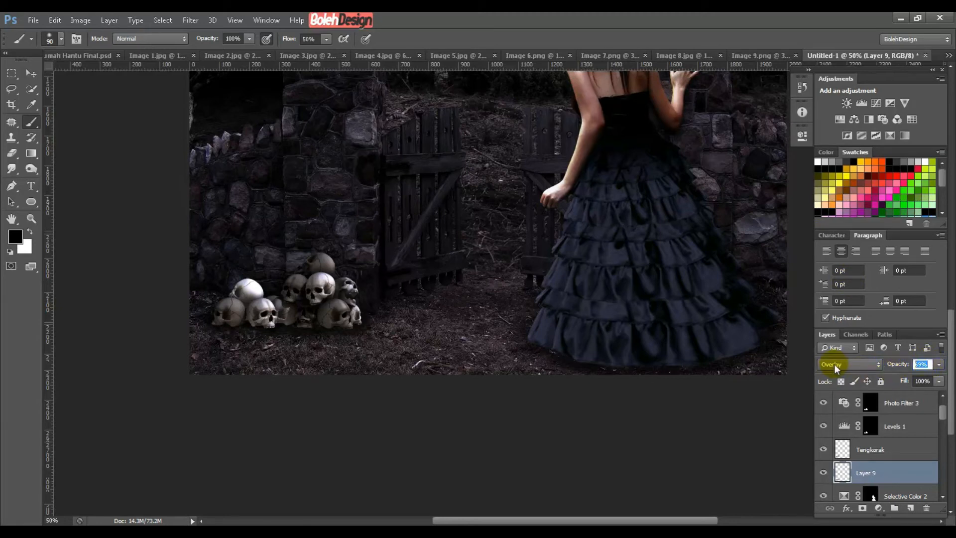
{"action": "type", "text": "70"}
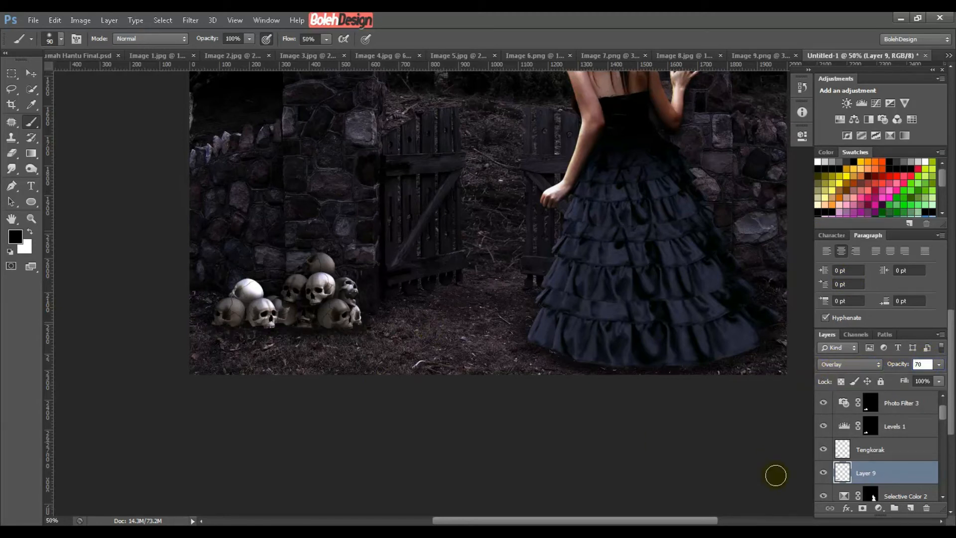
Step: Compare the skulls with the shadow layer hidden and shown, and view the whole composition
{"action": "left_click", "coordinate": [826, 471]}
{"action": "left_click", "coordinate": [826, 472]}
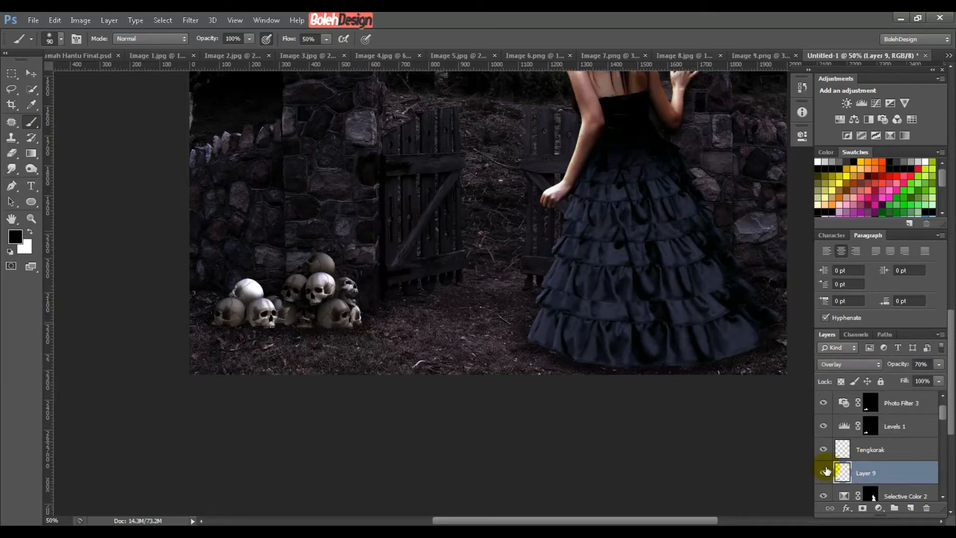
{"action": "left_click", "coordinate": [826, 471]}
{"action": "left_click", "coordinate": [826, 471]}
{"action": "key", "text": "ctrl+0"}
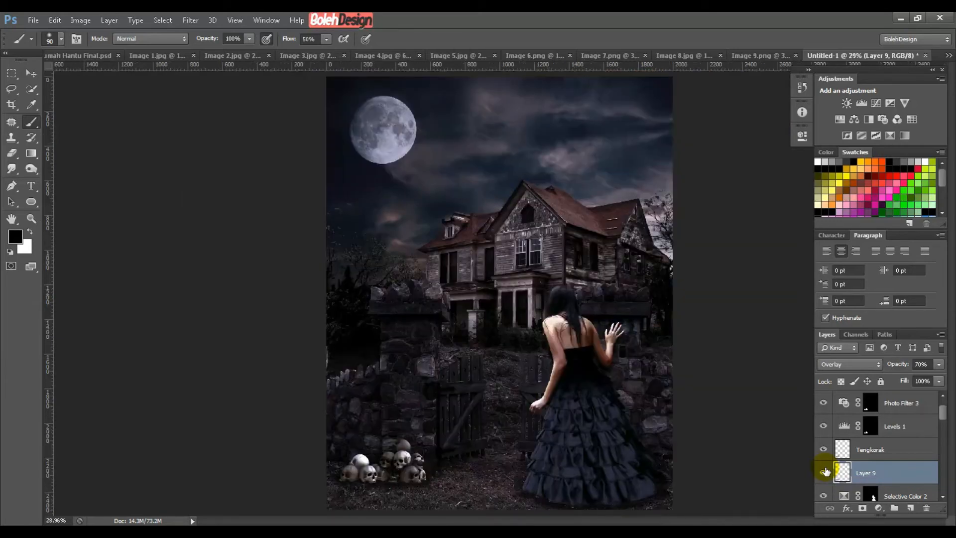
Step: Add a new layer above Curves 1 and set up a yellow-orange 60 px brush at 70% opacity
{"action": "left_click", "coordinate": [31, 73]}
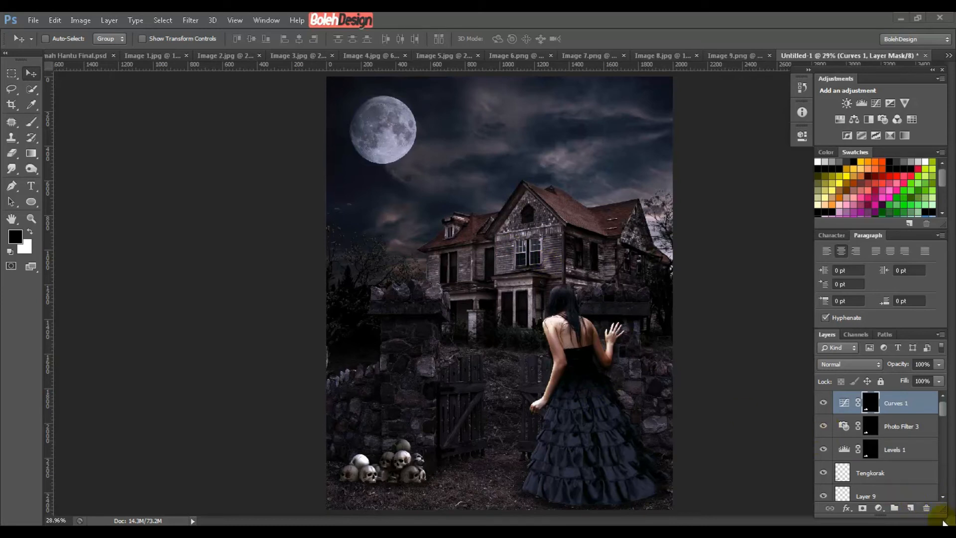
{"action": "left_click", "coordinate": [911, 508]}
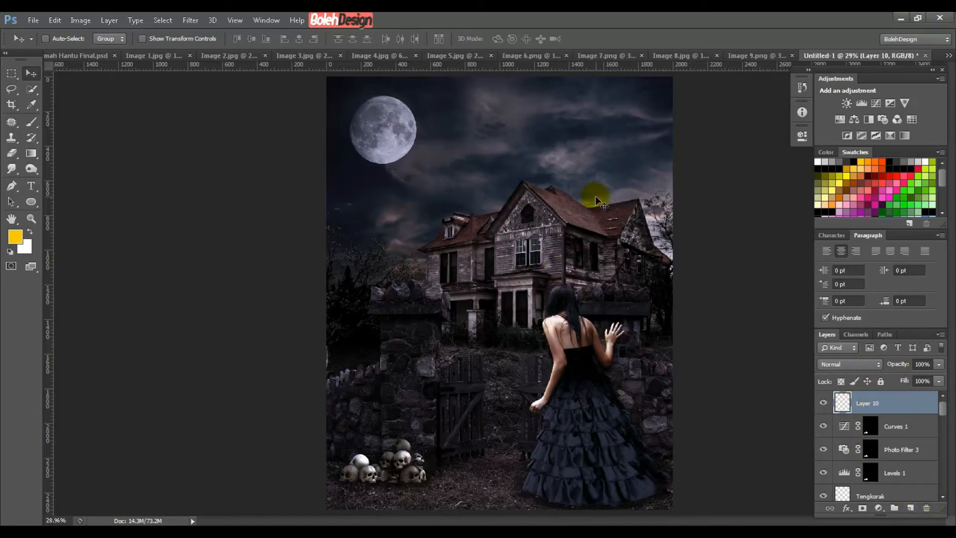
{"action": "left_click", "coordinate": [36, 122]}
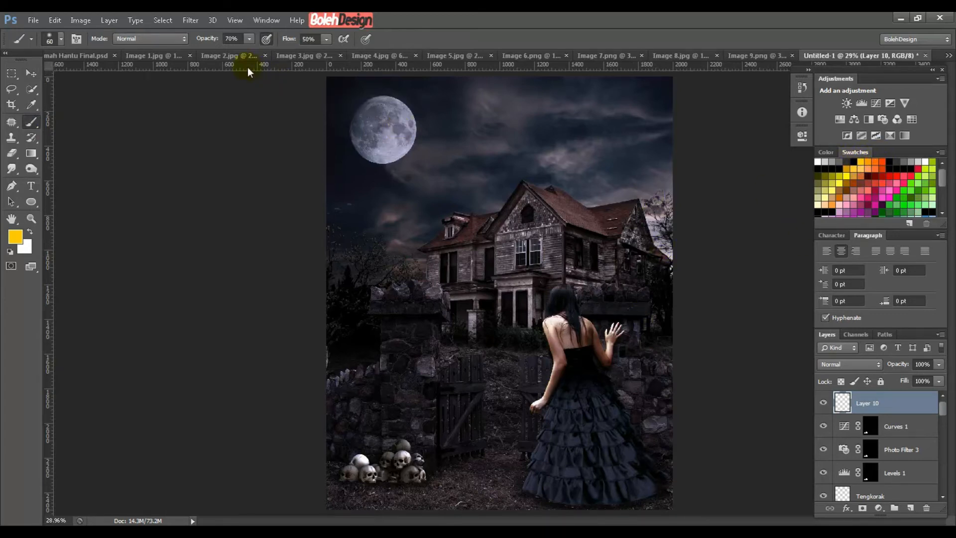
{"action": "left_click_drag", "start_coordinate": [205, 42], "coordinate": [224, 46]}
{"action": "type", "text": "70"}
{"action": "key", "text": "Return"}
Step: Paint yellow-orange light over the two upper front windows and the two upper side windows of the house
{"action": "scroll", "coordinate": [728, 274], "scroll_direction": "up", "scroll_amount": 2}
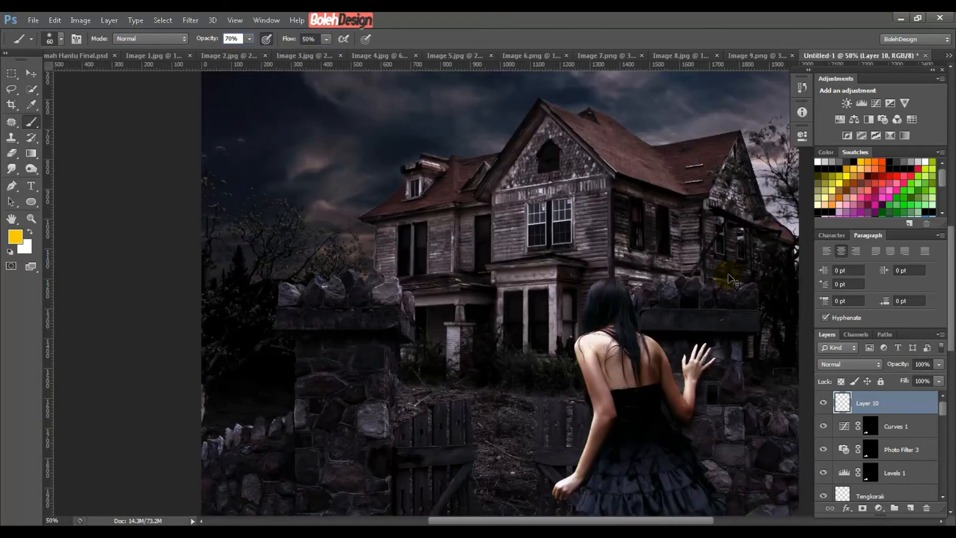
{"action": "scroll", "coordinate": [728, 273], "scroll_direction": "up", "scroll_amount": 1}
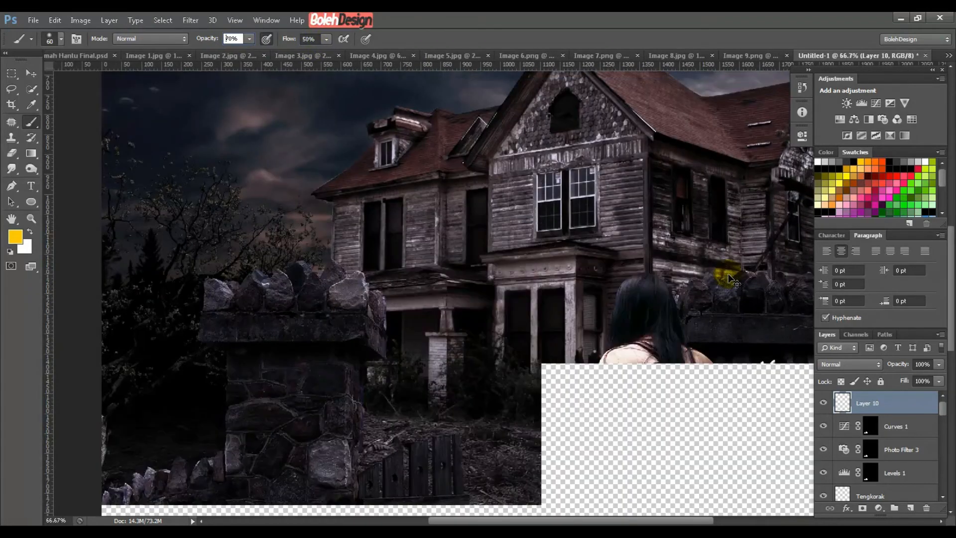
{"action": "left_click_drag", "start_coordinate": [604, 205], "coordinate": [540, 271]}
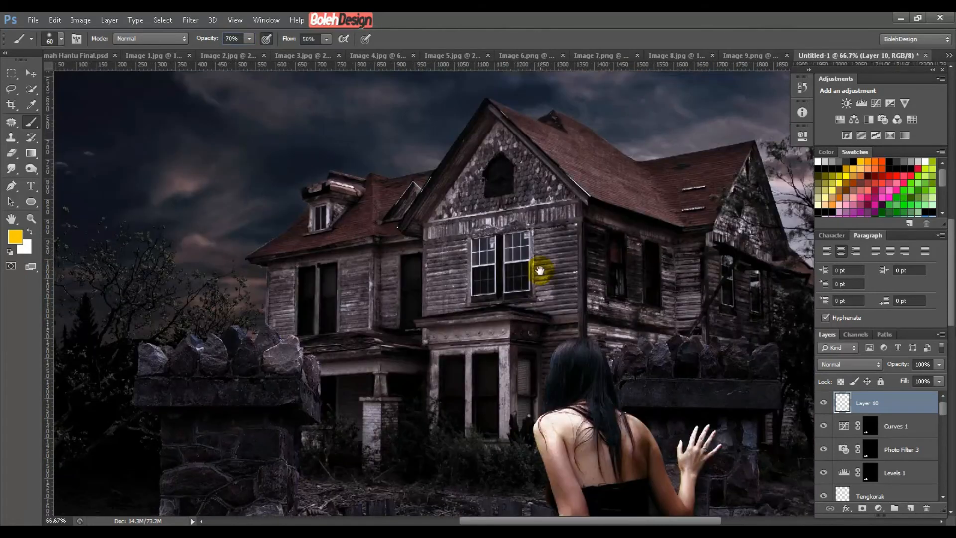
{"action": "scroll", "coordinate": [538, 270], "scroll_direction": "up", "scroll_amount": 1}
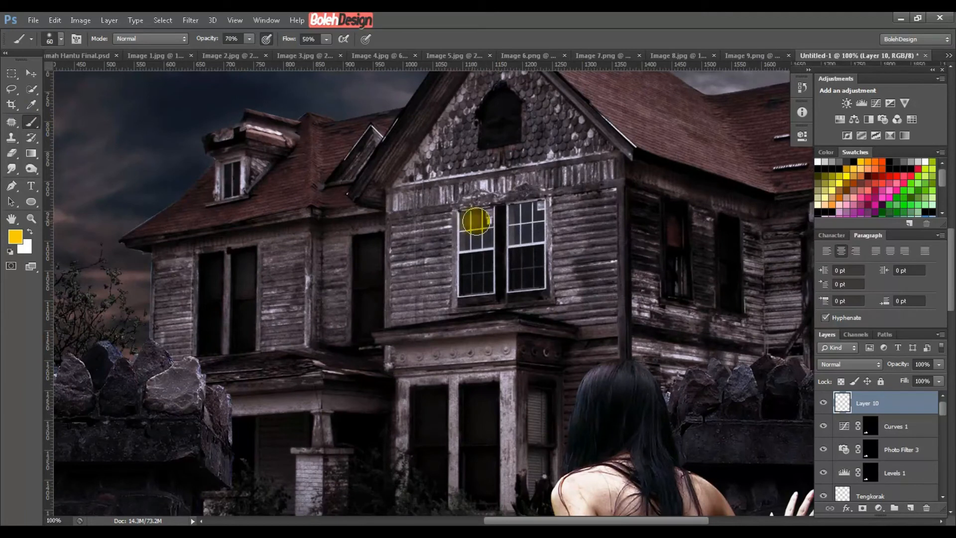
{"action": "mouse_move", "coordinate": [475, 221]}
{"action": "left_mouse_down"}
{"action": "mouse_move", "coordinate": [489, 219]}
{"action": "mouse_move", "coordinate": [489, 287]}
{"action": "mouse_move", "coordinate": [467, 293]}
{"action": "mouse_move", "coordinate": [471, 224]}
{"action": "mouse_move", "coordinate": [483, 276]}
{"action": "left_mouse_up"}
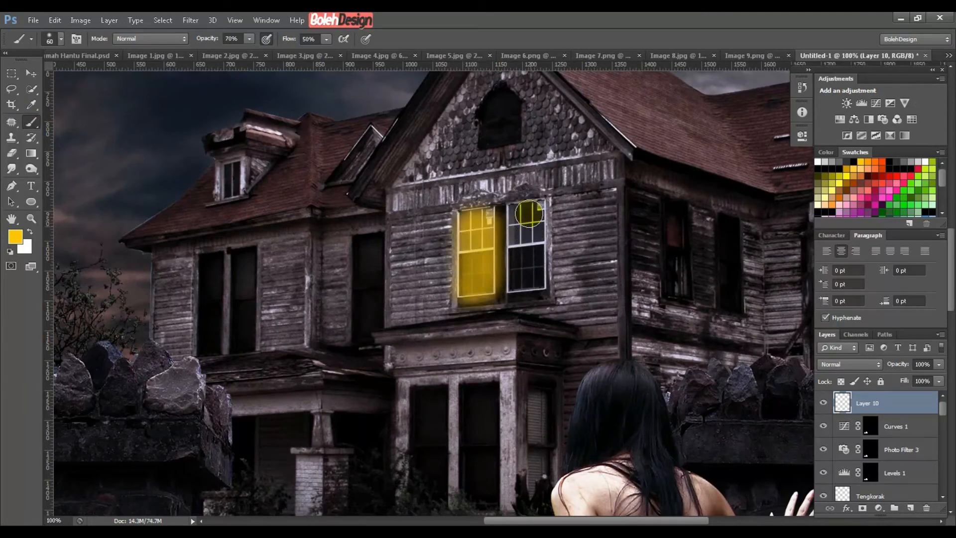
{"action": "mouse_move", "coordinate": [529, 213]}
{"action": "left_mouse_down"}
{"action": "mouse_move", "coordinate": [516, 211]}
{"action": "mouse_move", "coordinate": [548, 211]}
{"action": "mouse_move", "coordinate": [538, 288]}
{"action": "mouse_move", "coordinate": [513, 289]}
{"action": "mouse_move", "coordinate": [521, 224]}
{"action": "left_mouse_up"}
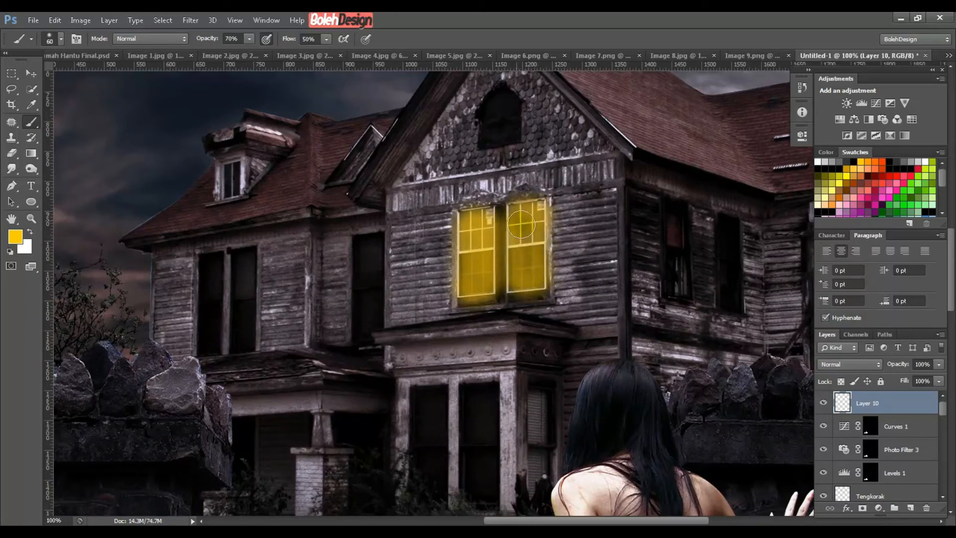
{"action": "left_click_drag", "start_coordinate": [676, 215], "coordinate": [679, 284]}
{"action": "left_click_drag", "start_coordinate": [726, 221], "coordinate": [730, 303]}
{"action": "left_click", "coordinate": [228, 182]}
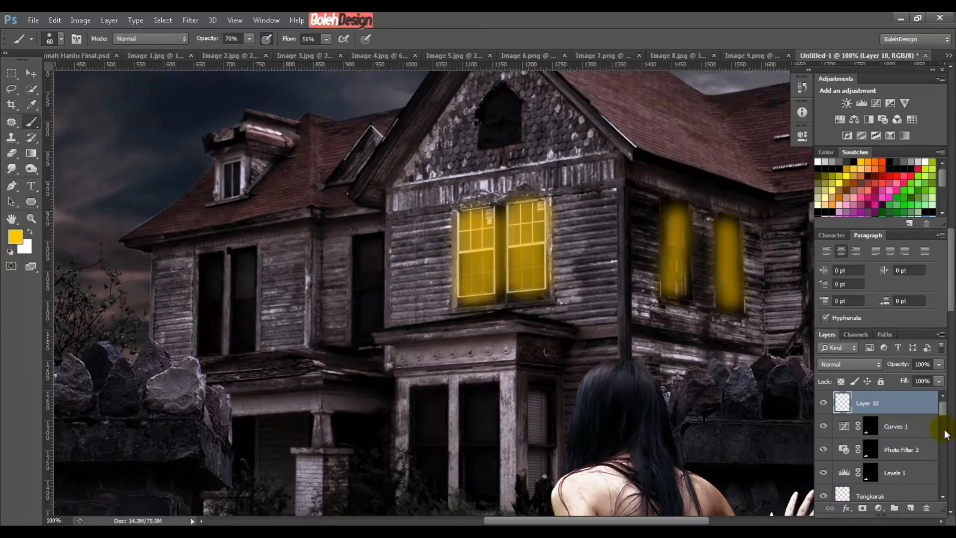
Step: Set the window light layer to Color Dodge blending at 50% opacity
{"action": "left_click", "coordinate": [854, 366]}
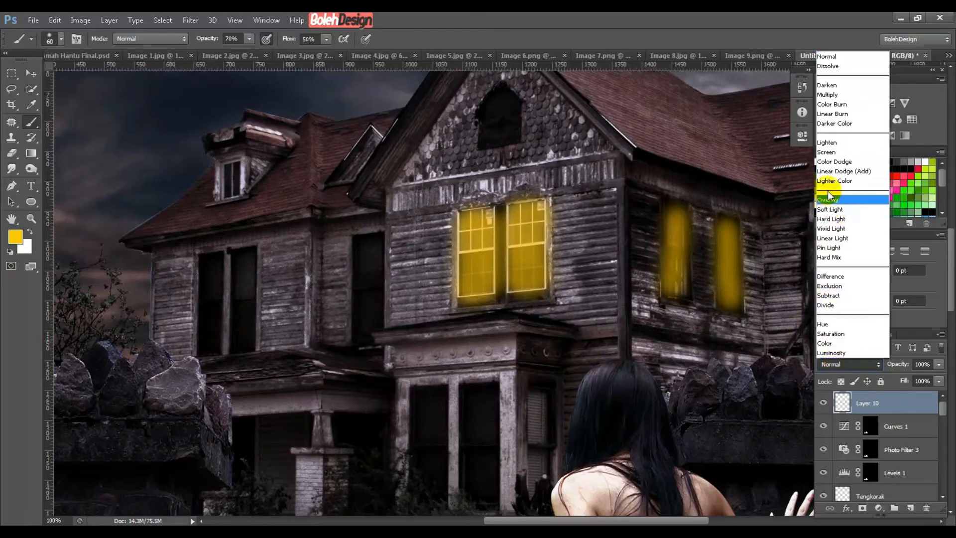
{"action": "left_click", "coordinate": [832, 162]}
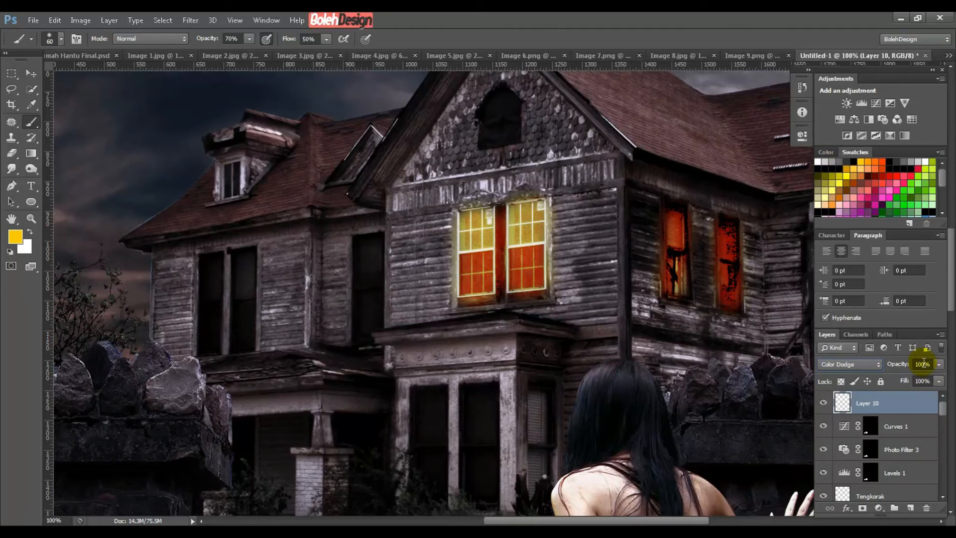
{"action": "left_click_drag", "start_coordinate": [924, 364], "coordinate": [858, 366]}
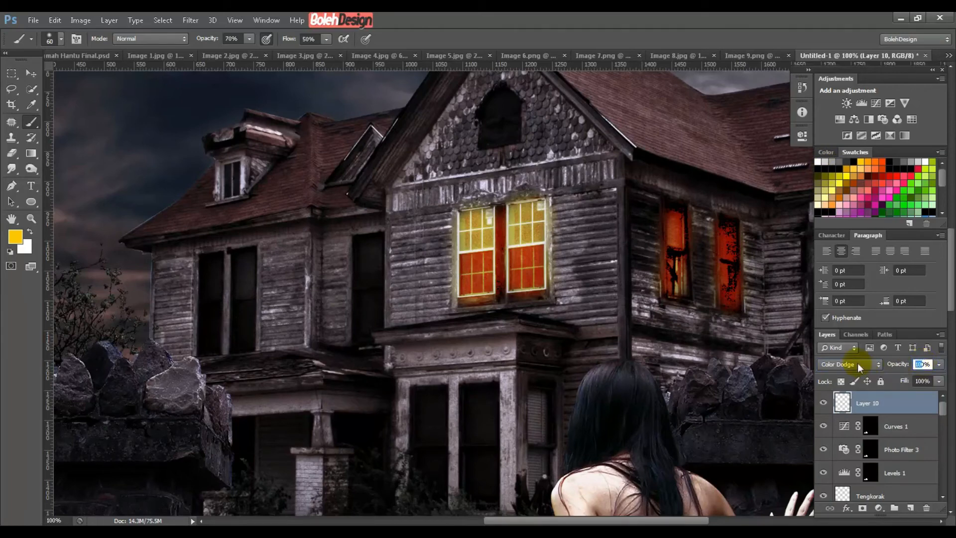
{"action": "type", "text": "3"}
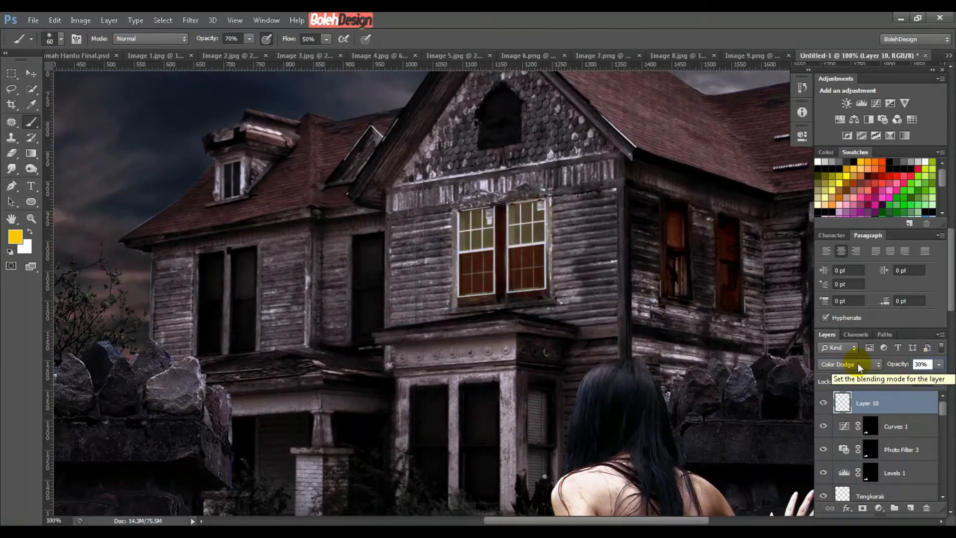
{"action": "key", "text": "BackSpace"}
{"action": "type", "text": "5"}
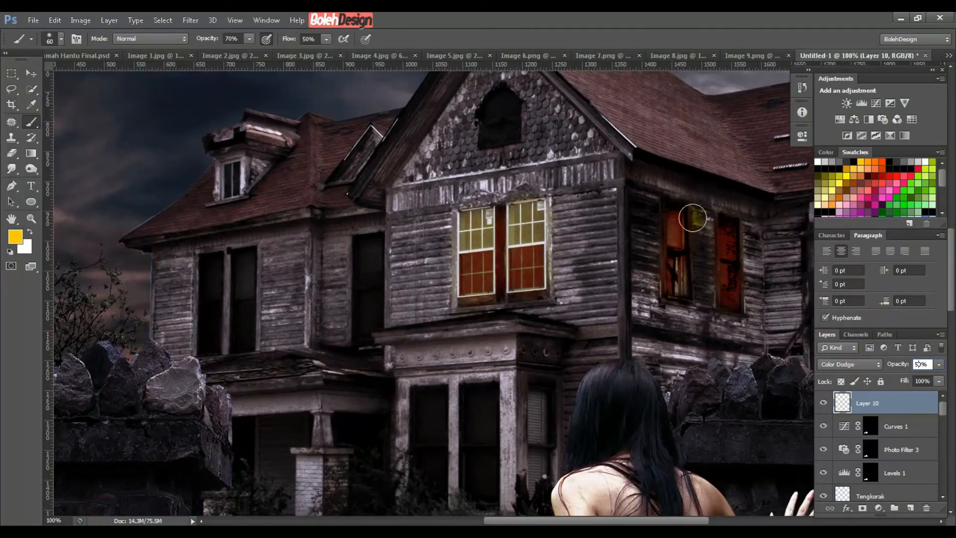
Step: Soften the glow on the two upper side windows with the Eraser at 57% opacity and check the whole composition
{"action": "left_click", "coordinate": [9, 156]}
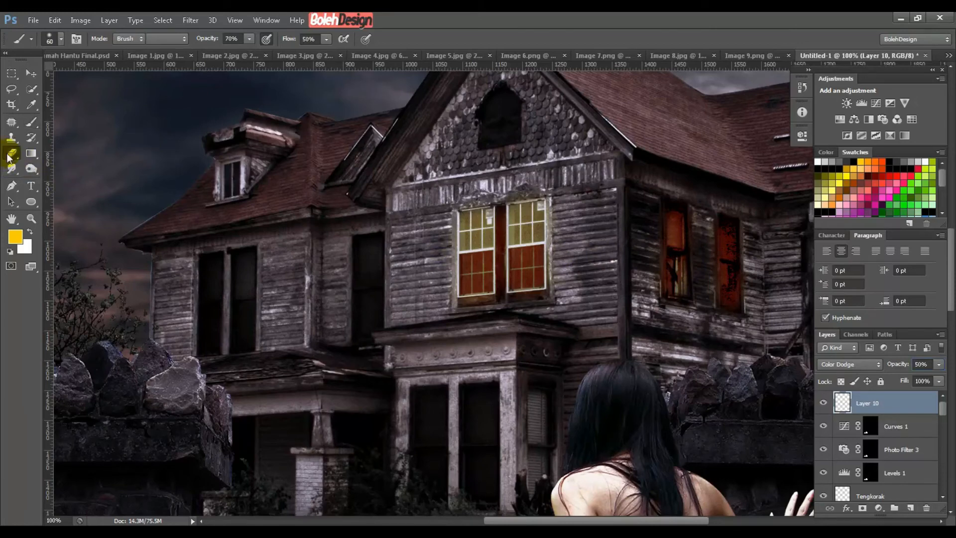
{"action": "left_click_drag", "start_coordinate": [673, 292], "coordinate": [690, 254]}
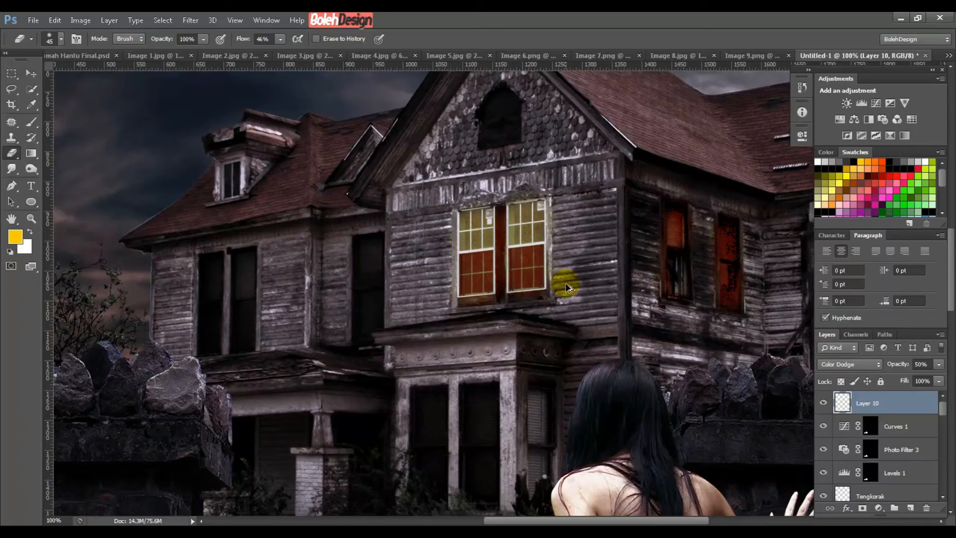
{"action": "key", "text": "ctrl+z"}
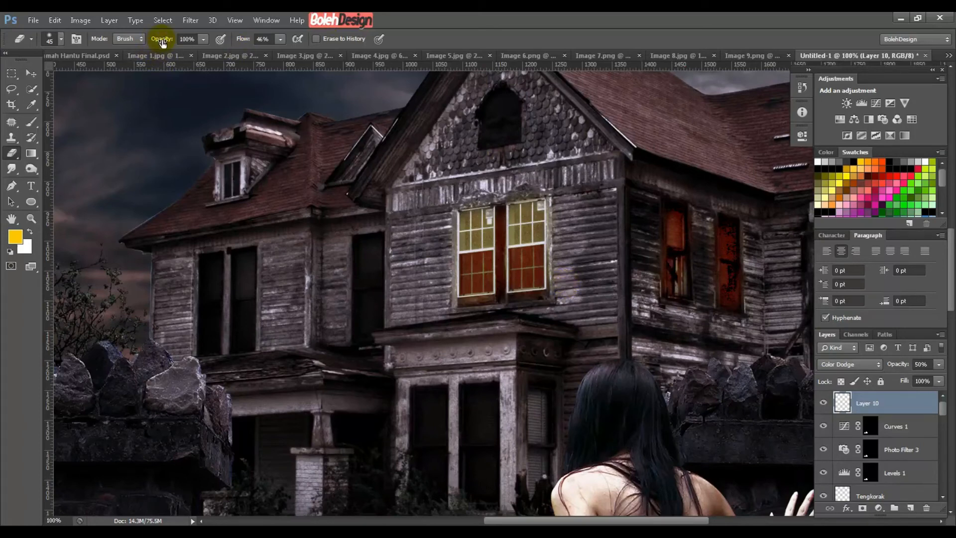
{"action": "left_click_drag", "start_coordinate": [162, 42], "coordinate": [133, 35]}
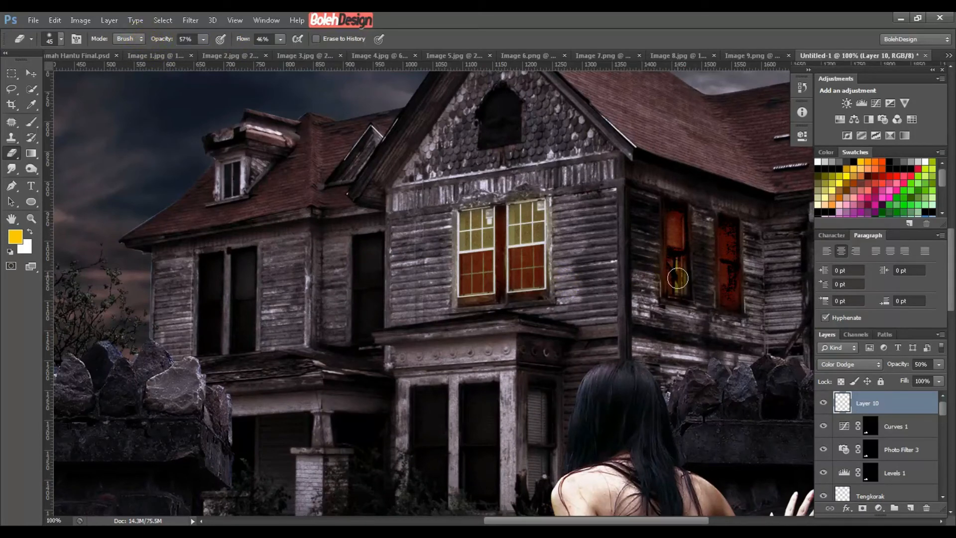
{"action": "mouse_move", "coordinate": [678, 277]}
{"action": "left_mouse_down"}
{"action": "mouse_move", "coordinate": [692, 234]}
{"action": "mouse_move", "coordinate": [678, 200]}
{"action": "mouse_move", "coordinate": [652, 209]}
{"action": "mouse_move", "coordinate": [662, 294]}
{"action": "mouse_move", "coordinate": [726, 304]}
{"action": "mouse_move", "coordinate": [738, 288]}
{"action": "mouse_move", "coordinate": [736, 225]}
{"action": "mouse_move", "coordinate": [741, 238]}
{"action": "mouse_move", "coordinate": [729, 232]}
{"action": "mouse_move", "coordinate": [739, 287]}
{"action": "mouse_move", "coordinate": [735, 306]}
{"action": "mouse_move", "coordinate": [723, 309]}
{"action": "mouse_move", "coordinate": [743, 314]}
{"action": "mouse_move", "coordinate": [702, 342]}
{"action": "mouse_move", "coordinate": [703, 321]}
{"action": "mouse_move", "coordinate": [742, 318]}
{"action": "mouse_move", "coordinate": [710, 323]}
{"action": "left_mouse_up"}
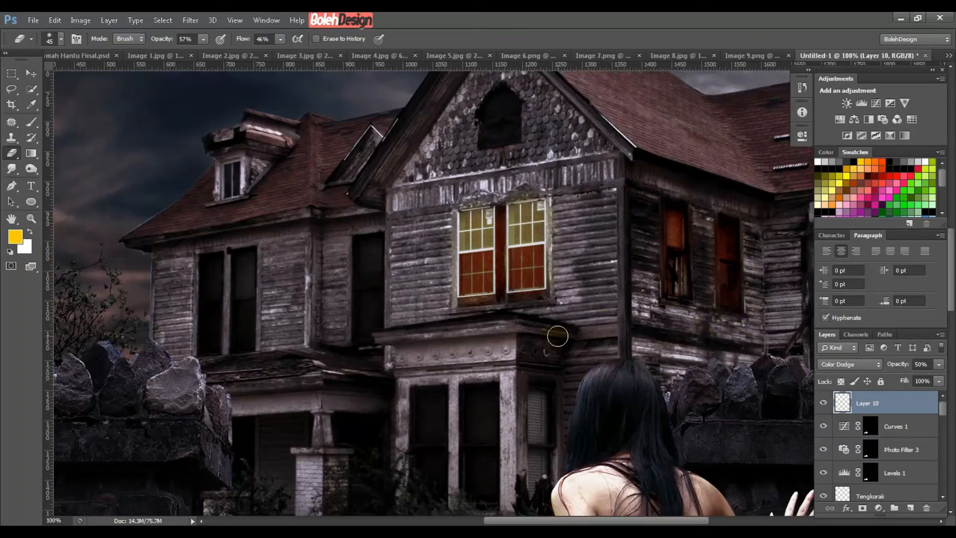
{"action": "key", "text": "ctrl+minus"}
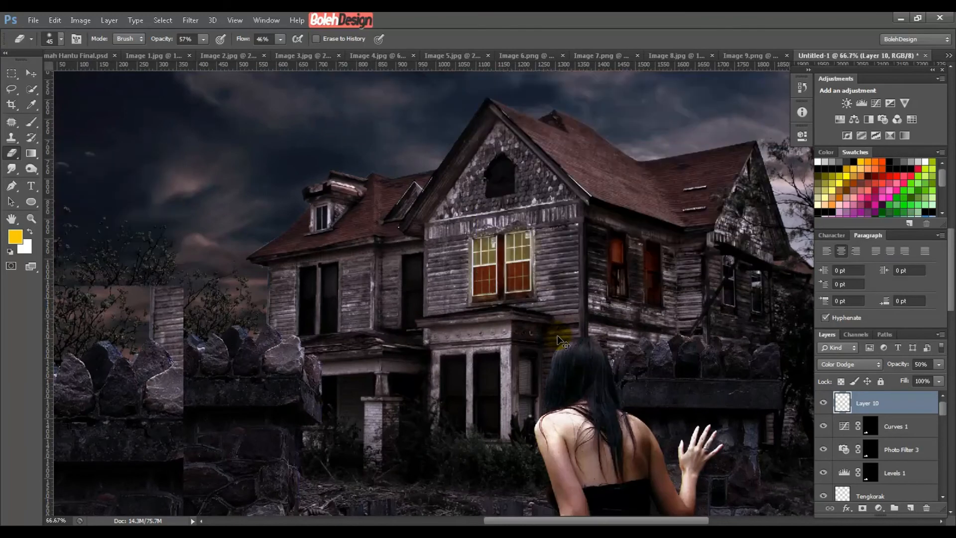
{"action": "key", "text": "ctrl+minus"}
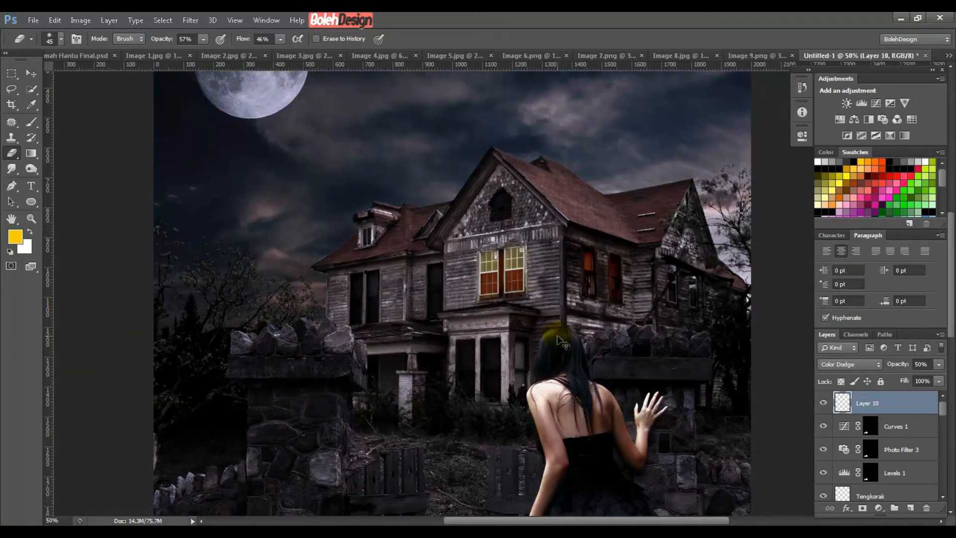
{"action": "key", "text": "ctrl+0"}
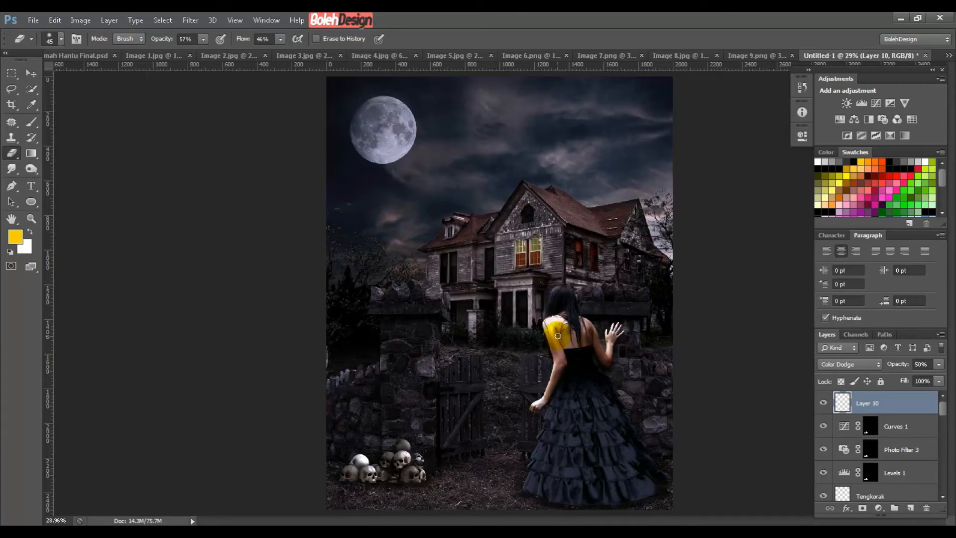
{"action": "key", "text": "ctrl+z"}
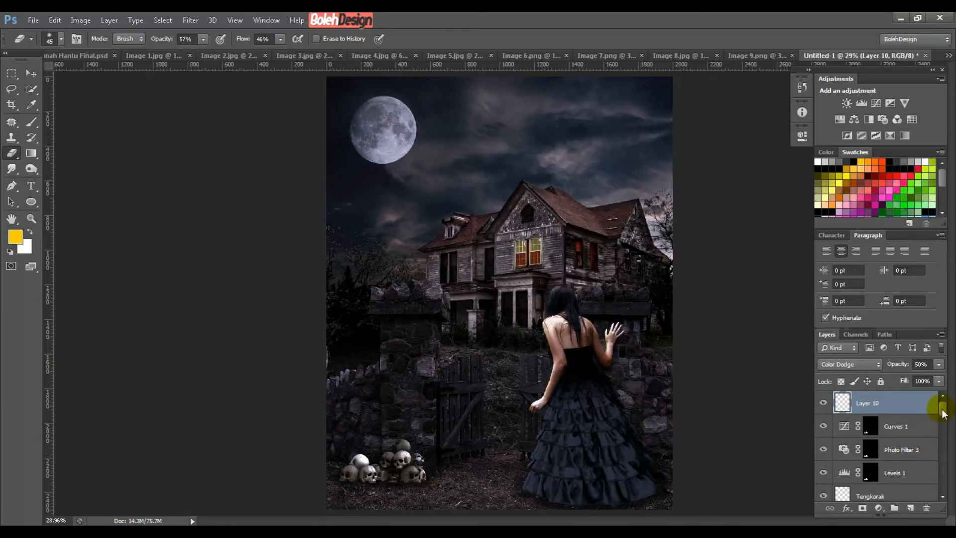
Step: Add a black (000000) Solid Color fill layer directly above Photo Filter 2
{"action": "left_click_drag", "start_coordinate": [944, 409], "coordinate": [949, 442]}
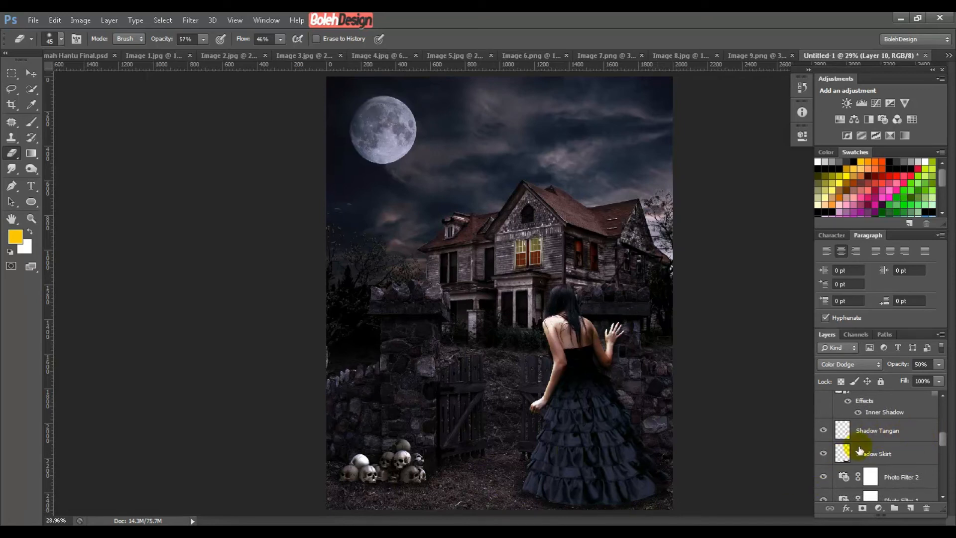
{"action": "left_click", "coordinate": [892, 477]}
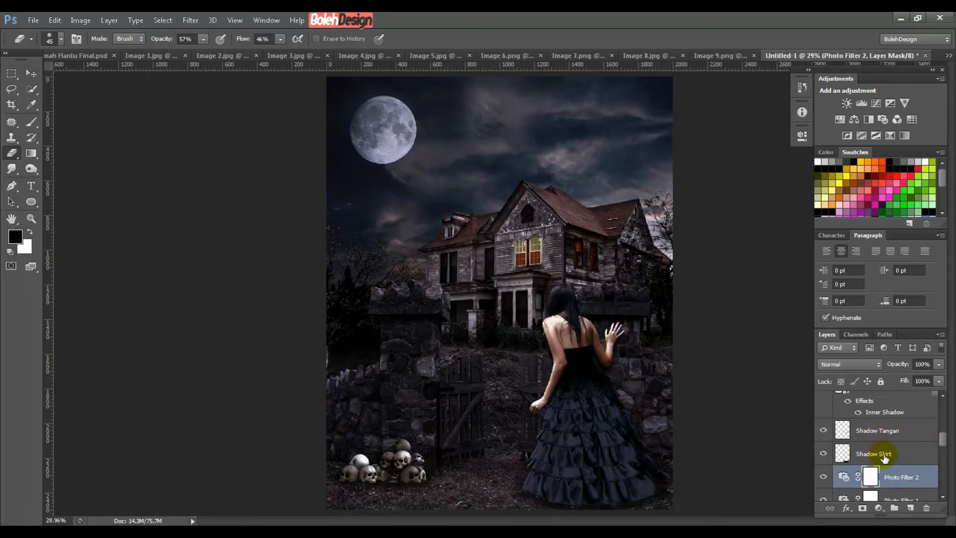
{"action": "left_click", "coordinate": [897, 456]}
{"action": "left_click", "coordinate": [896, 478]}
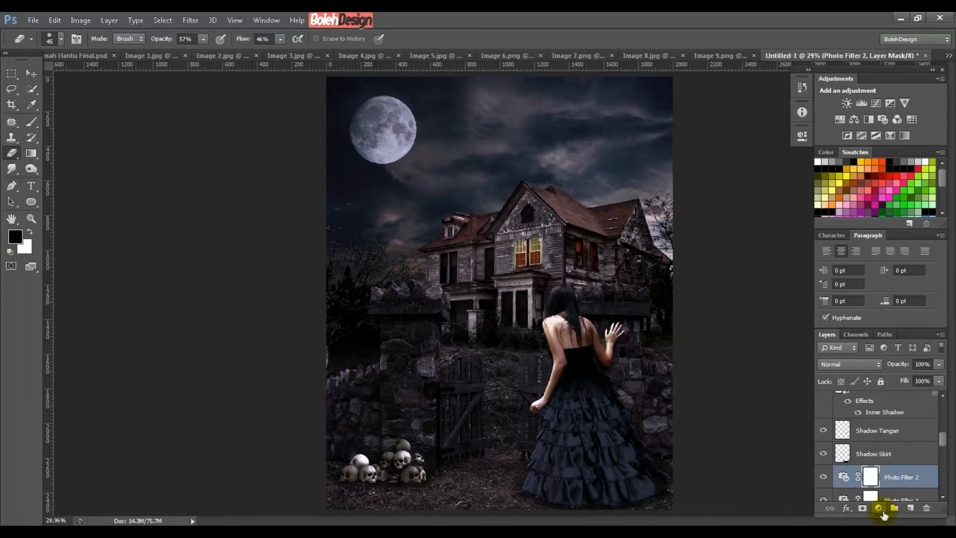
{"action": "left_click", "coordinate": [879, 508]}
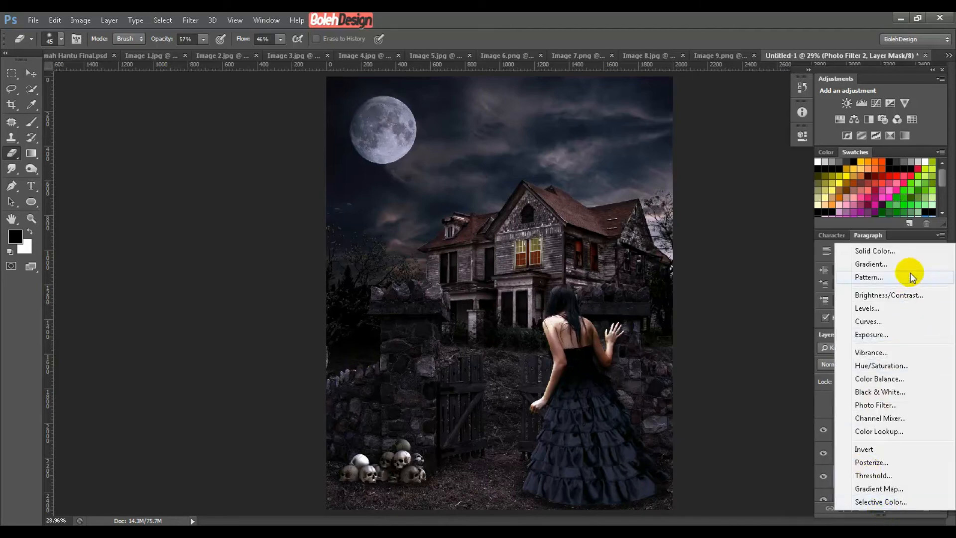
{"action": "left_click", "coordinate": [899, 253]}
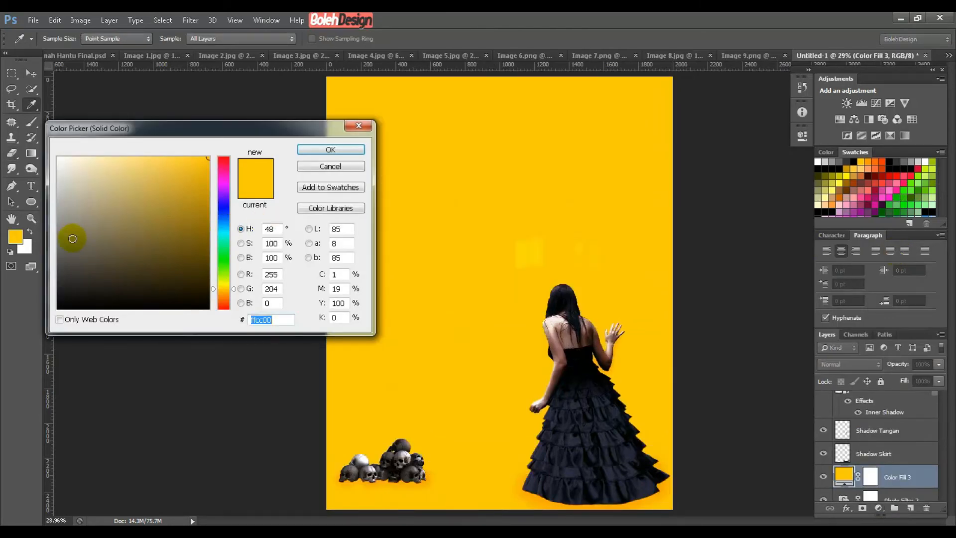
{"action": "left_click", "coordinate": [72, 274]}
{"action": "left_click_drag", "start_coordinate": [72, 274], "coordinate": [35, 339]}
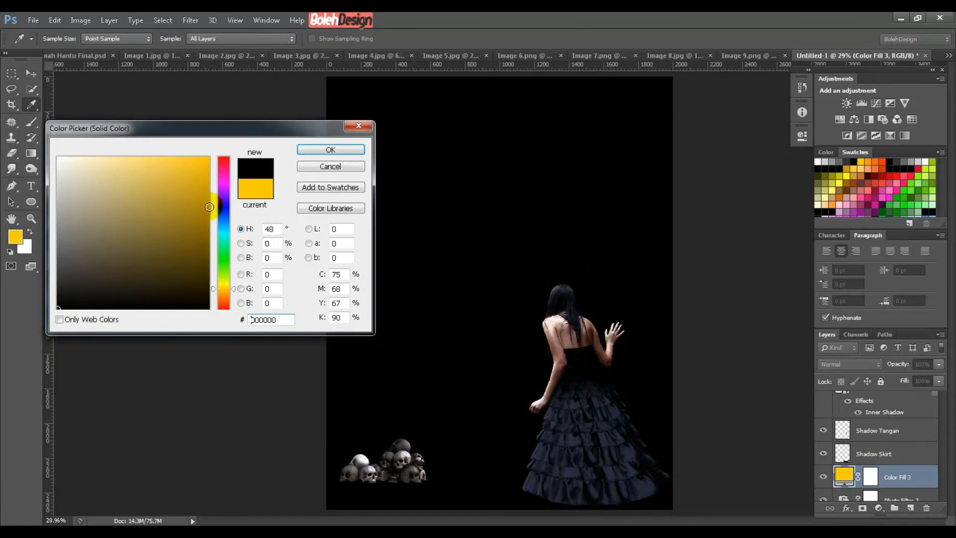
{"action": "left_click", "coordinate": [330, 150]}
{"action": "key", "text": "e"}
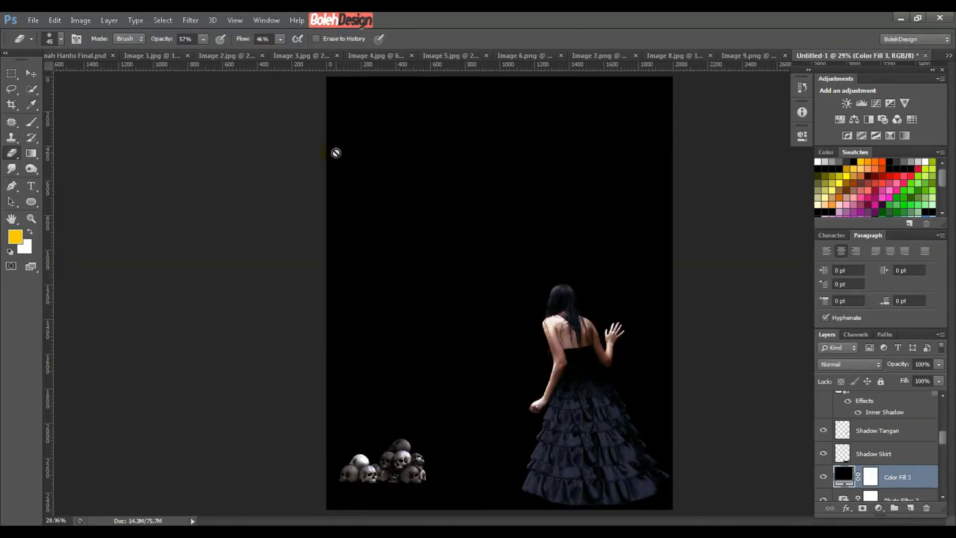
Step: Set the black fill layer to Hard Light blending and lower its opacity to darken the background
{"action": "left_click", "coordinate": [833, 365]}
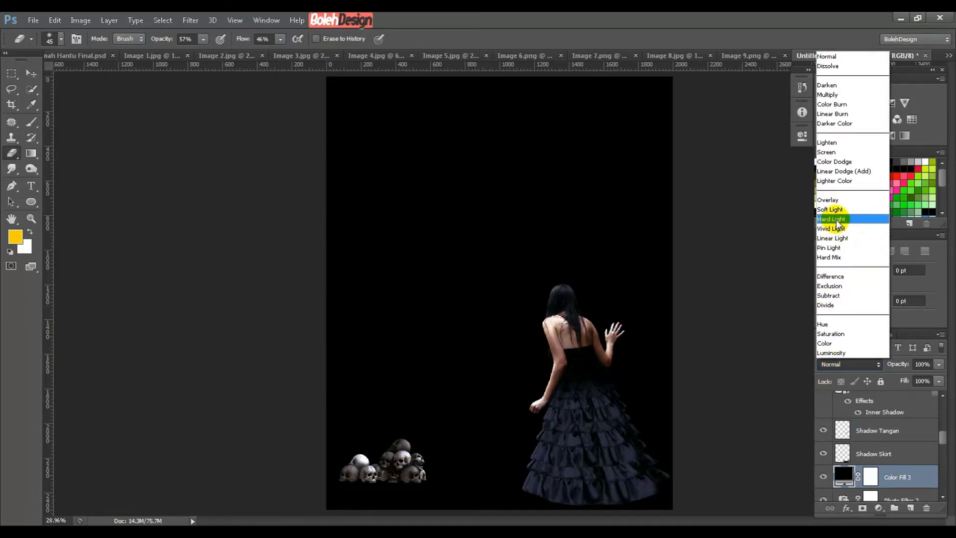
{"action": "left_click", "coordinate": [838, 220]}
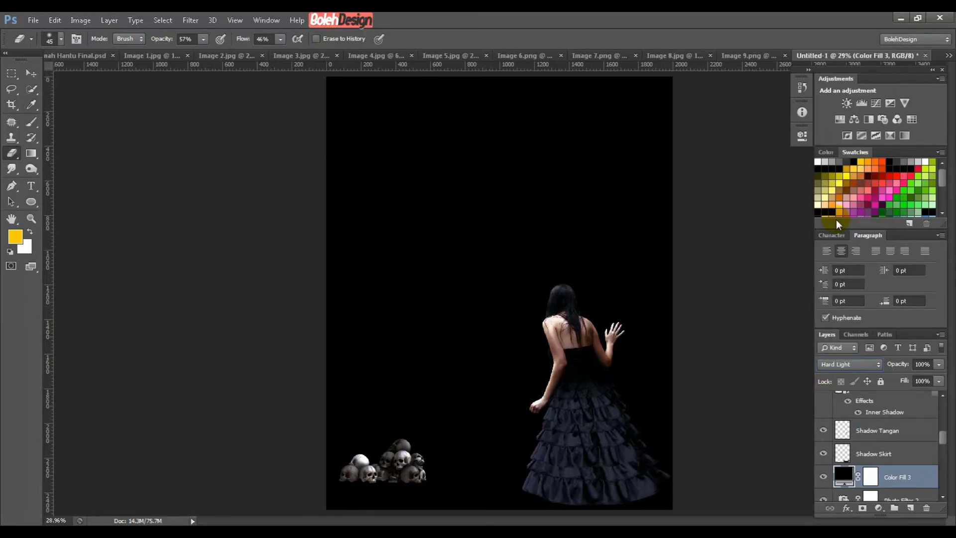
{"action": "left_click_drag", "start_coordinate": [909, 366], "coordinate": [871, 352]}
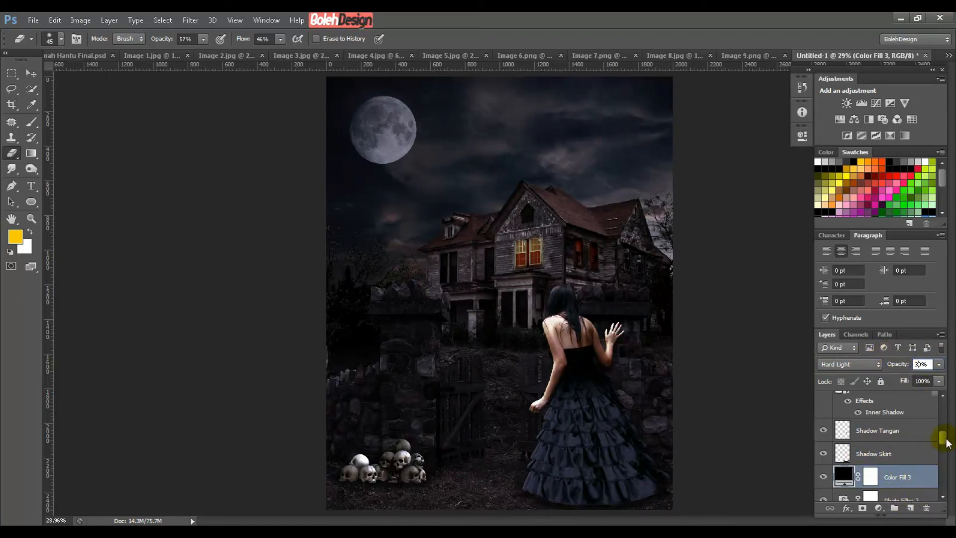
Step: Add a Gradient fill layer above the black fill layer using the Black, White preset
{"action": "left_click_drag", "start_coordinate": [946, 441], "coordinate": [946, 448]}
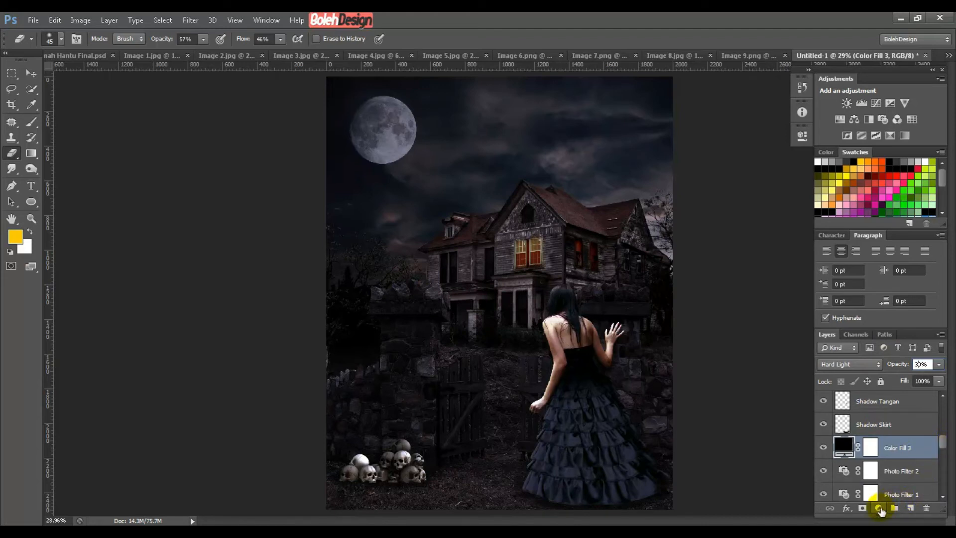
{"action": "left_click", "coordinate": [880, 508]}
{"action": "left_click", "coordinate": [881, 261]}
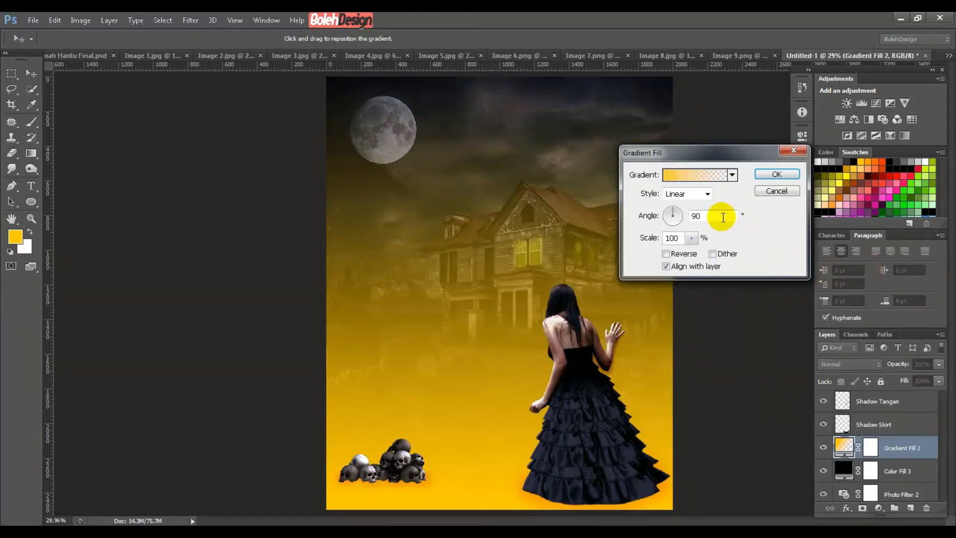
{"action": "left_click", "coordinate": [687, 180]}
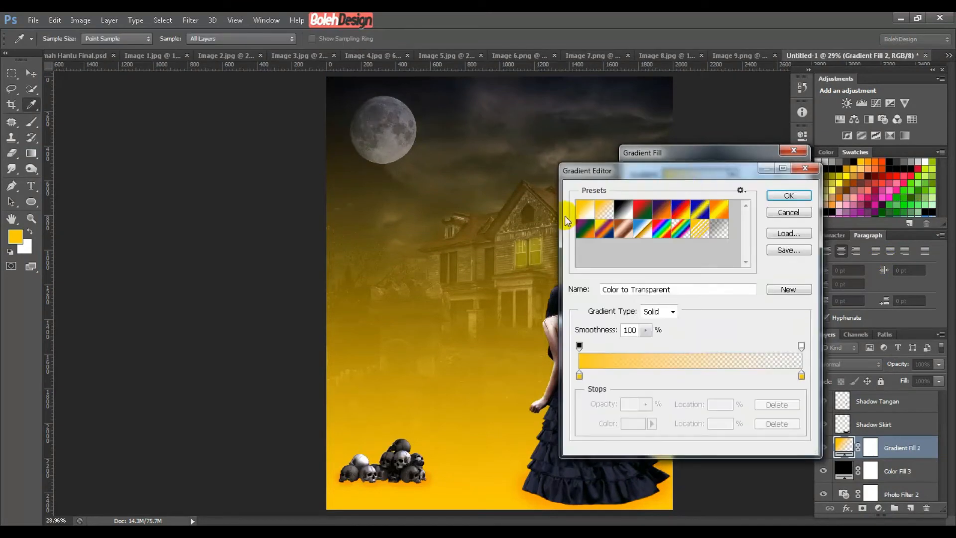
{"action": "left_click", "coordinate": [621, 216]}
{"action": "left_click", "coordinate": [622, 215]}
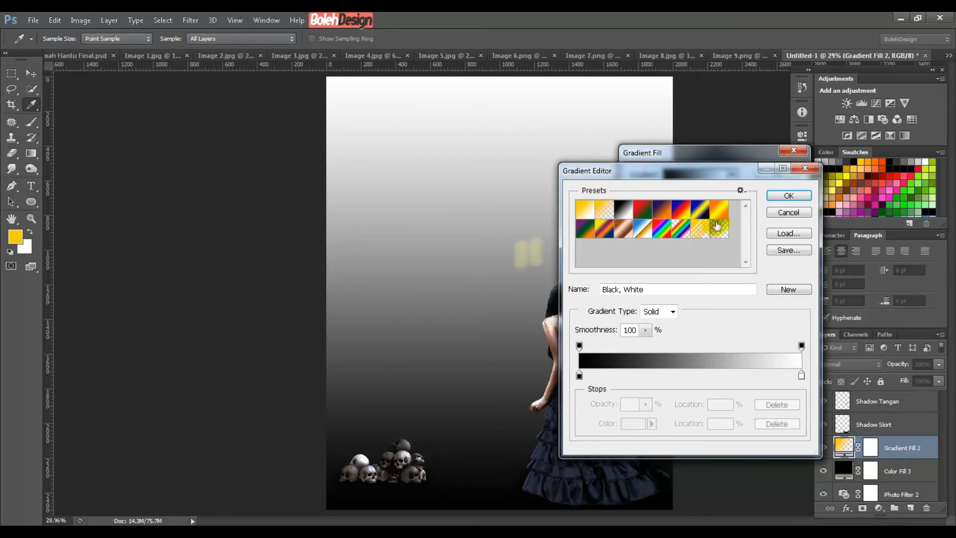
{"action": "left_click", "coordinate": [788, 196]}
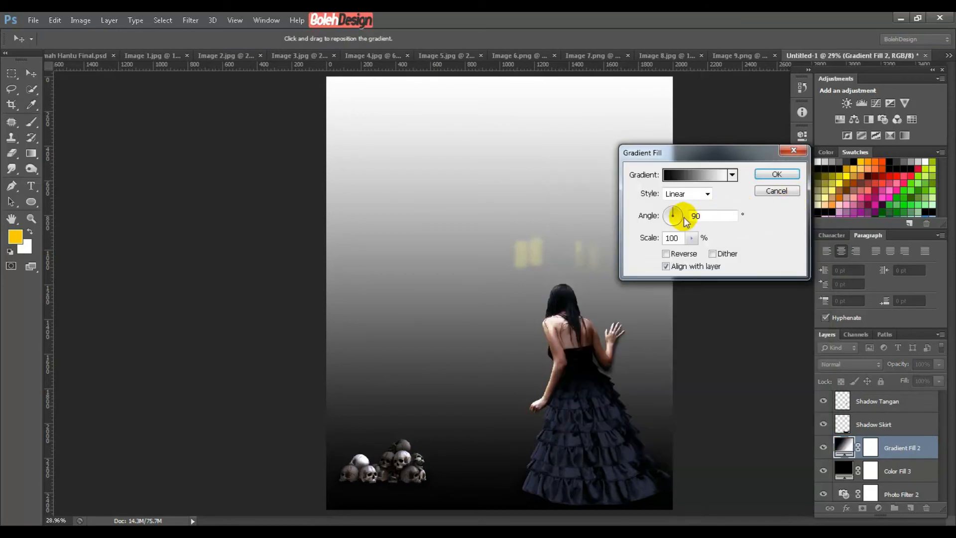
Step: Make the gradient fill Radial and reversed so that white is at the centre, and apply it
{"action": "left_click", "coordinate": [675, 196]}
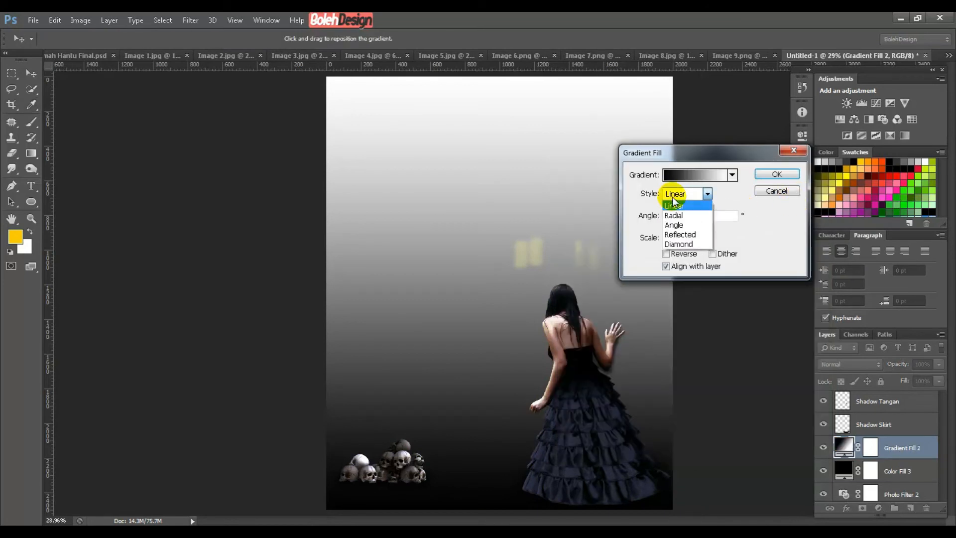
{"action": "left_click", "coordinate": [686, 214]}
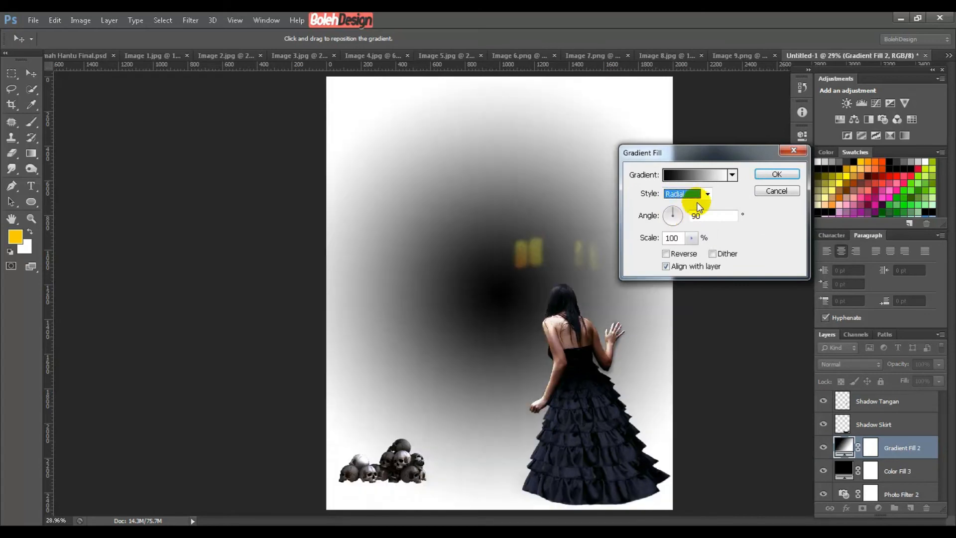
{"action": "left_click", "coordinate": [666, 254]}
{"action": "left_click", "coordinate": [665, 266]}
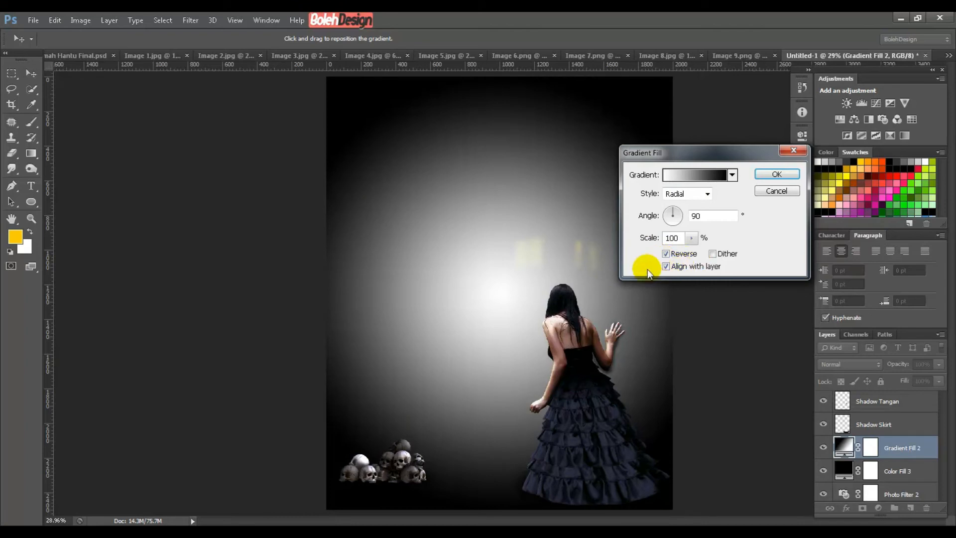
{"action": "left_click", "coordinate": [772, 175]}
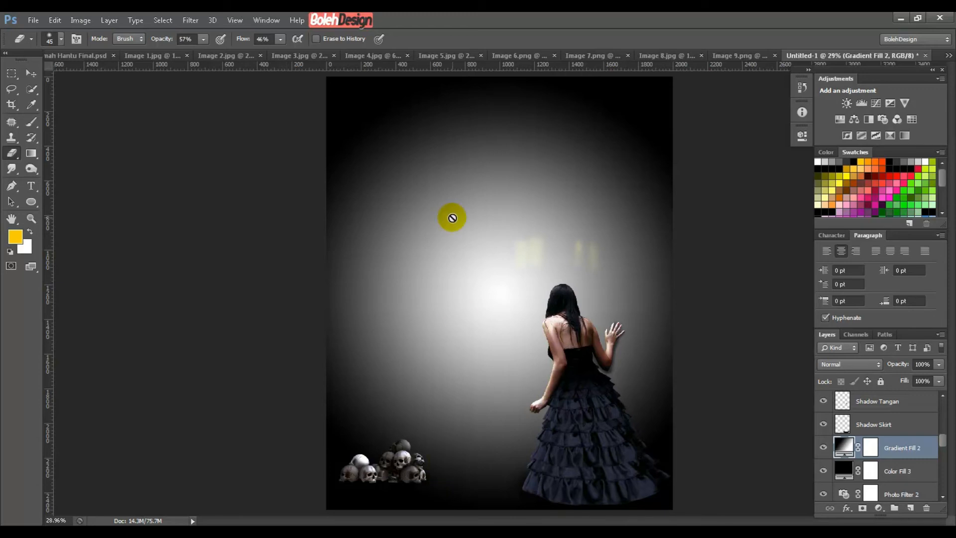
Step: Set the radial gradient fill layer to Overlay blending at 50% opacity
{"action": "left_click", "coordinate": [847, 364]}
{"action": "left_click", "coordinate": [842, 198]}
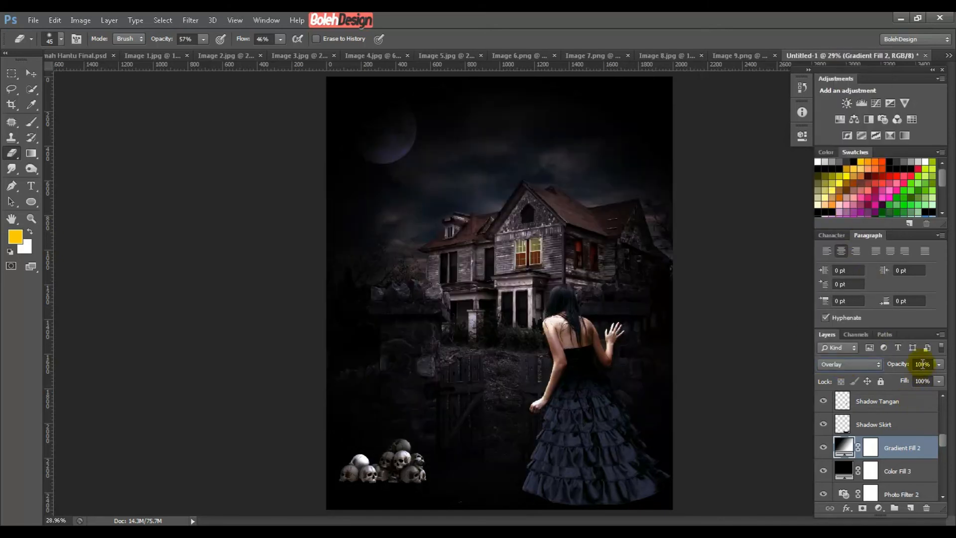
{"action": "left_click", "coordinate": [923, 364]}
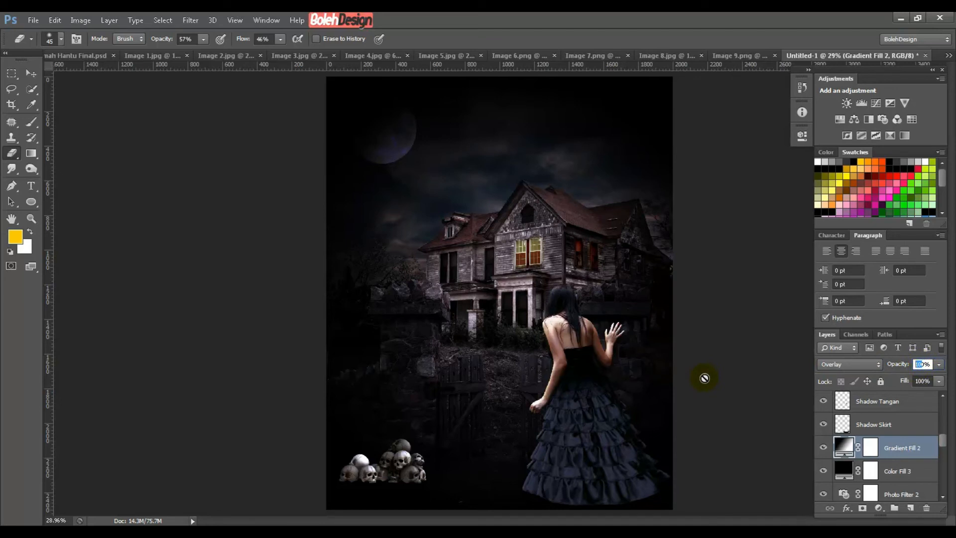
{"action": "type", "text": "50"}
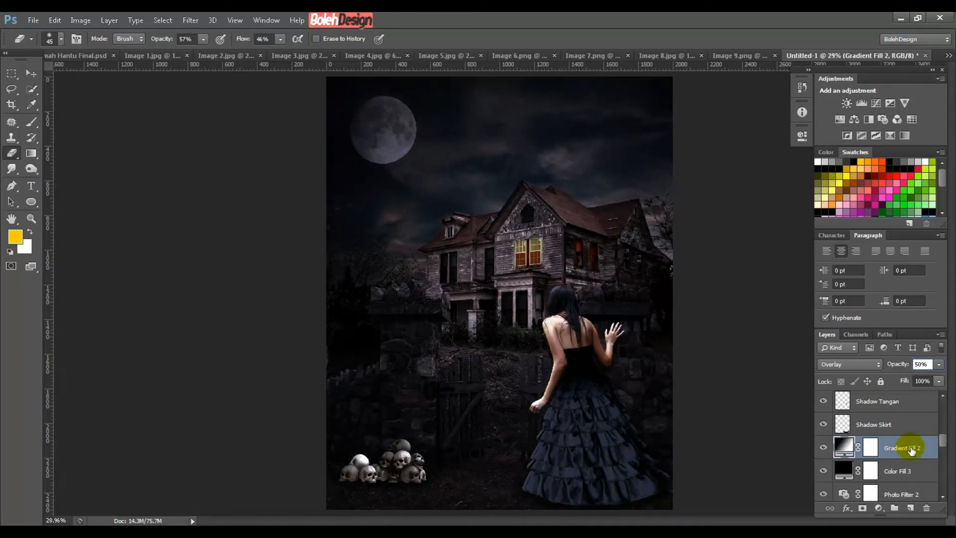
Step: Add a brown (996633) Solid Color fill layer directly above Layer 1
{"action": "left_click", "coordinate": [30, 72]}
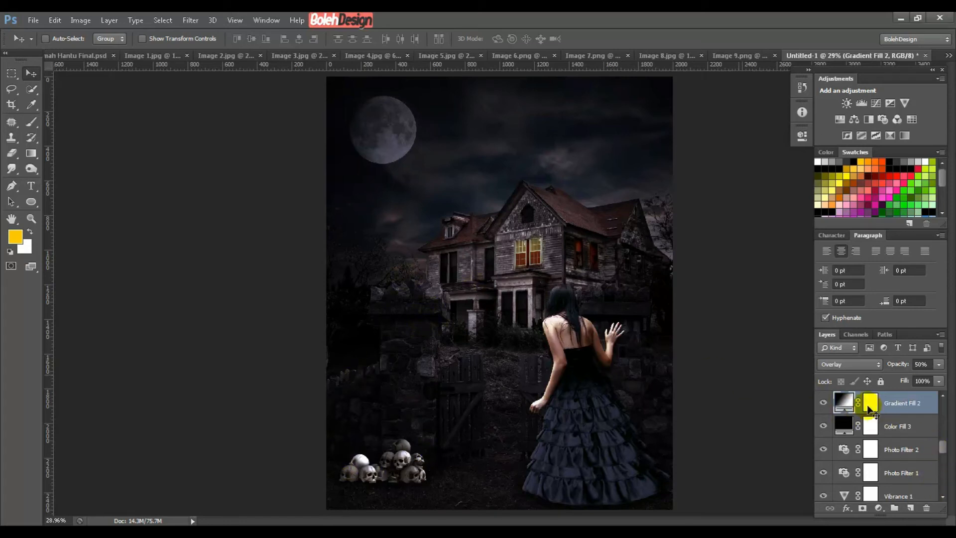
{"action": "left_click_drag", "start_coordinate": [945, 448], "coordinate": [942, 464]}
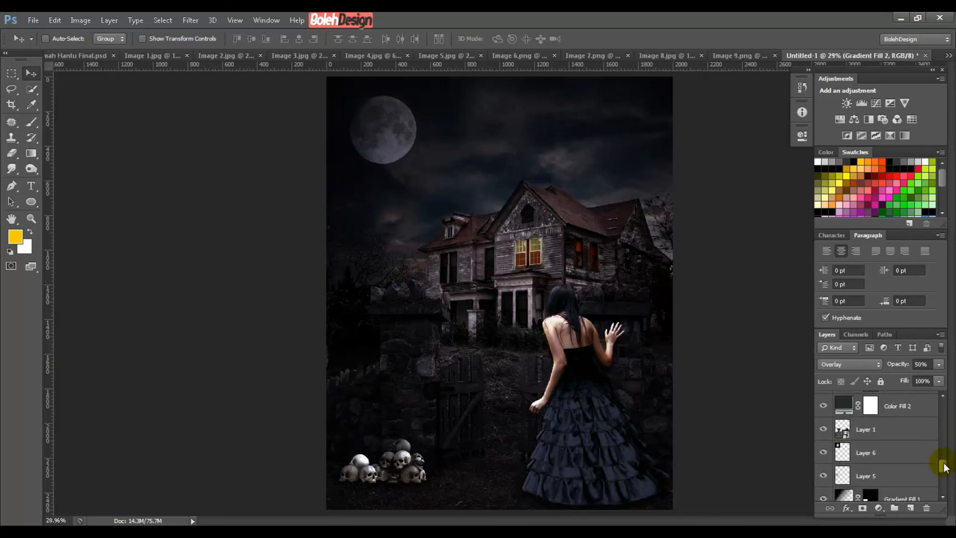
{"action": "left_click", "coordinate": [869, 431]}
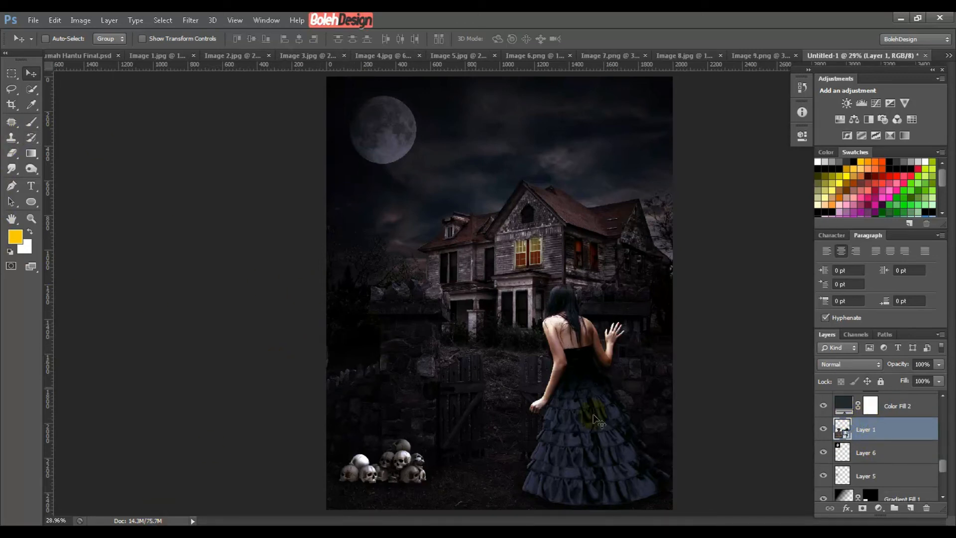
{"action": "left_click", "coordinate": [879, 508]}
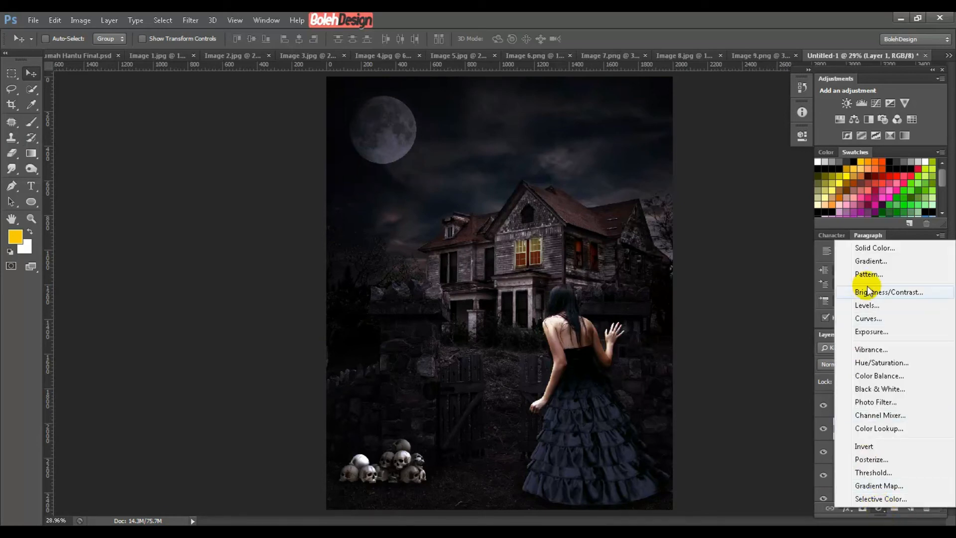
{"action": "left_click", "coordinate": [875, 248]}
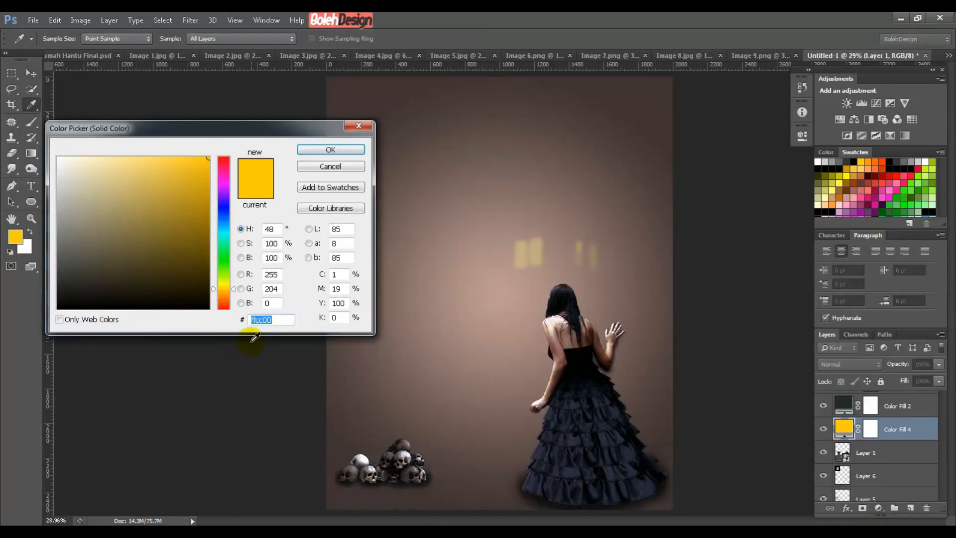
{"action": "type", "text": "996633"}
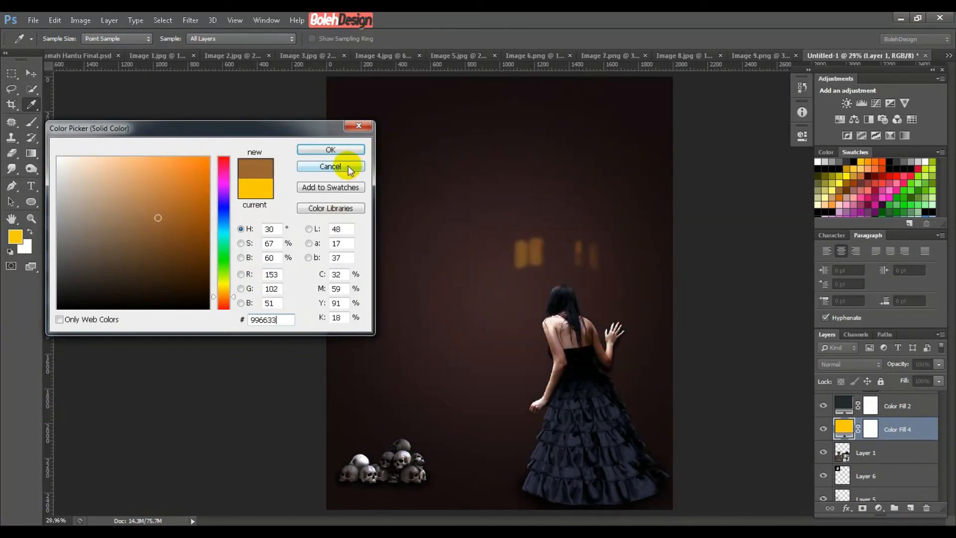
{"action": "left_click", "coordinate": [343, 151]}
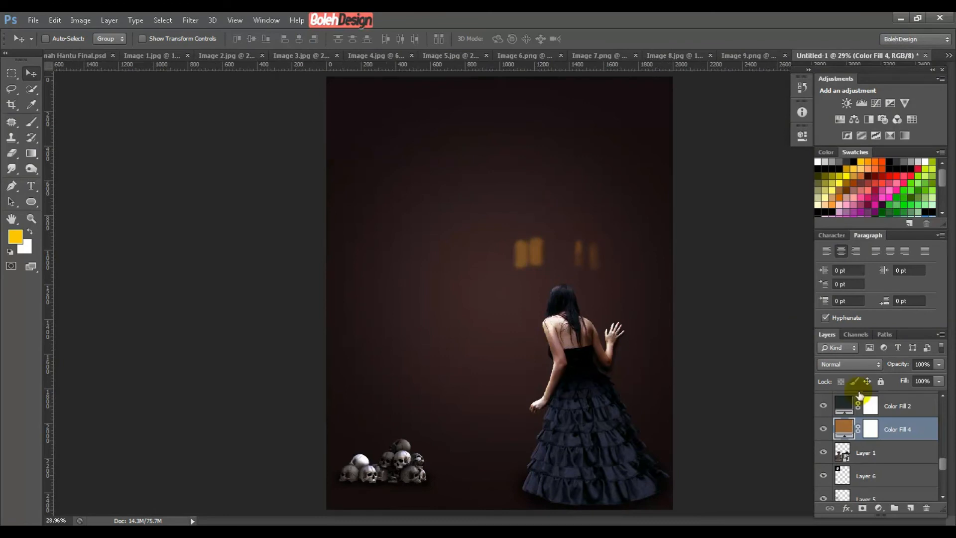
Step: Invert the brown fill layer's mask to hide the colour over the whole image
{"action": "left_click", "coordinate": [857, 429]}
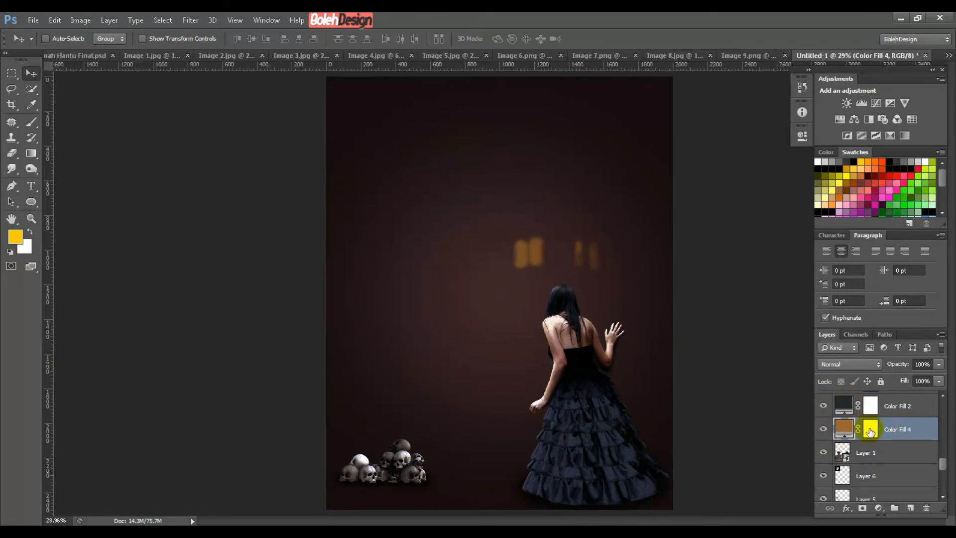
{"action": "double_click", "coordinate": [870, 433]}
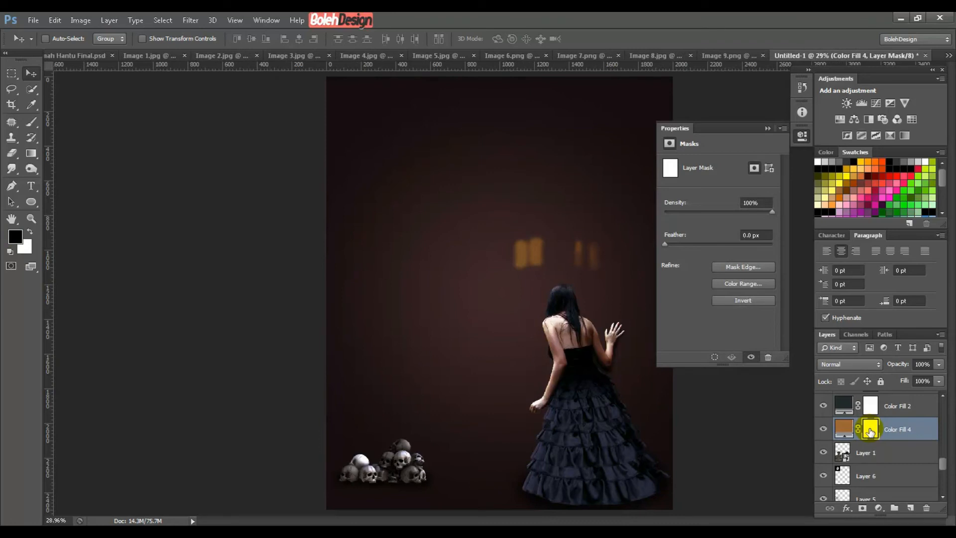
{"action": "left_click", "coordinate": [744, 300]}
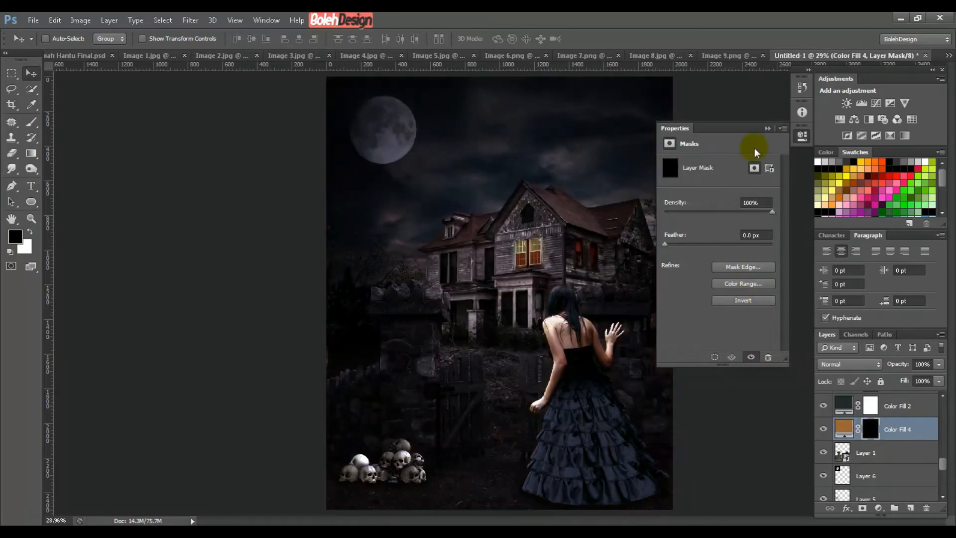
{"action": "left_click", "coordinate": [767, 129]}
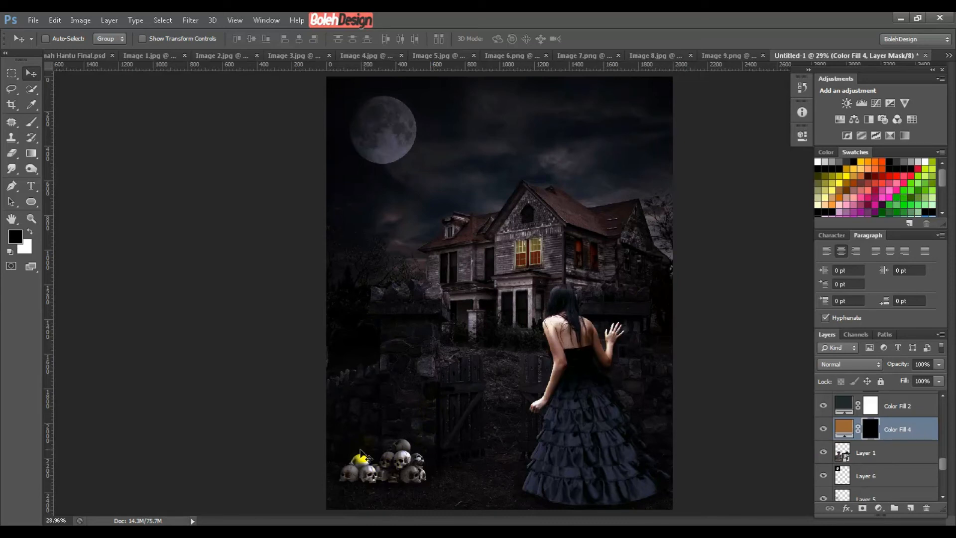
Step: Paint white on the brown fill's mask with a 100% opacity brush, covering the stone pillar and wall behind the skulls
{"action": "left_click", "coordinate": [27, 125]}
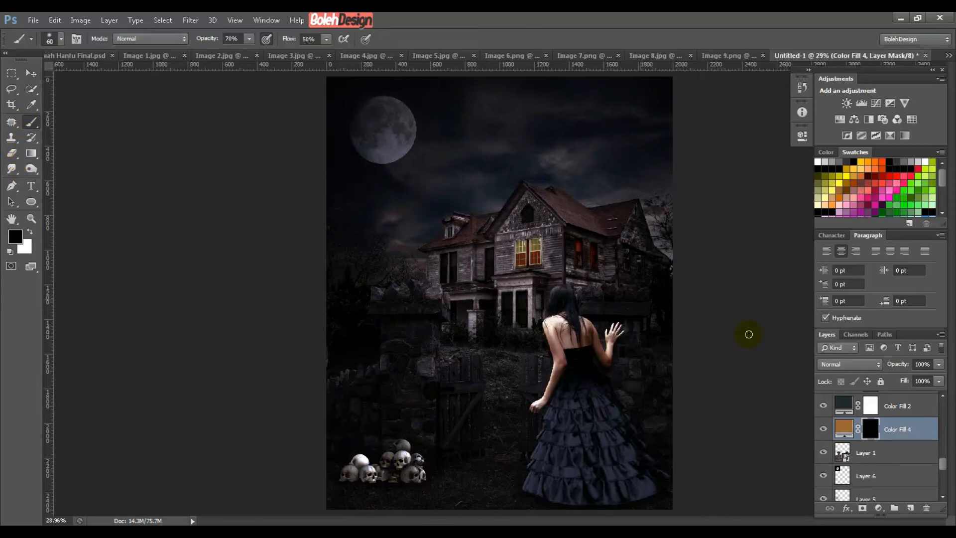
{"action": "left_click", "coordinate": [32, 233]}
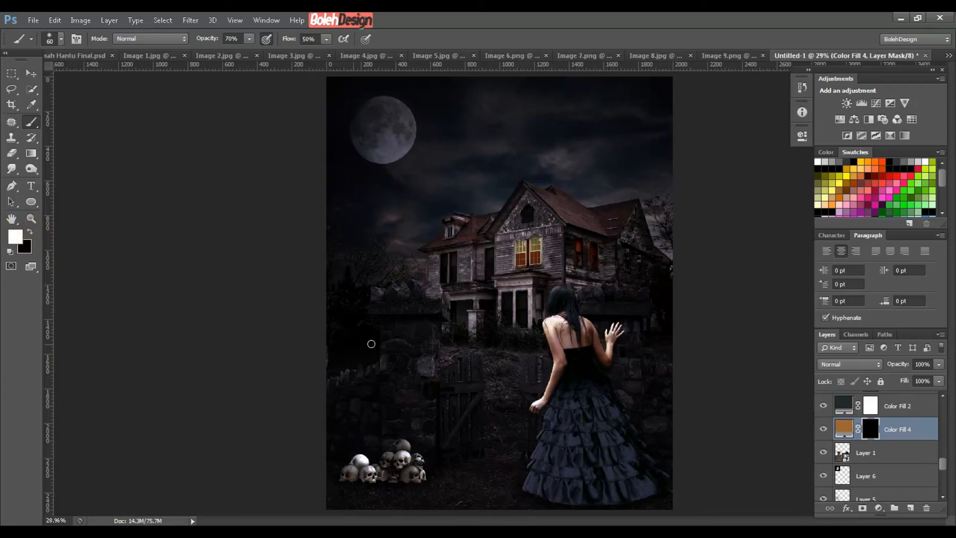
{"action": "left_click_drag", "start_coordinate": [205, 42], "coordinate": [249, 45]}
{"action": "key", "text": "bracketright"}
{"action": "key", "text": "bracketright"}
{"action": "mouse_move", "coordinate": [407, 394]}
{"action": "left_mouse_down"}
{"action": "mouse_move", "coordinate": [394, 356]}
{"action": "mouse_move", "coordinate": [390, 367]}
{"action": "mouse_move", "coordinate": [389, 319]}
{"action": "mouse_move", "coordinate": [423, 344]}
{"action": "mouse_move", "coordinate": [414, 373]}
{"action": "mouse_move", "coordinate": [408, 319]}
{"action": "mouse_move", "coordinate": [419, 325]}
{"action": "mouse_move", "coordinate": [443, 301]}
{"action": "mouse_move", "coordinate": [378, 295]}
{"action": "mouse_move", "coordinate": [374, 305]}
{"action": "mouse_move", "coordinate": [384, 301]}
{"action": "mouse_move", "coordinate": [374, 310]}
{"action": "mouse_move", "coordinate": [373, 299]}
{"action": "mouse_move", "coordinate": [391, 308]}
{"action": "mouse_move", "coordinate": [400, 295]}
{"action": "mouse_move", "coordinate": [399, 312]}
{"action": "mouse_move", "coordinate": [406, 294]}
{"action": "mouse_move", "coordinate": [423, 315]}
{"action": "mouse_move", "coordinate": [426, 298]}
{"action": "mouse_move", "coordinate": [414, 287]}
{"action": "mouse_move", "coordinate": [424, 292]}
{"action": "mouse_move", "coordinate": [415, 331]}
{"action": "mouse_move", "coordinate": [431, 382]}
{"action": "mouse_move", "coordinate": [436, 360]}
{"action": "mouse_move", "coordinate": [420, 425]}
{"action": "mouse_move", "coordinate": [428, 422]}
{"action": "mouse_move", "coordinate": [426, 450]}
{"action": "left_mouse_up"}
{"action": "mouse_move", "coordinate": [362, 454]}
{"action": "left_mouse_down"}
{"action": "mouse_move", "coordinate": [354, 405]}
{"action": "mouse_move", "coordinate": [370, 387]}
{"action": "mouse_move", "coordinate": [347, 389]}
{"action": "mouse_move", "coordinate": [344, 376]}
{"action": "mouse_move", "coordinate": [334, 389]}
{"action": "mouse_move", "coordinate": [337, 408]}
{"action": "mouse_move", "coordinate": [357, 409]}
{"action": "mouse_move", "coordinate": [378, 363]}
{"action": "left_mouse_up"}
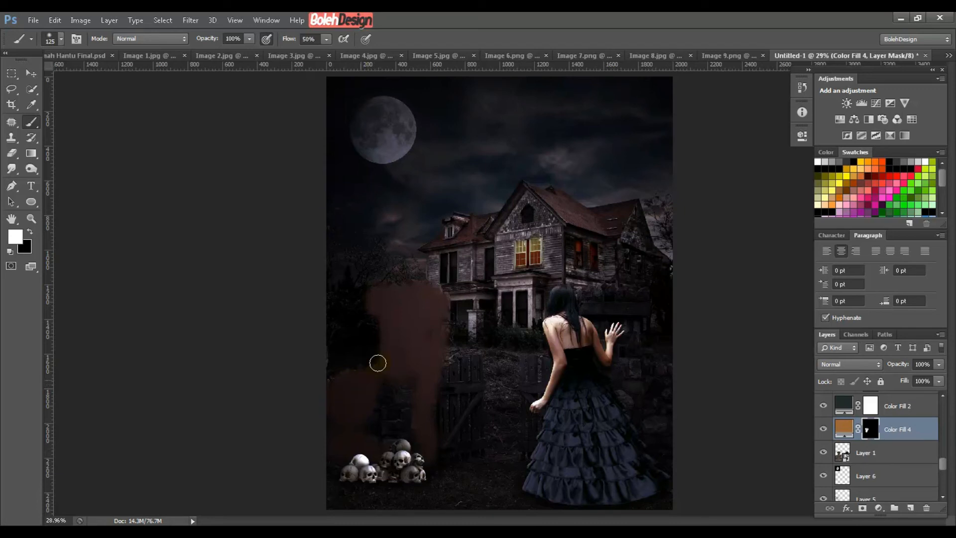
{"action": "mouse_move", "coordinate": [373, 426]}
{"action": "left_mouse_down"}
{"action": "mouse_move", "coordinate": [412, 369]}
{"action": "mouse_move", "coordinate": [419, 419]}
{"action": "mouse_move", "coordinate": [385, 441]}
{"action": "left_mouse_up"}
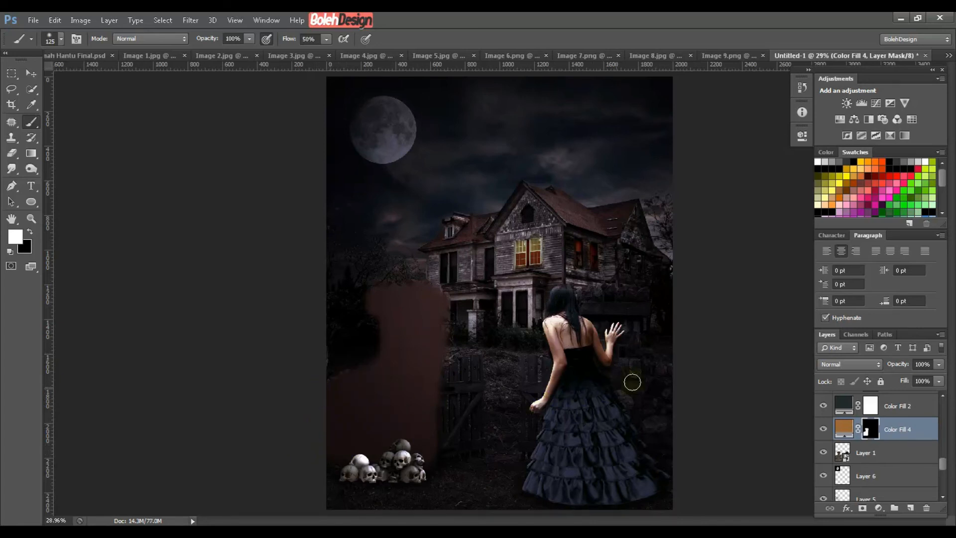
Step: Paint the mask white over the stone pillar and wall beside the woman, and enlarge the brush to 175 px
{"action": "mouse_move", "coordinate": [585, 313]}
{"action": "left_mouse_down"}
{"action": "mouse_move", "coordinate": [587, 293]}
{"action": "mouse_move", "coordinate": [646, 296]}
{"action": "mouse_move", "coordinate": [642, 312]}
{"action": "mouse_move", "coordinate": [621, 312]}
{"action": "mouse_move", "coordinate": [631, 315]}
{"action": "mouse_move", "coordinate": [628, 302]}
{"action": "mouse_move", "coordinate": [607, 298]}
{"action": "mouse_move", "coordinate": [608, 312]}
{"action": "mouse_move", "coordinate": [616, 306]}
{"action": "mouse_move", "coordinate": [624, 325]}
{"action": "mouse_move", "coordinate": [633, 320]}
{"action": "mouse_move", "coordinate": [608, 311]}
{"action": "mouse_move", "coordinate": [609, 346]}
{"action": "mouse_move", "coordinate": [586, 298]}
{"action": "mouse_move", "coordinate": [638, 300]}
{"action": "mouse_move", "coordinate": [632, 378]}
{"action": "mouse_move", "coordinate": [665, 375]}
{"action": "mouse_move", "coordinate": [638, 384]}
{"action": "mouse_move", "coordinate": [651, 397]}
{"action": "mouse_move", "coordinate": [640, 432]}
{"action": "mouse_move", "coordinate": [648, 440]}
{"action": "mouse_move", "coordinate": [632, 395]}
{"action": "mouse_move", "coordinate": [613, 375]}
{"action": "mouse_move", "coordinate": [610, 396]}
{"action": "mouse_move", "coordinate": [620, 385]}
{"action": "mouse_move", "coordinate": [580, 355]}
{"action": "mouse_move", "coordinate": [623, 398]}
{"action": "mouse_move", "coordinate": [660, 381]}
{"action": "mouse_move", "coordinate": [648, 374]}
{"action": "mouse_move", "coordinate": [667, 418]}
{"action": "mouse_move", "coordinate": [645, 375]}
{"action": "mouse_move", "coordinate": [660, 363]}
{"action": "mouse_move", "coordinate": [671, 371]}
{"action": "mouse_move", "coordinate": [666, 405]}
{"action": "mouse_move", "coordinate": [636, 431]}
{"action": "left_mouse_up"}
{"action": "key", "text": "bracketright"}
{"action": "key", "text": "bracketright"}
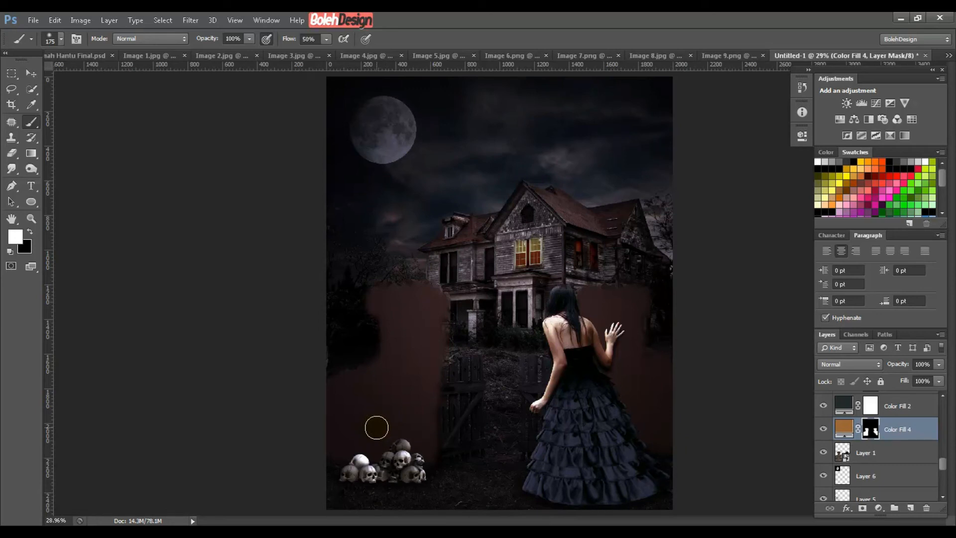
Step: Set the brown fill layer to Color Dodge blending at 20% opacity and compare the image with and without it
{"action": "left_click", "coordinate": [841, 365]}
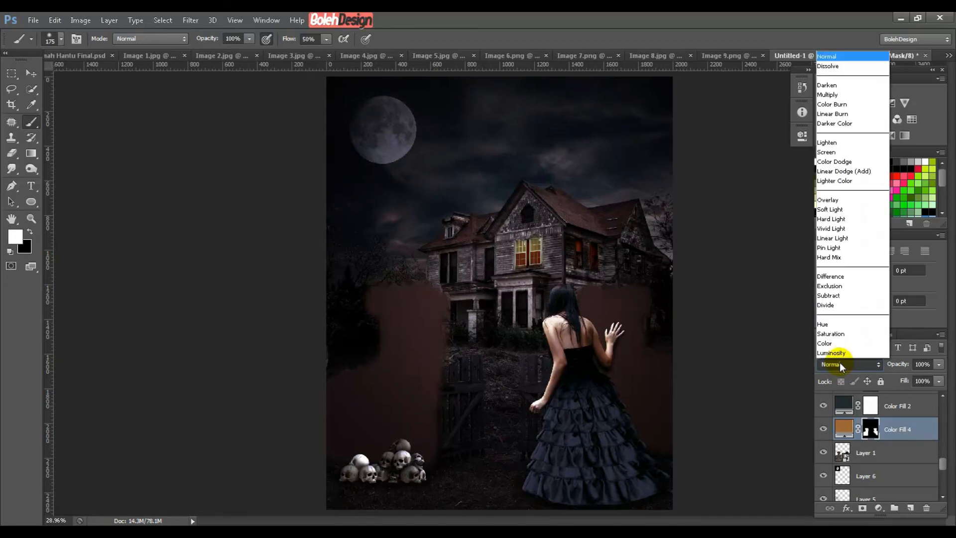
{"action": "left_click", "coordinate": [851, 162]}
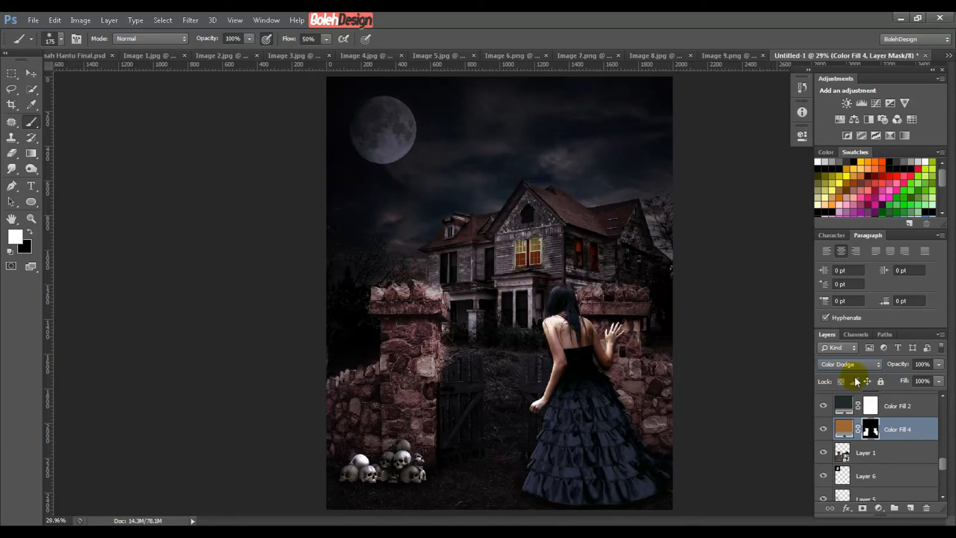
{"action": "left_click_drag", "start_coordinate": [922, 364], "coordinate": [871, 371]}
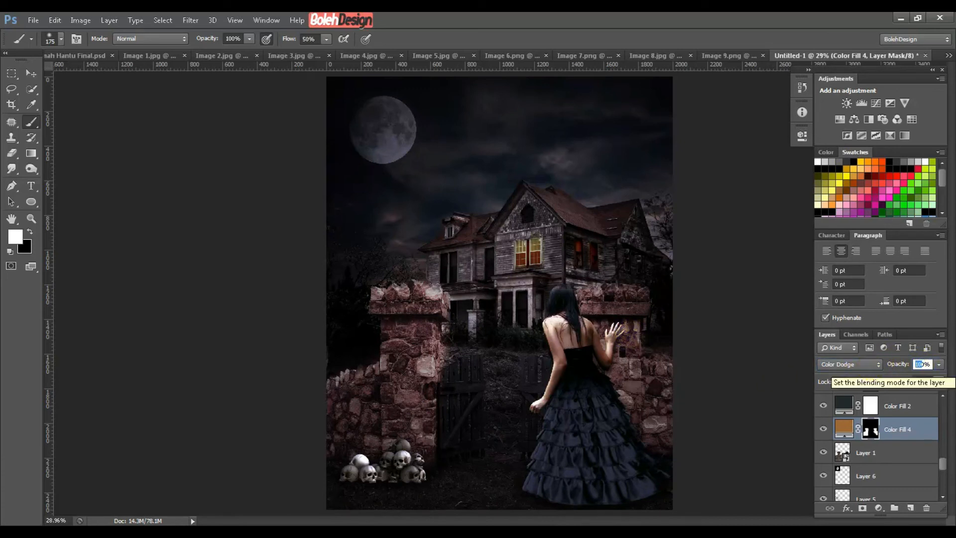
{"action": "type", "text": "2"}
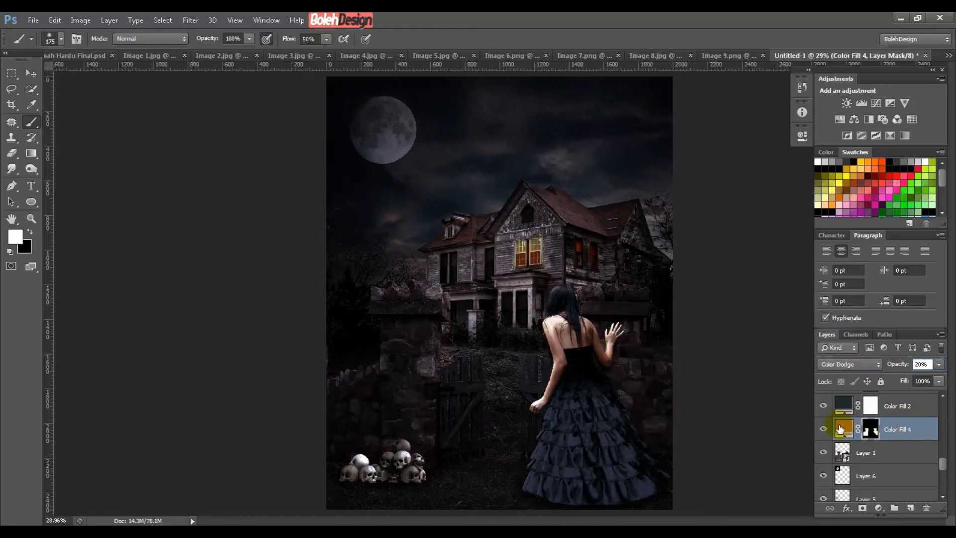
{"action": "left_click", "coordinate": [823, 429]}
{"action": "left_click", "coordinate": [823, 430]}
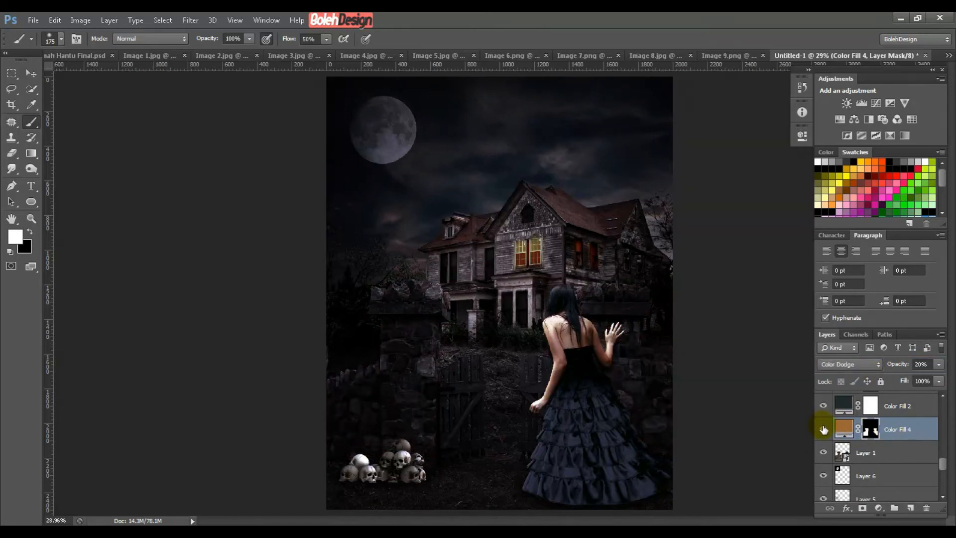
{"action": "left_click", "coordinate": [823, 429]}
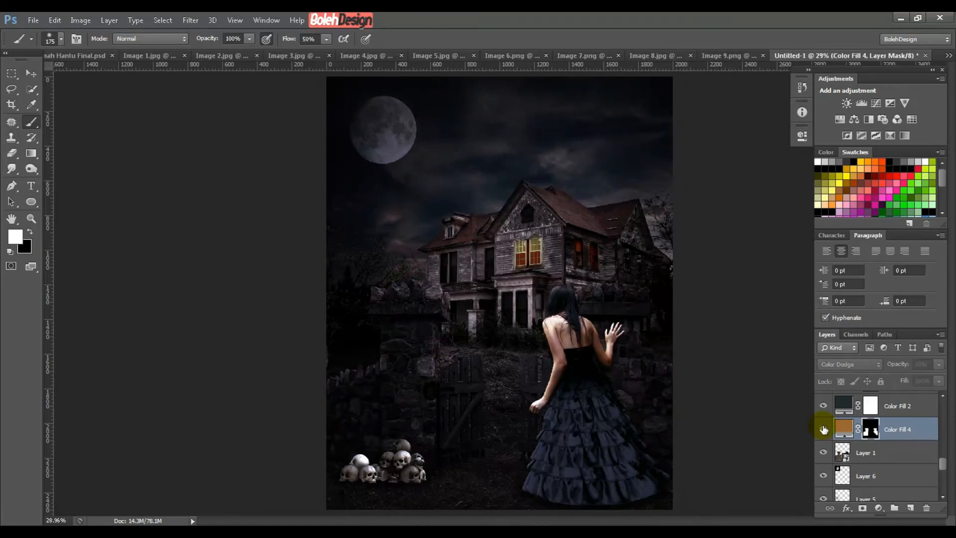
{"action": "left_click", "coordinate": [823, 429]}
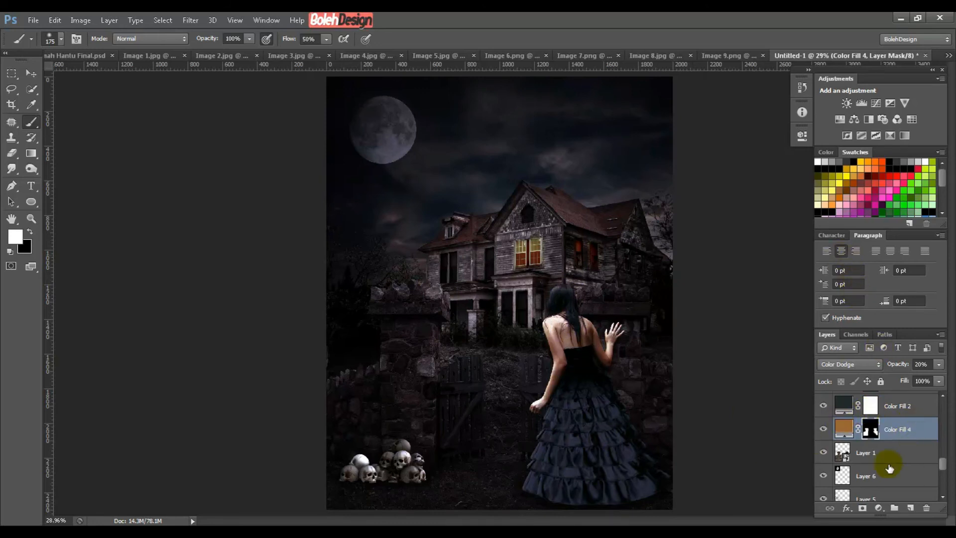
Step: Rename the topmost window glow layer as Cahaya Tingkap
{"action": "left_click", "coordinate": [897, 477]}
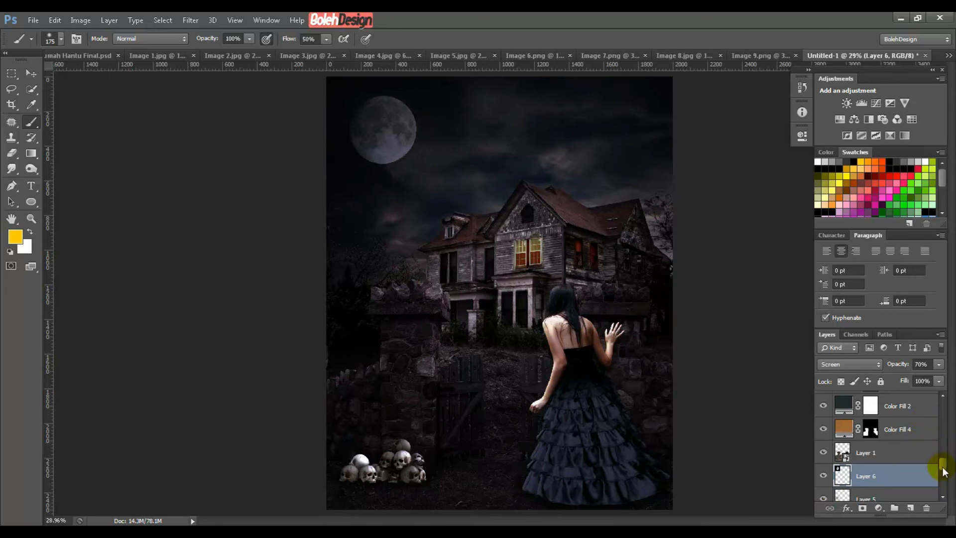
{"action": "left_click_drag", "start_coordinate": [942, 464], "coordinate": [944, 391]}
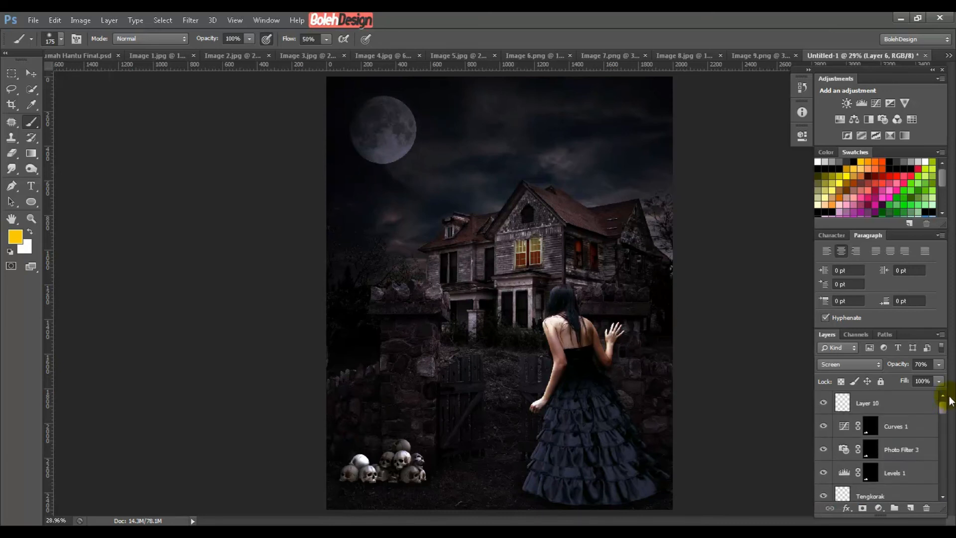
{"action": "left_click", "coordinate": [864, 413]}
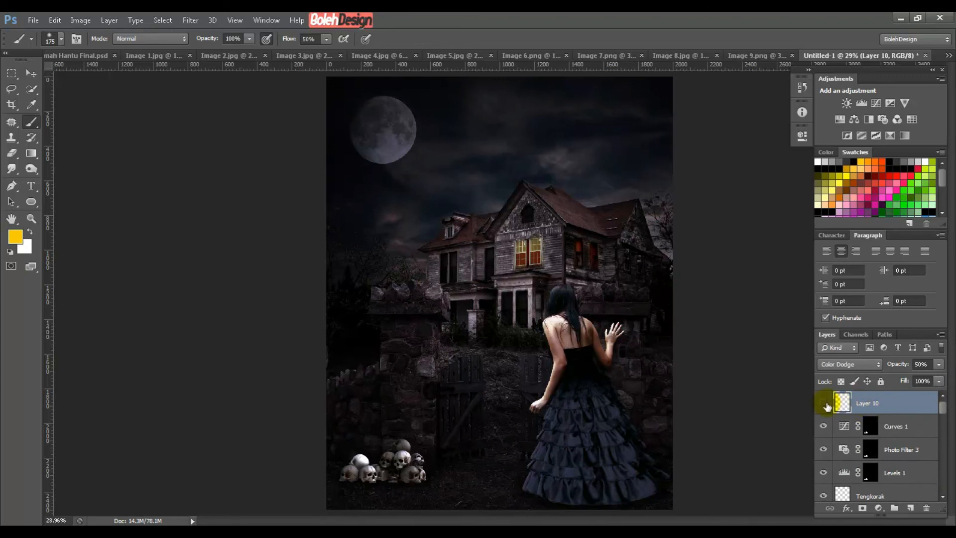
{"action": "left_click", "coordinate": [824, 404]}
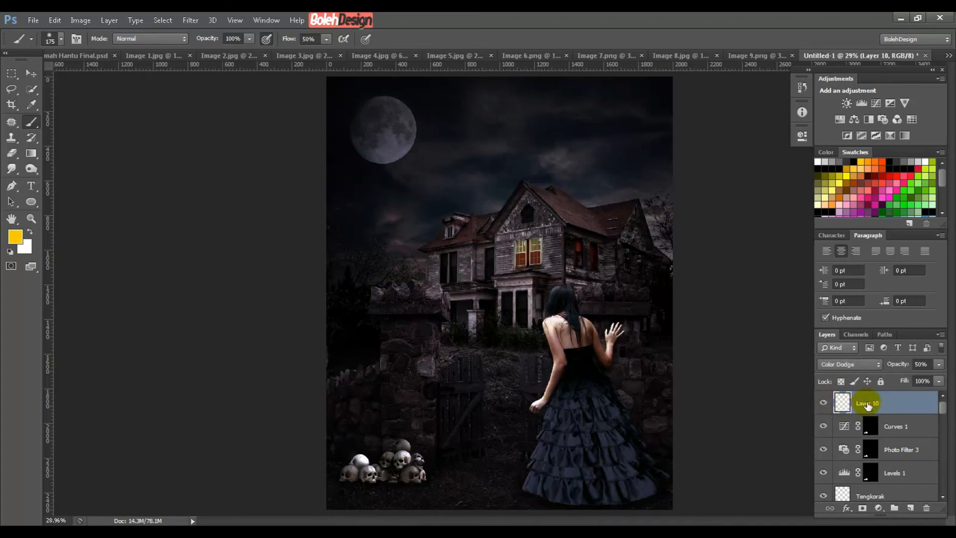
{"action": "double_click", "coordinate": [867, 403]}
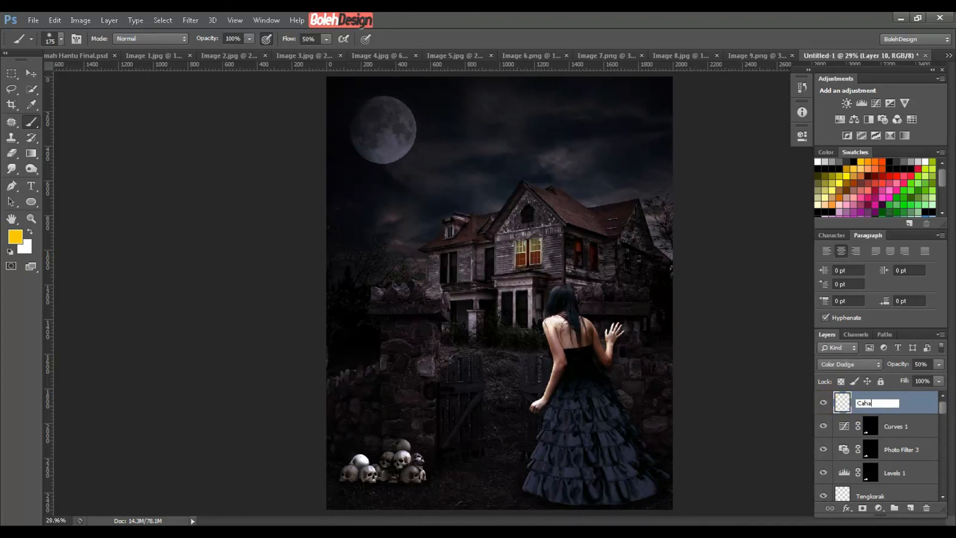
{"action": "left_click", "coordinate": [917, 402]}
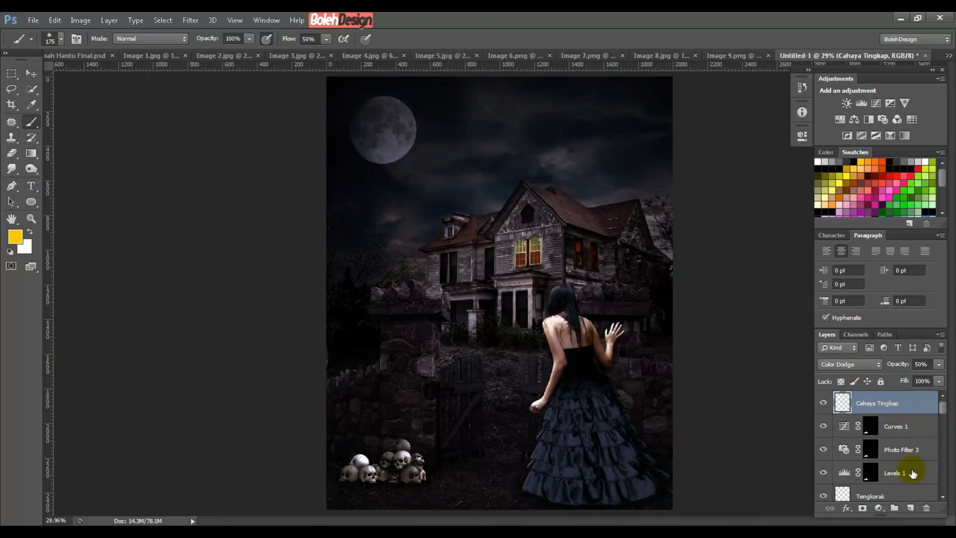
Step: Try a pale yellow #FFFFCC glow over the moon on a new layer, using a brush enlarged to 500 px
{"action": "left_click", "coordinate": [910, 508]}
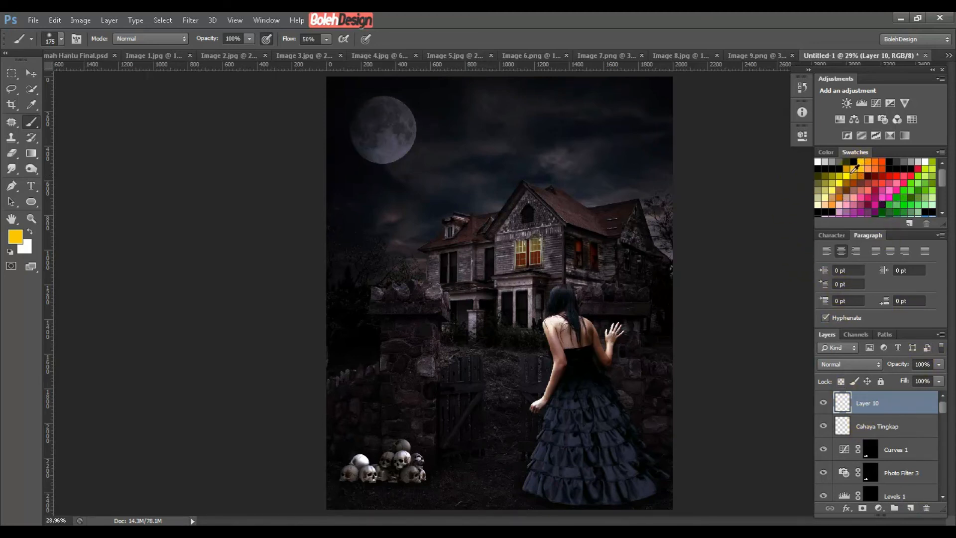
{"action": "left_click", "coordinate": [820, 204]}
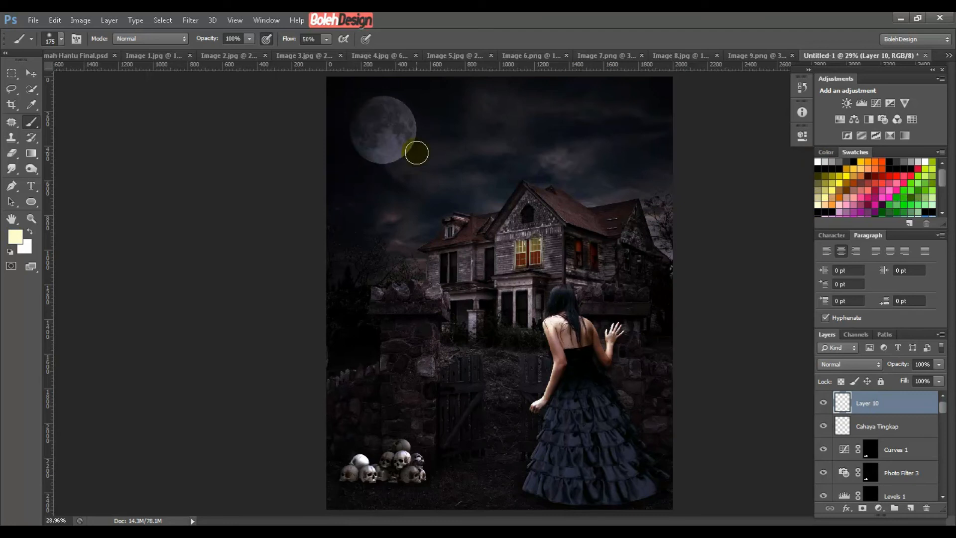
{"action": "key", "text": "bracketright"}
{"action": "key", "text": "bracketright"}
{"action": "key", "text": "bracketright"}
{"action": "key", "text": "bracketright"}
{"action": "key", "text": "bracketright"}
{"action": "key", "text": "bracketright"}
{"action": "key", "text": "bracketright"}
{"action": "key", "text": "bracketright"}
{"action": "key", "text": "bracketright"}
{"action": "key", "text": "bracketright"}
{"action": "key", "text": "bracketright"}
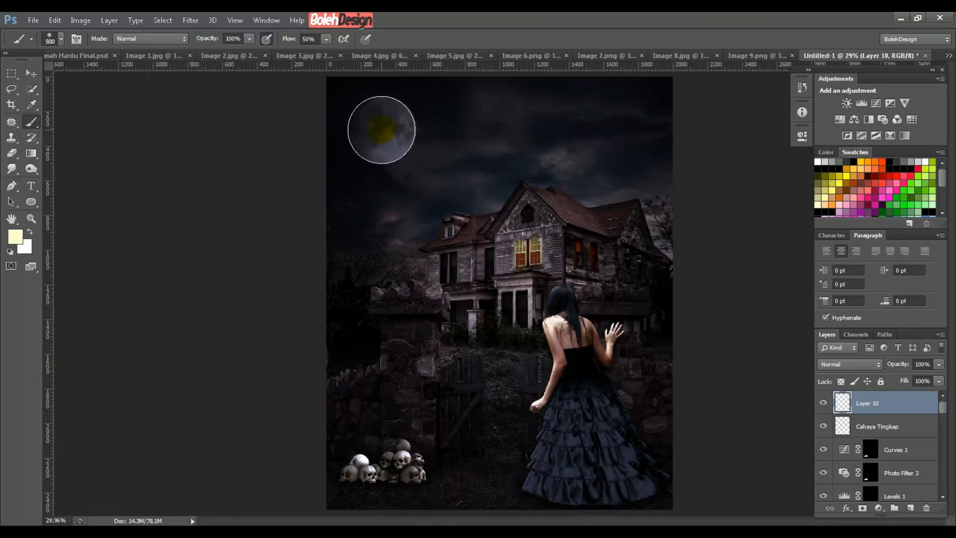
{"action": "left_click", "coordinate": [381, 130]}
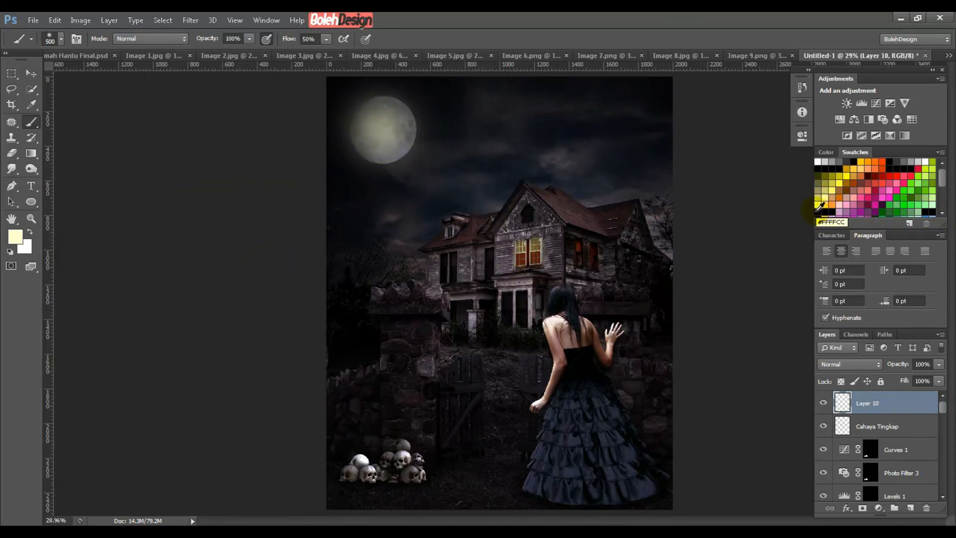
Step: Try Color Dodge blending on the pale yellow moon glow layer and delete that layer
{"action": "left_click", "coordinate": [843, 369]}
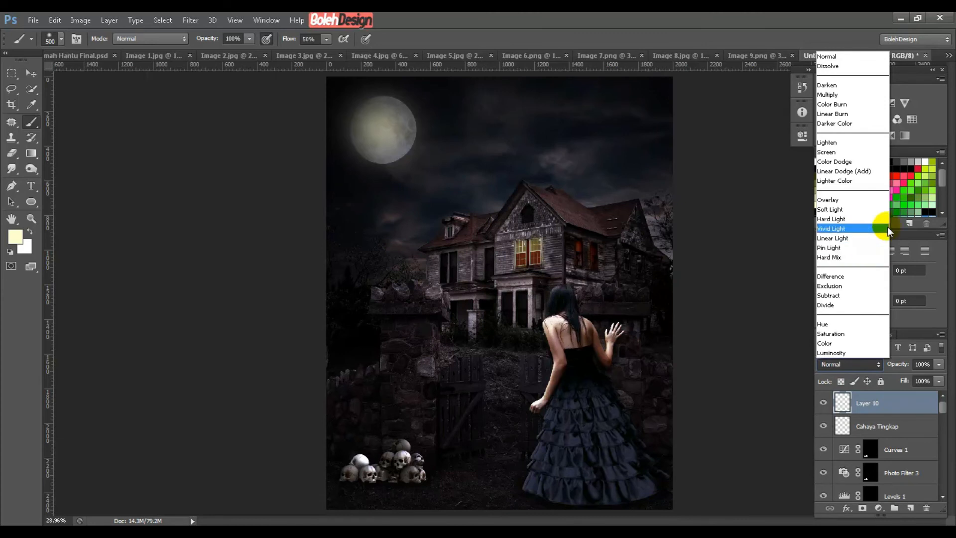
{"action": "left_click", "coordinate": [853, 162]}
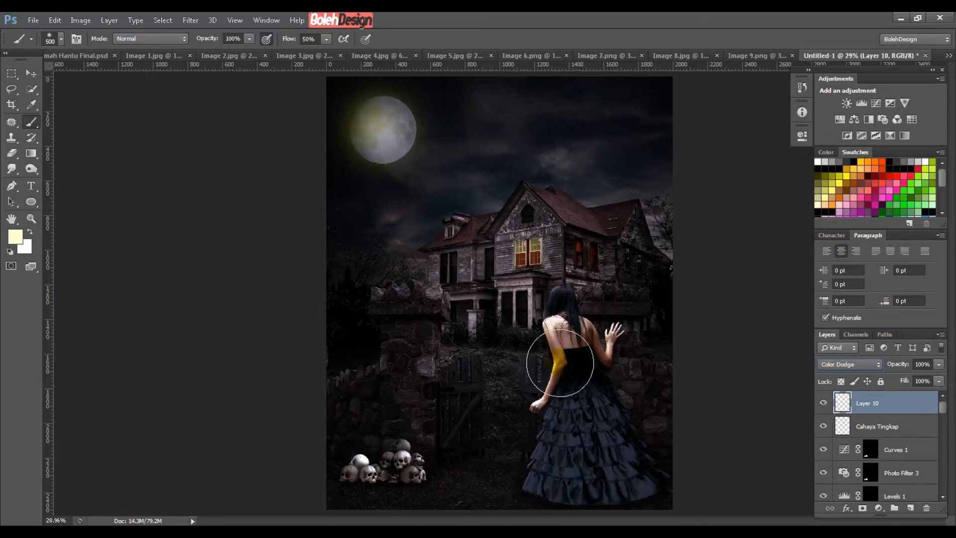
{"action": "mouse_move", "coordinate": [897, 364]}
{"action": "left_mouse_down"}
{"action": "mouse_move", "coordinate": [888, 368]}
{"action": "mouse_move", "coordinate": [953, 371]}
{"action": "left_mouse_up"}
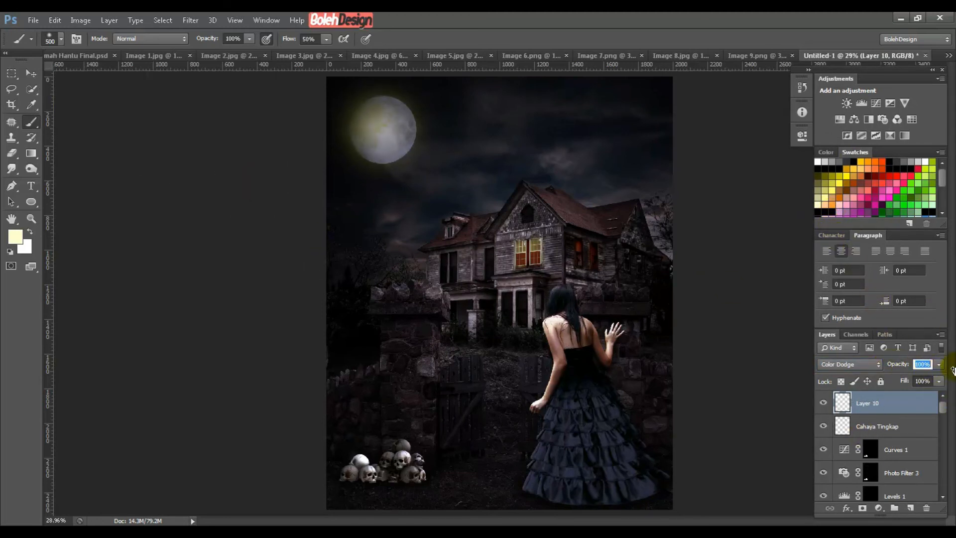
{"action": "left_click", "coordinate": [381, 149]}
{"action": "key", "text": "ctrl+z"}
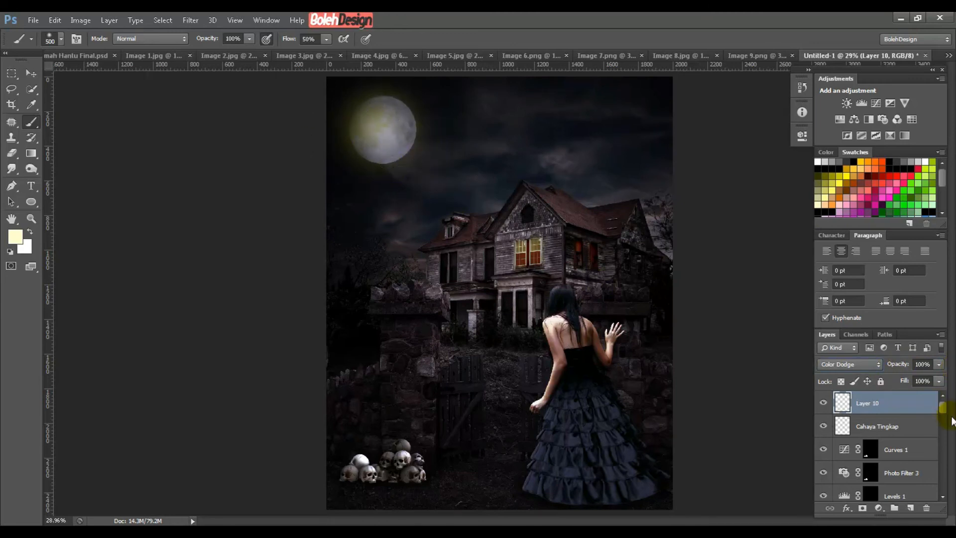
{"action": "left_click_drag", "start_coordinate": [907, 405], "coordinate": [926, 508]}
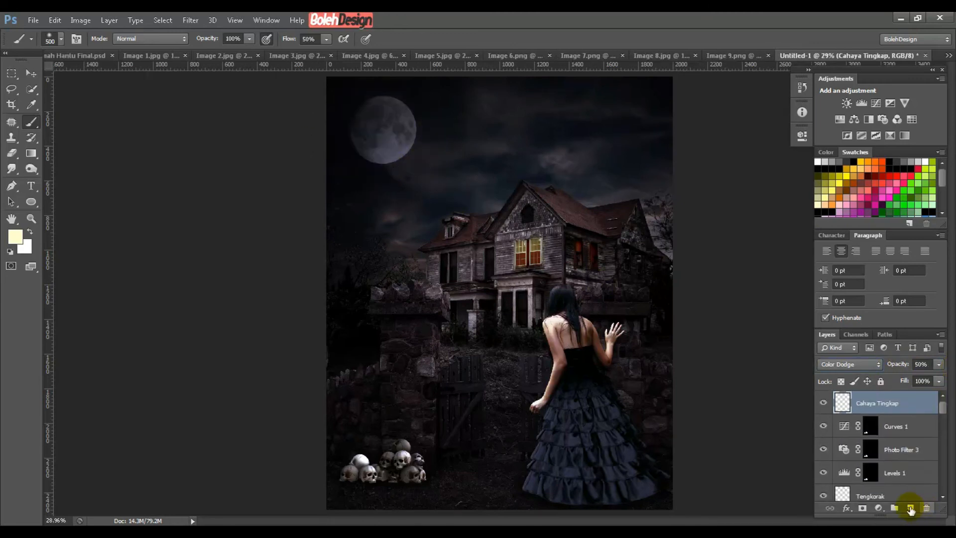
Step: Dab white over the moon with the 500 px brush on a new layer above Cahaya Tingkap and set it to Color Dodge
{"action": "left_click", "coordinate": [911, 508]}
{"action": "key", "text": "ctrl+z"}
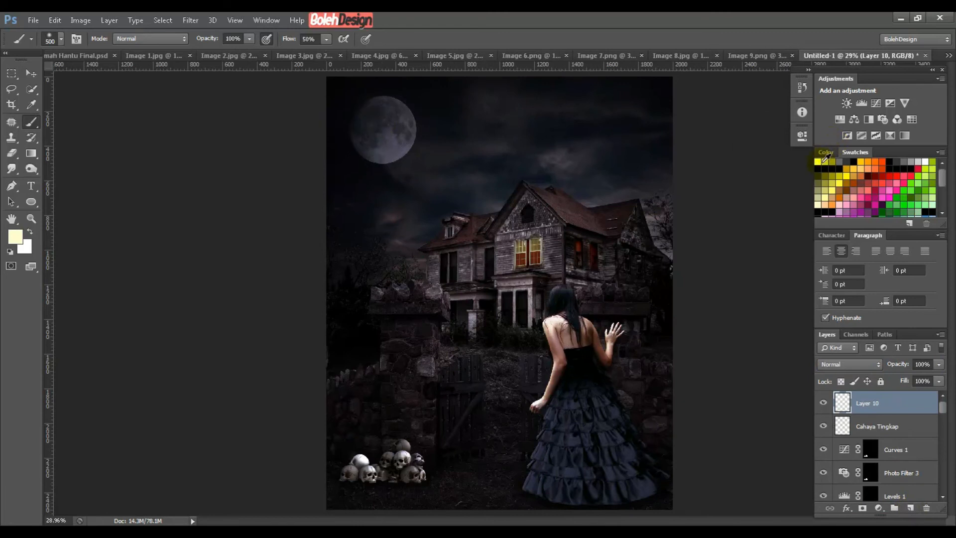
{"action": "left_click", "coordinate": [816, 164]}
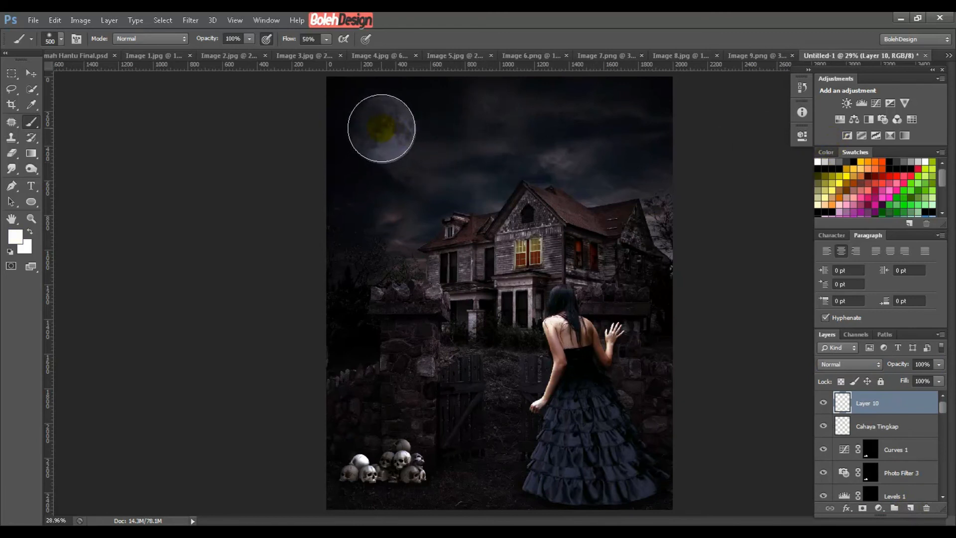
{"action": "left_click", "coordinate": [384, 128]}
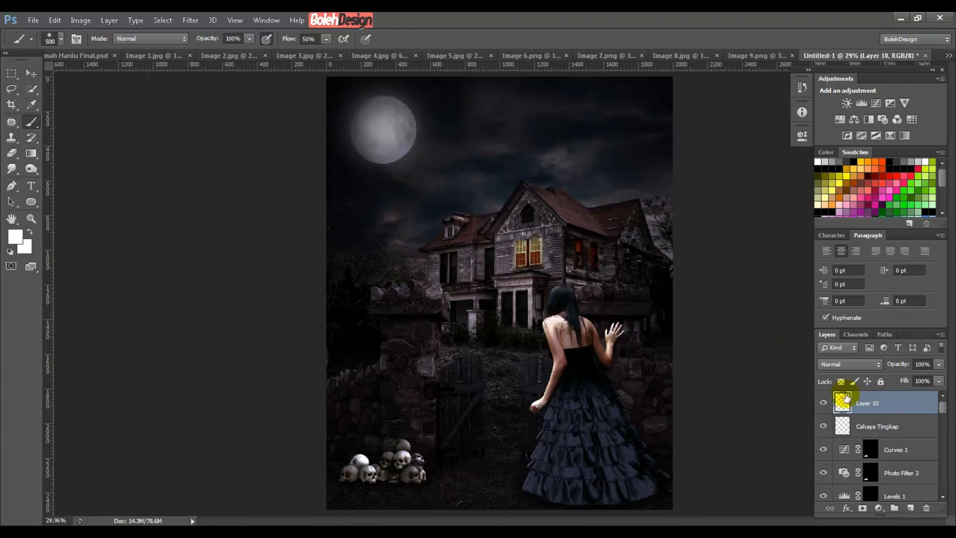
{"action": "left_click", "coordinate": [842, 365]}
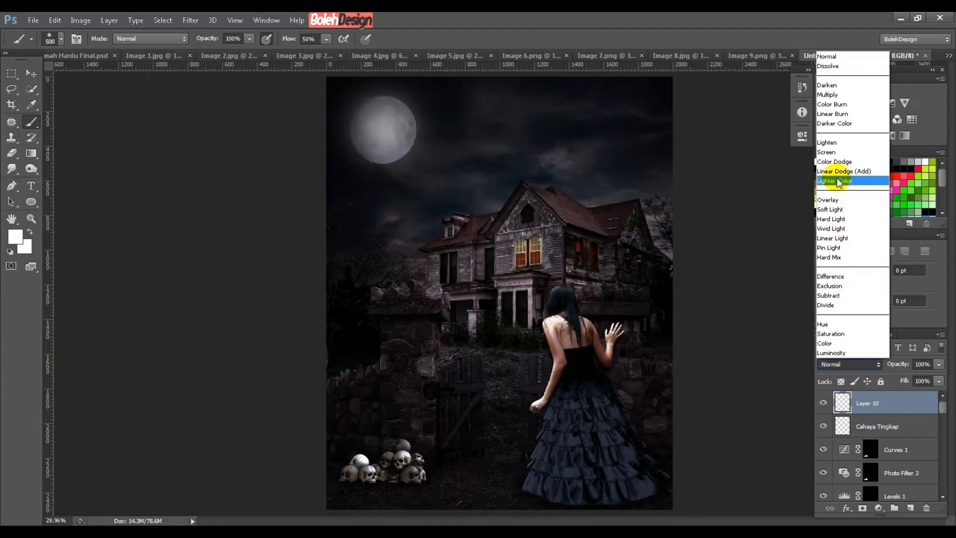
{"action": "left_click", "coordinate": [842, 162]}
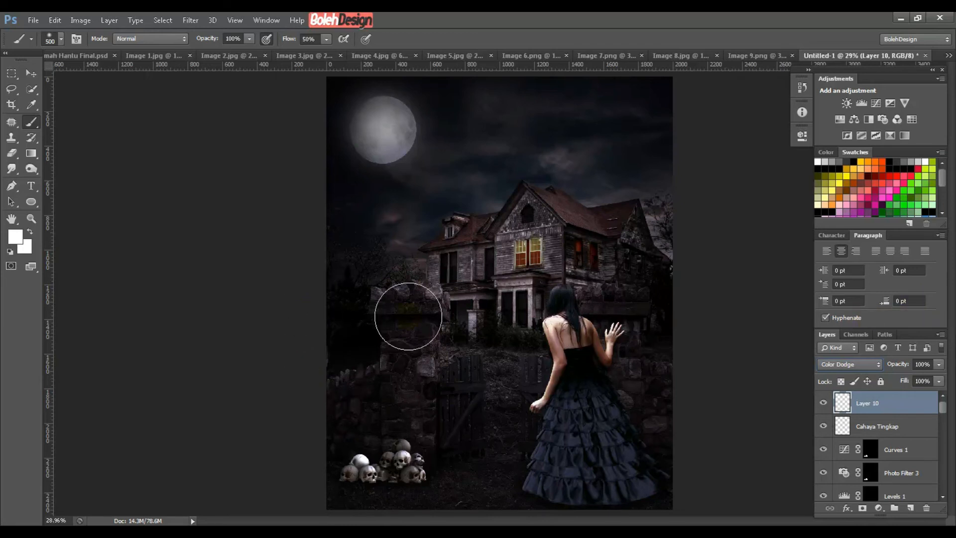
{"action": "left_click", "coordinate": [548, 344]}
{"action": "key", "text": "ctrl+z"}
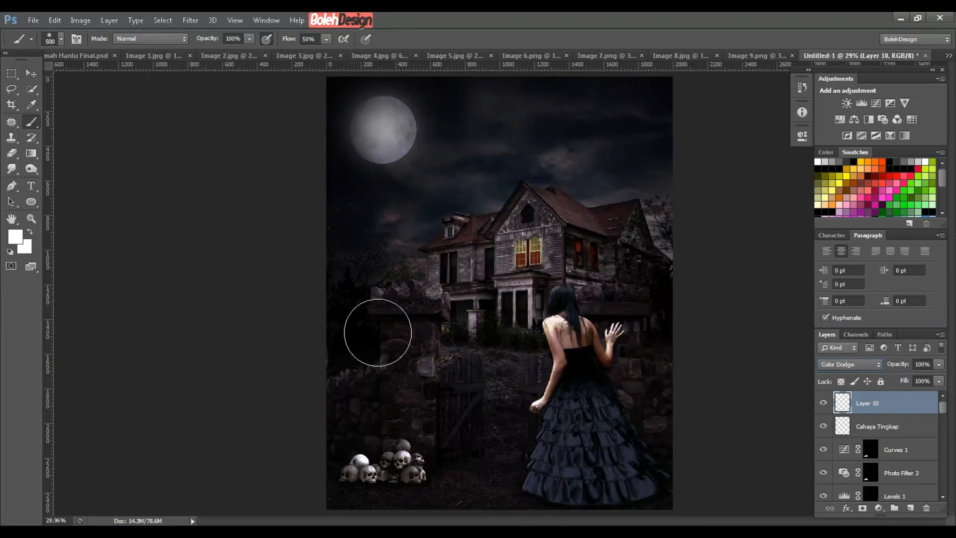
Step: Add a new empty layer directly above Layer 6, beneath Layer 1
{"action": "scroll", "coordinate": [901, 427], "scroll_direction": "down", "scroll_amount": 5}
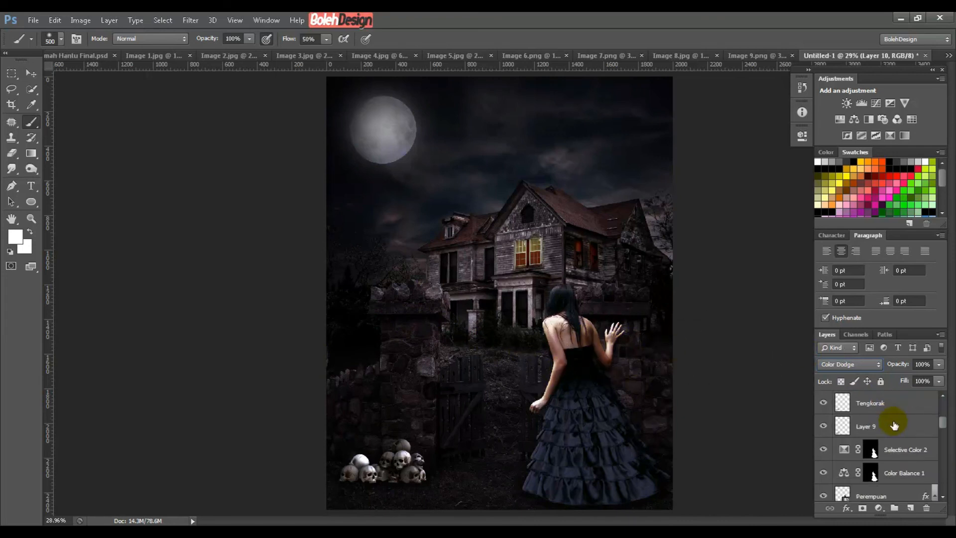
{"action": "scroll", "coordinate": [894, 427], "scroll_direction": "down", "scroll_amount": 1}
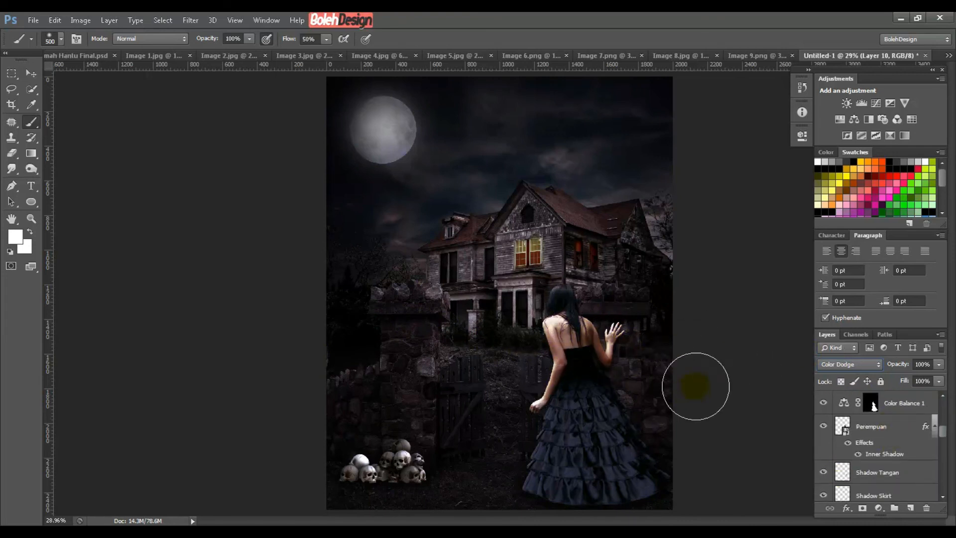
{"action": "scroll", "coordinate": [941, 447], "scroll_direction": "down", "scroll_amount": 2}
{"action": "scroll", "coordinate": [941, 448], "scroll_direction": "down", "scroll_amount": 5}
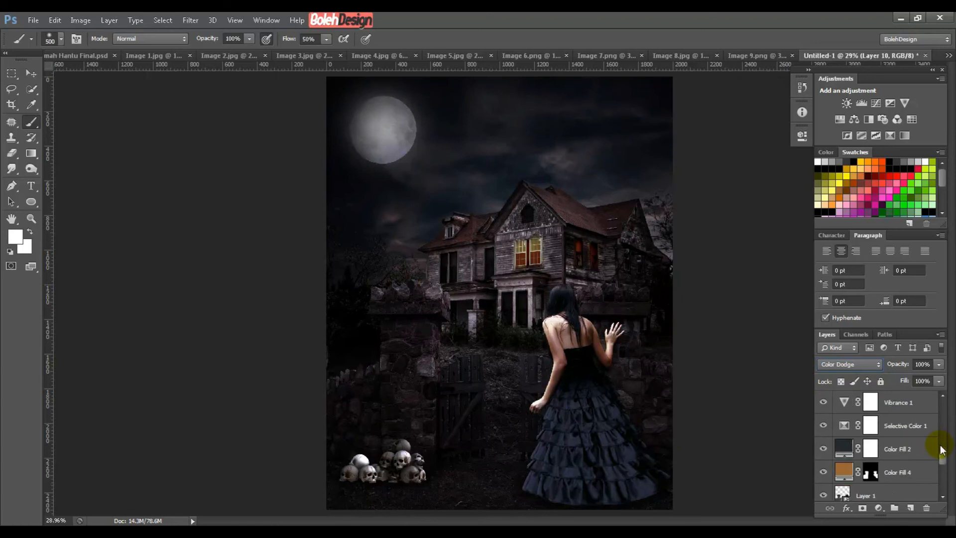
{"action": "scroll", "coordinate": [941, 448], "scroll_direction": "down", "scroll_amount": 1}
{"action": "left_click", "coordinate": [833, 426]}
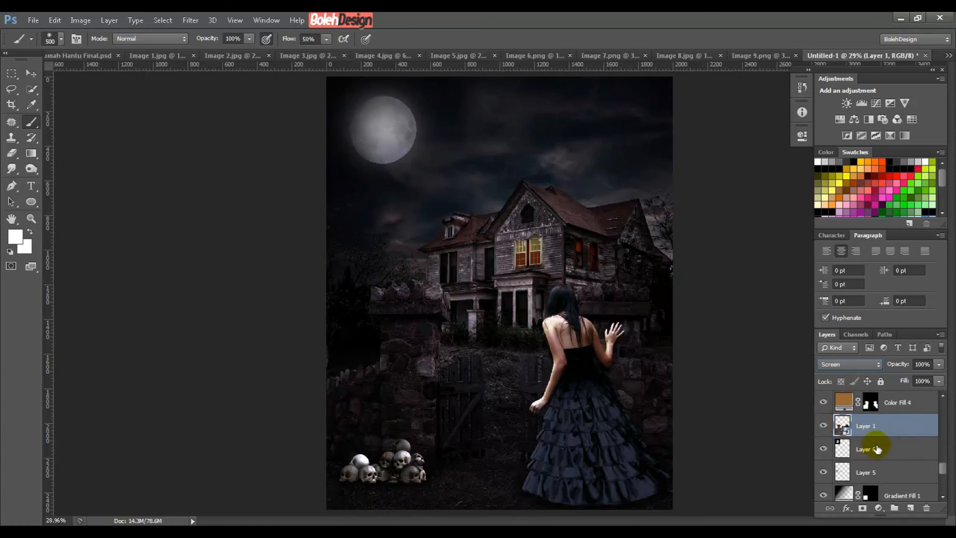
{"action": "left_click", "coordinate": [856, 449]}
{"action": "left_click", "coordinate": [912, 509]}
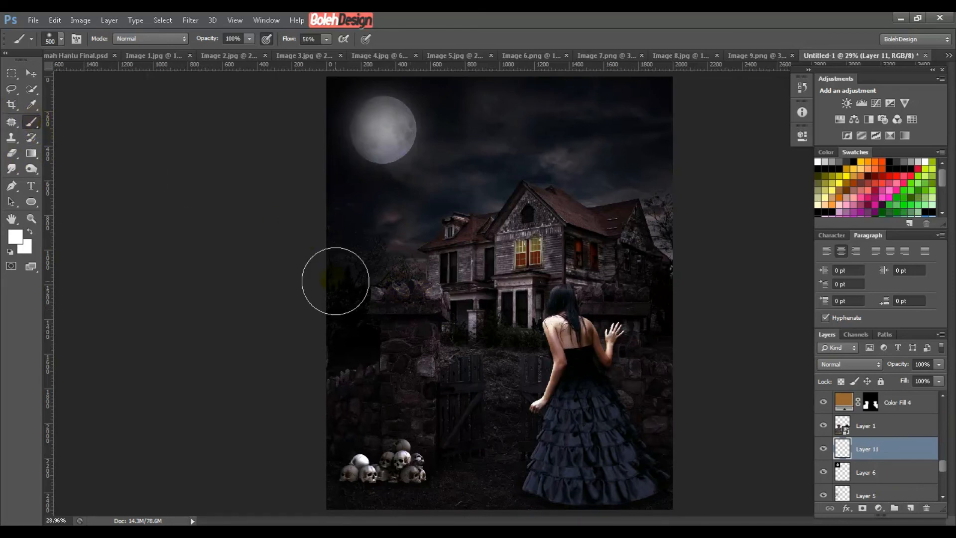
Step: Set the white brush to 60% opacity and enlarge it to 1100 px
{"action": "left_click_drag", "start_coordinate": [213, 39], "coordinate": [201, 40]}
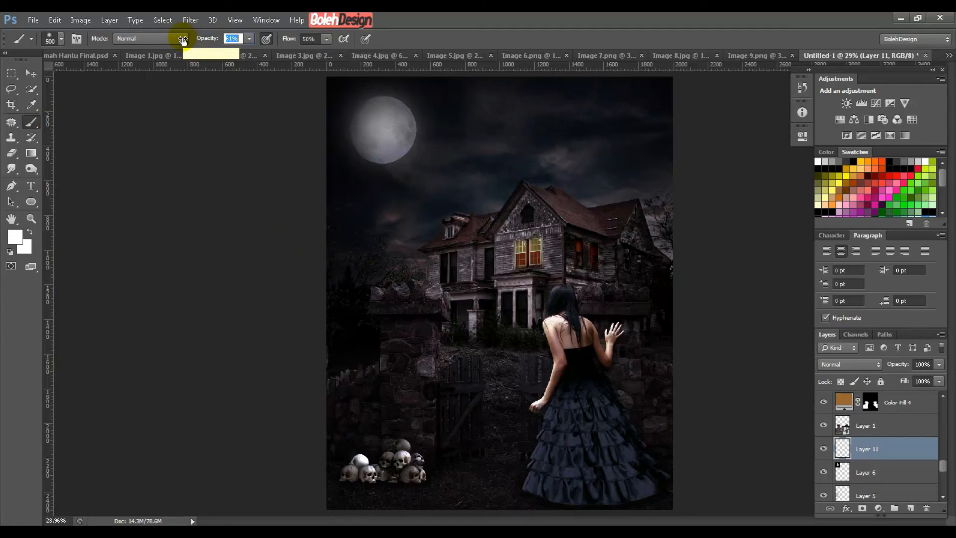
{"action": "left_click_drag", "start_coordinate": [241, 38], "coordinate": [154, 43]}
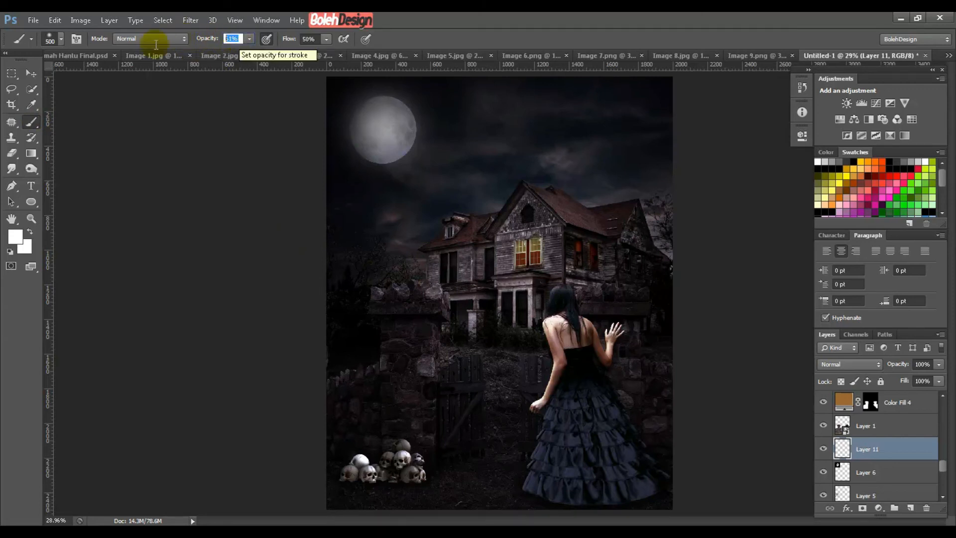
{"action": "type", "text": "5"}
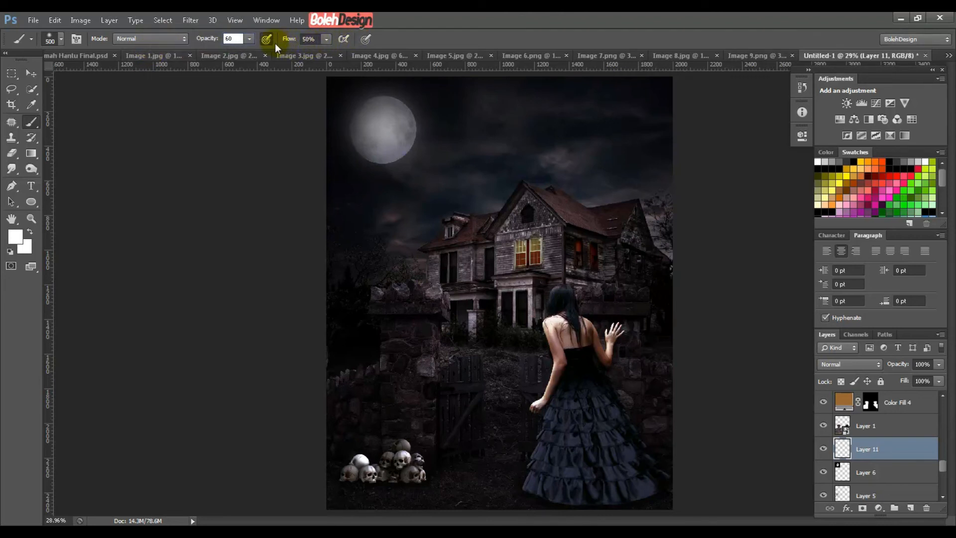
{"action": "left_click", "coordinate": [31, 74]}
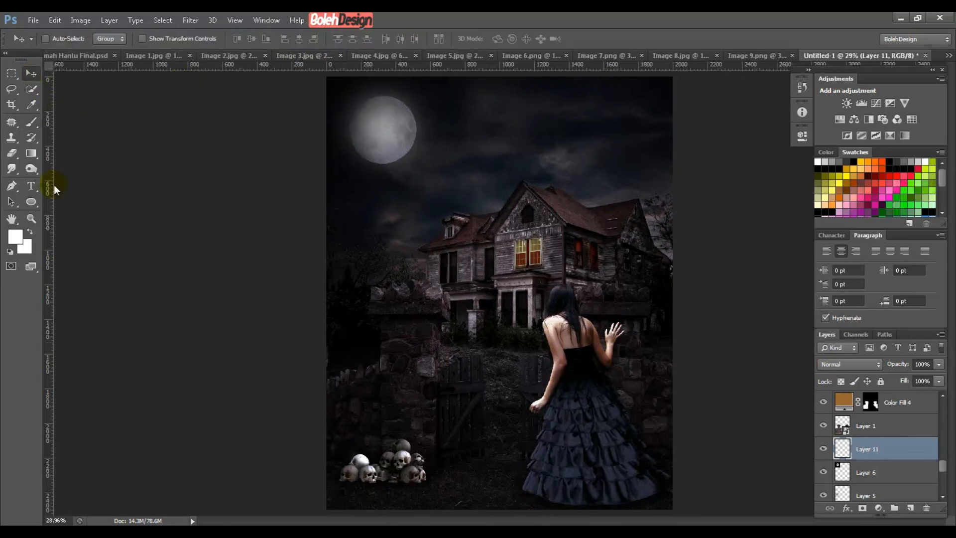
{"action": "key", "text": "b"}
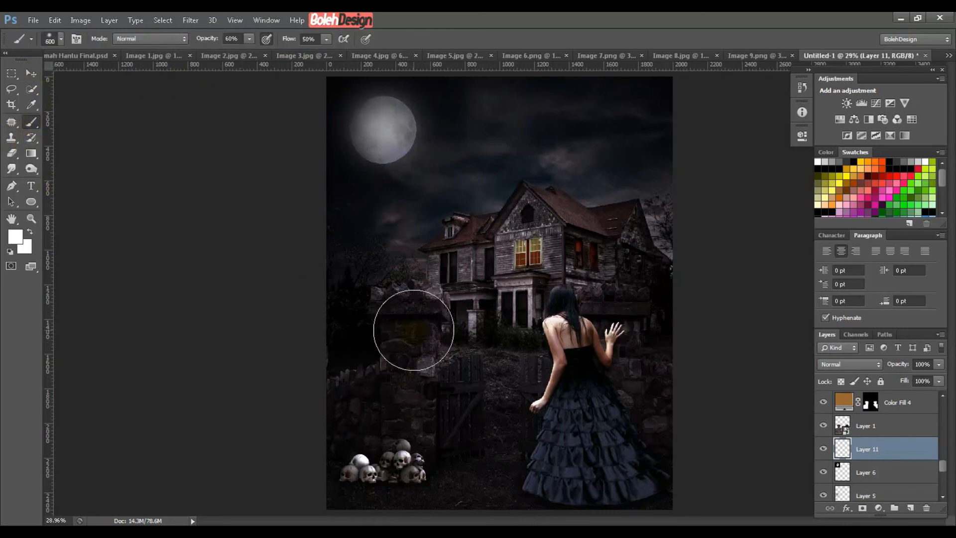
{"action": "key", "text": "bracketright"}
{"action": "key", "text": "bracketright"}
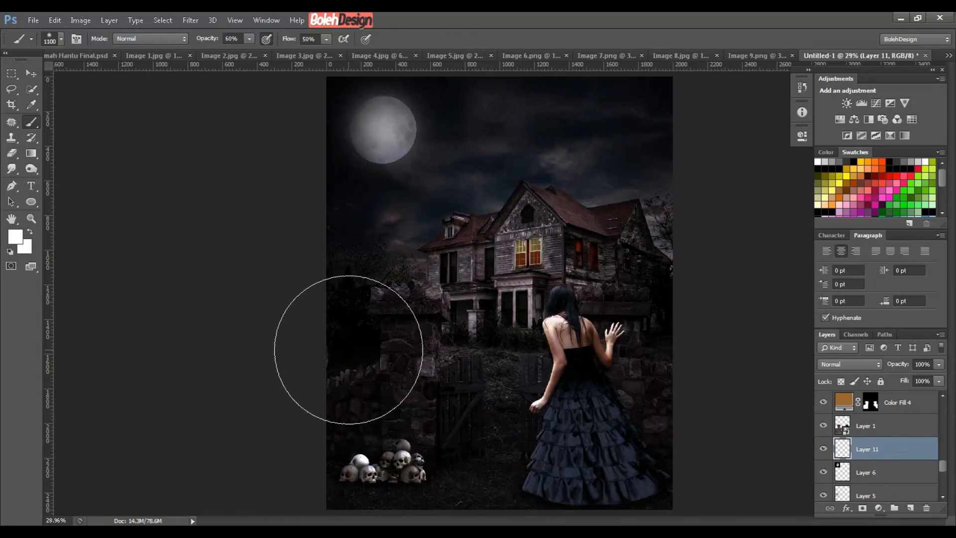
{"action": "key", "text": "bracketright"}
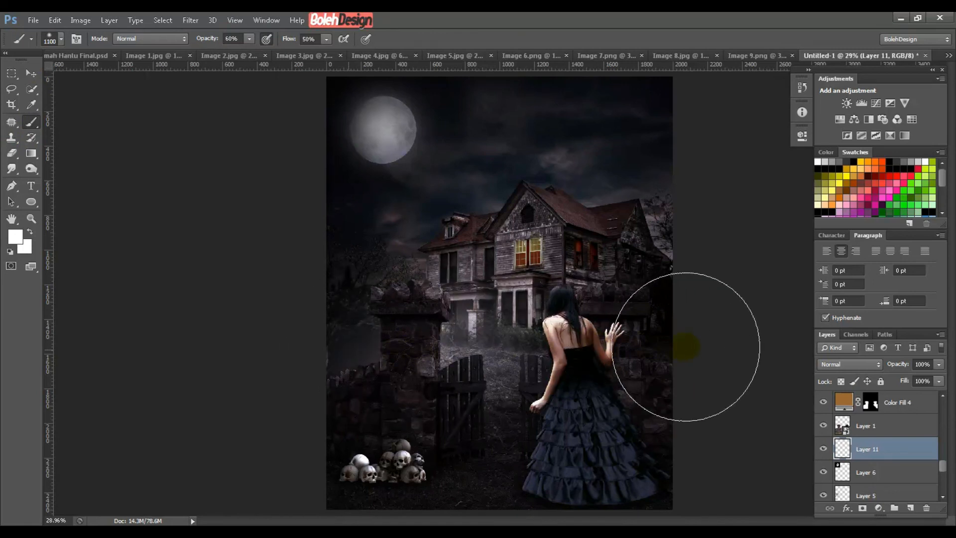
Step: Try painting white mist behind the gate pillars on the new layer and undo the strokes
{"action": "left_click_drag", "start_coordinate": [677, 346], "coordinate": [686, 347]}
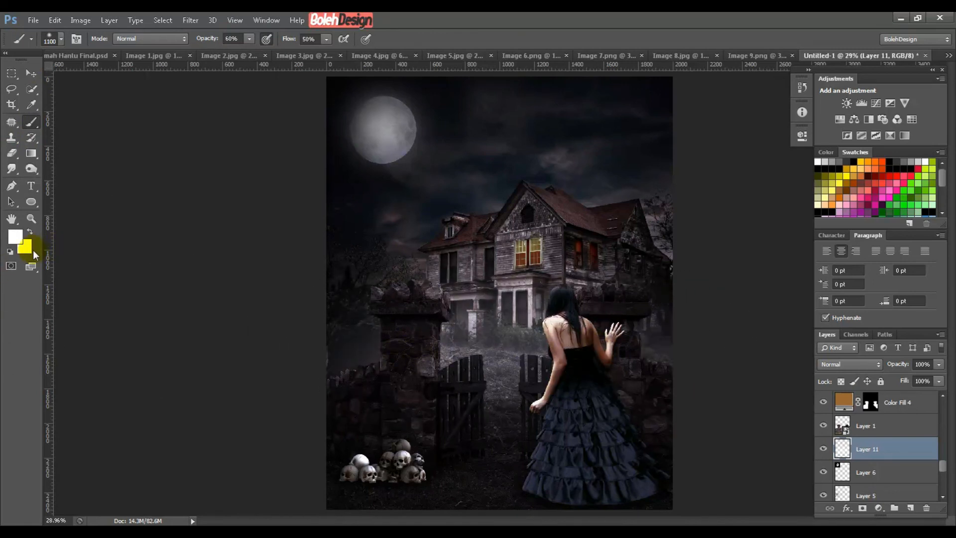
{"action": "key", "text": "ctrl+z"}
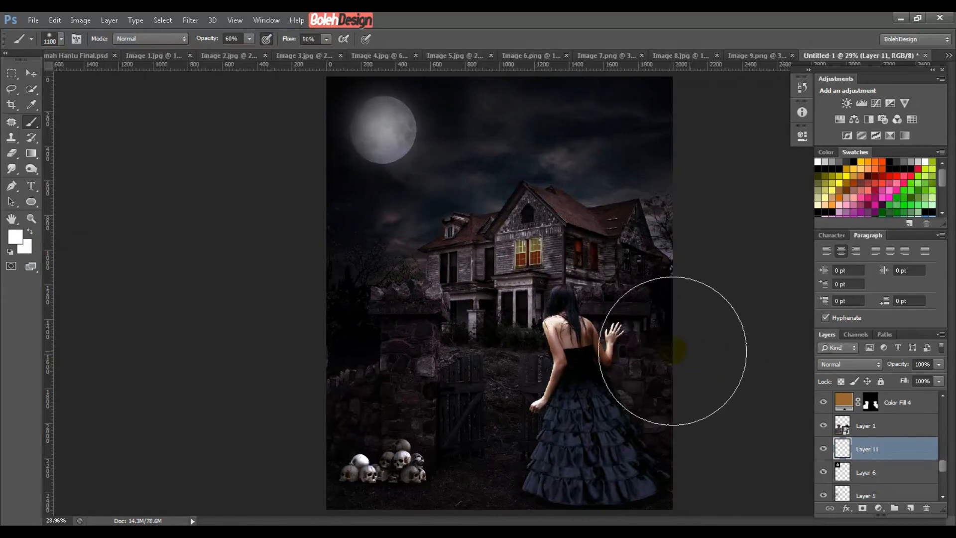
{"action": "key", "text": "ctrl+z"}
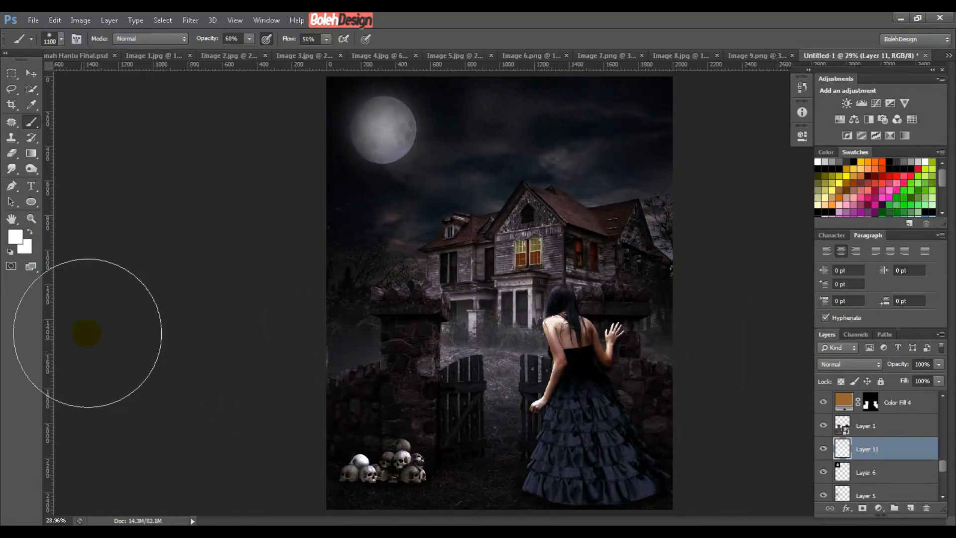
{"action": "key", "text": "ctrl+z"}
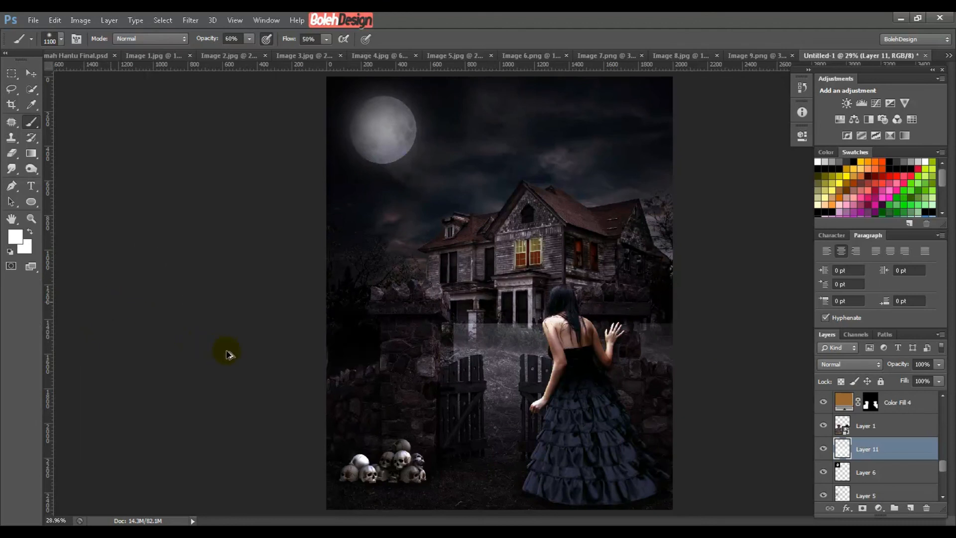
Step: Paint a soft horizontal band of white mist across the full image width, between the gate and the house
{"action": "mouse_move", "coordinate": [254, 346]}
{"action": "left_mouse_down"}
{"action": "mouse_move", "coordinate": [502, 341]}
{"action": "mouse_move", "coordinate": [794, 355]}
{"action": "left_mouse_up"}
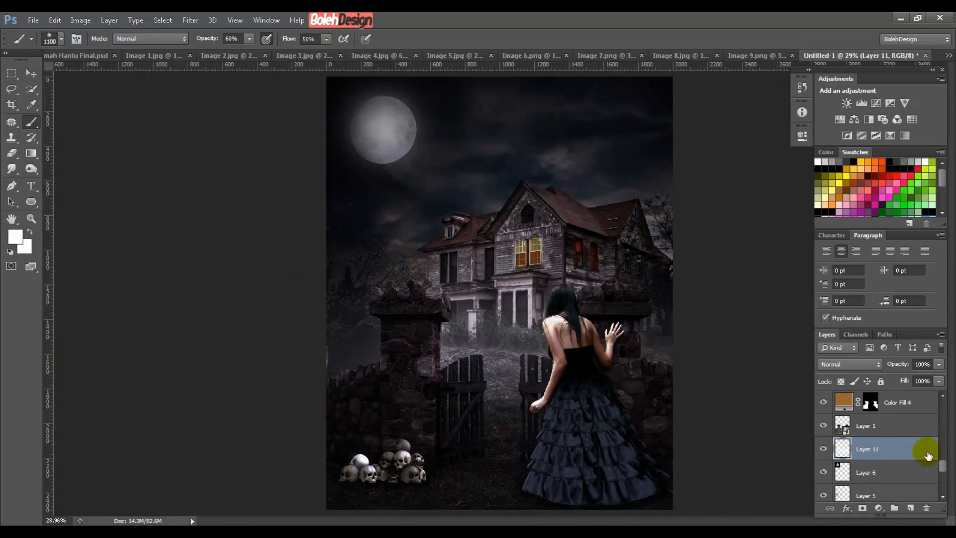
{"action": "left_click", "coordinate": [468, 256]}
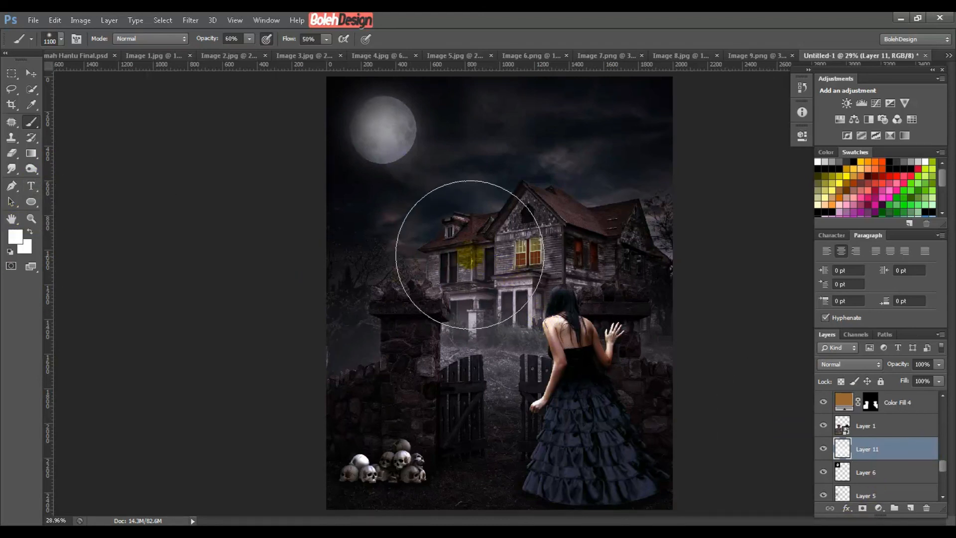
{"action": "key", "text": "ctrl+z"}
Step: Add 100% uniform, monochromatic noise to the white mist on Layer 11
{"action": "left_click", "coordinate": [192, 21]}
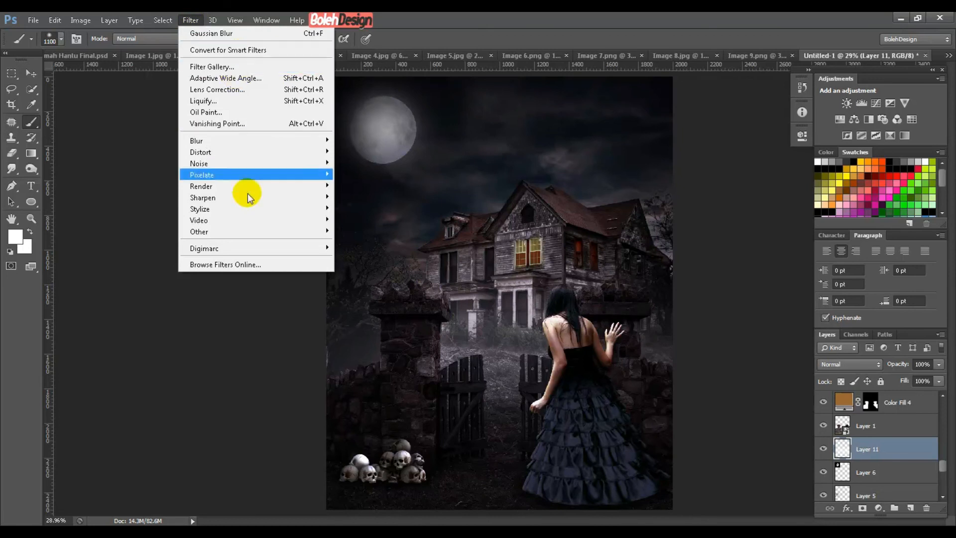
{"action": "mouse_move", "coordinate": [247, 164]}
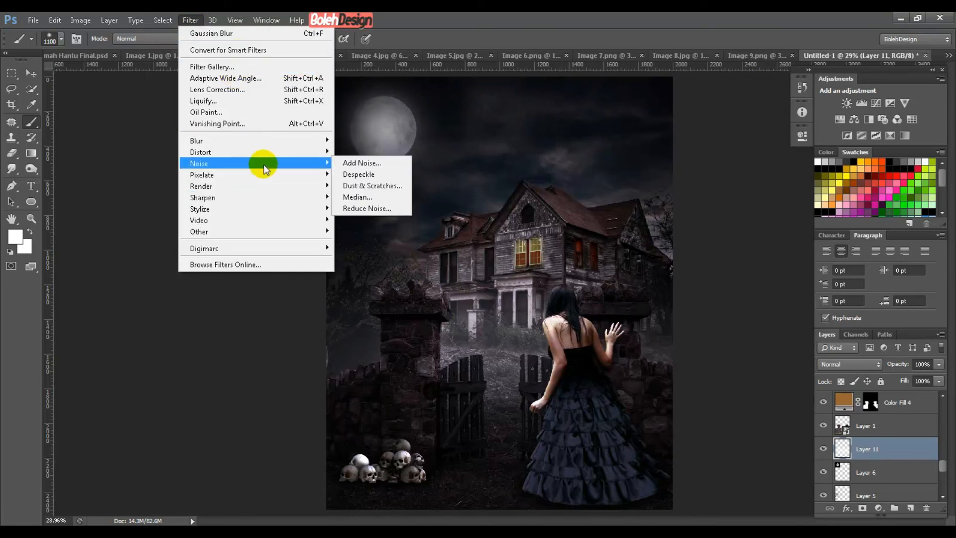
{"action": "left_click", "coordinate": [394, 162]}
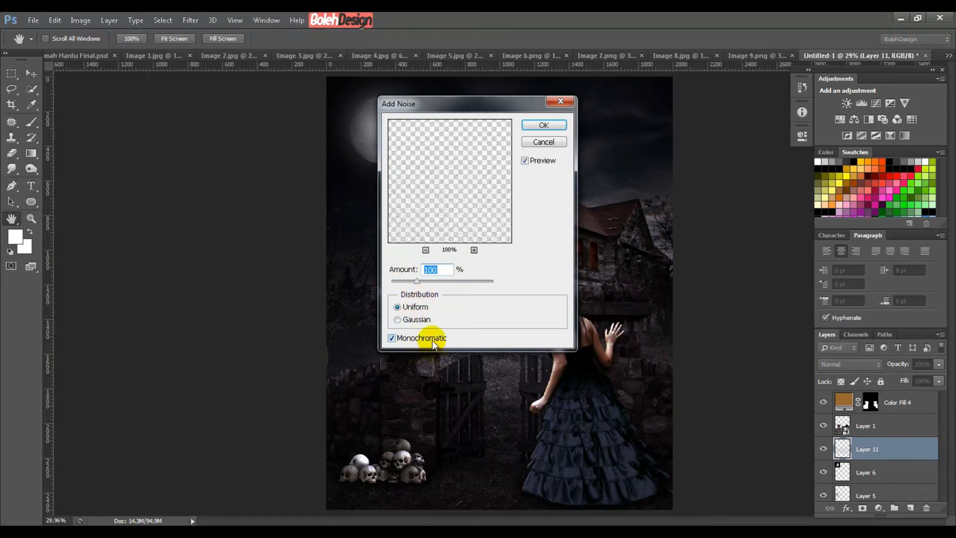
{"action": "left_click", "coordinate": [535, 124]}
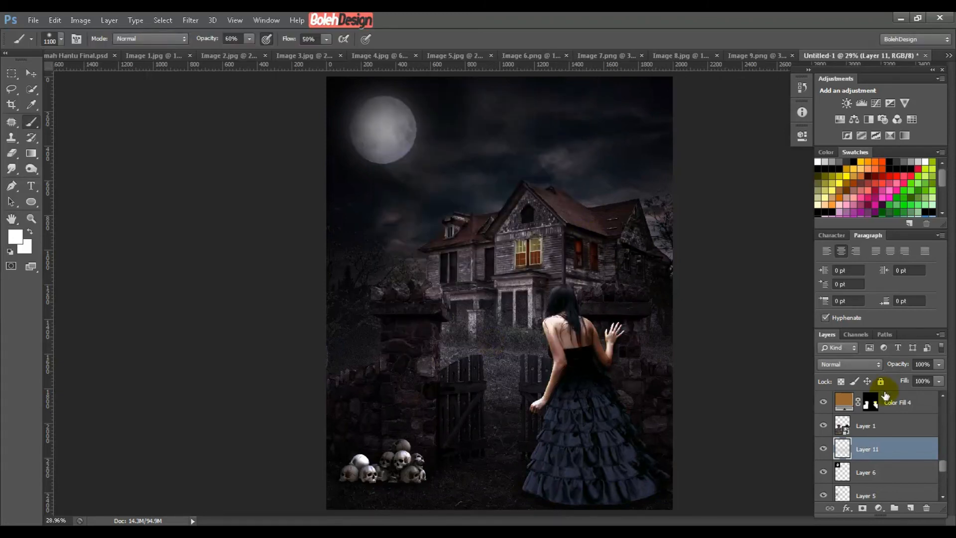
Step: Rename the mist layer, Layer 11, as Kabus
{"action": "key", "text": "ctrl+plus"}
{"action": "key", "text": "ctrl+plus"}
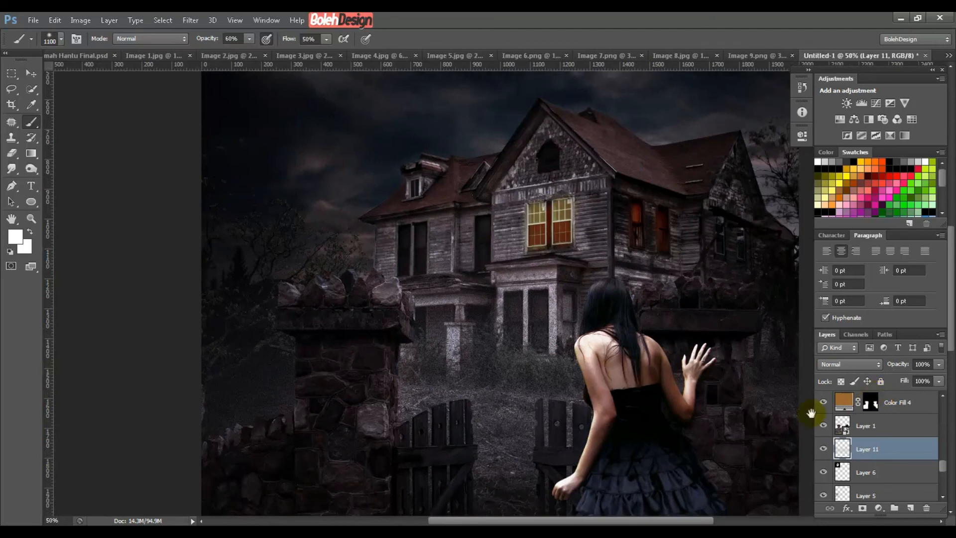
{"action": "left_click_drag", "start_coordinate": [575, 416], "coordinate": [634, 342]}
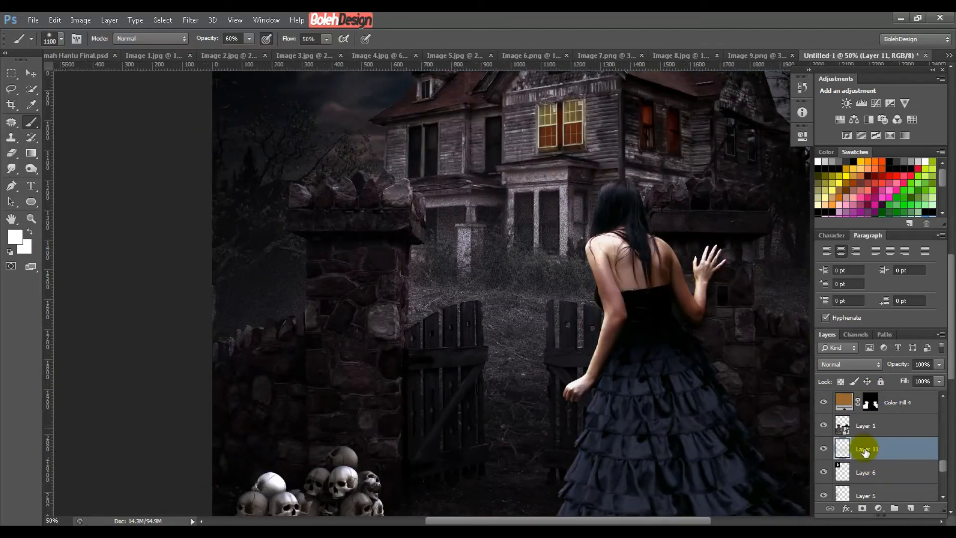
{"action": "double_click", "coordinate": [867, 449]}
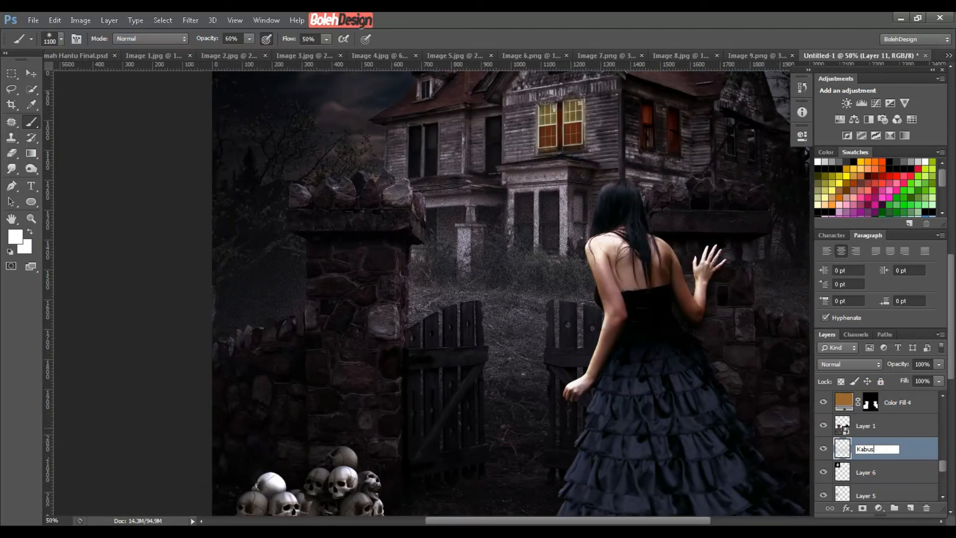
{"action": "type", "text": "Kabus"}
{"action": "key", "text": "Return"}
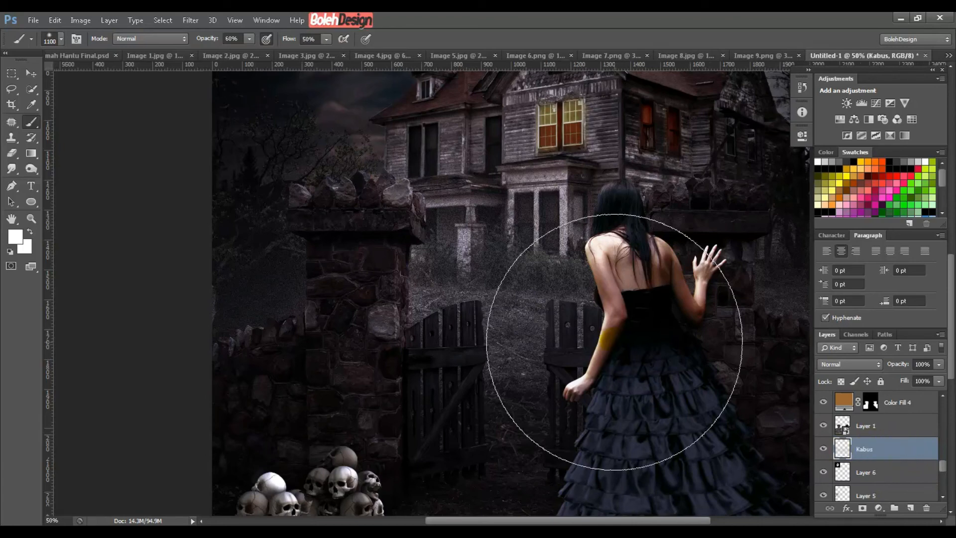
Step: Apply a Gaussian Blur with a 2-pixel radius to the noisy mist on the Kabus layer
{"action": "left_click", "coordinate": [191, 21]}
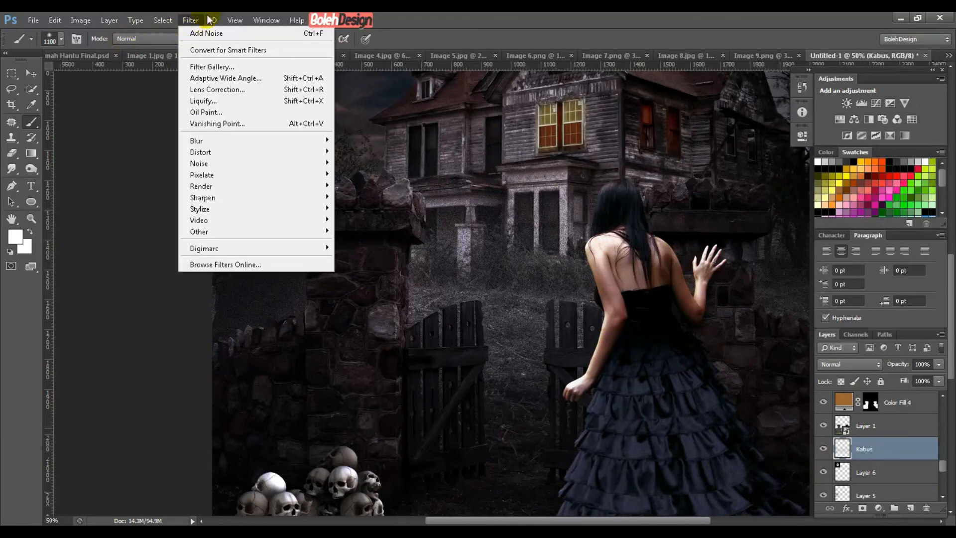
{"action": "left_click", "coordinate": [191, 21]}
{"action": "left_click", "coordinate": [192, 20]}
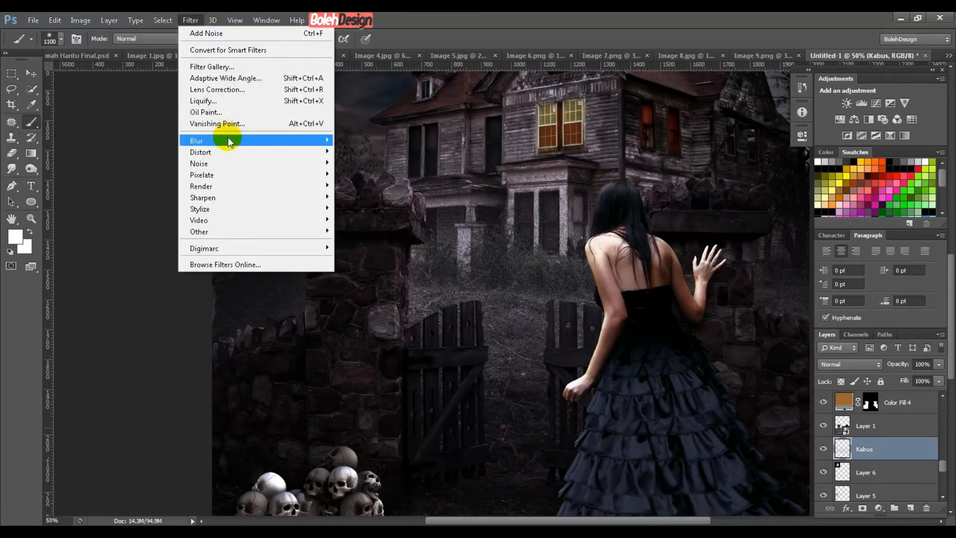
{"action": "mouse_move", "coordinate": [228, 141]}
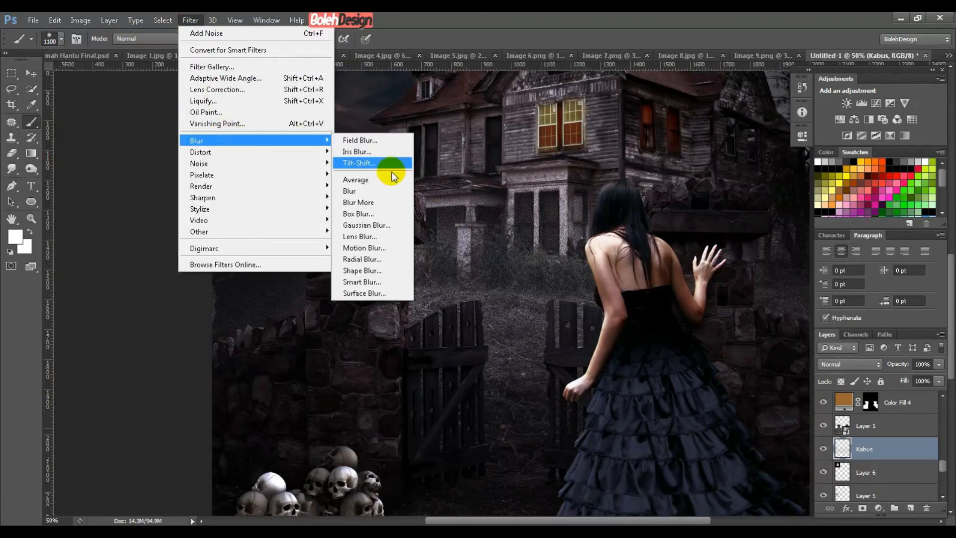
{"action": "left_click", "coordinate": [379, 227]}
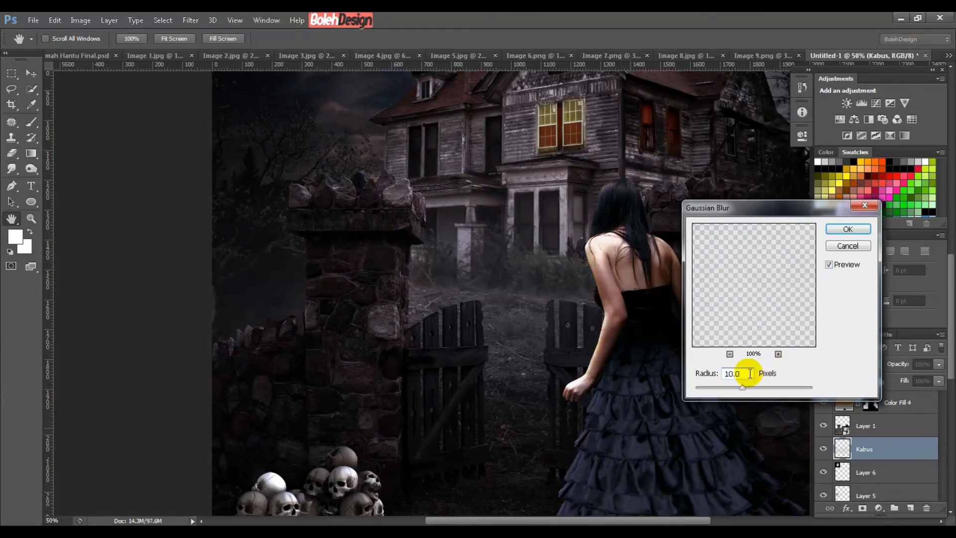
{"action": "type", "text": "2"}
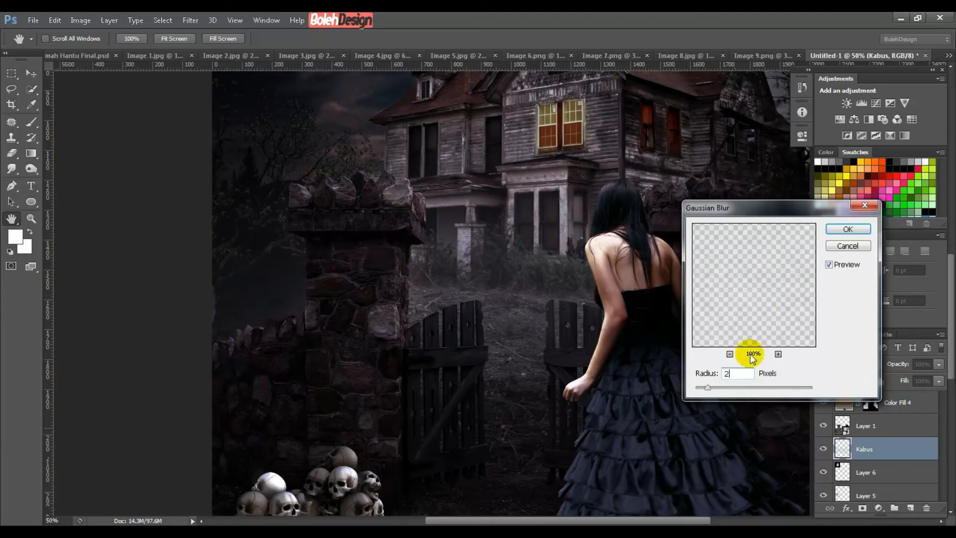
{"action": "left_click", "coordinate": [850, 232]}
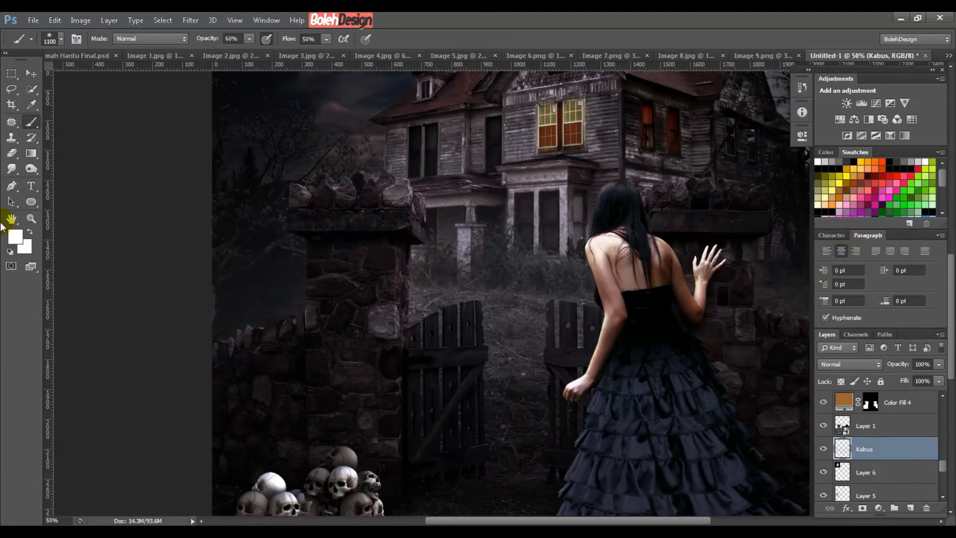
Step: Add a Vibrance adjustment layer above Layer 10, at the top of the layer stack
{"action": "key", "text": "ctrl+minus"}
{"action": "key", "text": "ctrl+minus"}
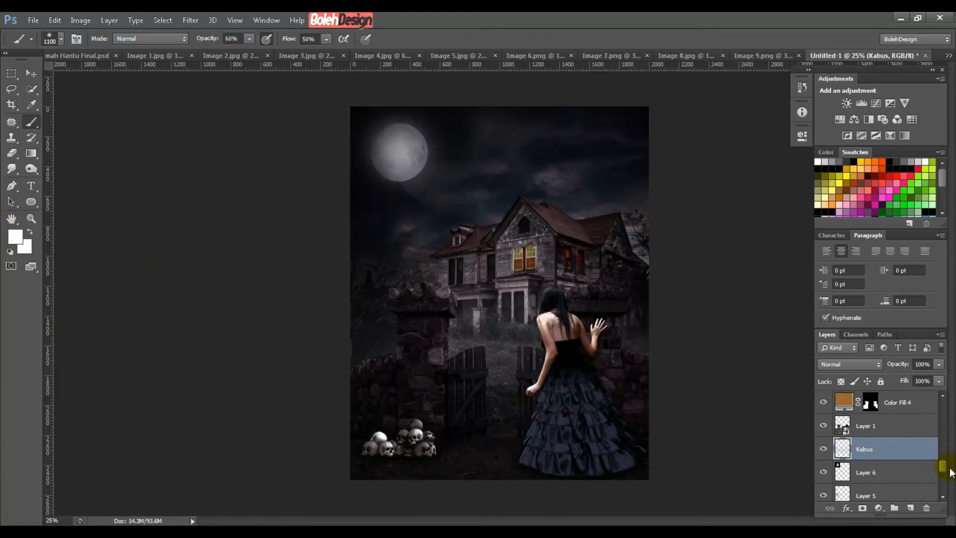
{"action": "left_click_drag", "start_coordinate": [946, 468], "coordinate": [940, 401]}
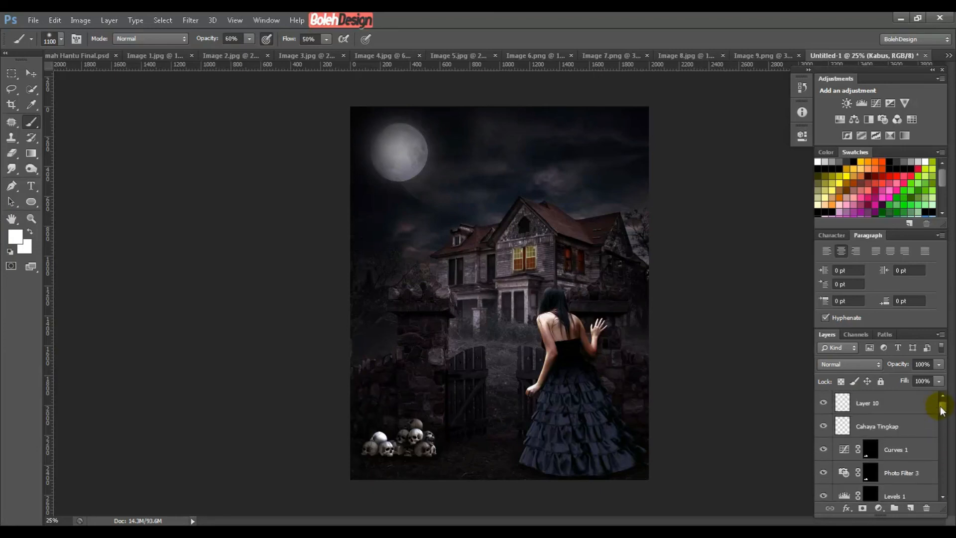
{"action": "left_click", "coordinate": [904, 401]}
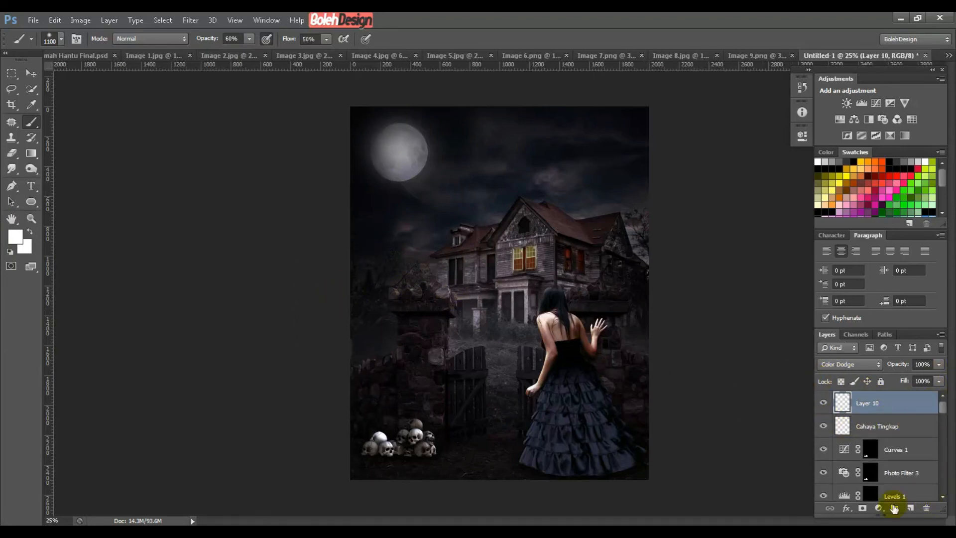
{"action": "left_click", "coordinate": [878, 508]}
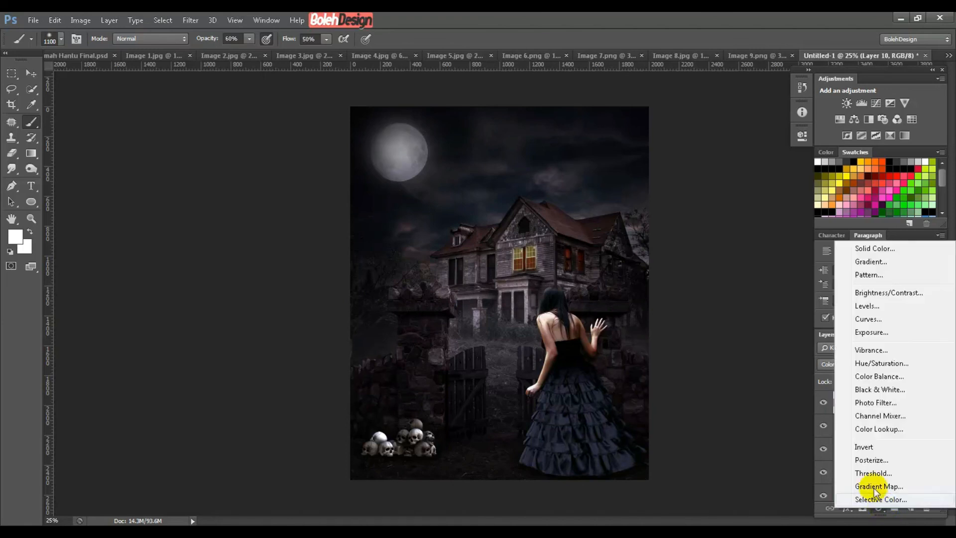
{"action": "left_click", "coordinate": [877, 350]}
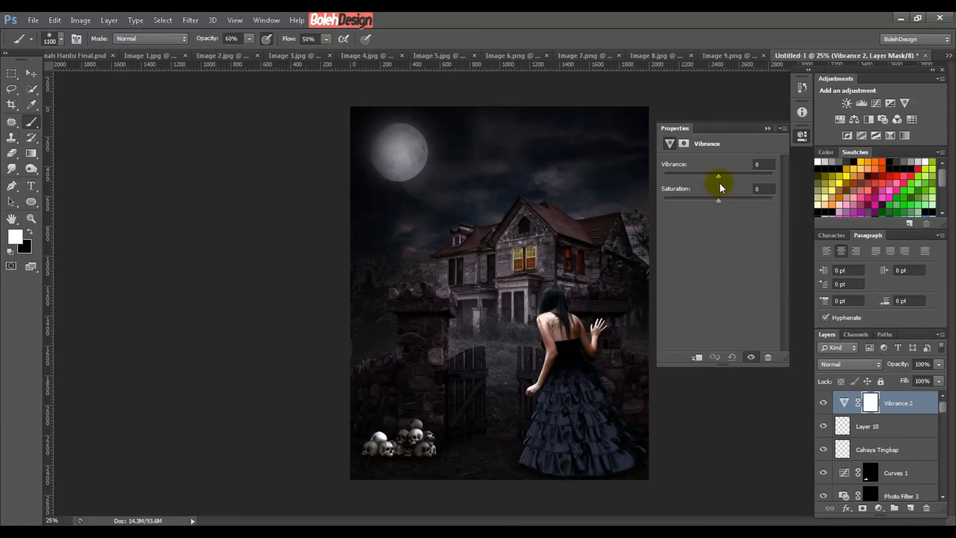
Step: Set the new adjustment layer's vibrance to 80 and its saturation to -39
{"action": "left_click_drag", "start_coordinate": [718, 174], "coordinate": [733, 180]}
{"action": "left_click", "coordinate": [761, 165]}
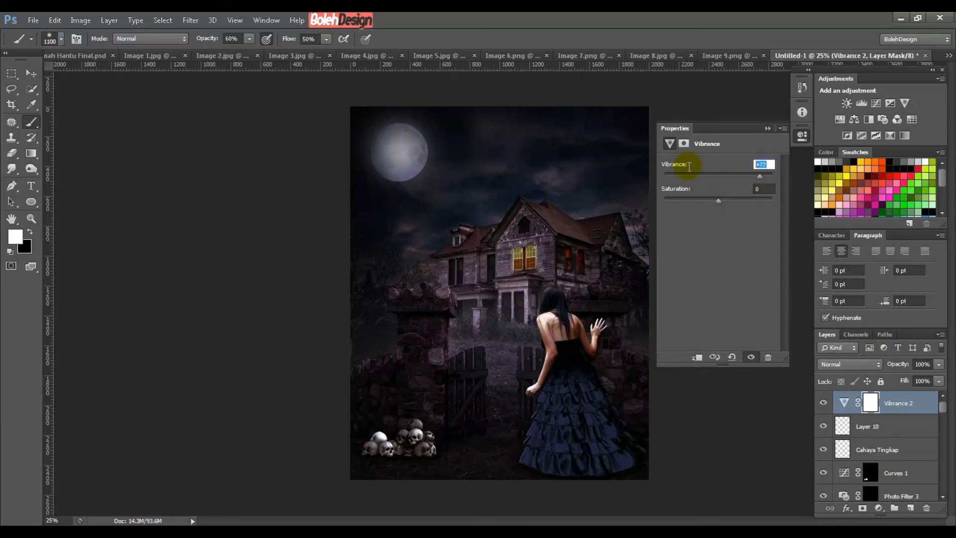
{"action": "type", "text": "80"}
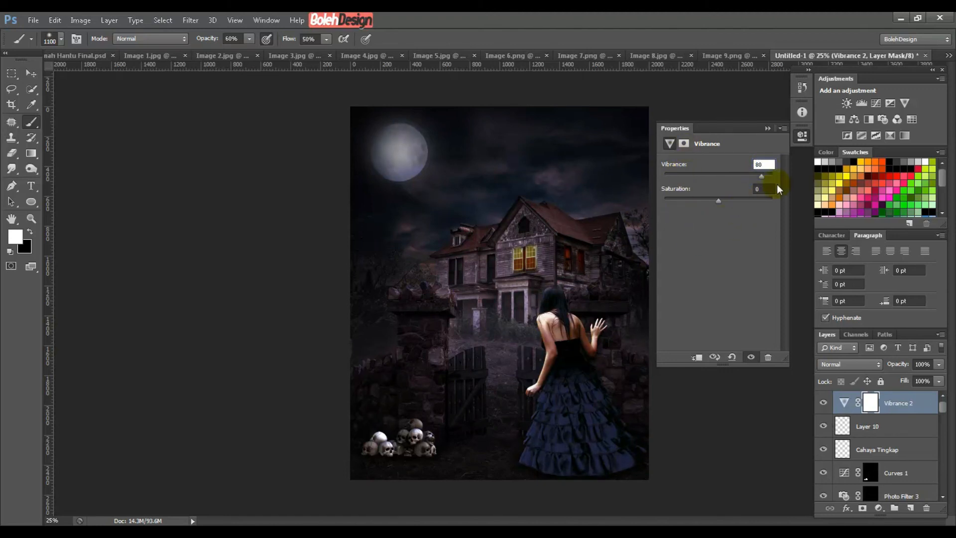
{"action": "left_click", "coordinate": [762, 190]}
{"action": "type", "text": "-40"}
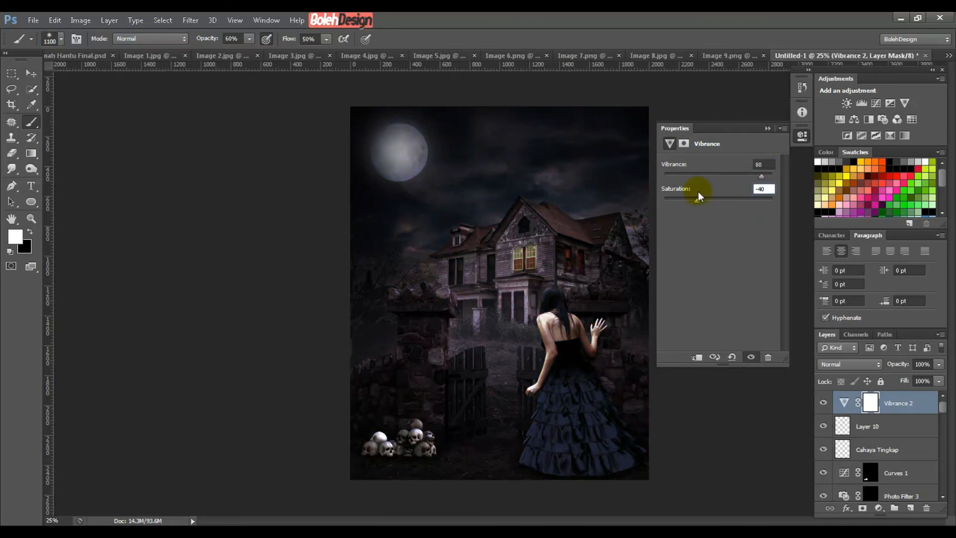
{"action": "left_click", "coordinate": [761, 188]}
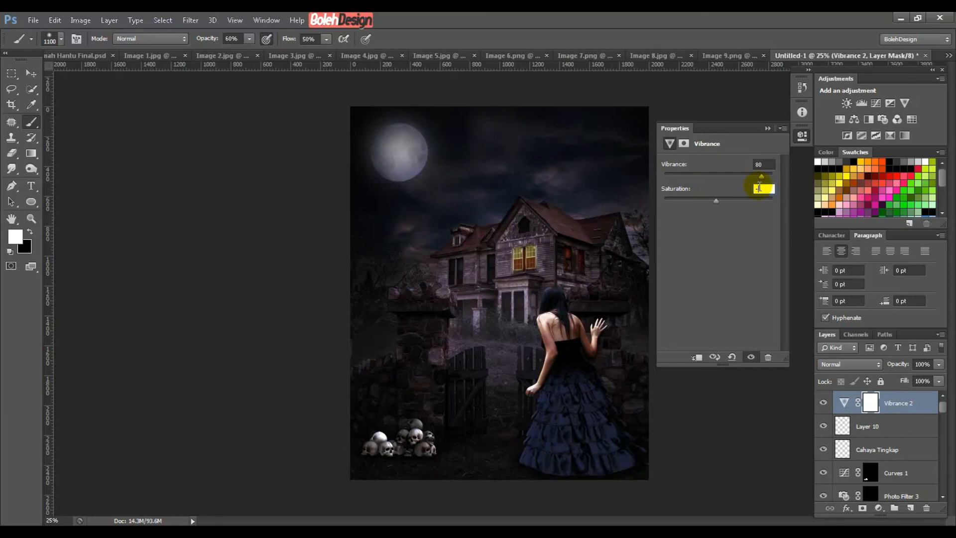
{"action": "type", "text": "-39"}
Step: Compare the image with and without the Vibrance 2 adjustment, and close its settings
{"action": "left_click", "coordinate": [824, 403]}
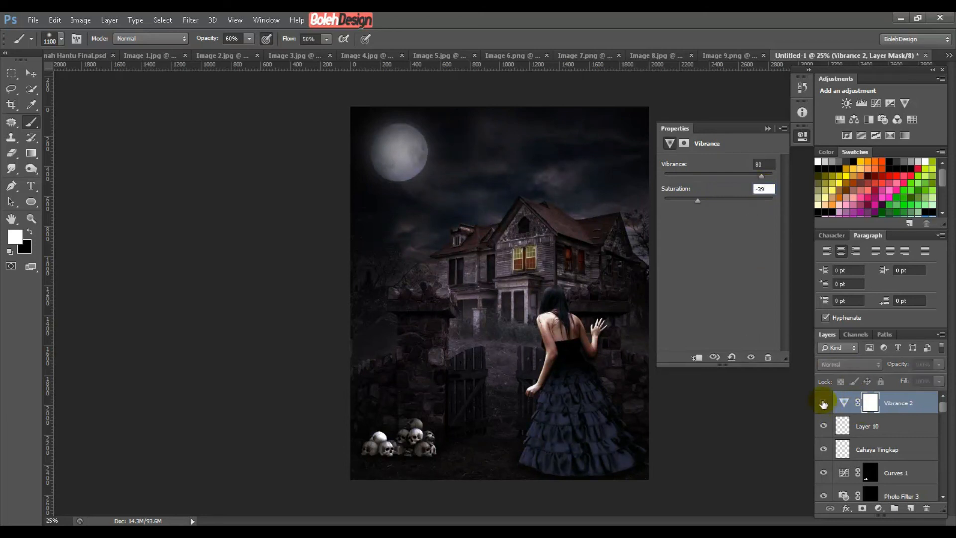
{"action": "left_click", "coordinate": [823, 403]}
{"action": "left_click", "coordinate": [823, 403]}
{"action": "left_click", "coordinate": [824, 403]}
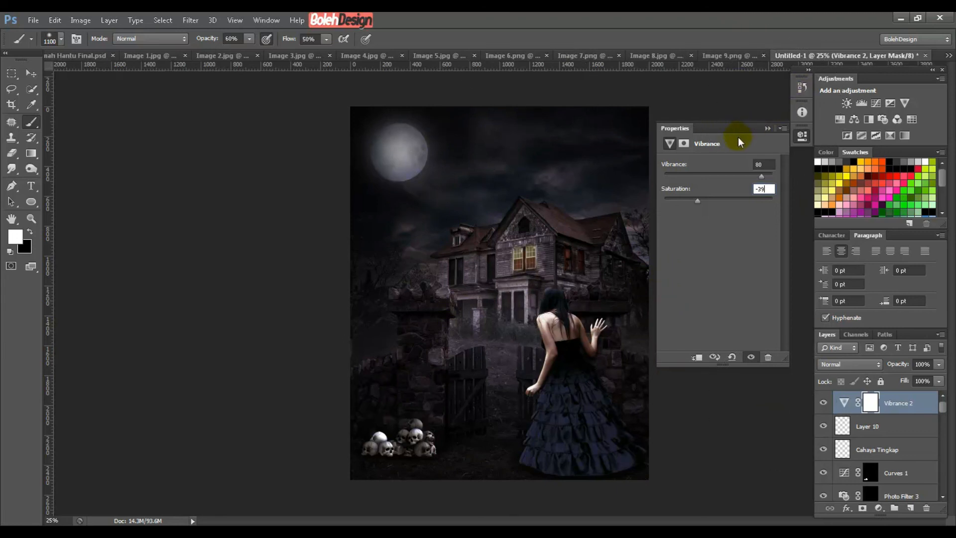
{"action": "left_click", "coordinate": [768, 129]}
{"action": "left_click", "coordinate": [31, 74]}
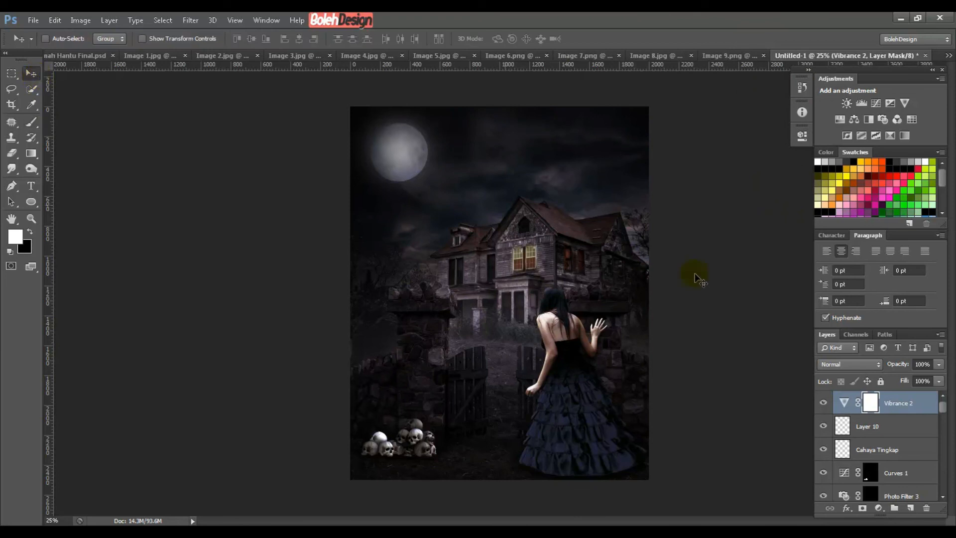
Step: Rename the moon glow layer, Layer 10, as Cahaya Bulan
{"action": "left_click", "coordinate": [885, 431]}
{"action": "double_click", "coordinate": [882, 429]}
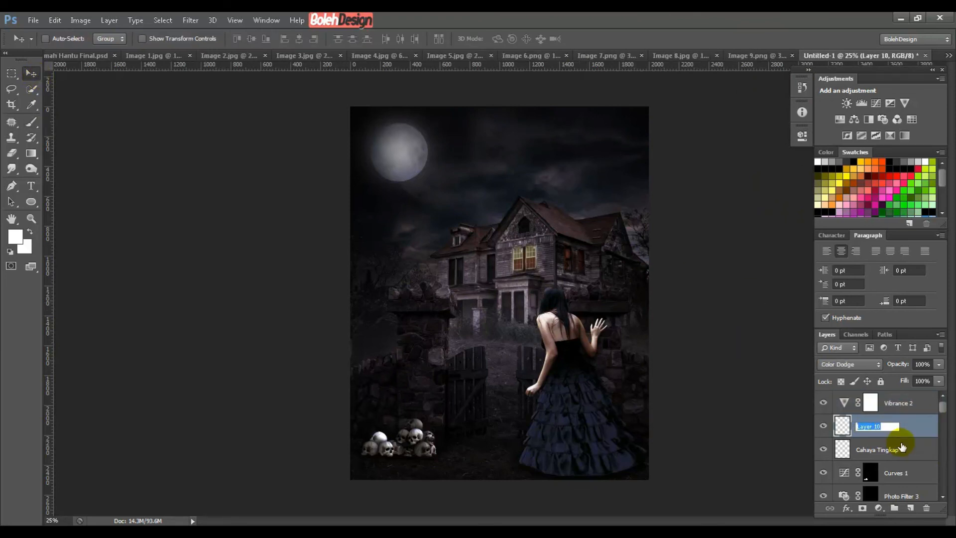
{"action": "type", "text": "Na"}
{"action": "type", "text": "Cahaya"}
{"action": "type", "text": " Bulan"}
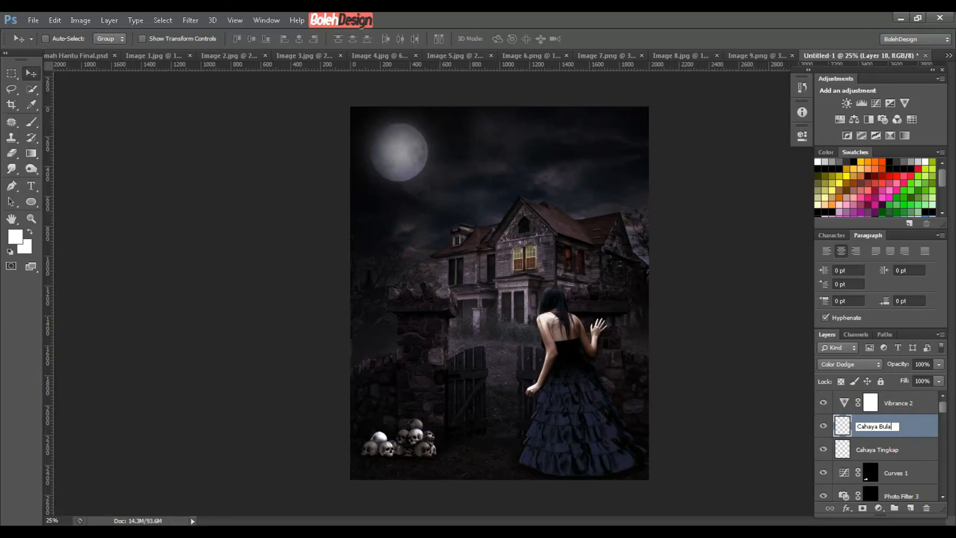
{"action": "left_click", "coordinate": [902, 447]}
Step: Compare the moon with and without the glow from the Cahaya Bulan layer
{"action": "left_click", "coordinate": [824, 427]}
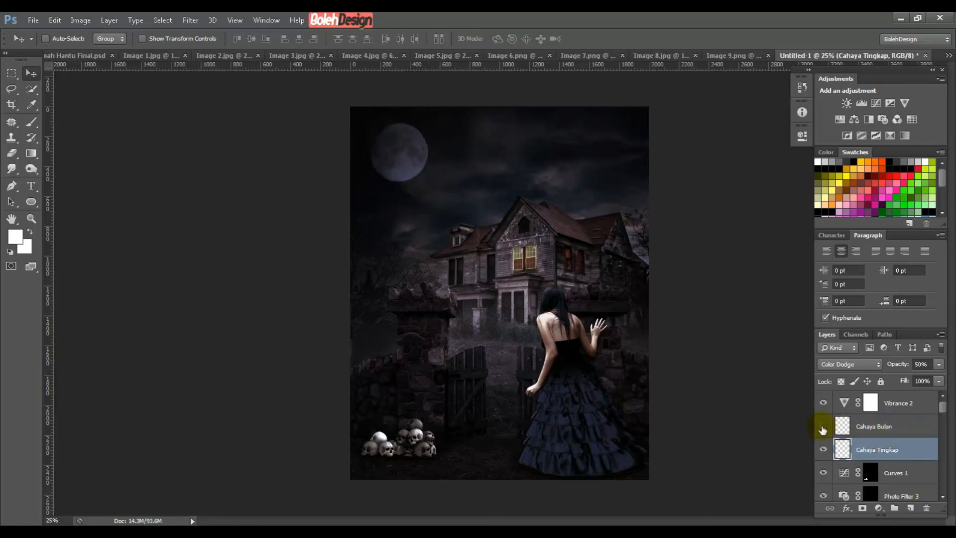
{"action": "left_click", "coordinate": [824, 427]}
{"action": "left_click", "coordinate": [912, 426]}
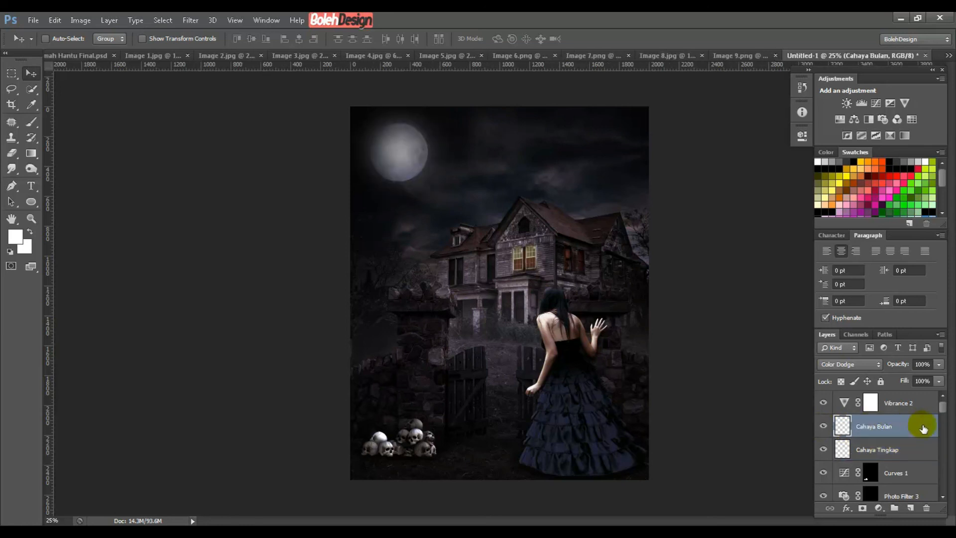
Step: Duplicate all layers, from Vibrance 2 down to the bottom of the stack, within the Untitled-1 document
{"action": "left_click", "coordinate": [916, 402]}
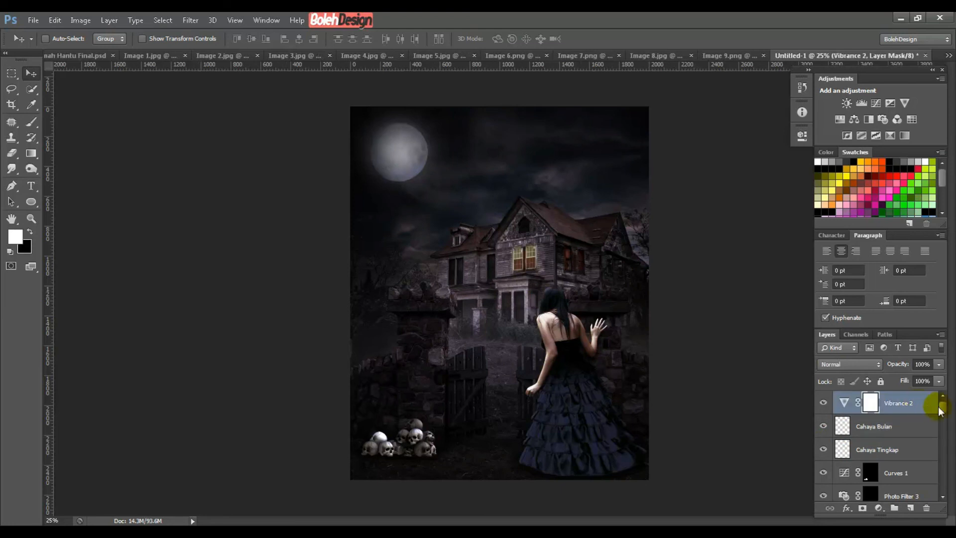
{"action": "mouse_move", "coordinate": [945, 409]}
{"action": "left_mouse_down"}
{"action": "mouse_move", "coordinate": [939, 509]}
{"action": "mouse_move", "coordinate": [941, 393]}
{"action": "left_mouse_up"}
{"action": "left_click", "coordinate": [897, 490], "text": "shift"}
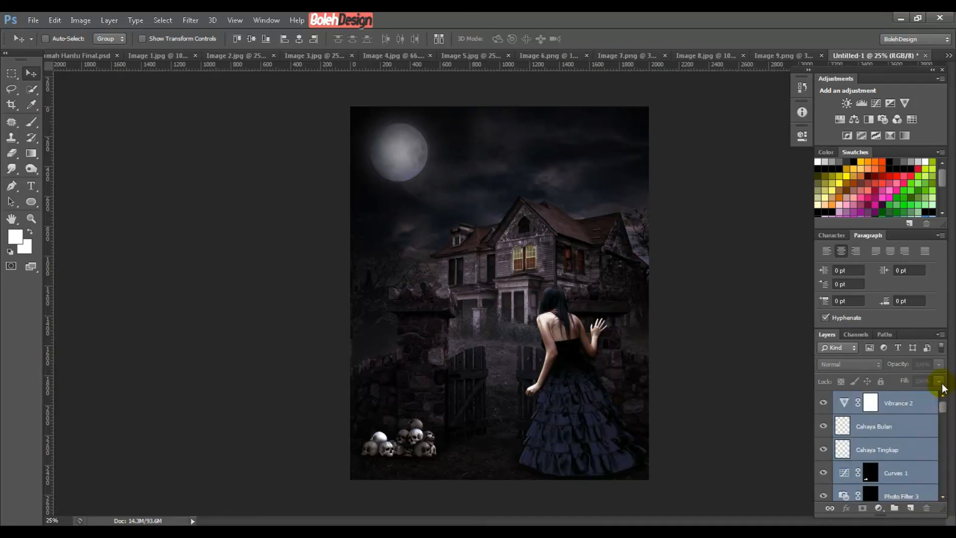
{"action": "left_click", "coordinate": [941, 335]}
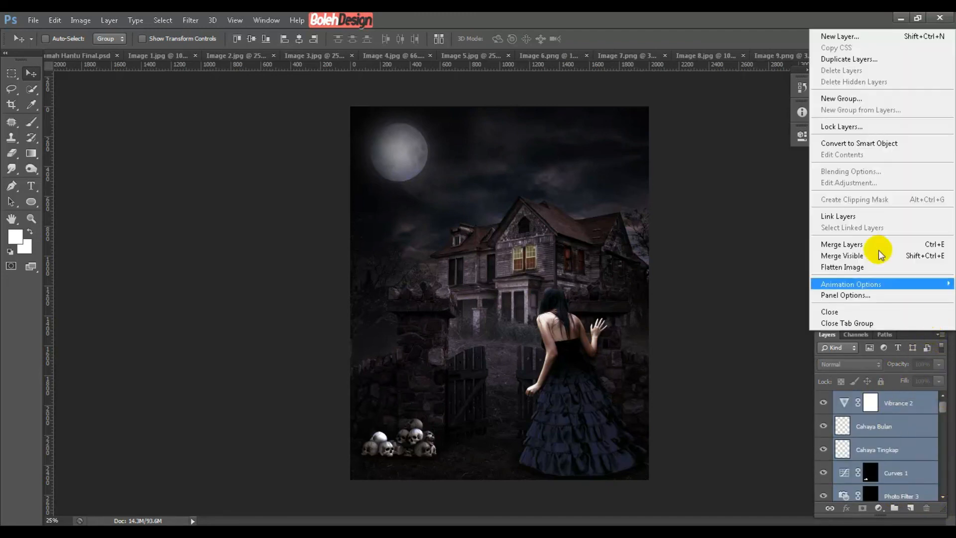
{"action": "left_click", "coordinate": [846, 60]}
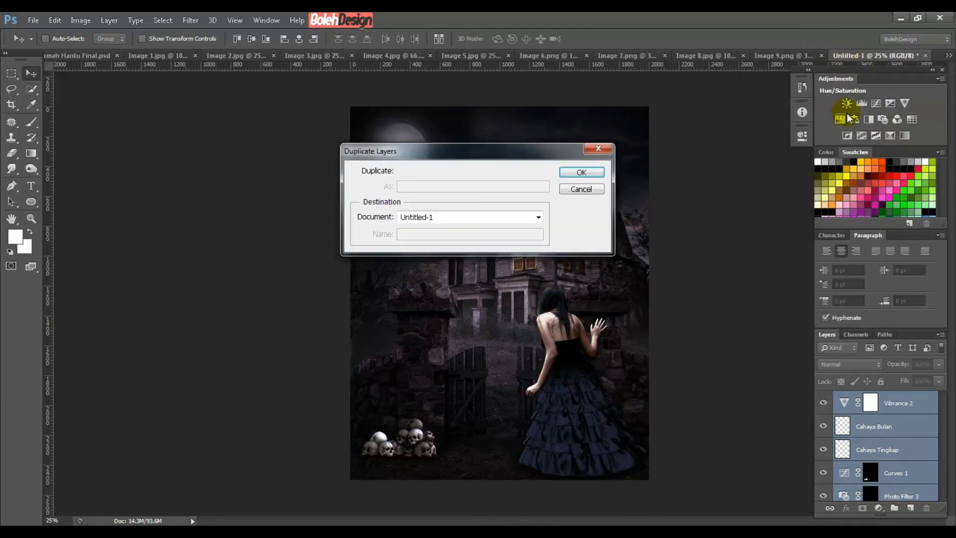
{"action": "left_click", "coordinate": [582, 171]}
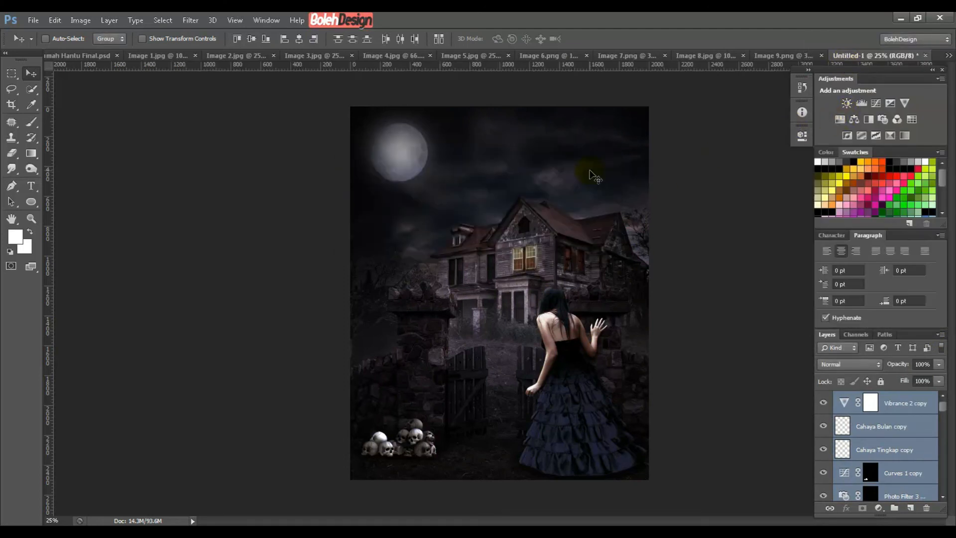
Step: Merge the selected duplicate layers into a single layer named Merged Layer, and duplicate that layer
{"action": "left_click", "coordinate": [940, 335]}
{"action": "left_click", "coordinate": [826, 244]}
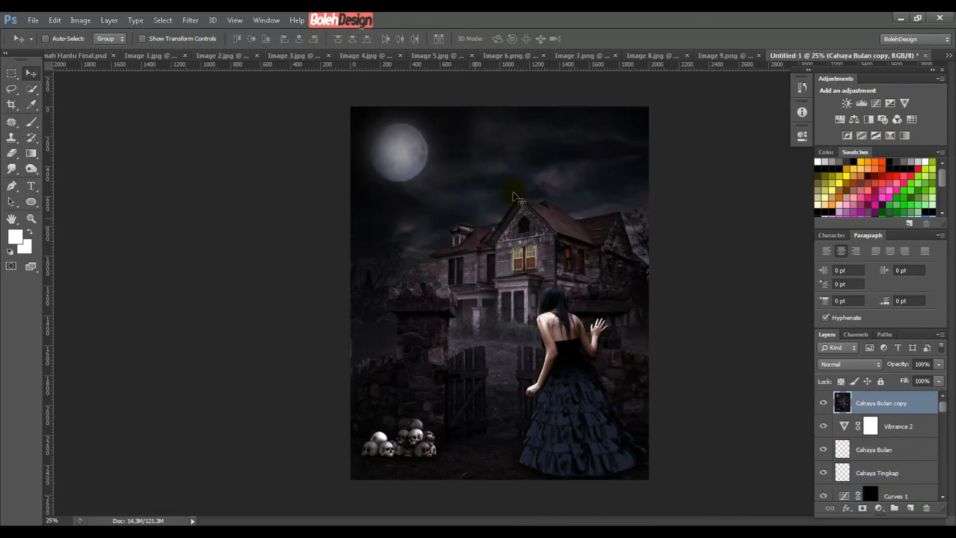
{"action": "double_click", "coordinate": [888, 403]}
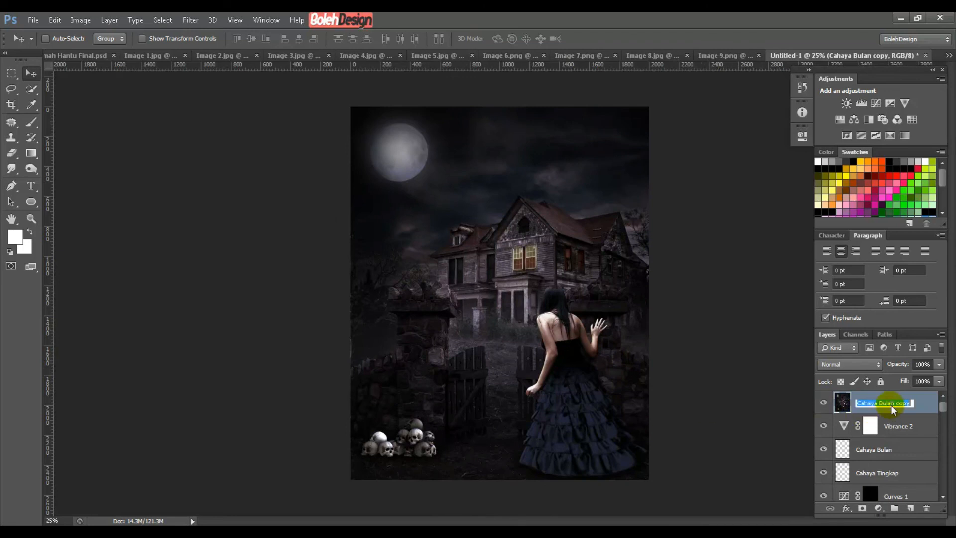
{"action": "type", "text": "Merged Layer"}
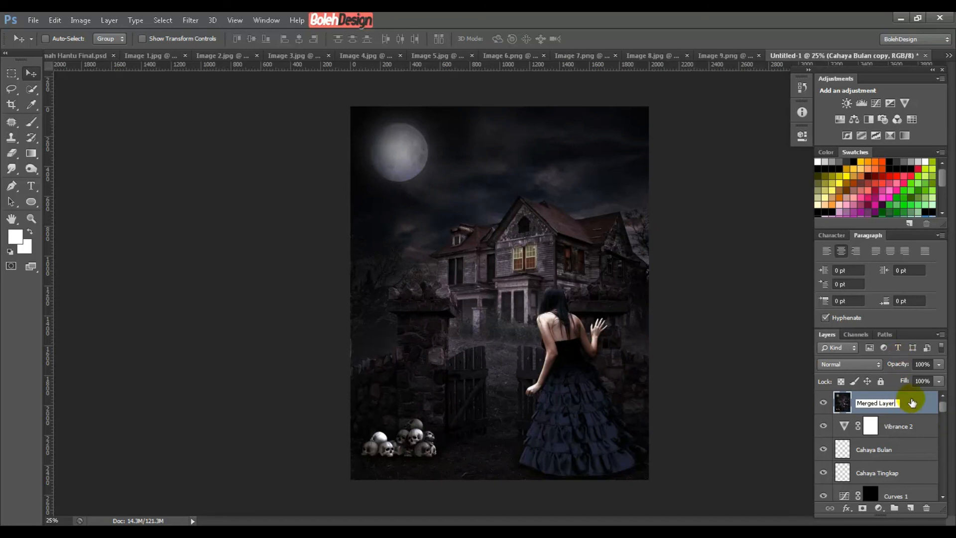
{"action": "left_click", "coordinate": [911, 402]}
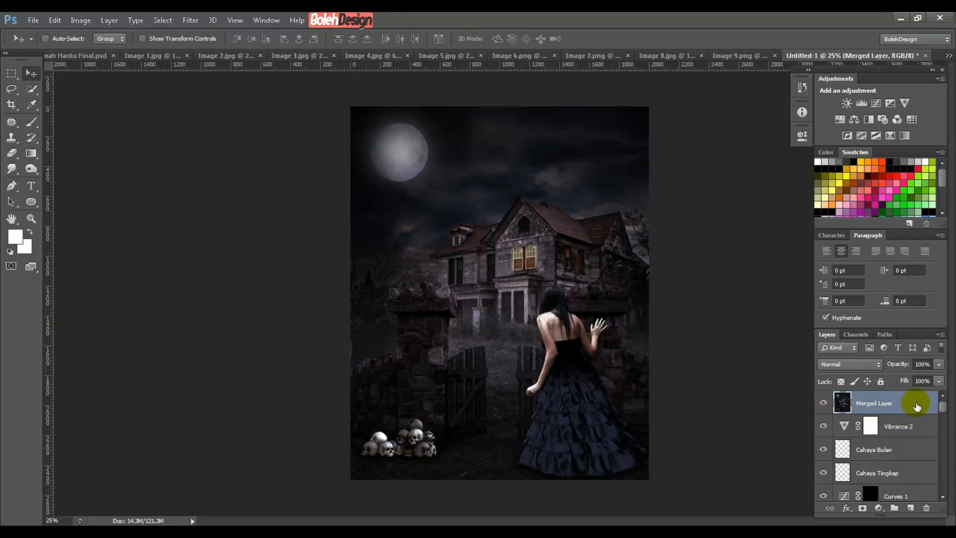
{"action": "key", "text": "ctrl+j"}
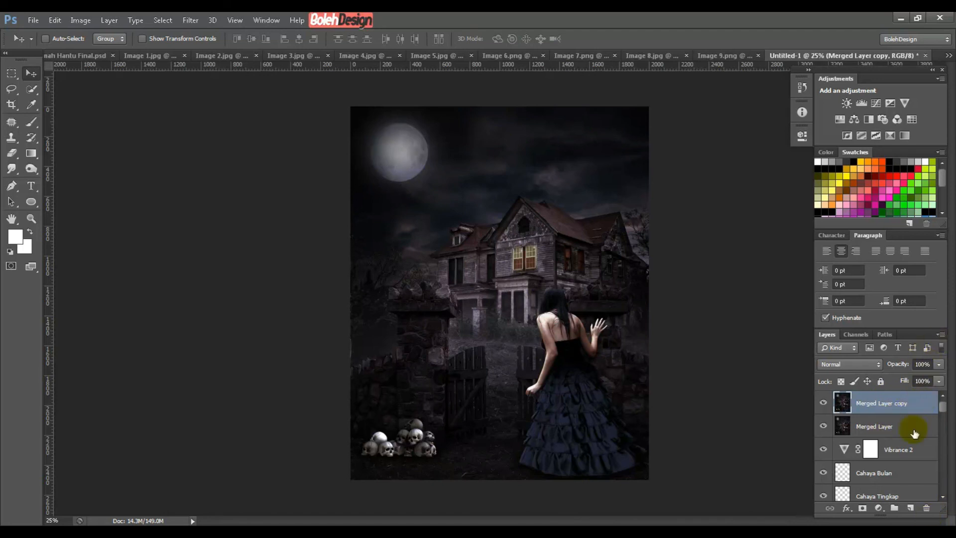
{"action": "left_click", "coordinate": [196, 20]}
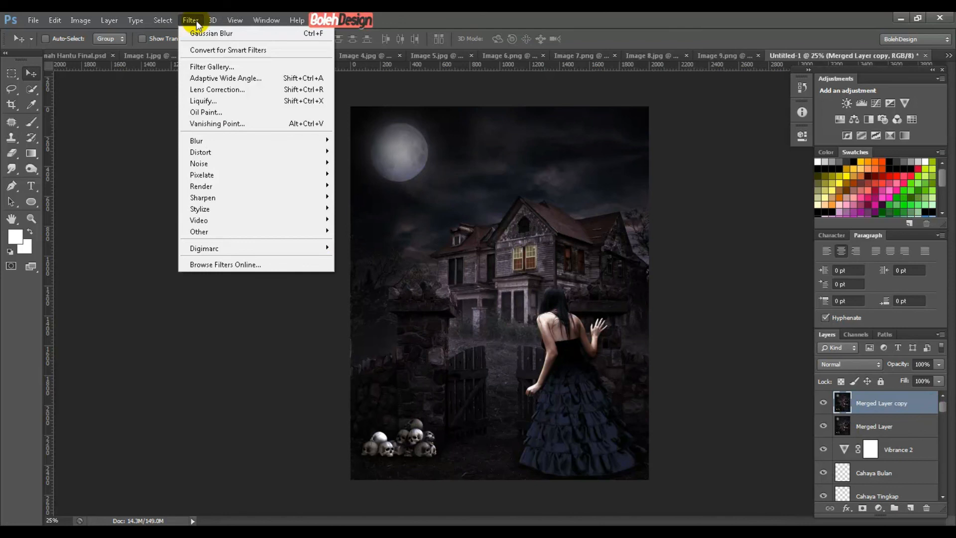
{"action": "mouse_move", "coordinate": [218, 233]}
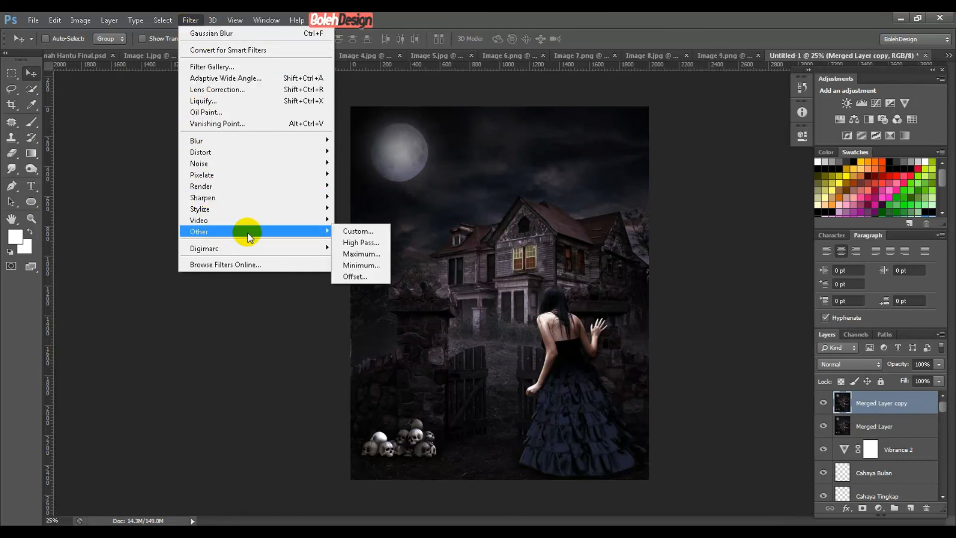
{"action": "left_click", "coordinate": [349, 242]}
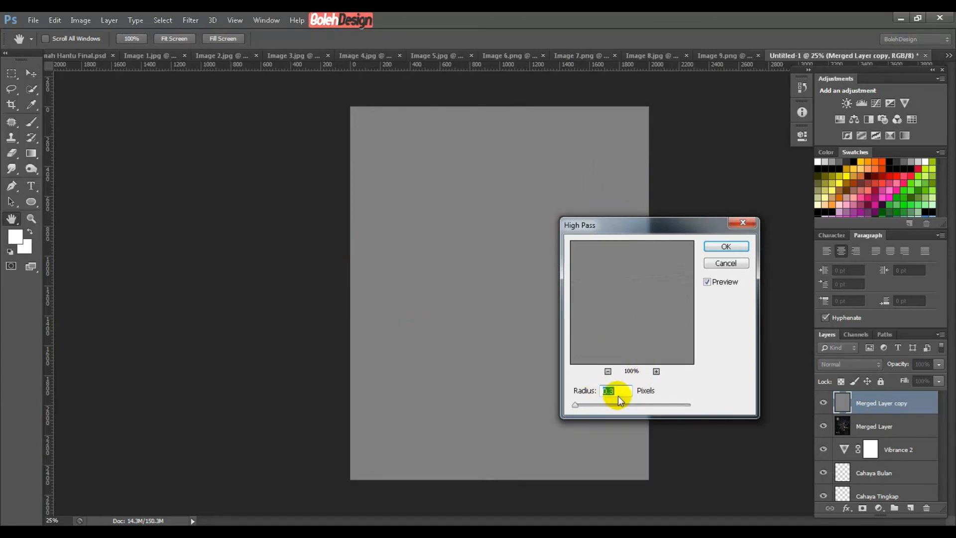
{"action": "left_click", "coordinate": [712, 246]}
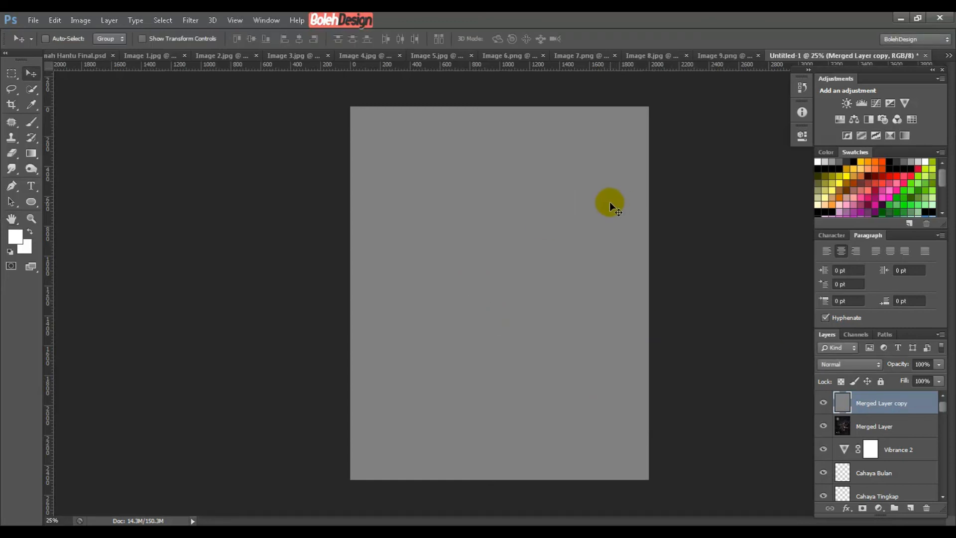
{"action": "key", "text": "ctrl+z"}
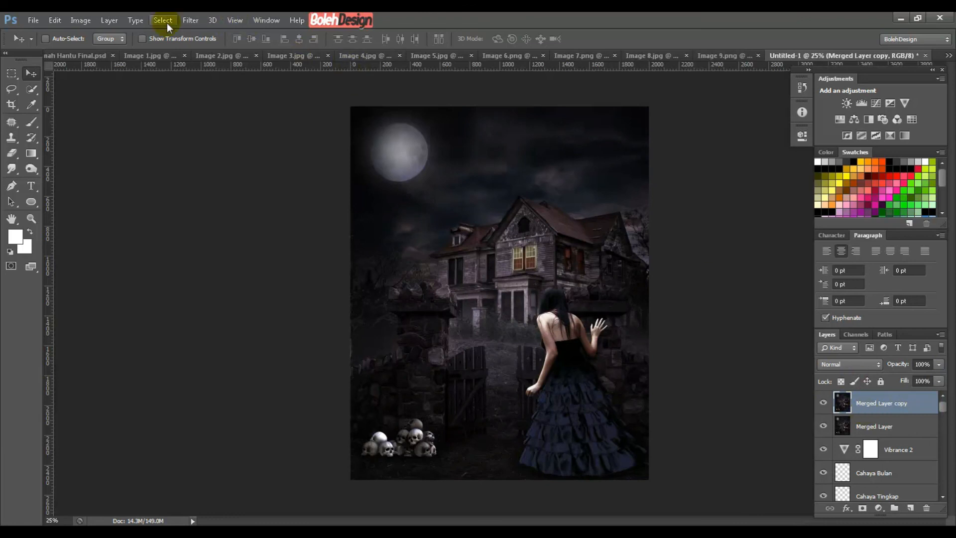
Step: Apply a High Pass filter with a 0.3 pixel radius to Merged Layer copy, and compare the image with that layer hidden and shown
{"action": "left_click", "coordinate": [190, 20]}
{"action": "mouse_move", "coordinate": [261, 232]}
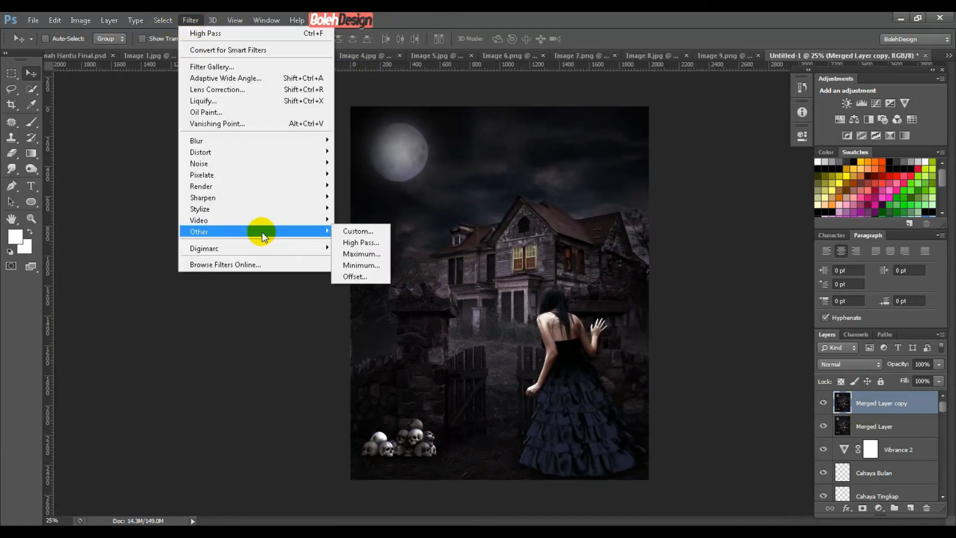
{"action": "left_click", "coordinate": [359, 242]}
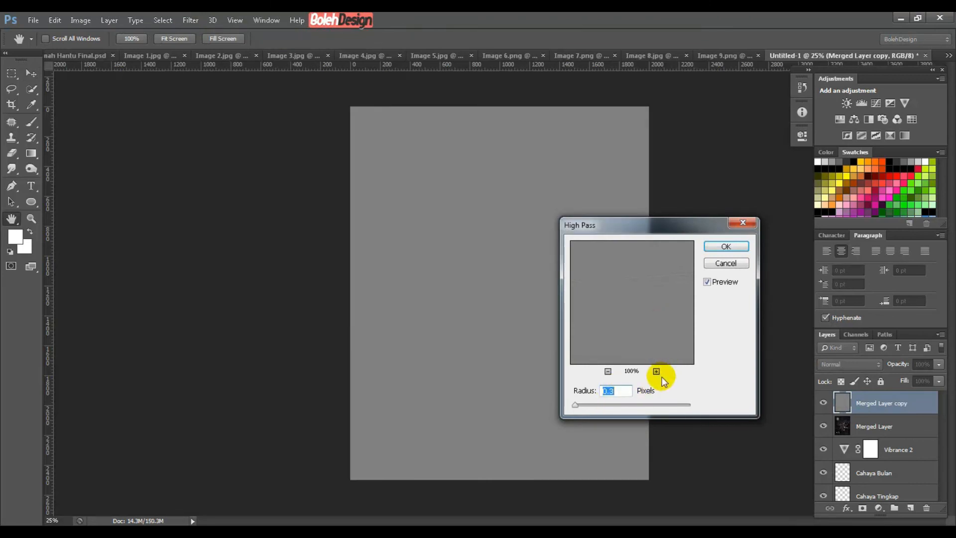
{"action": "left_click_drag", "start_coordinate": [668, 314], "coordinate": [604, 277]}
{"action": "mouse_move", "coordinate": [621, 320]}
{"action": "left_mouse_down"}
{"action": "mouse_move", "coordinate": [593, 313]}
{"action": "mouse_move", "coordinate": [619, 311]}
{"action": "mouse_move", "coordinate": [606, 335]}
{"action": "mouse_move", "coordinate": [632, 308]}
{"action": "left_mouse_up"}
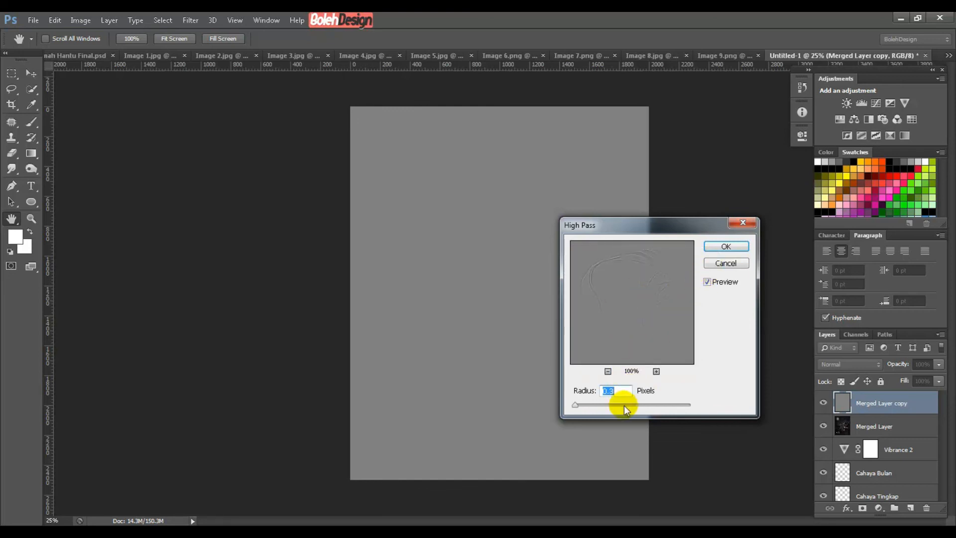
{"action": "left_click_drag", "start_coordinate": [624, 405], "coordinate": [671, 406]}
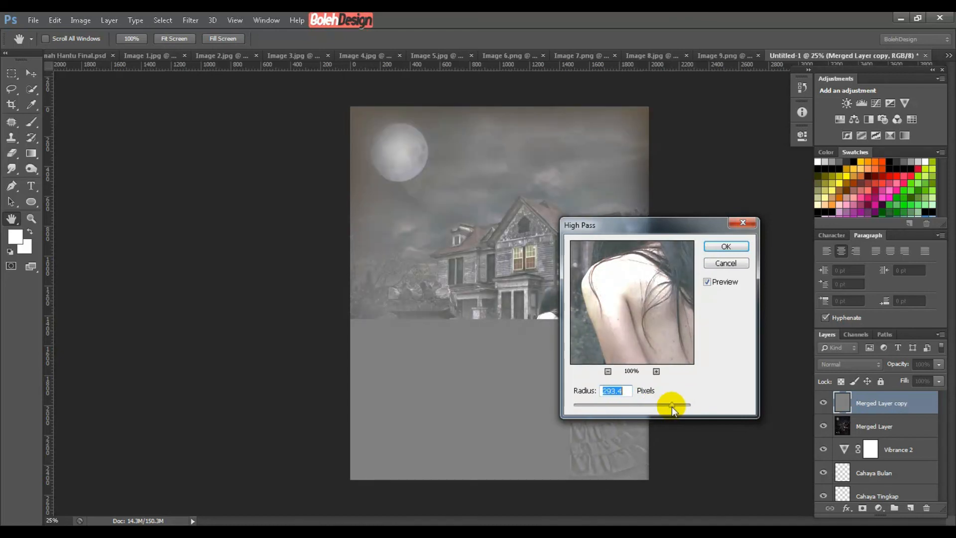
{"action": "left_click_drag", "start_coordinate": [603, 230], "coordinate": [741, 223]}
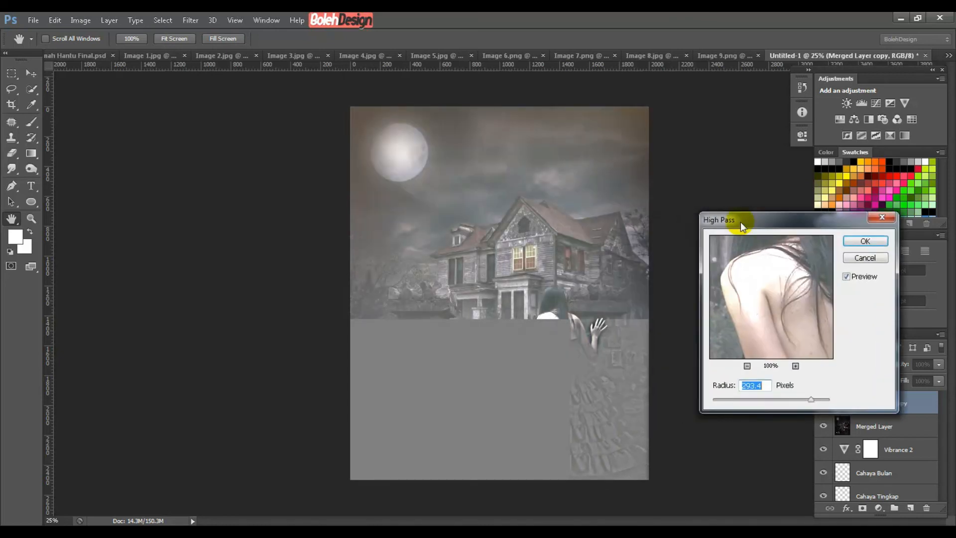
{"action": "left_click", "coordinate": [724, 400]}
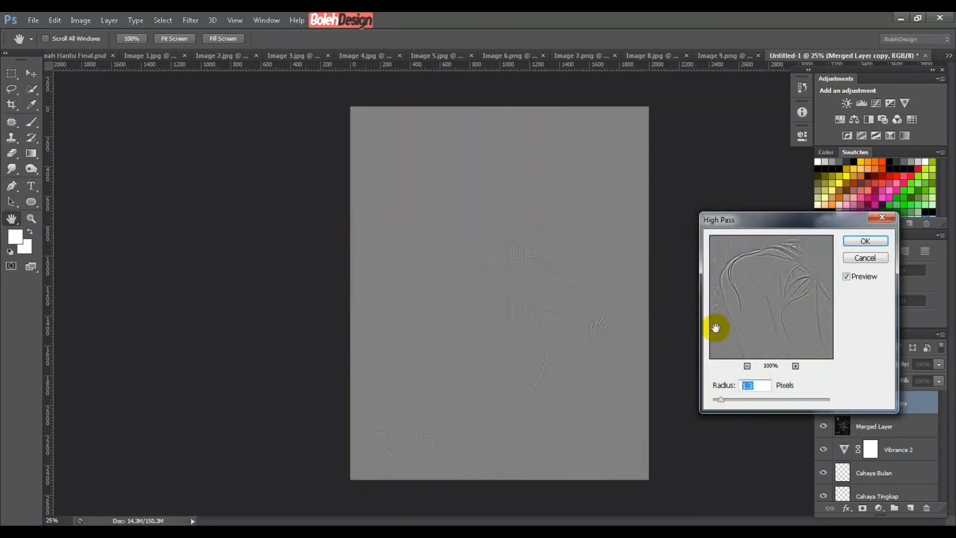
{"action": "type", "text": "0.3"}
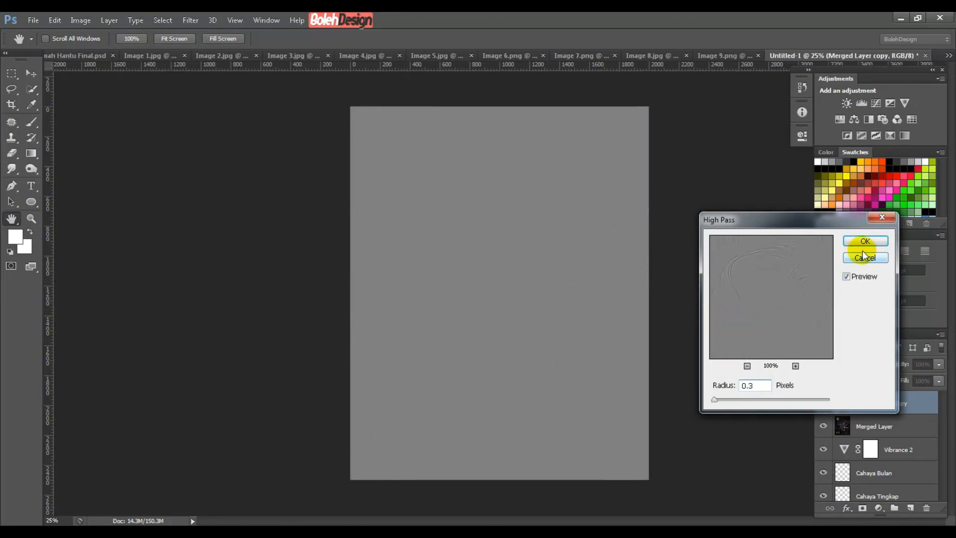
{"action": "left_click", "coordinate": [865, 241]}
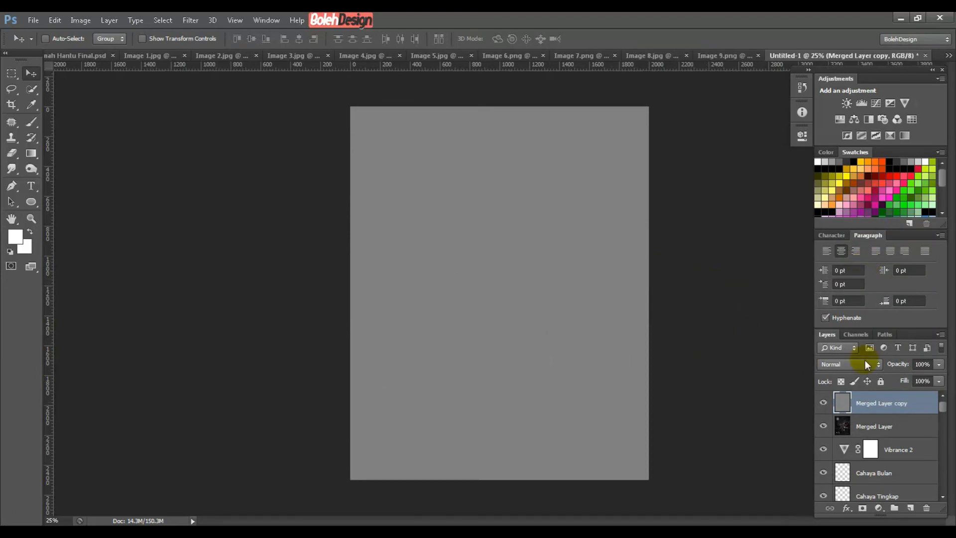
{"action": "left_click", "coordinate": [823, 403]}
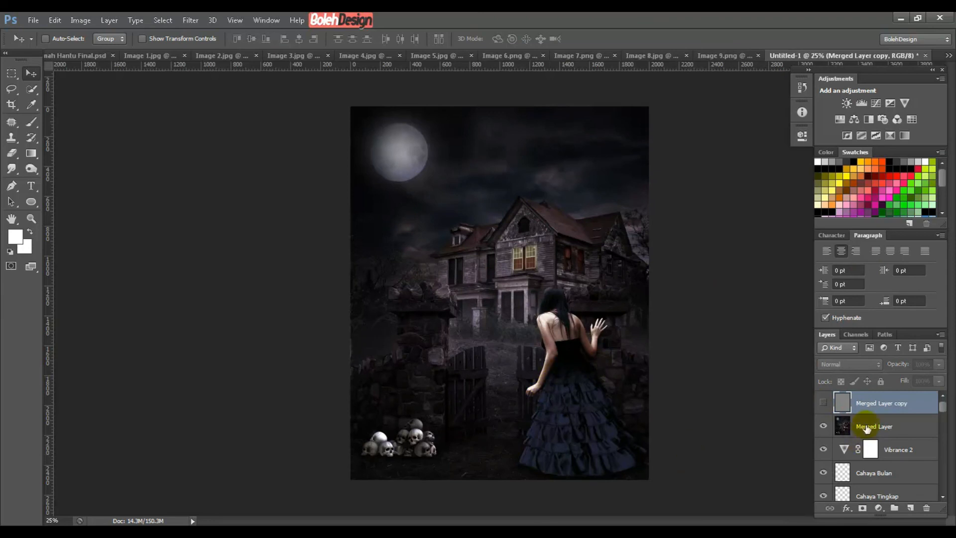
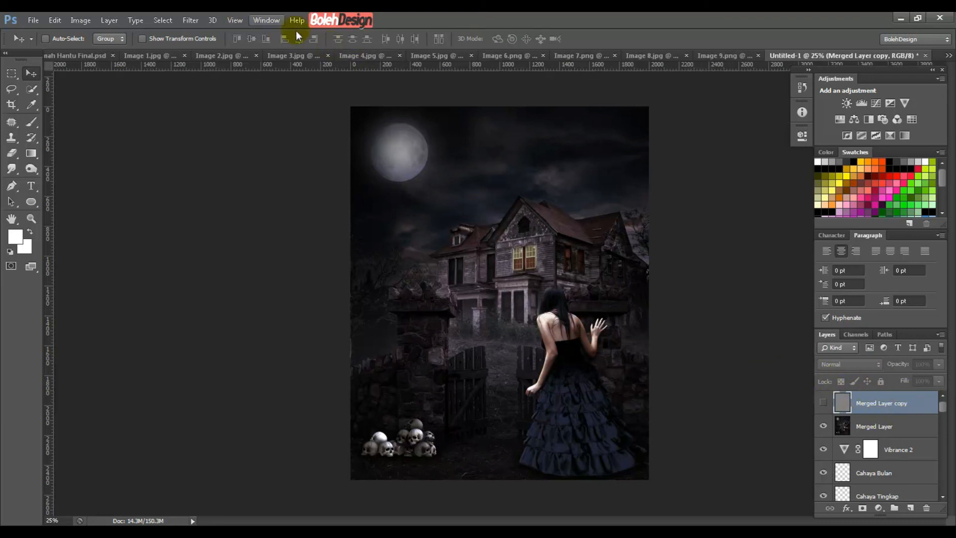
{"action": "left_click", "coordinate": [823, 403]}
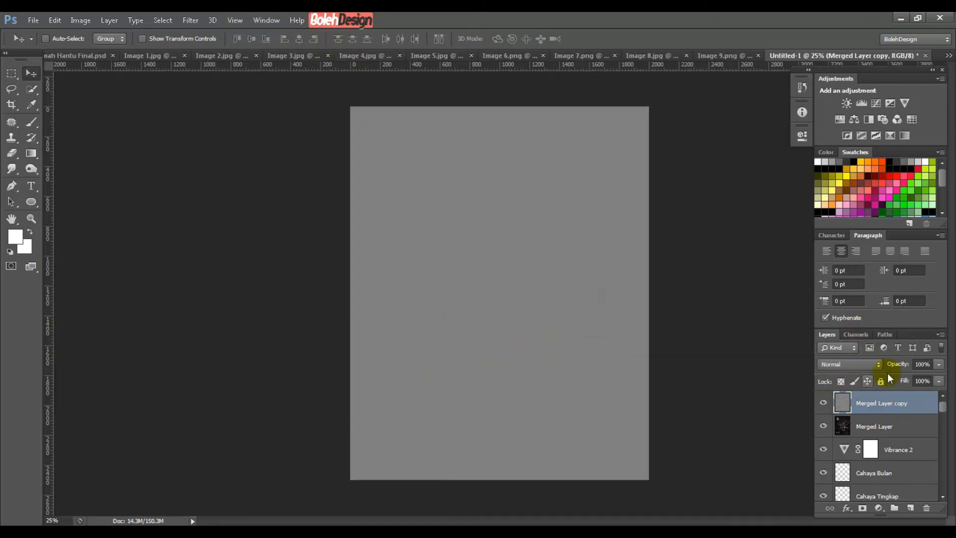
Step: Set the blend mode of Merged Layer copy to Linear Light and its opacity to 70%
{"action": "left_click", "coordinate": [841, 363]}
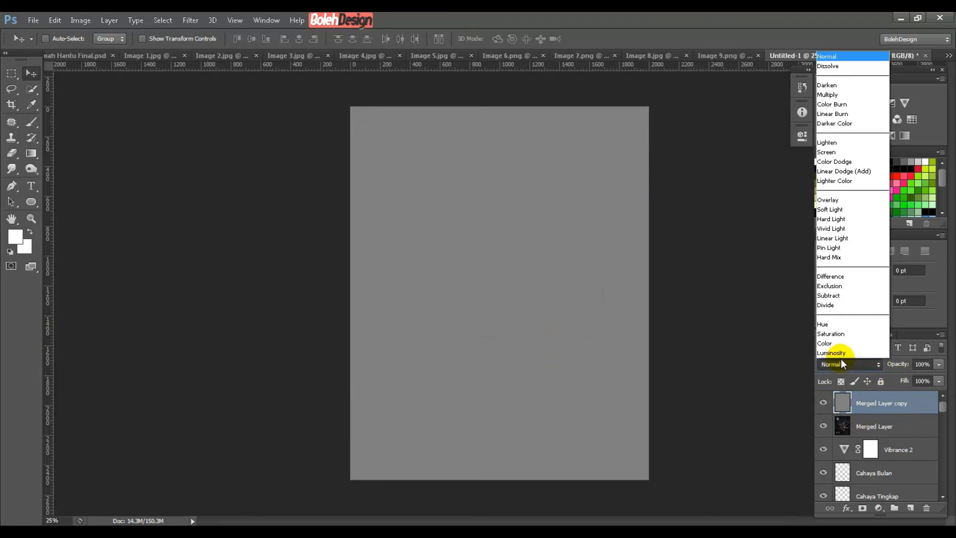
{"action": "left_click", "coordinate": [832, 239]}
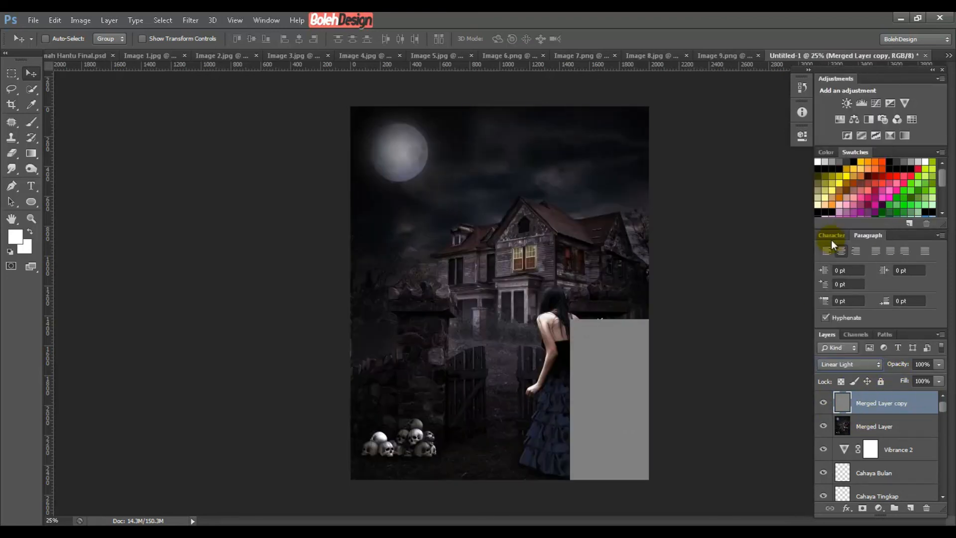
{"action": "left_click", "coordinate": [923, 364]}
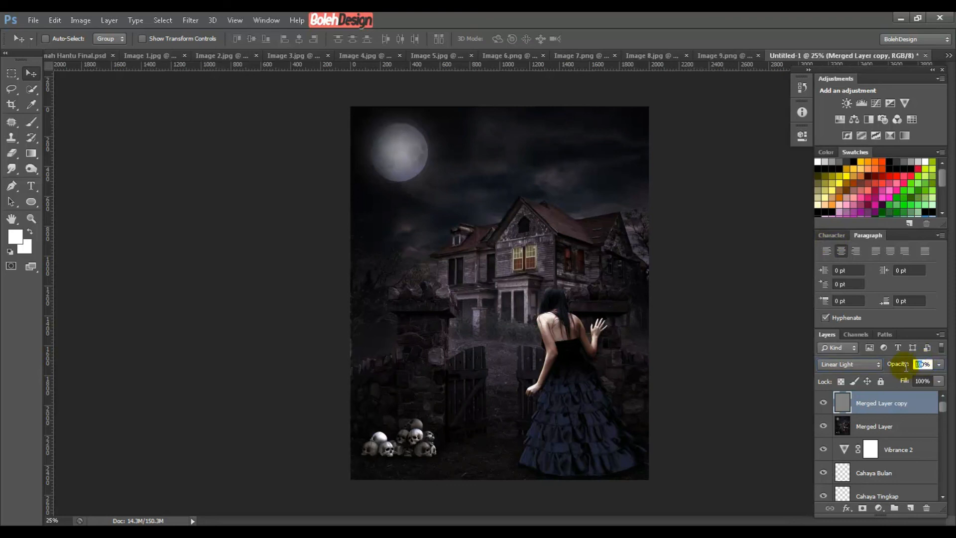
{"action": "type", "text": "70"}
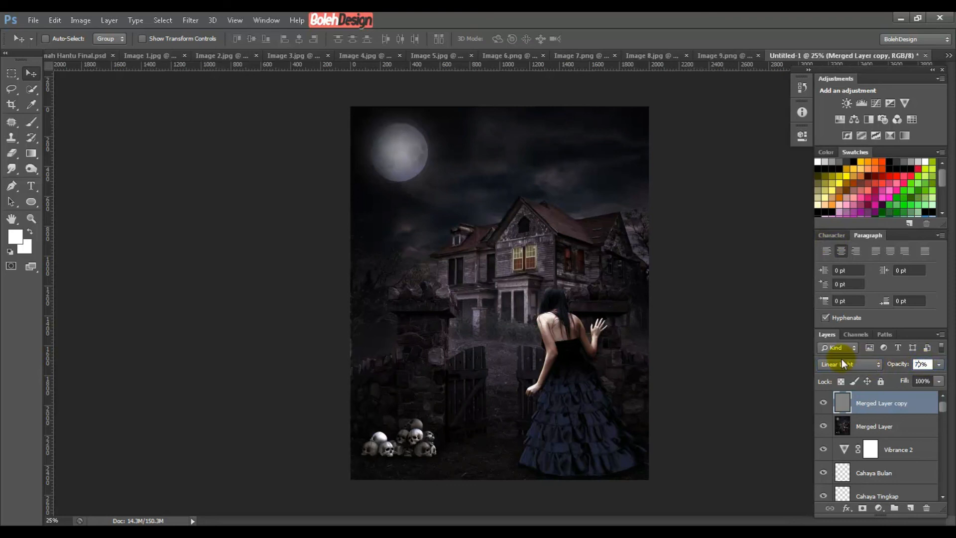
{"action": "key", "text": "Return"}
Step: Compare the sharpness of the house and woman up close with and without Merged Layer copy
{"action": "key", "text": "ctrl+plus"}
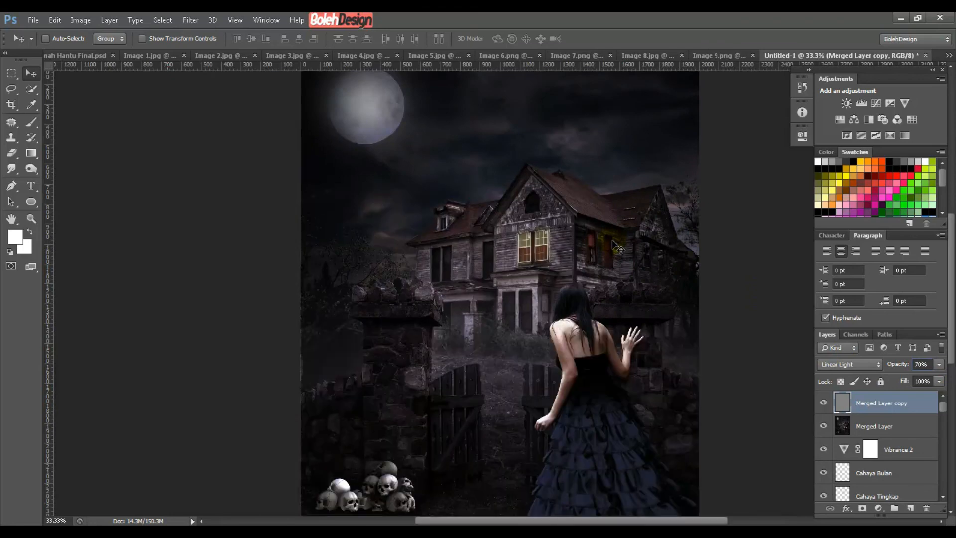
{"action": "key", "text": "ctrl+plus"}
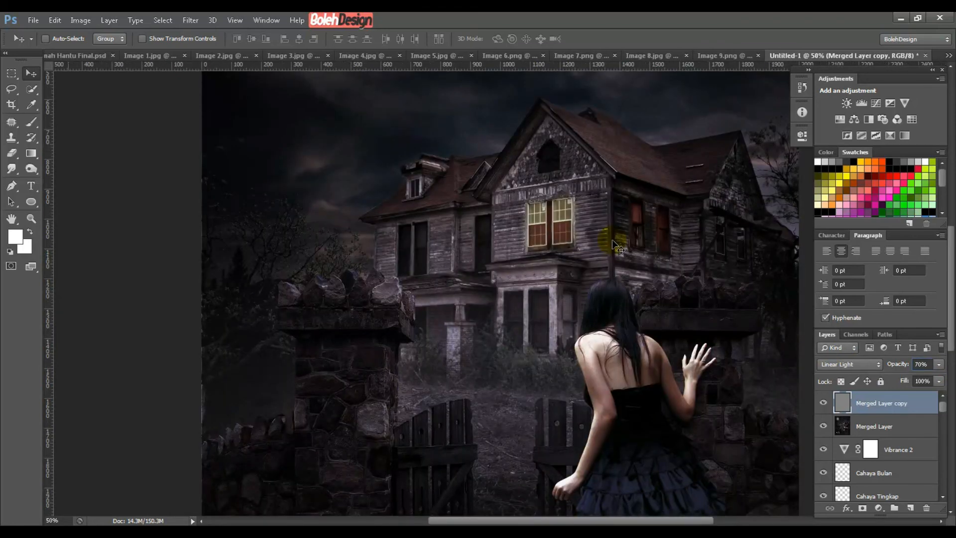
{"action": "left_click", "coordinate": [823, 404]}
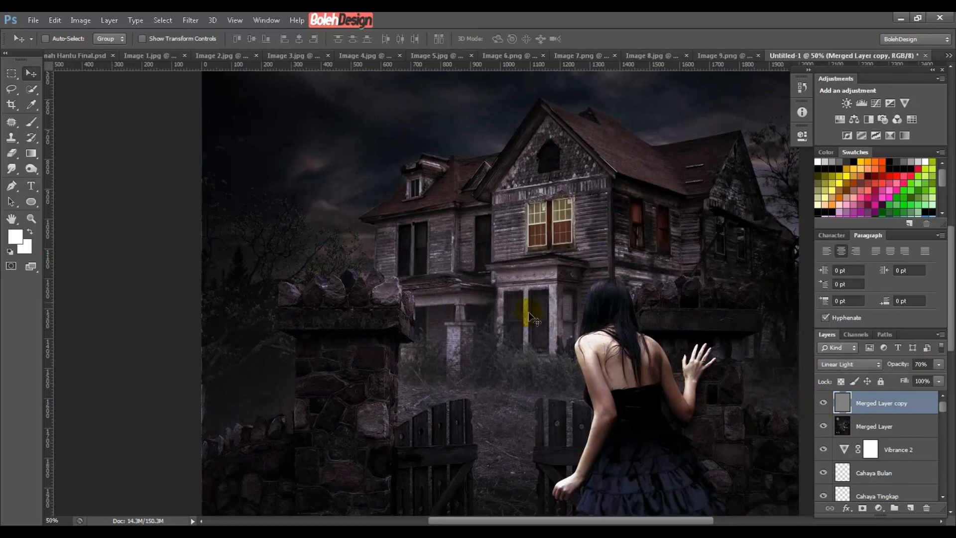
{"action": "left_click", "coordinate": [823, 404]}
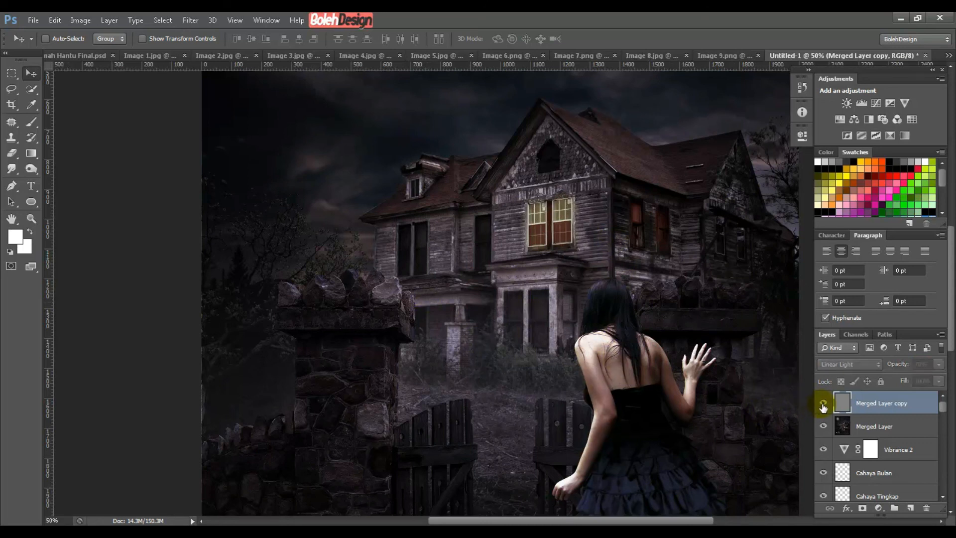
{"action": "left_click", "coordinate": [824, 404]}
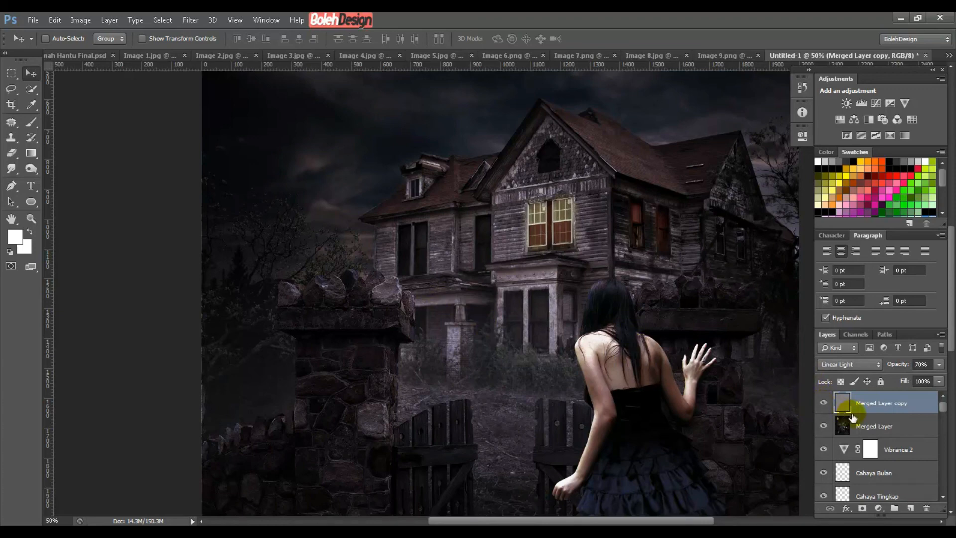
{"action": "key", "text": "ctrl+minus"}
{"action": "key", "text": "ctrl+minus"}
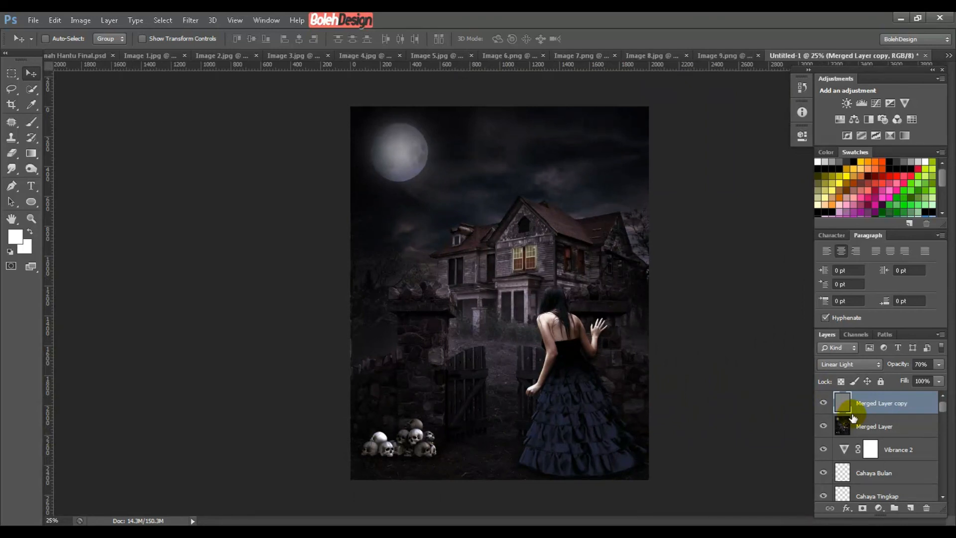
Step: Add a Solid Color fill layer with the dark teal colour #193F39 above Merged Layer copy
{"action": "left_click", "coordinate": [879, 508]}
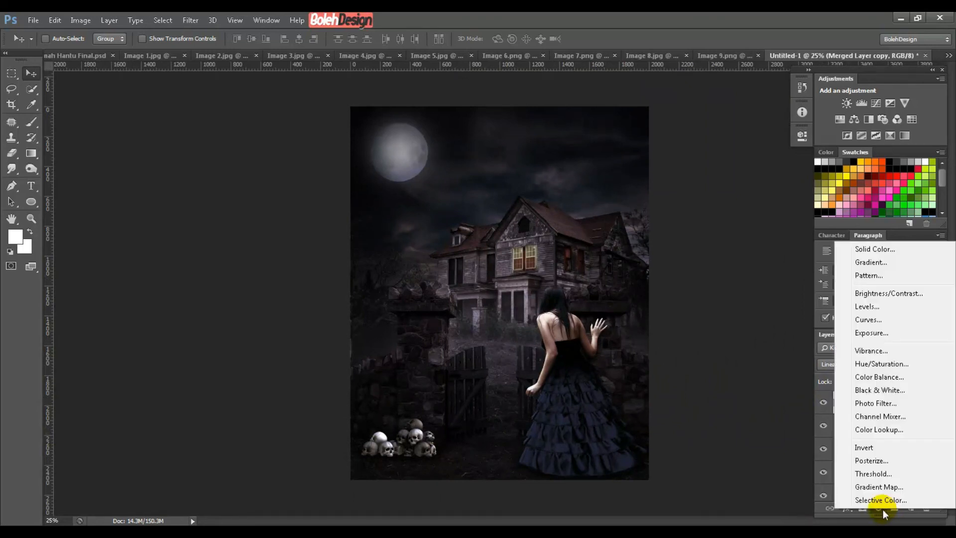
{"action": "left_click", "coordinate": [877, 249]}
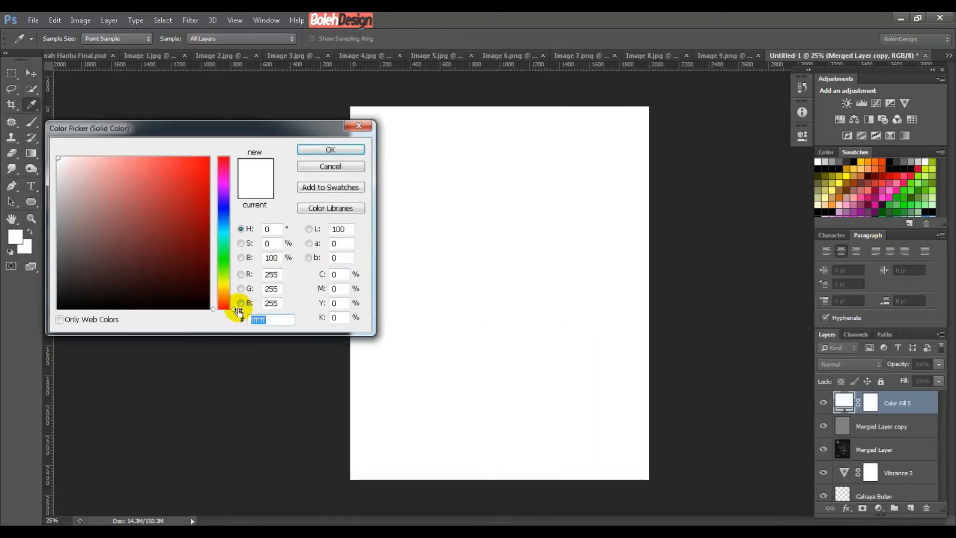
{"action": "type", "text": "193"}
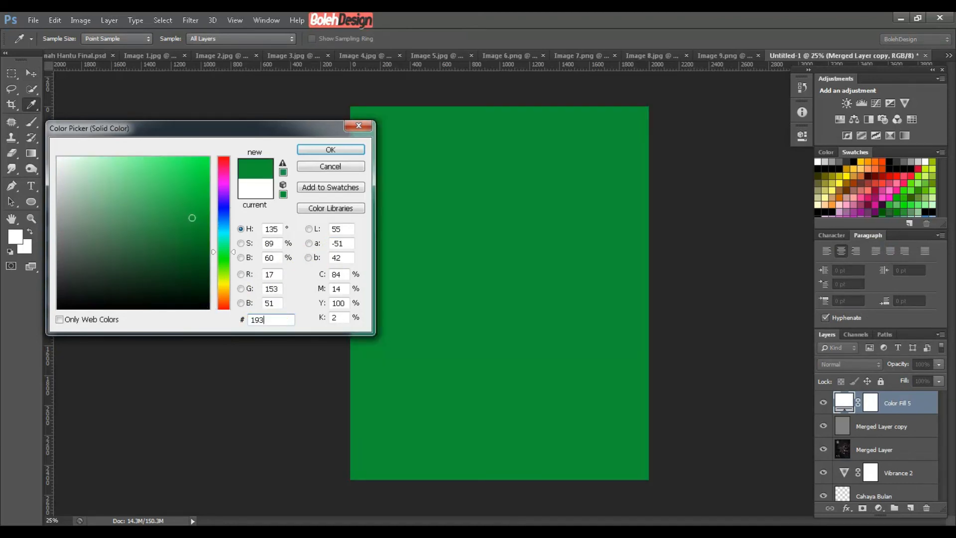
{"action": "type", "text": "F39"}
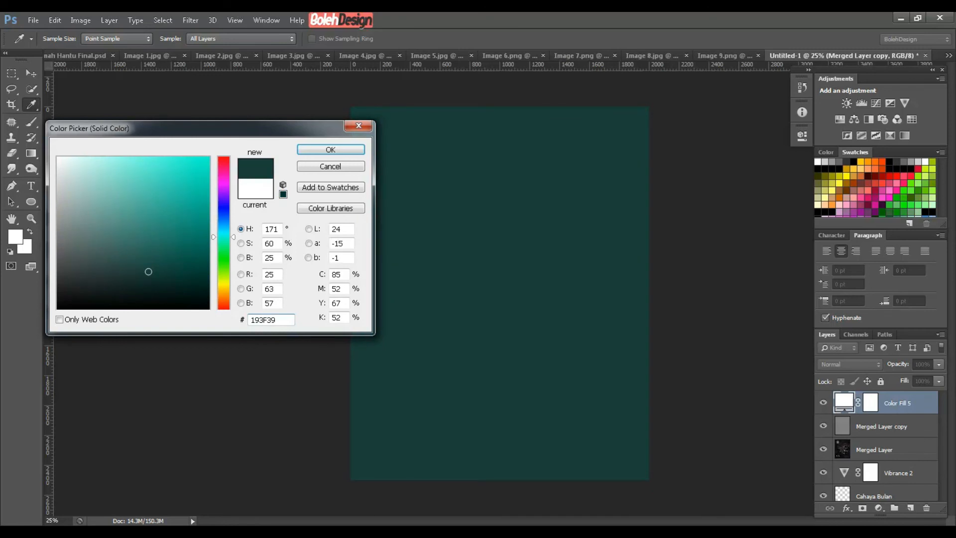
{"action": "left_click", "coordinate": [317, 154]}
Step: Set the teal fill layer's blend mode to Color and its opacity to 30%, and compare the image with it hidden and shown
{"action": "left_click", "coordinate": [832, 364]}
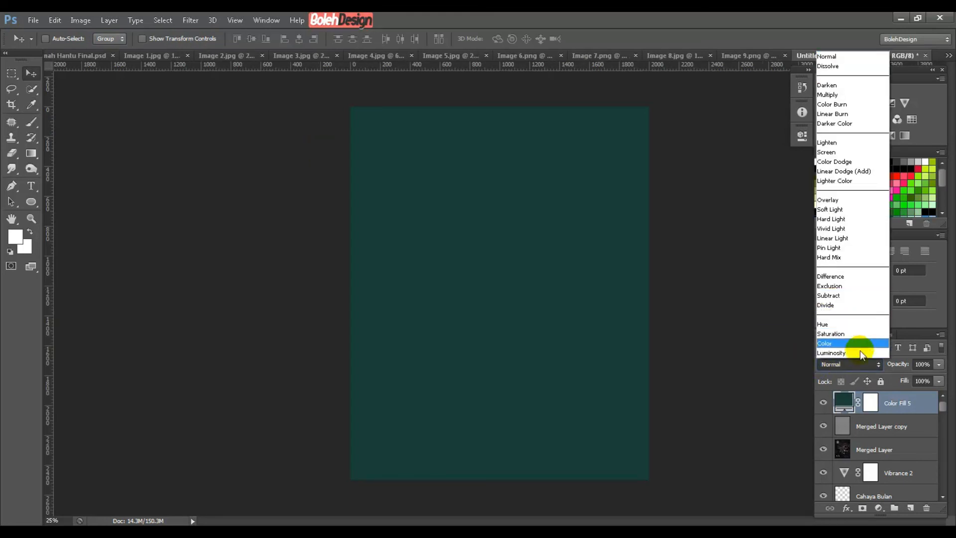
{"action": "left_click", "coordinate": [827, 343]}
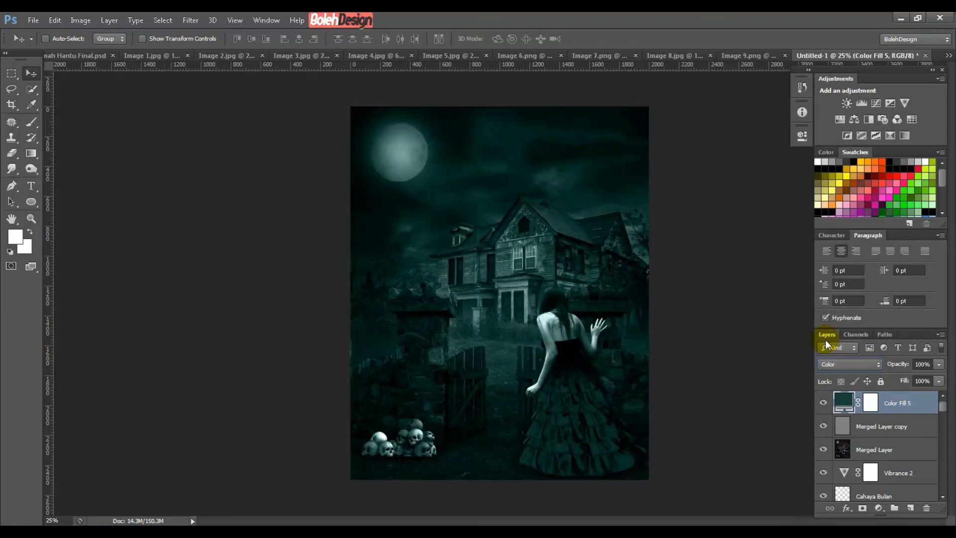
{"action": "left_click", "coordinate": [921, 364]}
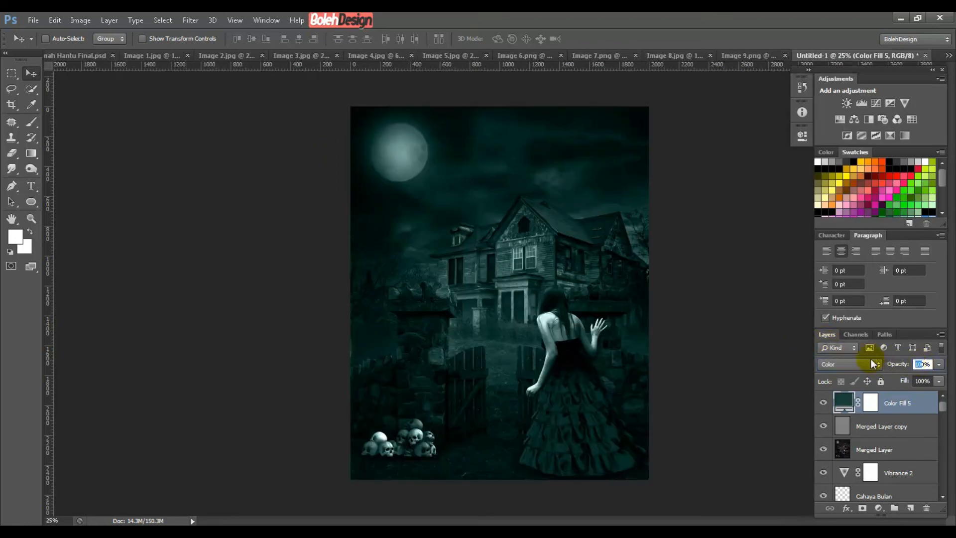
{"action": "type", "text": "30"}
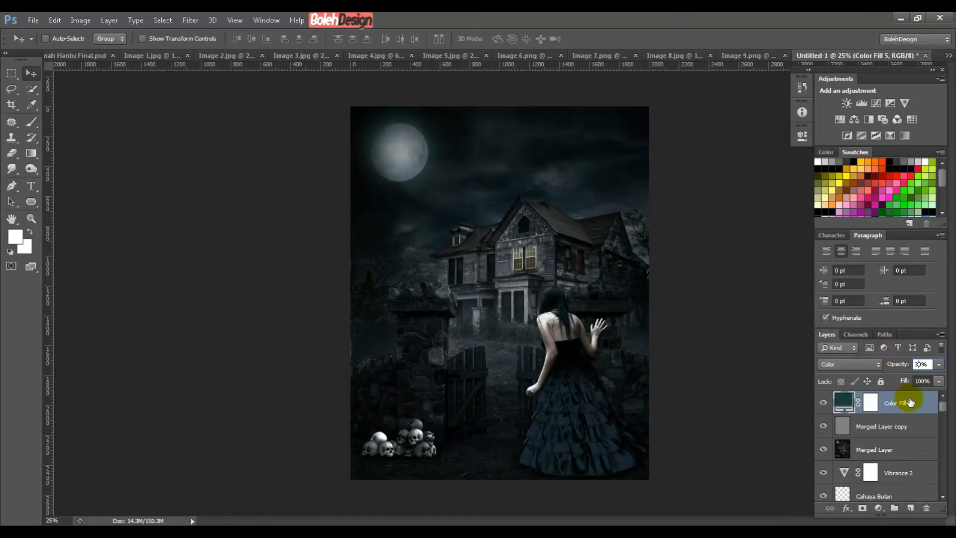
{"action": "left_click", "coordinate": [823, 402]}
{"action": "left_click", "coordinate": [823, 403]}
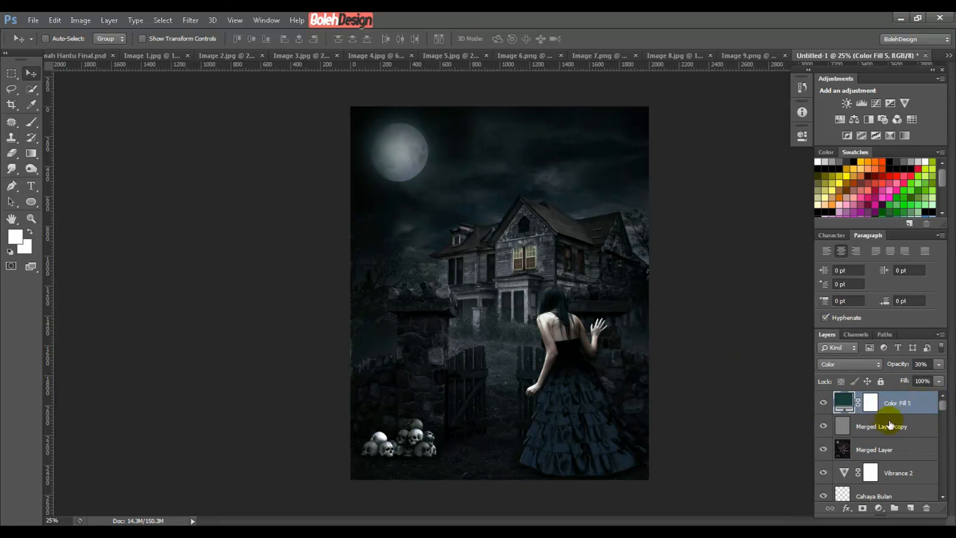
Step: Add a white Solid Color fill layer above the teal fill layer
{"action": "left_click", "coordinate": [877, 511]}
{"action": "left_click", "coordinate": [869, 249]}
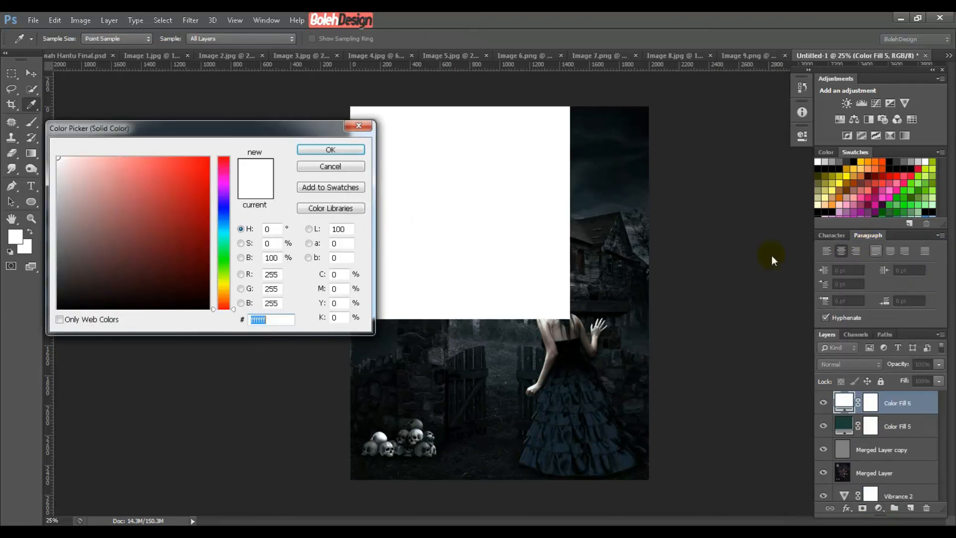
{"action": "left_click", "coordinate": [326, 151]}
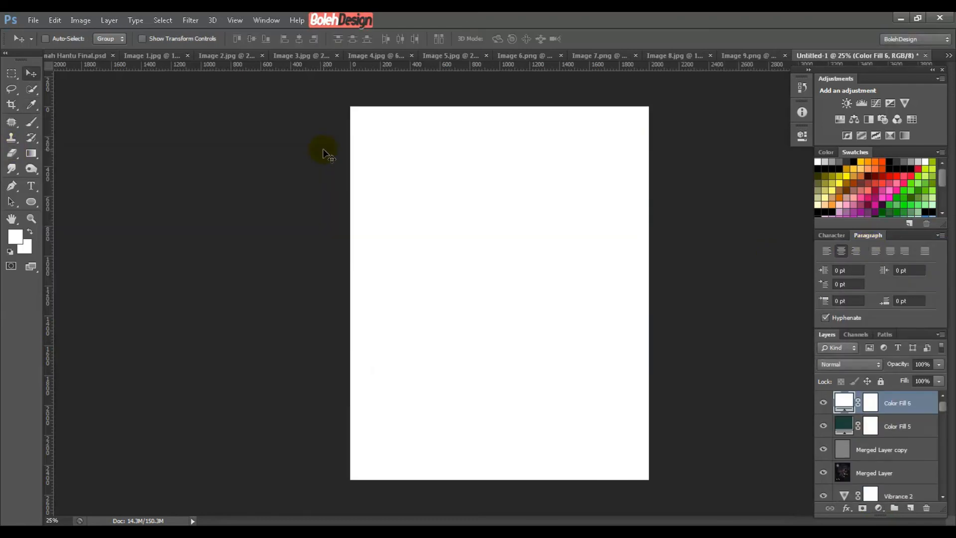
Step: Reset the foreground and background colours to black and white, and render Clouds on the white fill layer, rasterizing its fill
{"action": "left_click", "coordinate": [9, 252]}
{"action": "left_click", "coordinate": [191, 21]}
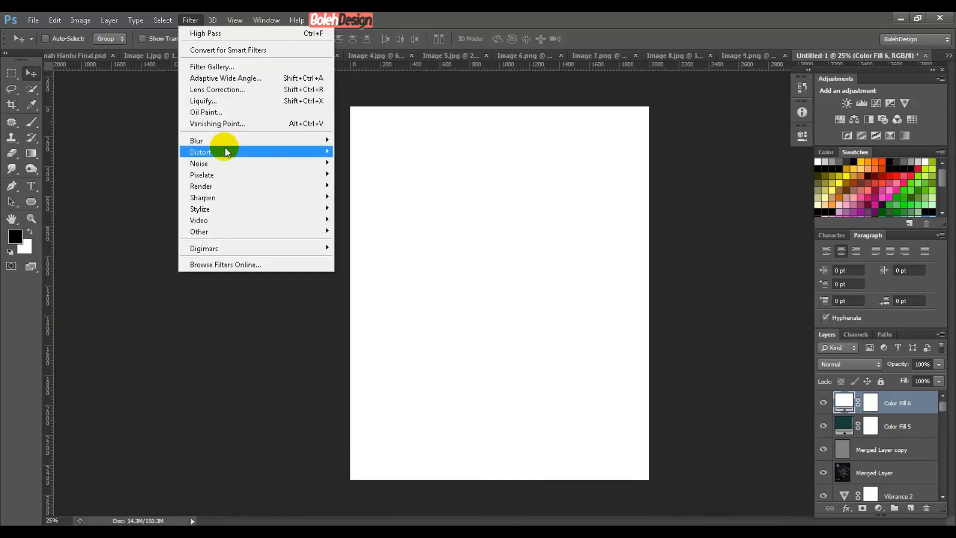
{"action": "mouse_move", "coordinate": [245, 188]}
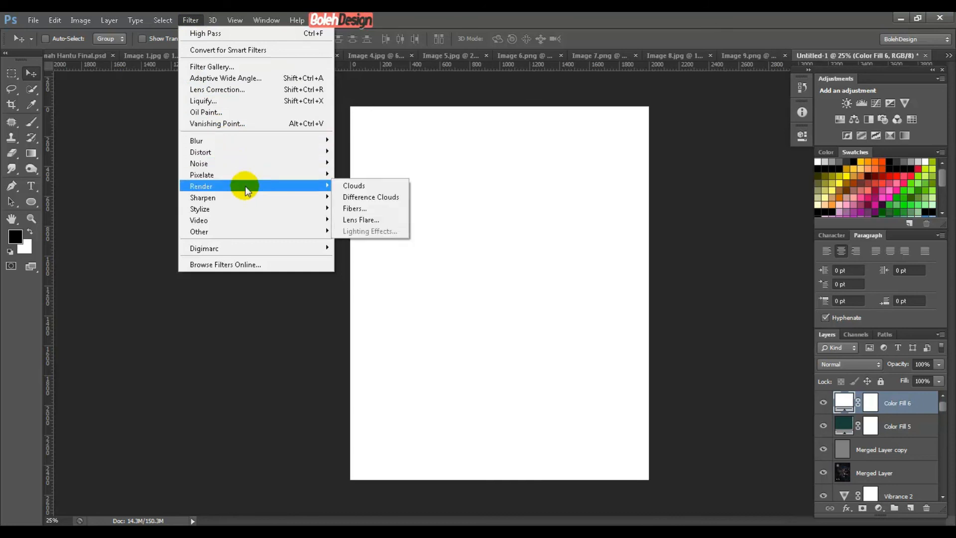
{"action": "left_click", "coordinate": [364, 188]}
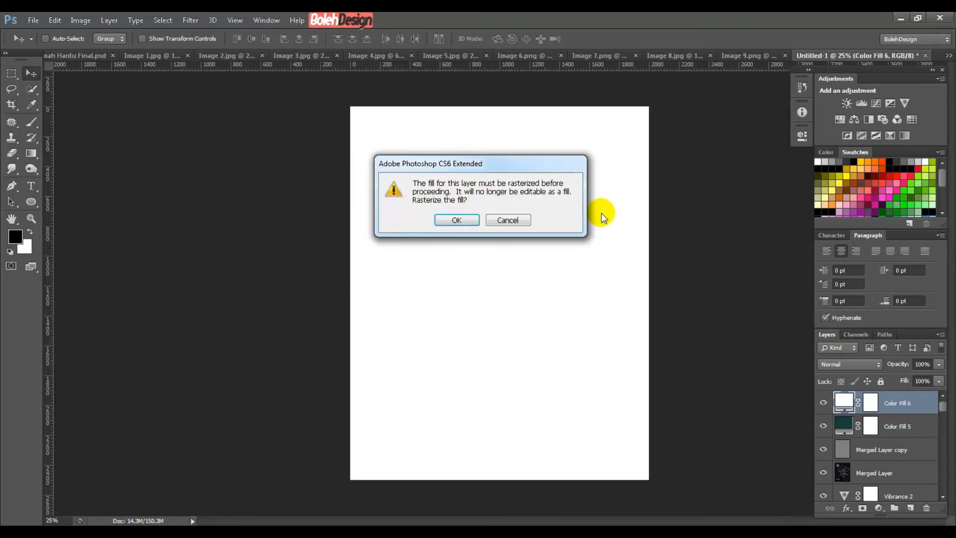
{"action": "left_click", "coordinate": [438, 222]}
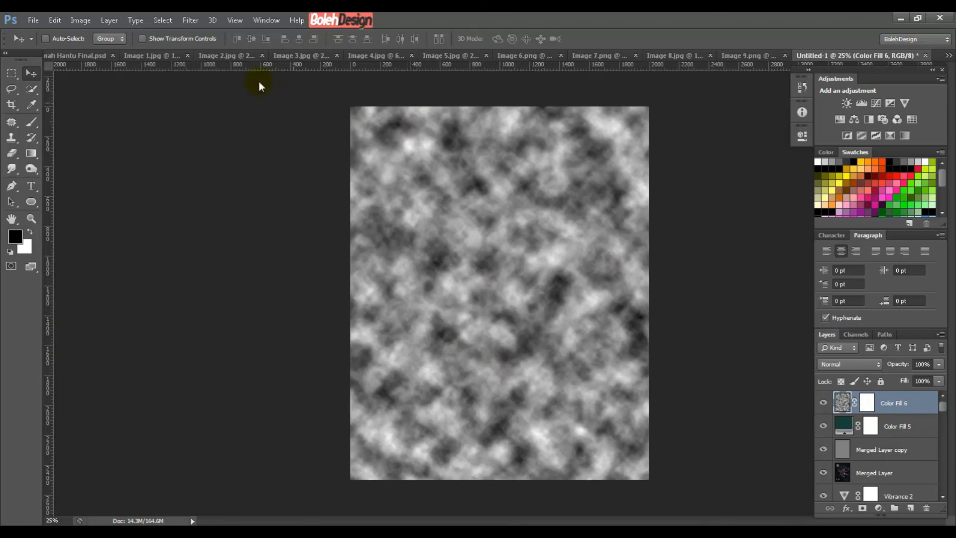
Step: Apply a Gaussian Blur with a 100 pixel radius to the clouds layer
{"action": "left_click", "coordinate": [191, 20]}
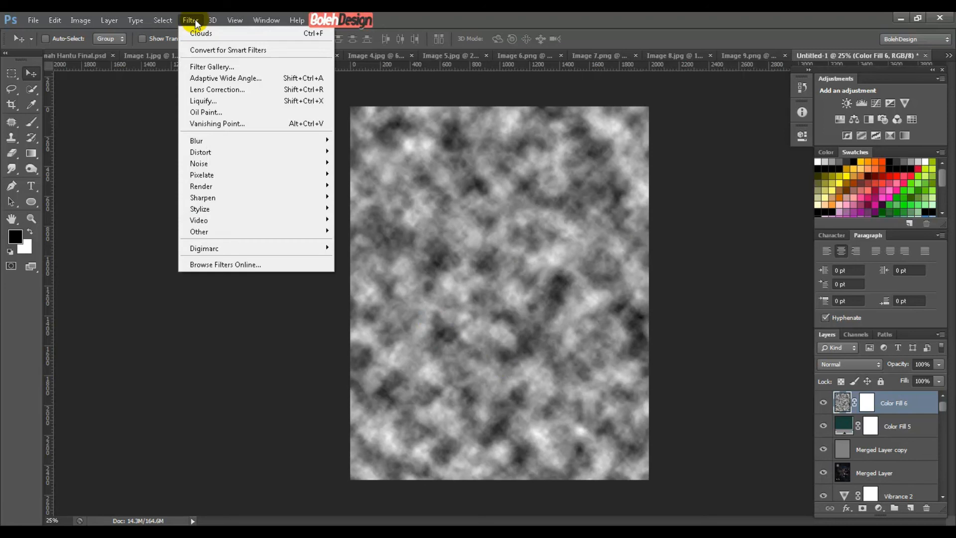
{"action": "mouse_move", "coordinate": [249, 141]}
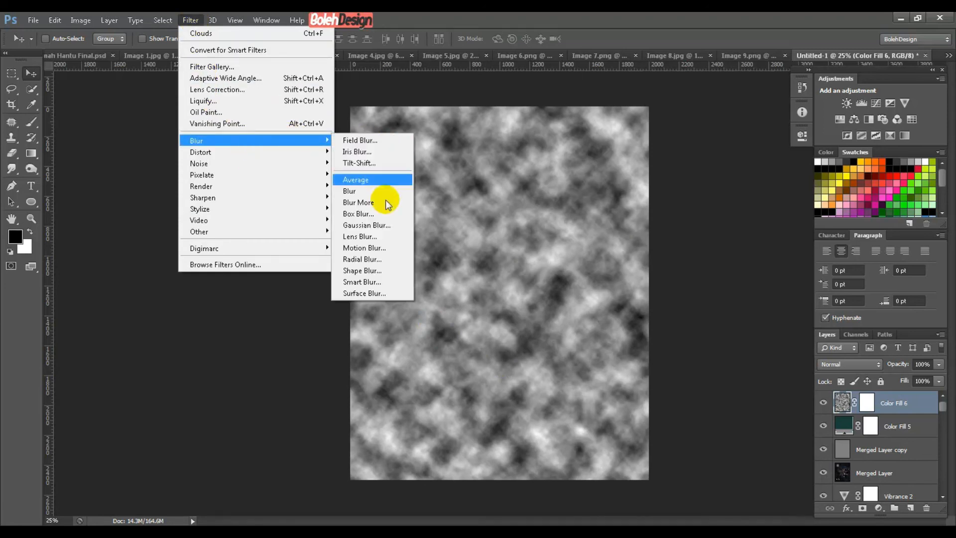
{"action": "left_click", "coordinate": [366, 225]}
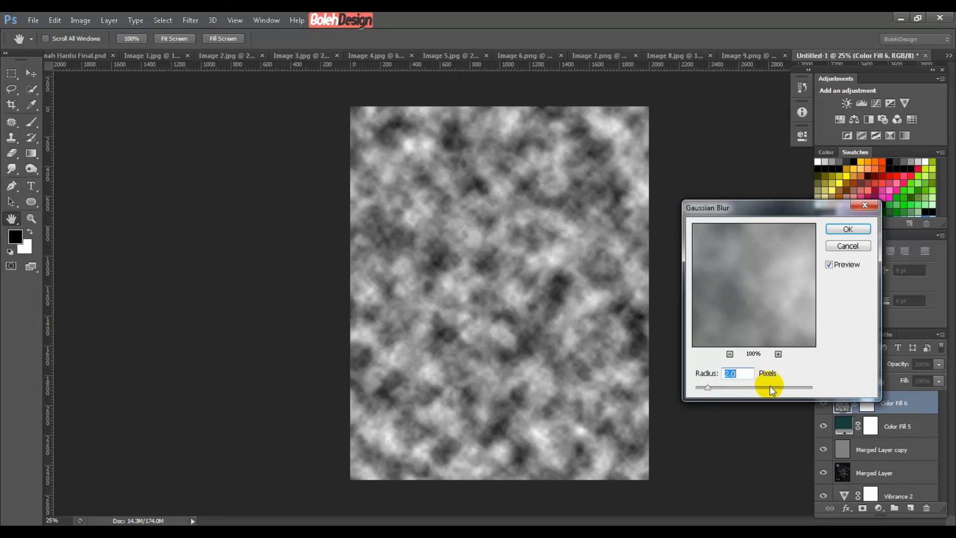
{"action": "type", "text": "100"}
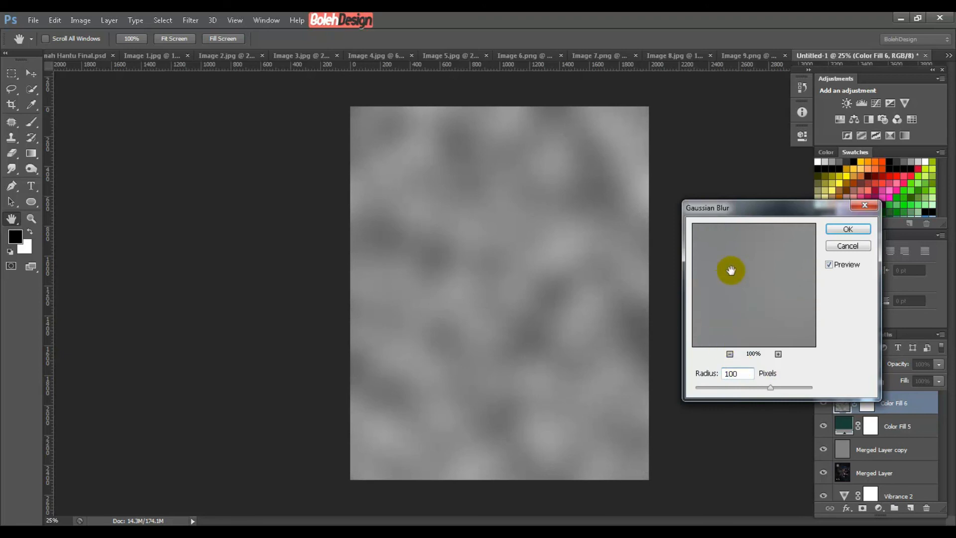
{"action": "left_click", "coordinate": [835, 230]}
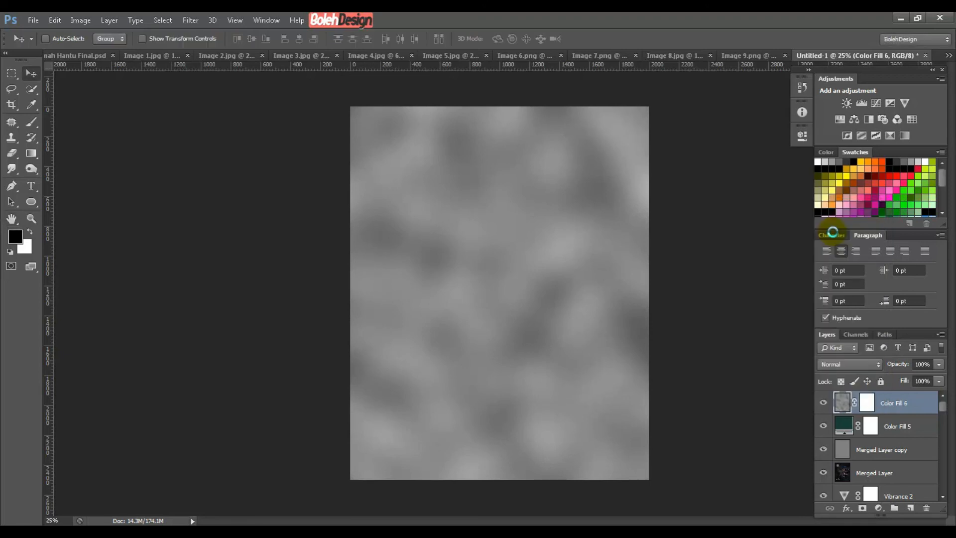
Step: Set the blurred clouds layer's blend mode to Screen and its opacity to 10%
{"action": "left_click", "coordinate": [859, 366]}
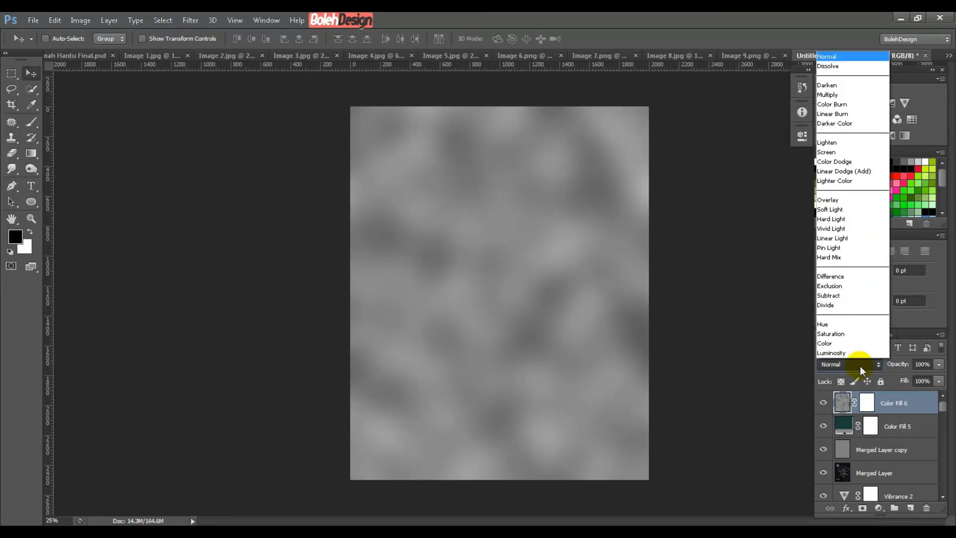
{"action": "left_click", "coordinate": [836, 152]}
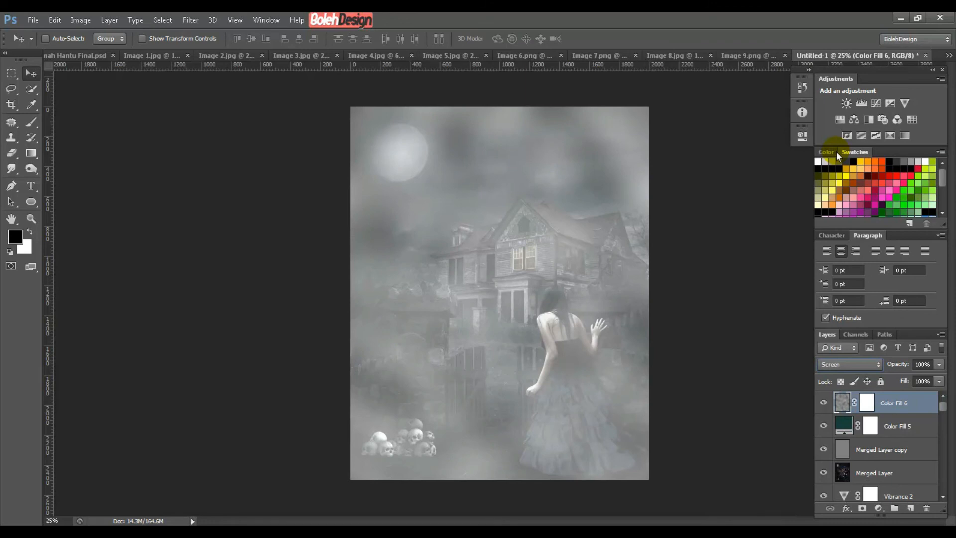
{"action": "left_click", "coordinate": [907, 367]}
{"action": "type", "text": "15"}
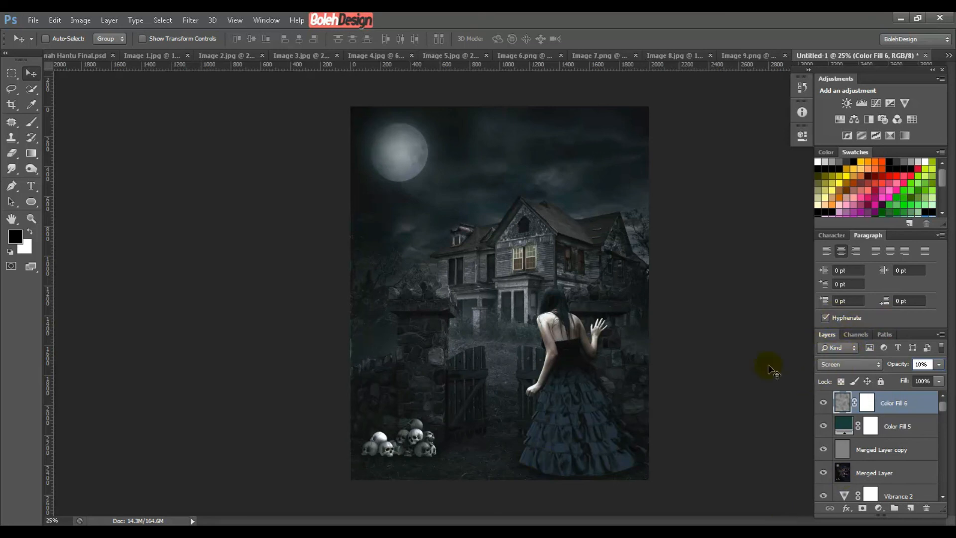
Step: Review the reference document Rumah Hantu Final.psd, checking its Pagar and Color Fill 4 layers by toggling their visibility, and return to Untitled-1
{"action": "left_click", "coordinate": [90, 54]}
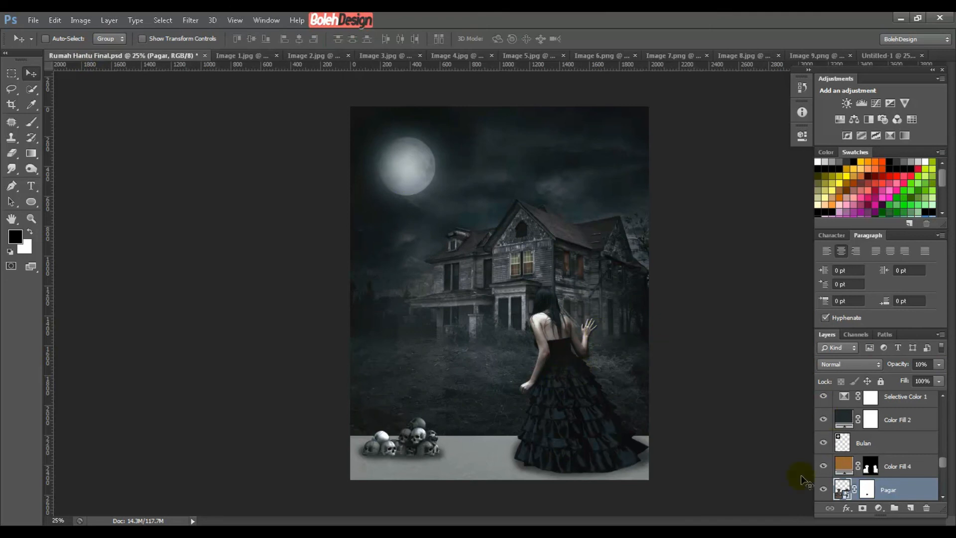
{"action": "scroll", "coordinate": [908, 498], "scroll_direction": "down", "scroll_amount": 1}
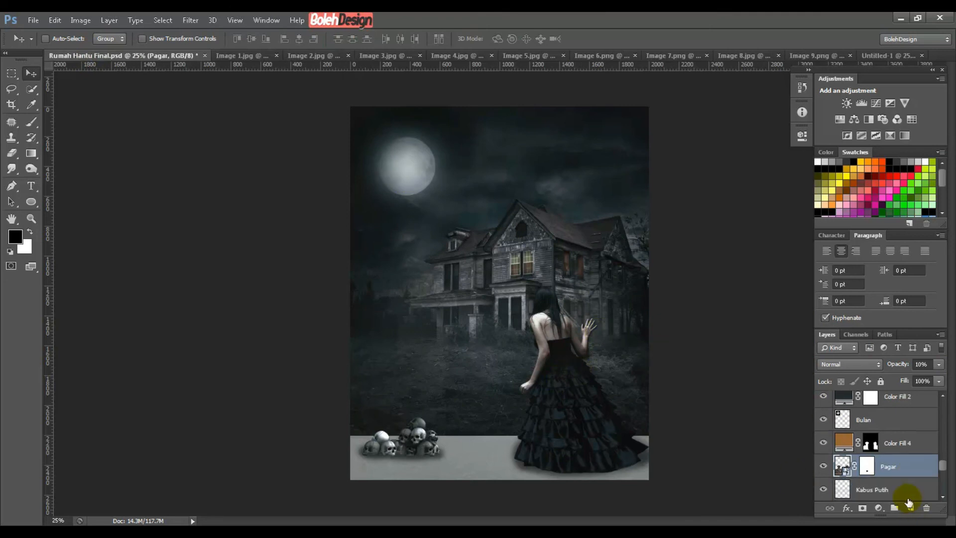
{"action": "left_click", "coordinate": [825, 466]}
{"action": "left_click", "coordinate": [825, 466]}
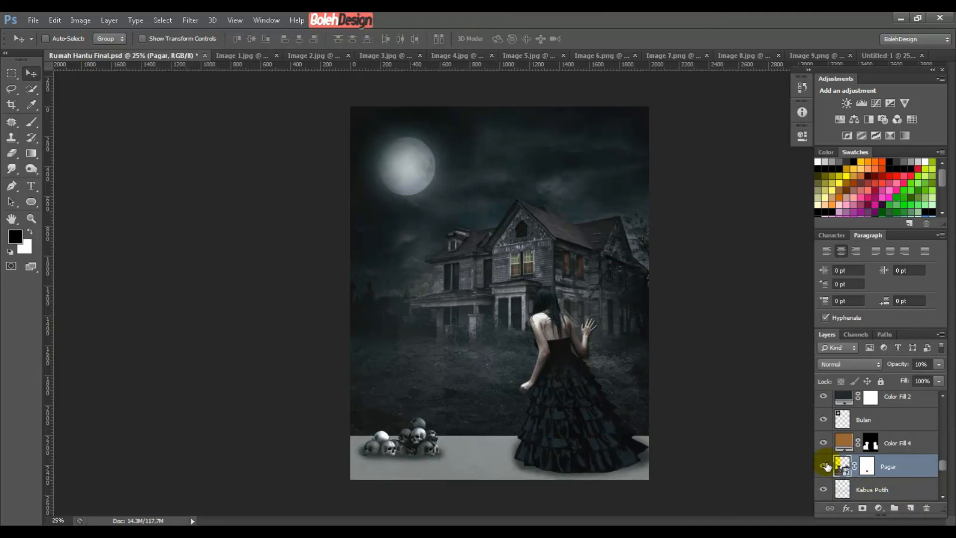
{"action": "left_click", "coordinate": [825, 442]}
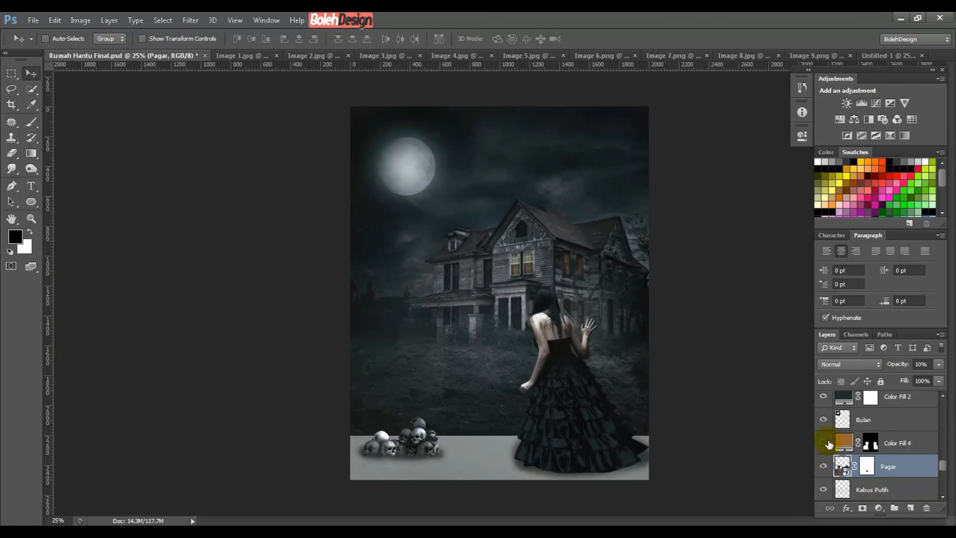
{"action": "left_click", "coordinate": [825, 443]}
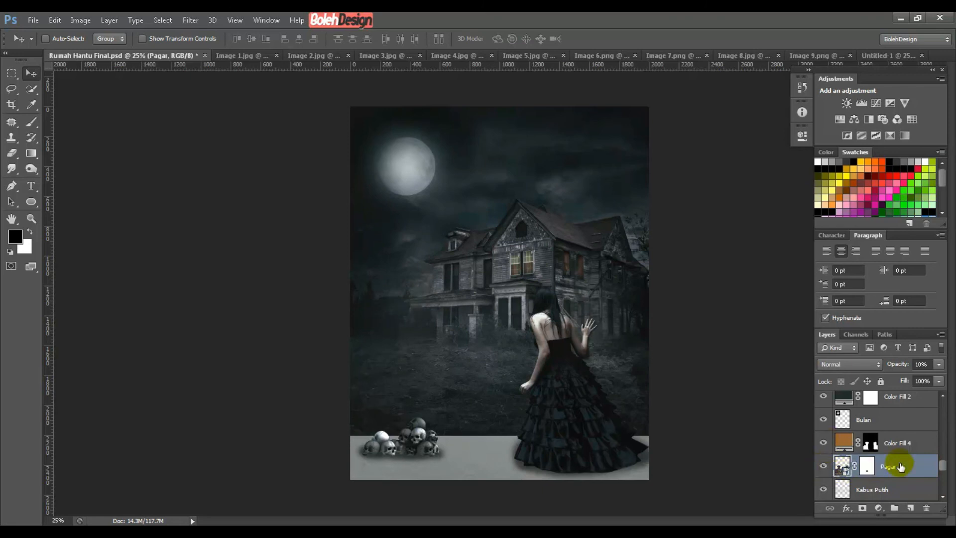
{"action": "scroll", "coordinate": [894, 476], "scroll_direction": "up", "scroll_amount": 4}
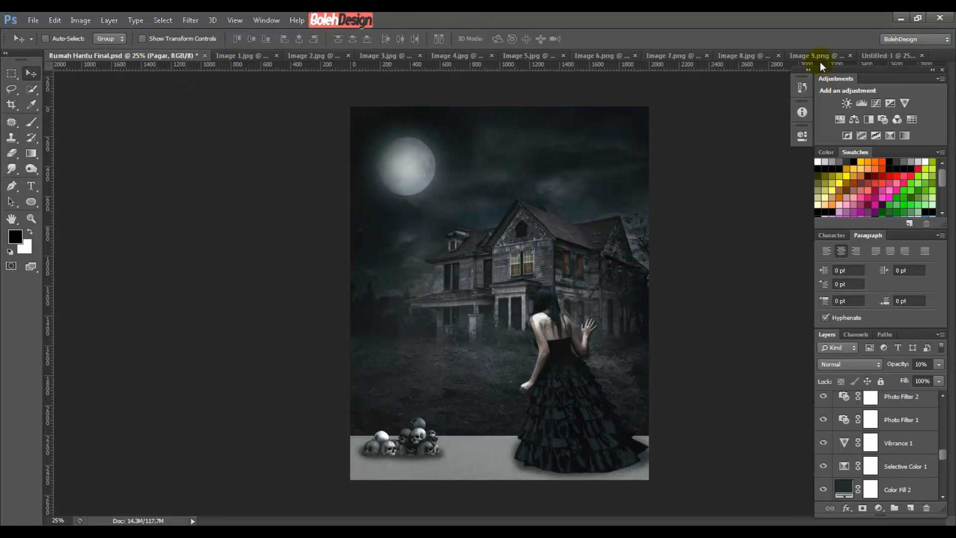
{"action": "left_click", "coordinate": [911, 59]}
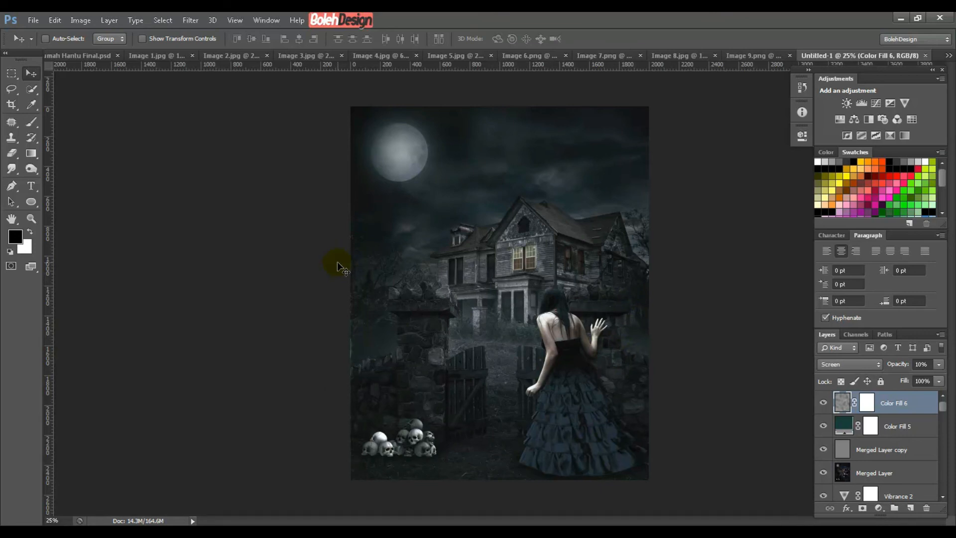
Step: Examine the graded composite up close, from the moon and house down to the skulls and the woman's dress
{"action": "key", "text": "ctrl+plus"}
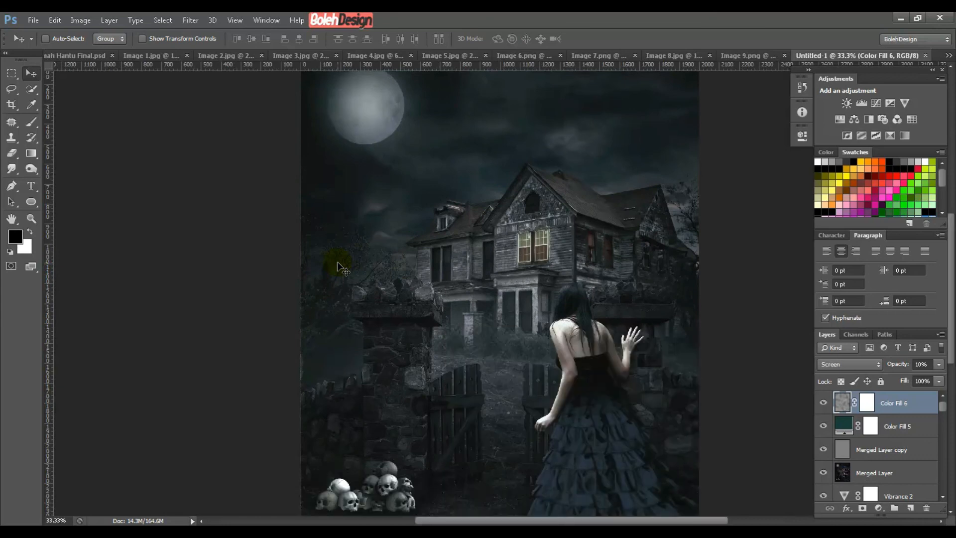
{"action": "left_click_drag", "start_coordinate": [439, 145], "coordinate": [437, 156]}
{"action": "left_click_drag", "start_coordinate": [444, 343], "coordinate": [446, 250]}
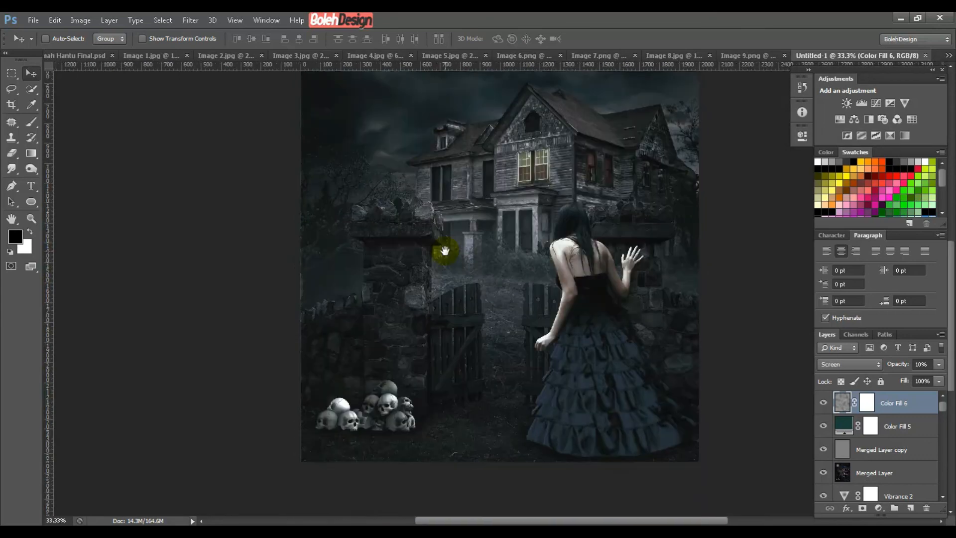
{"action": "left_click_drag", "start_coordinate": [504, 222], "coordinate": [502, 287]}
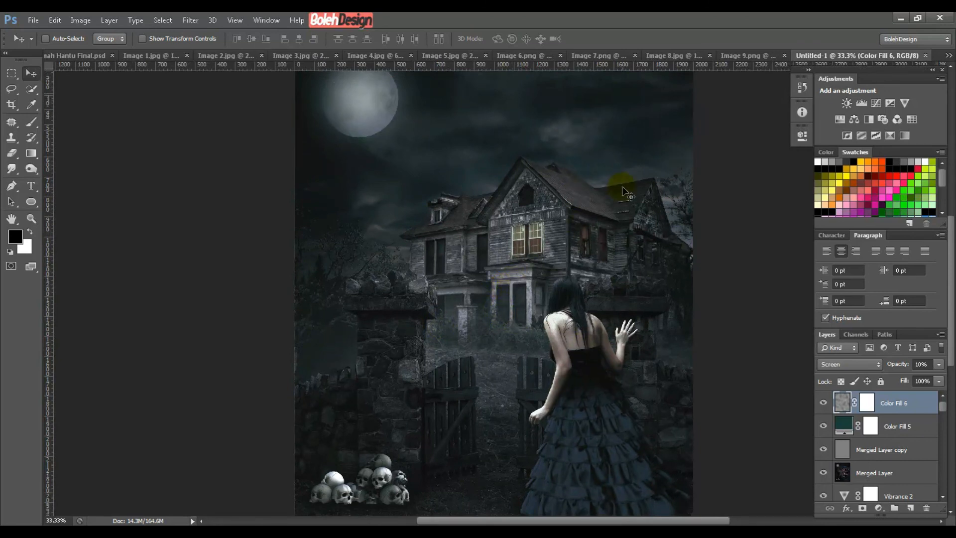
{"action": "key", "text": "ctrl+minus"}
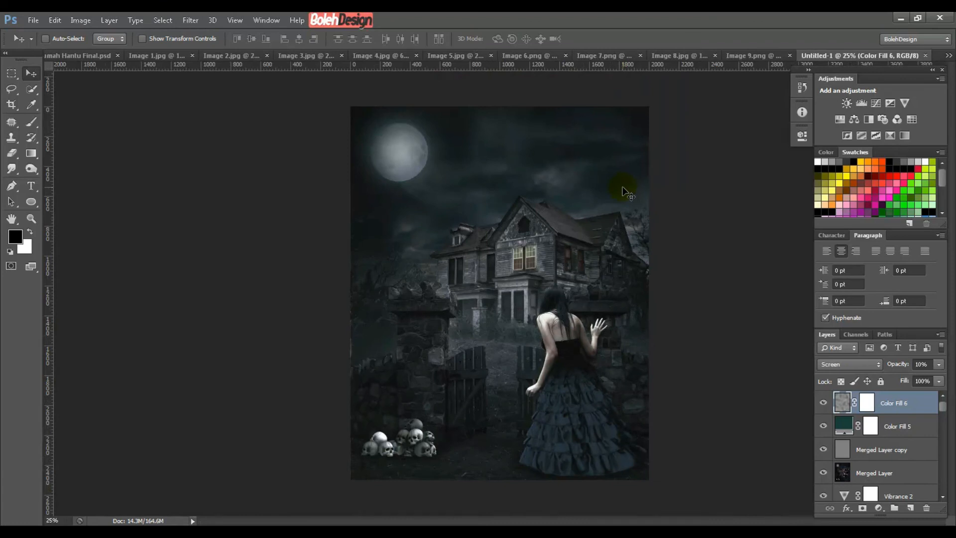